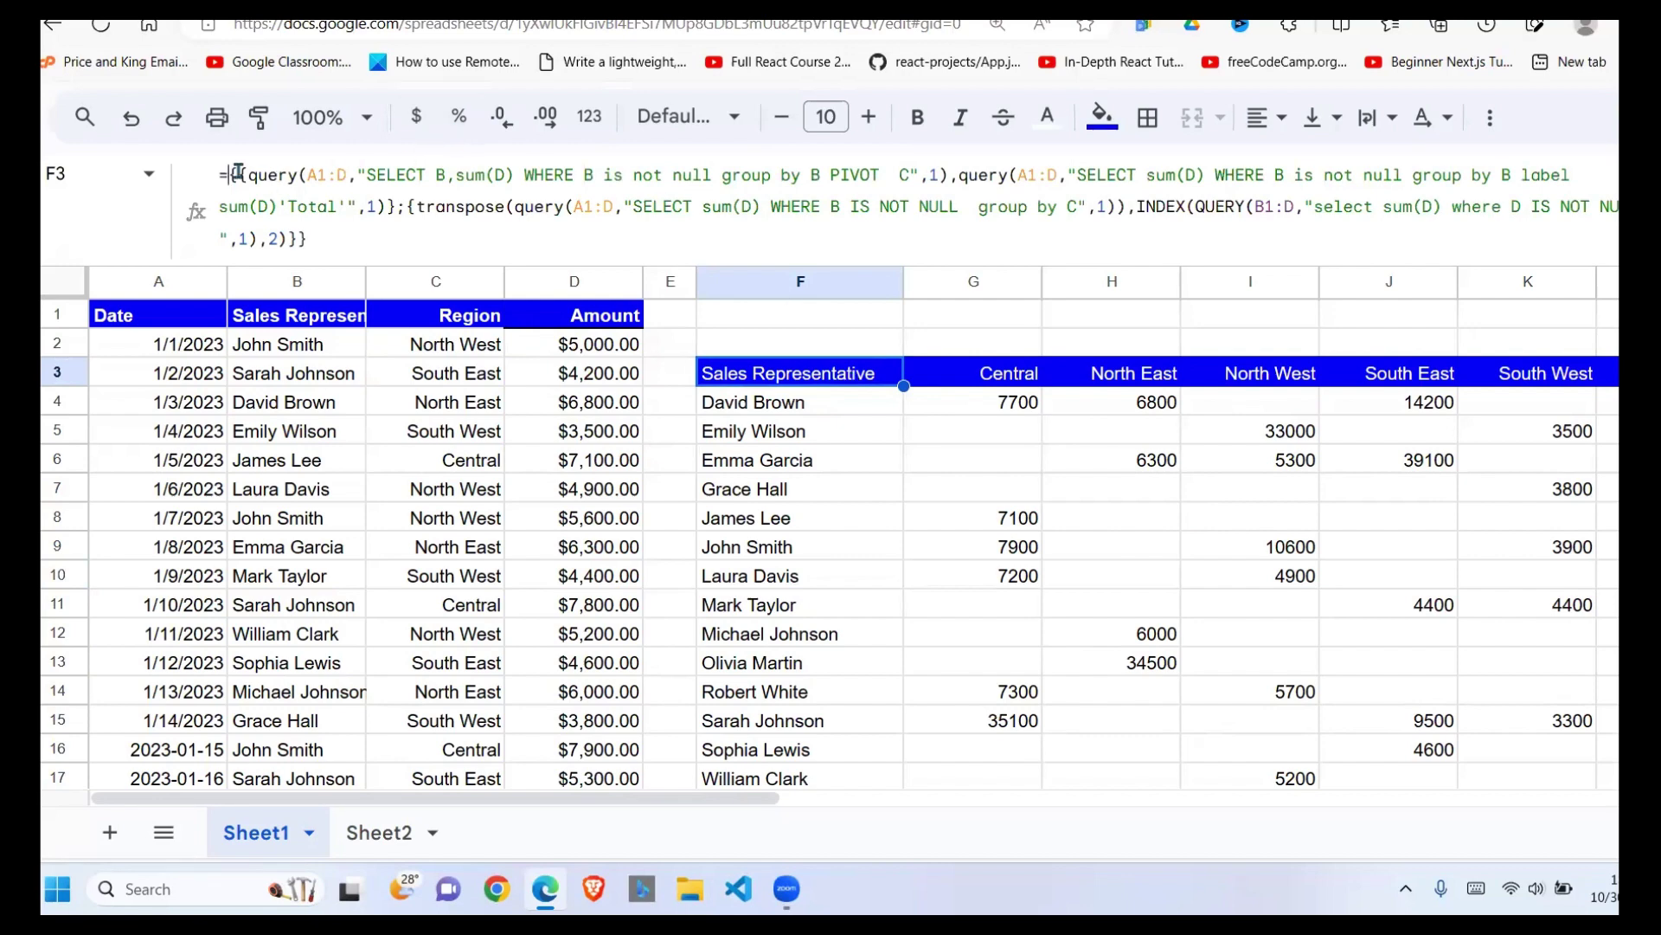
Confirm the F3 pivot formula and review the source sales data, representatives and region headers
left_click_drag(227, 174, 358, 229)
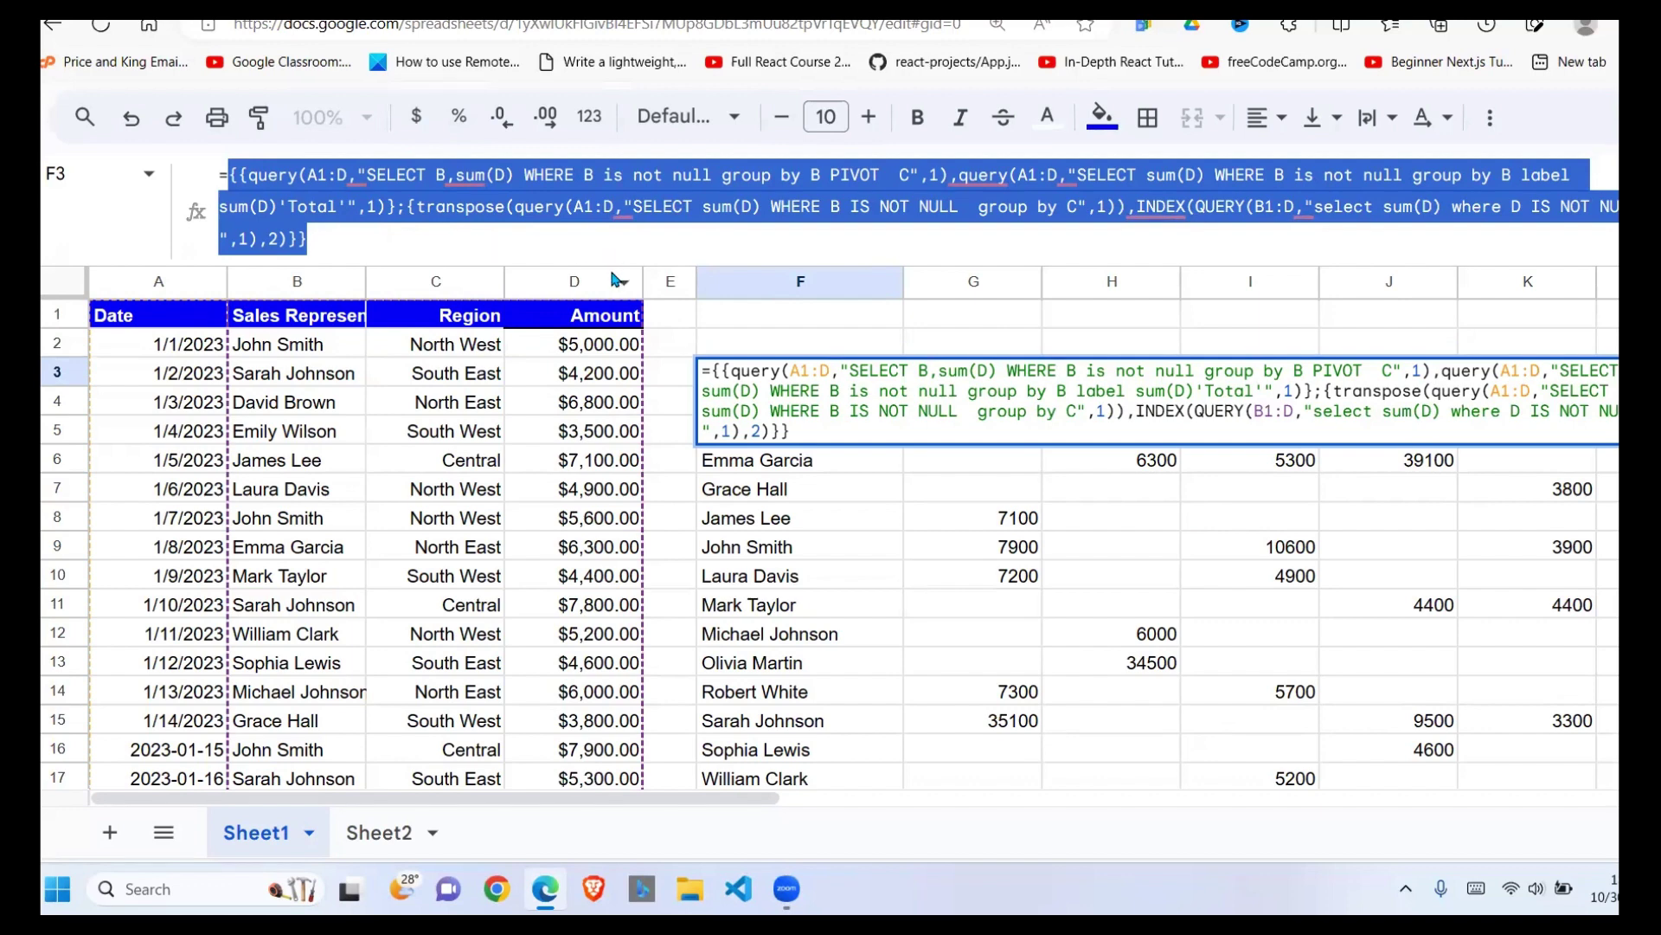
key("Return")
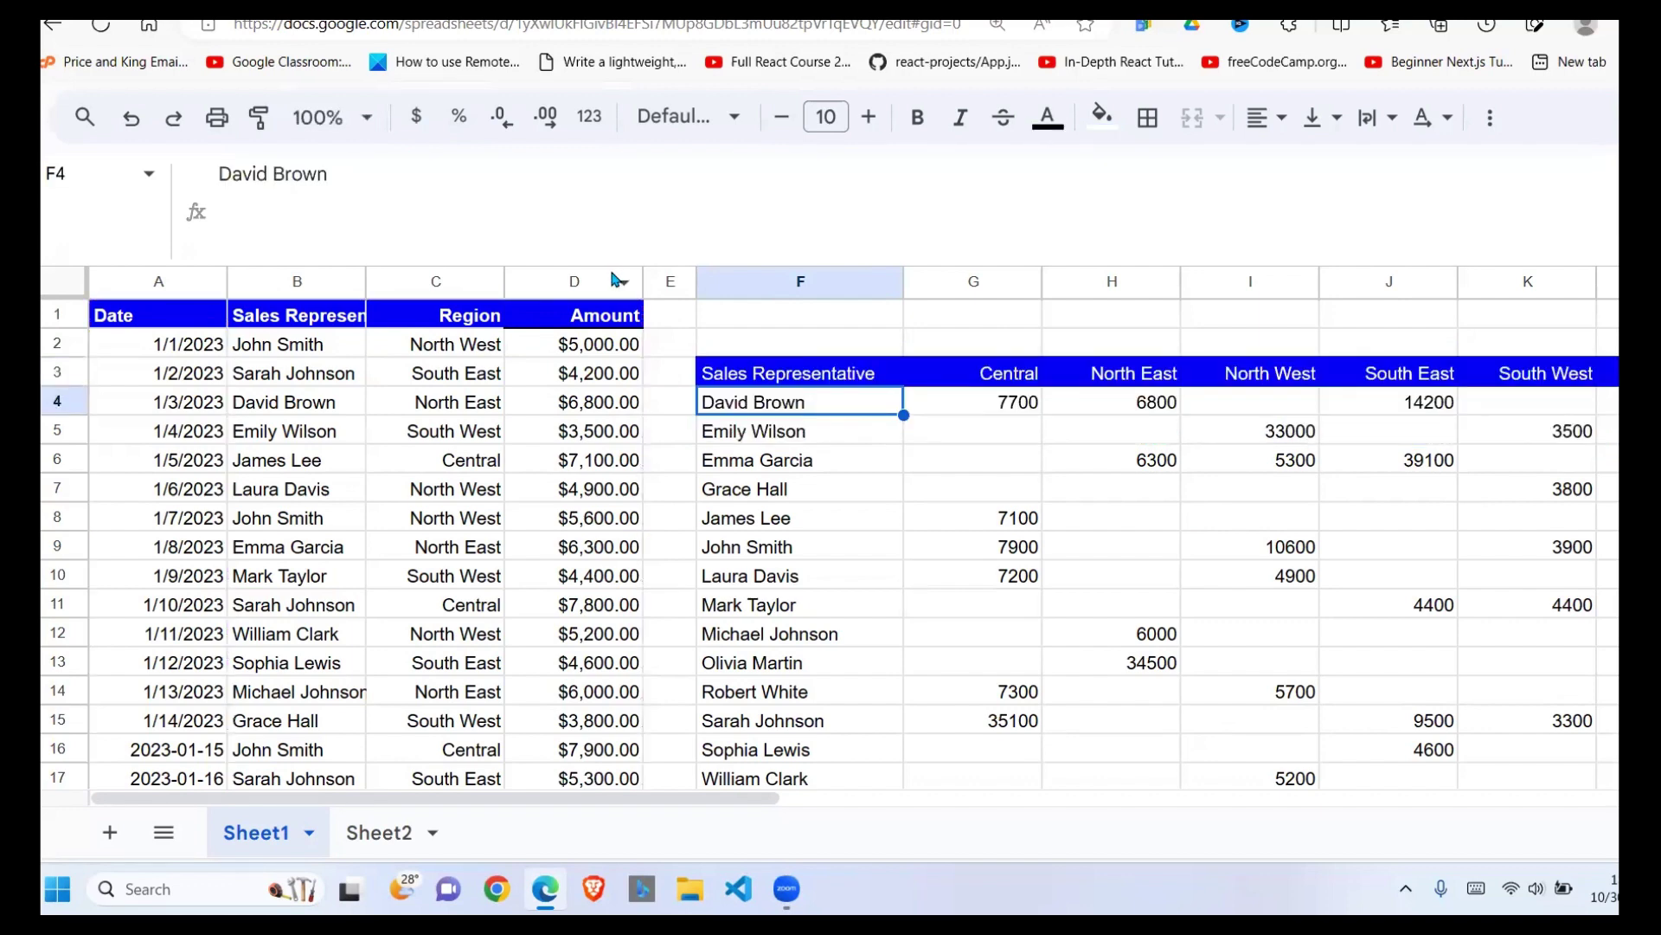
left_click(243, 342)
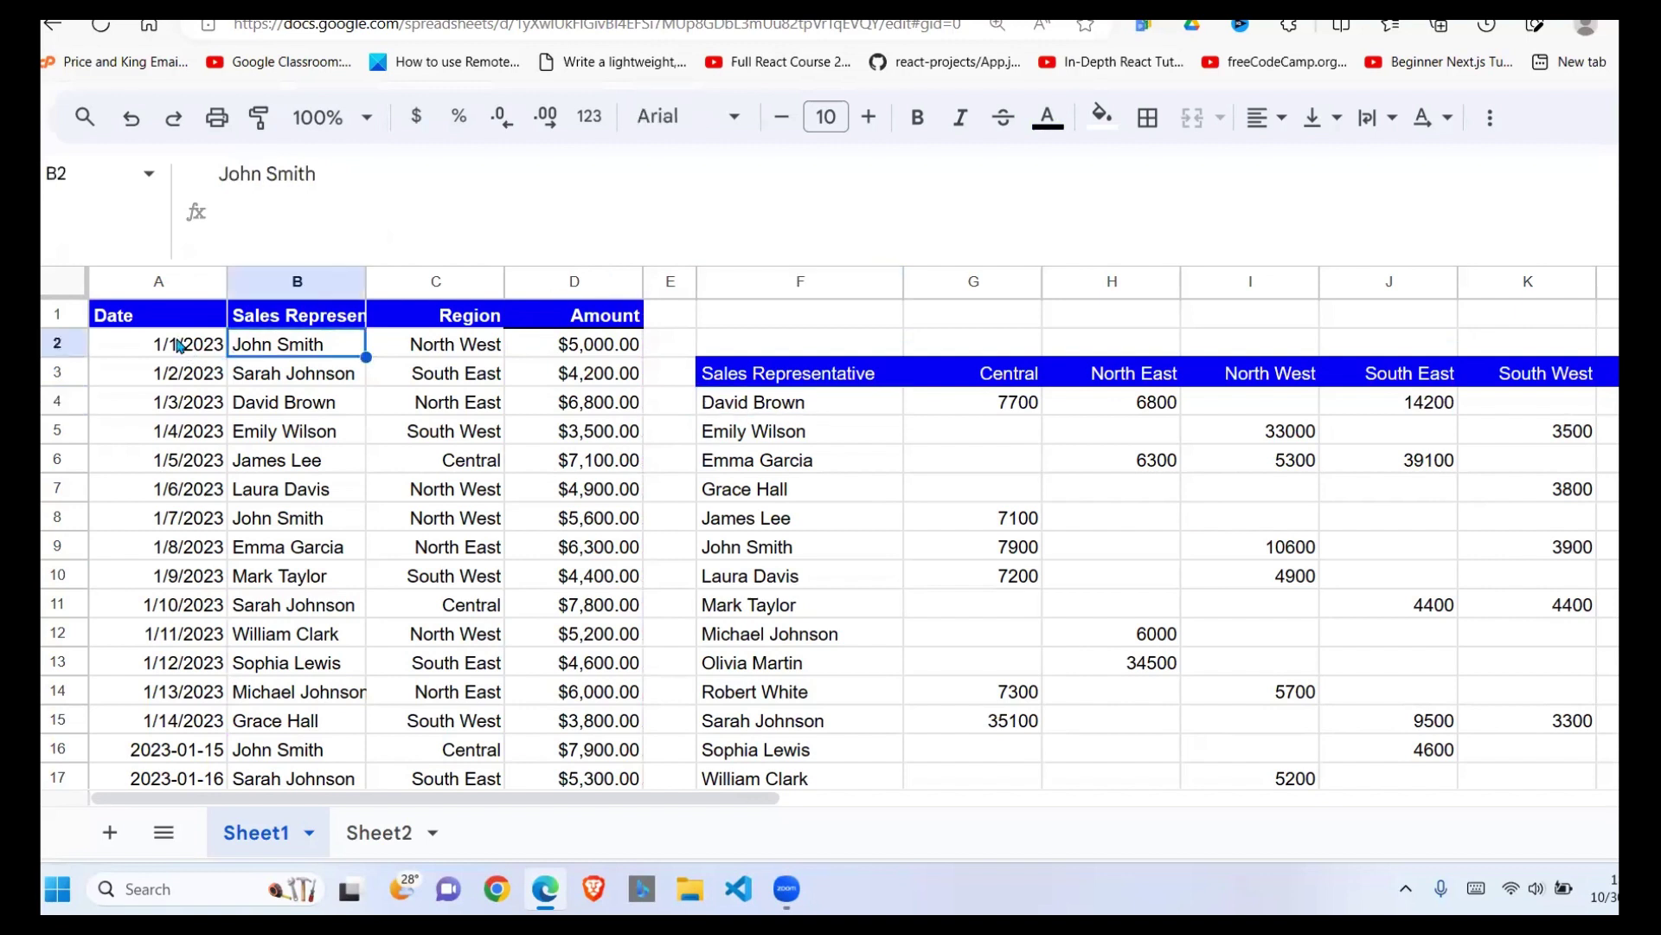
left_click_drag(162, 320, 536, 750)
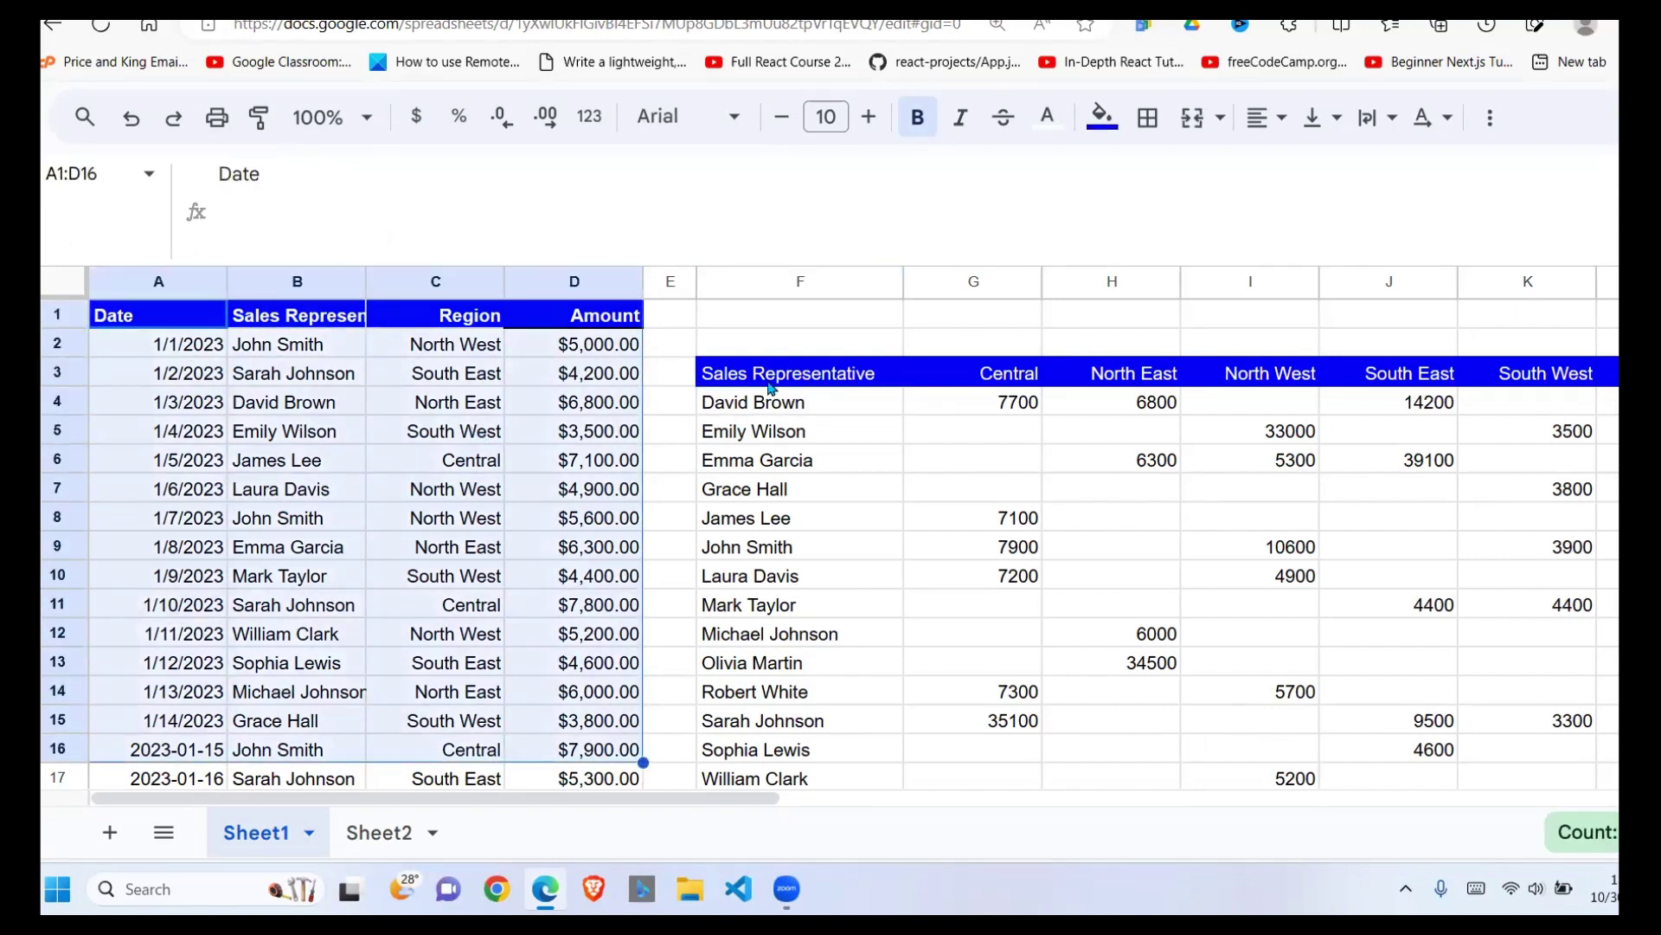
left_click_drag(772, 388, 1549, 636)
left_click_drag(829, 402, 797, 750)
left_click(1014, 381)
left_click(1116, 373)
left_click(1289, 377)
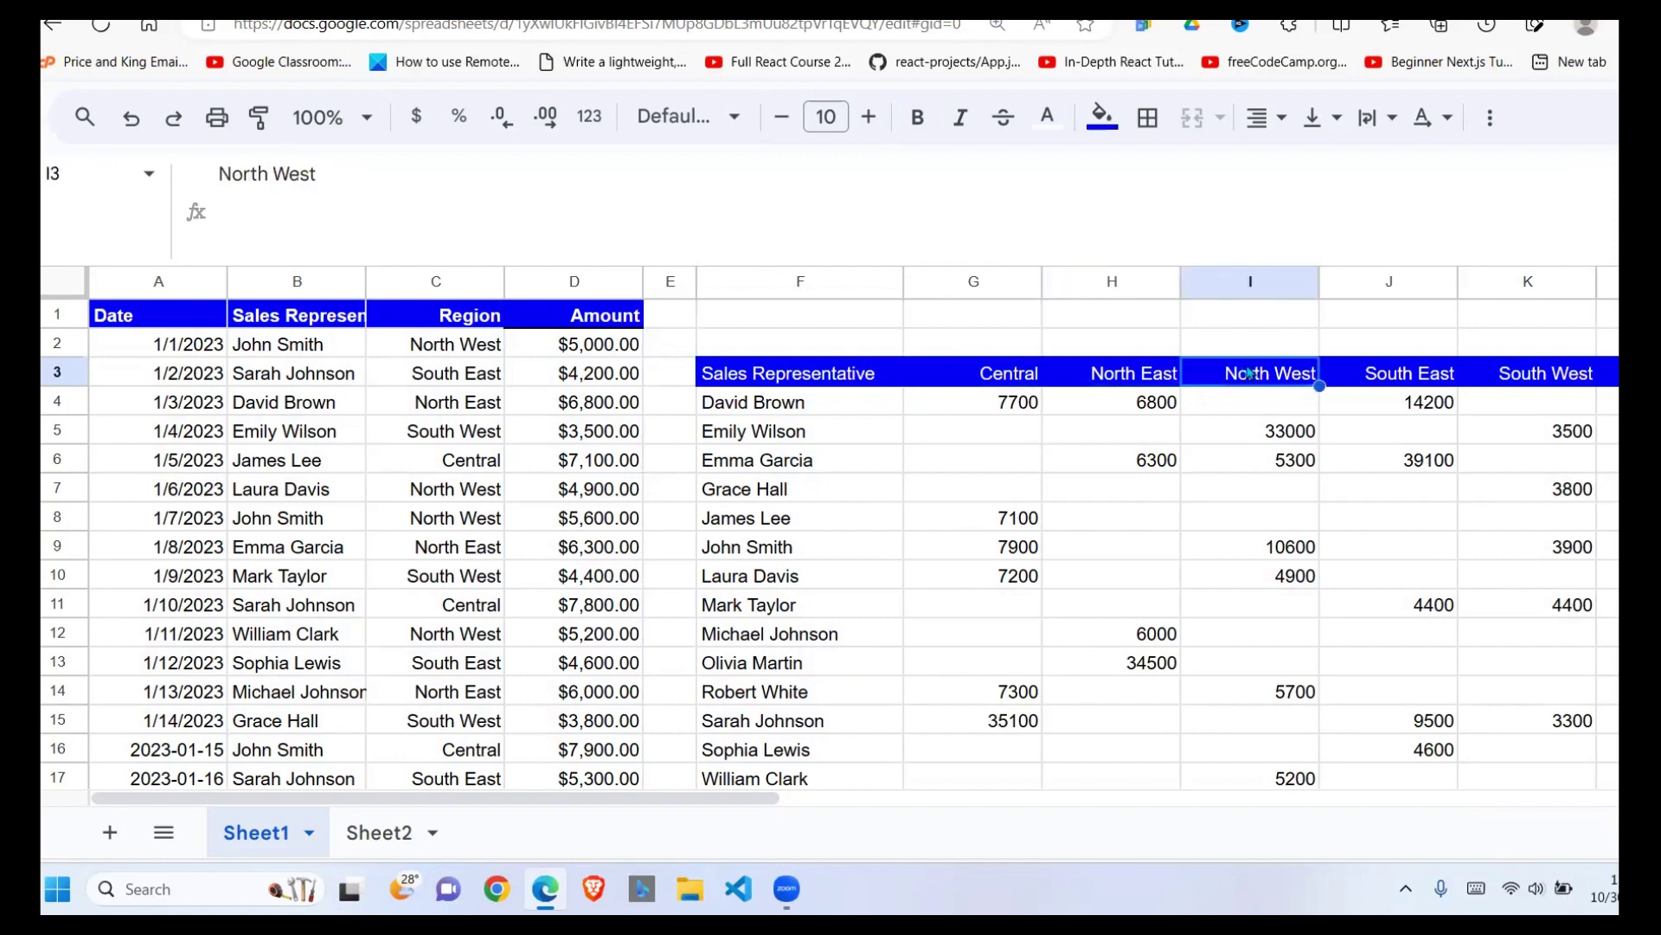
Review the pivot's Total column and row 18 sum Amount totals, then go to Sheet2
key("Right")
key("Right")
key("Right")
key("Right")
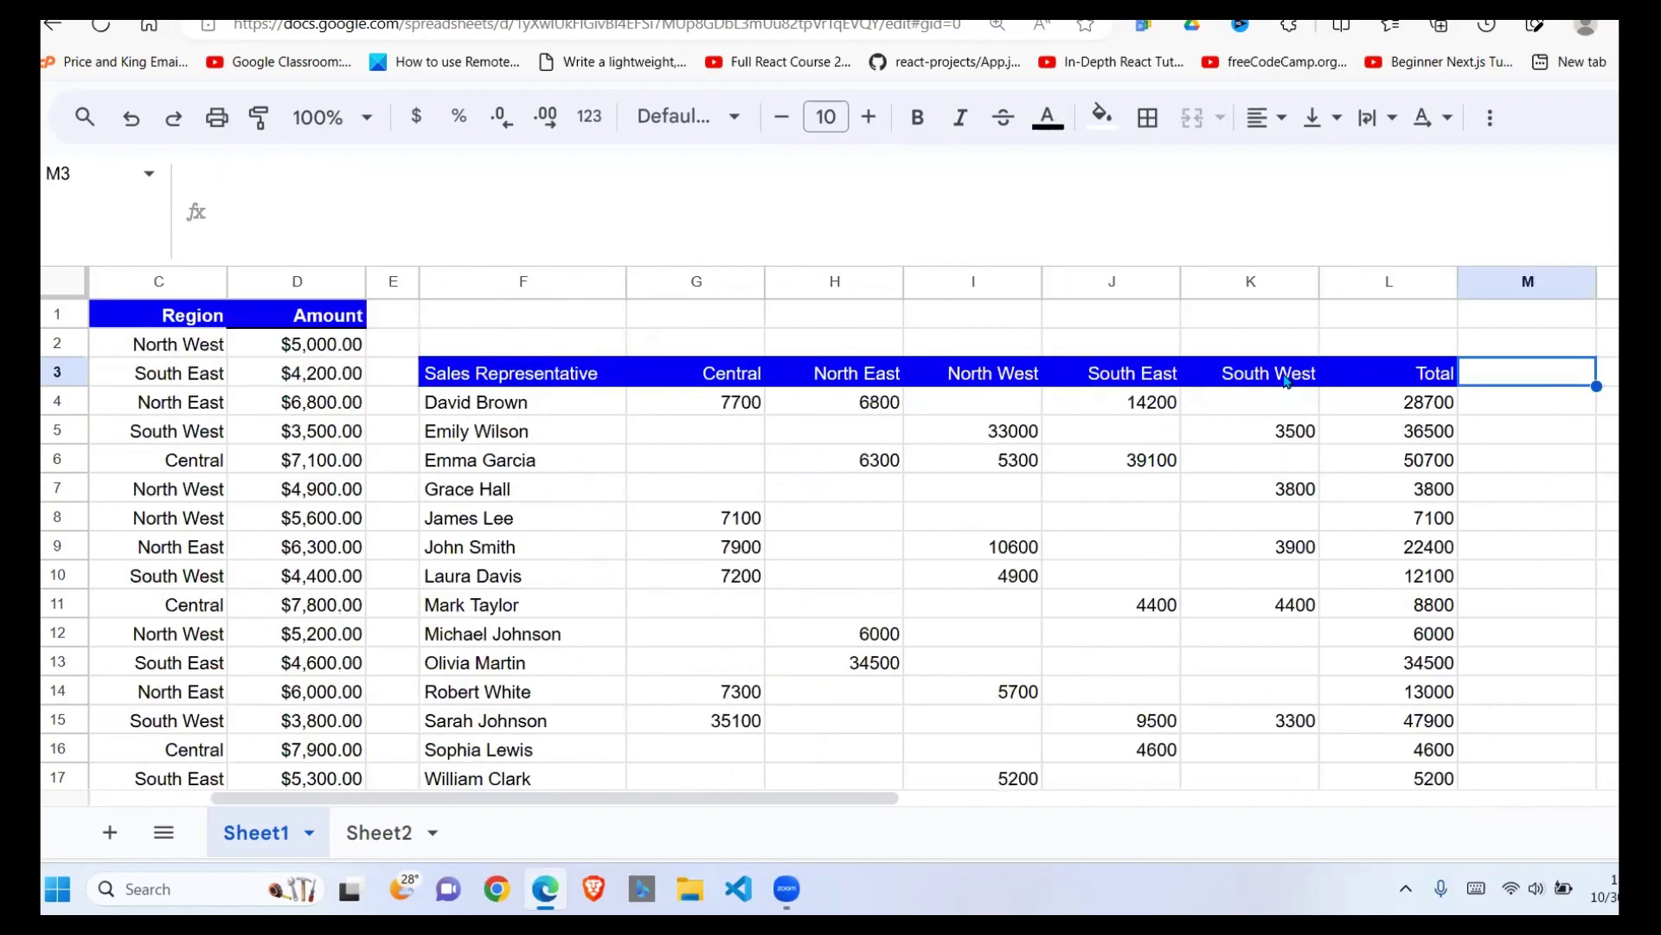
left_click_drag(1444, 388, 1439, 778)
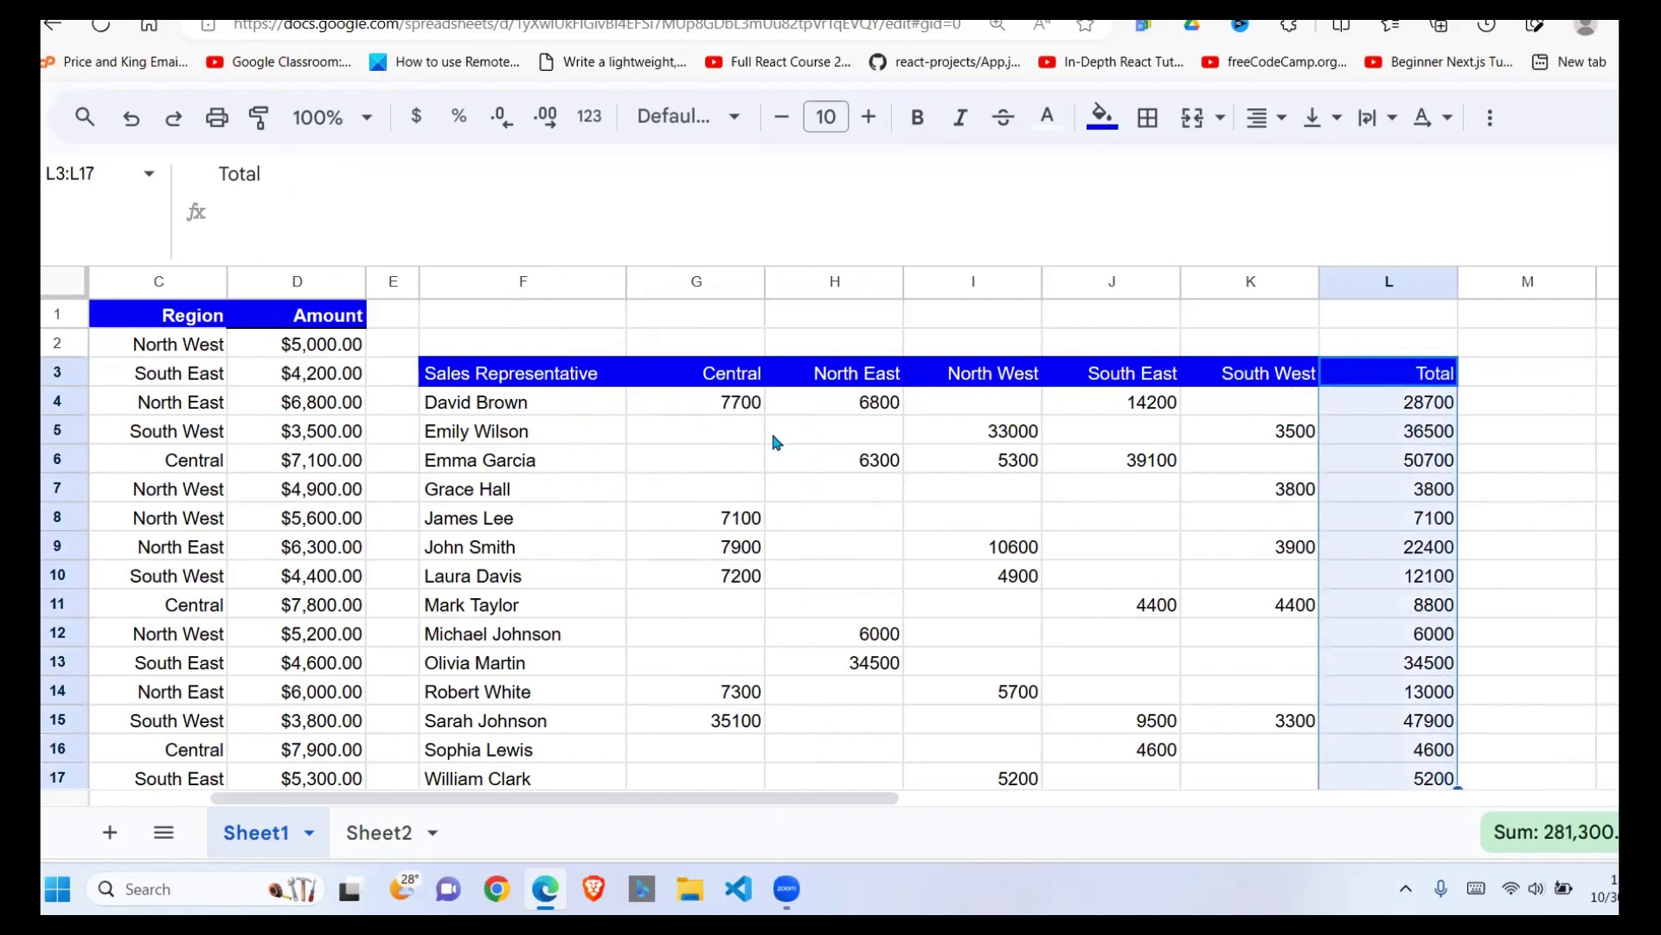
left_click(1010, 659)
key("Down")
key("Down")
key("Down")
key("Down")
key("Down")
key("Down")
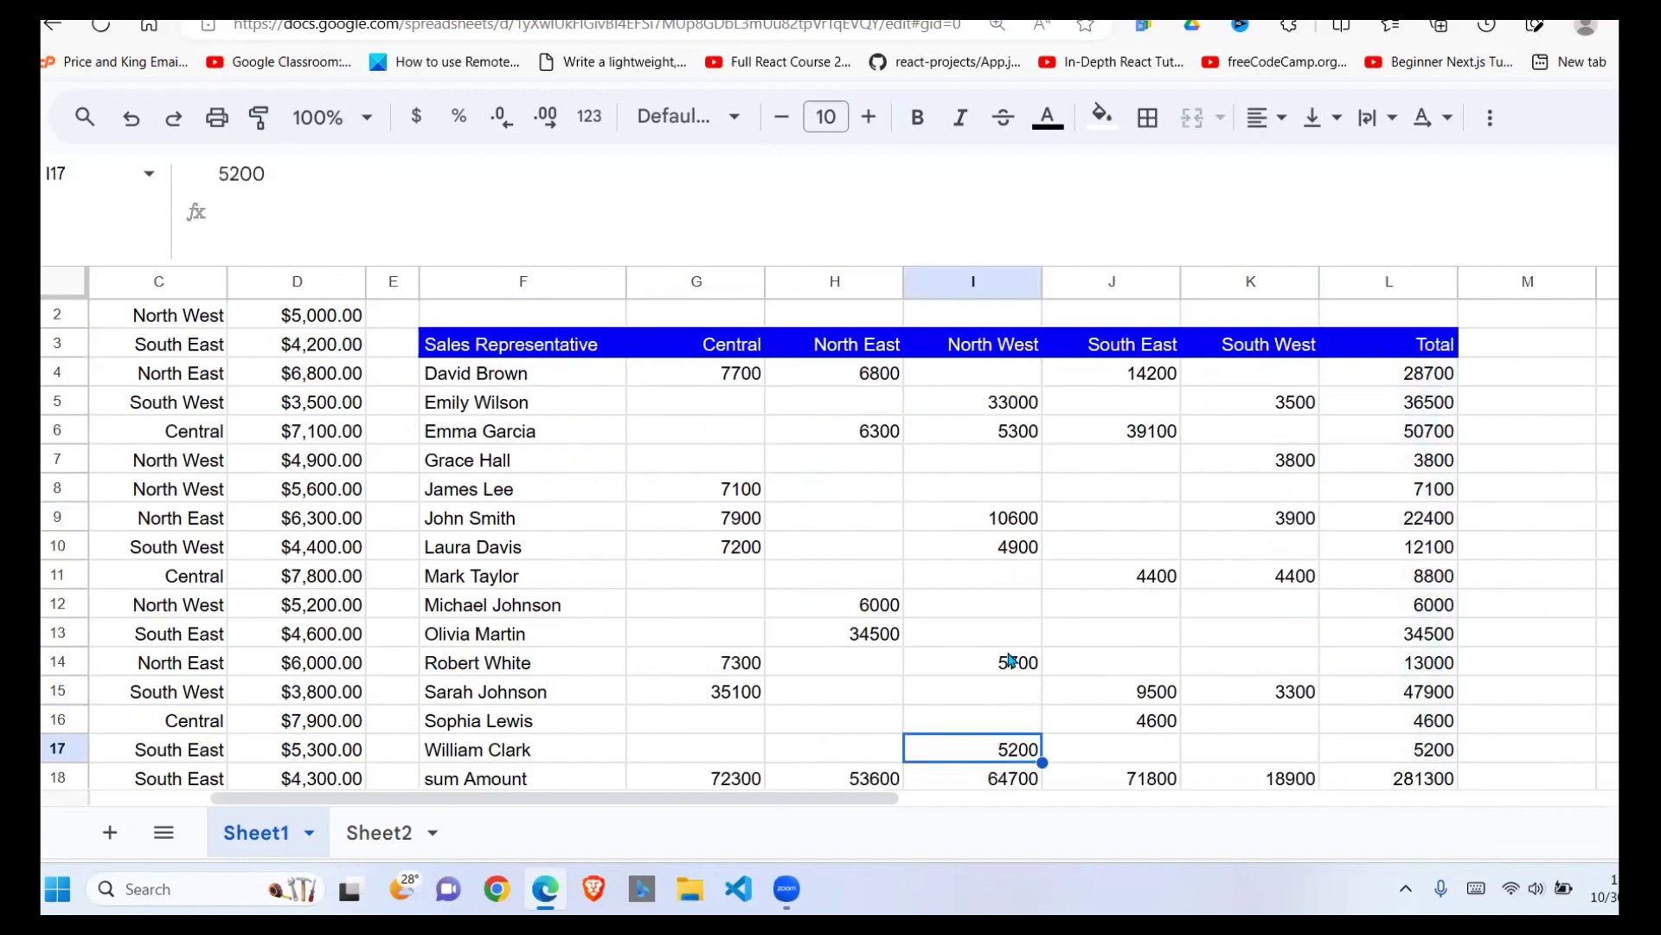
left_click_drag(704, 697, 1507, 683)
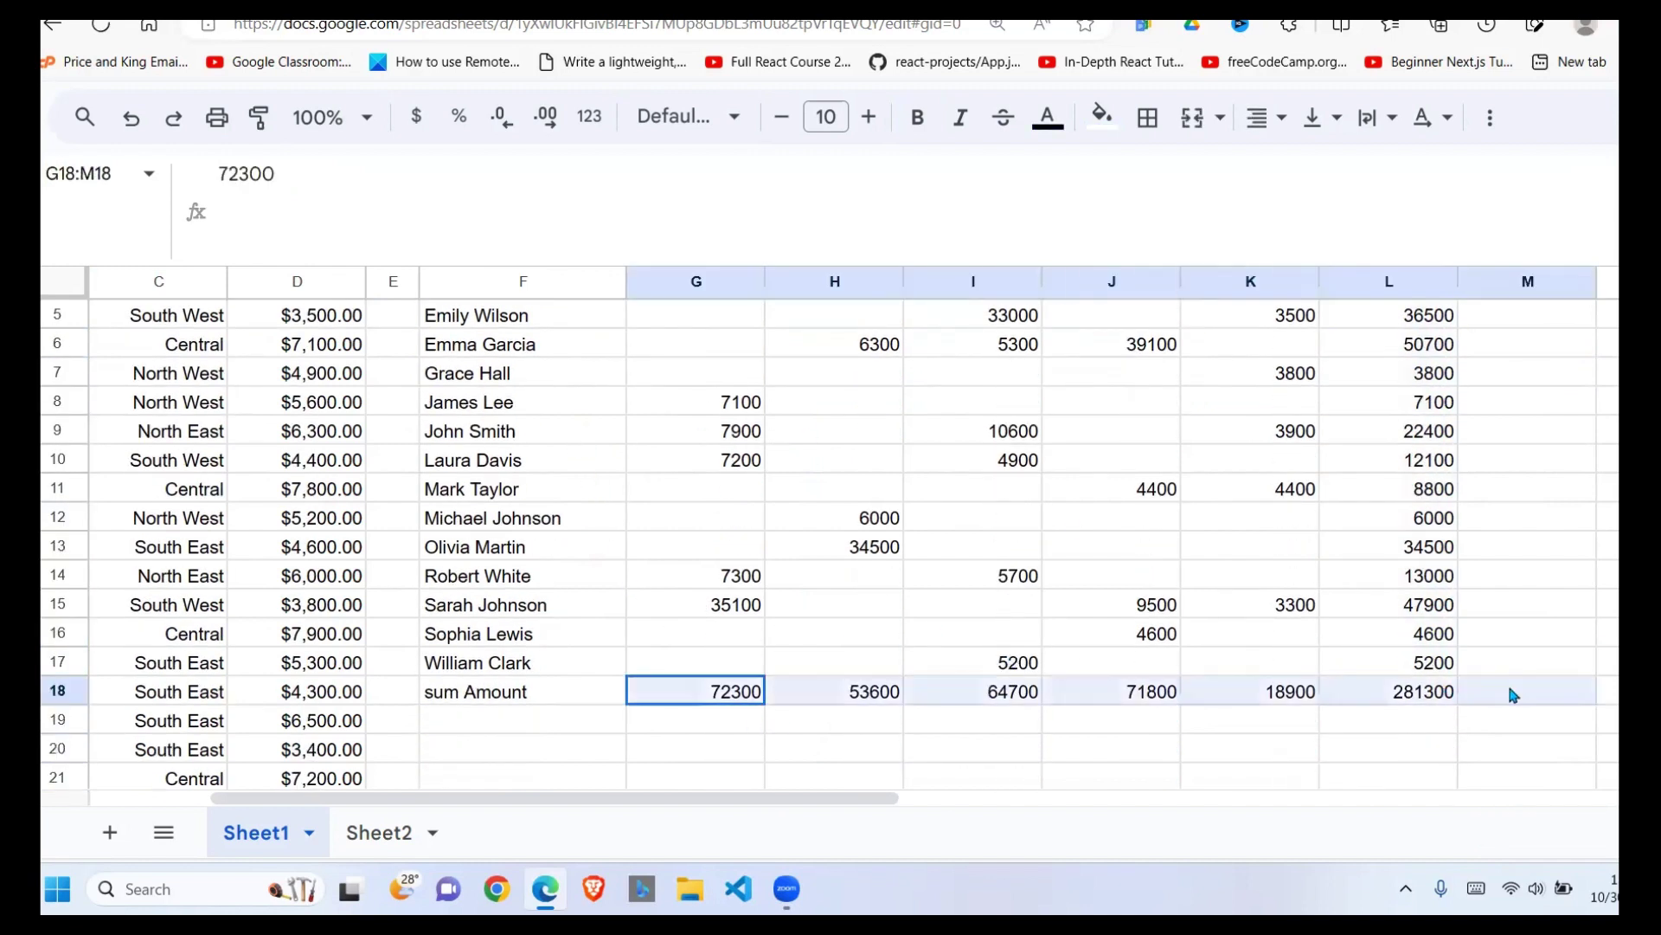
left_click(1157, 650)
key("Up")
key("Up")
key("Up")
key("Up")
key("Up")
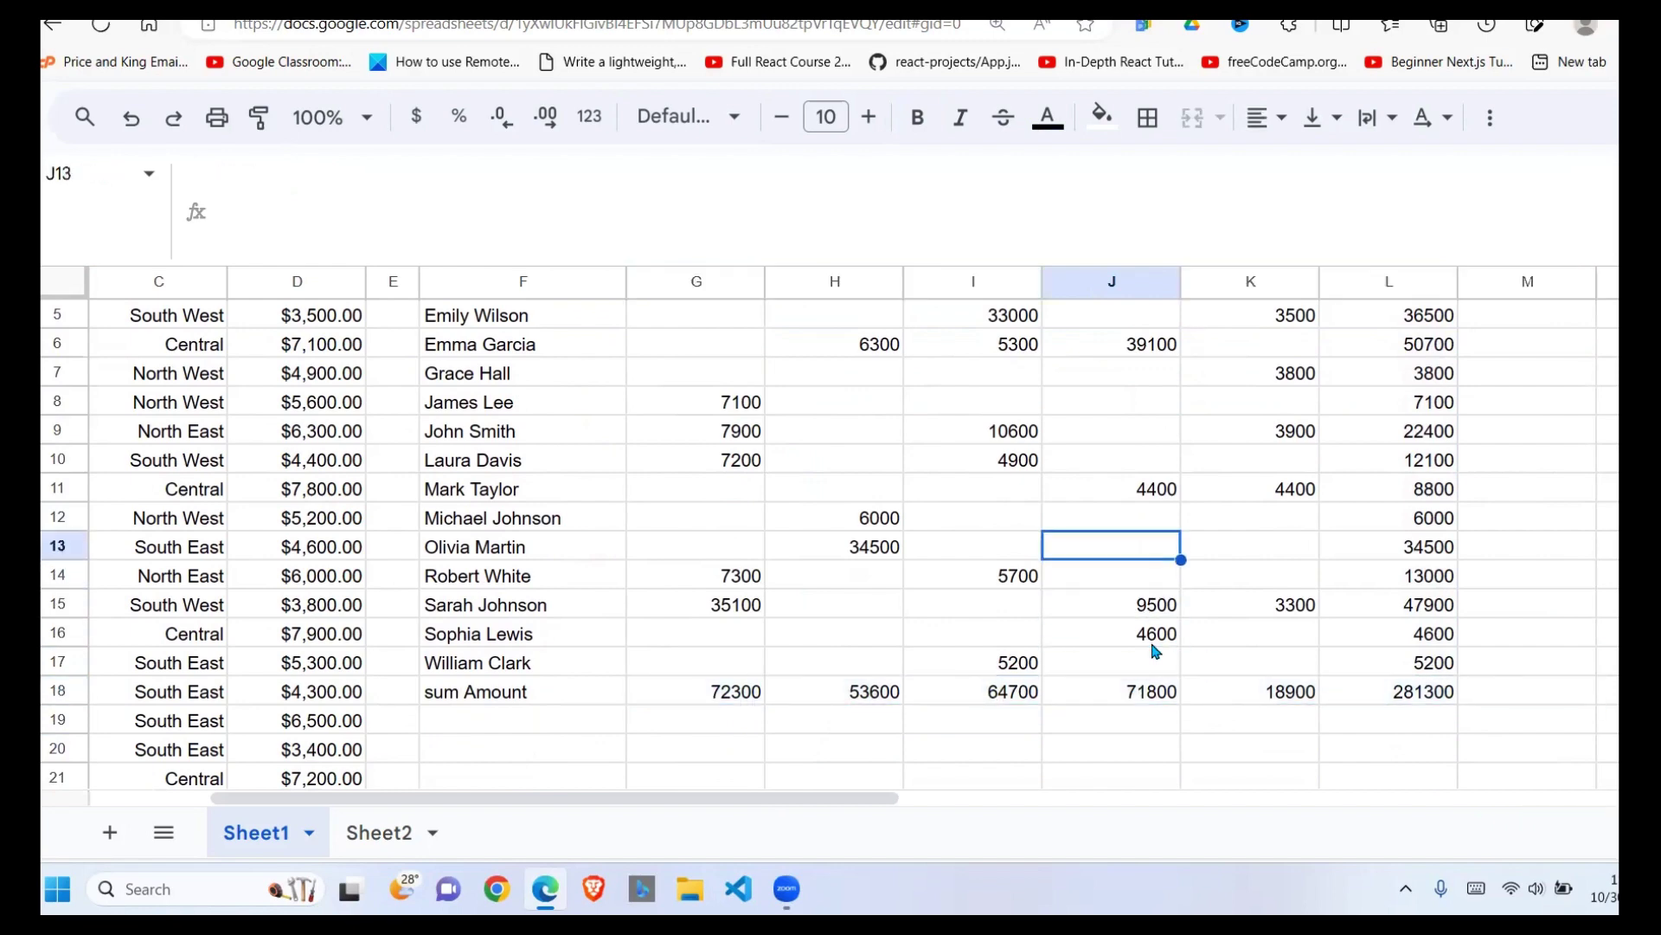
key("Up")
key("Up")
key("Up")
key("Up")
key("Up")
key("Up")
key("Up")
key("Up")
key("Up")
key("Up")
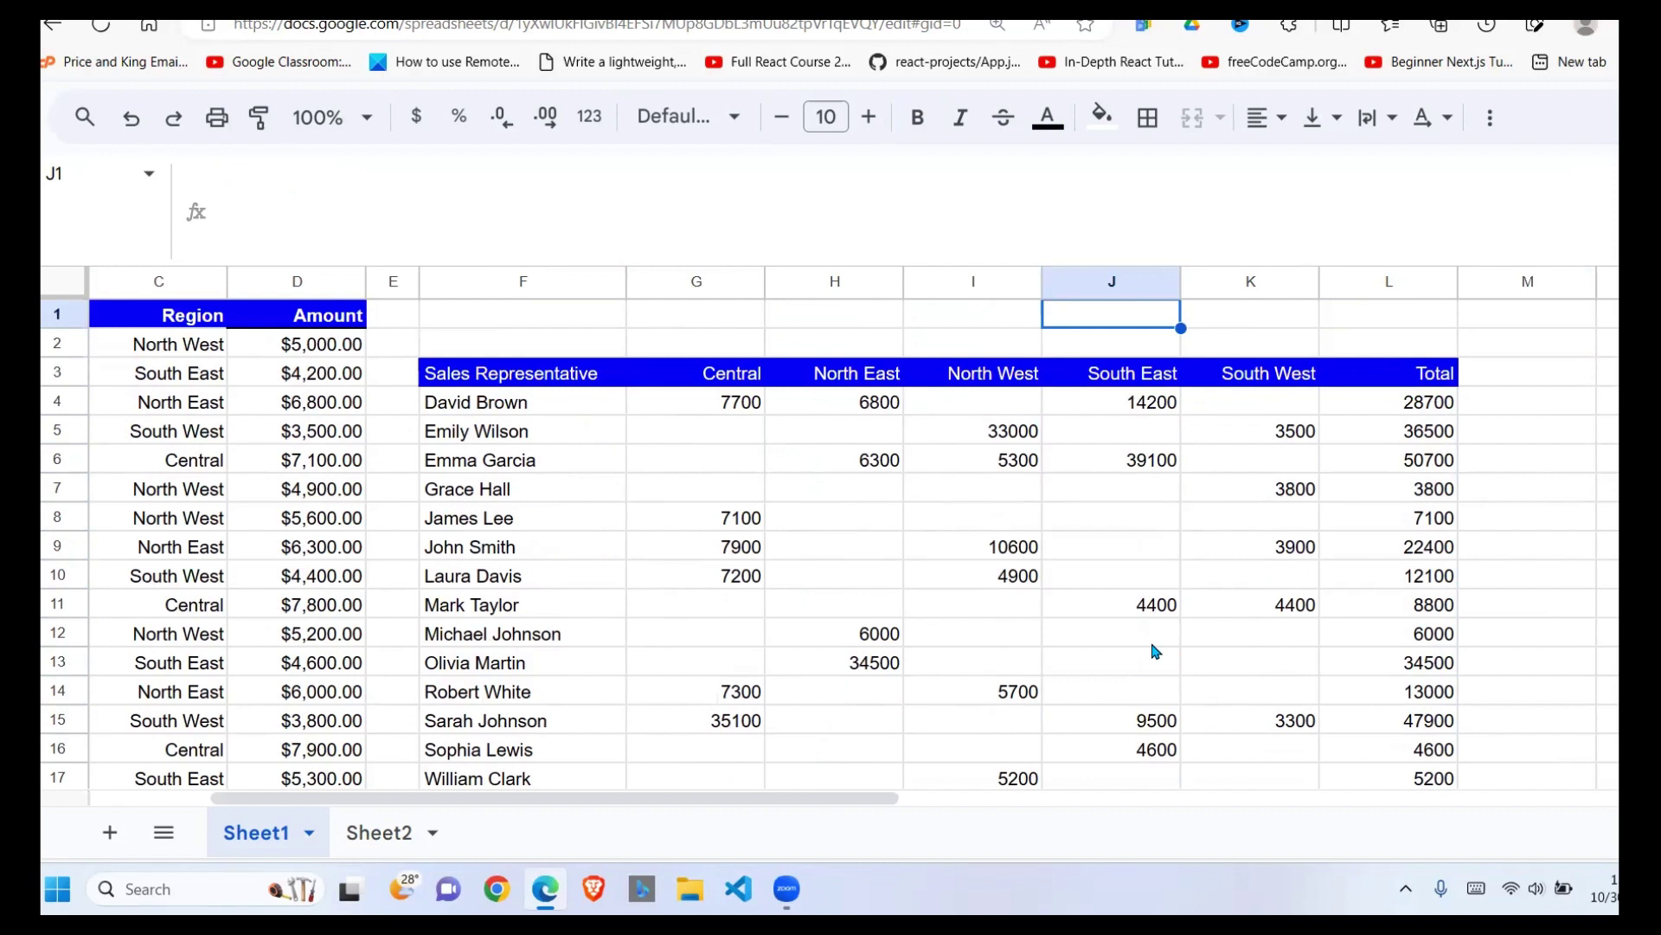
left_click(645, 692)
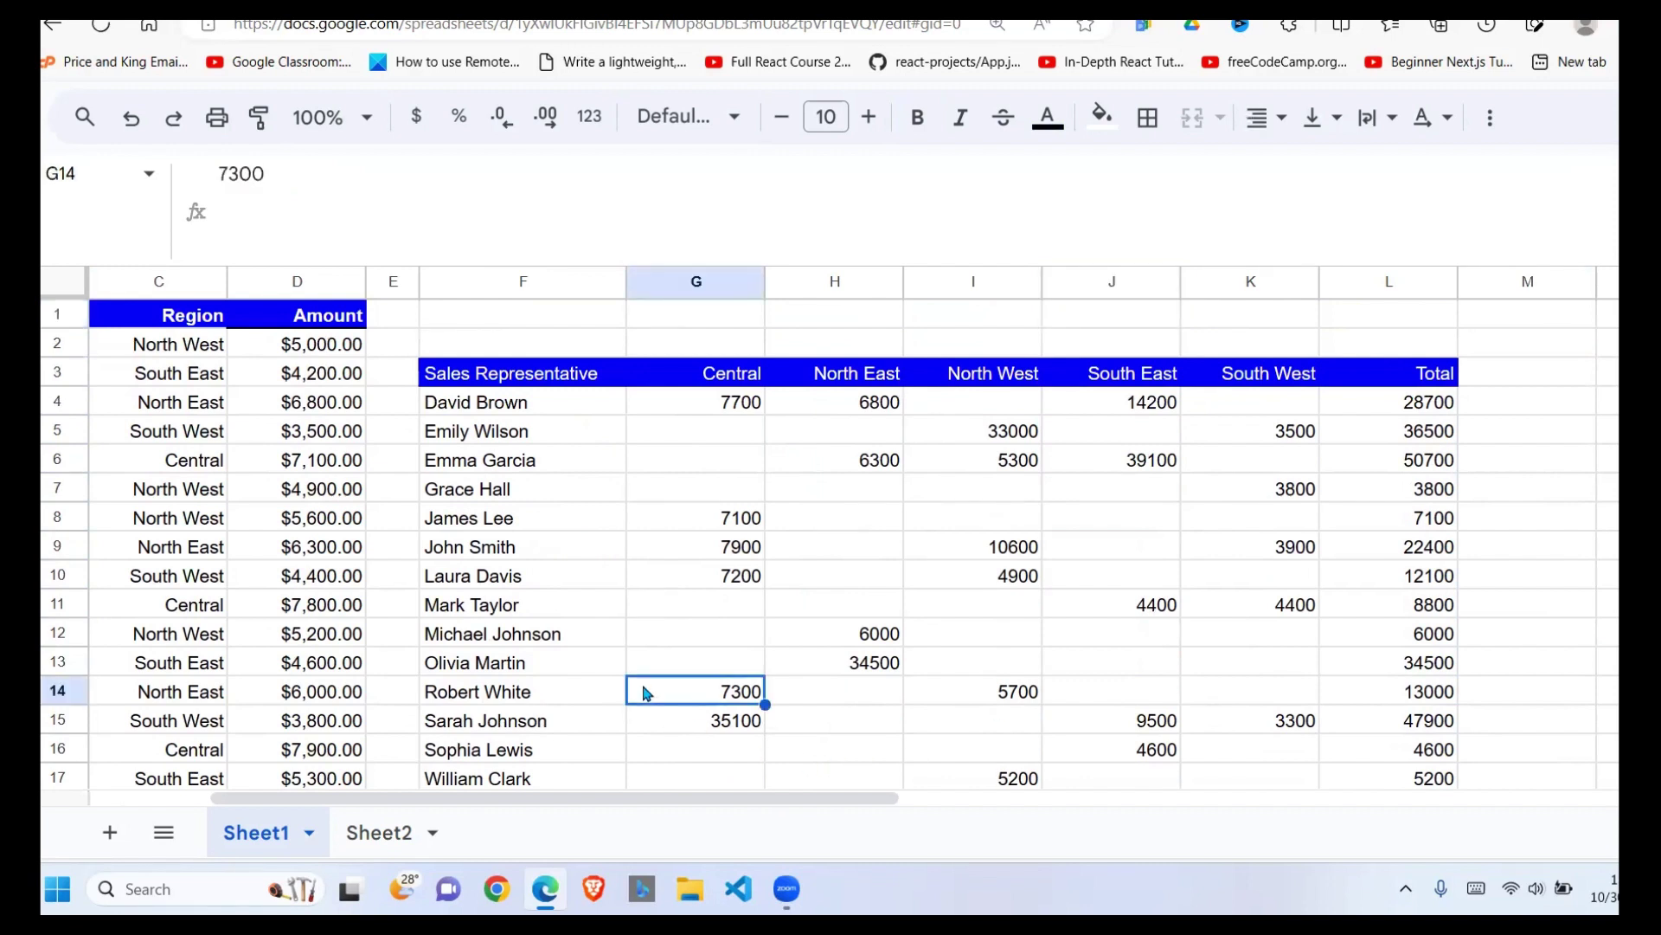
left_click(378, 833)
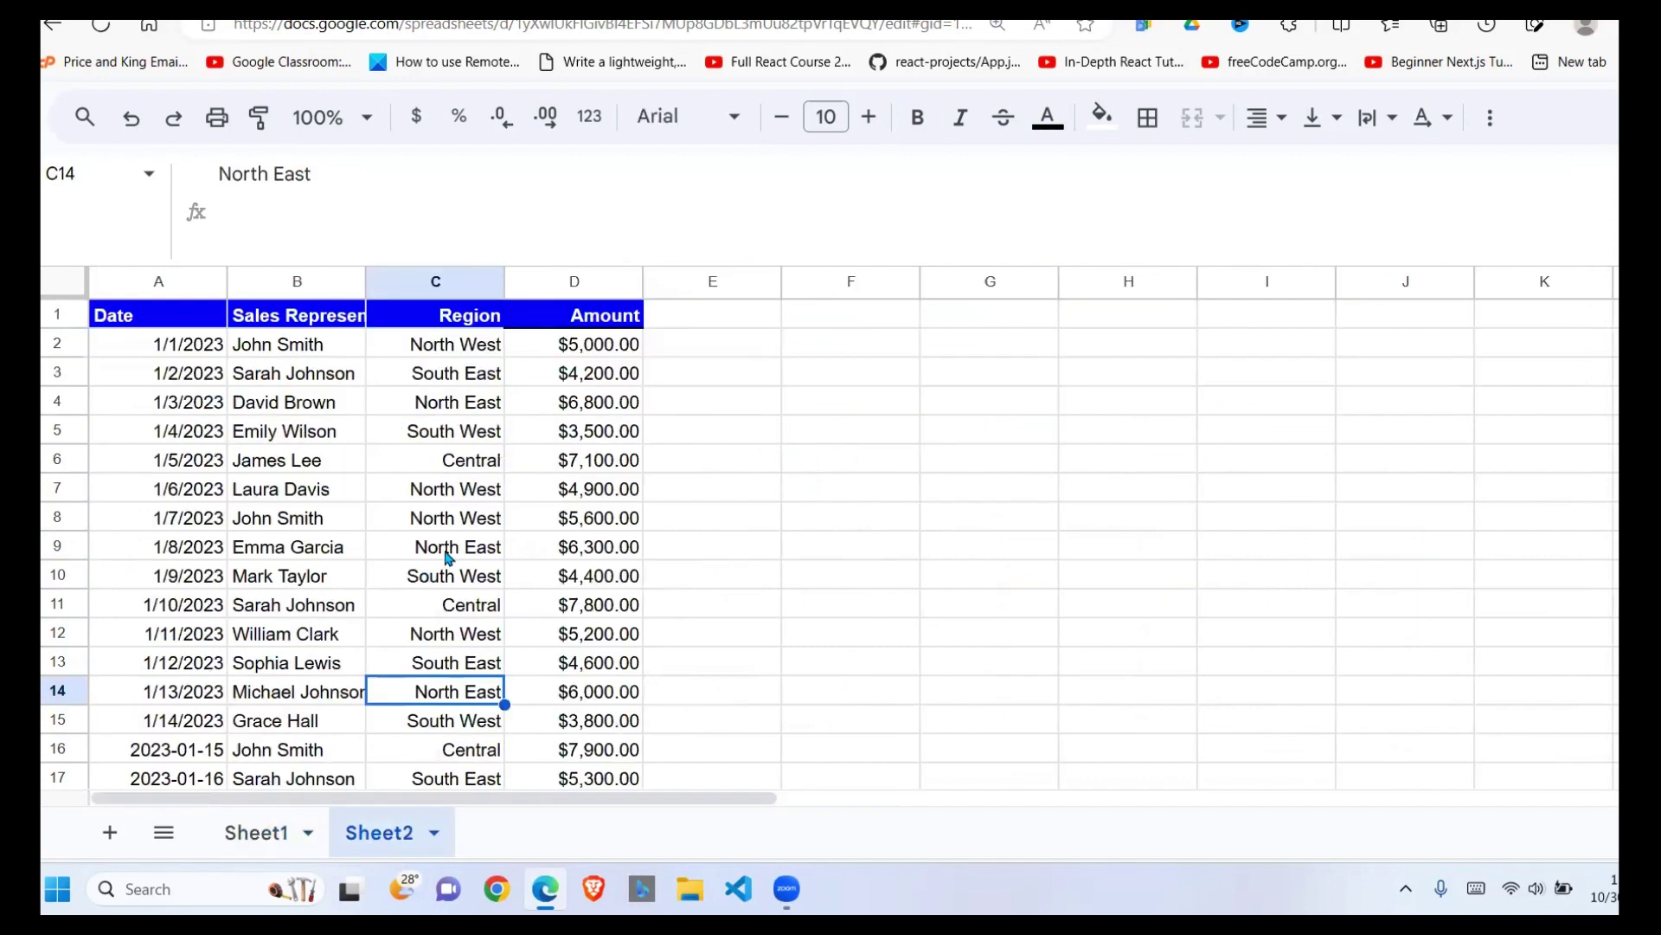
left_click(687, 494)
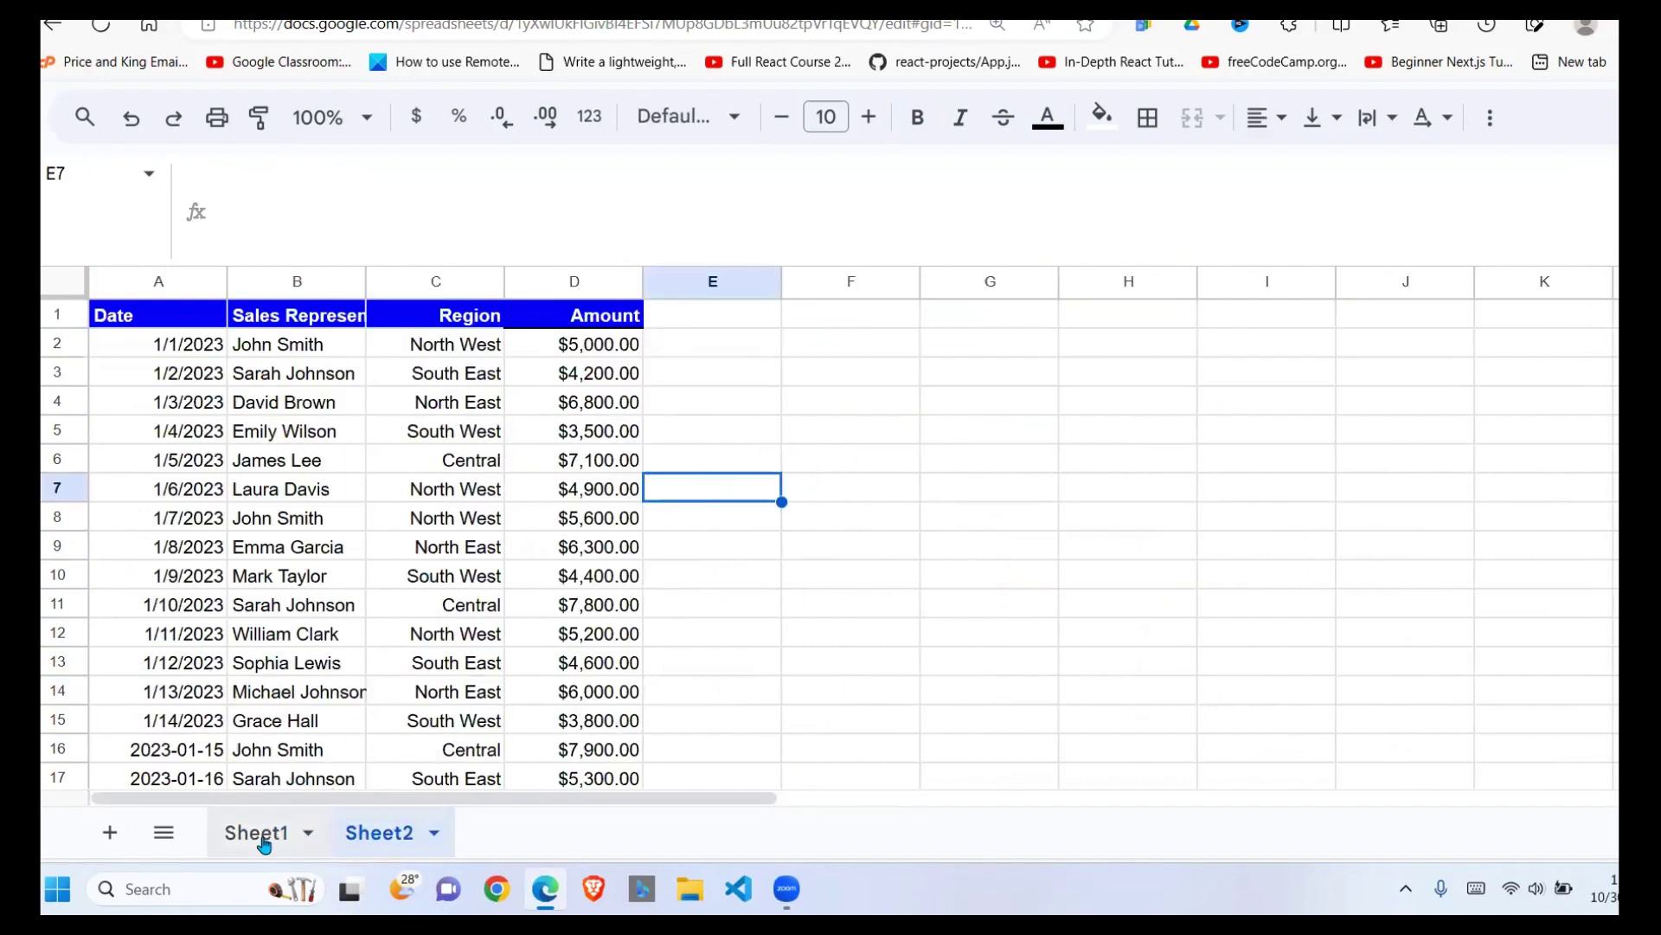
left_click(262, 835)
left_click(855, 519)
left_click(899, 412)
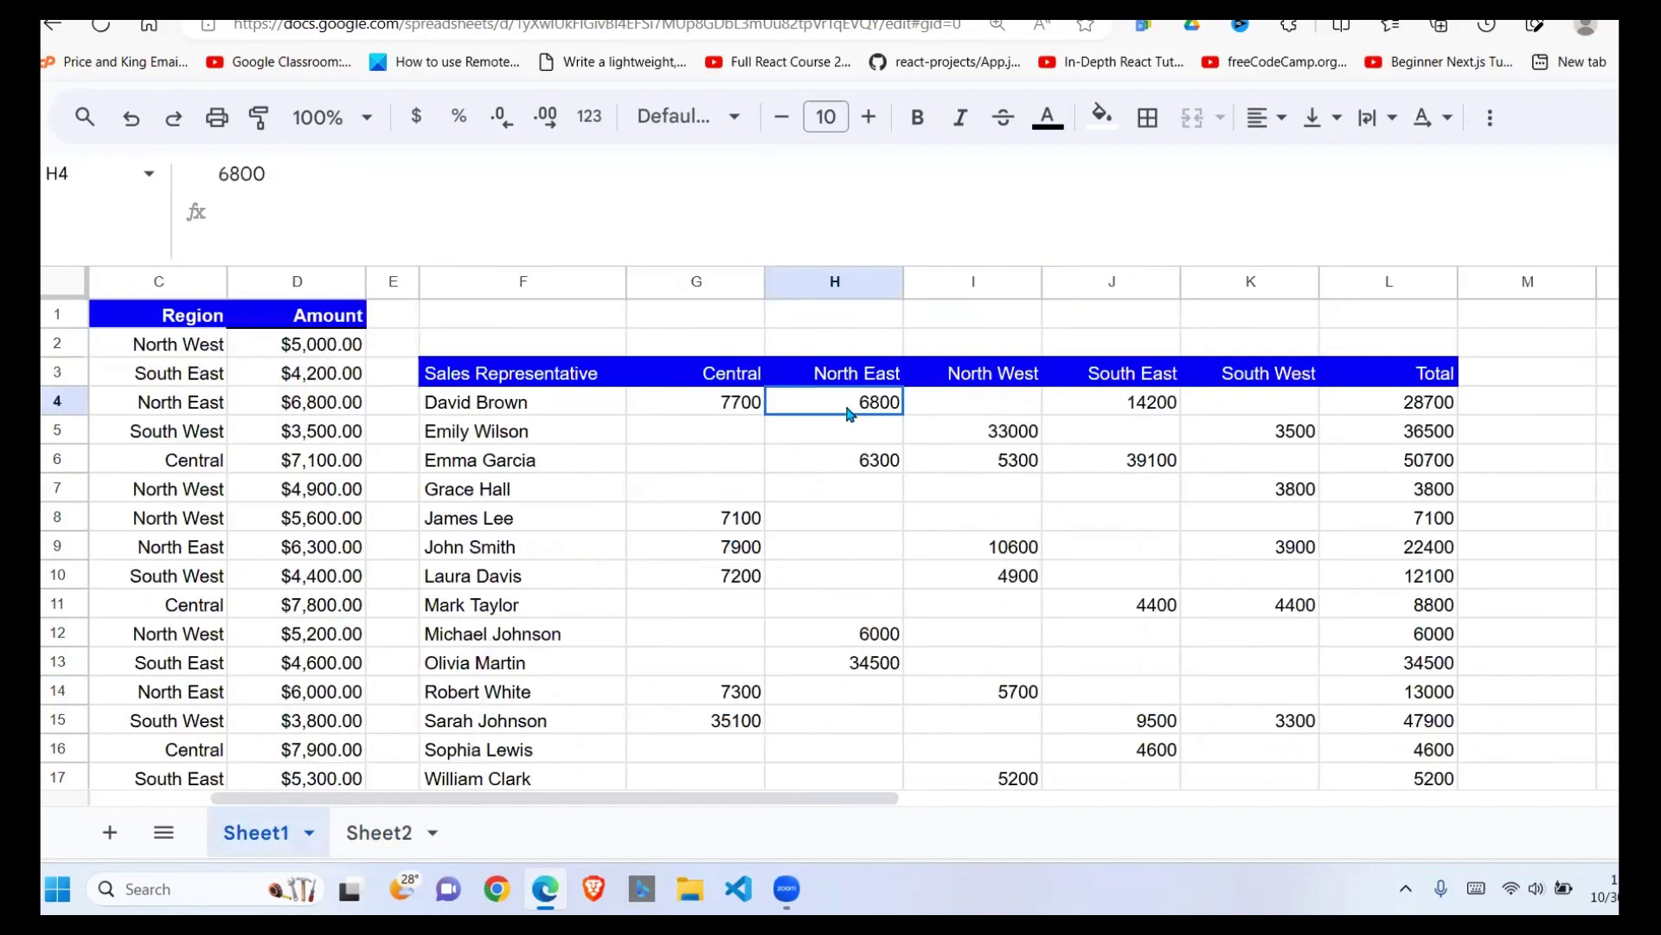
left_click(568, 404)
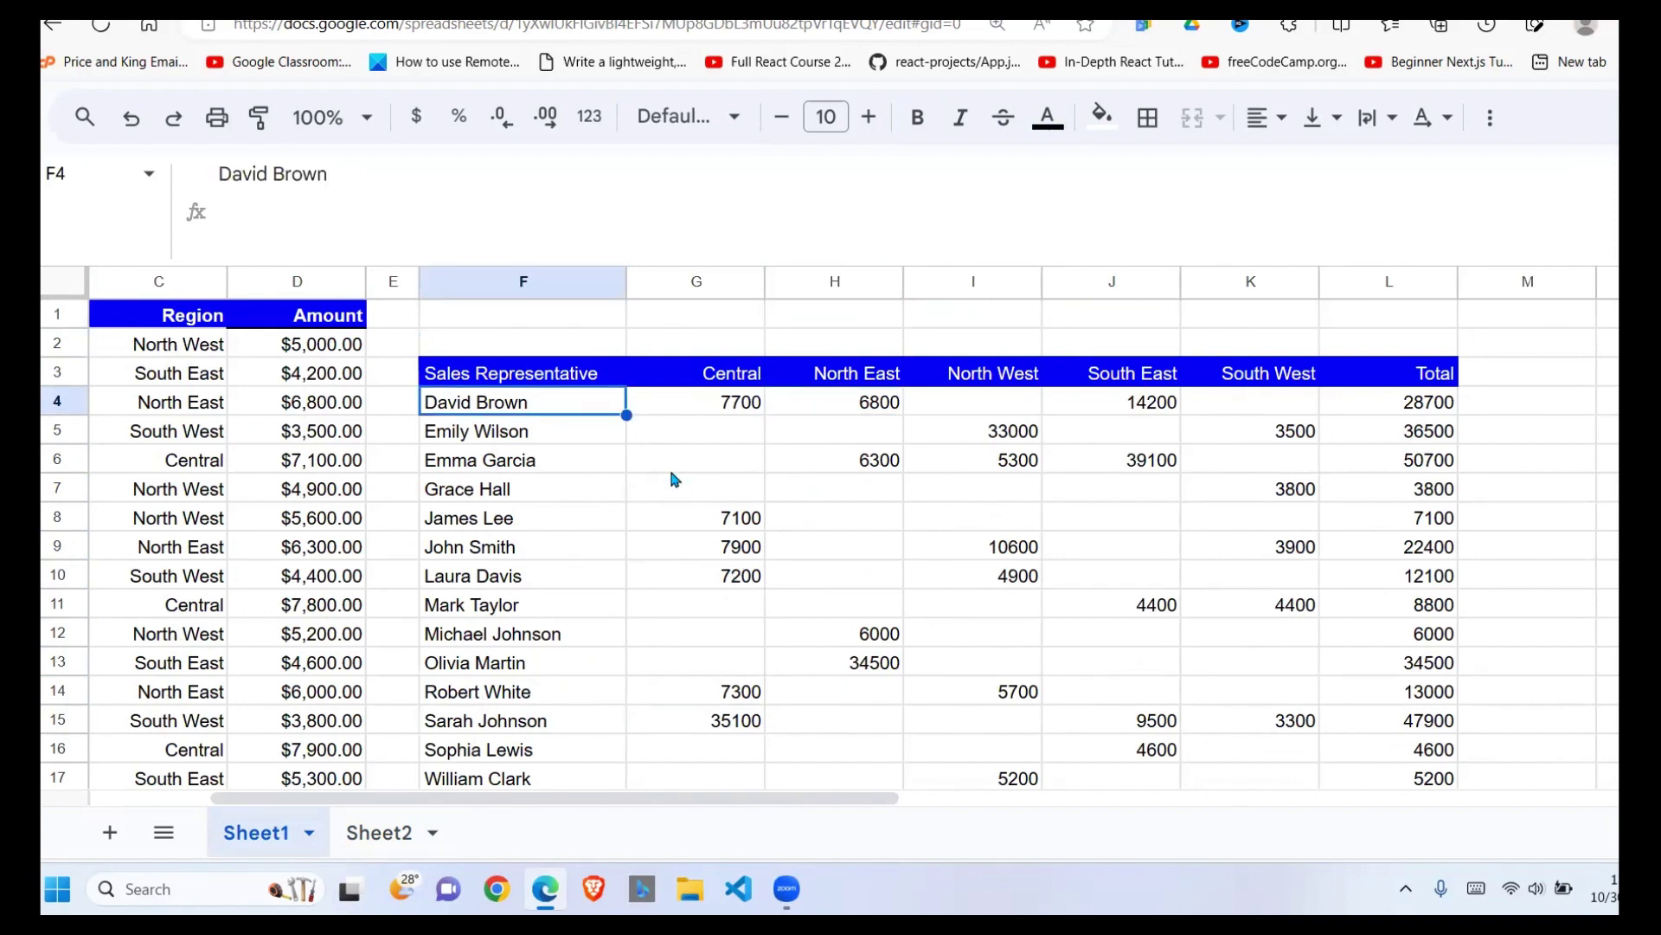
left_click(588, 381)
left_click(653, 444)
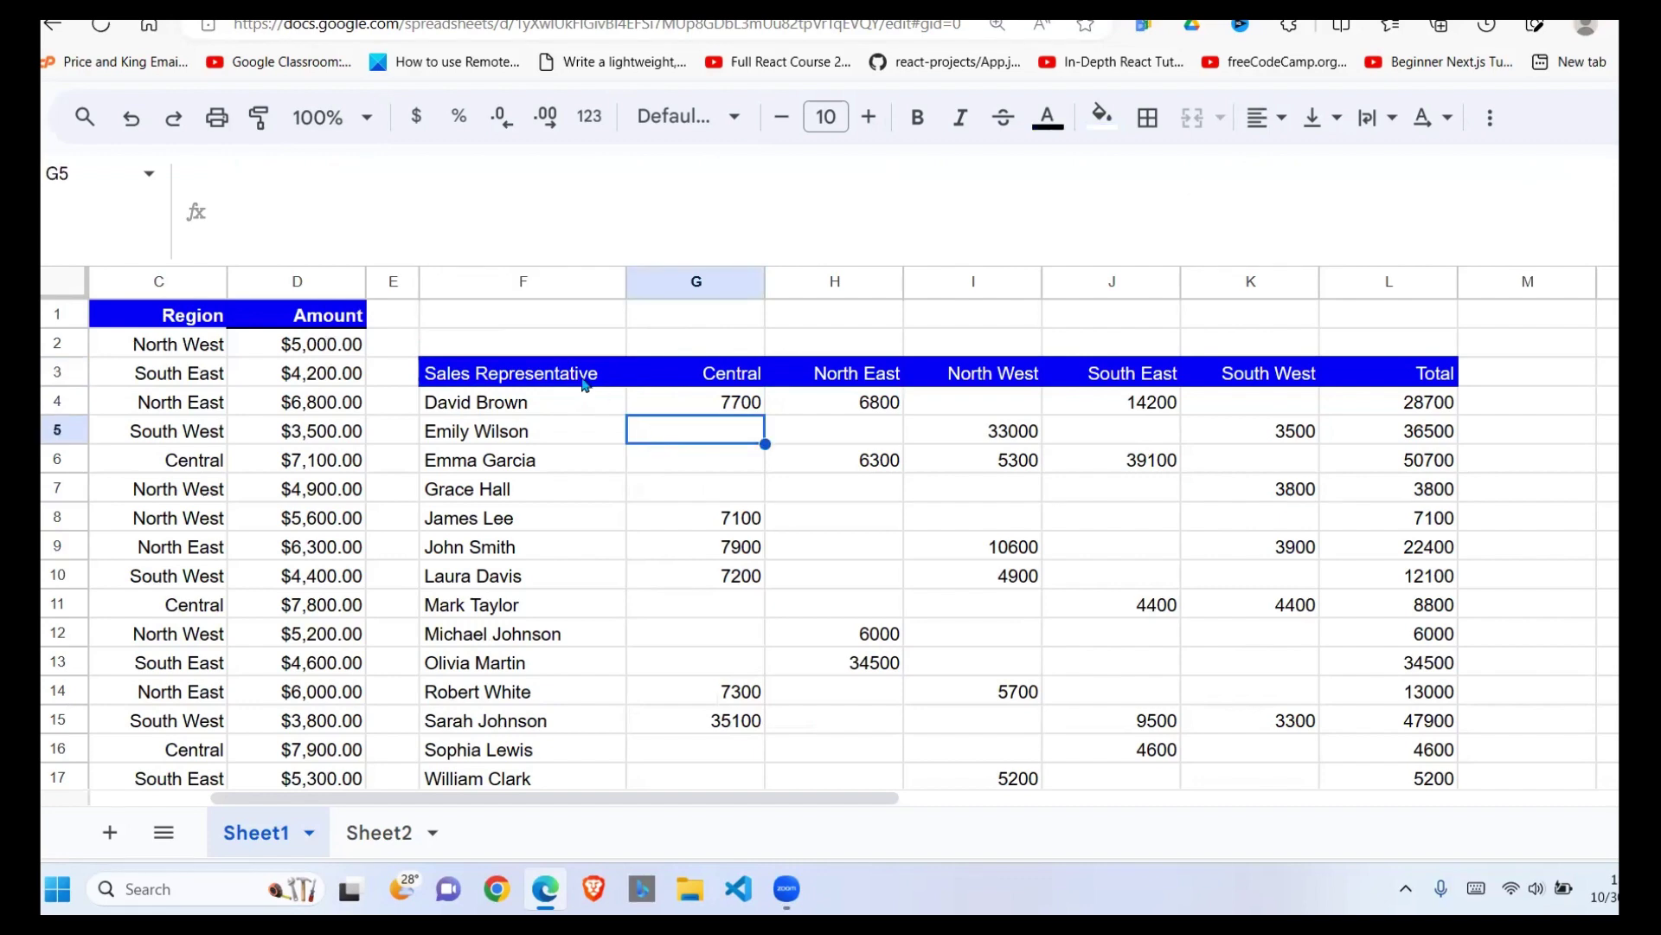
left_click_drag(537, 377, 1302, 489)
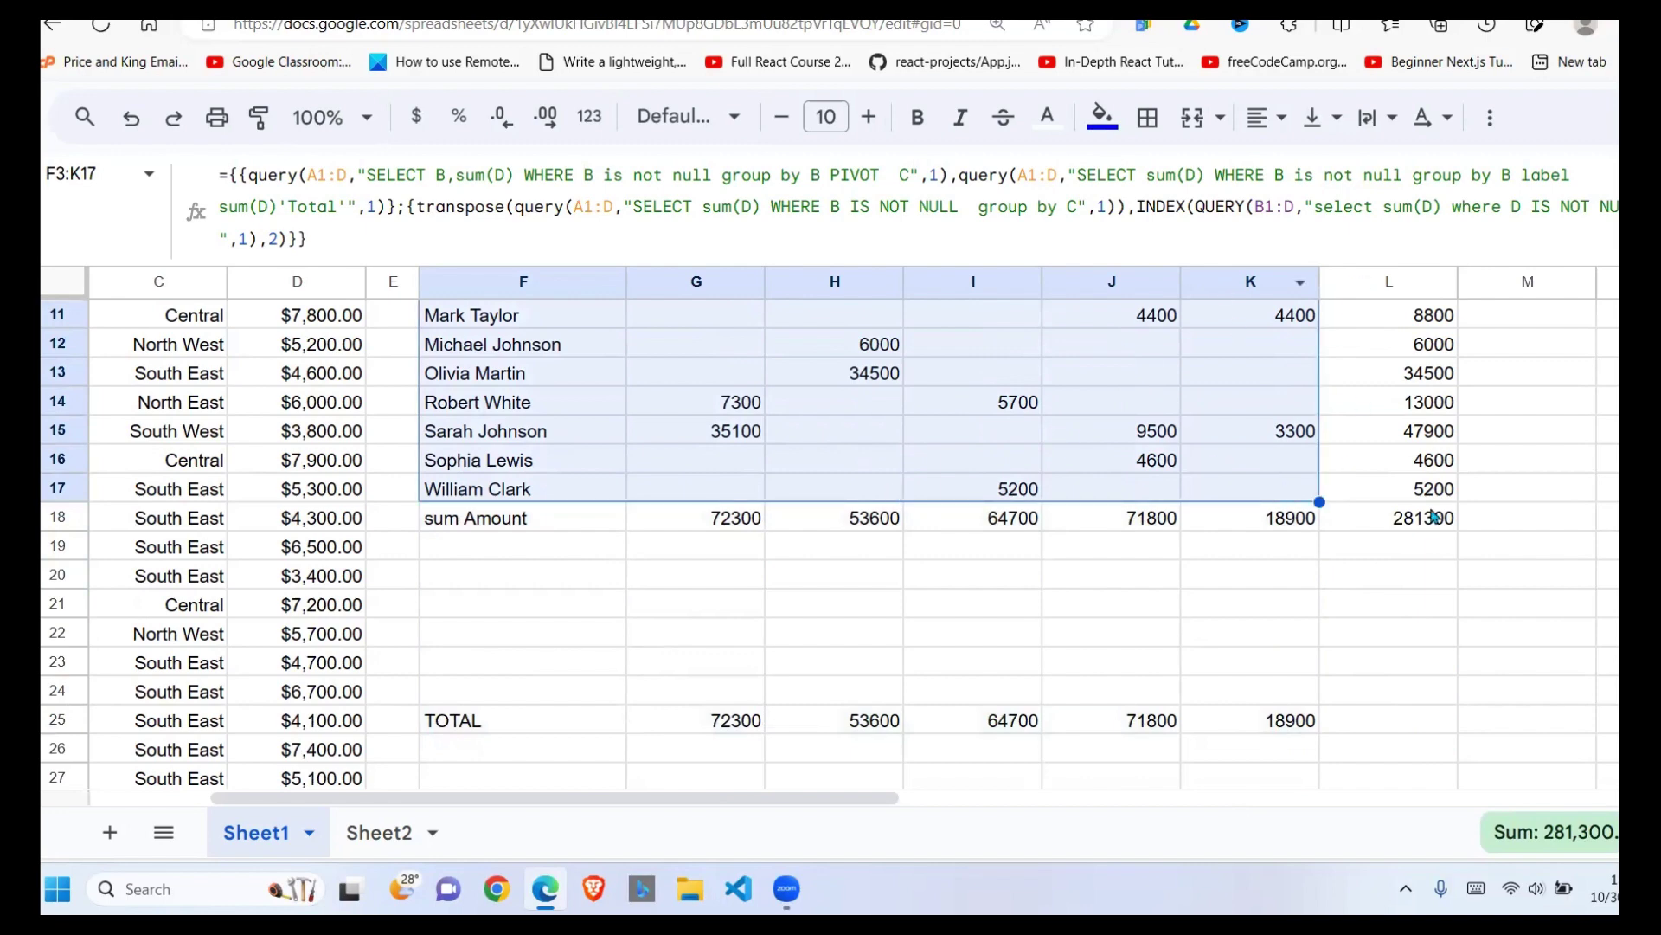
scroll(1203, 602, "up", 4)
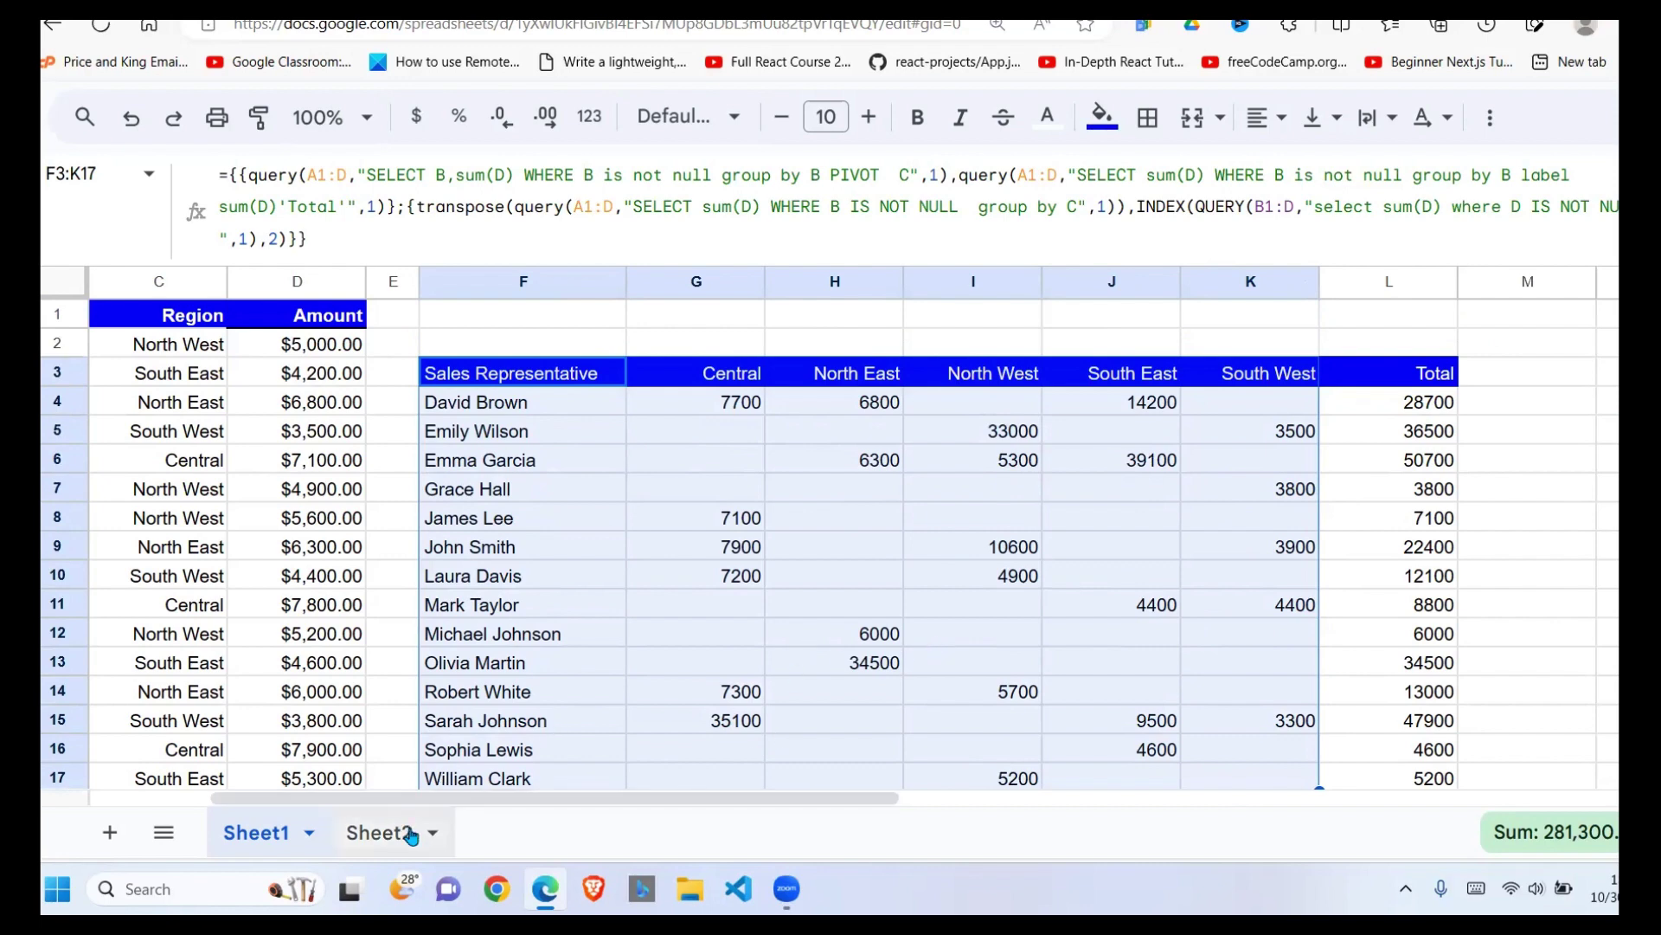
left_click(381, 832)
left_click(844, 373)
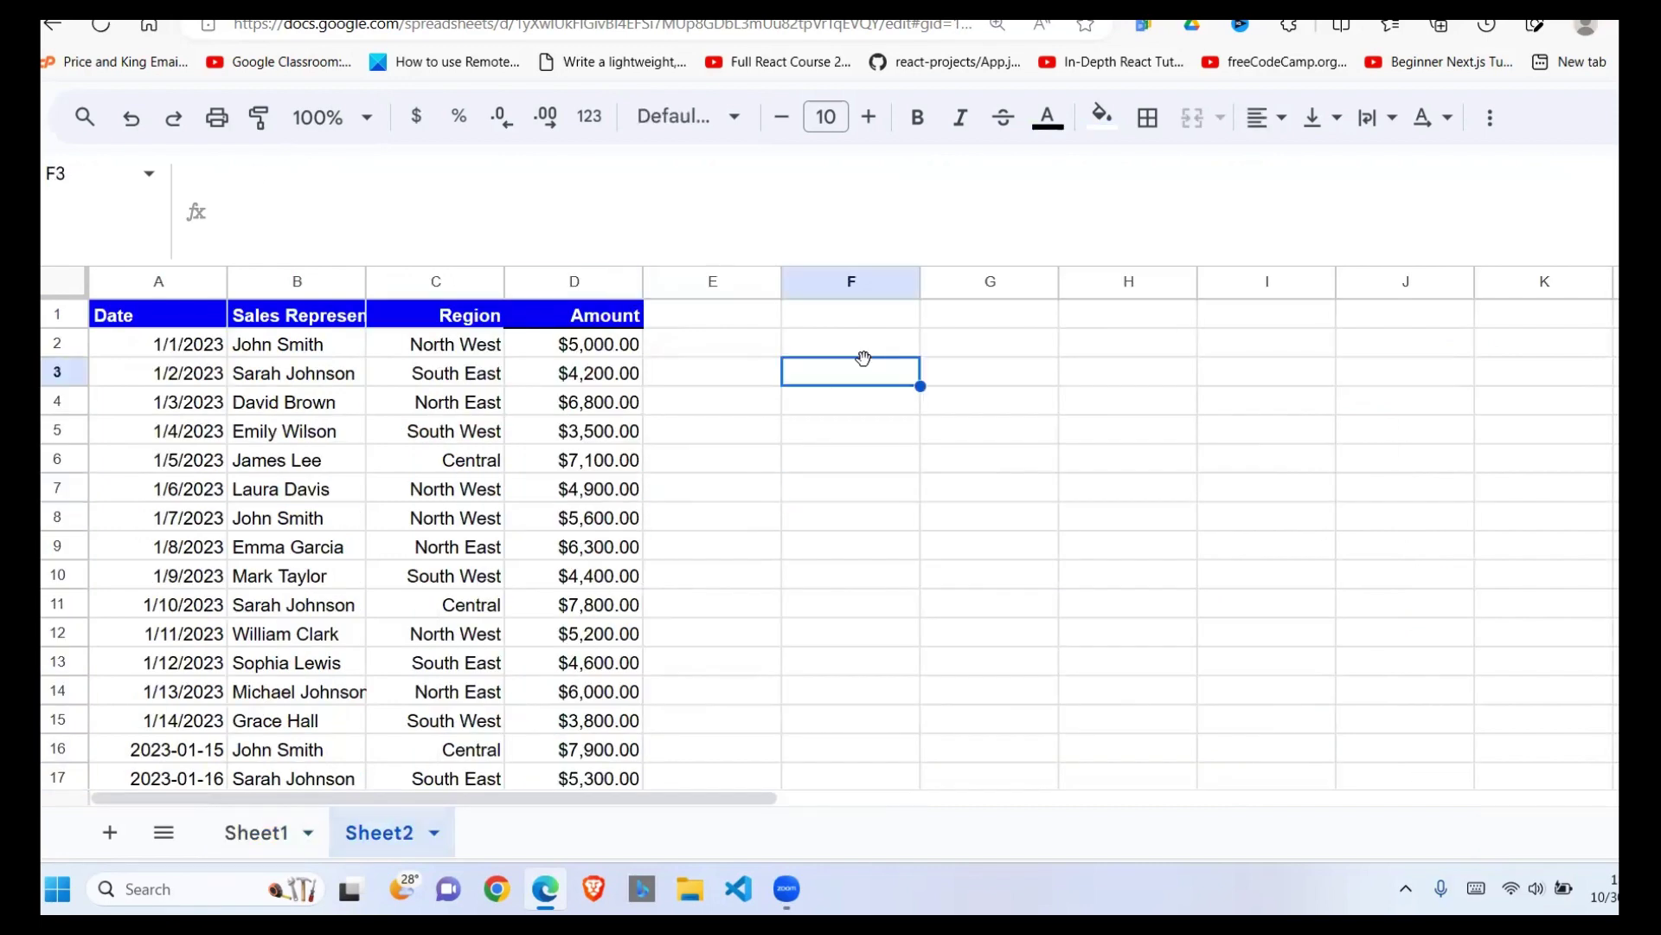
In Sheet2 cell F2, start typing =query(A1:D,"SELECT over whole columns A to D
left_click(845, 349)
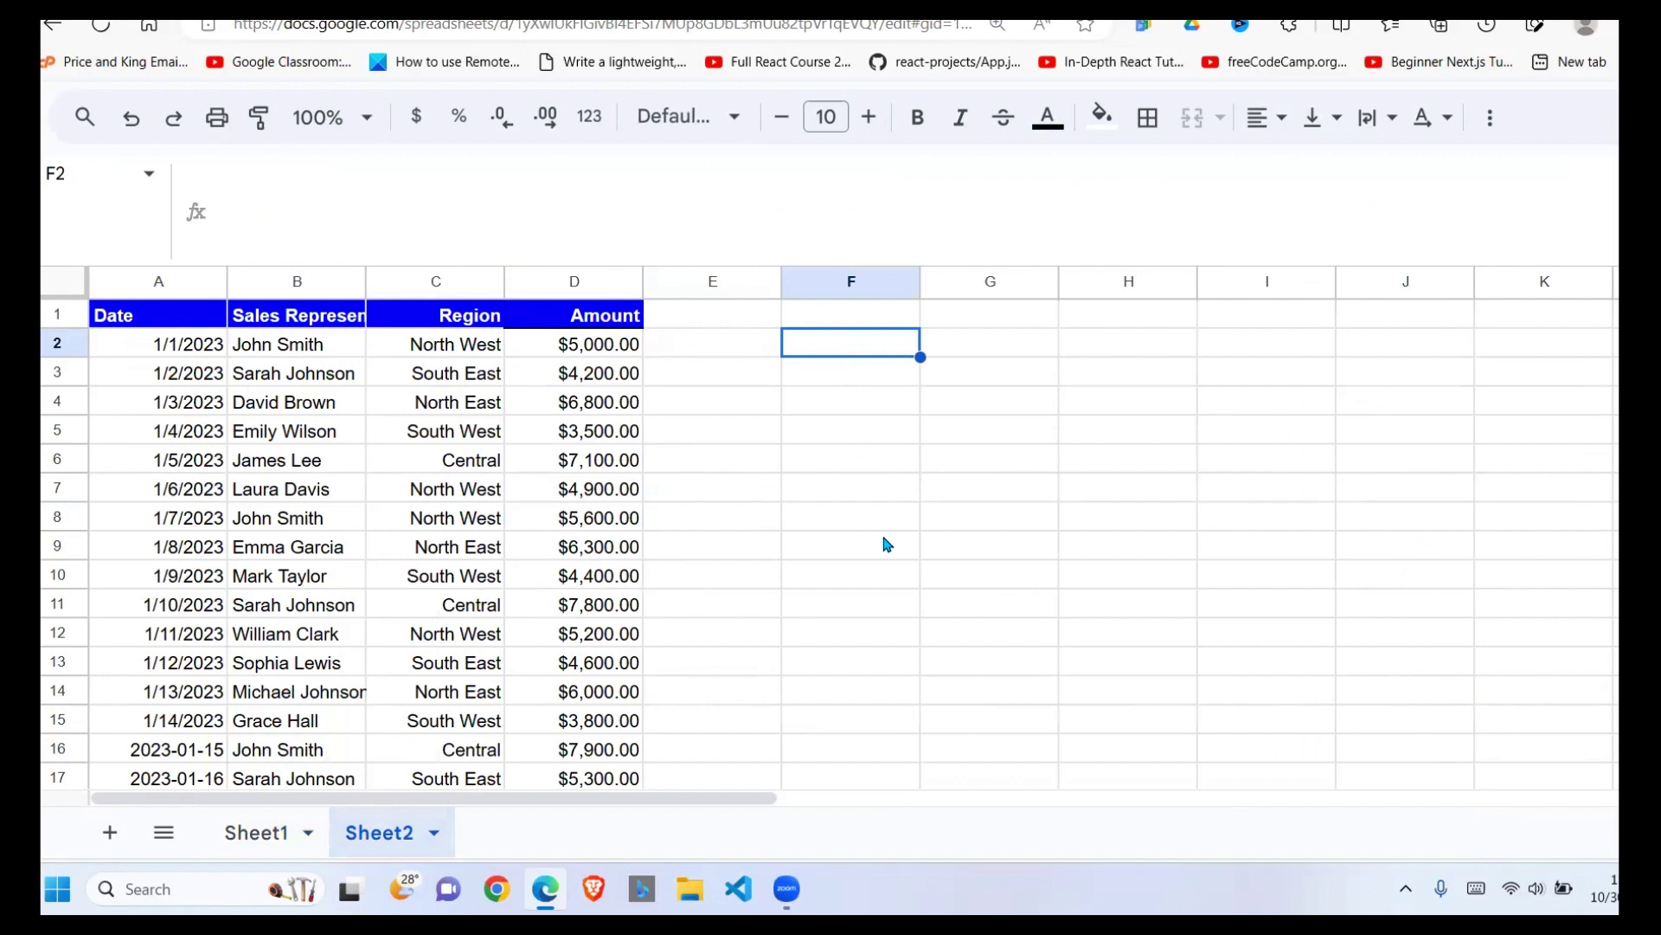
type("=")
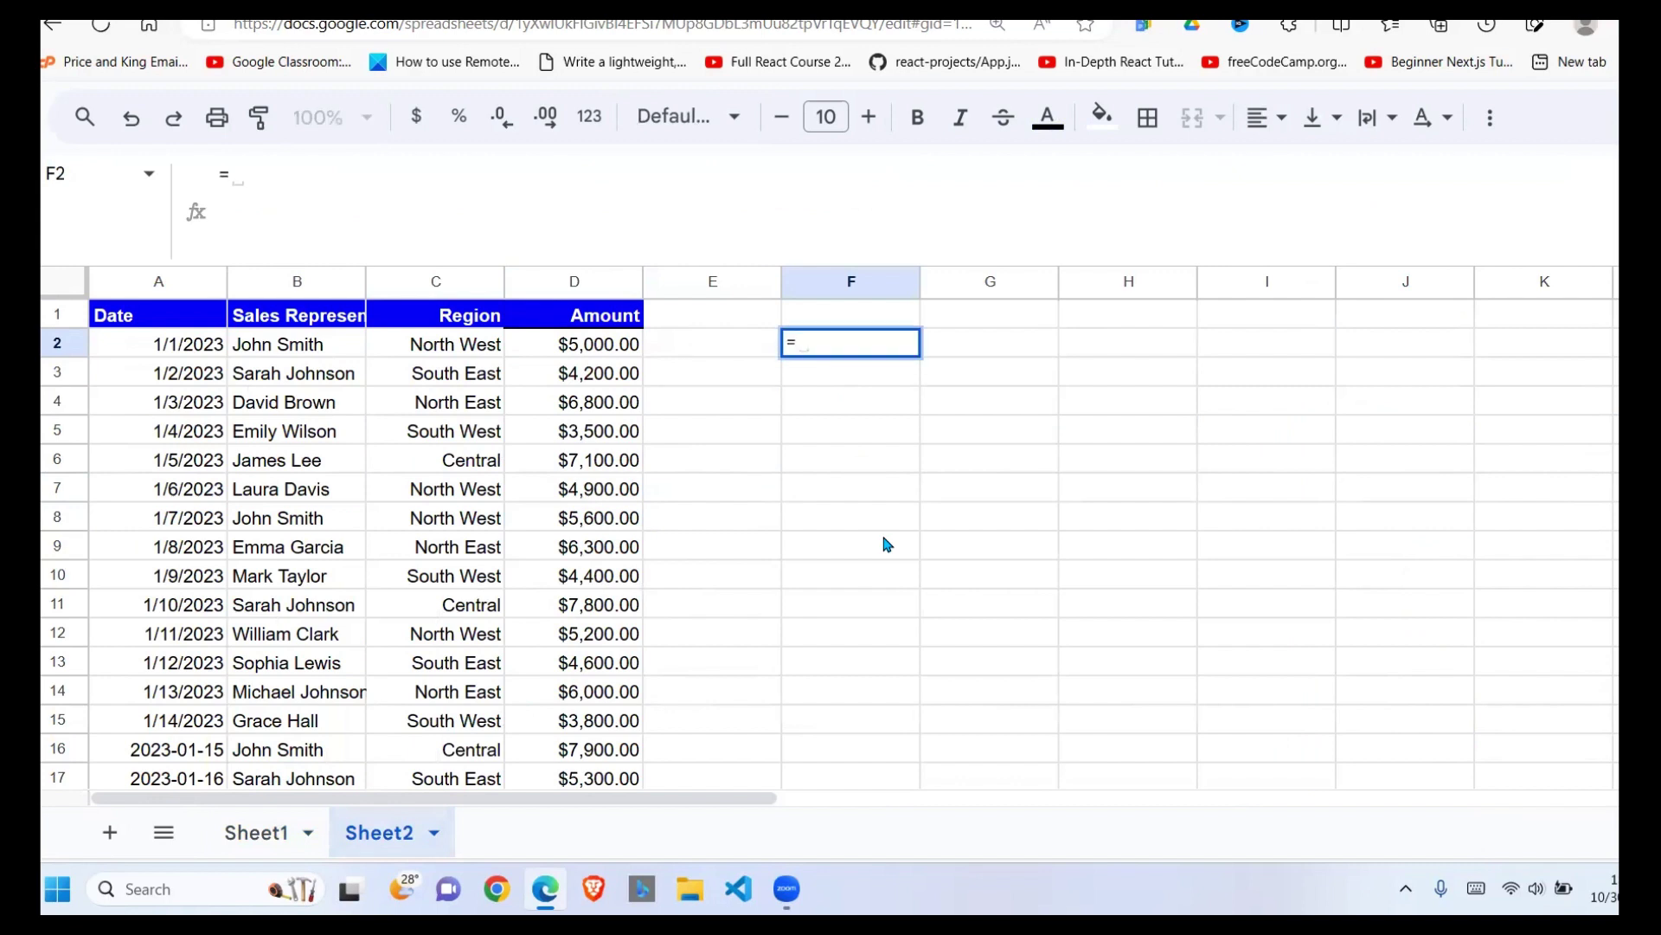
type("quer")
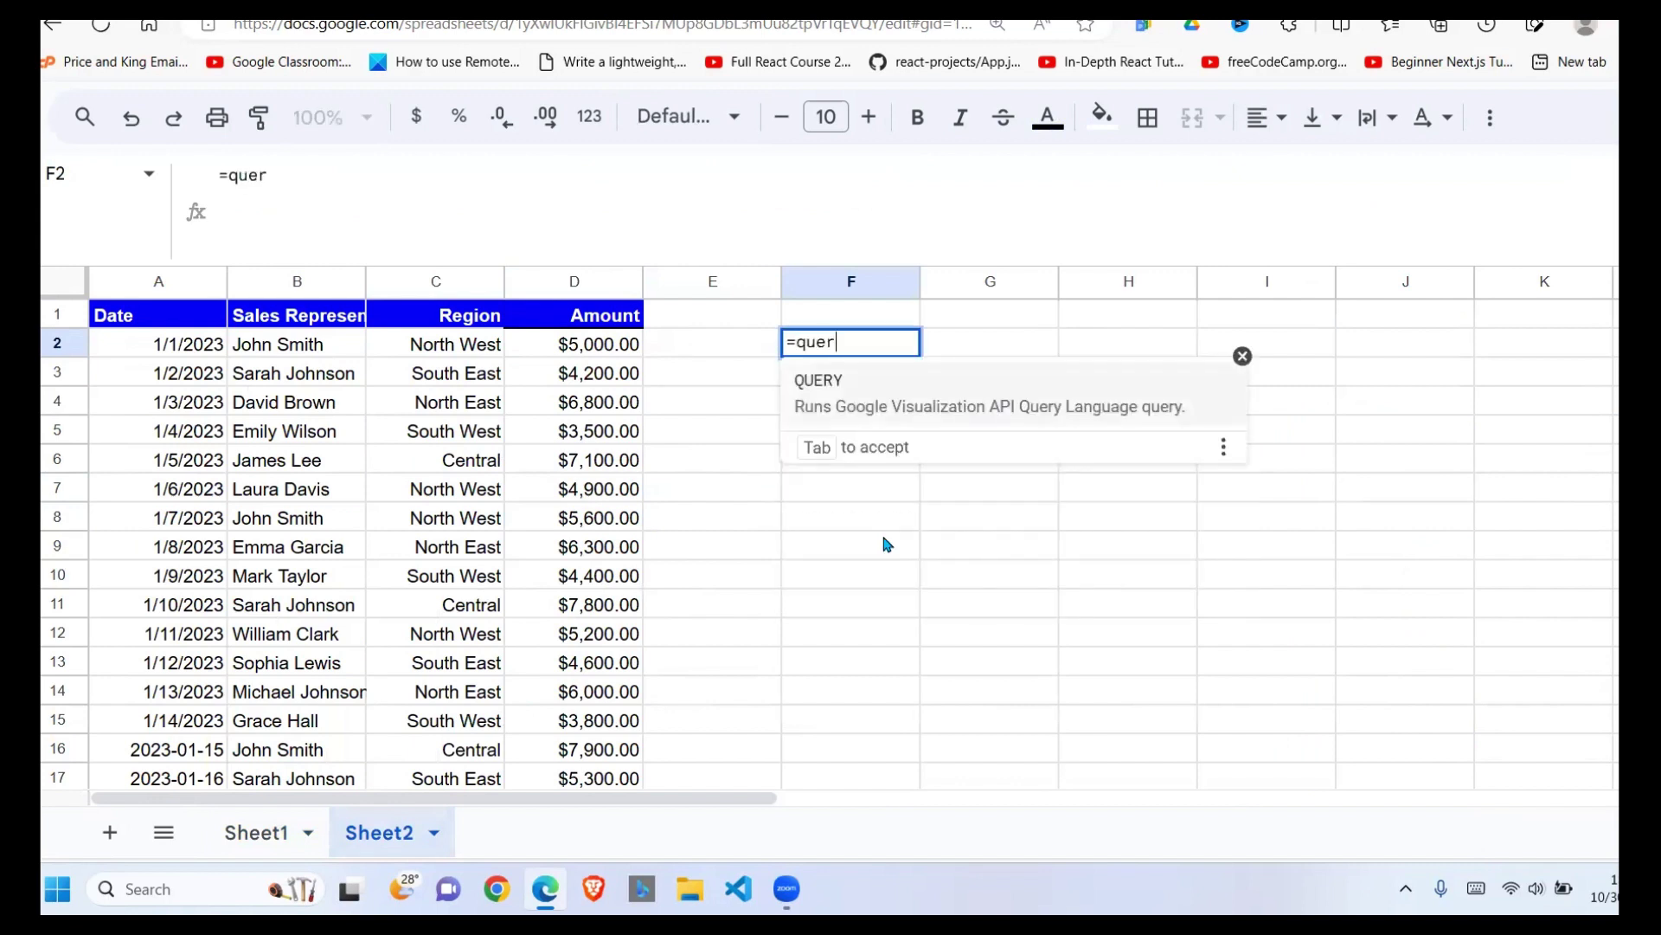
type("y(")
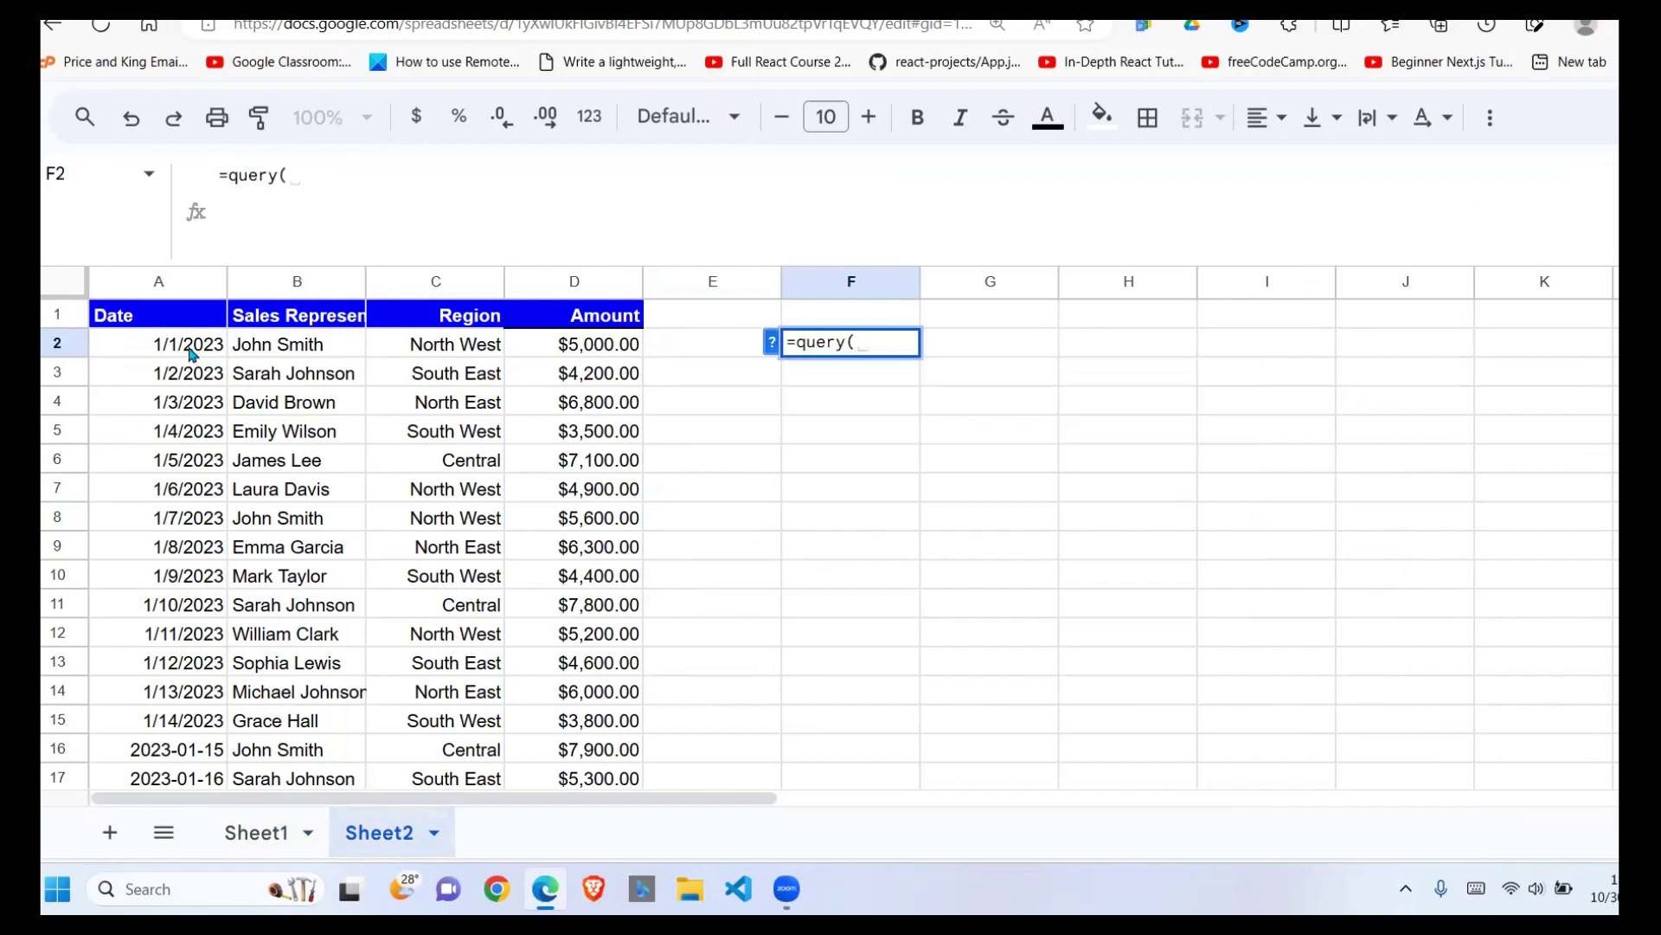
left_click_drag(147, 321, 595, 750)
key("BackSpace")
key("BackSpace")
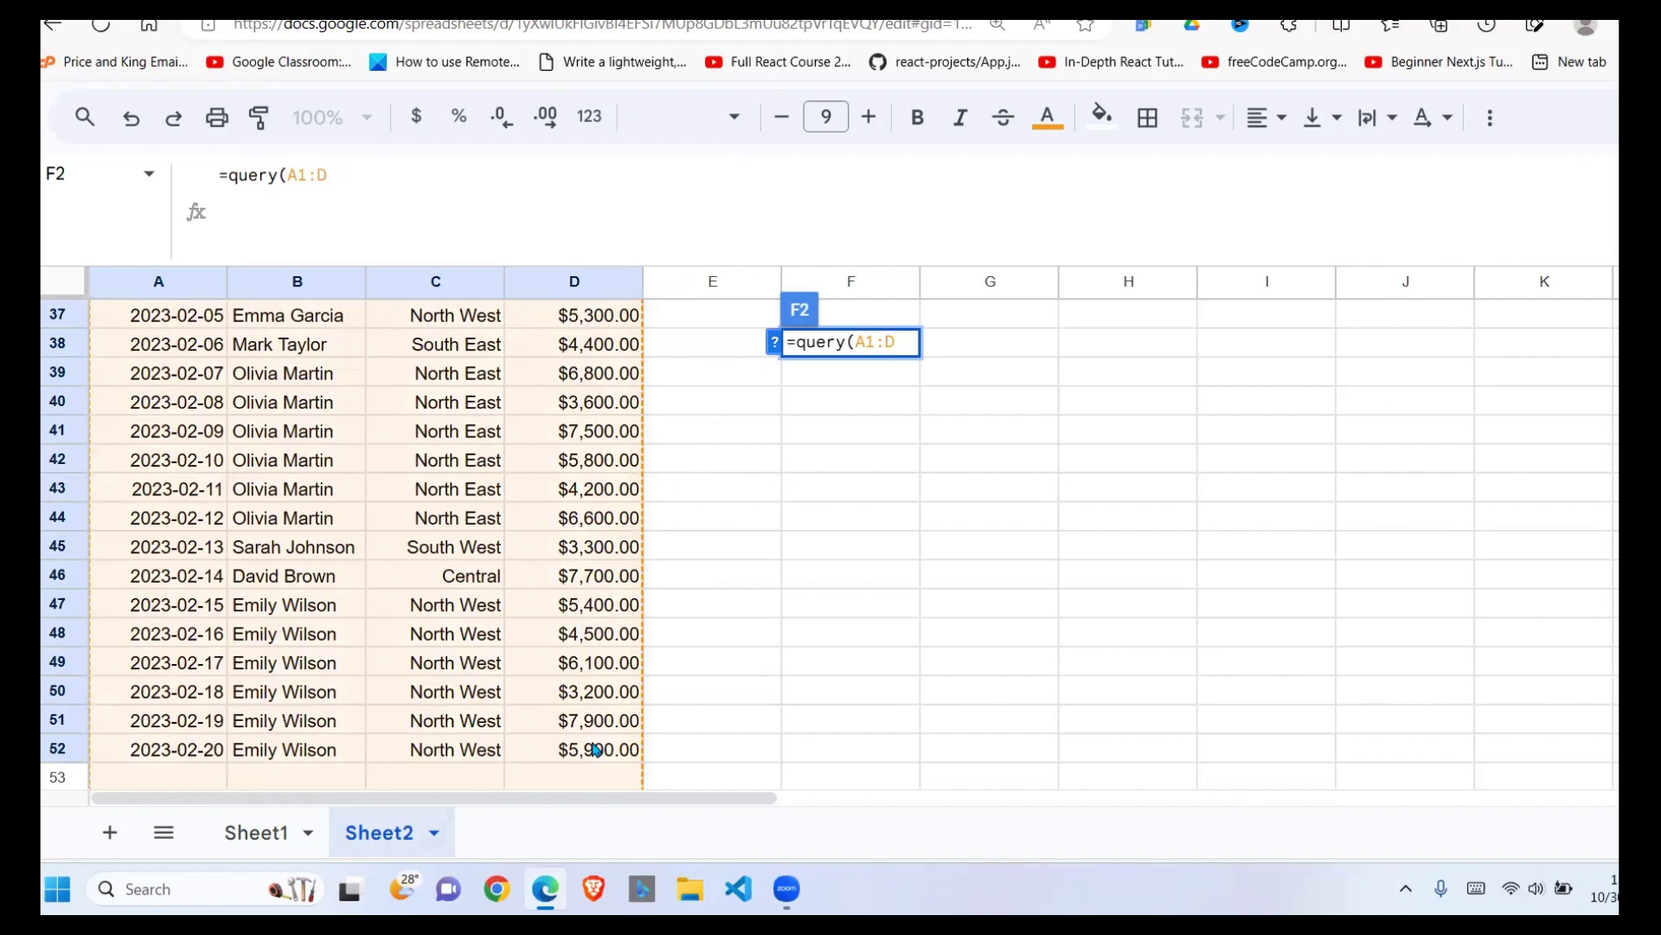
type(",\"")
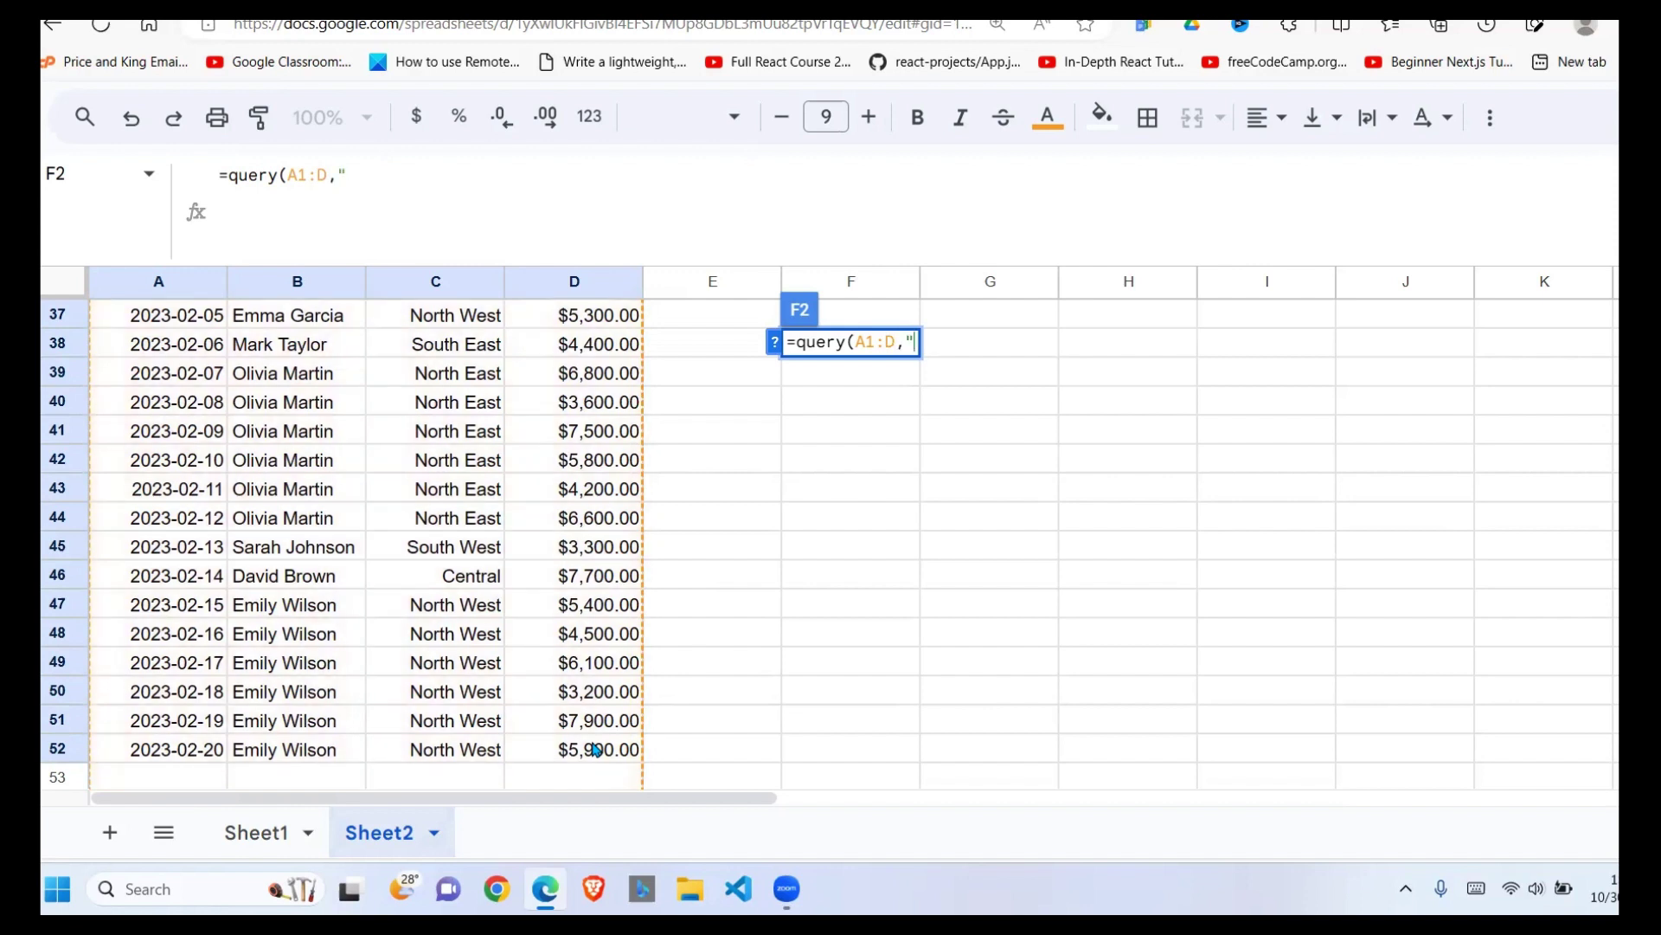
type("SELECT")
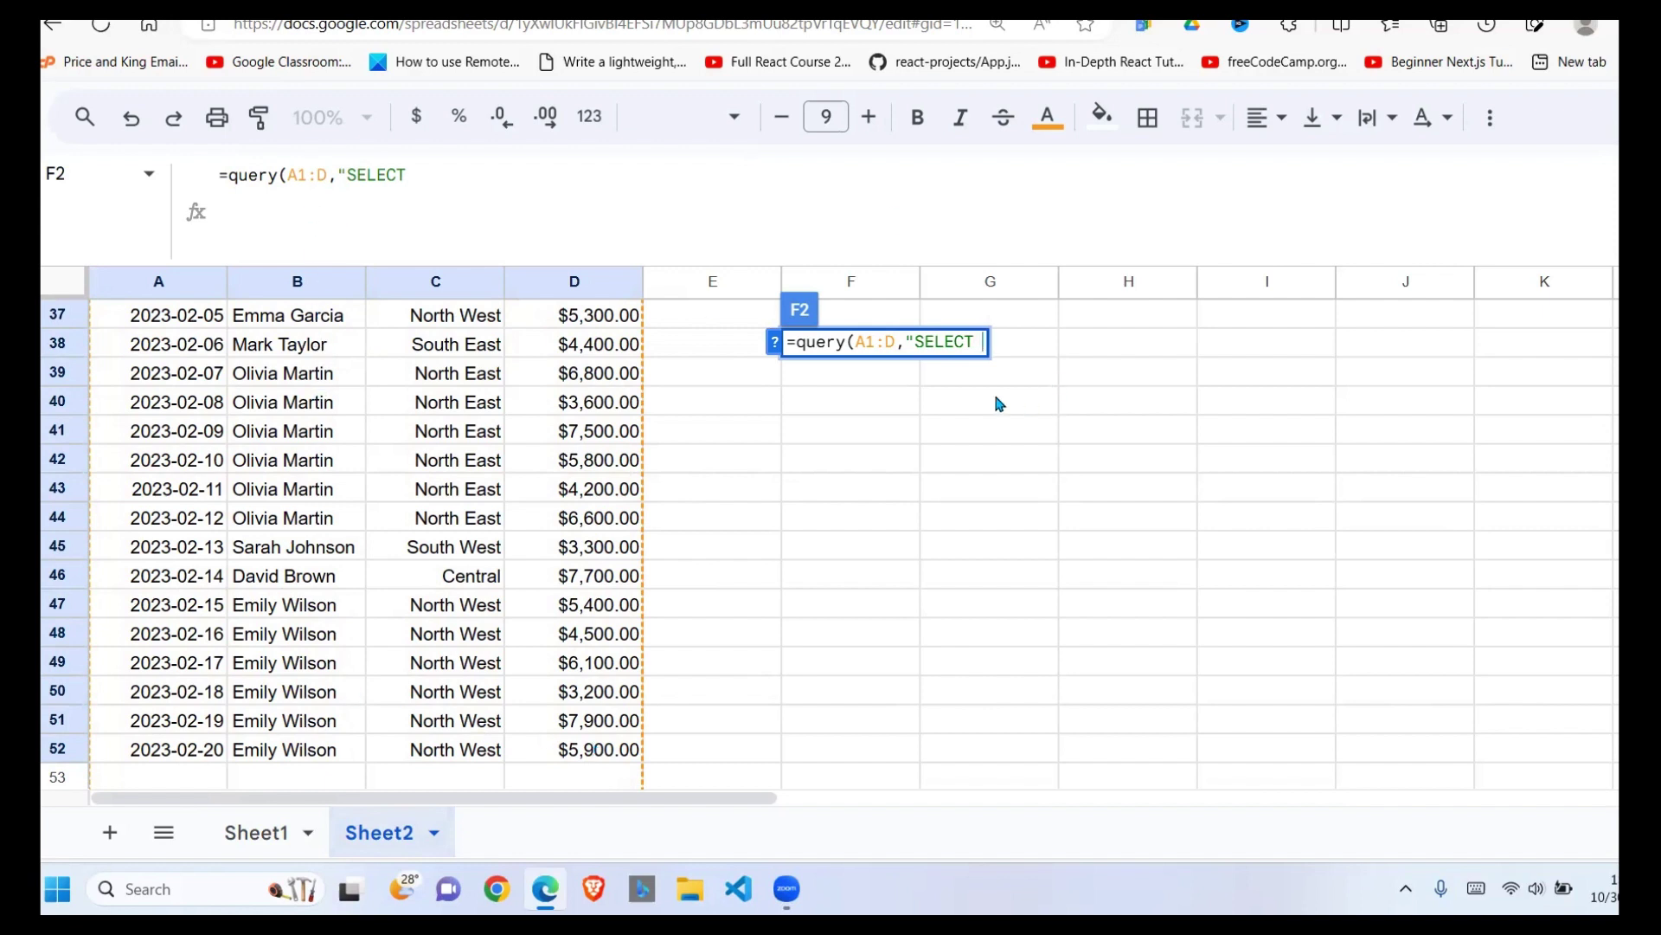
Complete F2 as =query(A1:D,"SELECT B, SUM(D) WHERE B IS NOT NULL GROUP BY B", 1)
type("b")
key("BackSpace")
type("b")
key("BackSpace")
type("b")
key("BackSpace")
type("B, ")
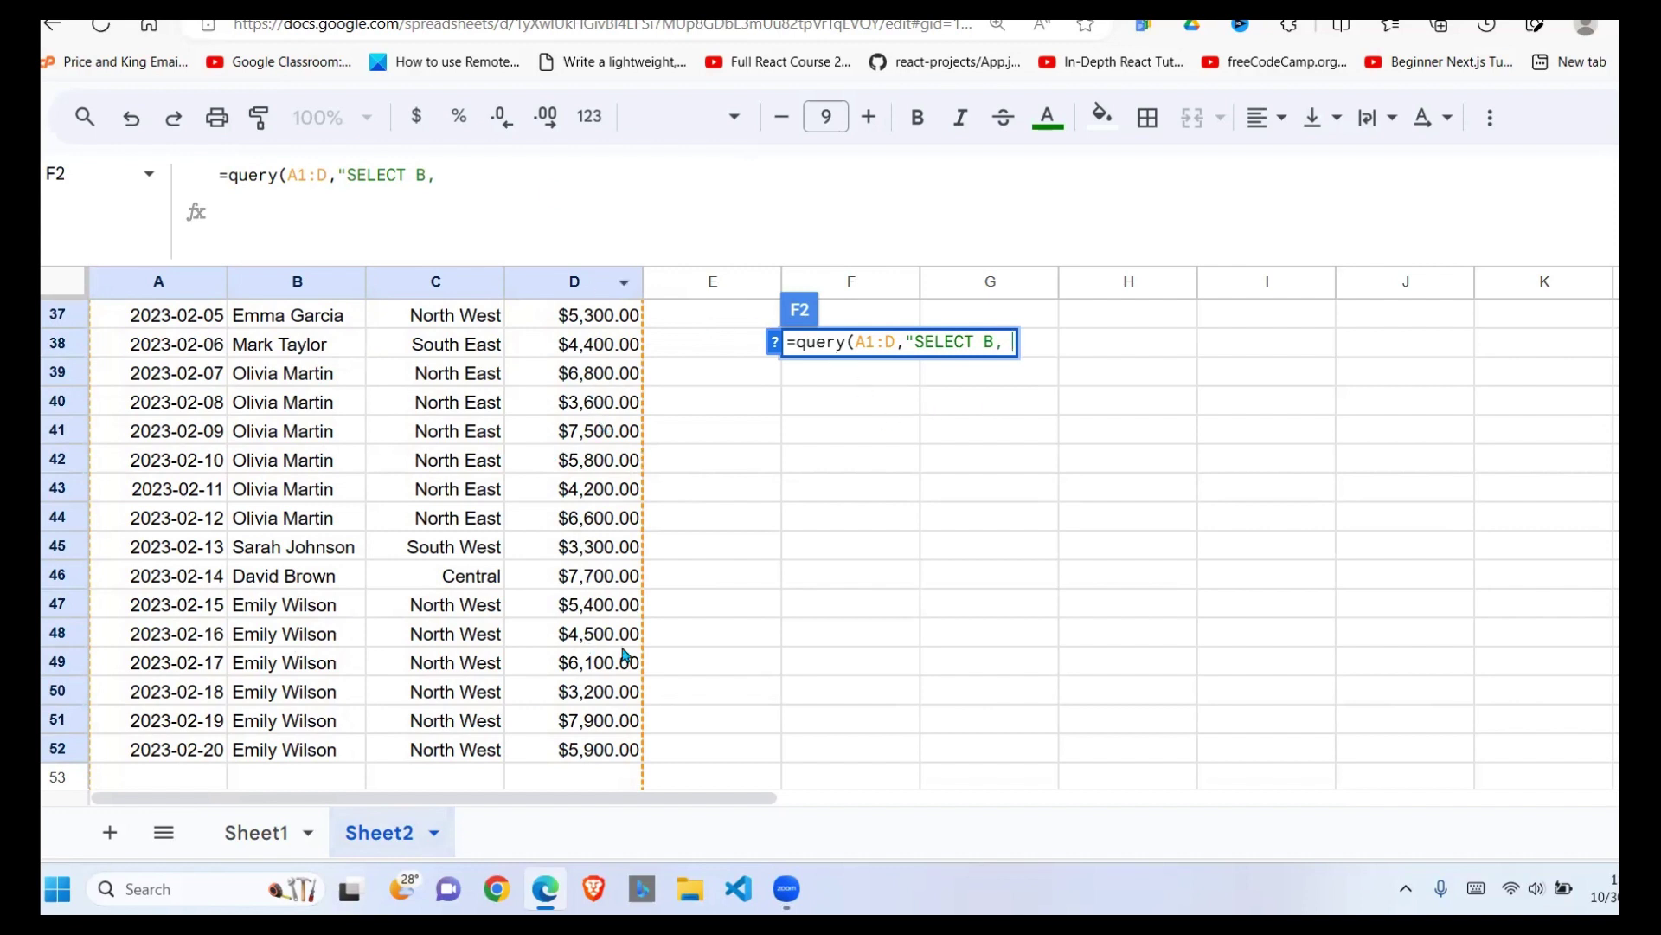
type("SUM(")
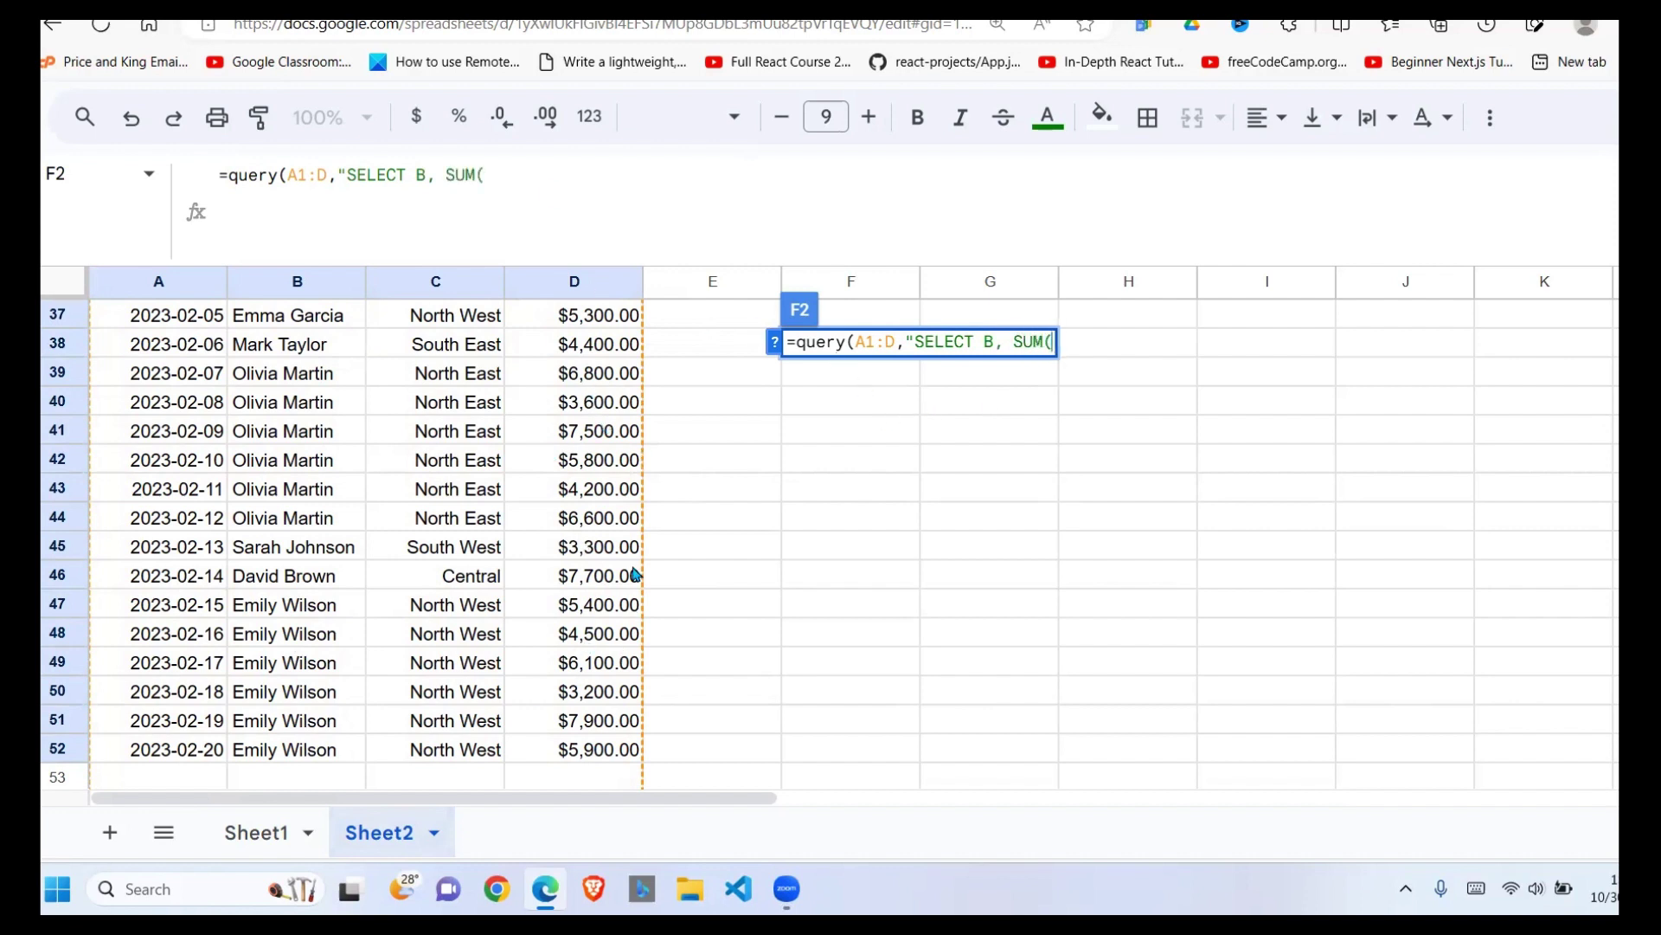
type("D),")
key("BackSpace")
type("WHERE")
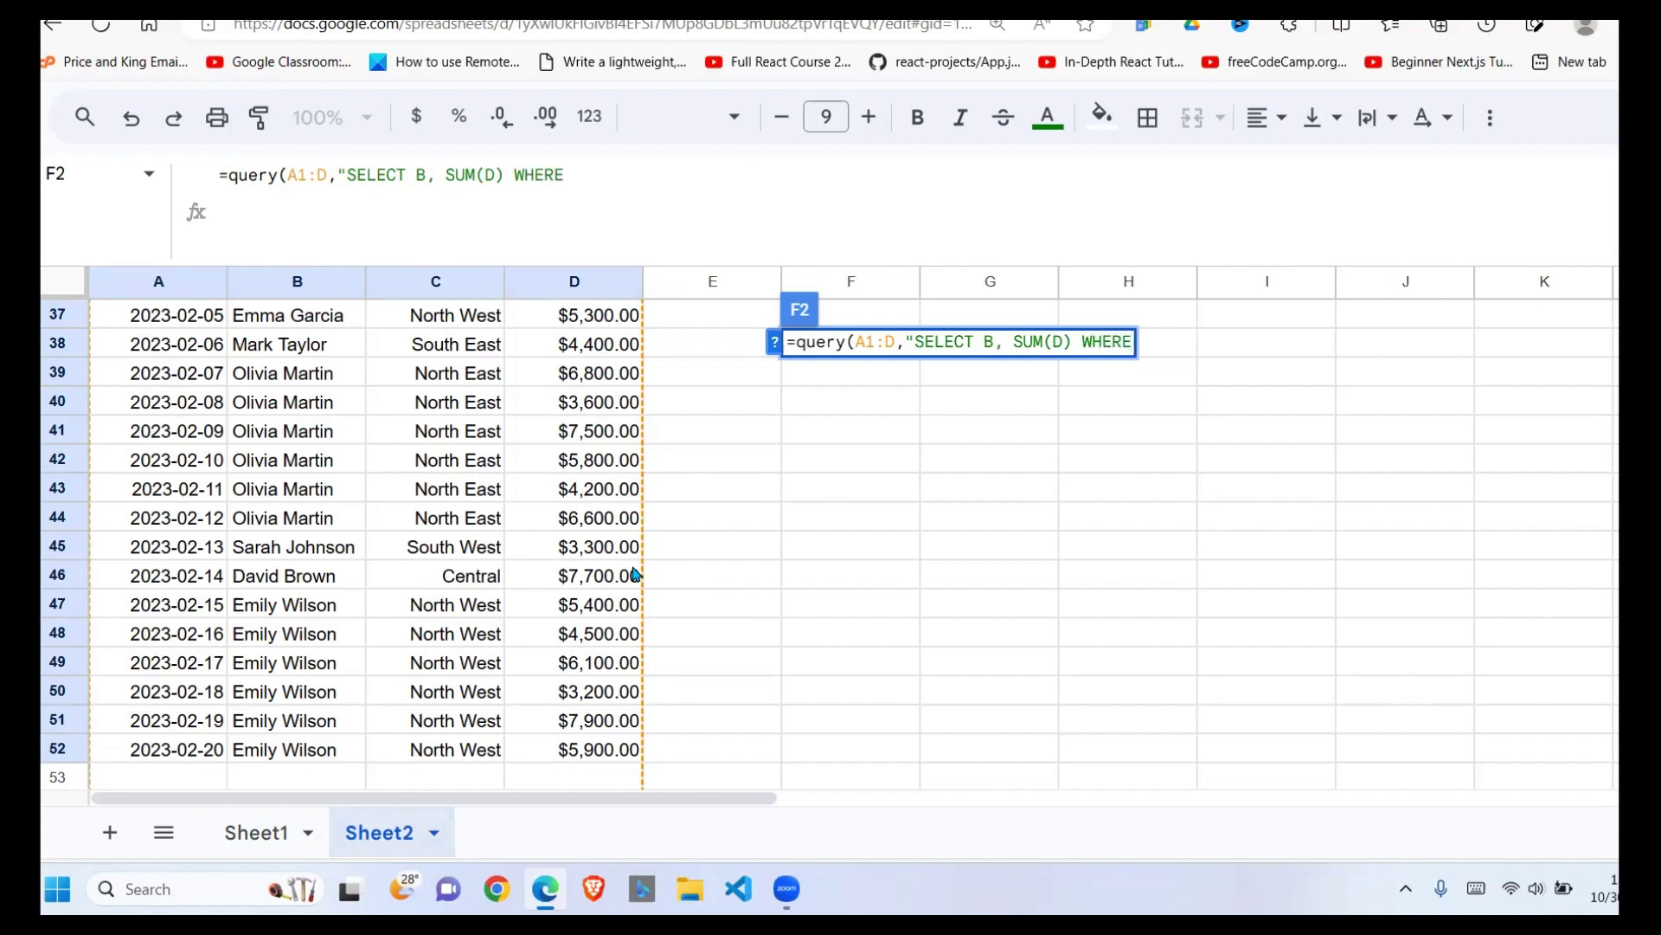
type(" B IS NOT N")
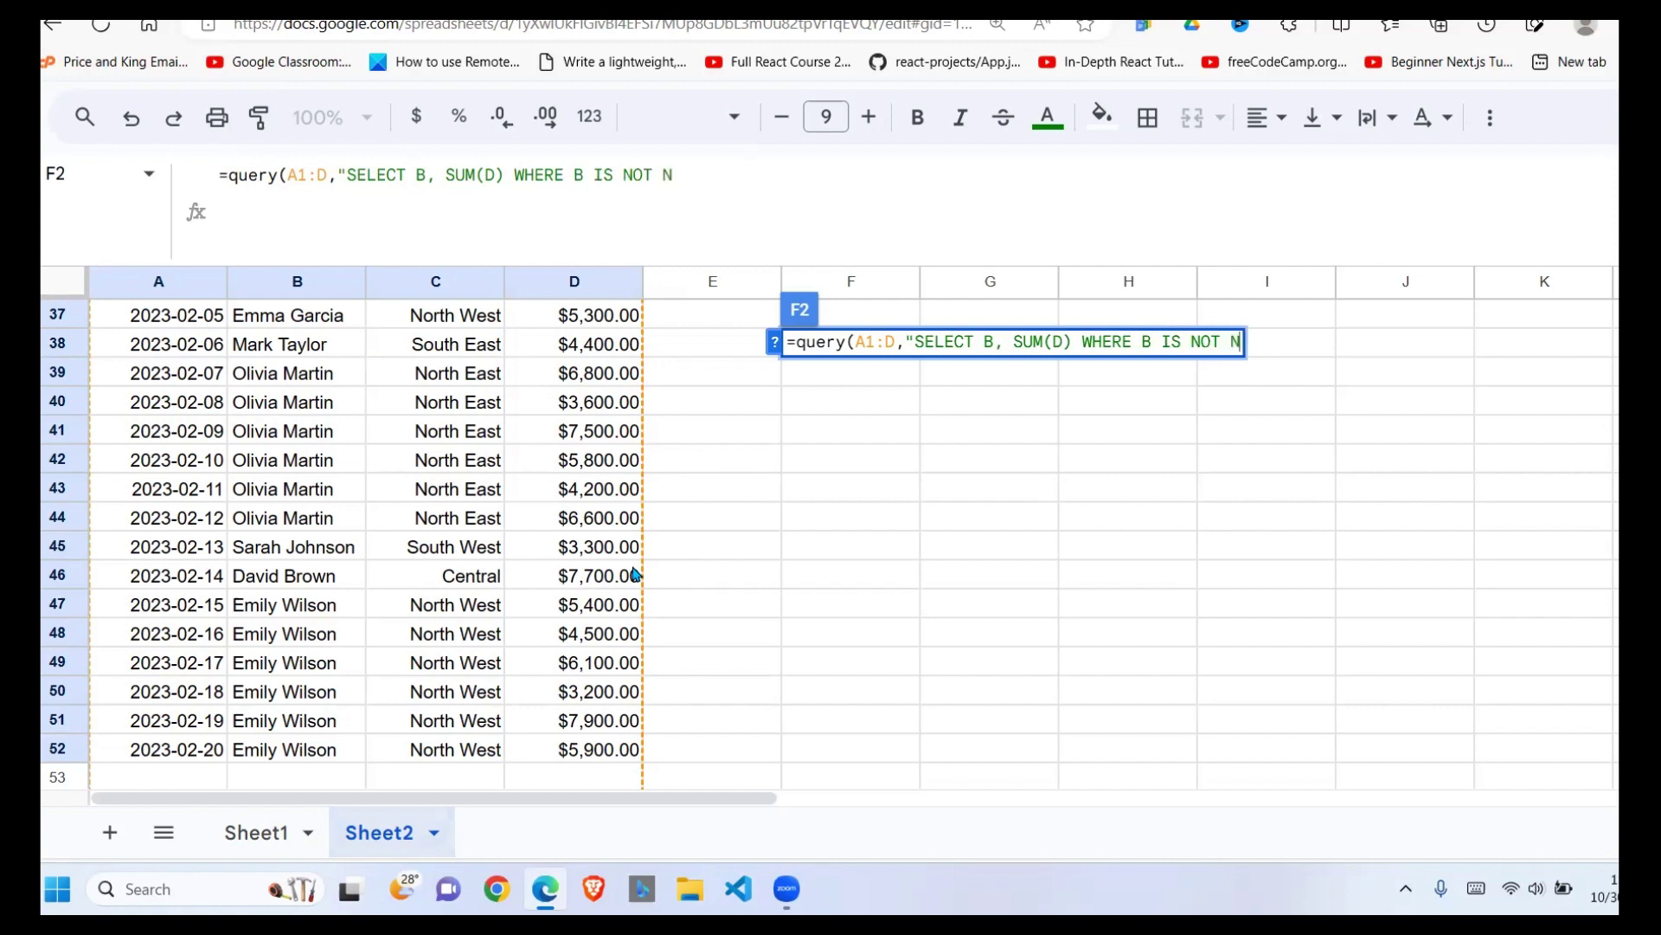
type("ULL")
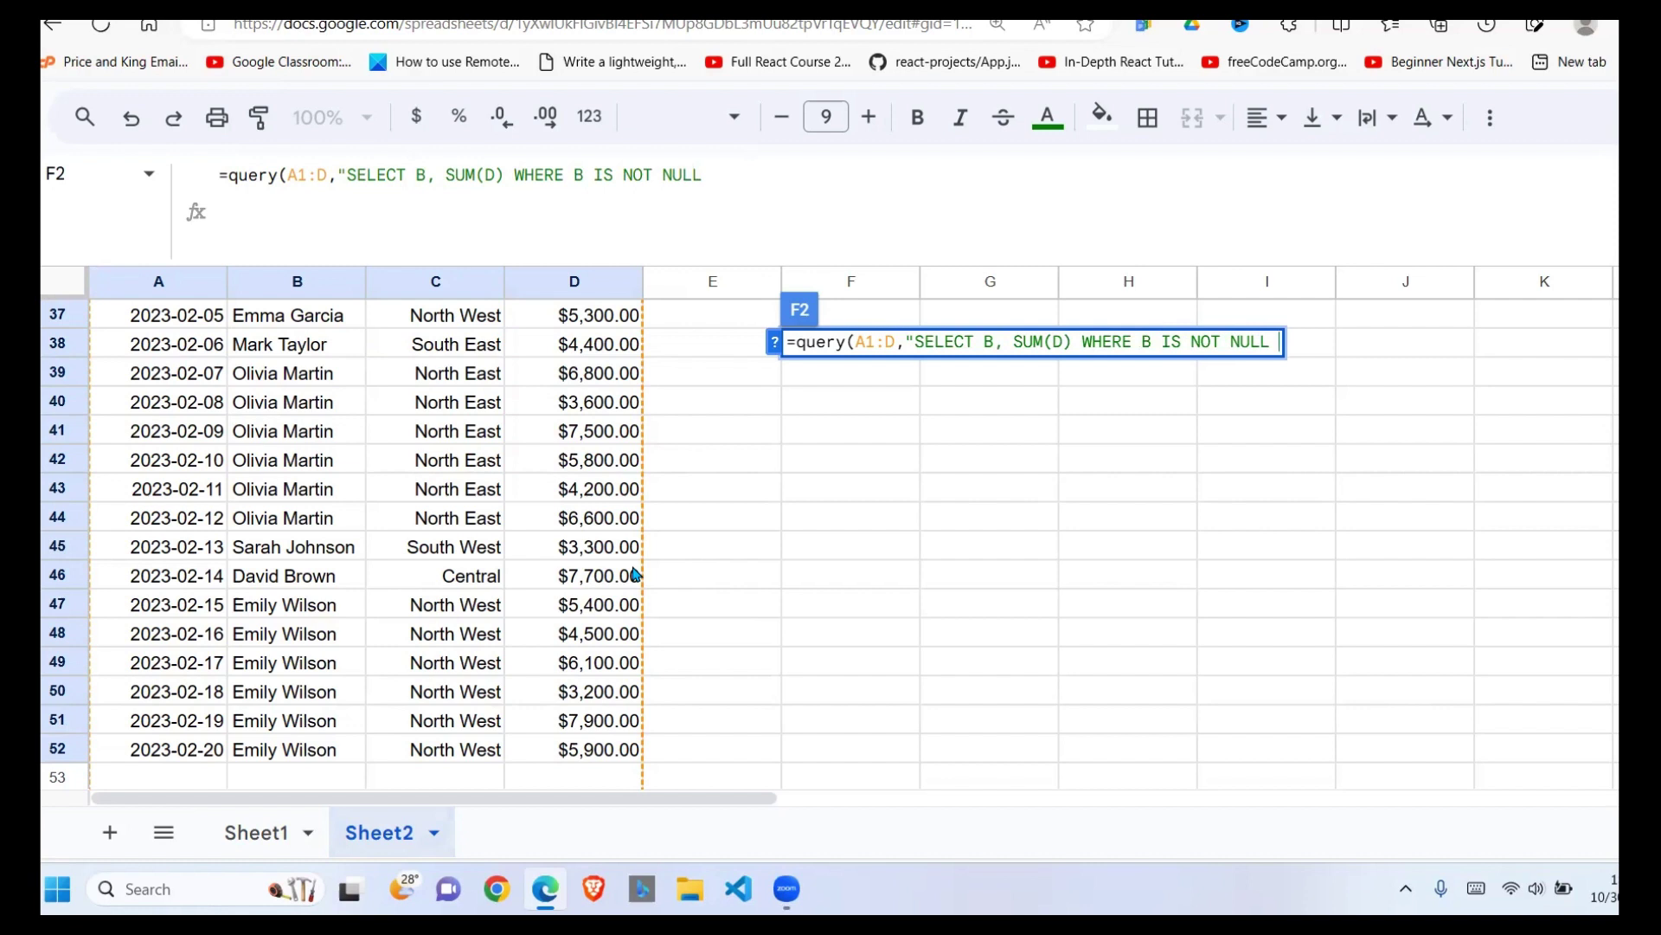
type(" GROUP BY")
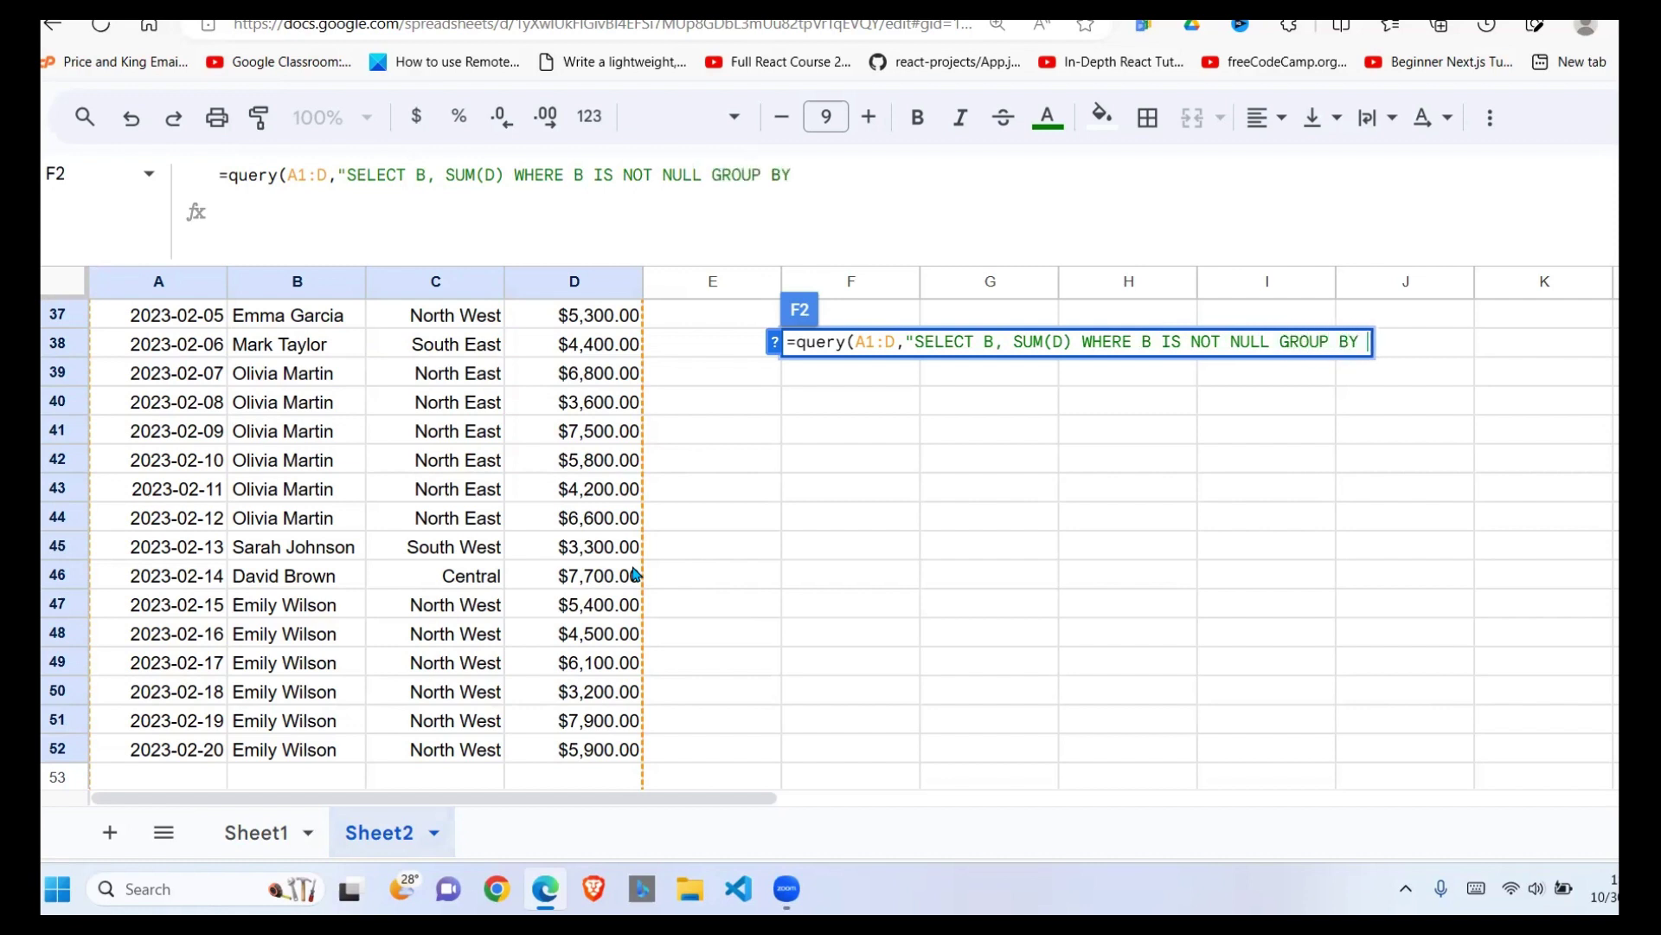
type(" B\", 1)")
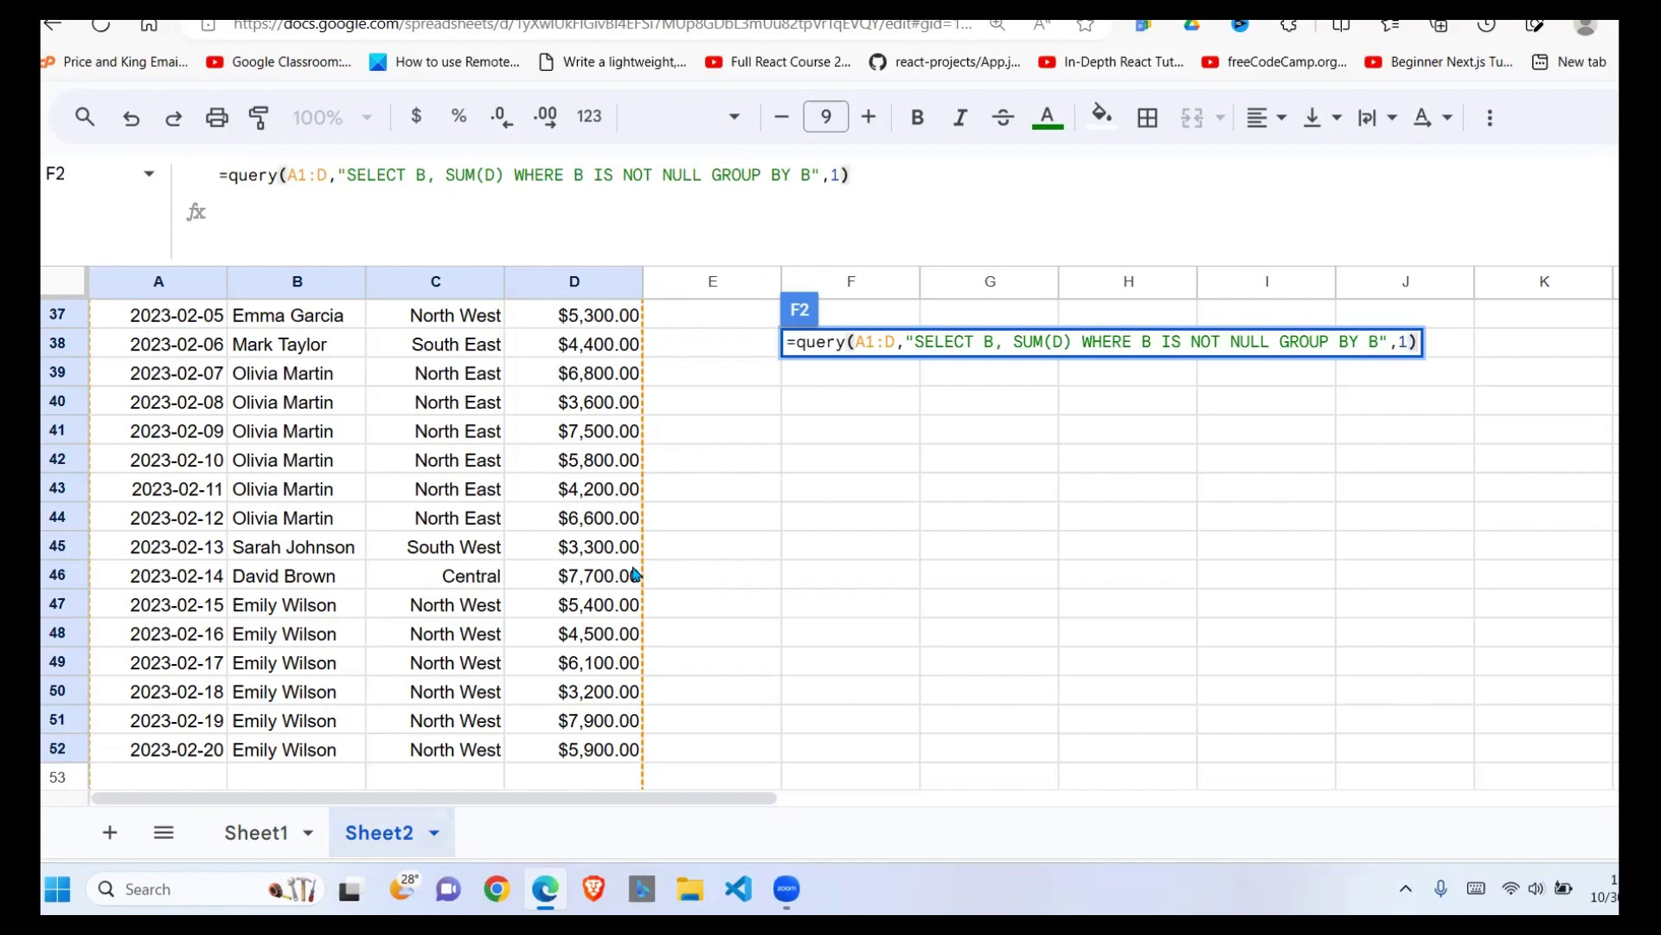
key("Return")
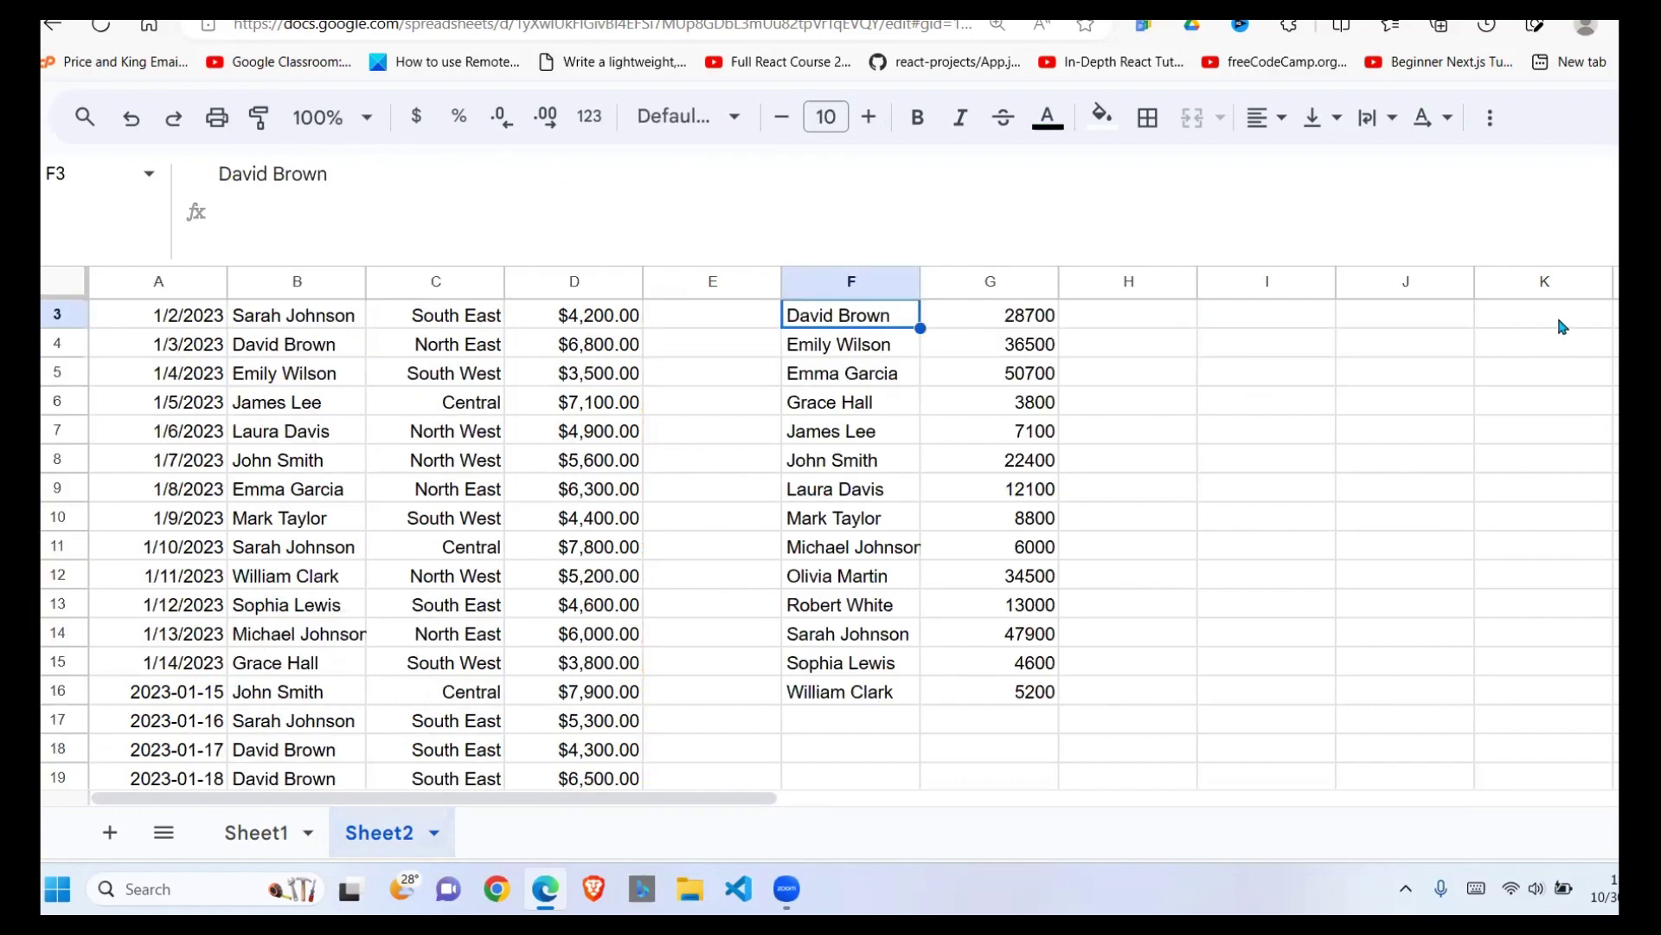
Check the summed amounts and the query formula in F2 on Sheet2
scroll(920, 374, "up", 1)
left_click(950, 408)
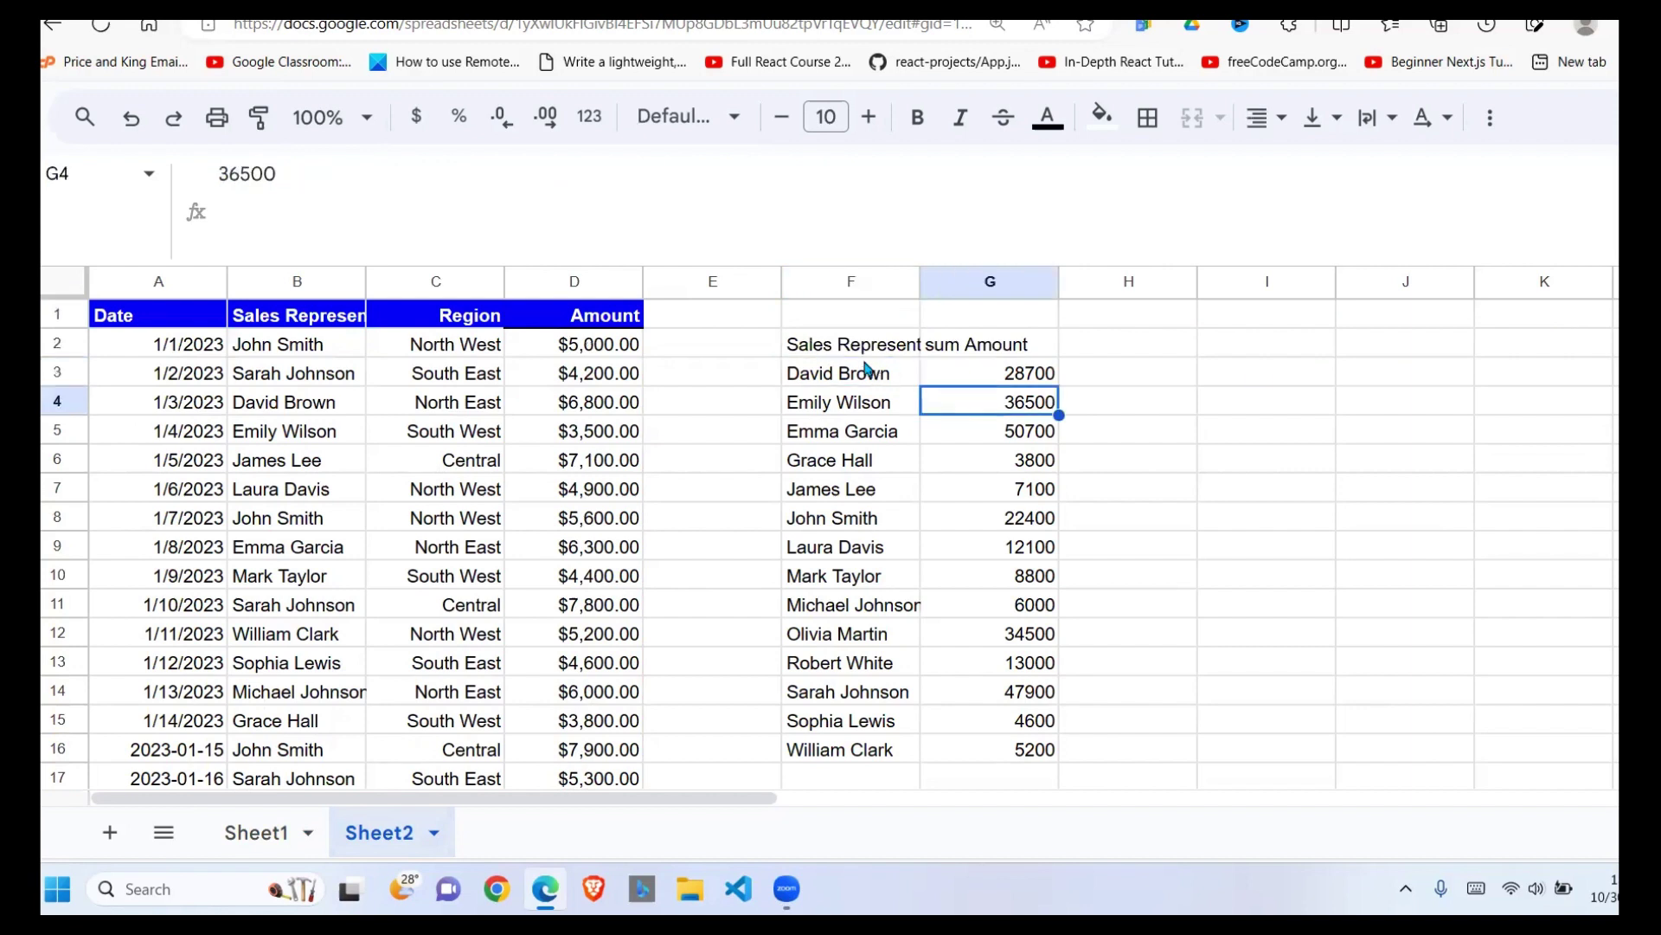
left_click(848, 353)
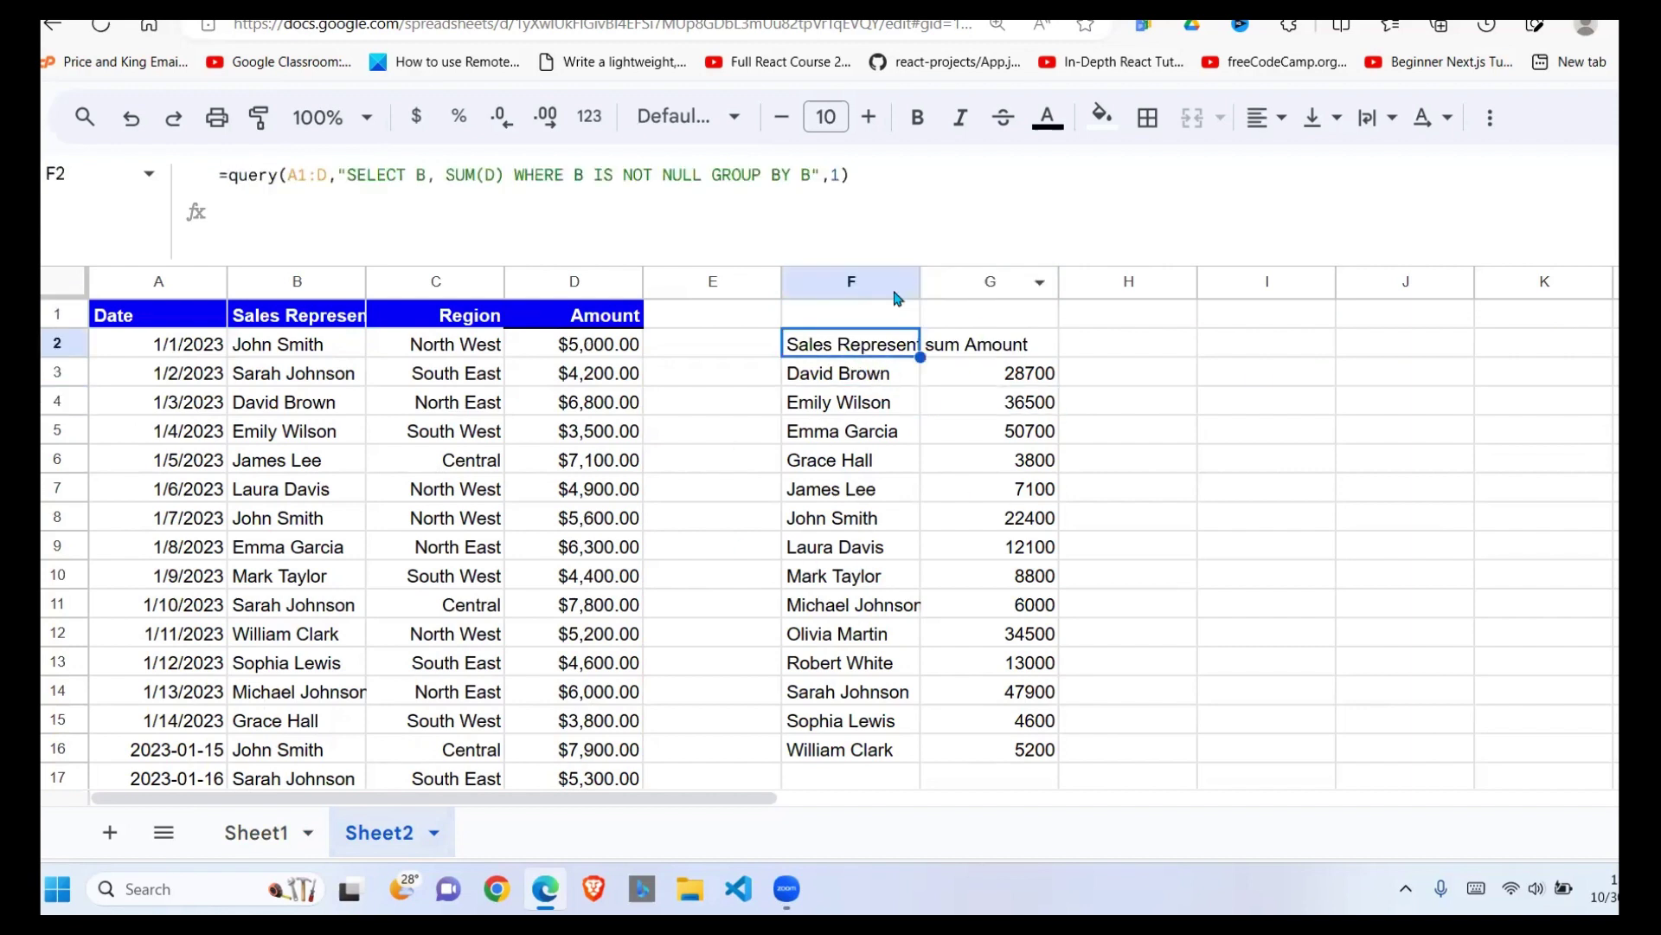
Compare against Sheet1's pivot headers, Central through South West and Total, and values
left_click(258, 830)
left_click(836, 461)
left_click_drag(735, 373, 751, 404)
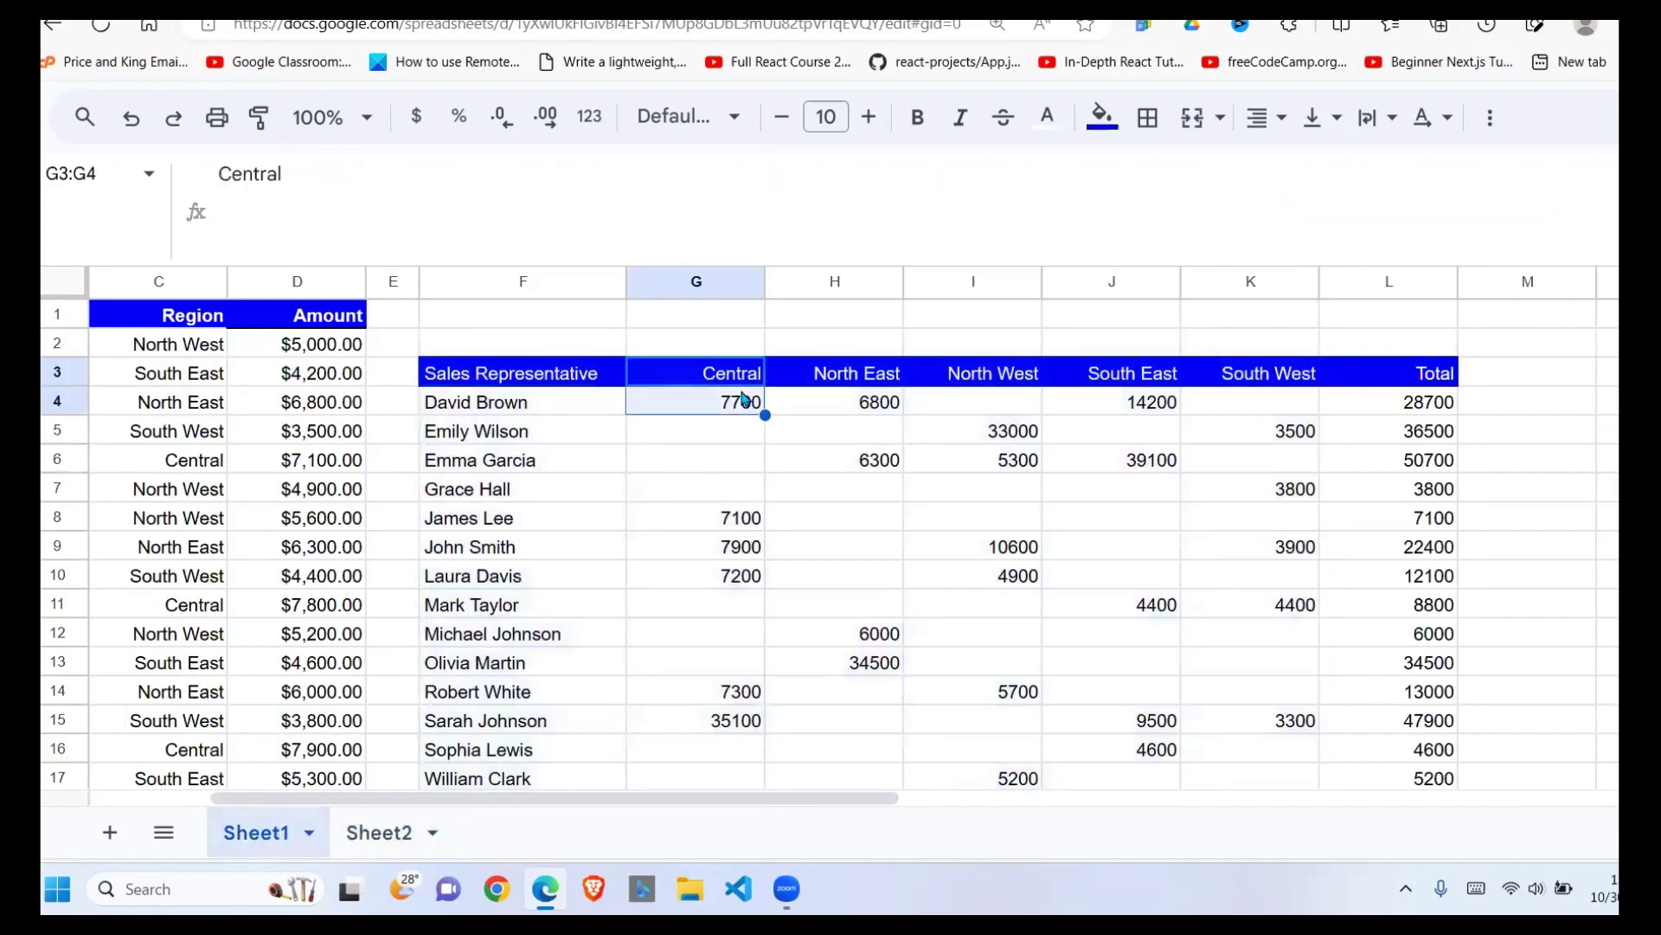
left_click(847, 380)
left_click(995, 376)
left_click(1296, 380)
left_click(1352, 382)
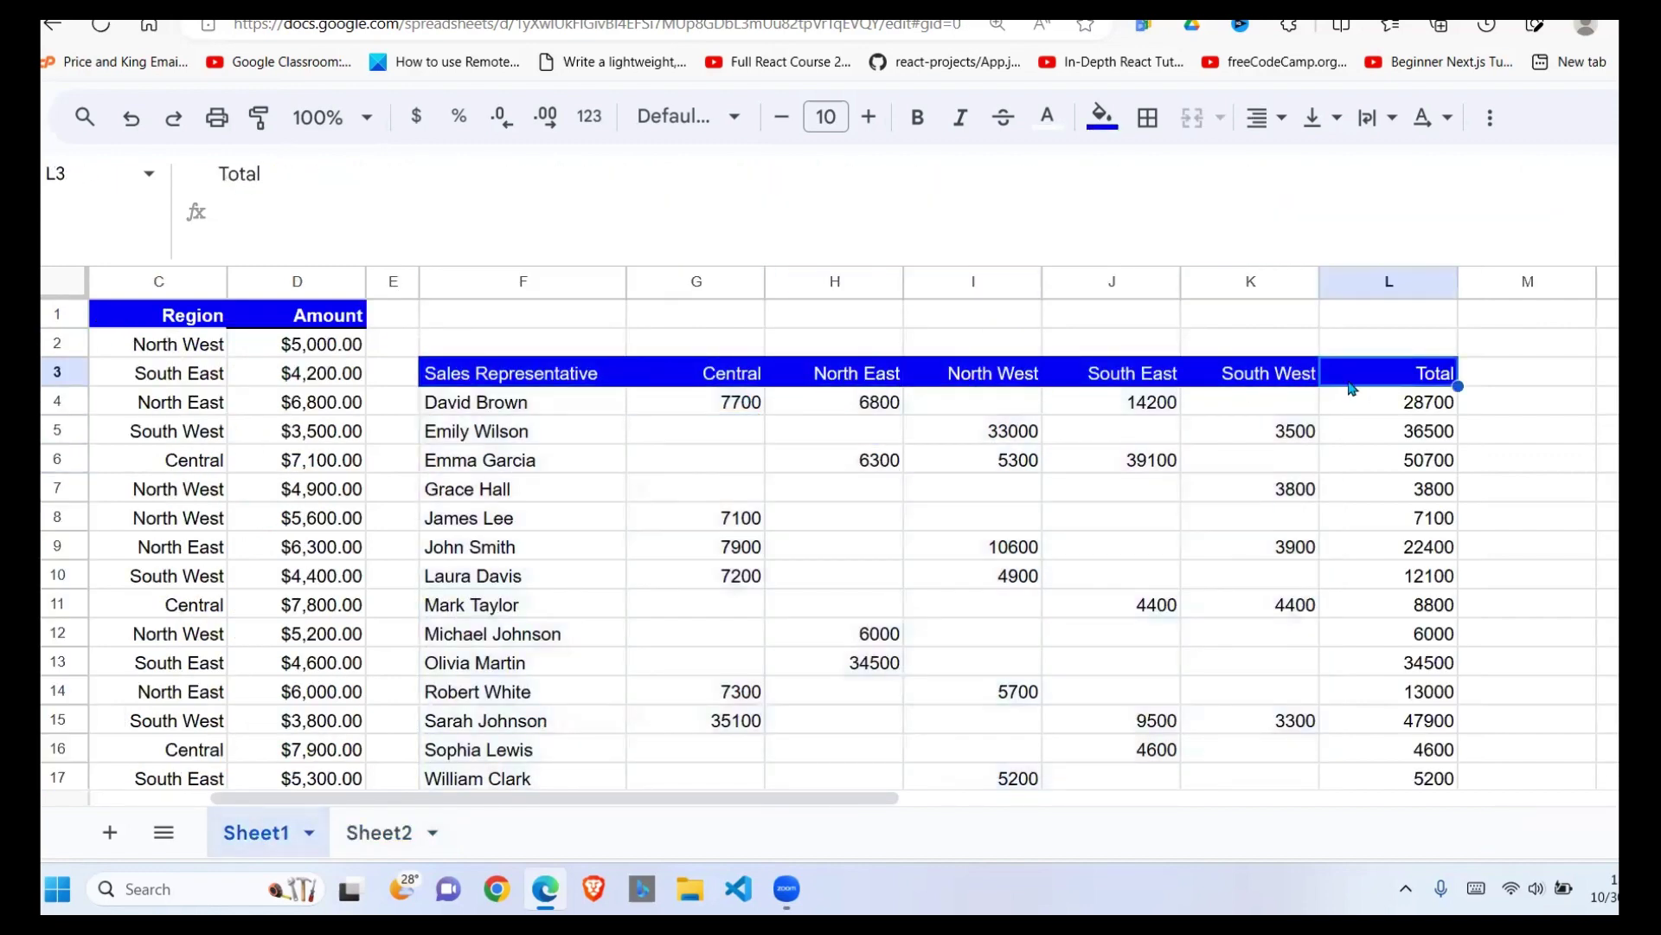
left_click(995, 461)
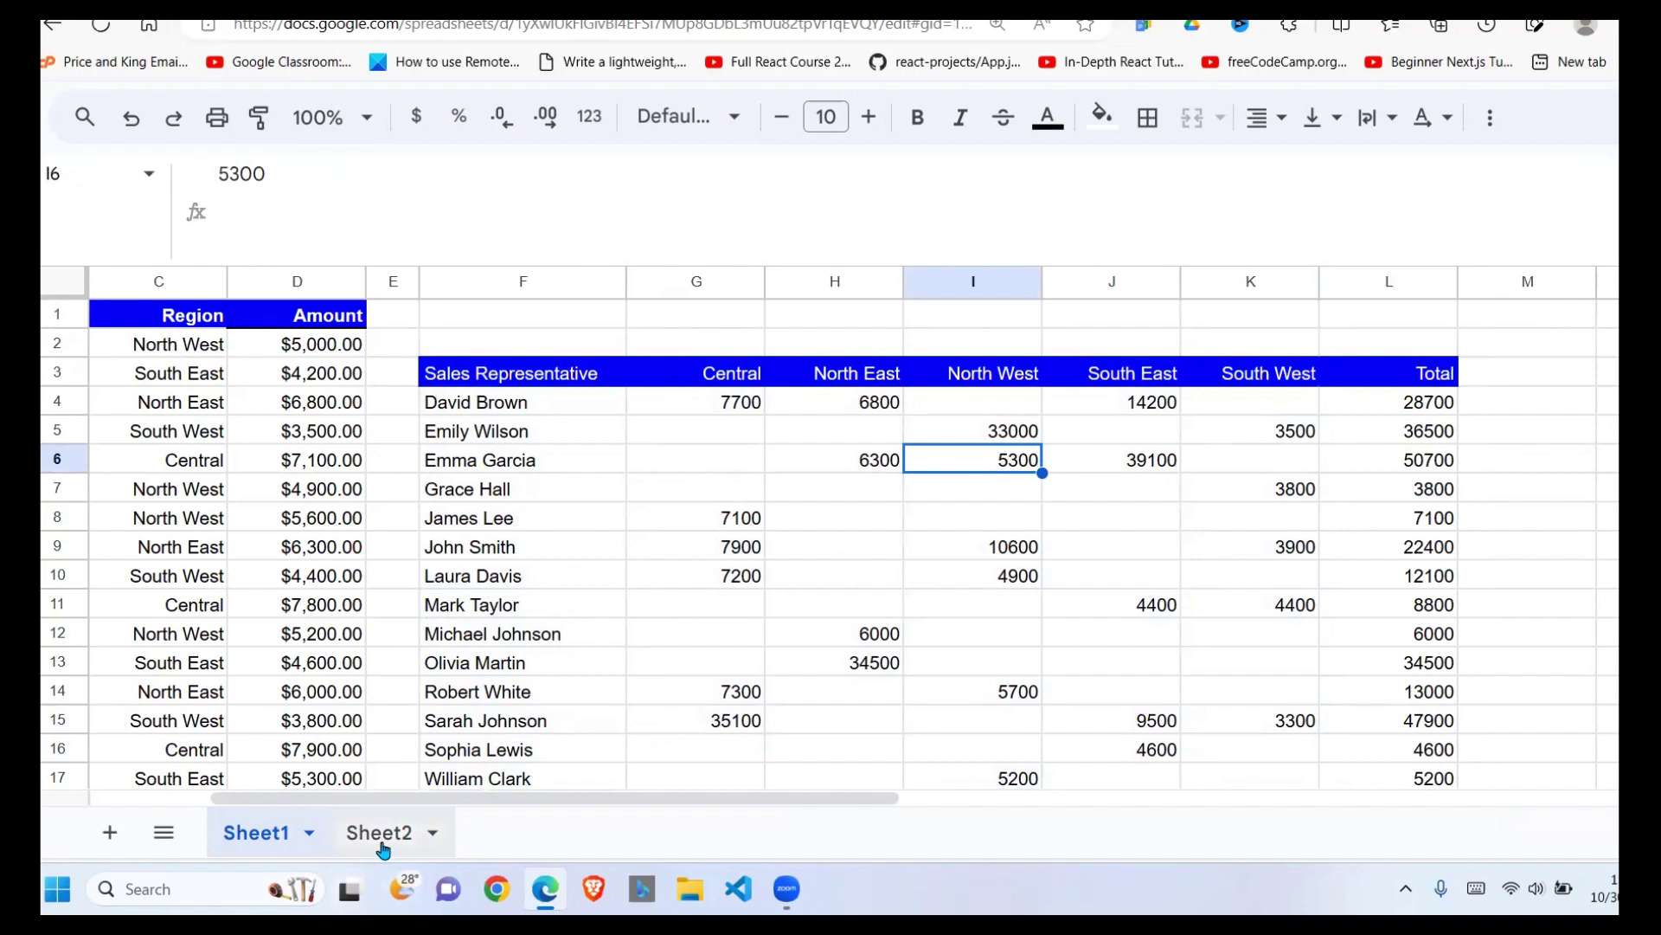
Return to Sheet2 and put the cursor after GROUP BY B in F2's formula
left_click(376, 832)
left_click(863, 490)
left_click(873, 346)
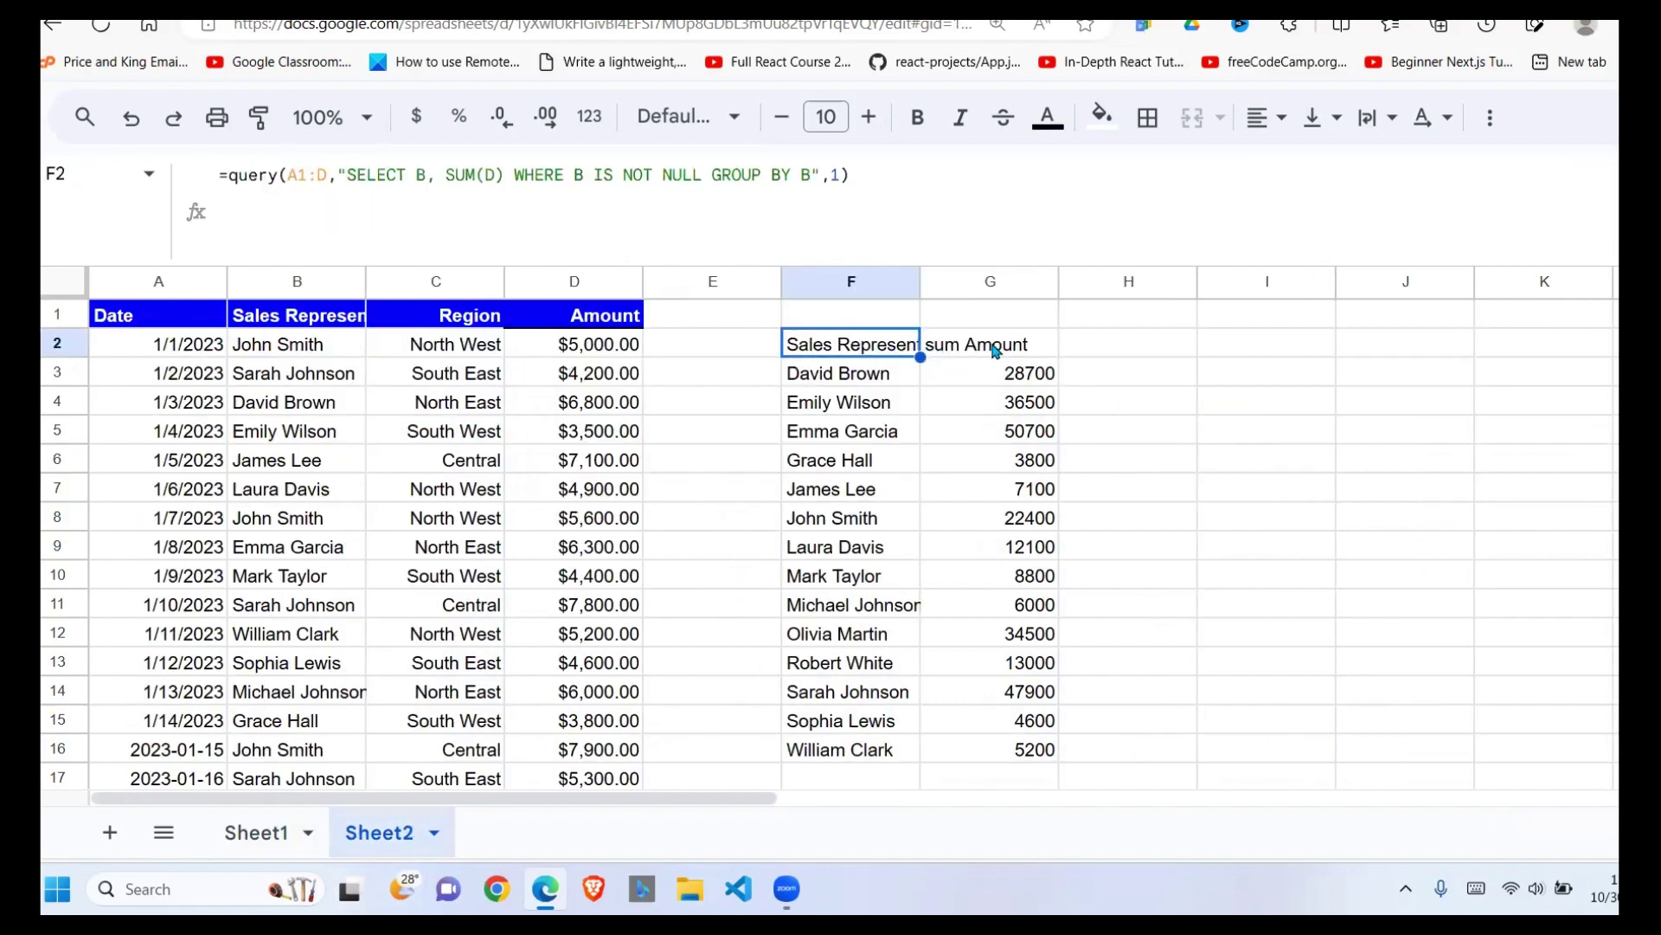
left_click(809, 176)
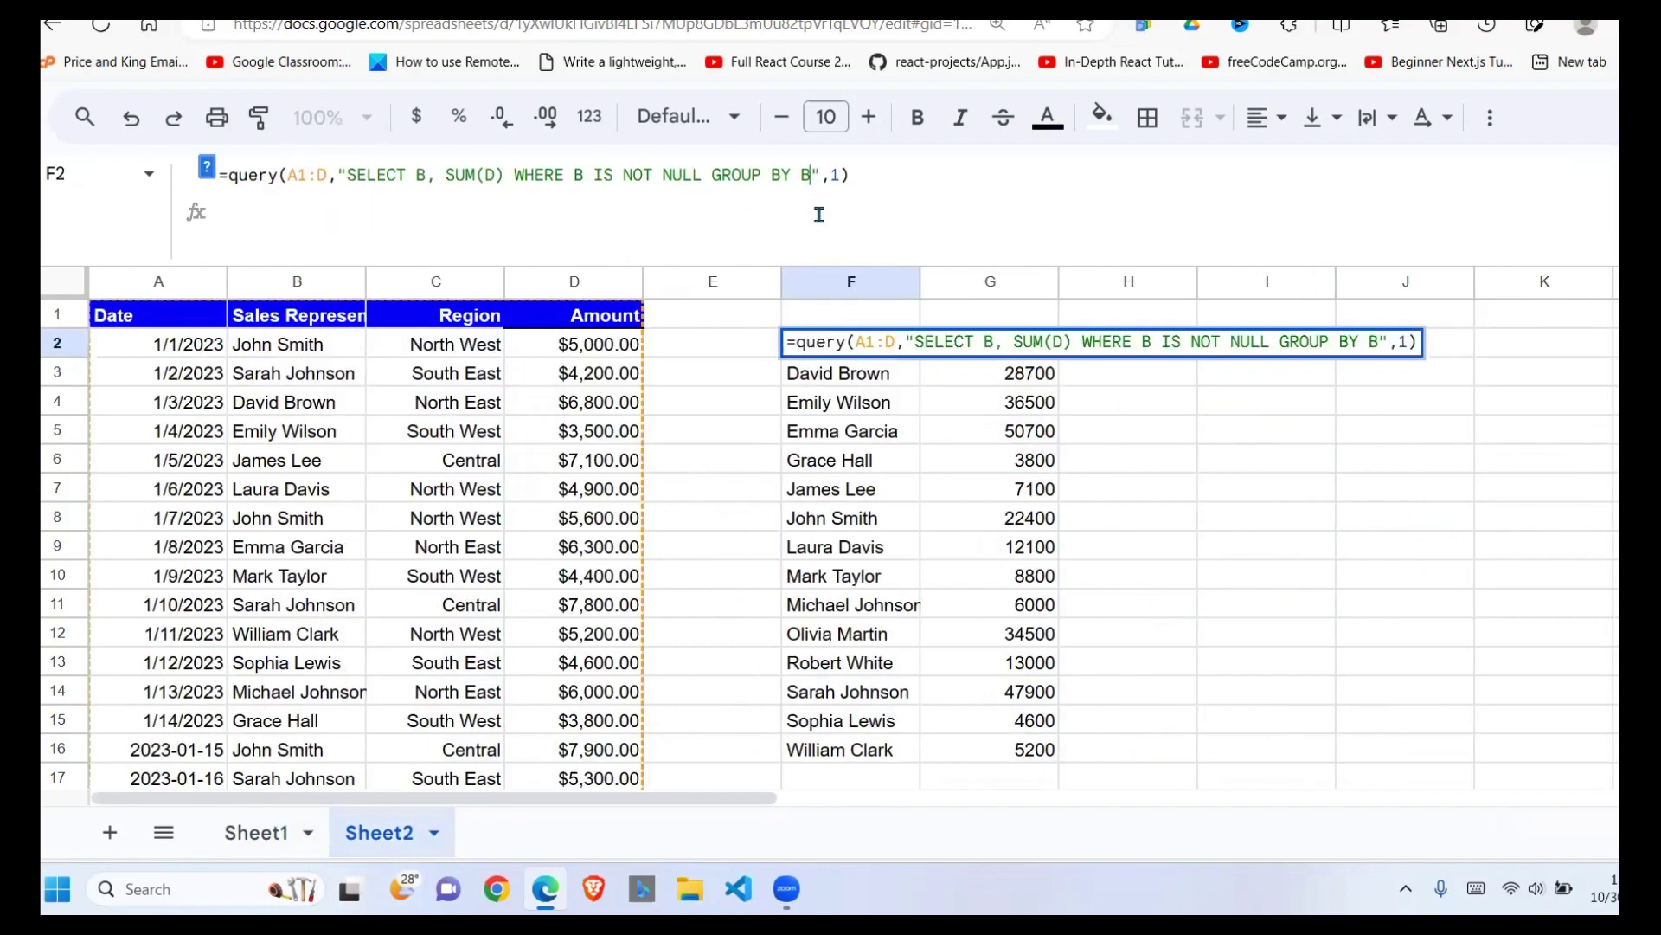
Add PIVOT C to F2's query so totals spread across the five region columns
type("PIVOT")
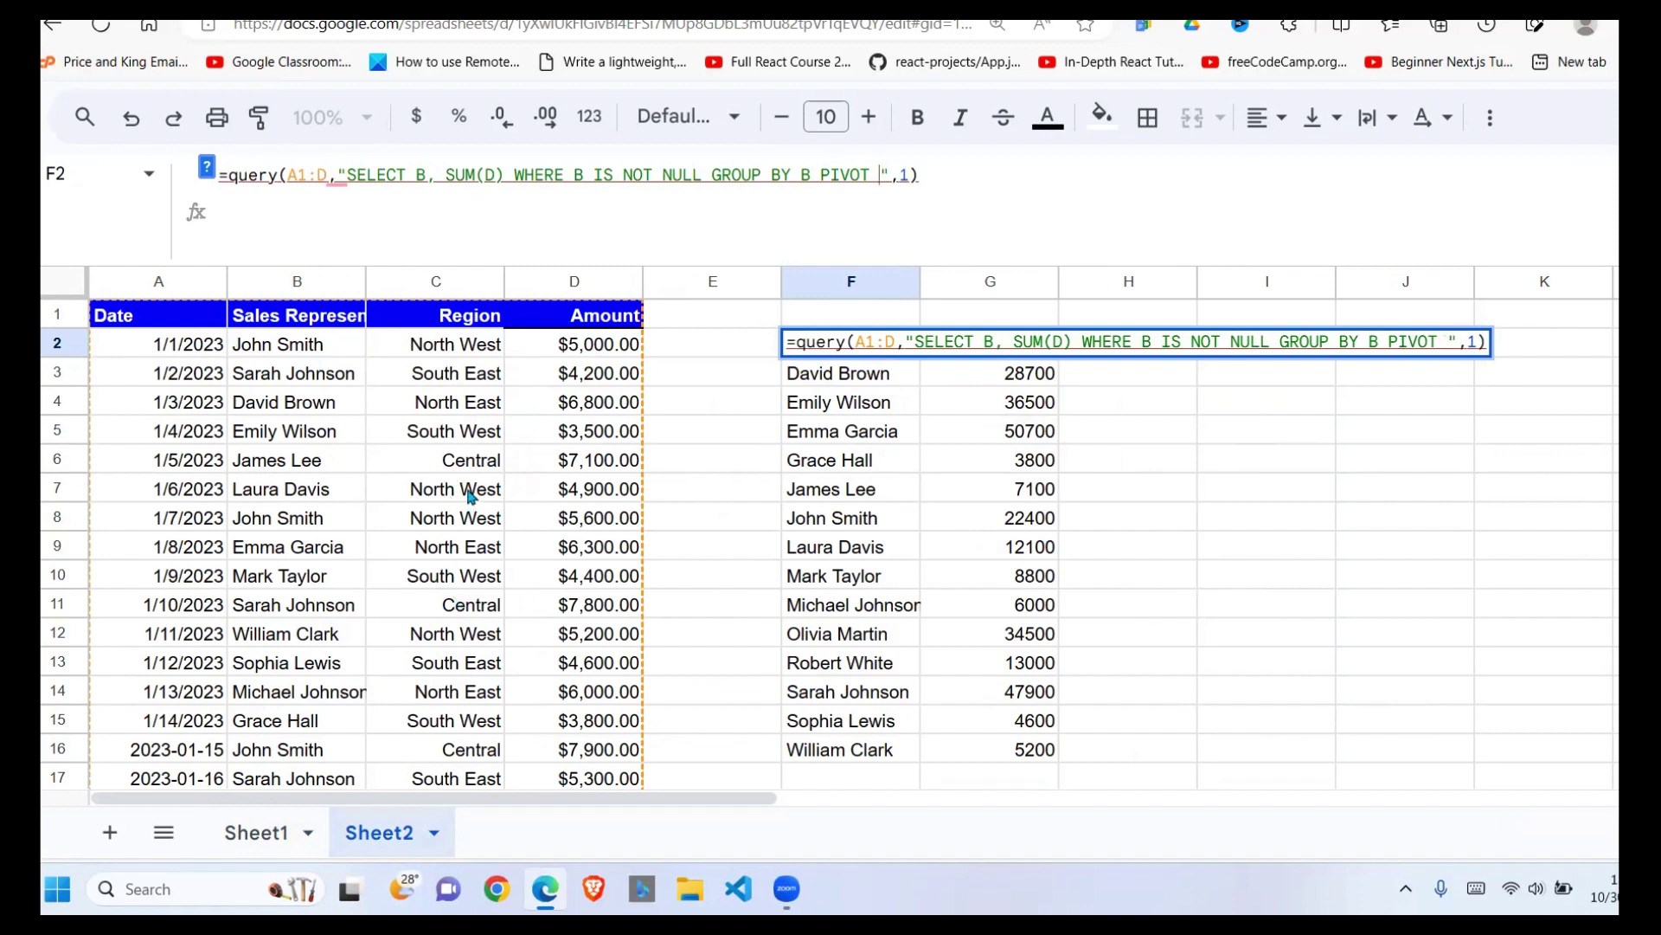
type(" C")
key("Return")
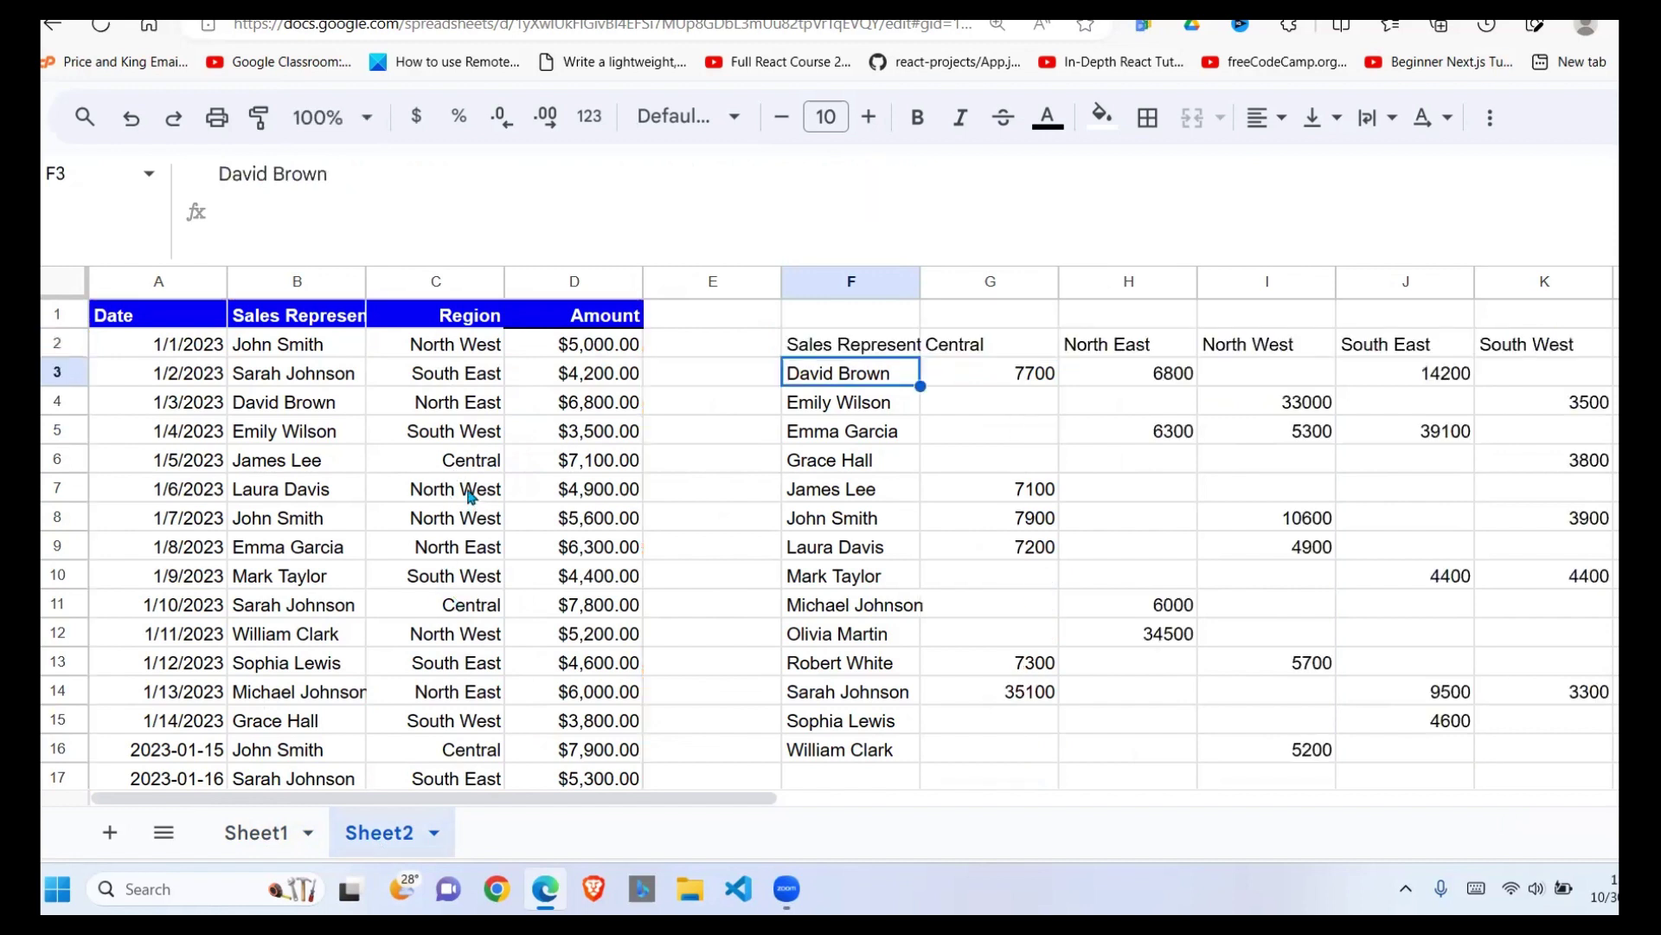
left_click(915, 489)
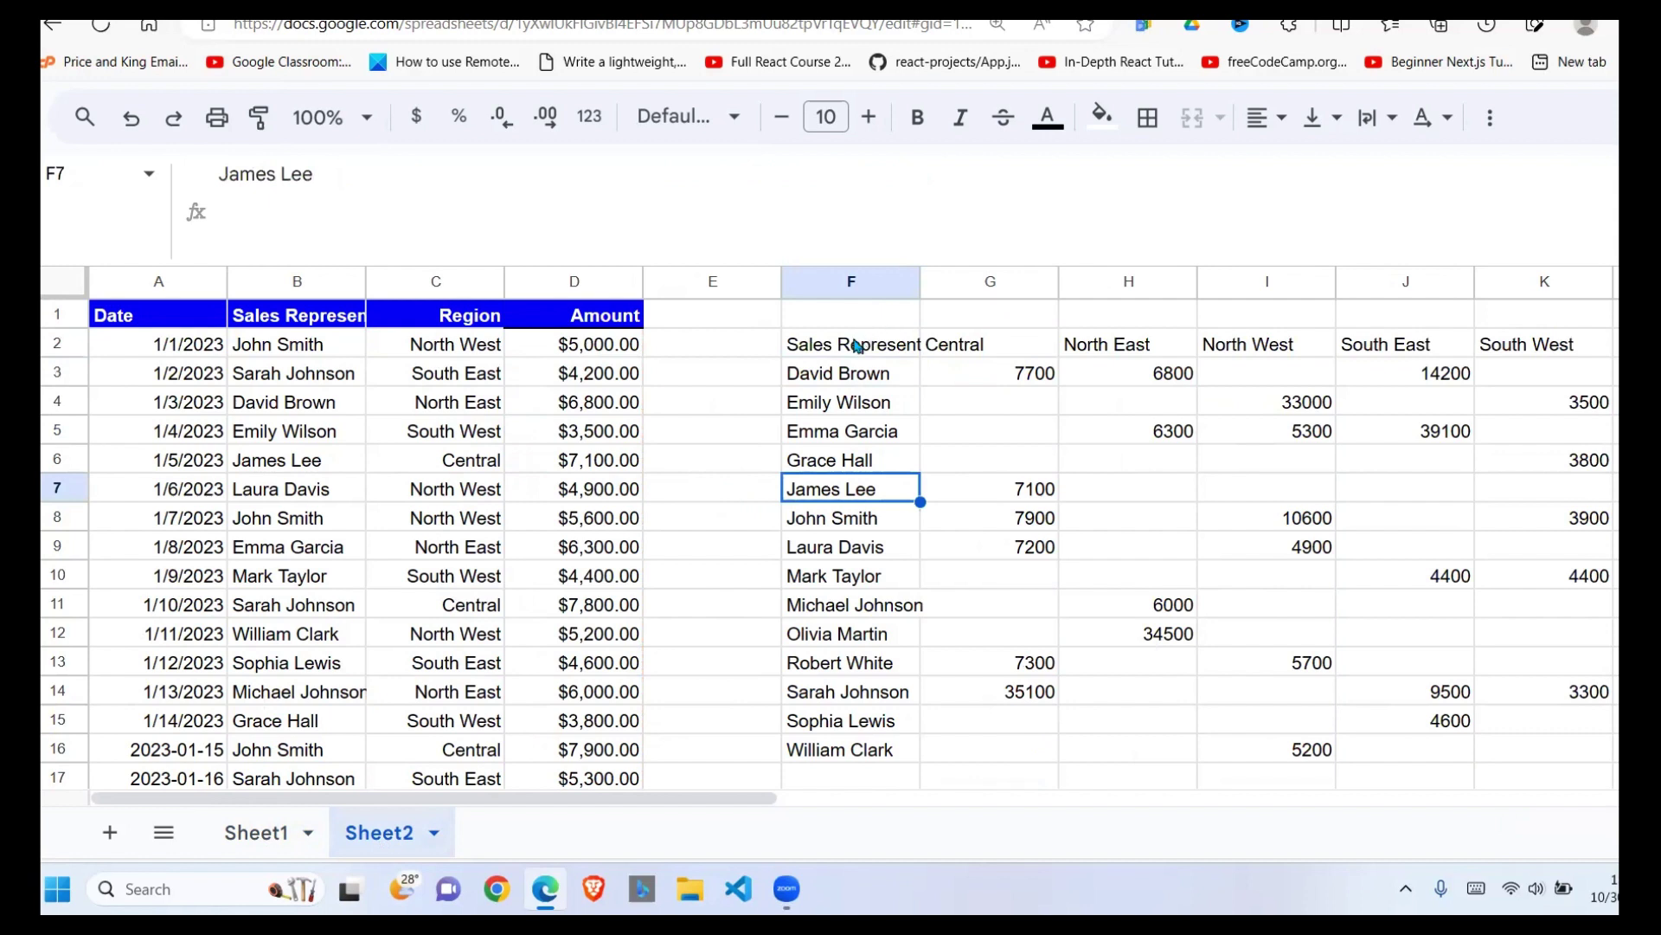
left_click_drag(856, 345, 1595, 334)
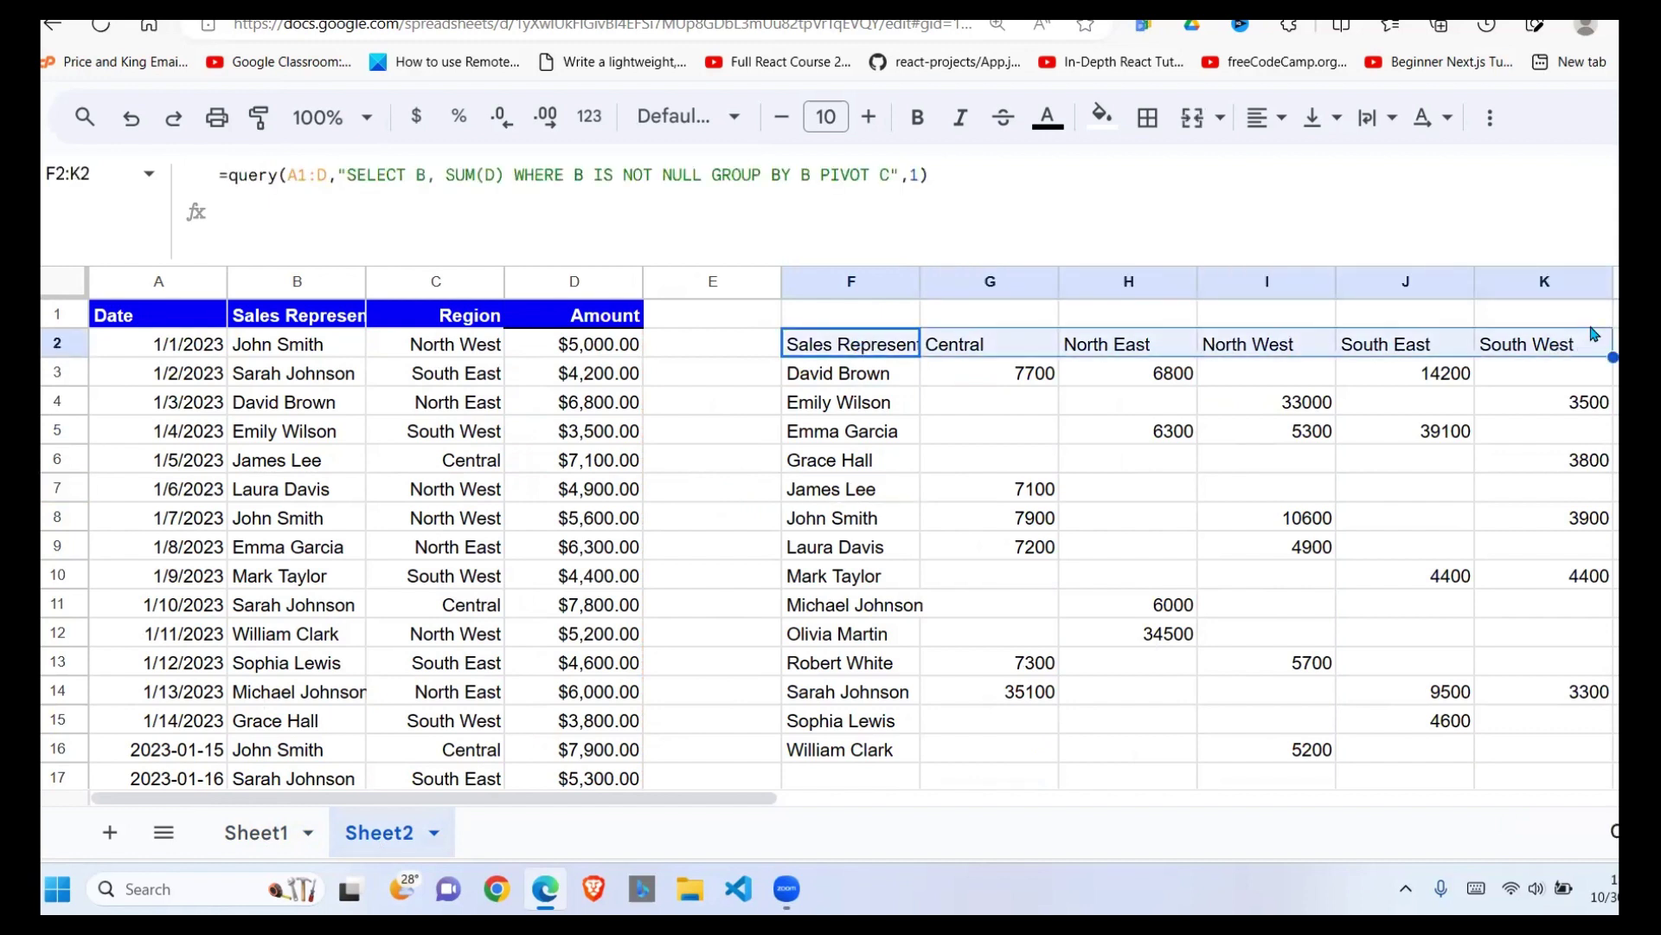
key("Right")
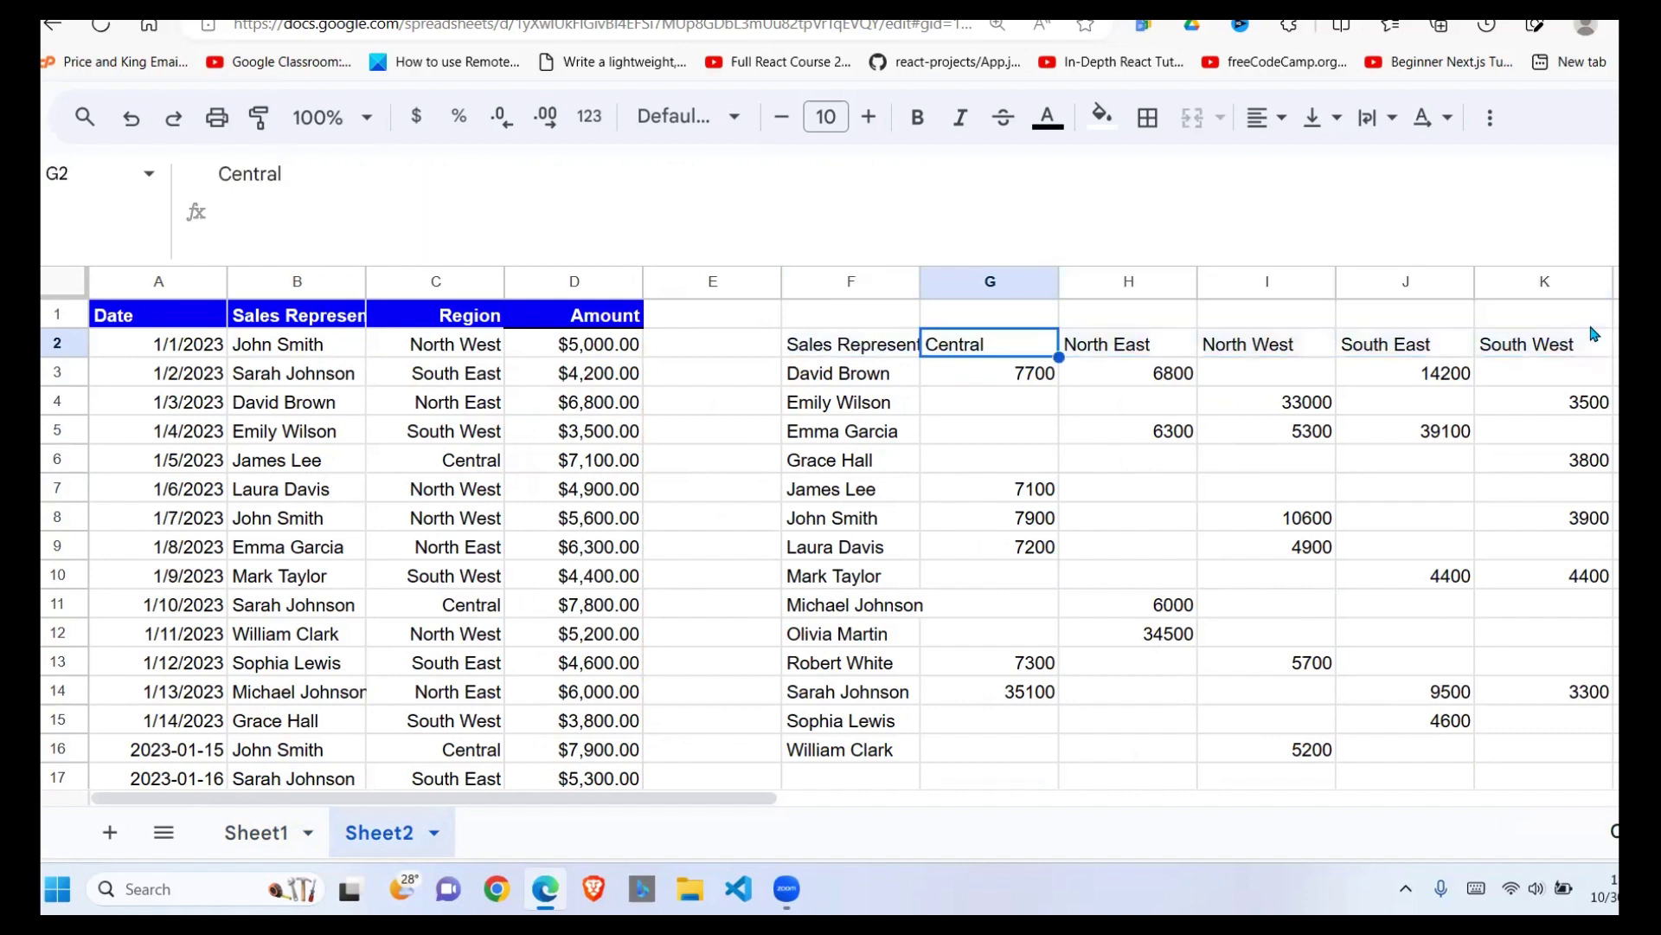
key("Right")
left_click(1443, 412)
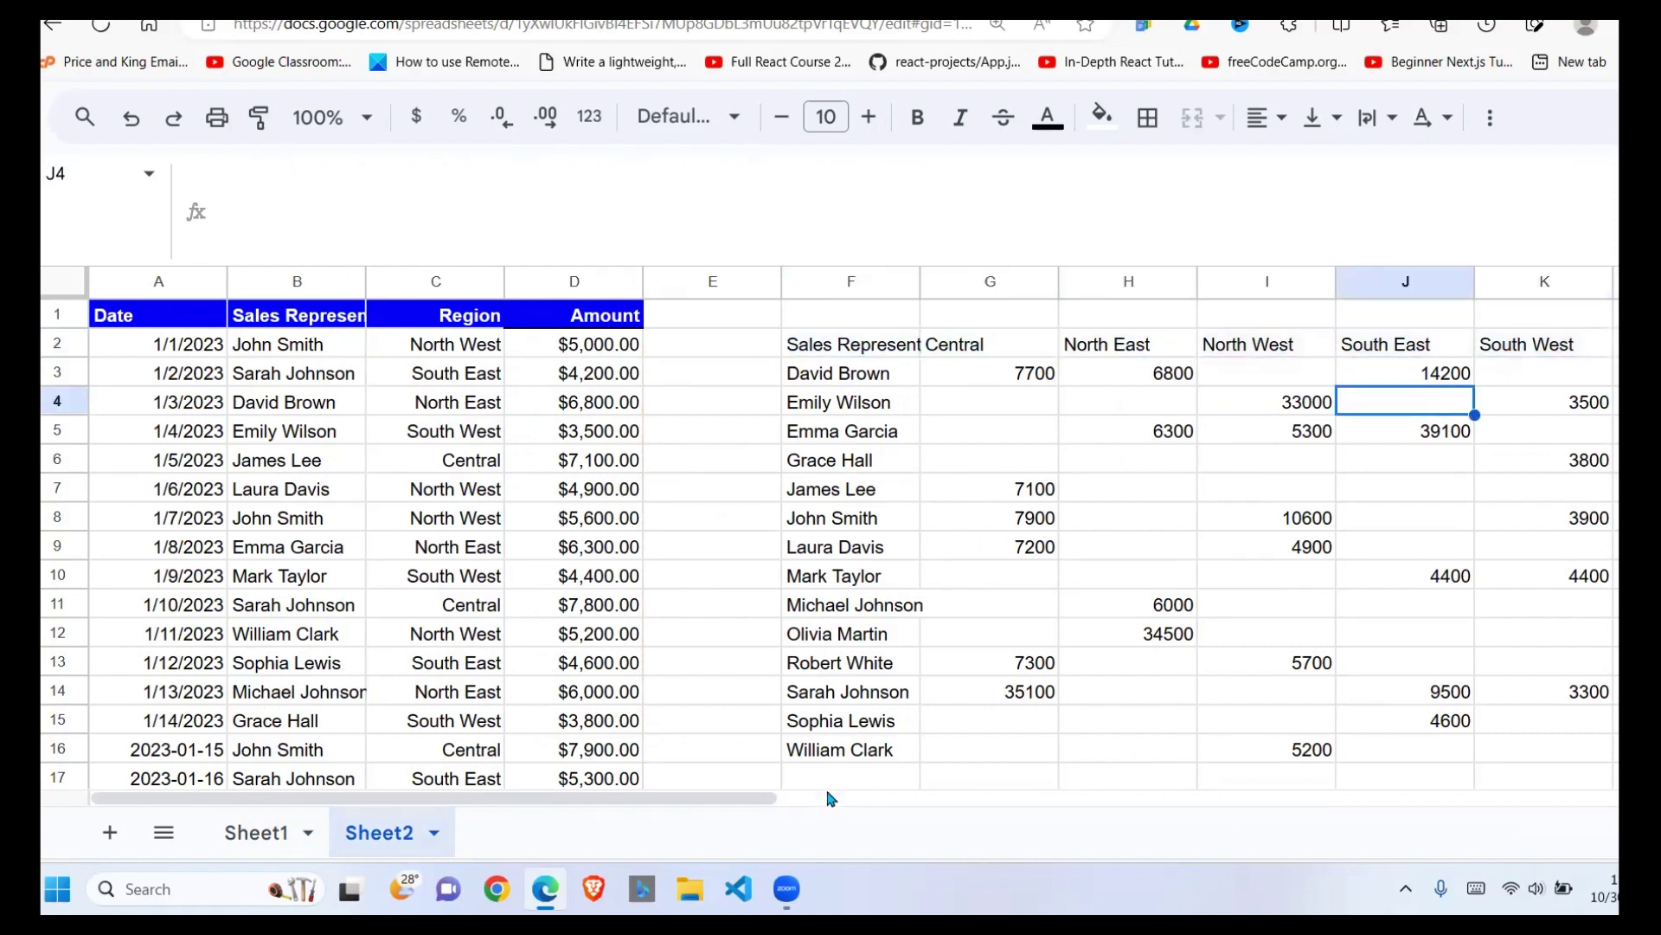
Format header cells F2:K2, Sales Representative through South West, with blue fill and white text
scroll(917, 450, "right", 1)
left_click_drag(861, 351, 1472, 356)
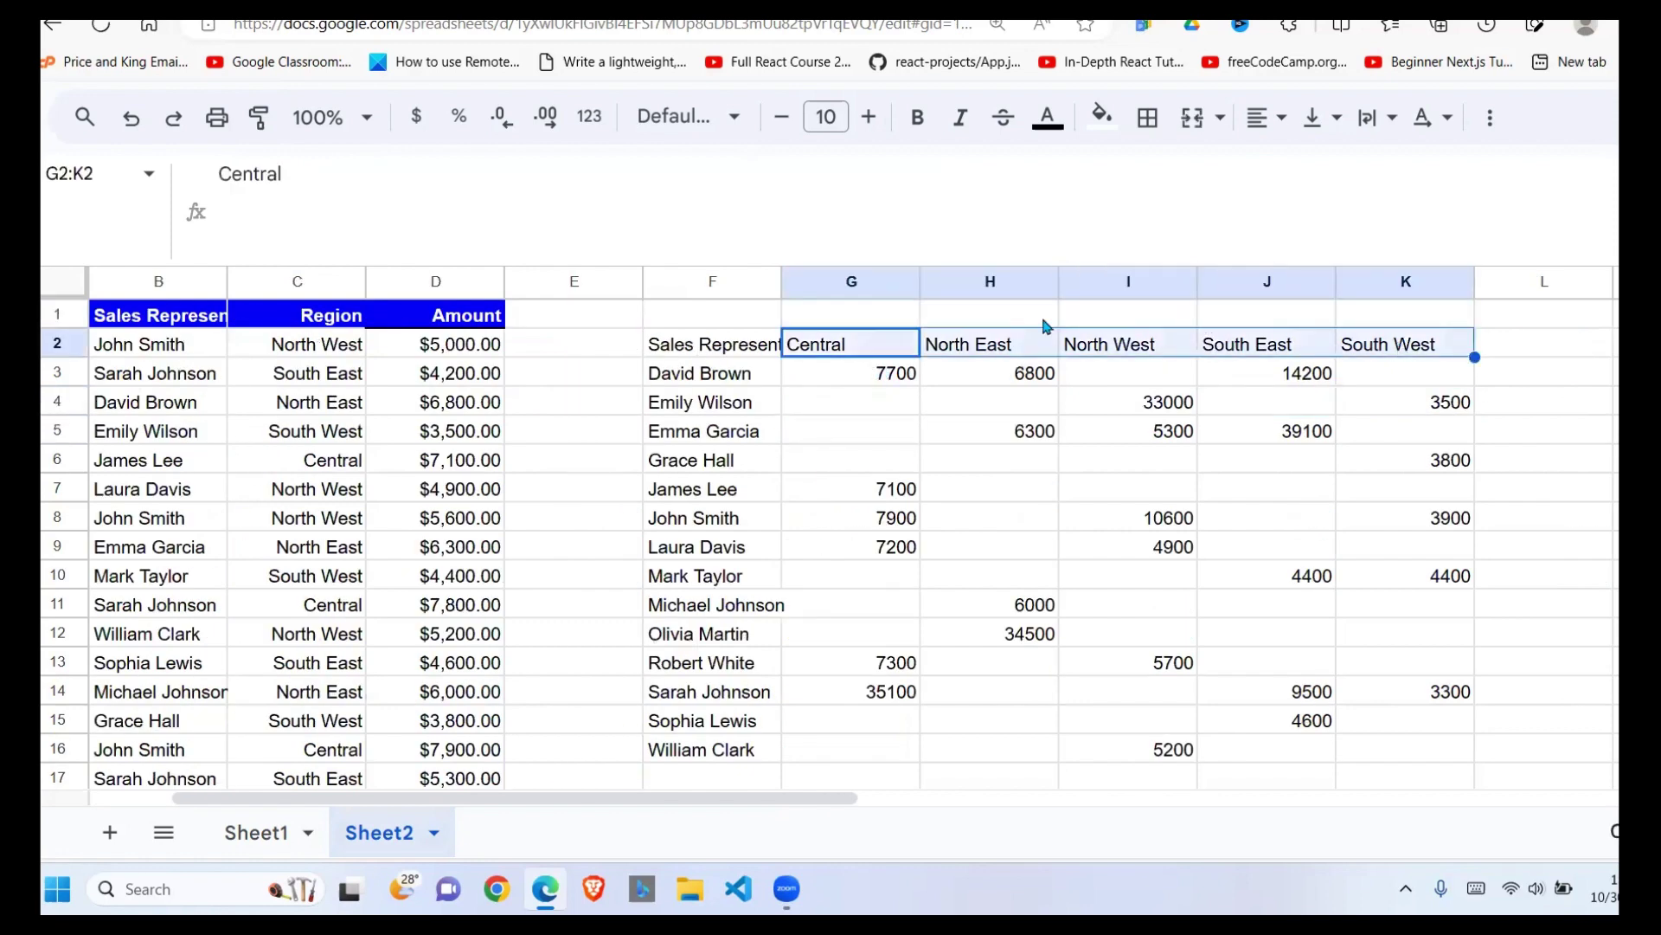
left_click_drag(722, 346, 1472, 354)
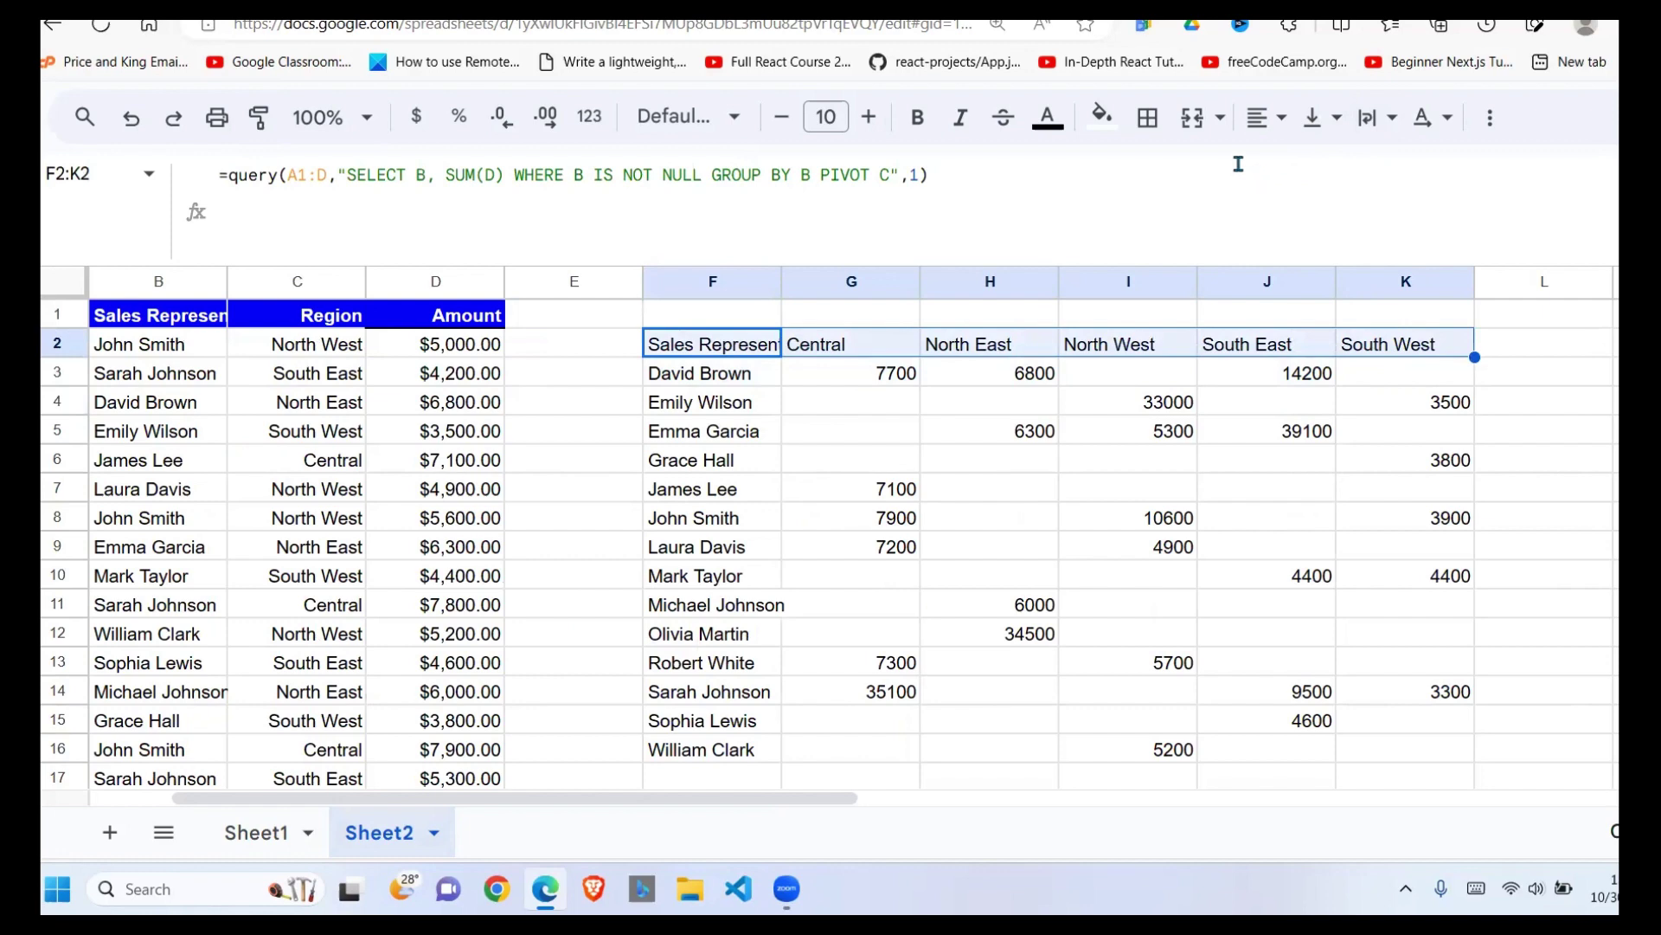
left_click(1101, 115)
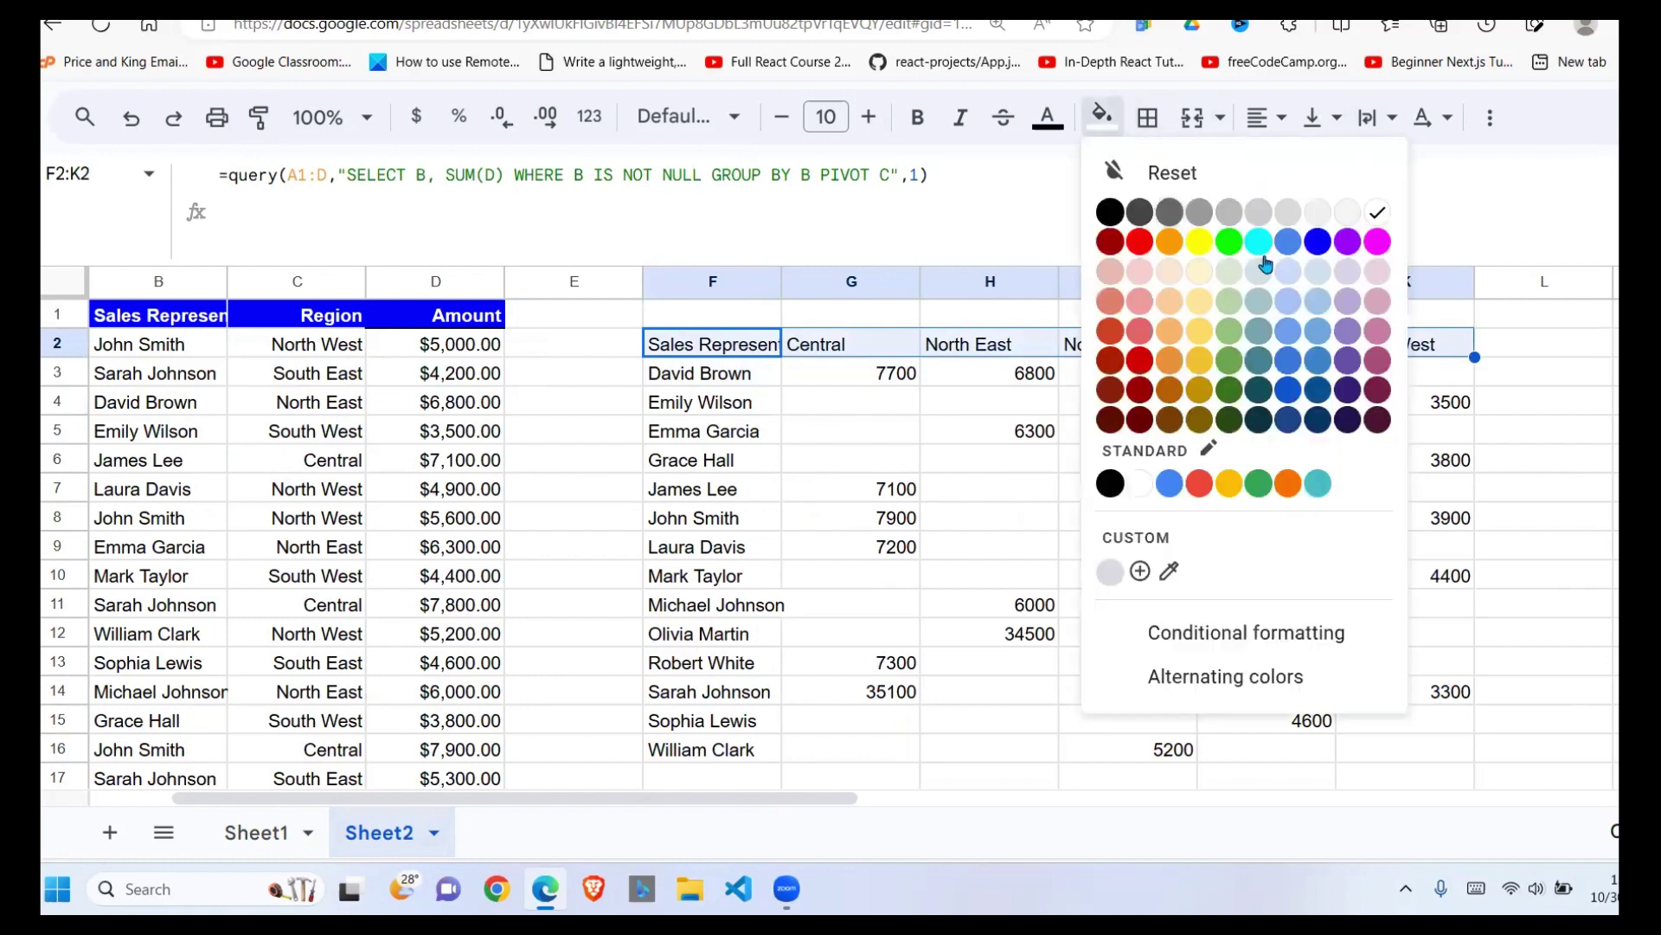
left_click(1318, 241)
left_click(1048, 115)
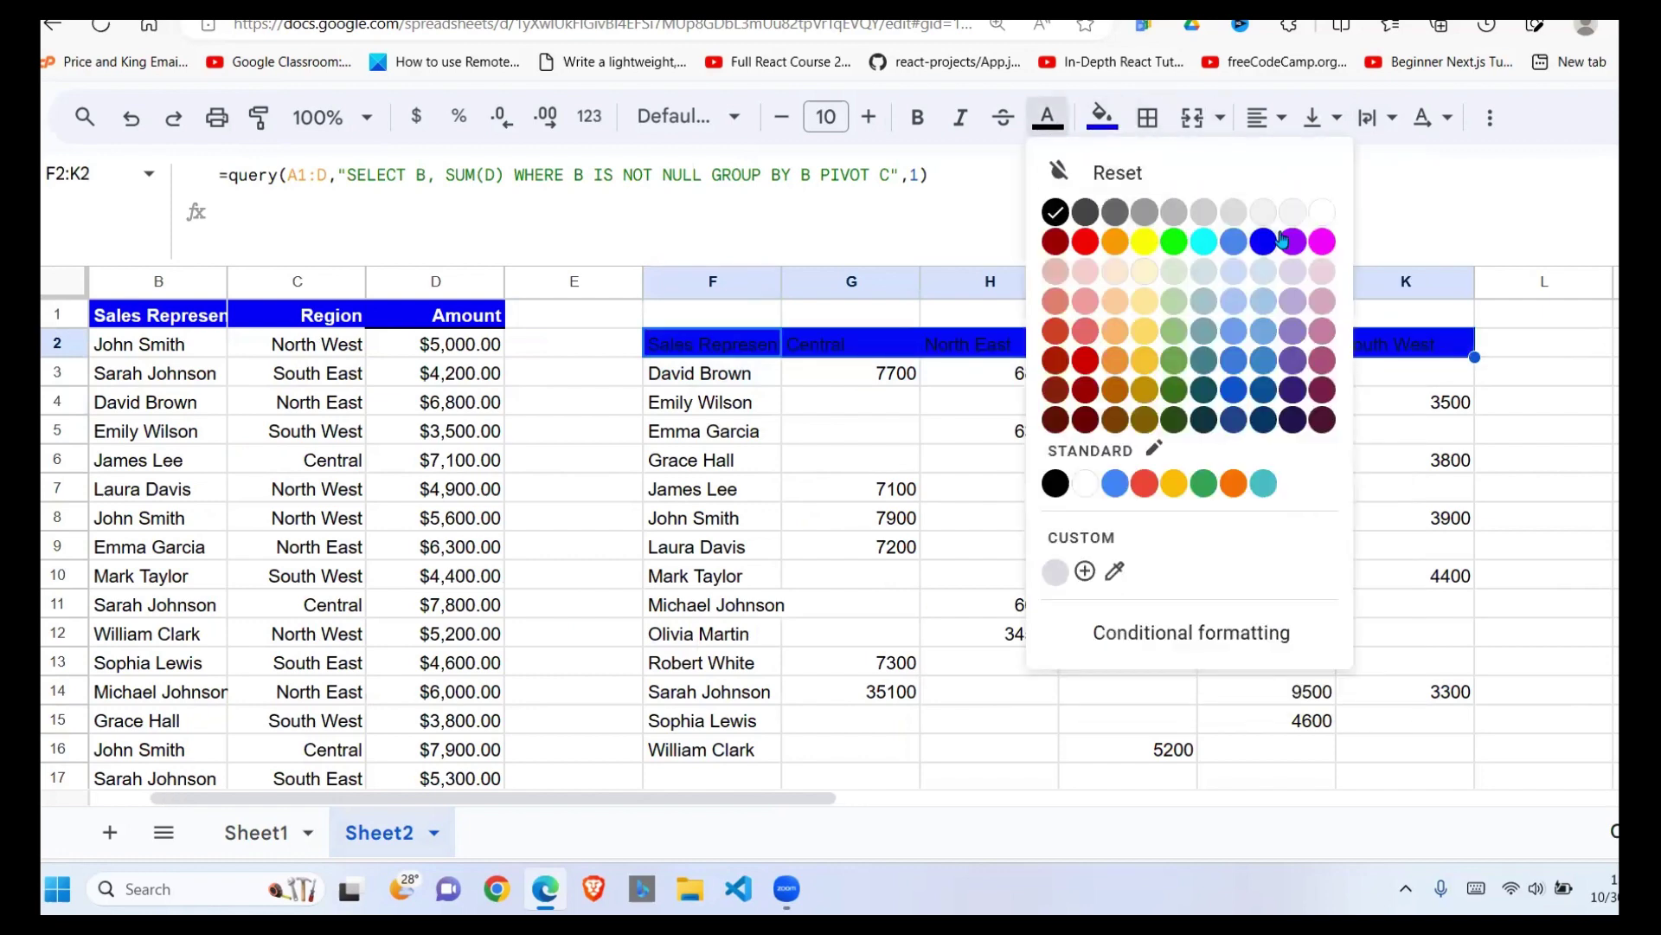
left_click(1322, 211)
left_click(1127, 385)
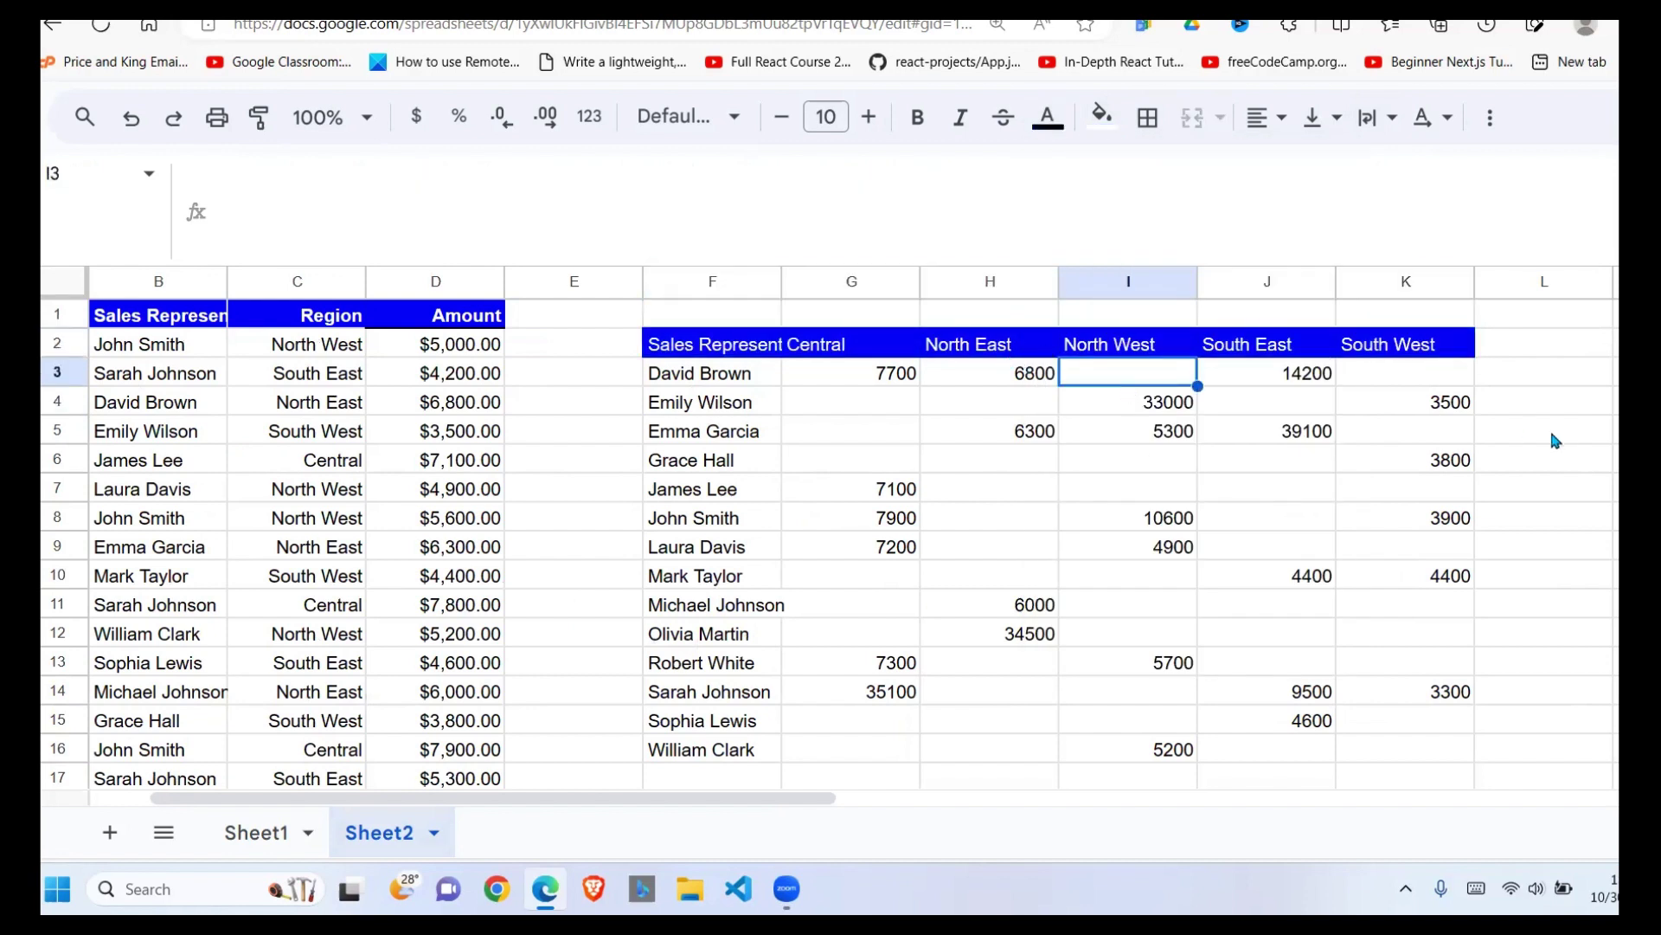
left_click(1514, 346)
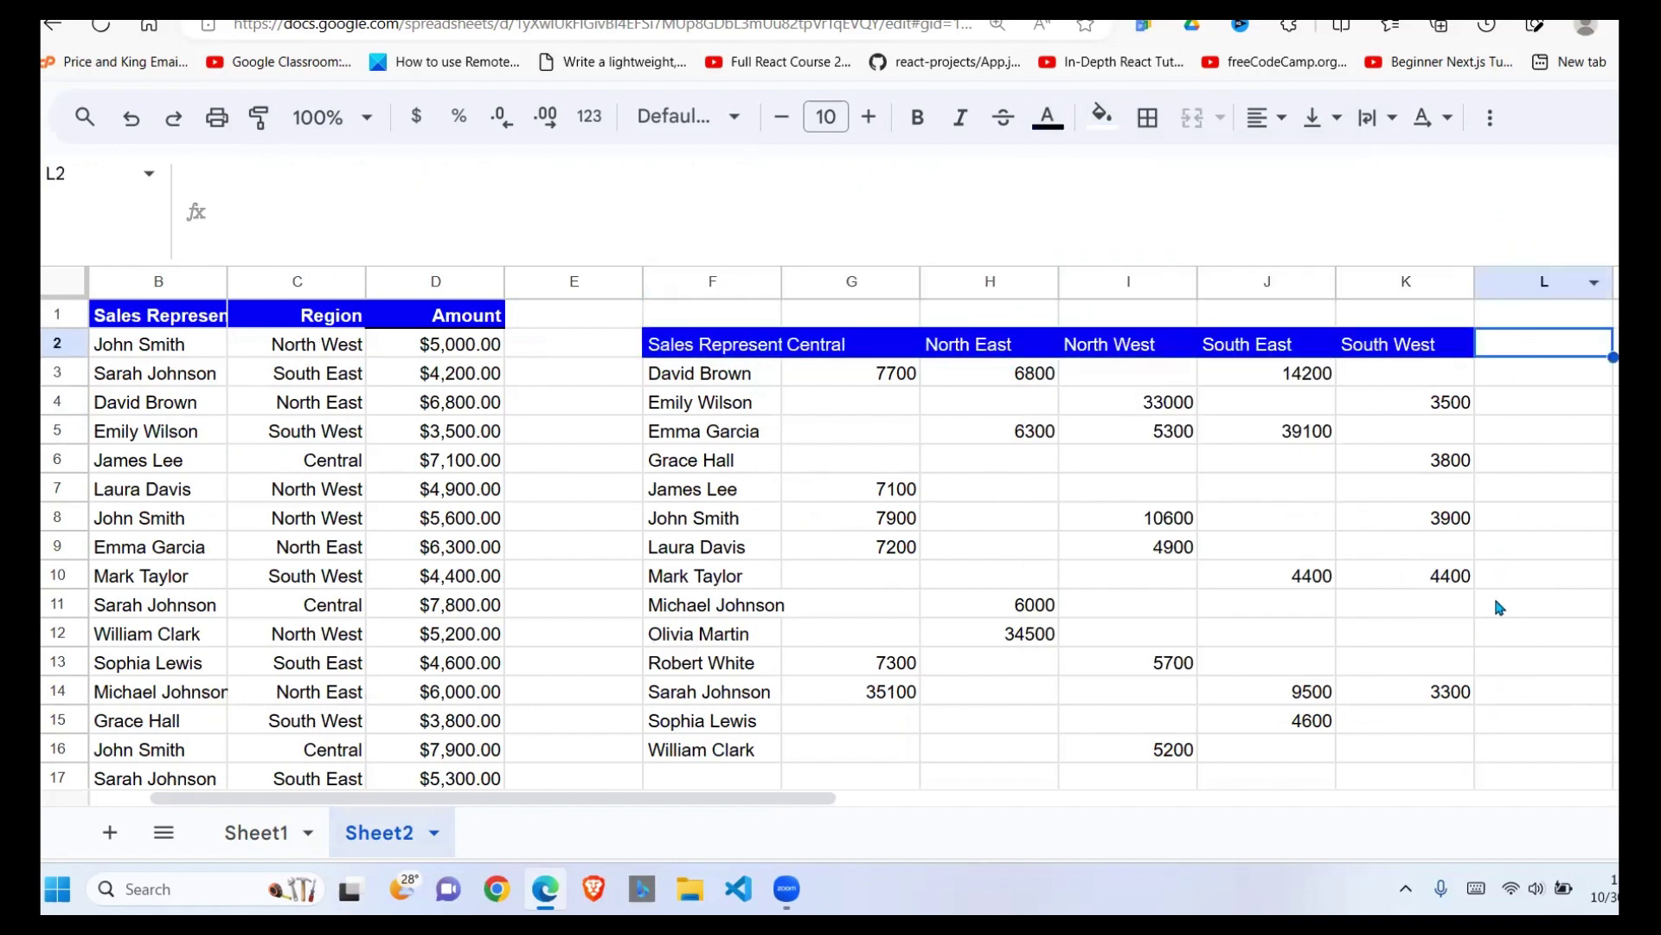
left_click(772, 353)
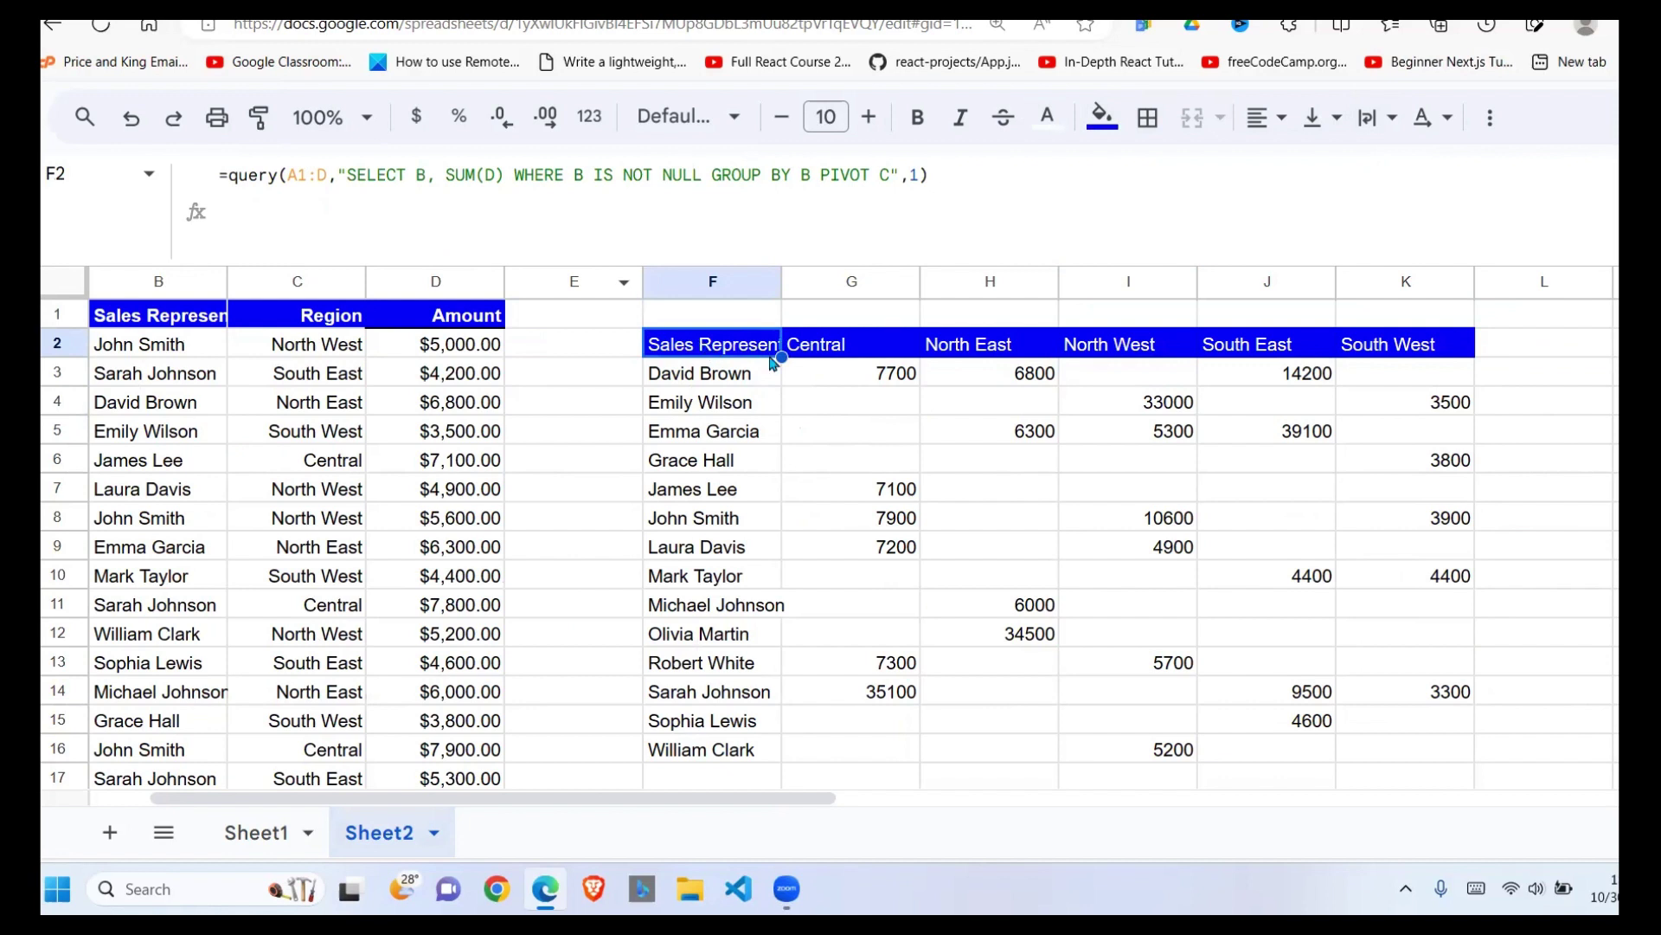
Insert { after = in F2's formula and begin a second QUERY( after ,1) with a comma
left_click_drag(773, 355, 1376, 736)
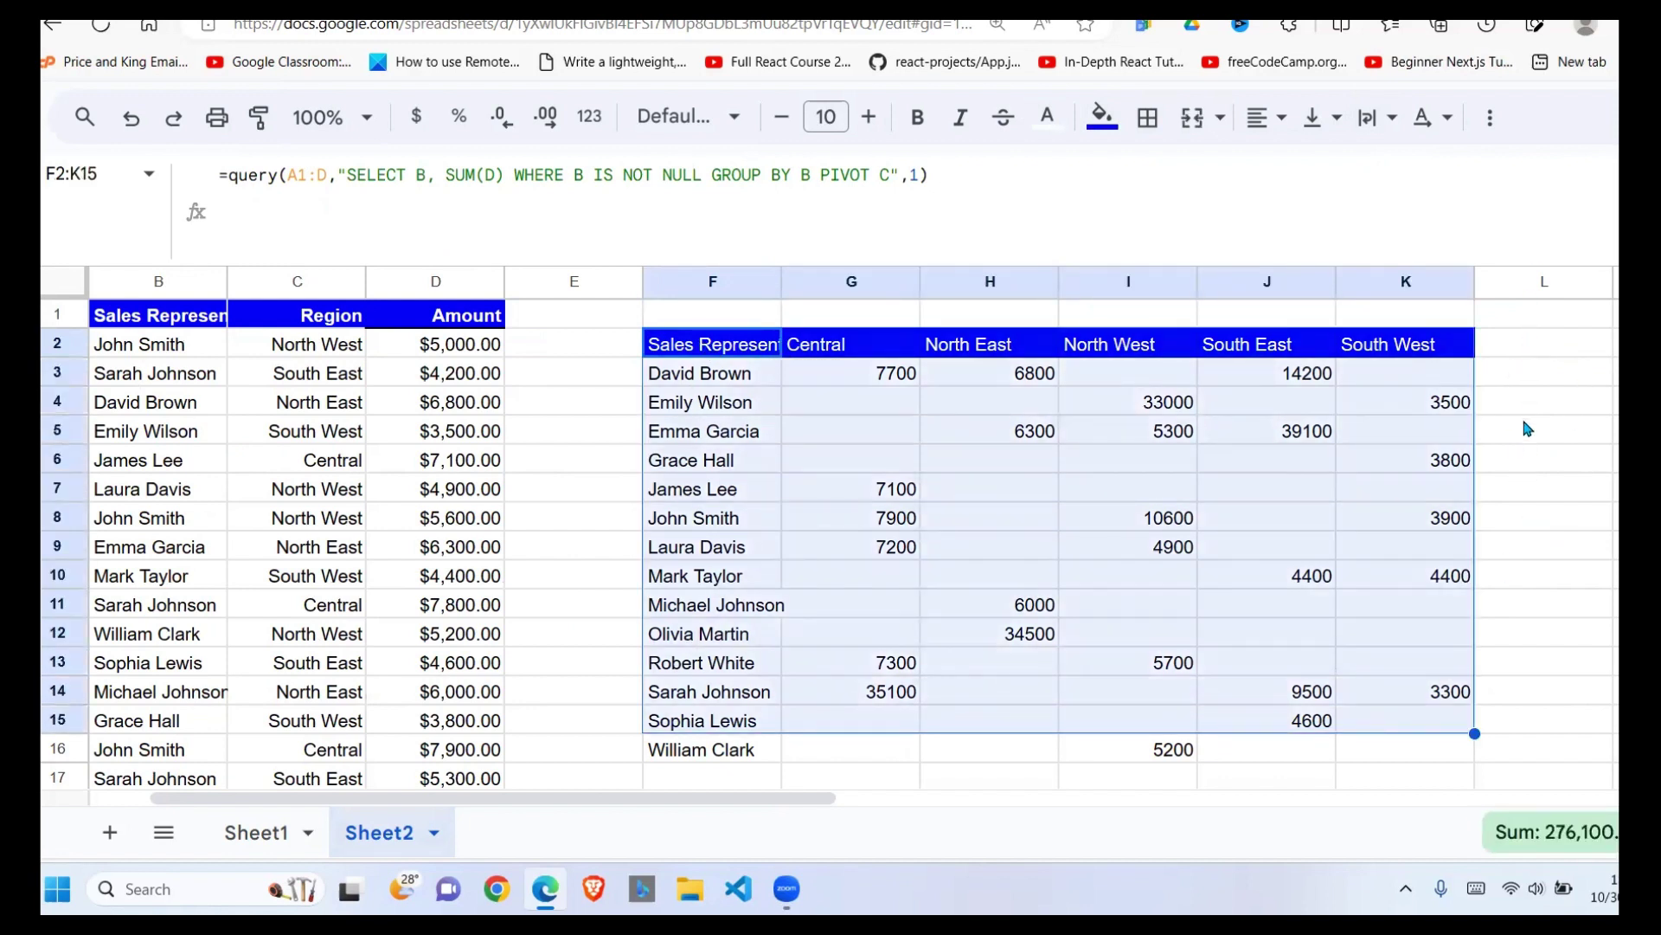
left_click(227, 177)
type("{")
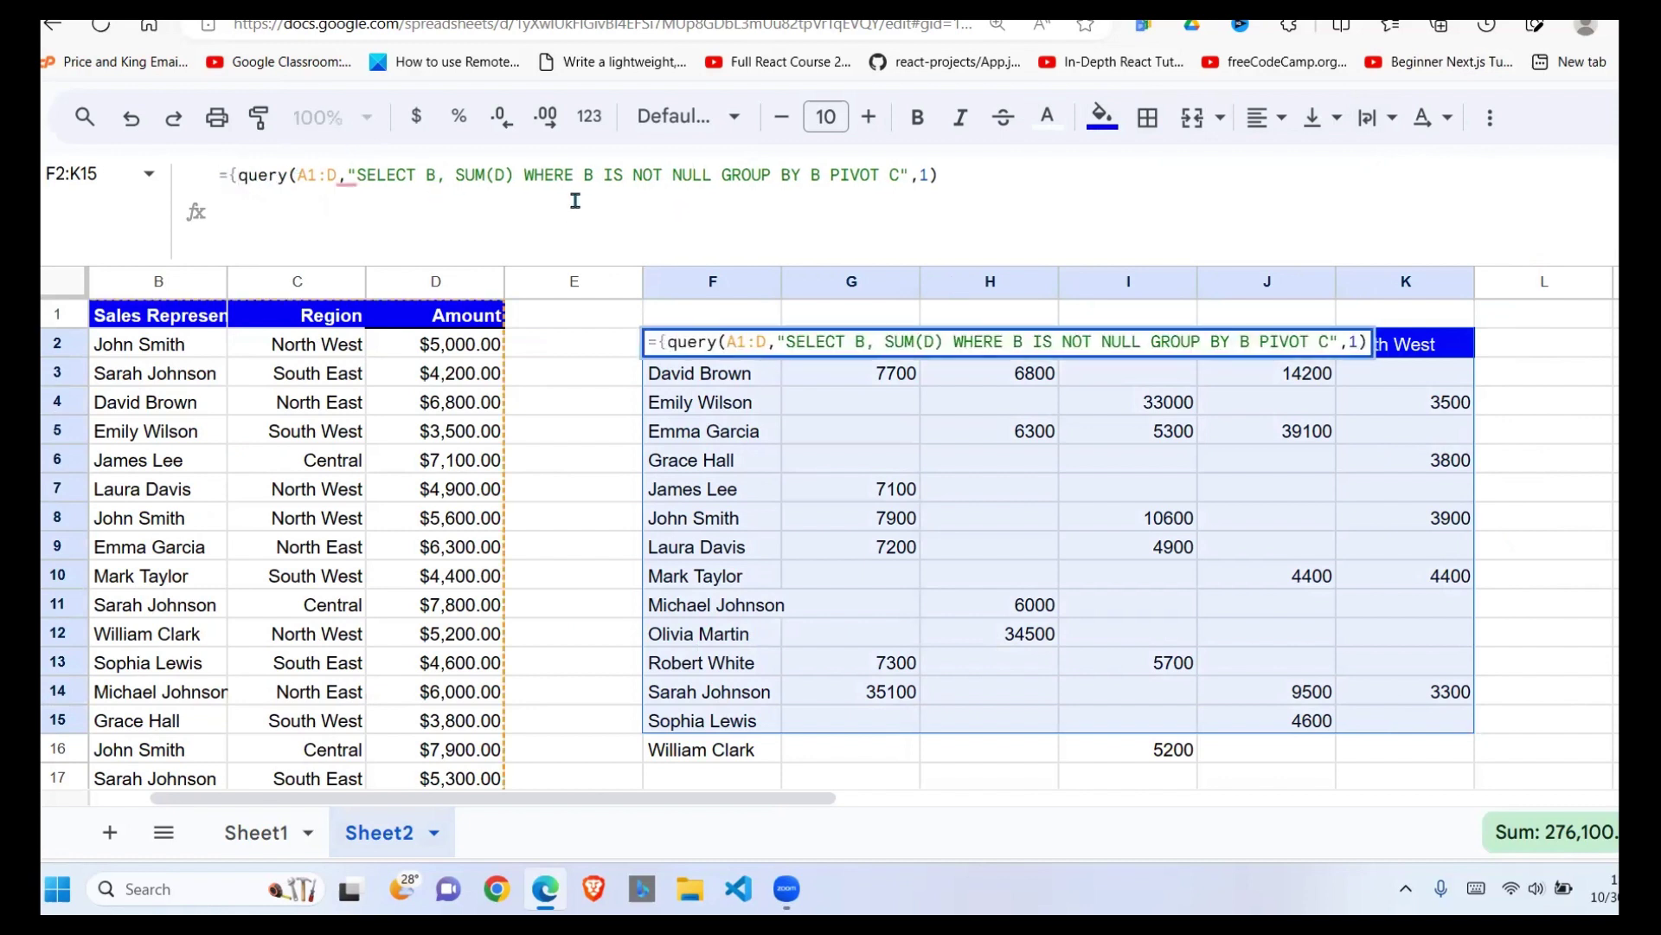
left_click(965, 177)
type(",")
key("BackSpace")
key("BackSpace")
type(";")
key("BackSpace")
type(",Q")
type("UERY(")
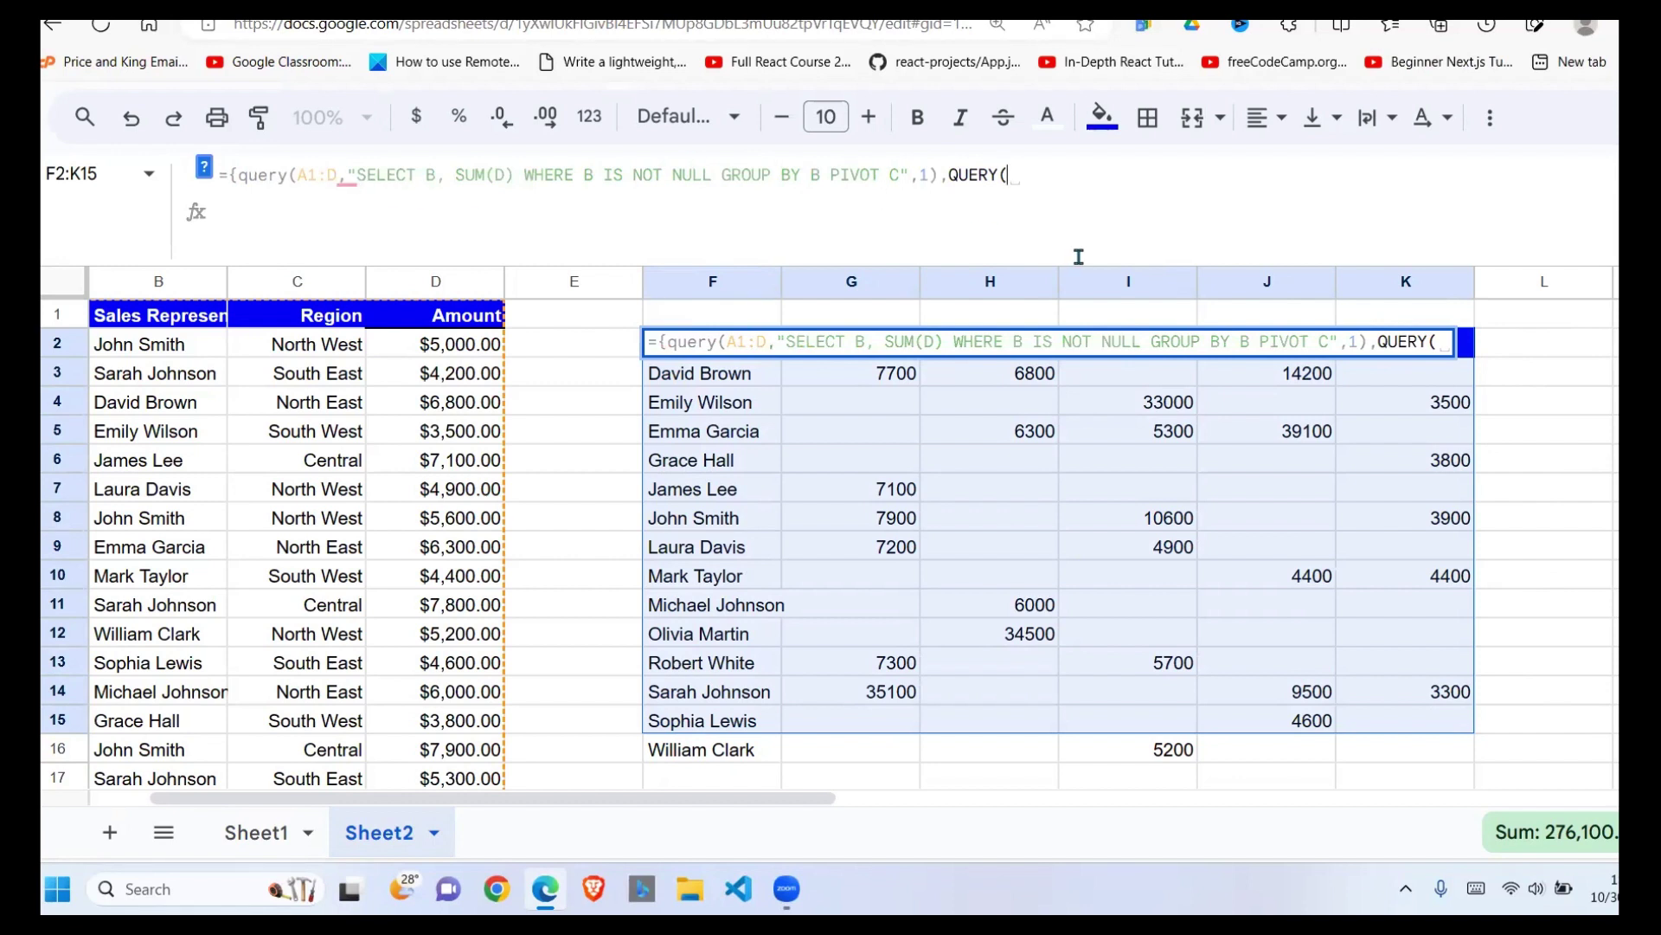
Finish the second part as QUERY(A1:D,"SELECT SUM(B) WHERE B IS NOT NULL GROUP BY B",1)} and commit
type("A")
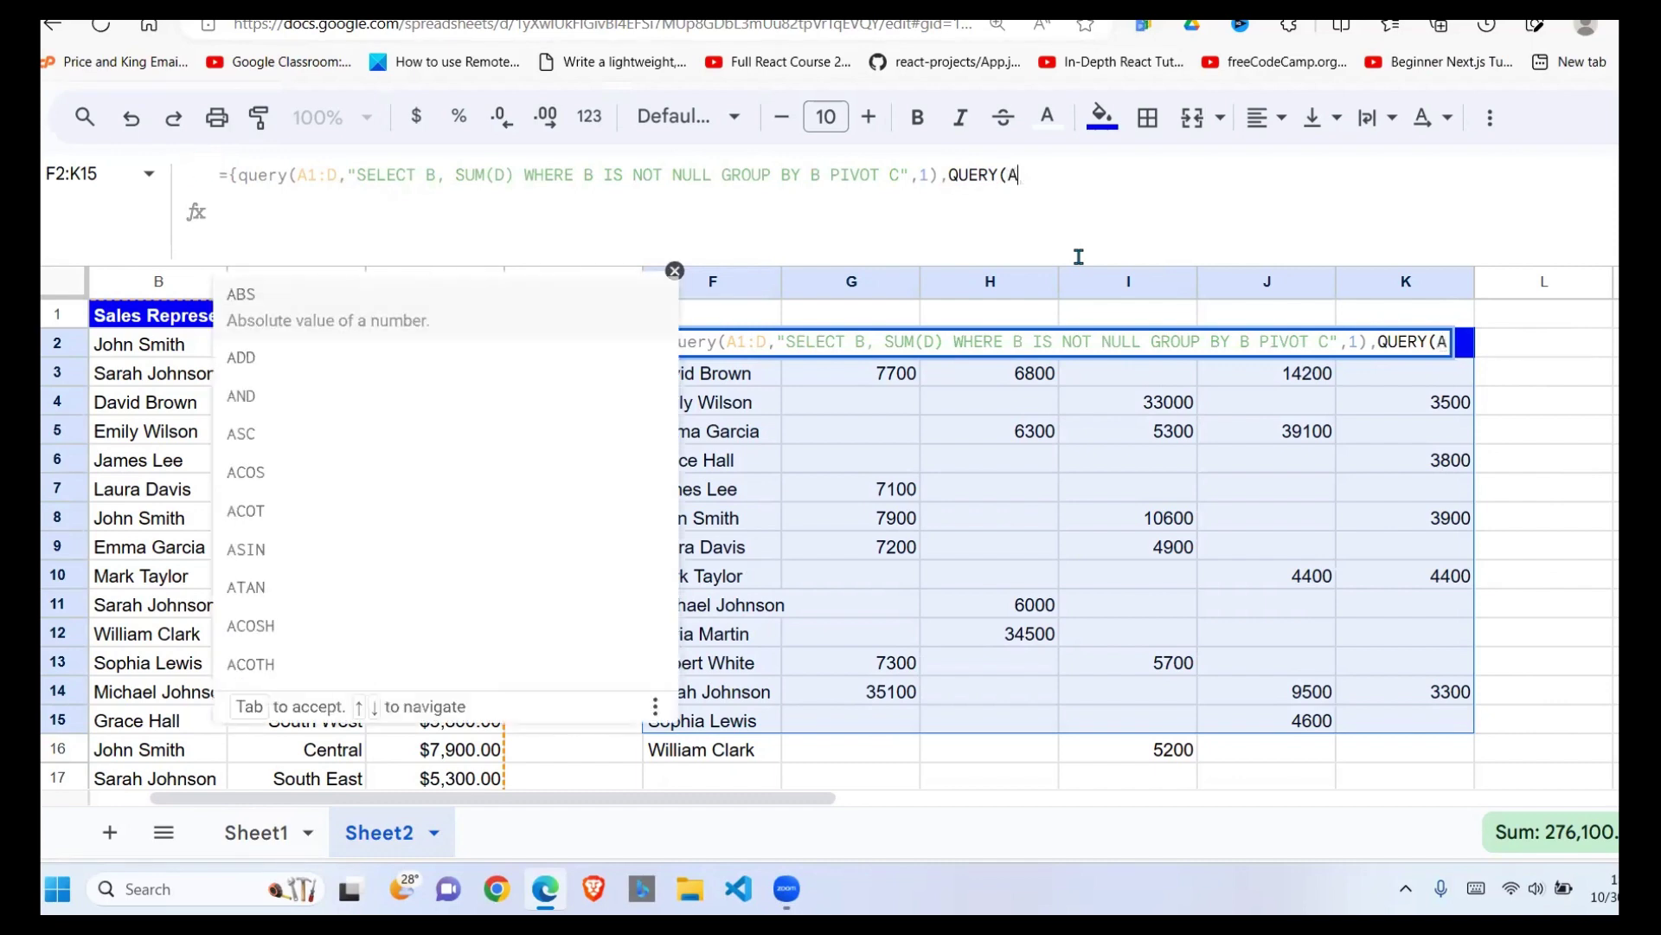
type("1:")
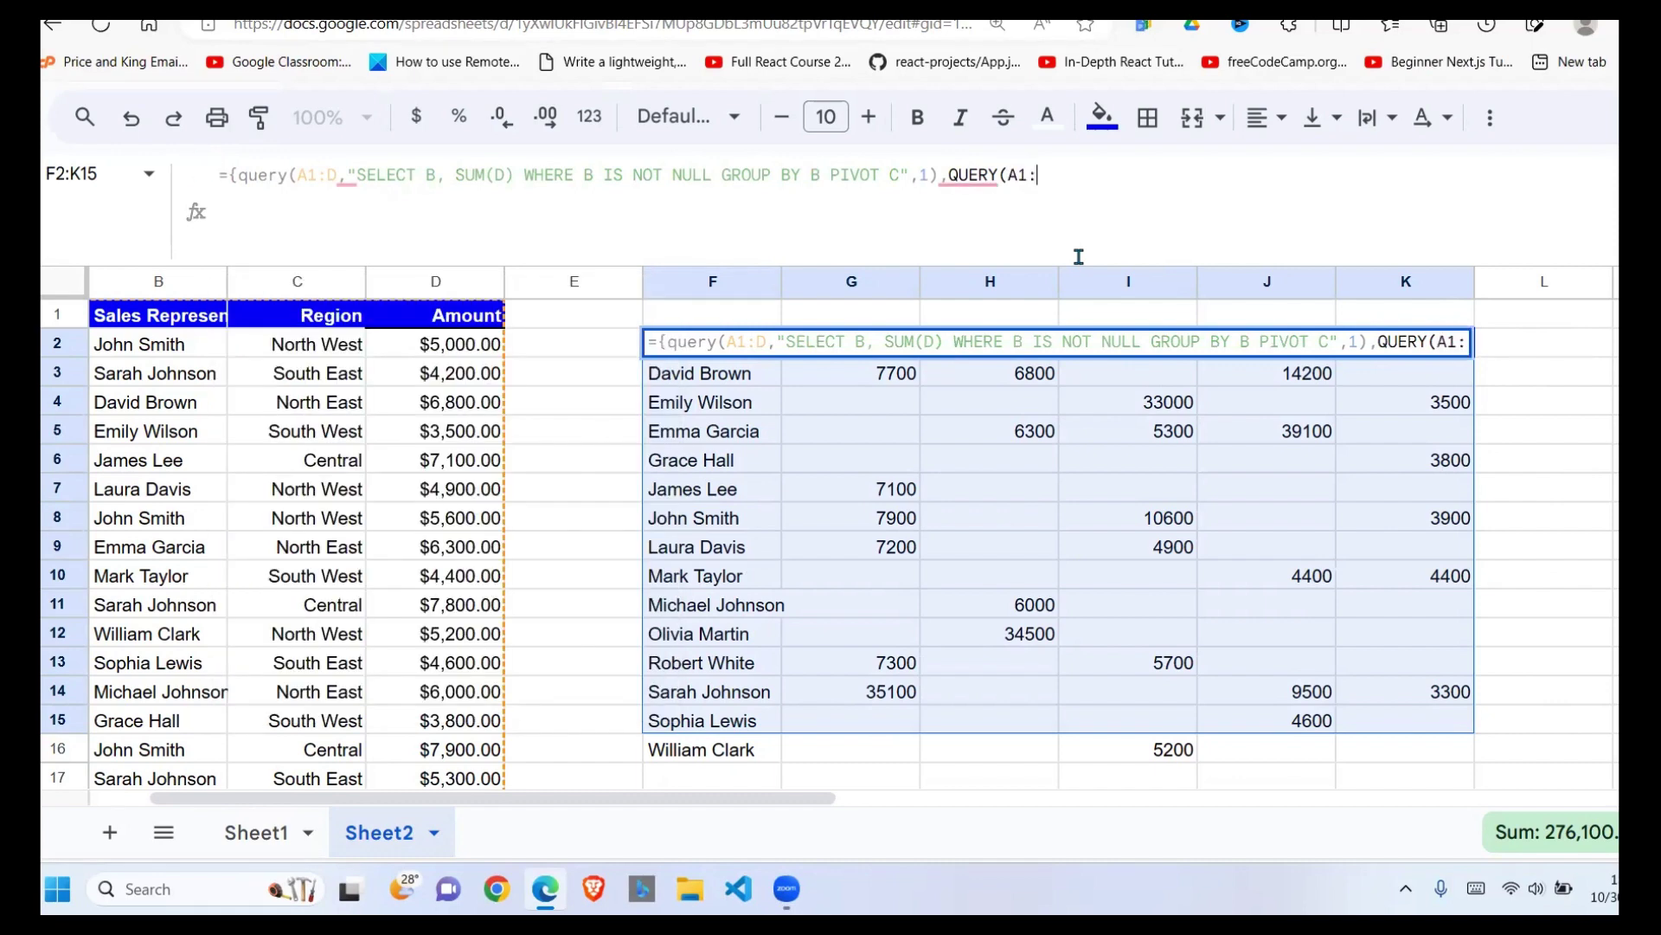
type("D")
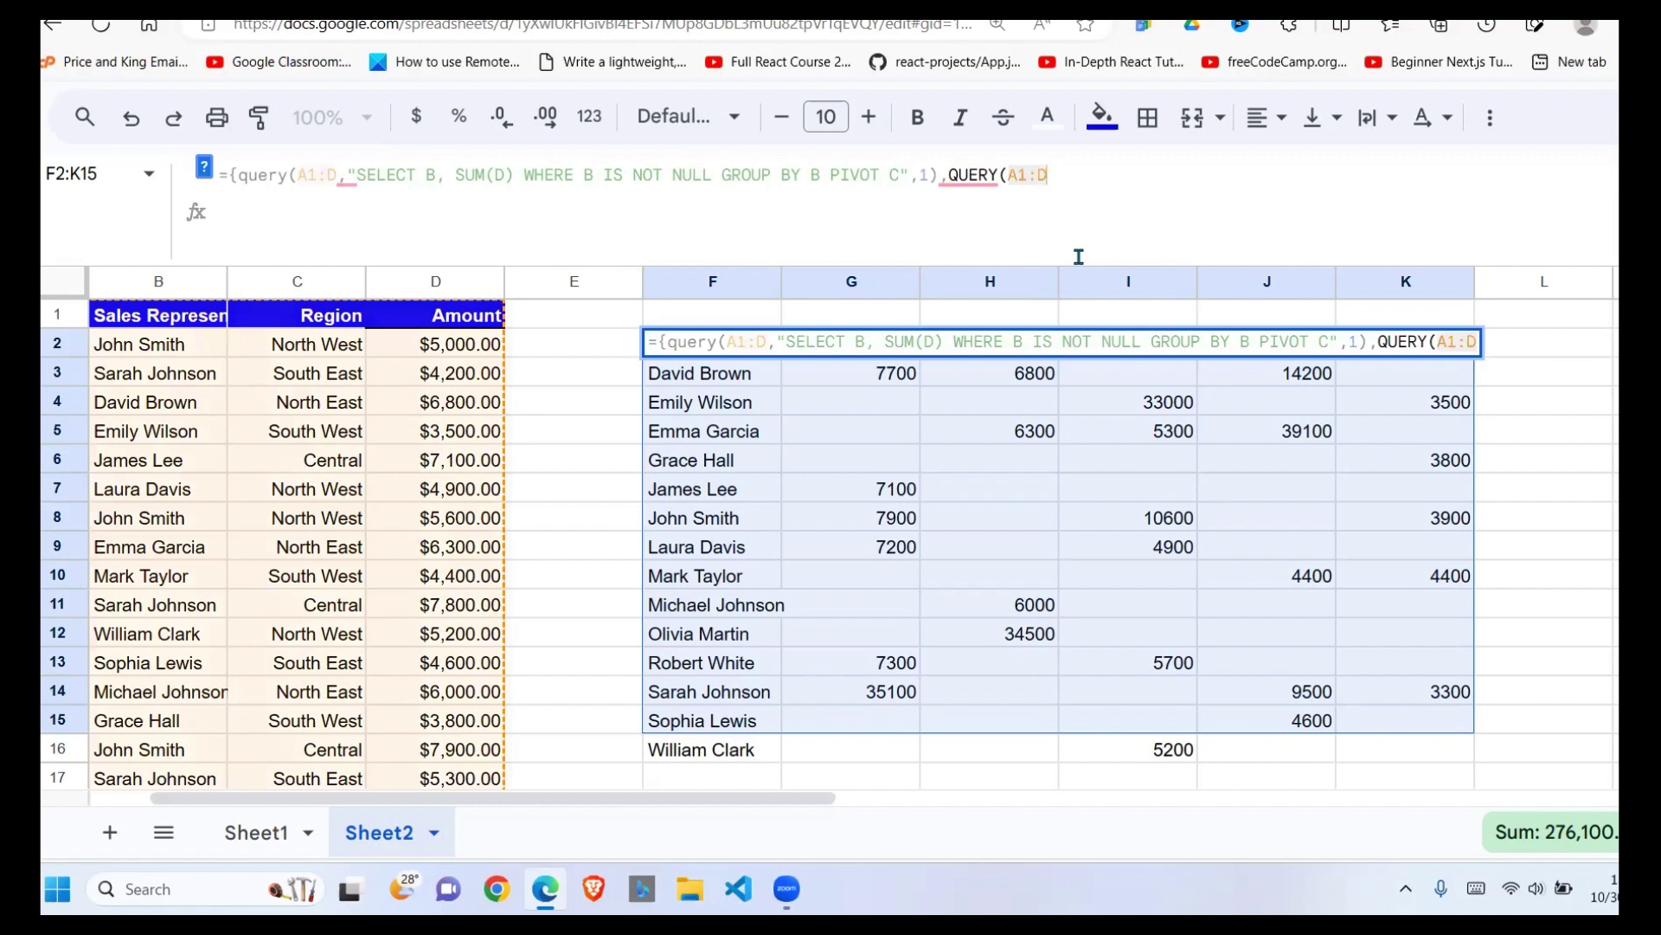
type(",\"")
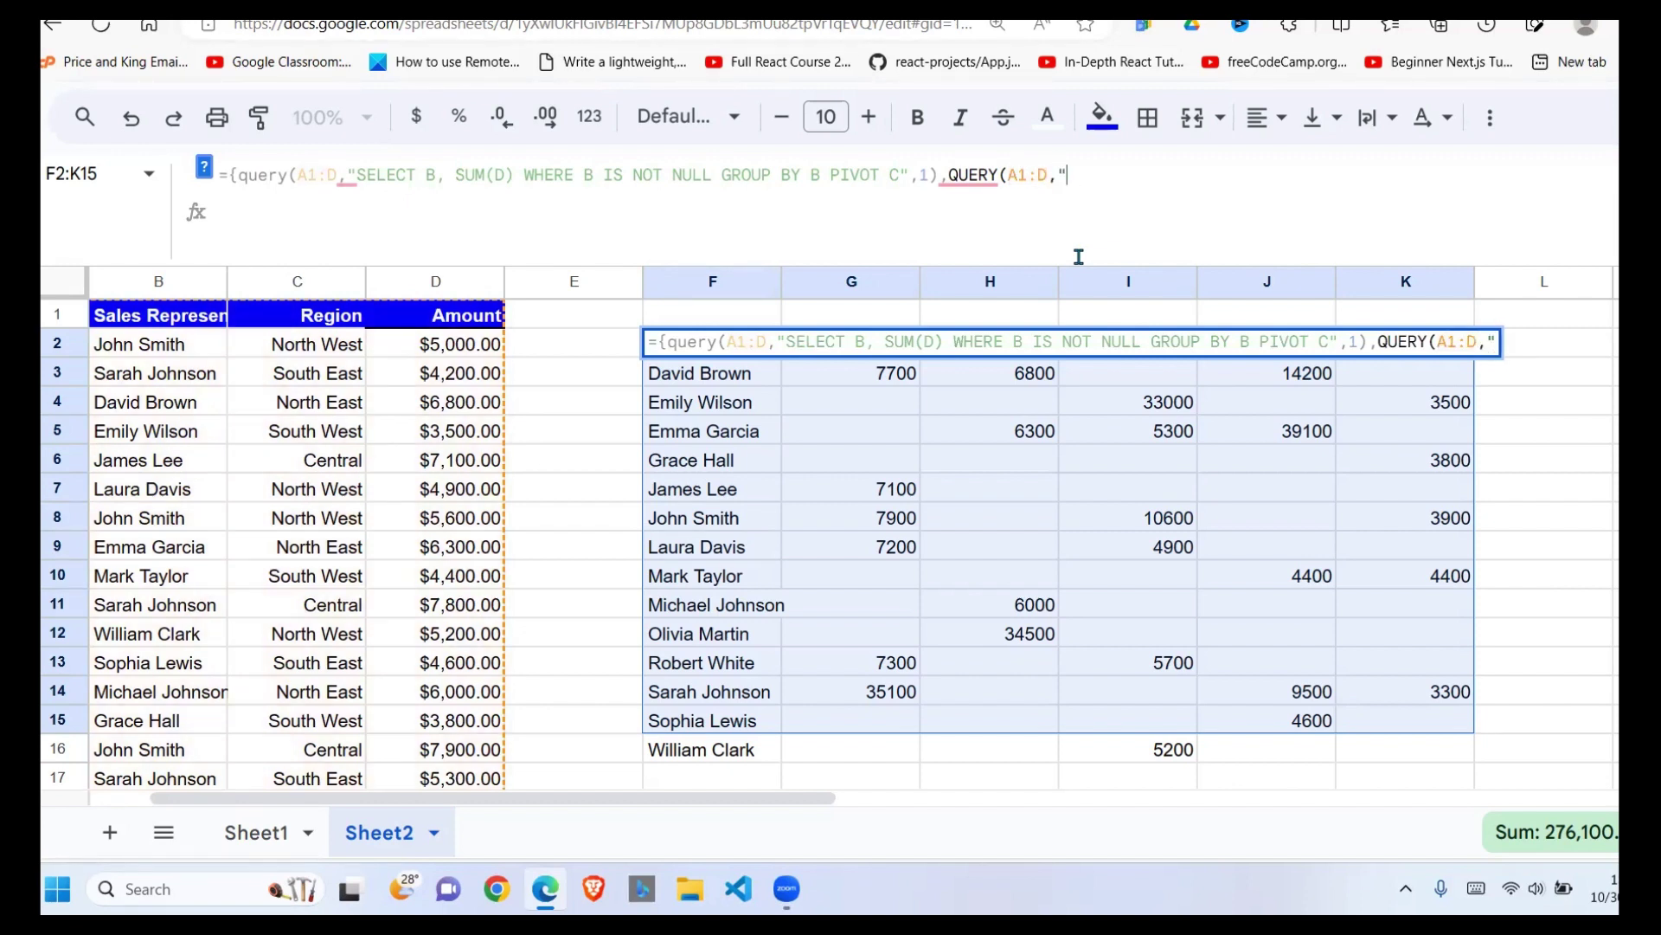
type("SELECT ")
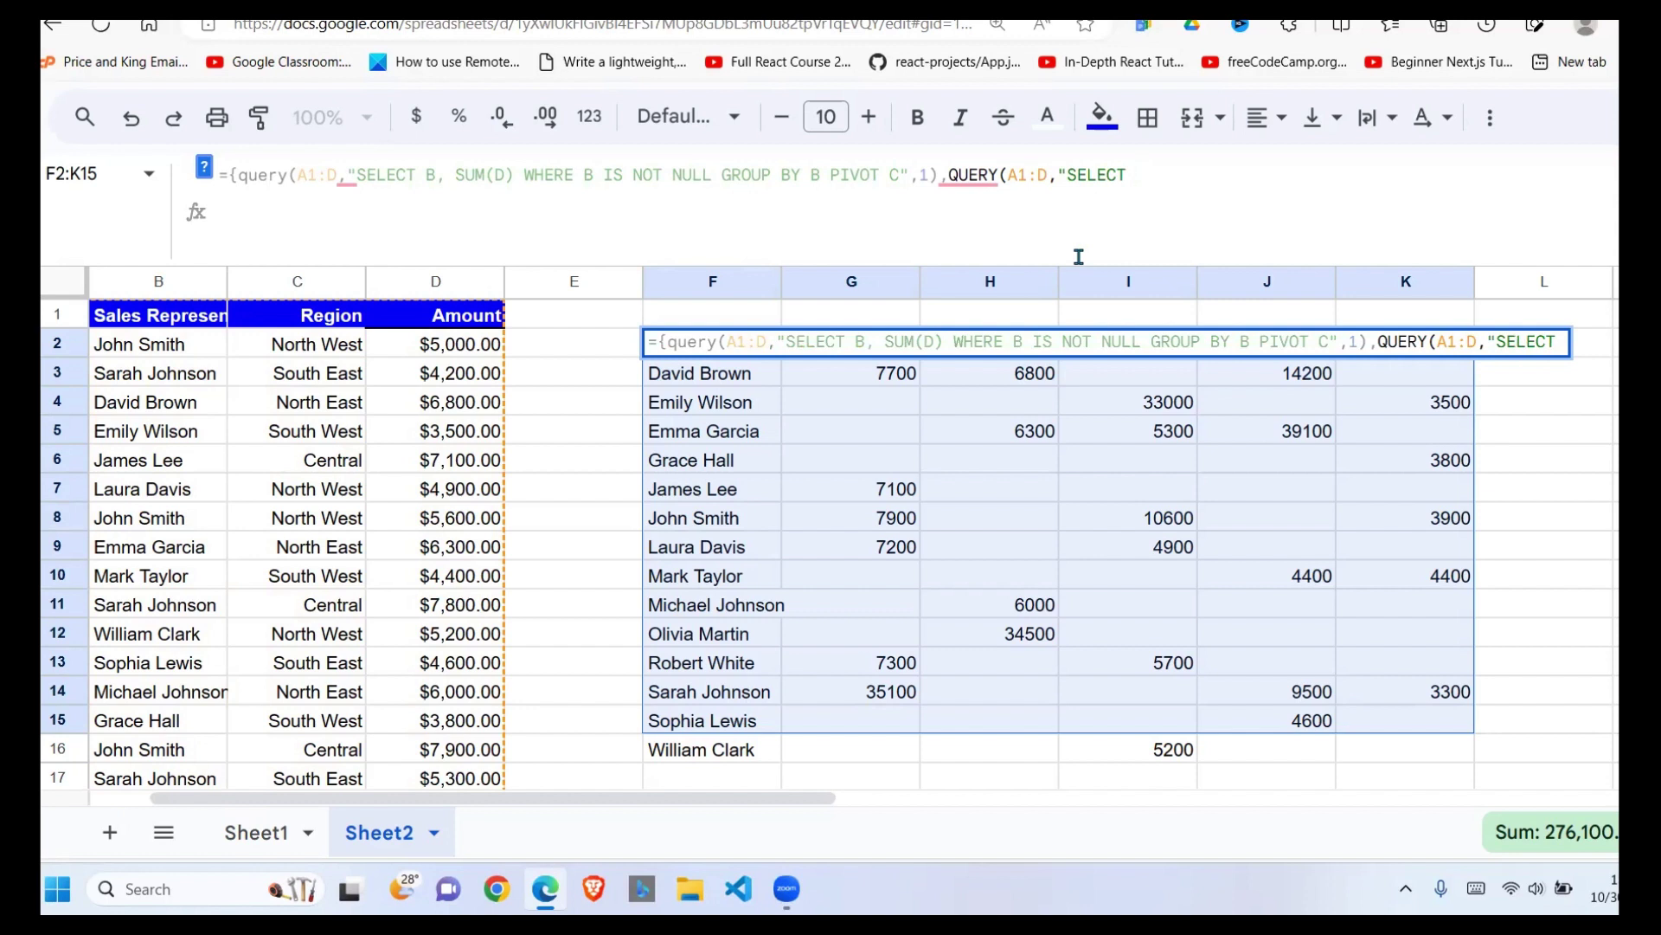
type("SUM")
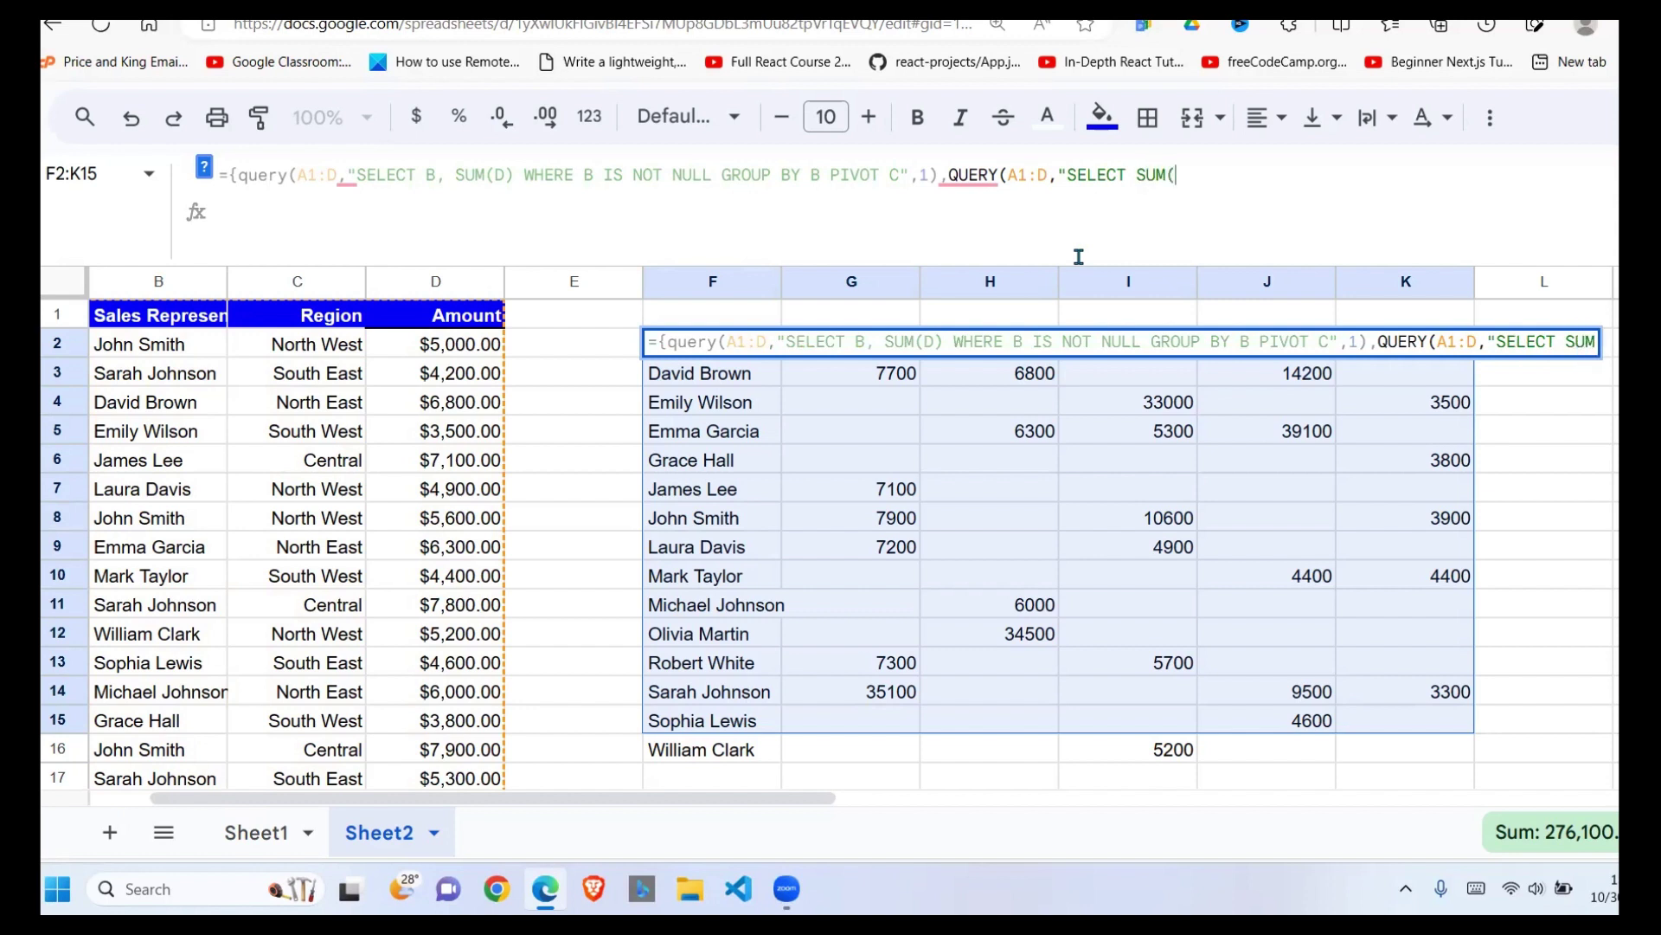
type("(B) WHERE")
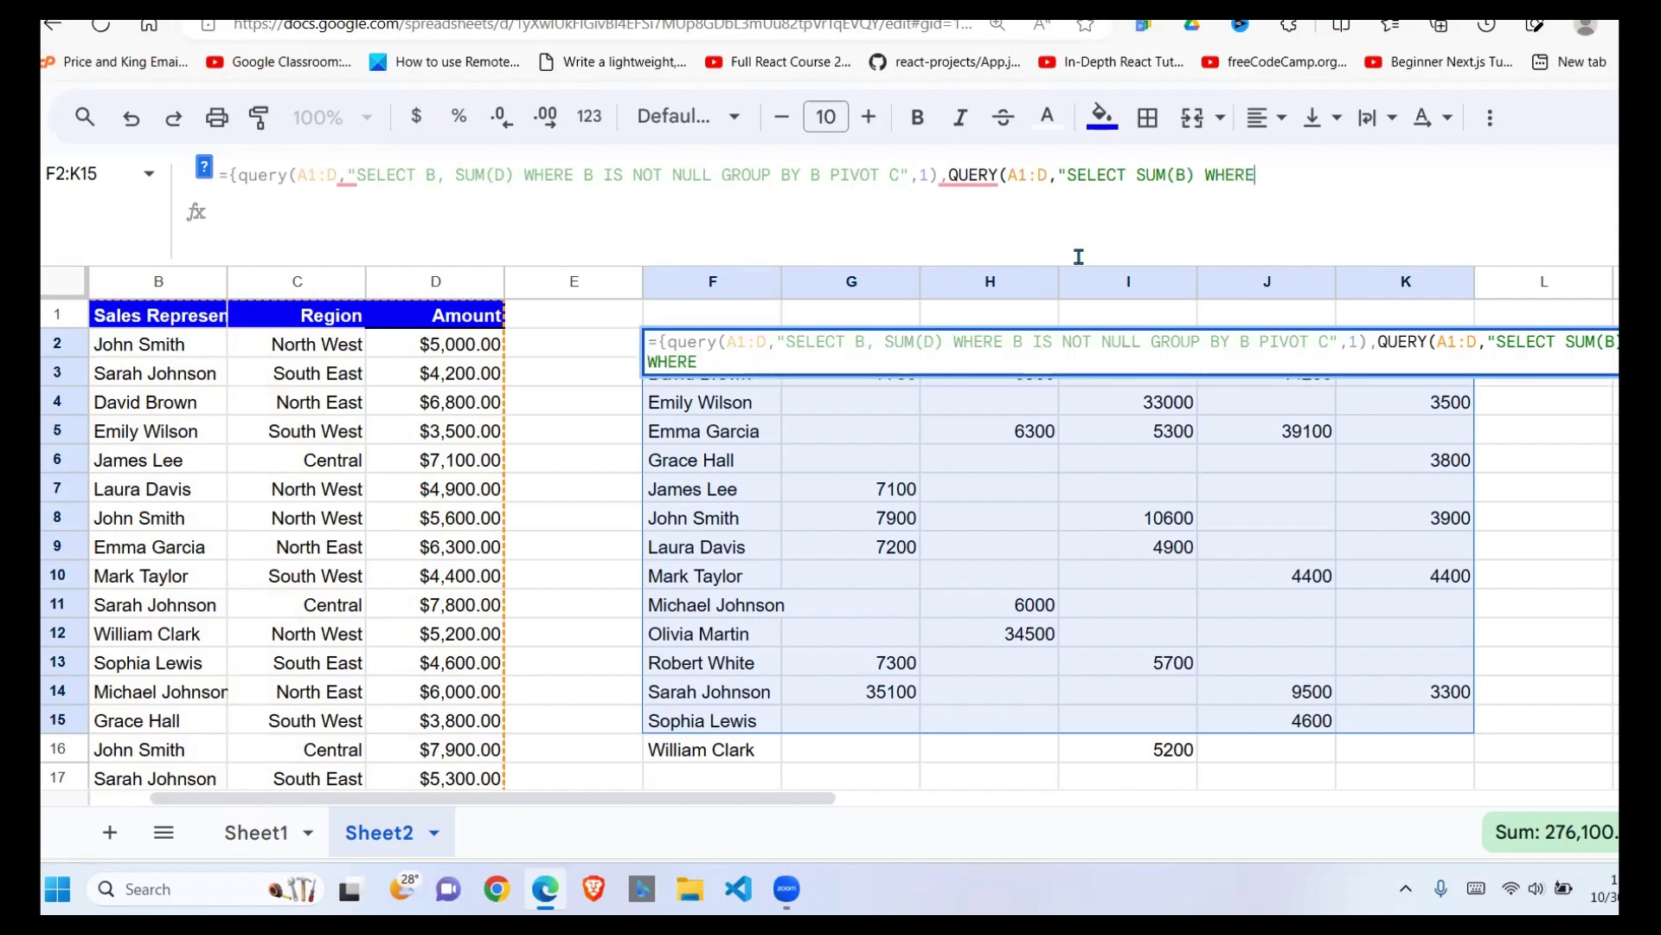
type(" B IS NOT ")
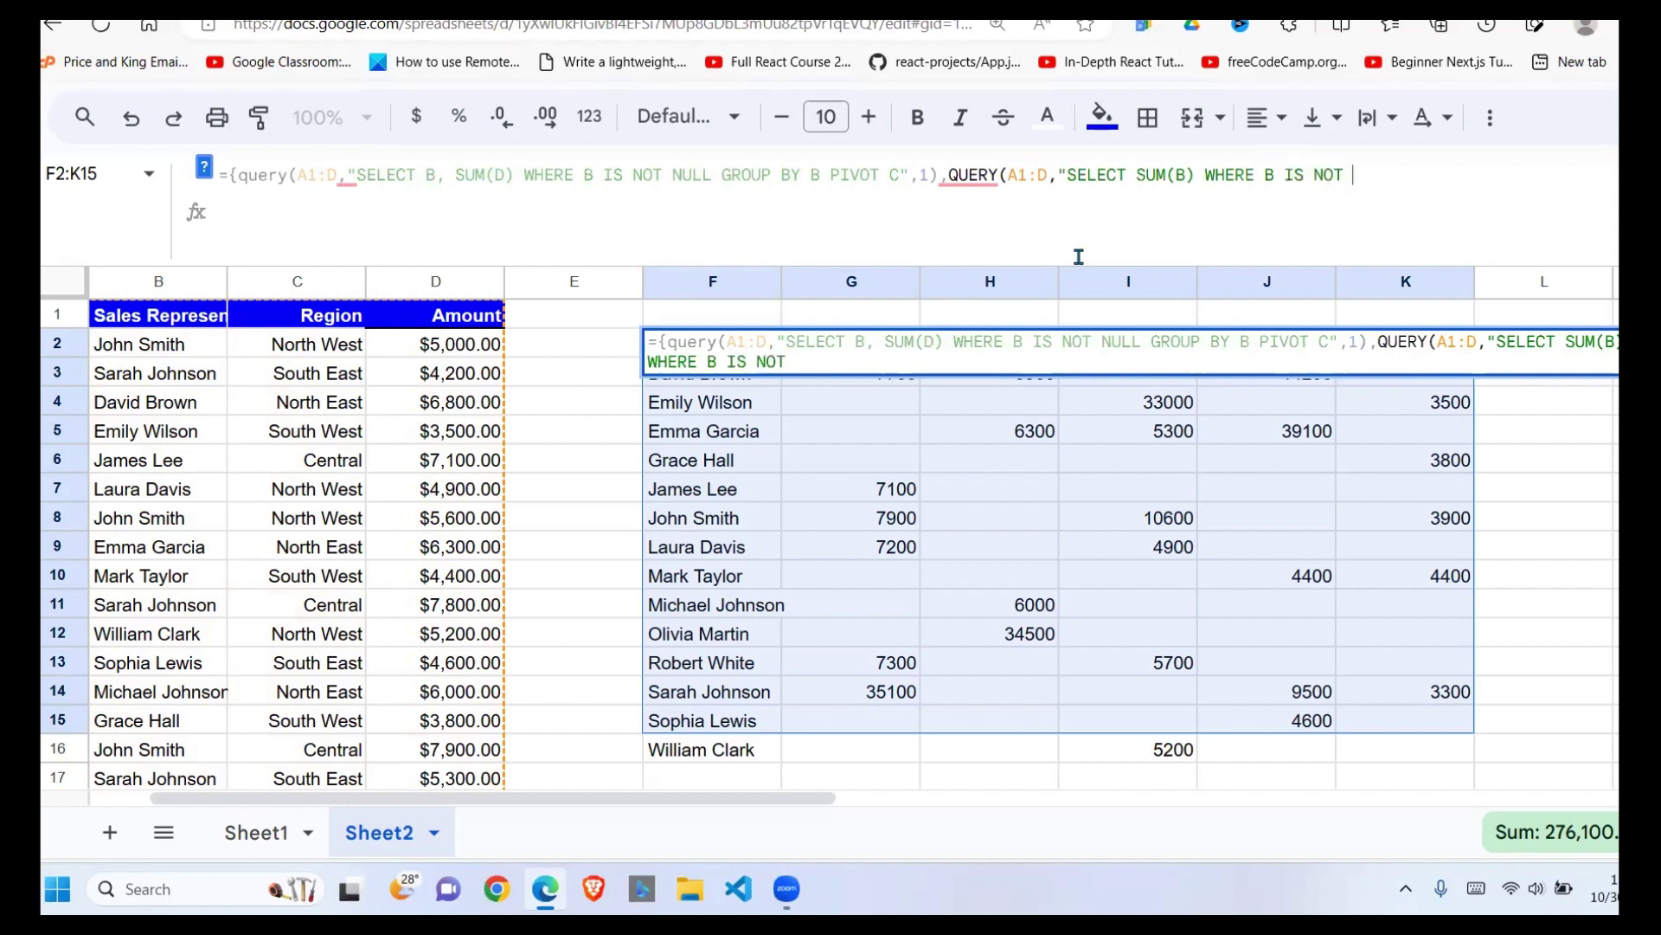
type("NULL")
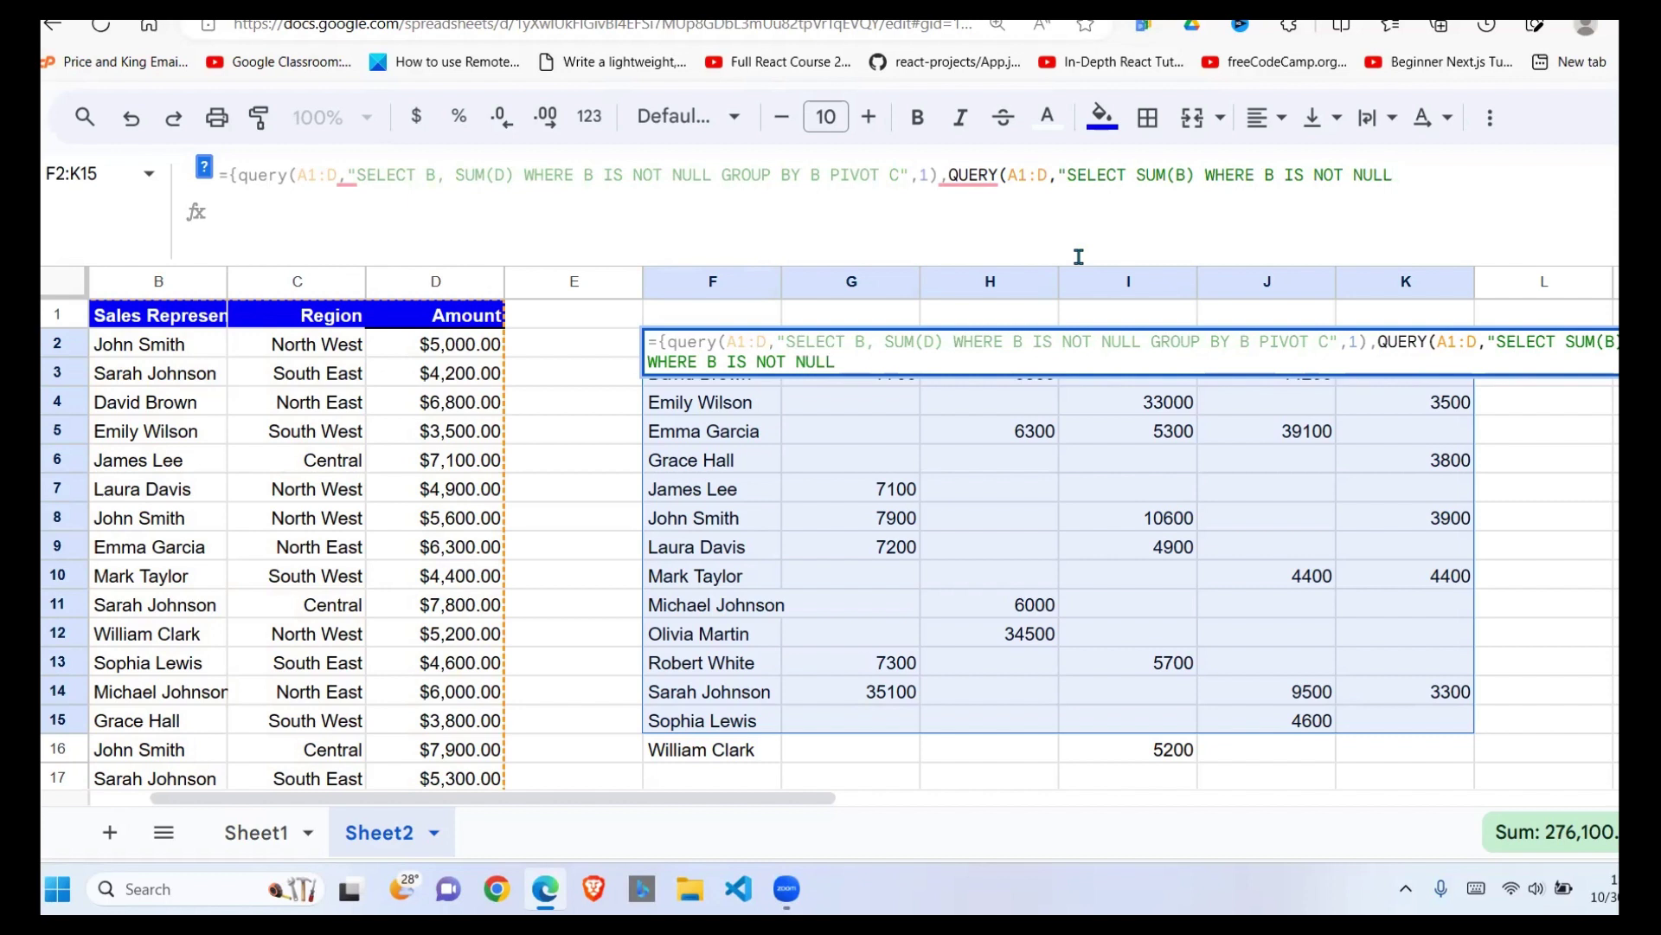
type("GROUP BY")
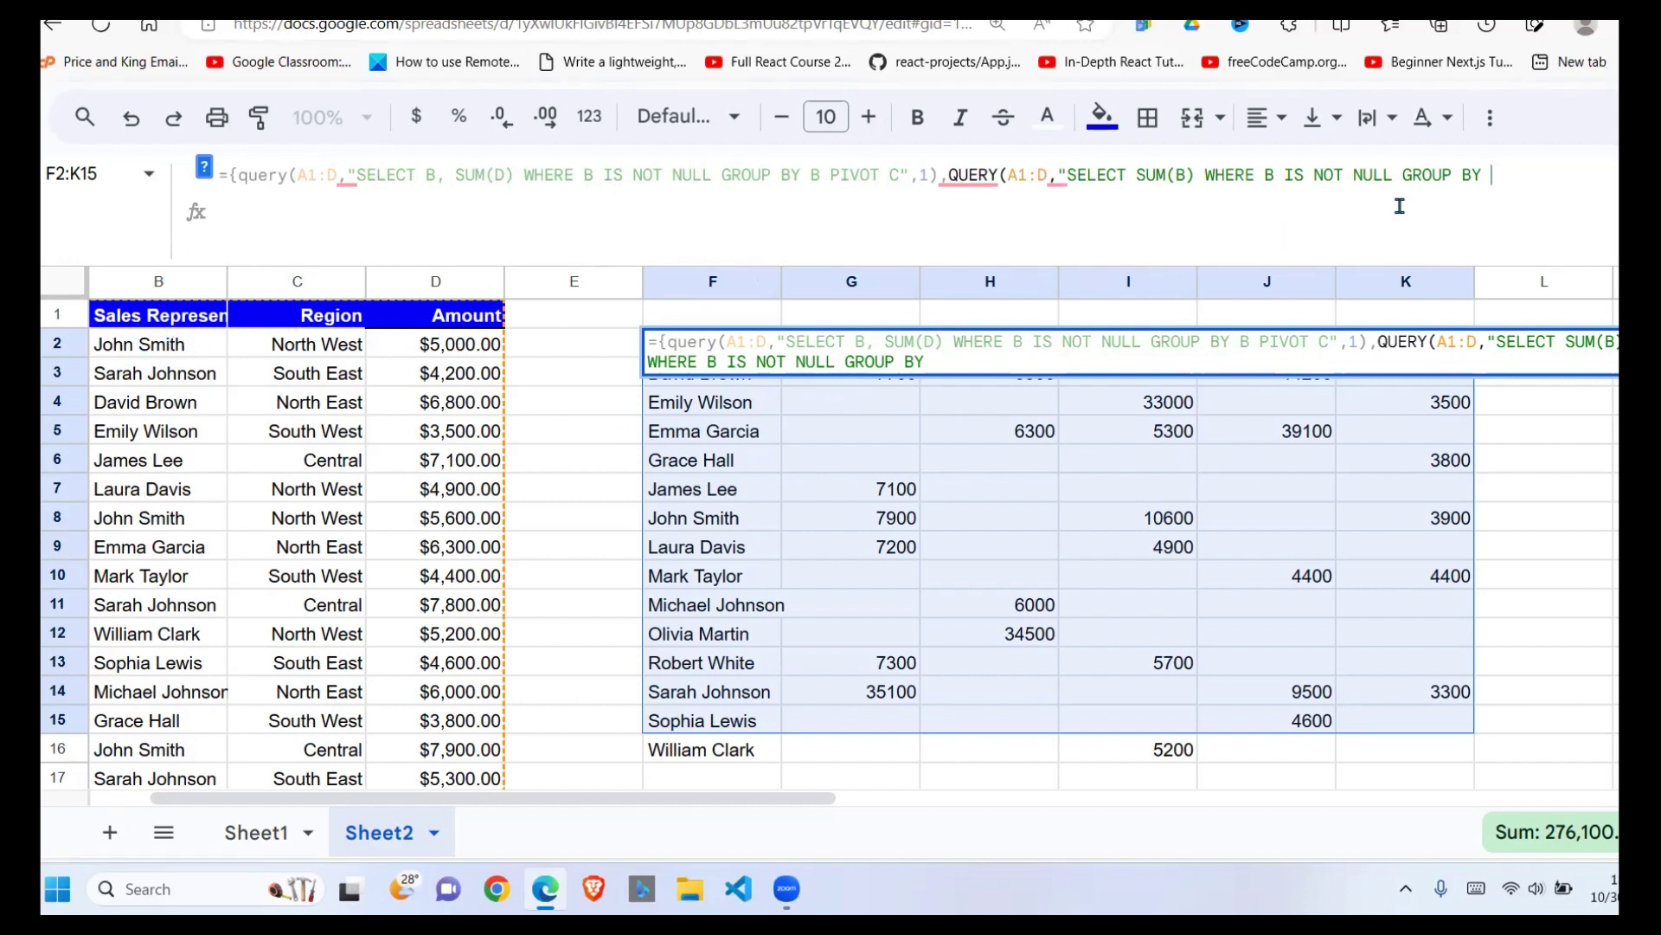
type("b")
key("BackSpace")
type("B\",1)")
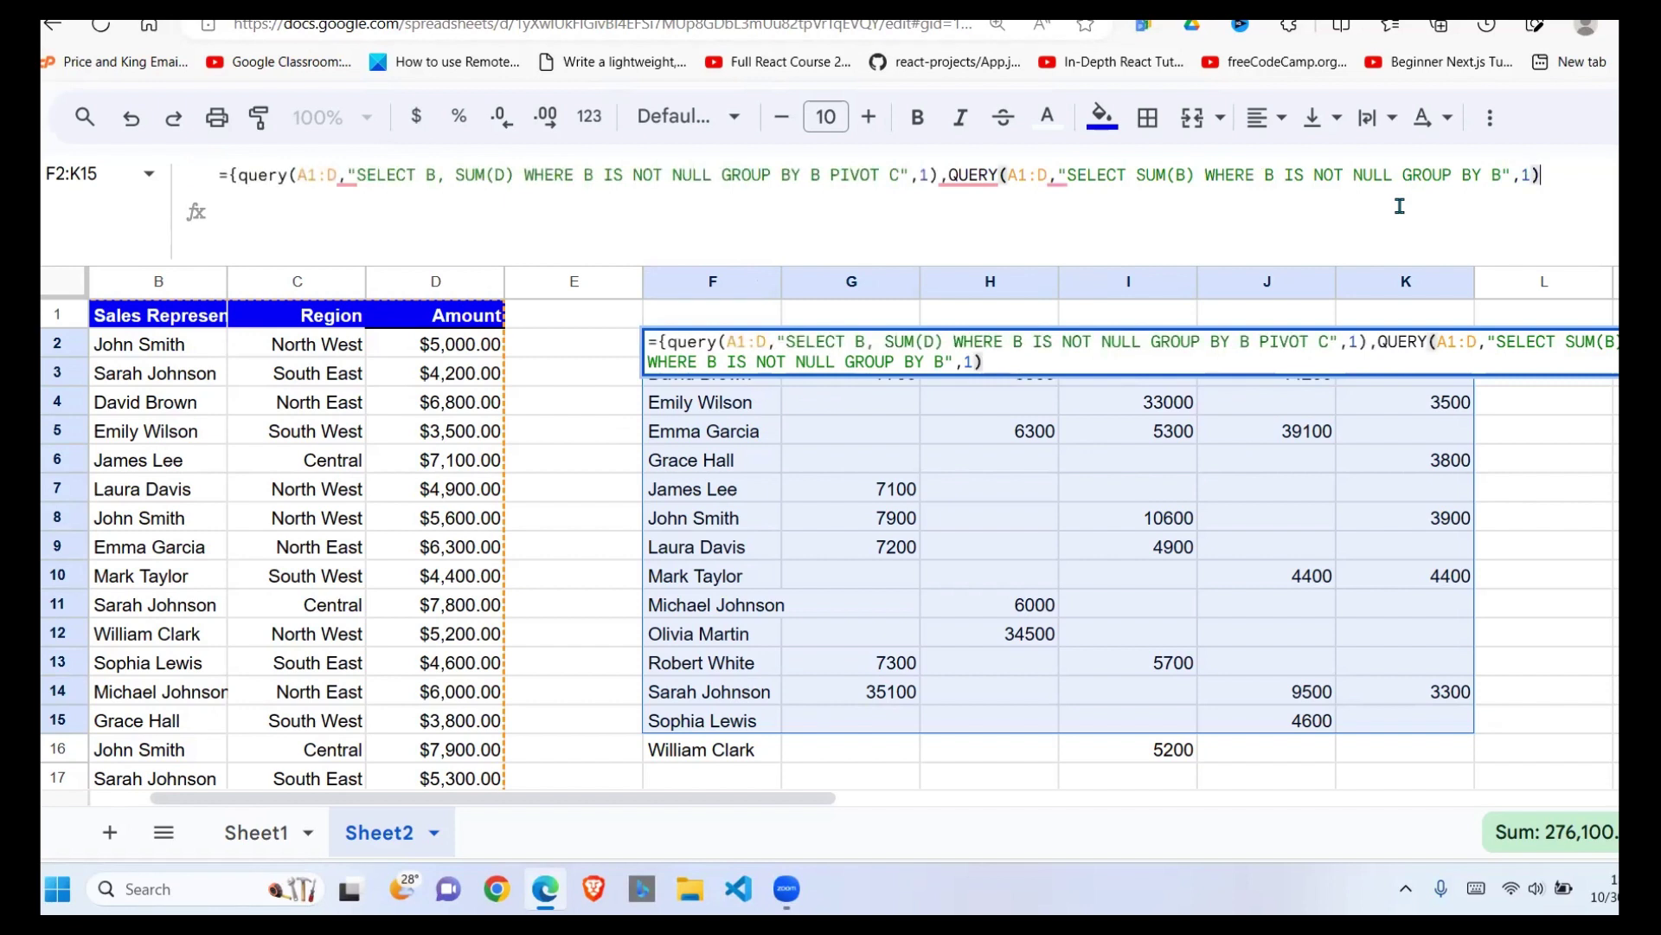
type("}")
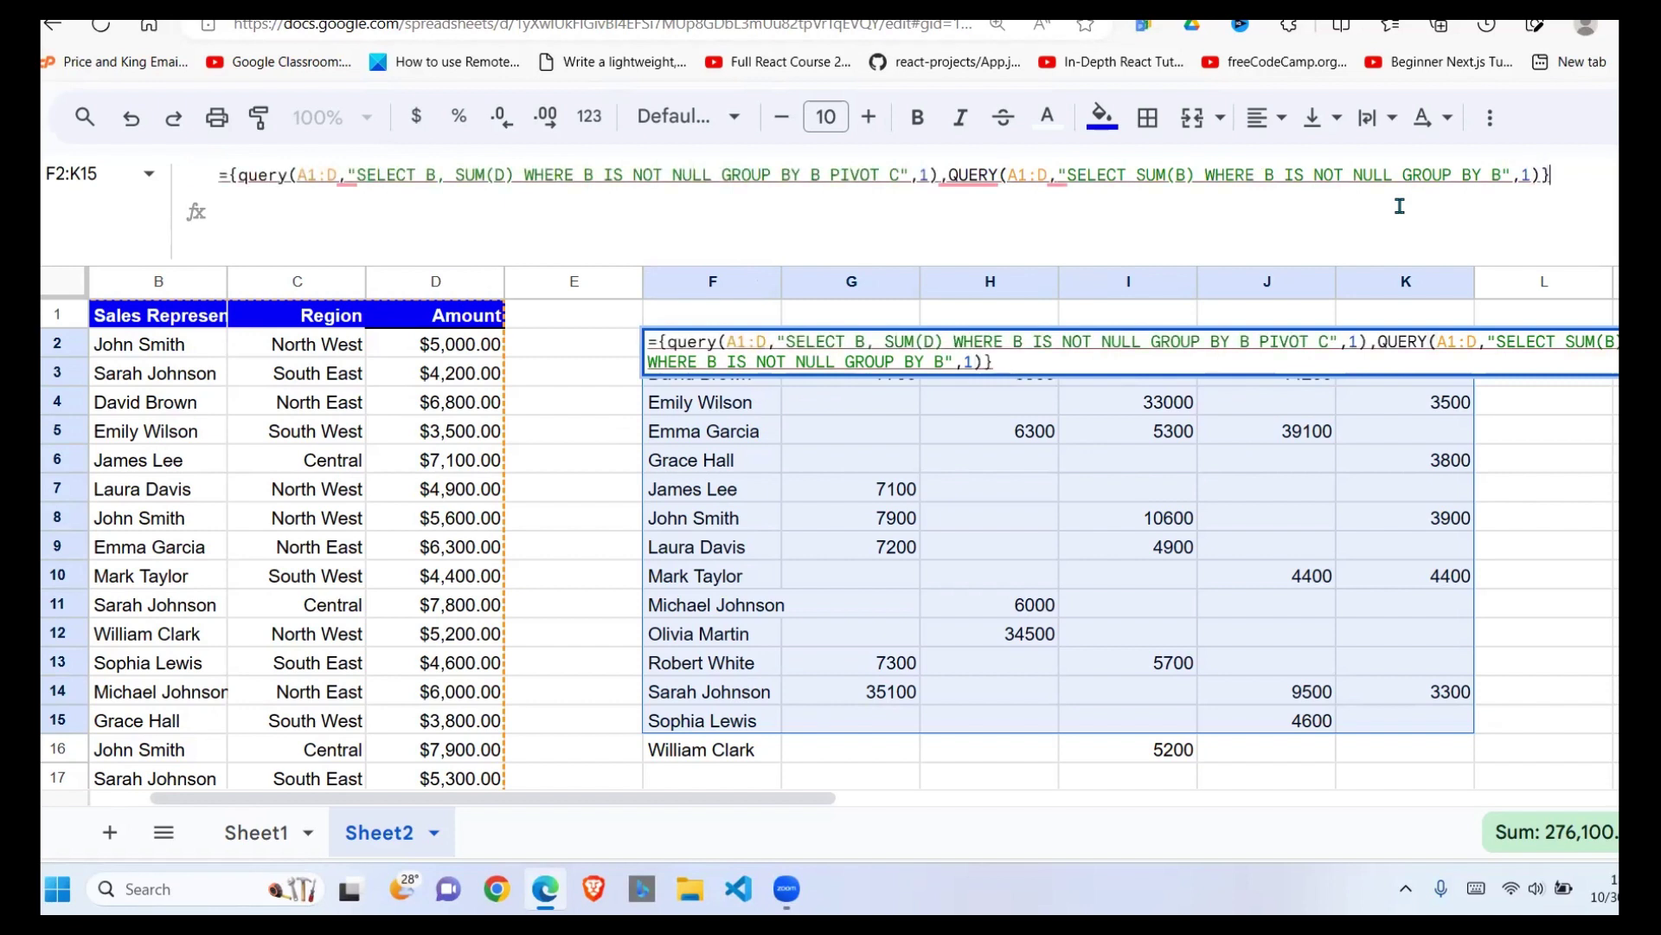
key("Return")
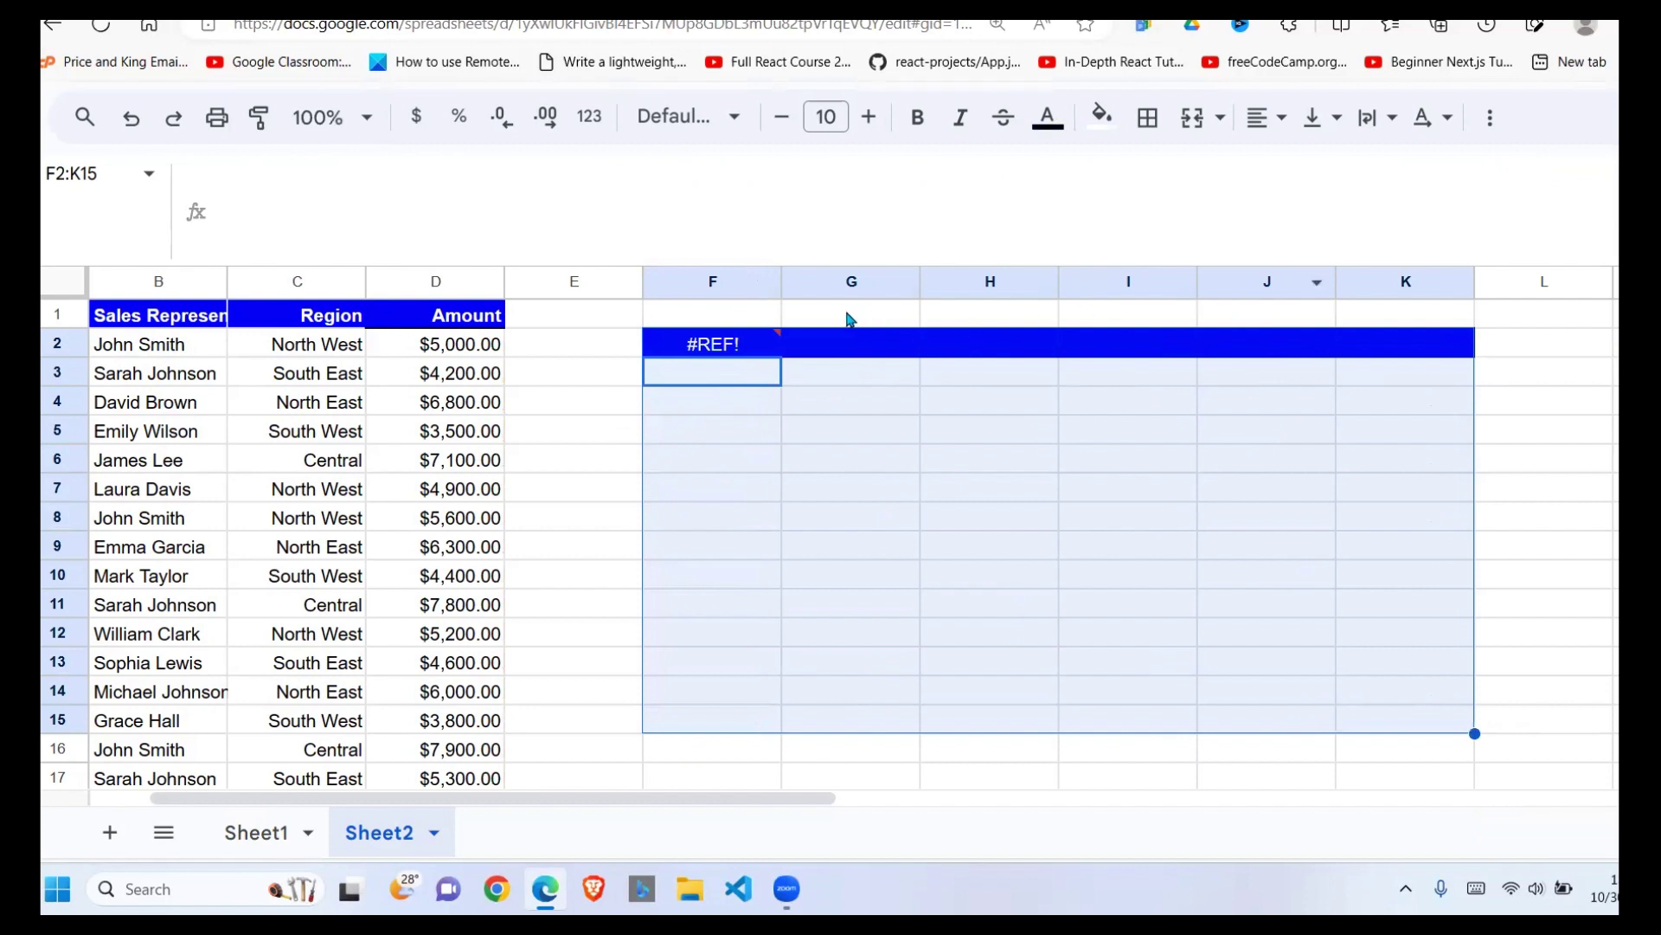
Copy the second QUERY text out of F2's #REF! formula, leaving F2 unchanged
left_click(753, 347)
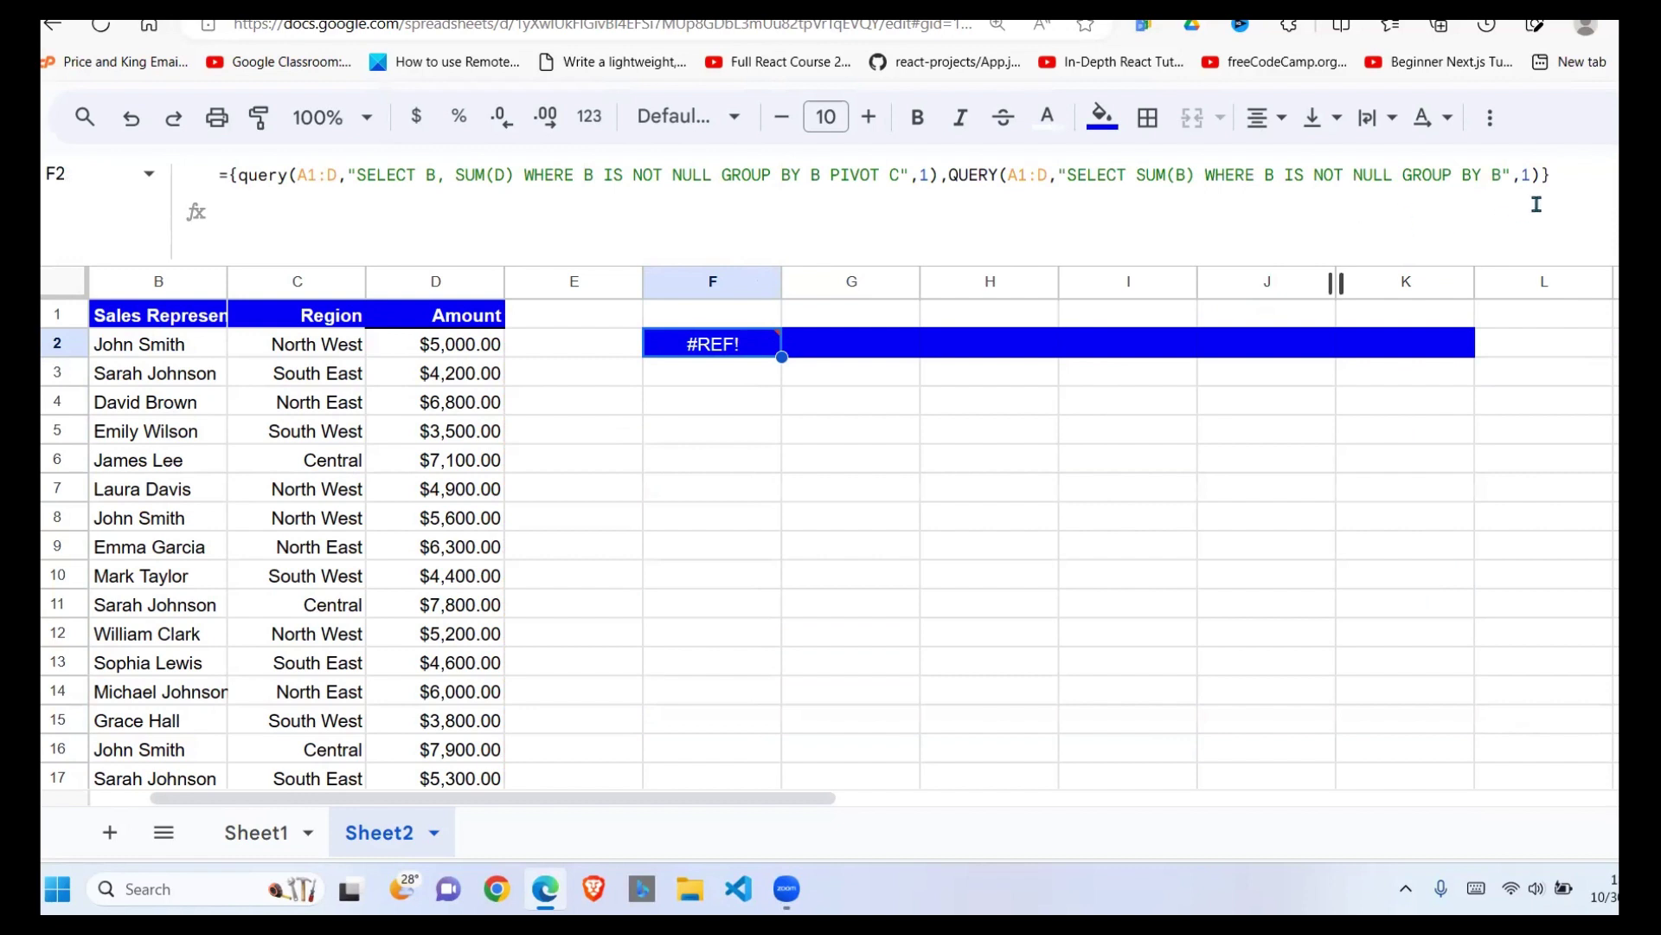
left_click_drag(1535, 173, 950, 184)
key("ctrl+c")
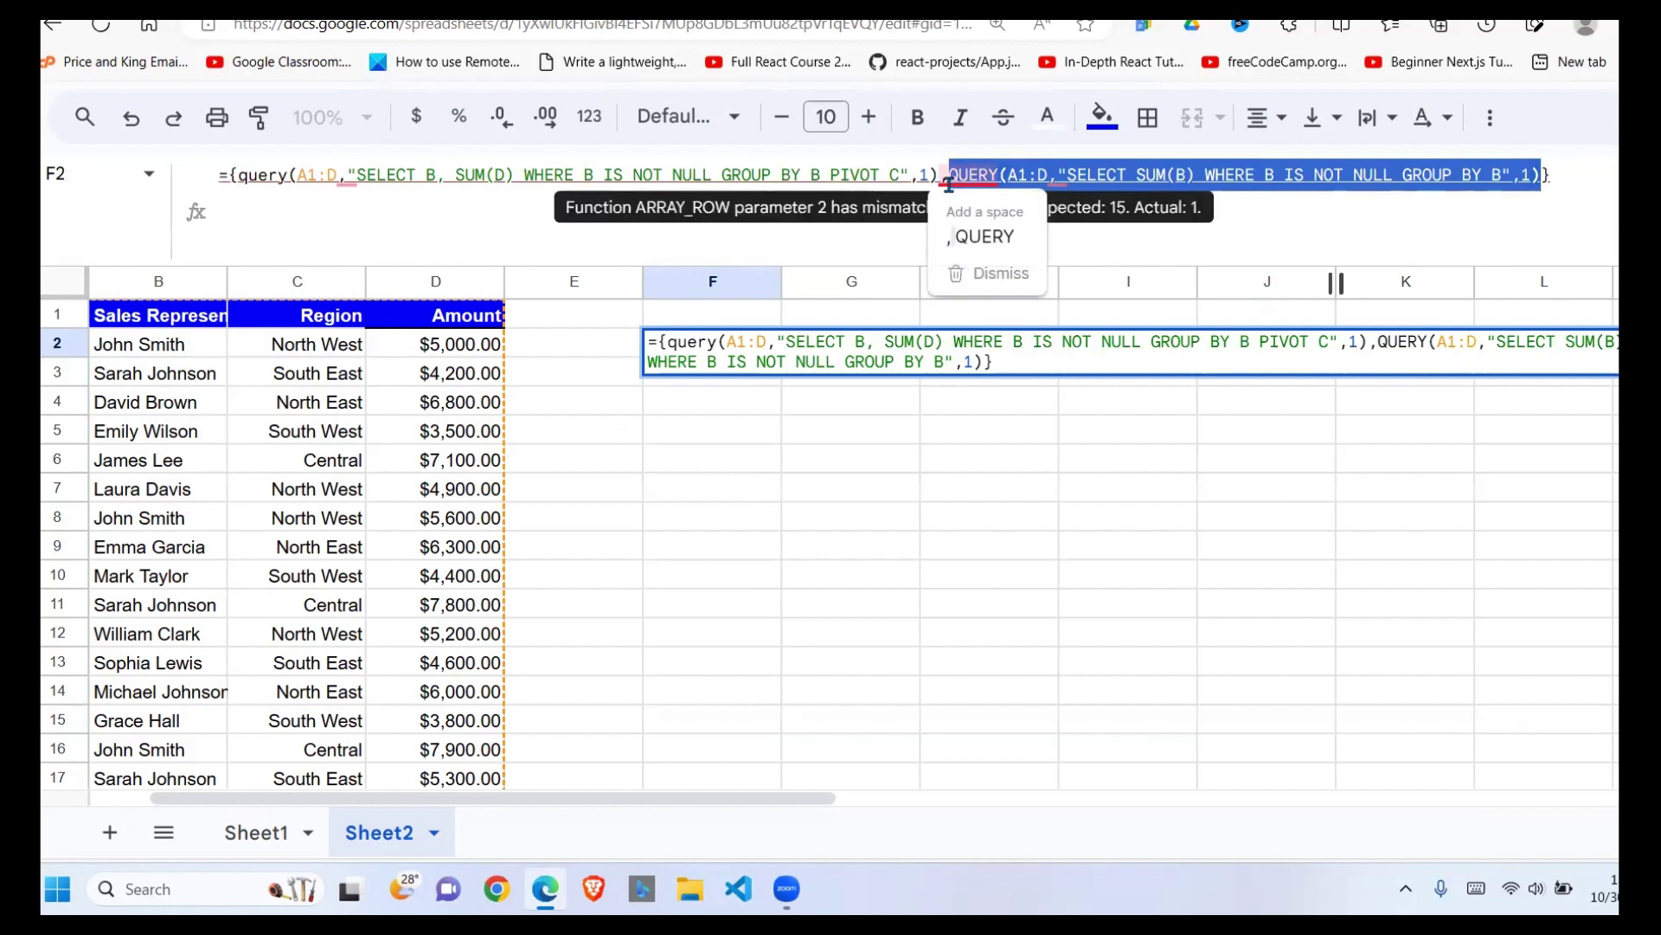
key("Escape")
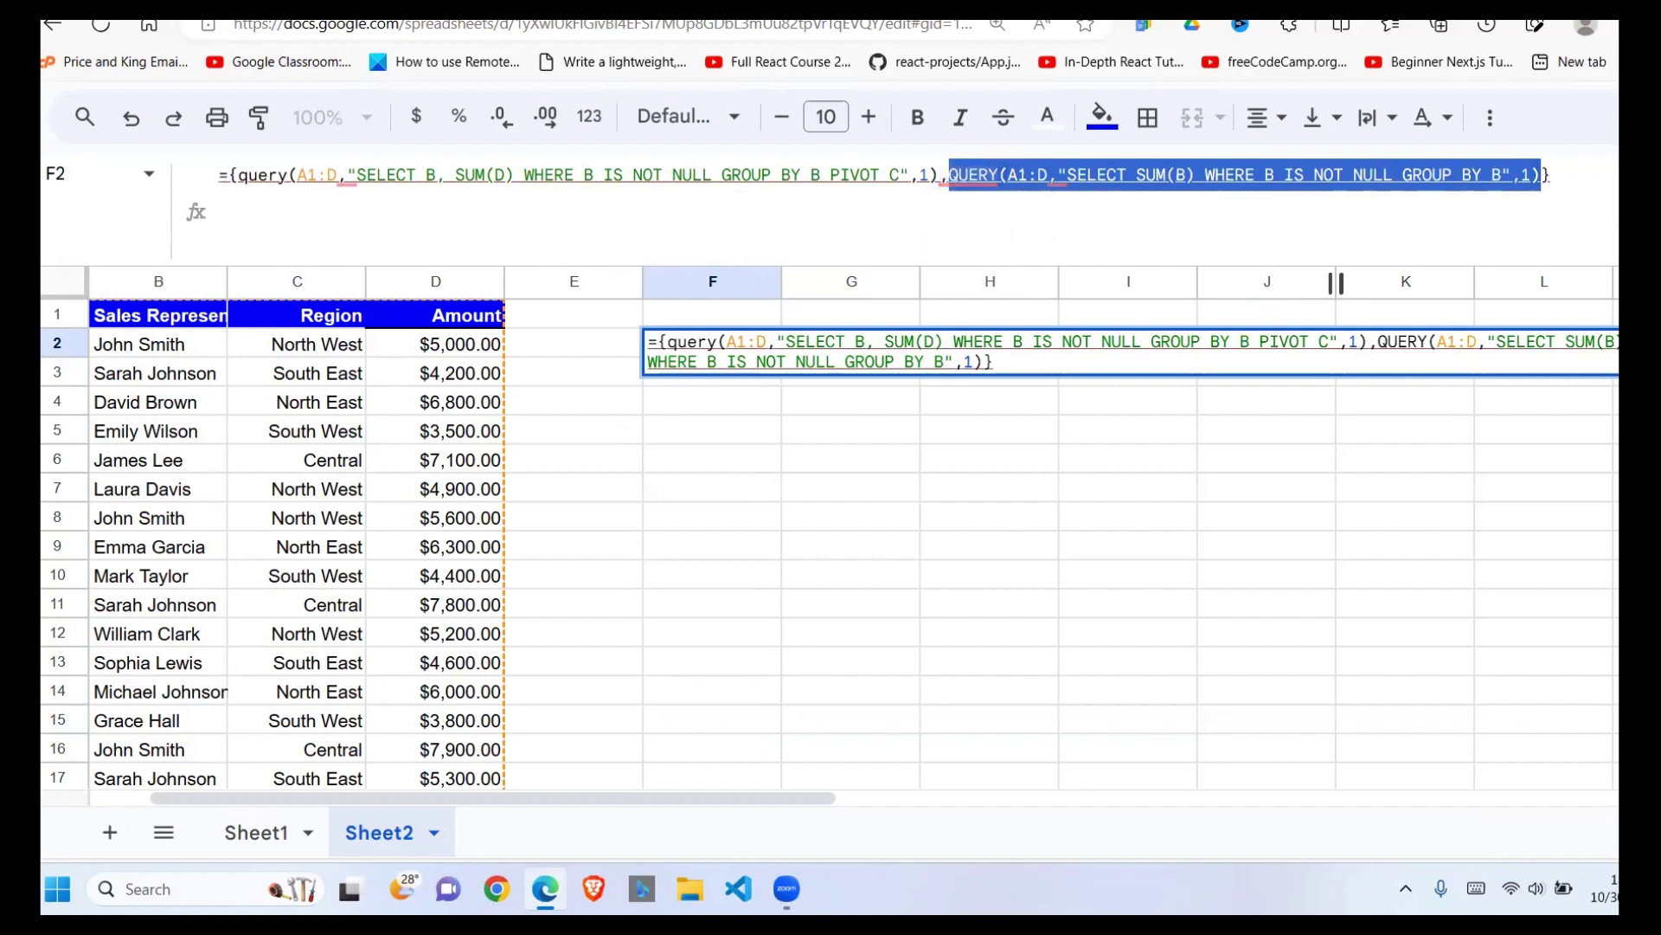
key("Escape")
Paste it into N2 as a standalone =QUERY formula and read its #VALUE! error
left_click(946, 365)
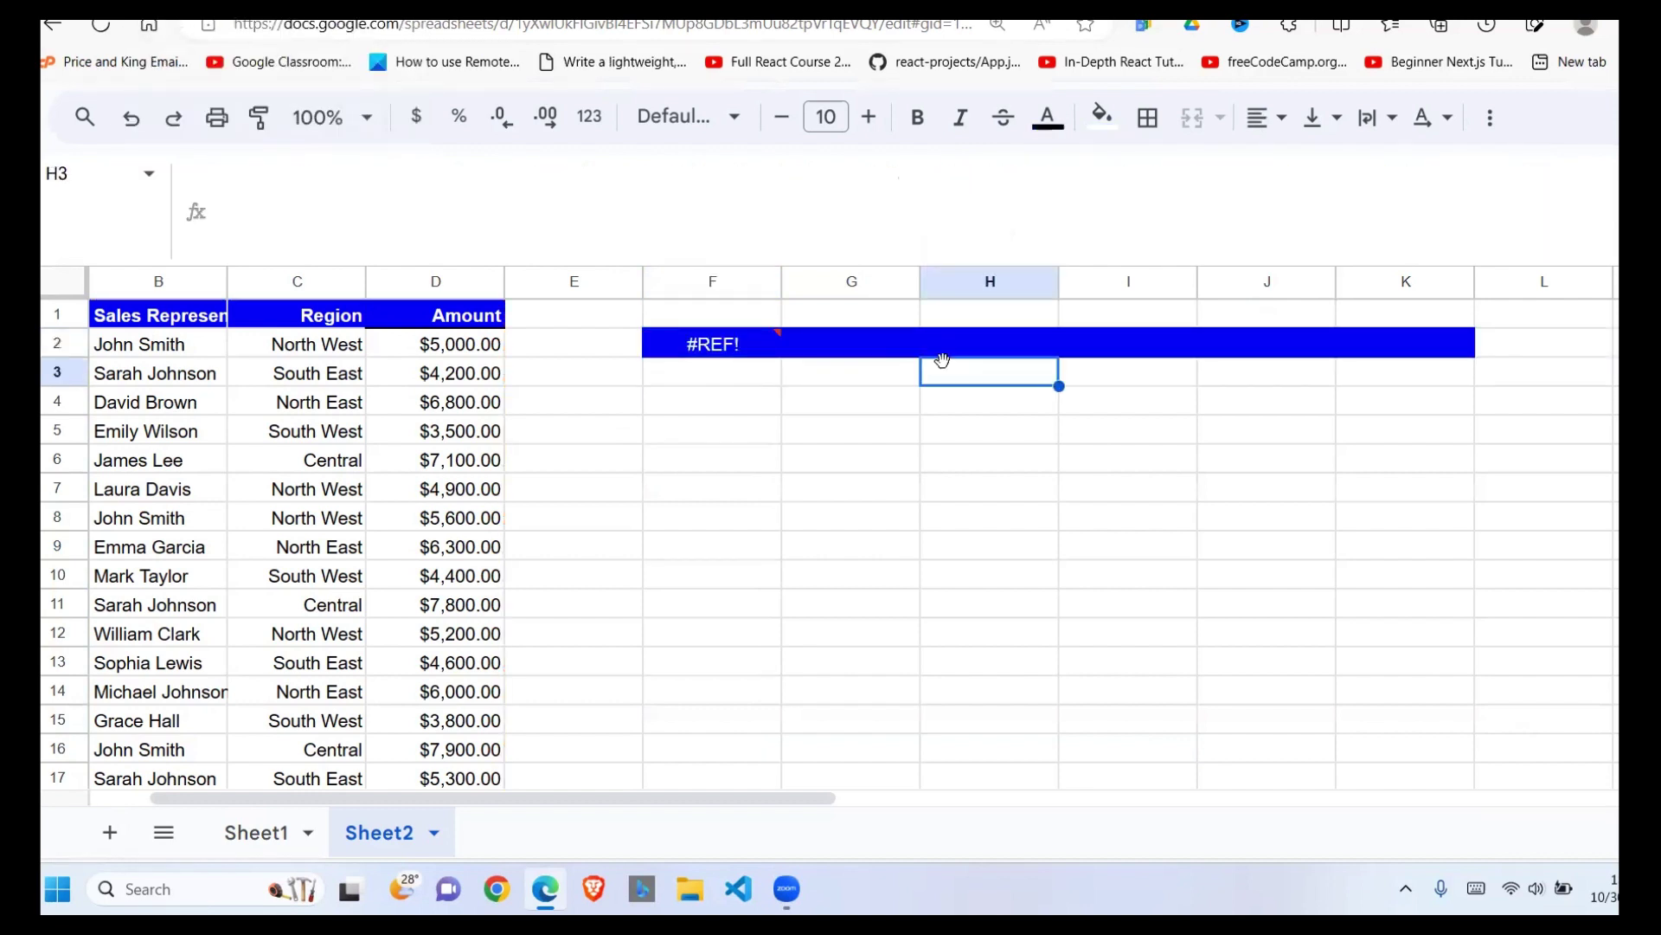
key("Right")
key("Right")
key("Right")
key("Right")
key("Right")
key("Right")
key("Right")
key("Right")
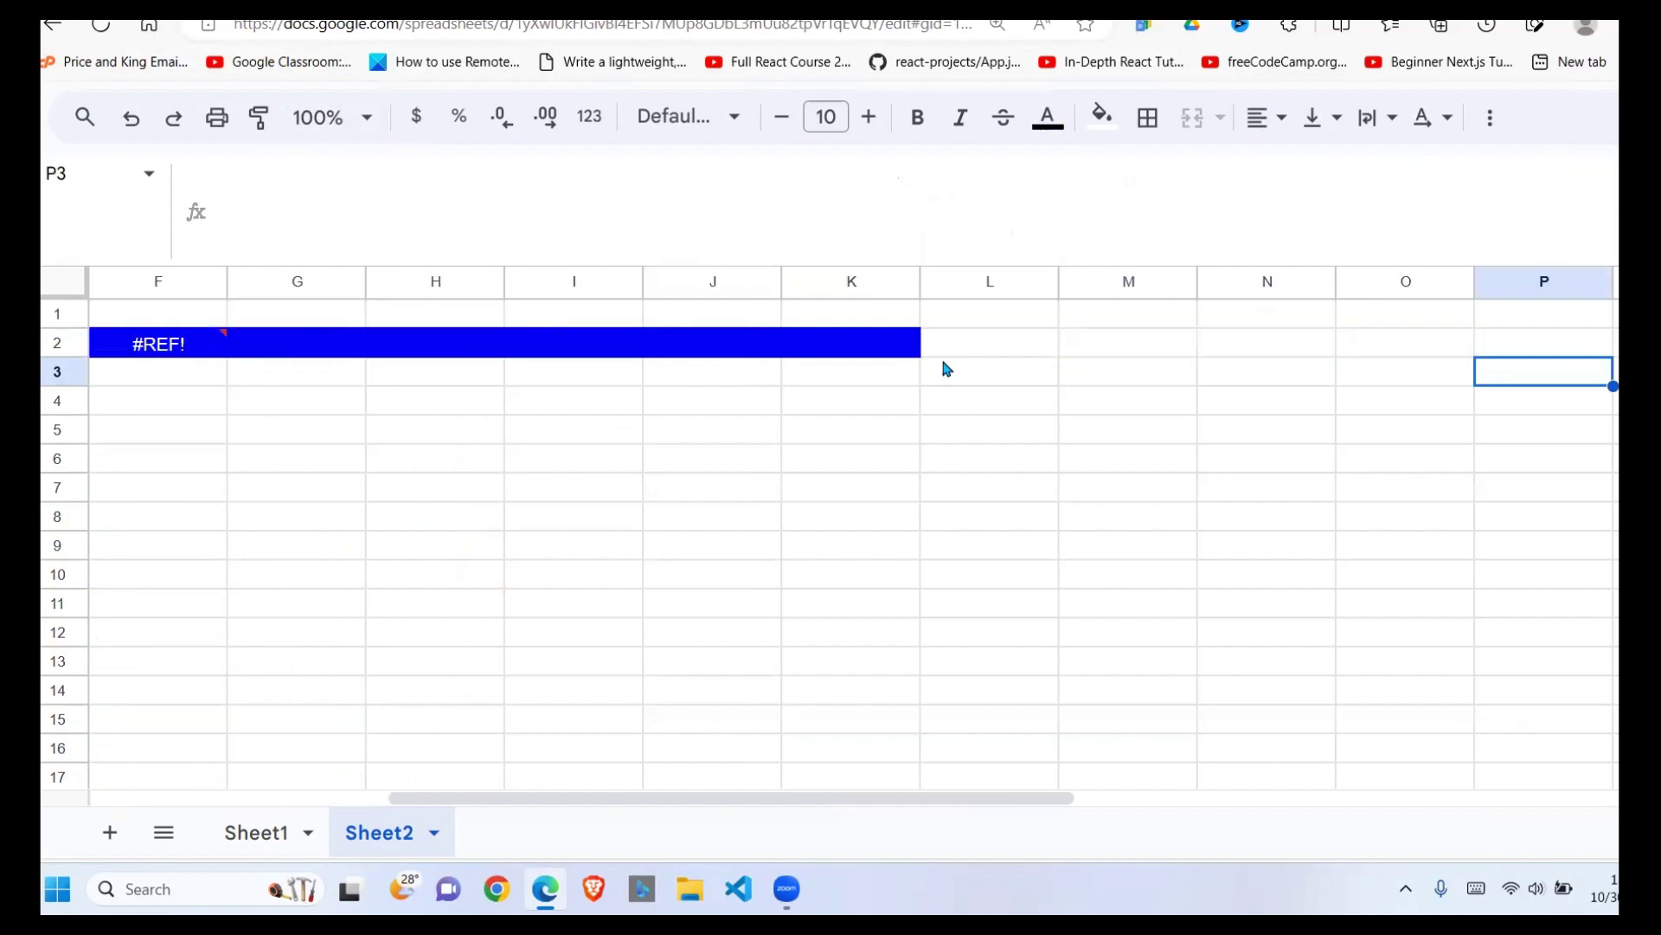
left_click(1271, 355)
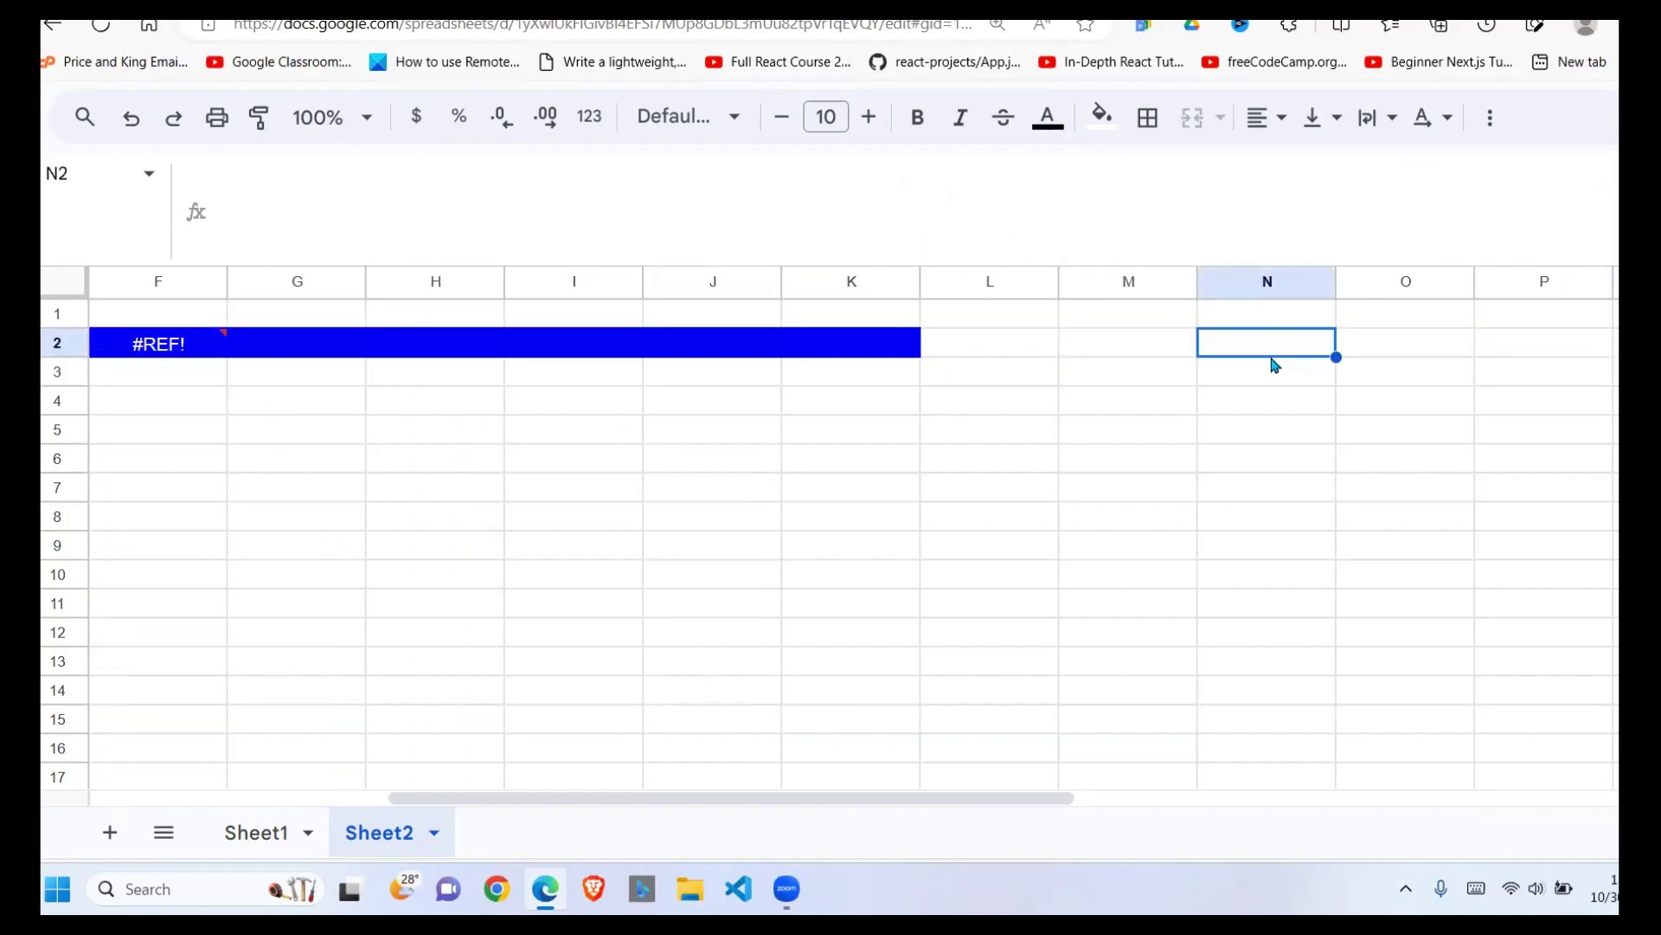
key("ctrl+v")
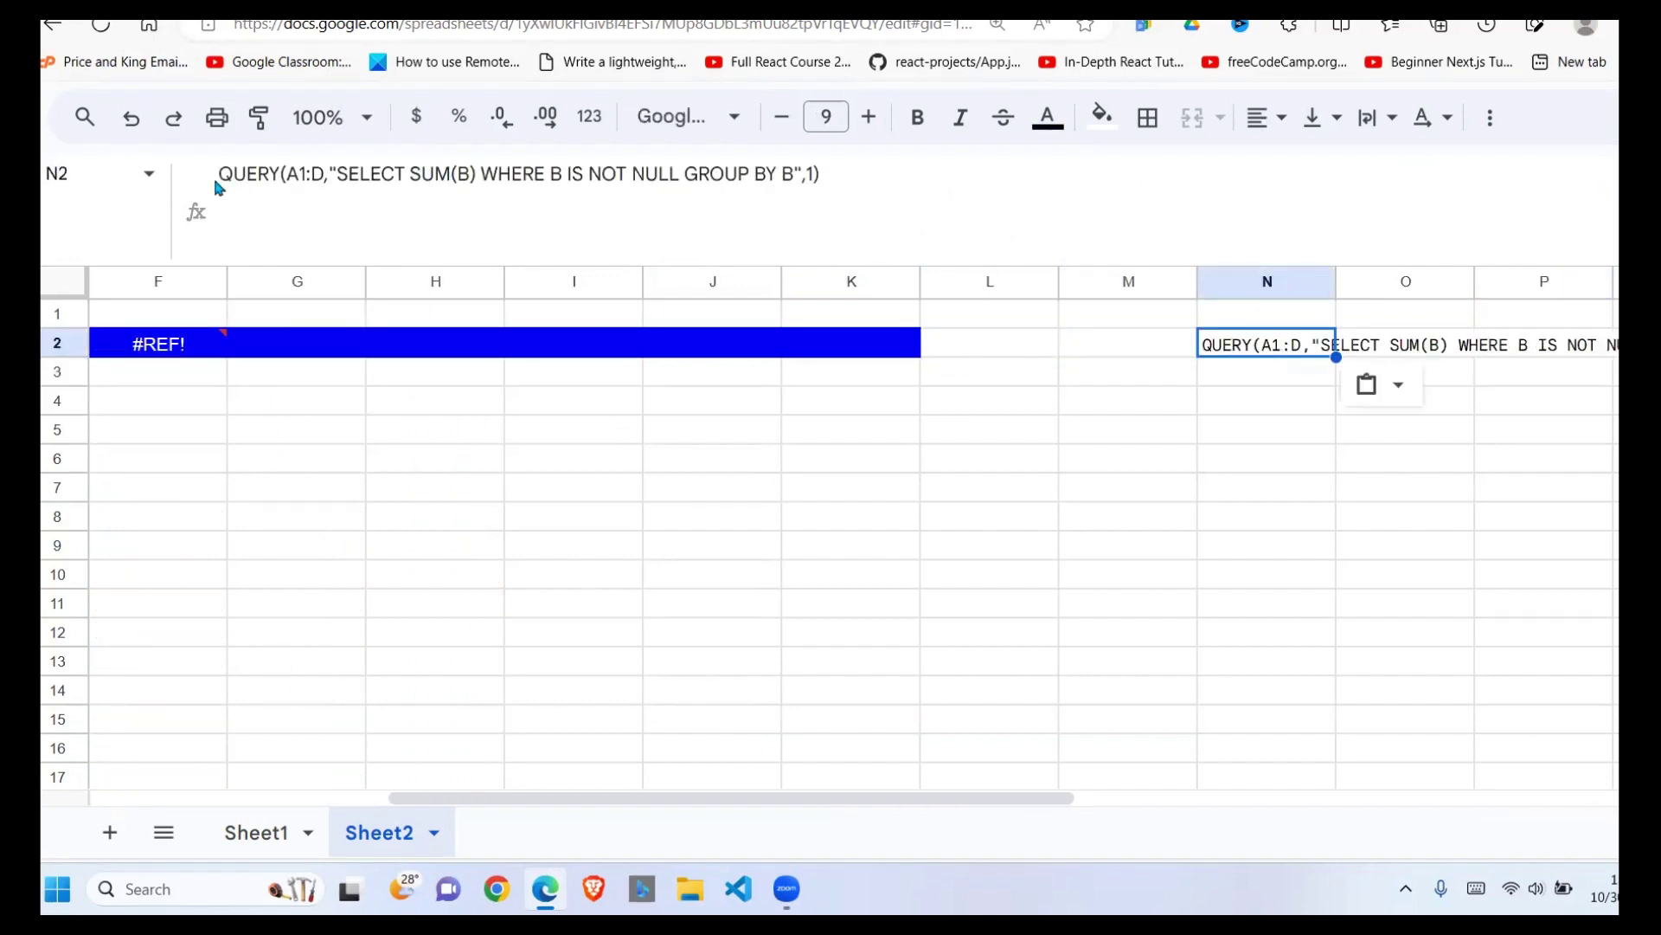
left_click(220, 174)
type("=")
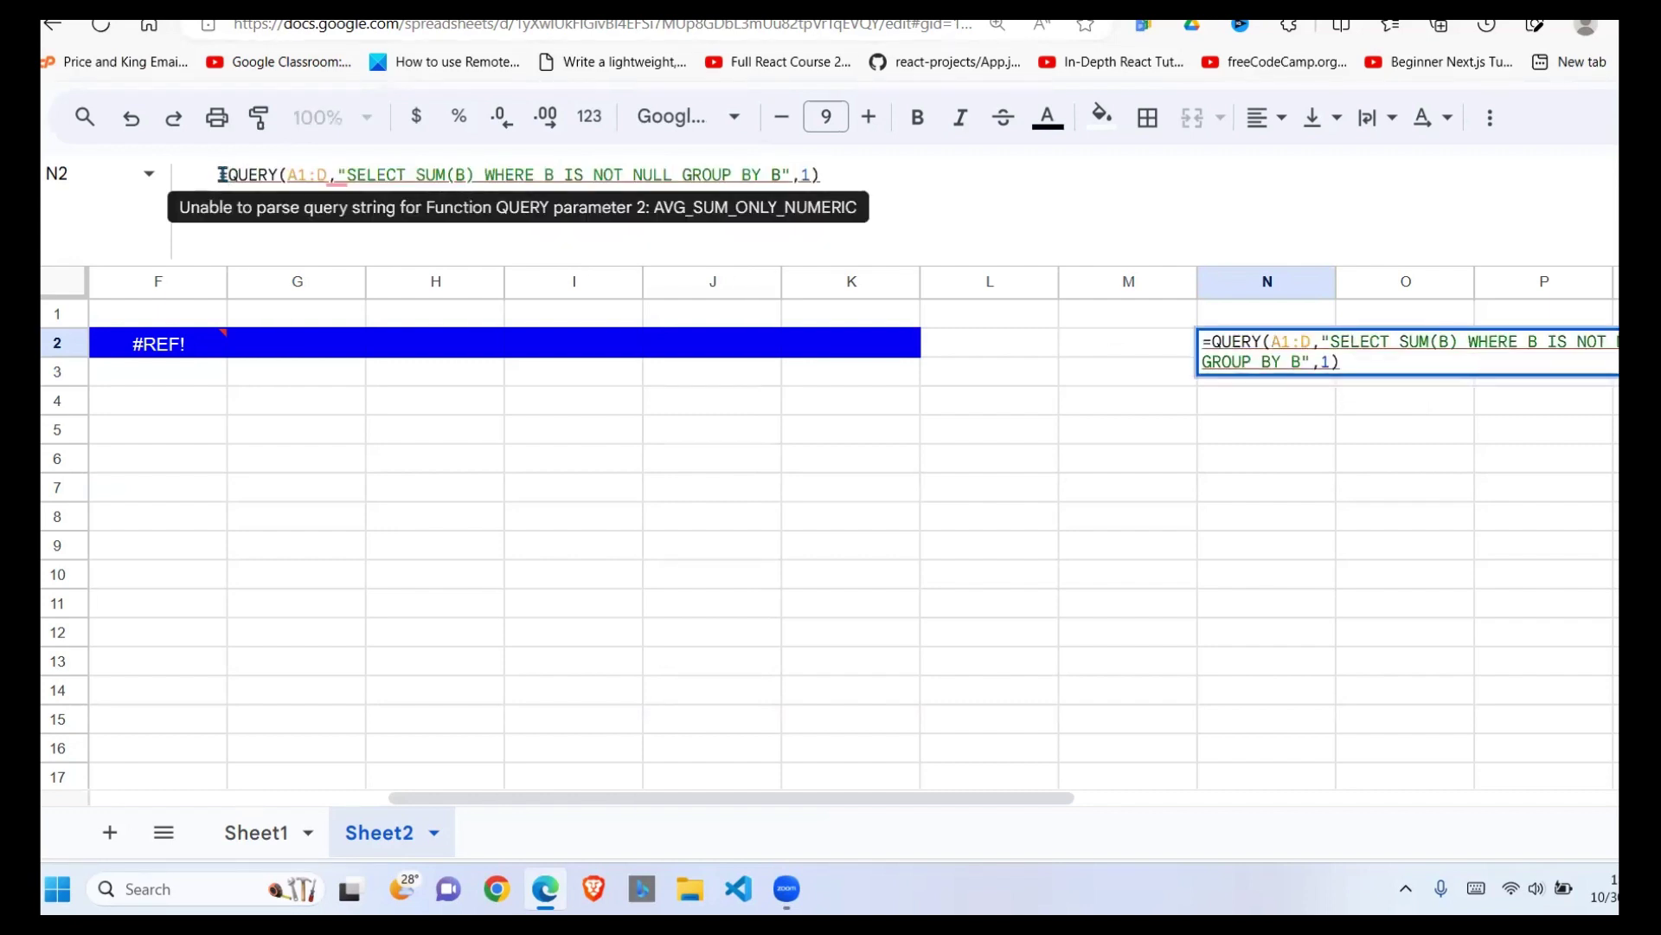
key("Return")
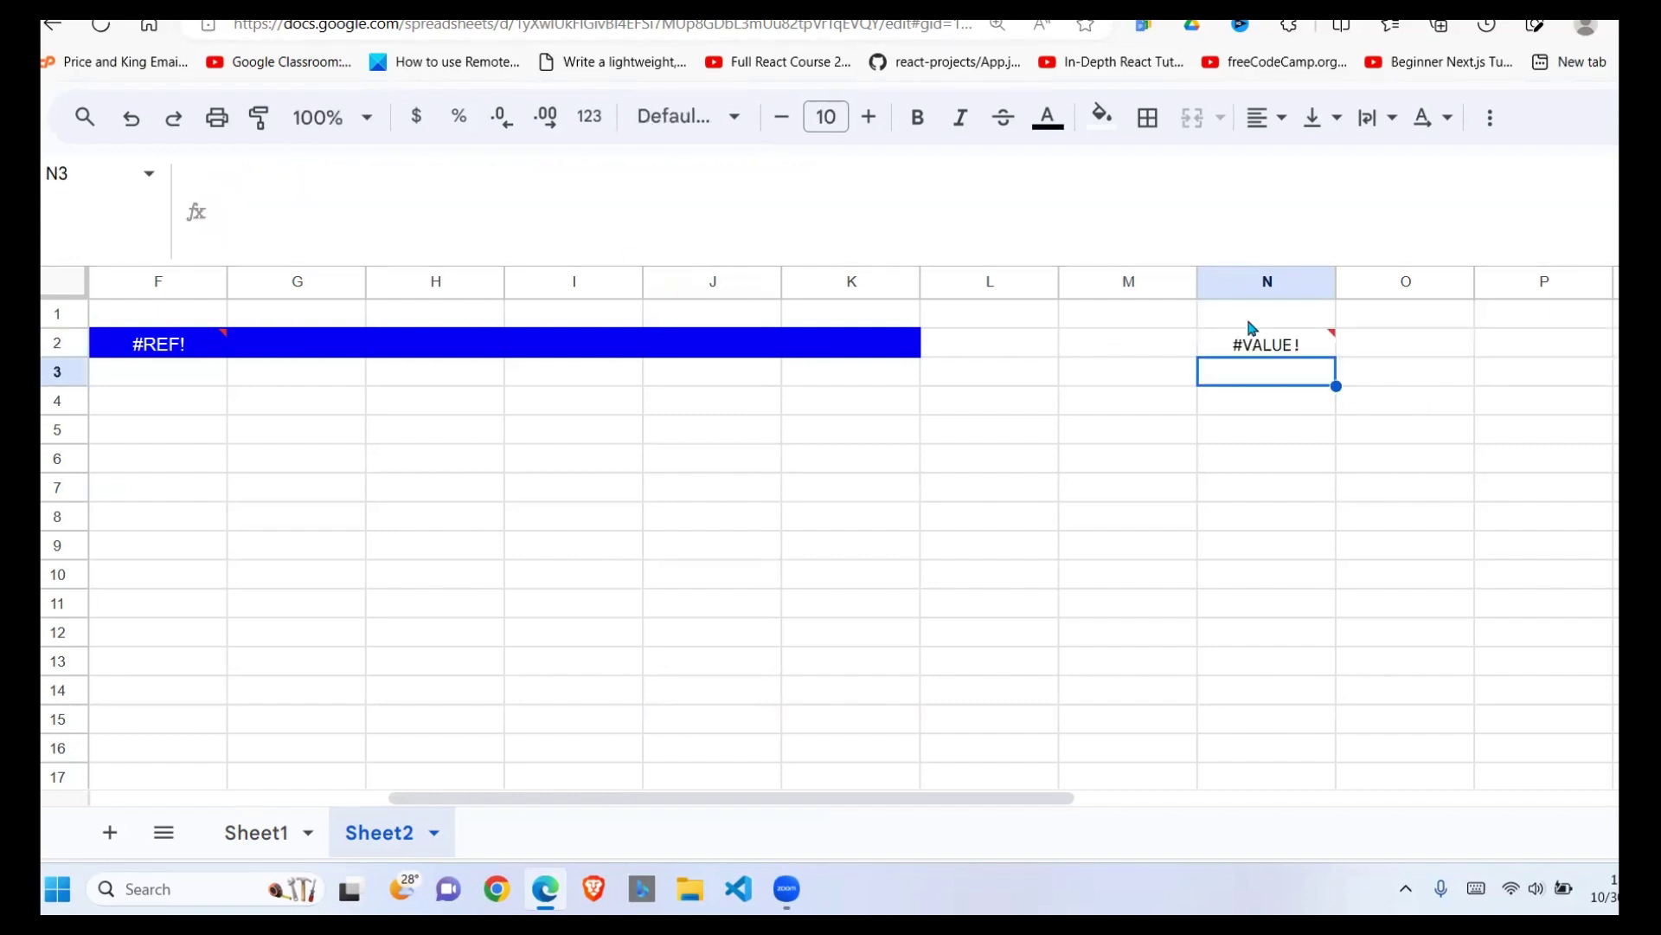
left_click(1291, 349)
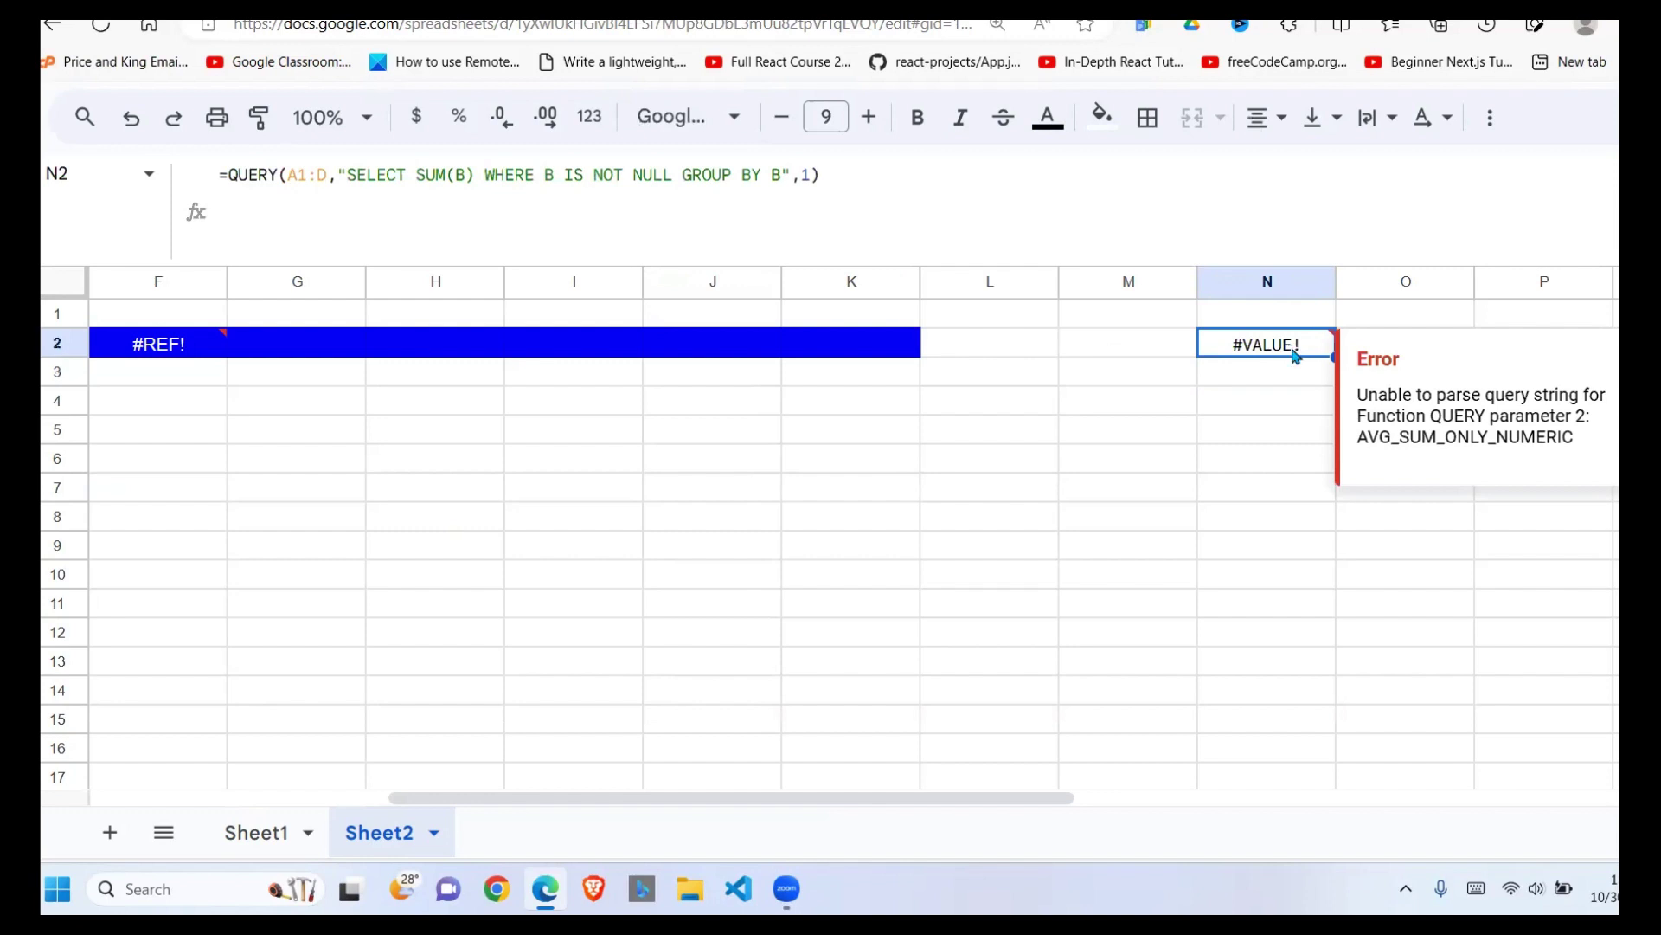
left_click(159, 343)
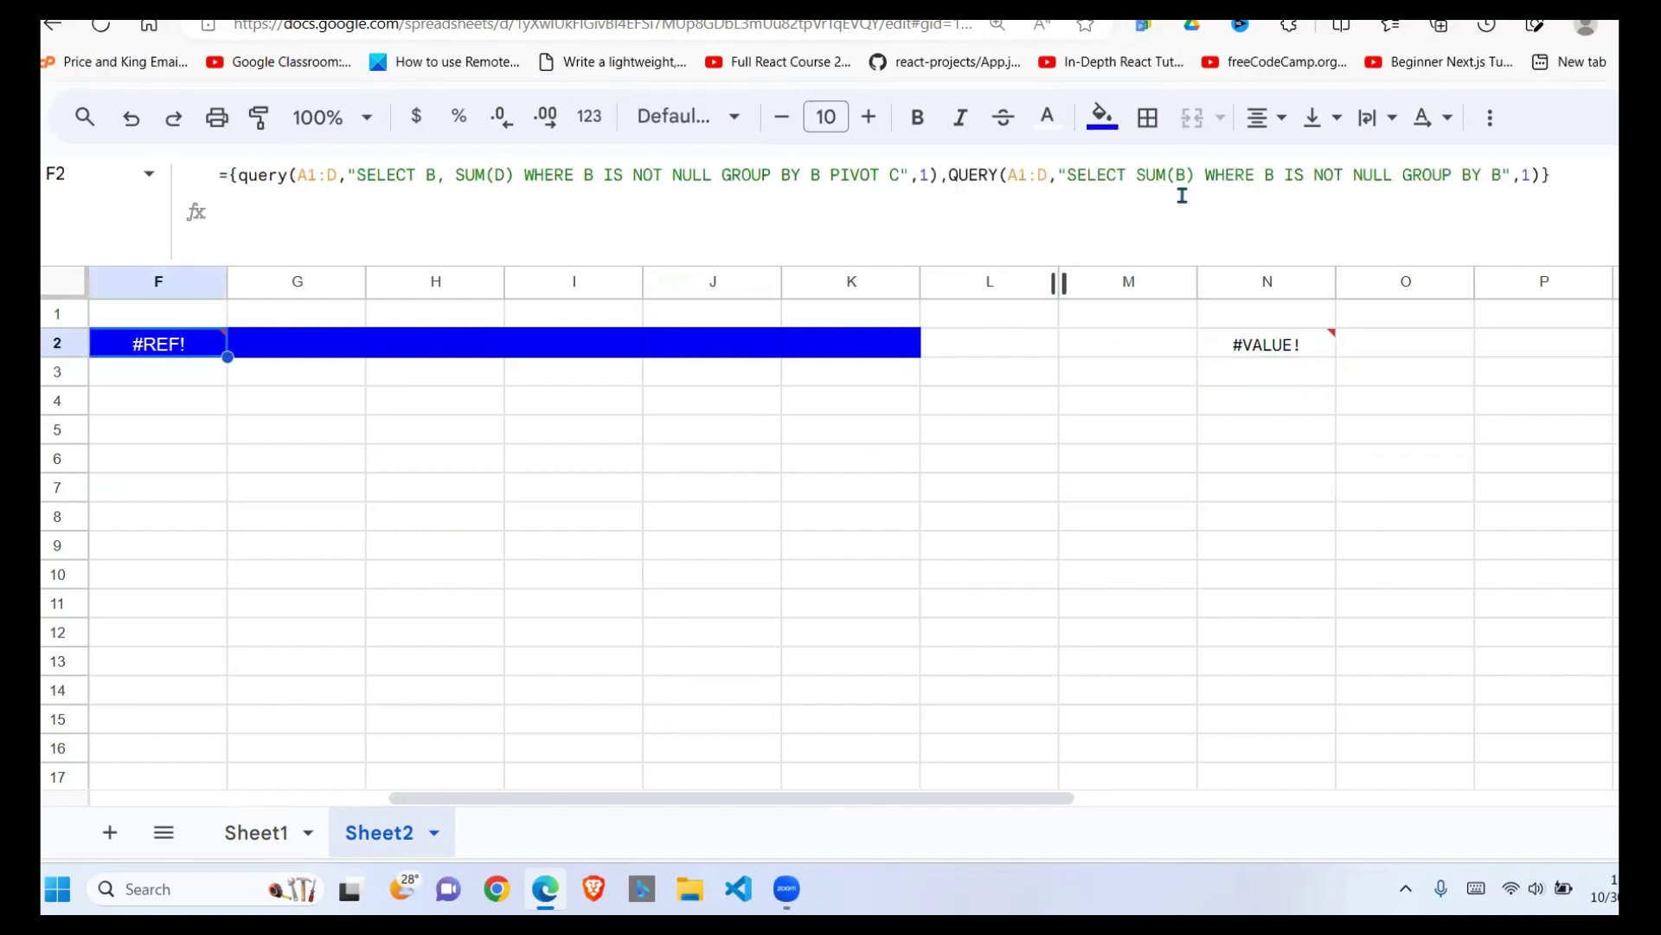
left_click_drag(971, 805, 676, 805)
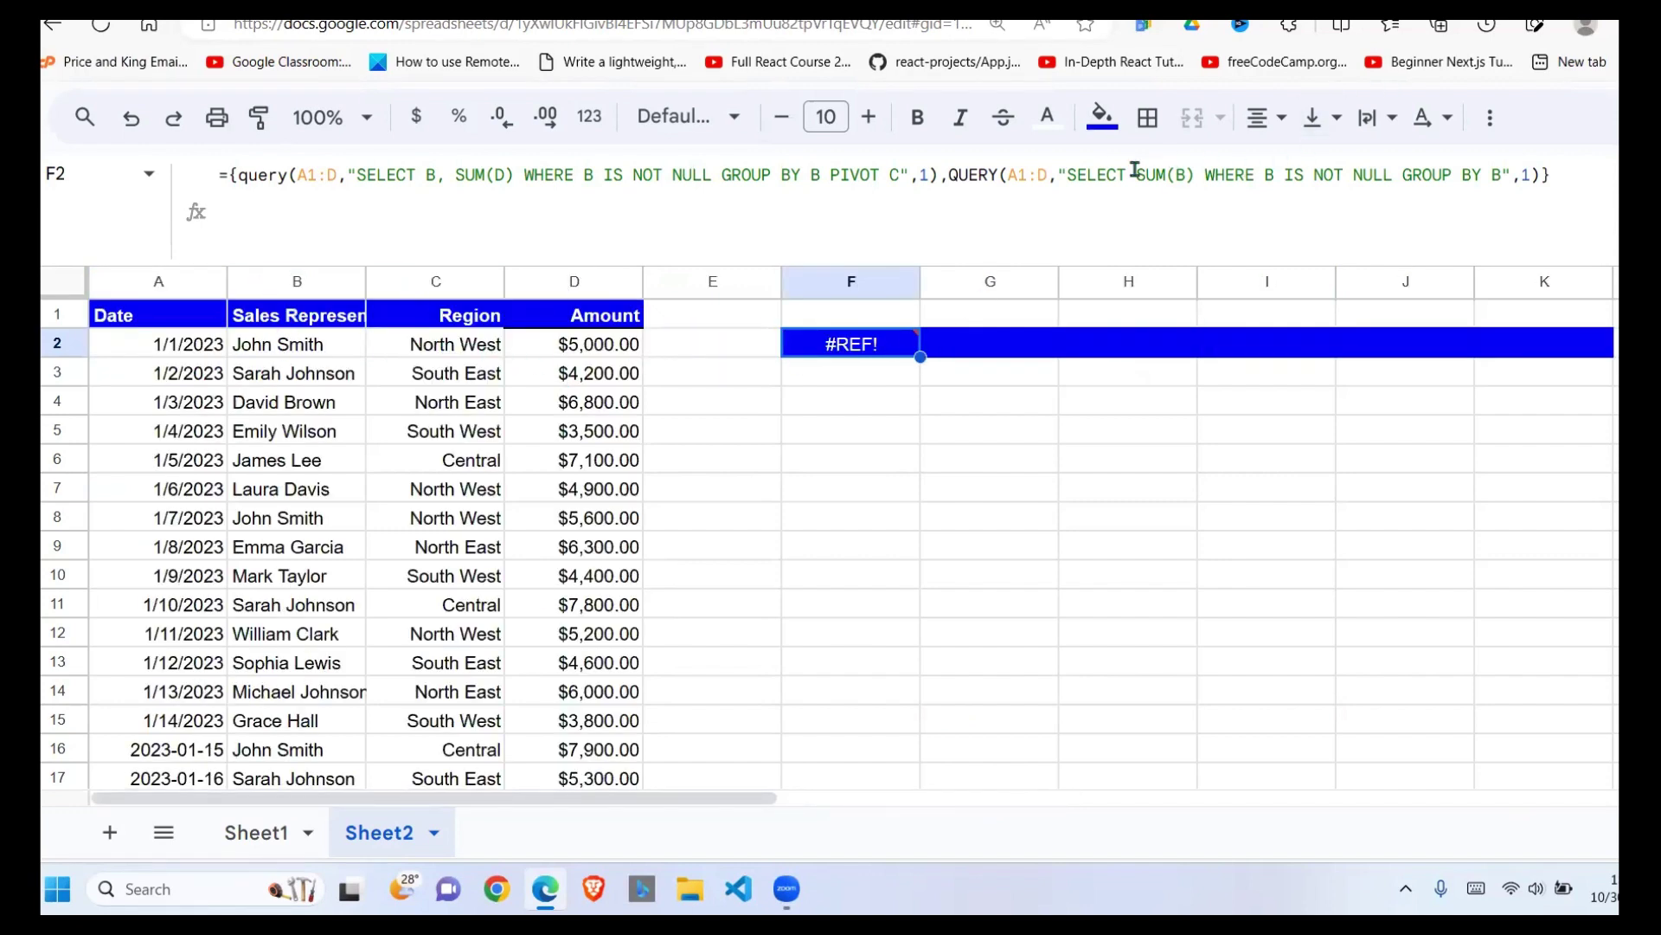
Change SUM(B) to SUM(D) in F2's second QUERY and commit the formula
left_click(1183, 177)
key("BackSpace")
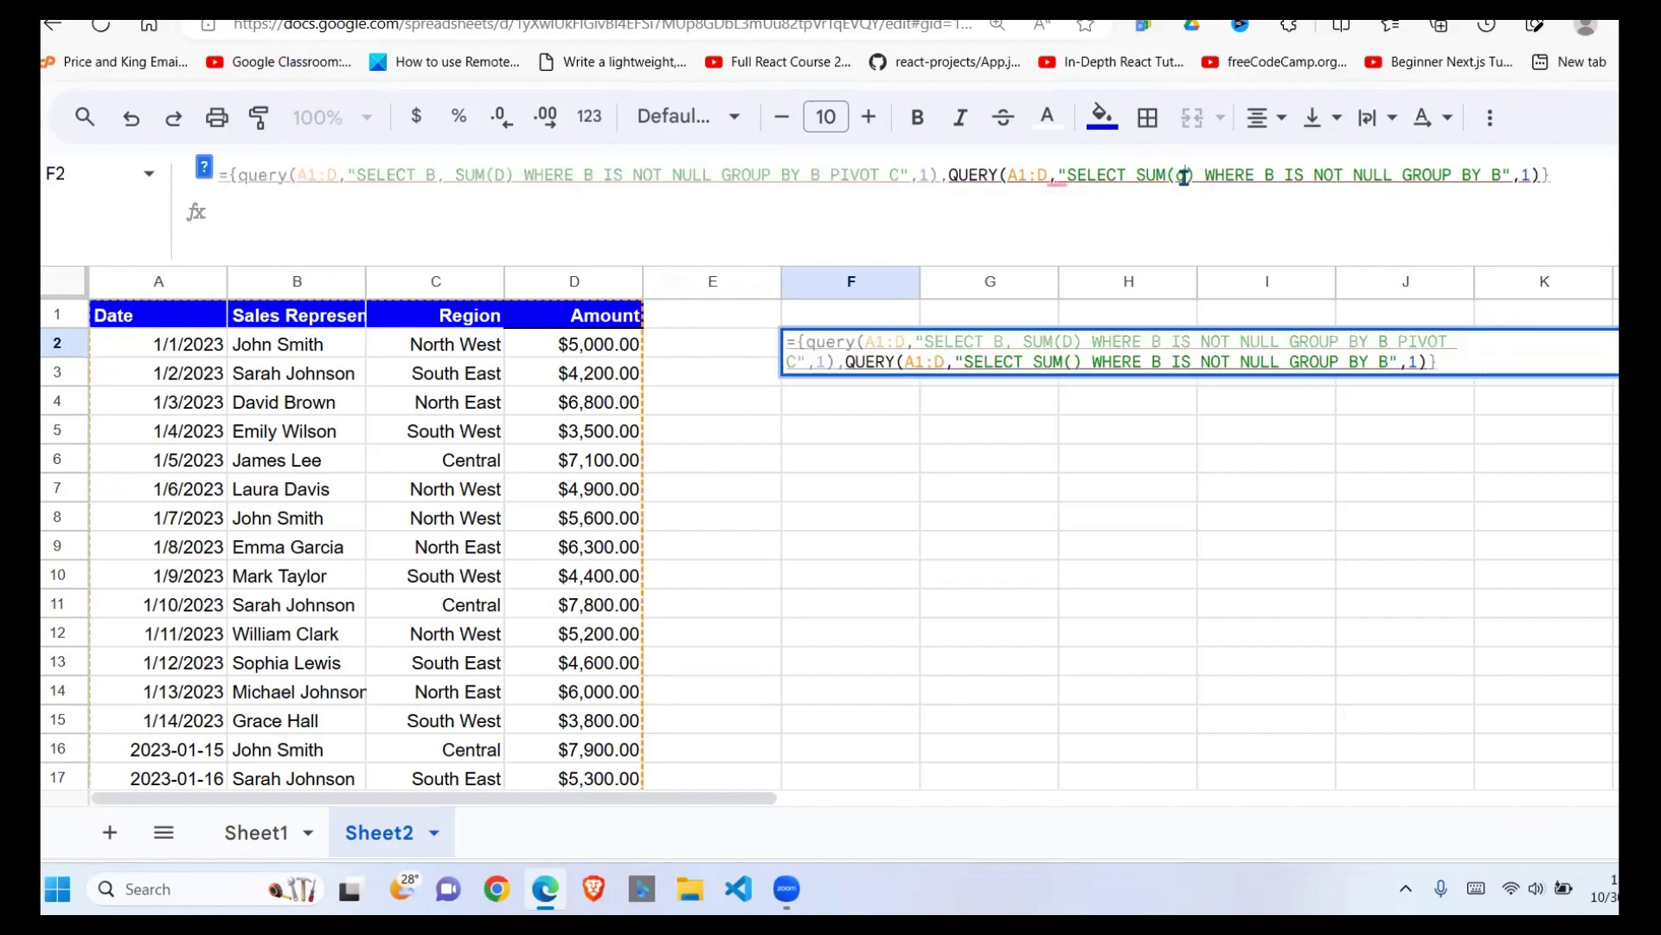
type("d")
key("BackSpace")
type("D")
key("Return")
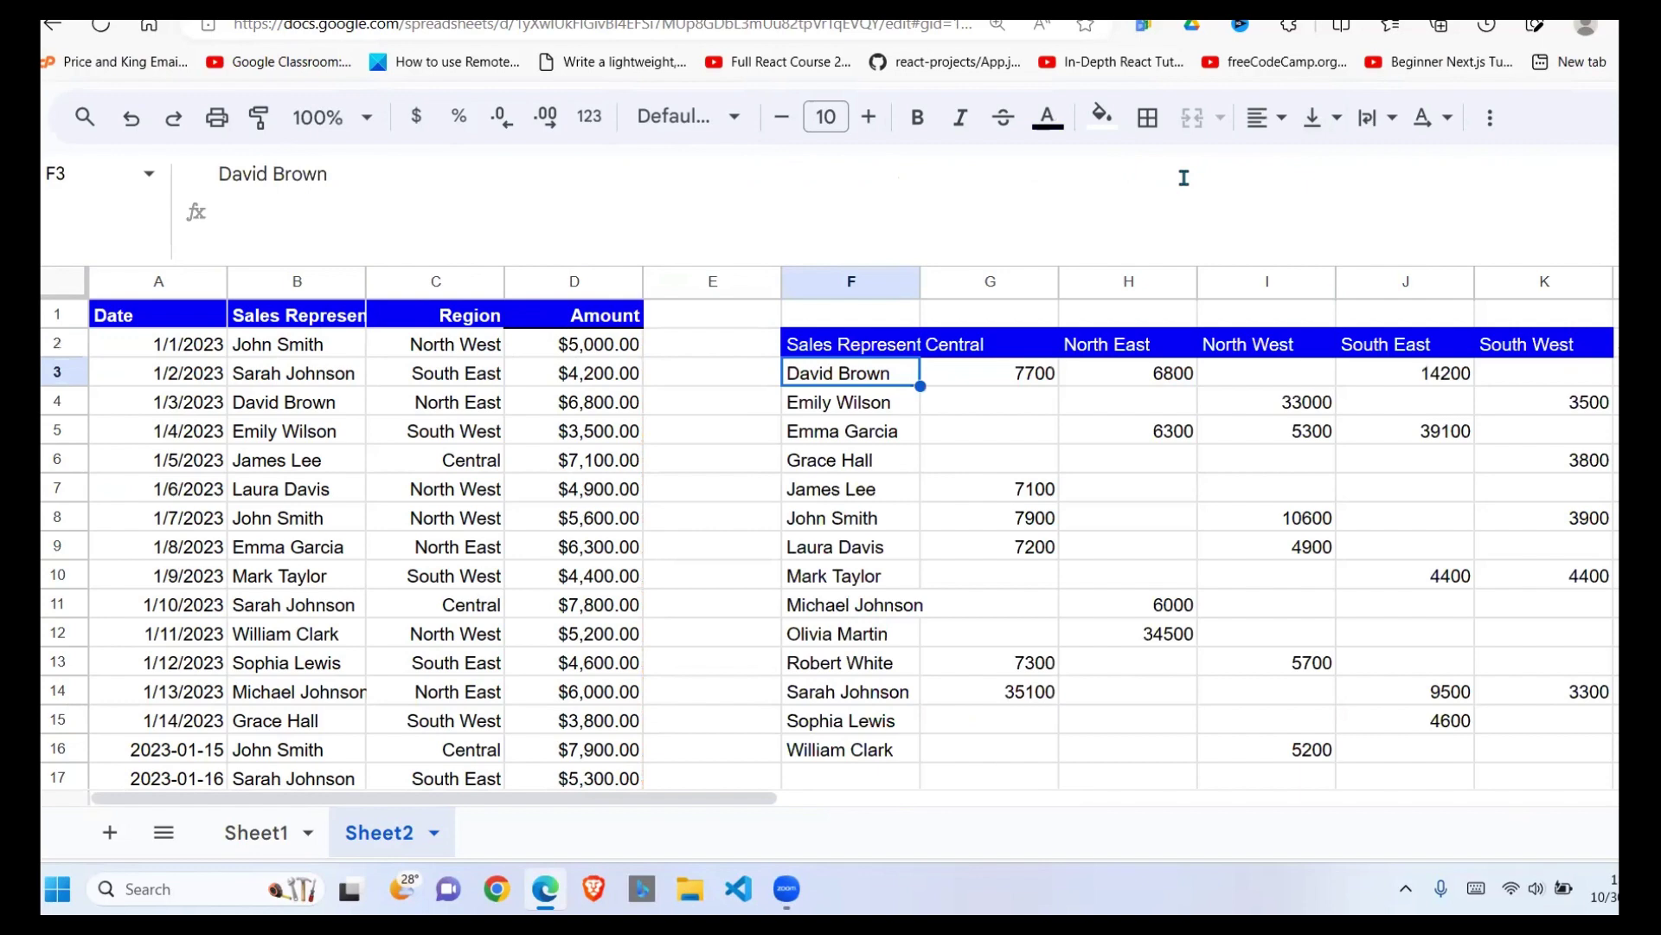
Compare the new sum Amount column L with Sheet1's Total, then reselect SUM(D) in F2
left_click(971, 432)
left_click(842, 345)
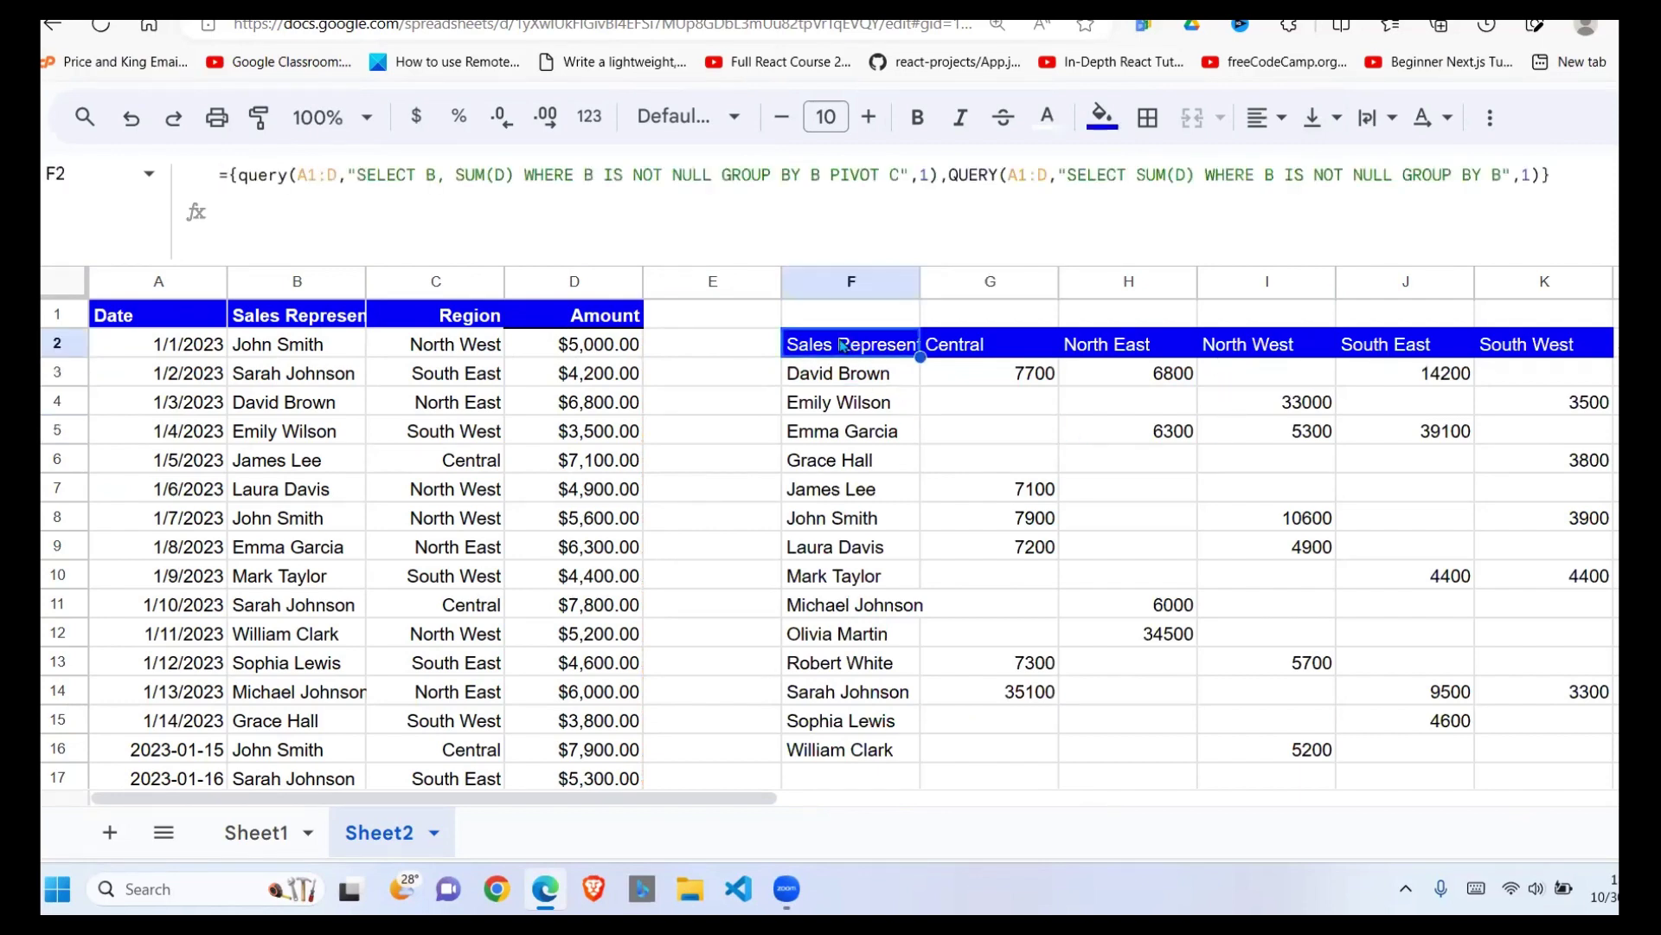
key("Right")
key("Right")
key("Right")
key("Right")
key("Right")
key("Right")
key("Right")
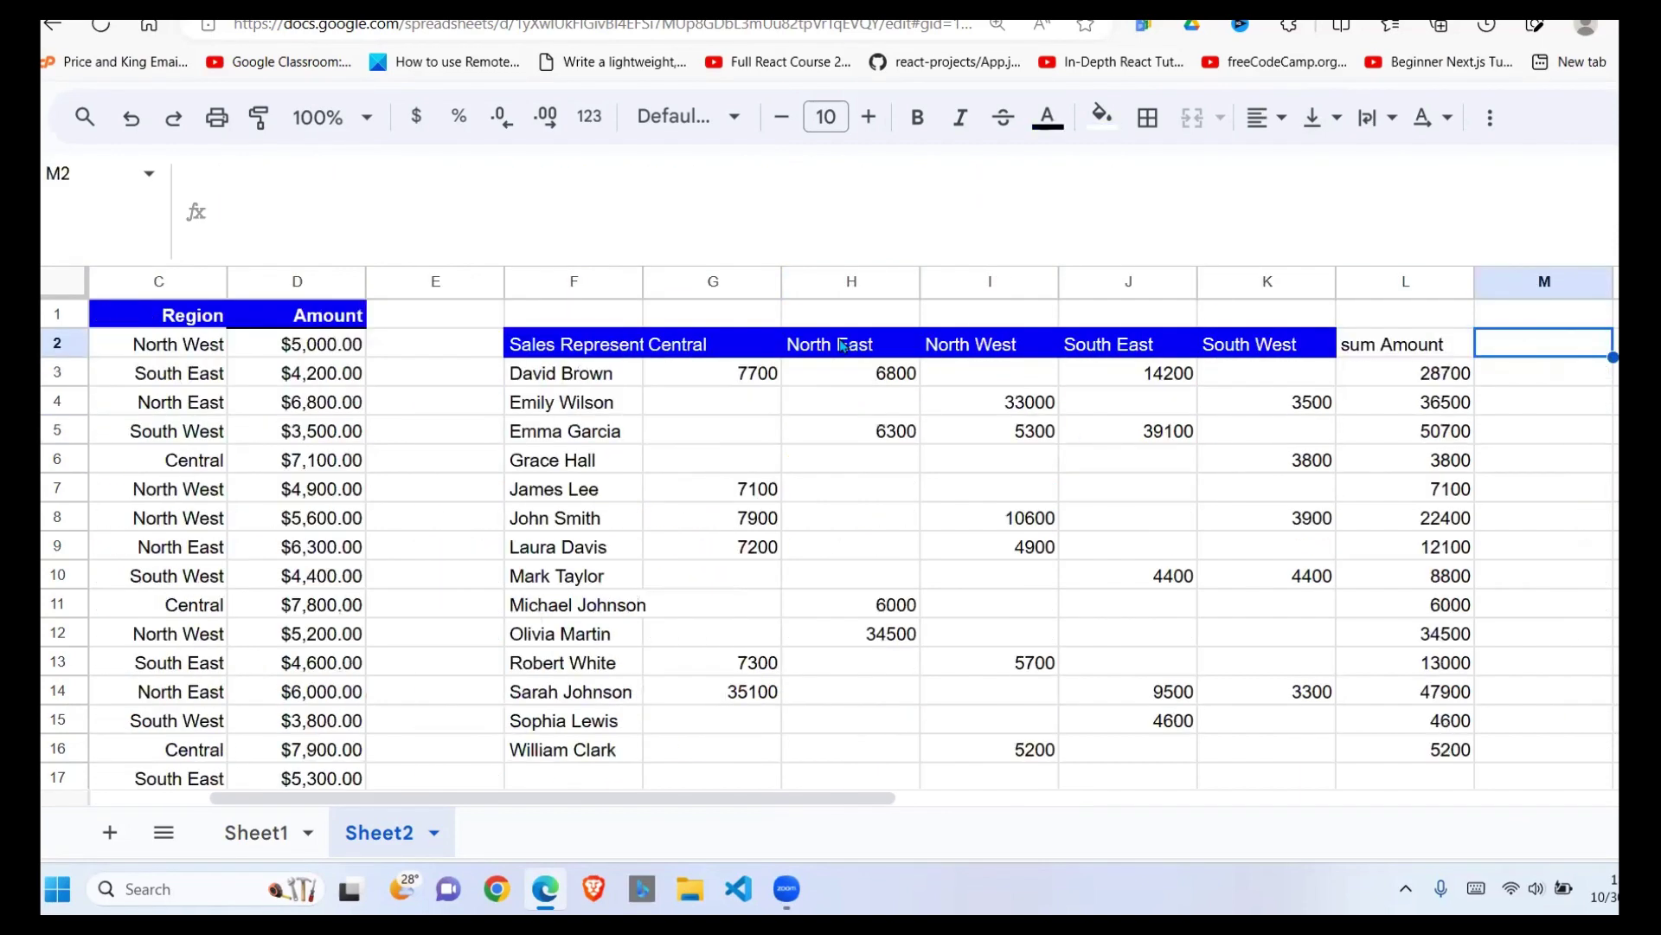
left_click(1424, 351)
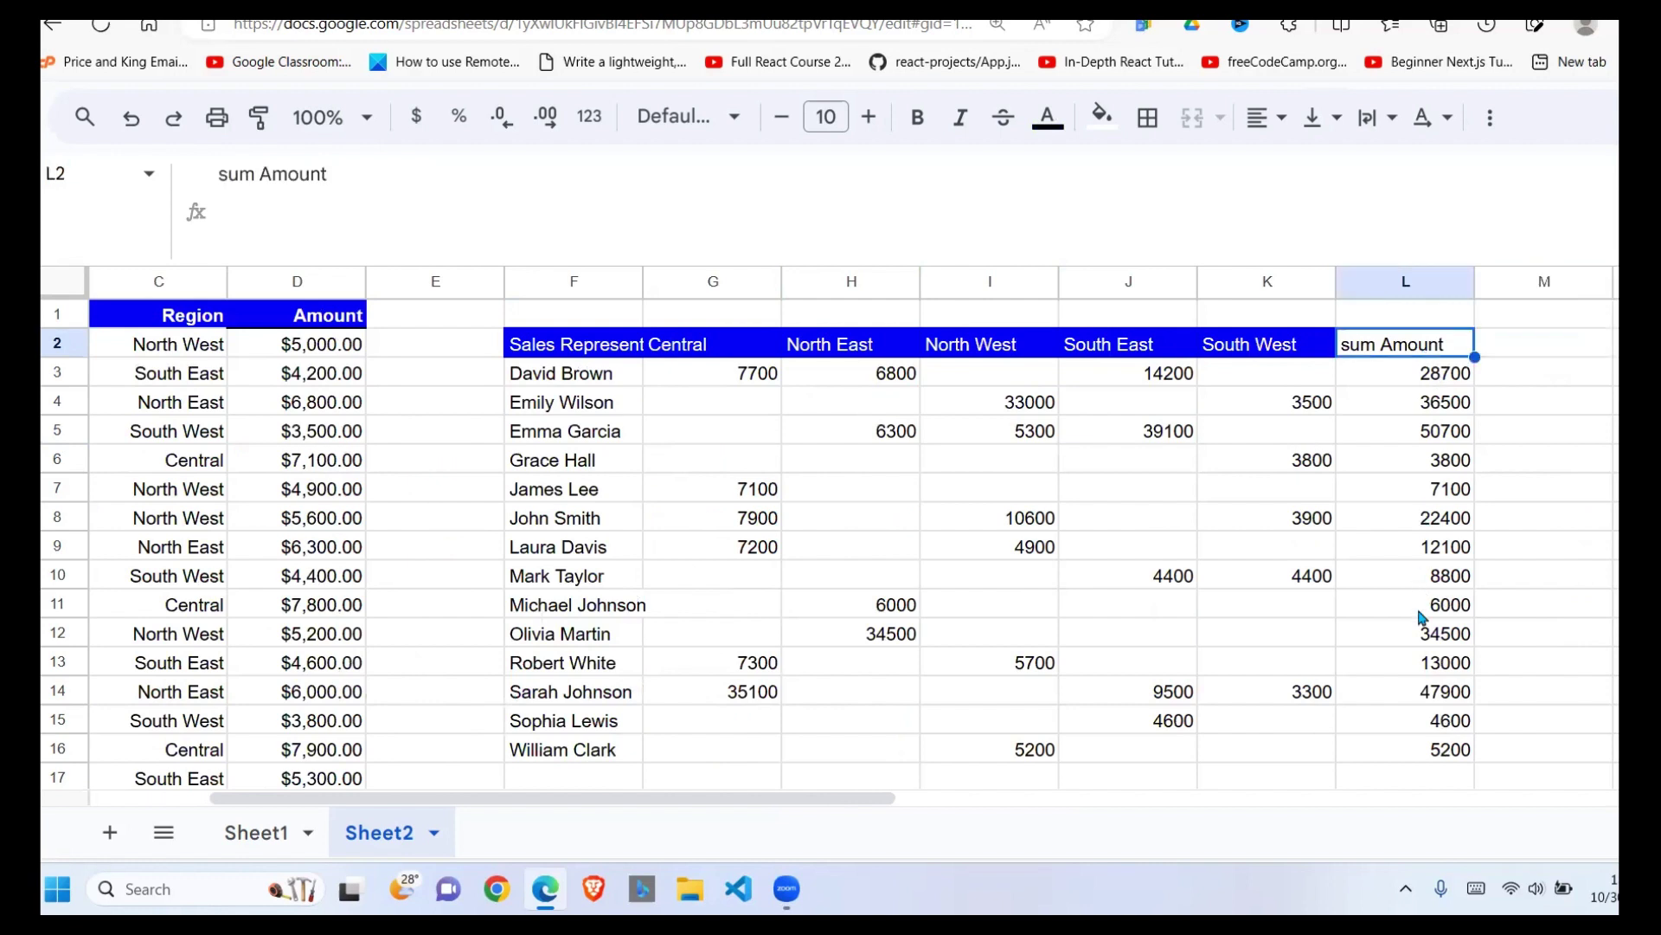
left_click(1422, 611)
left_click(263, 833)
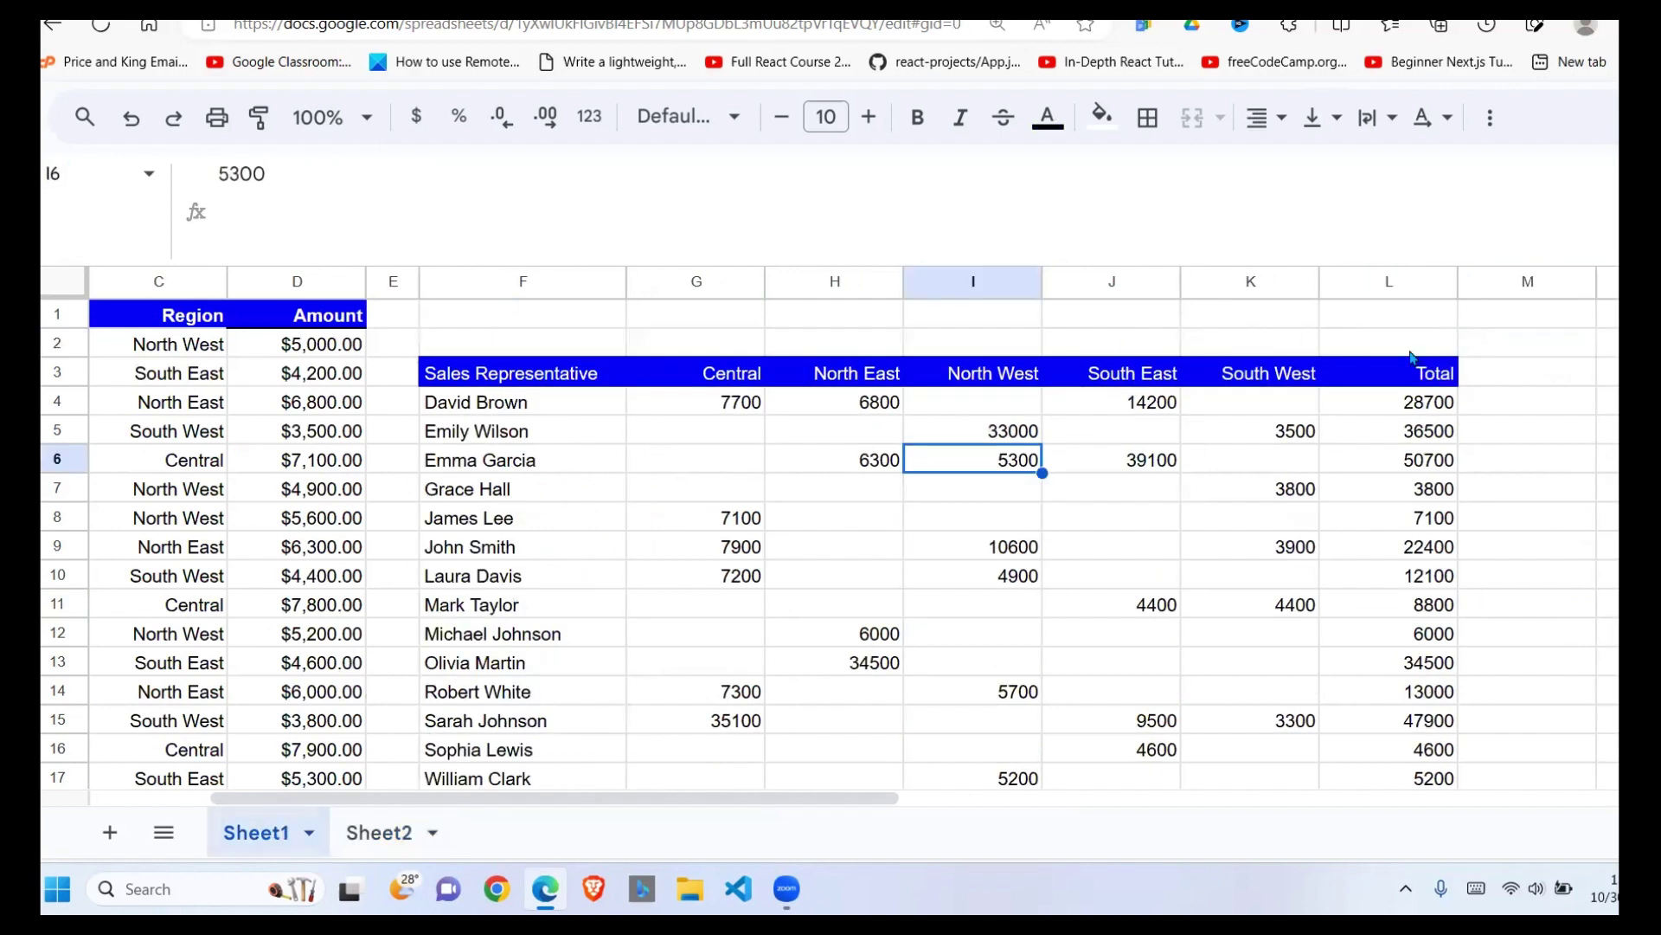
left_click(1414, 379)
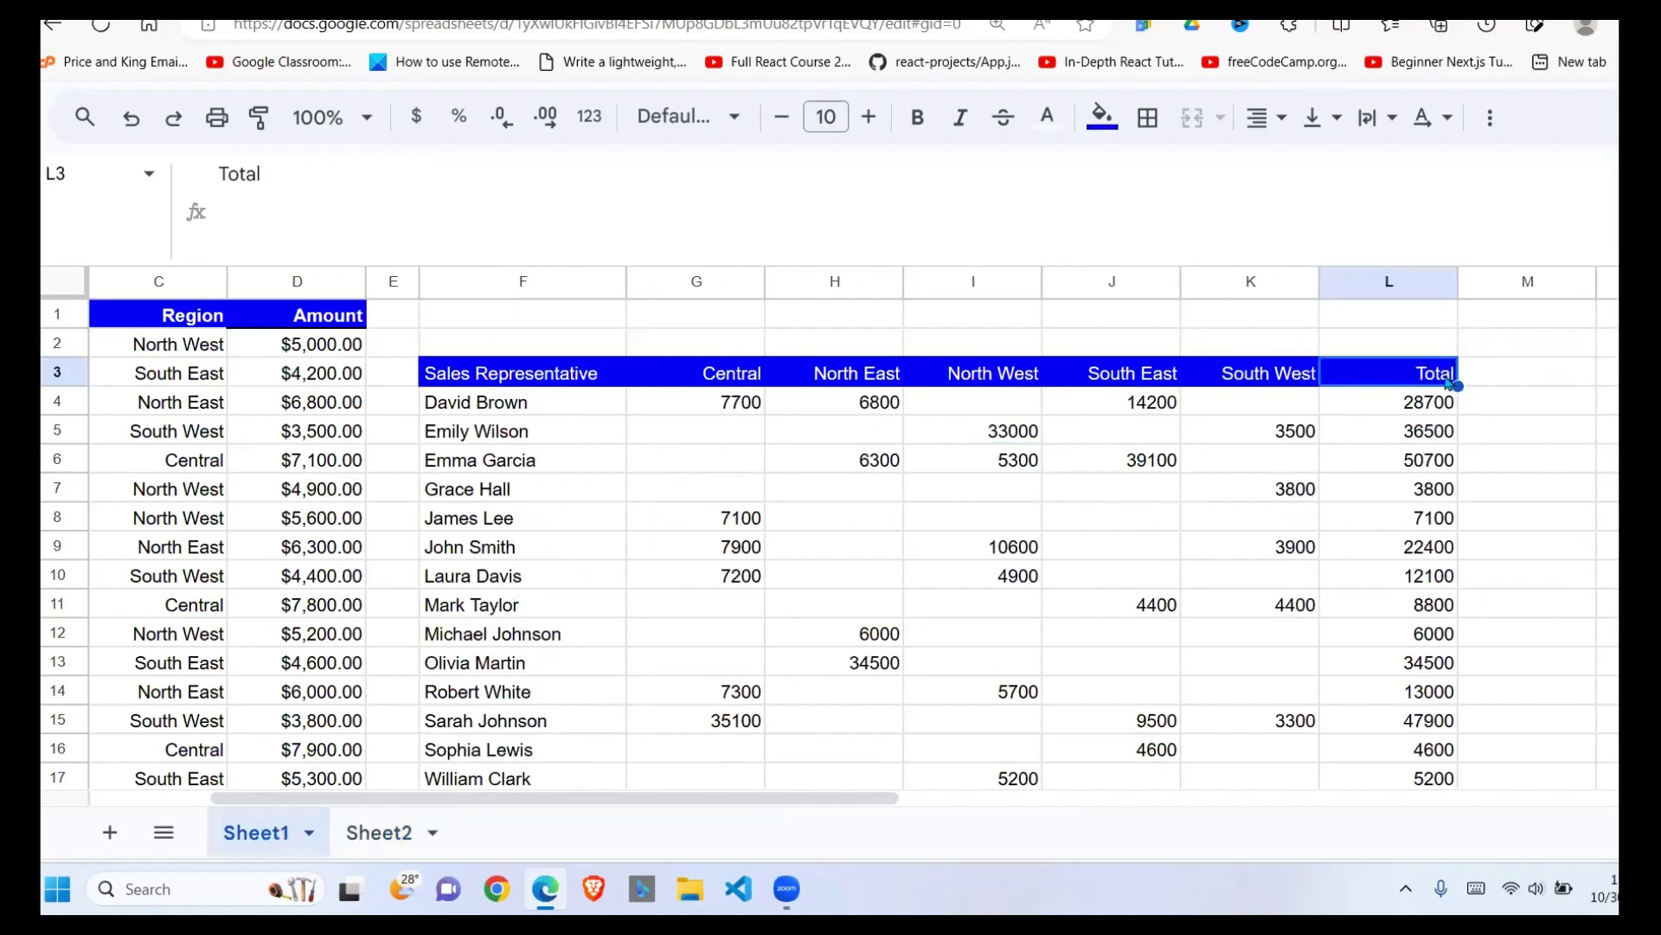
left_click(407, 832)
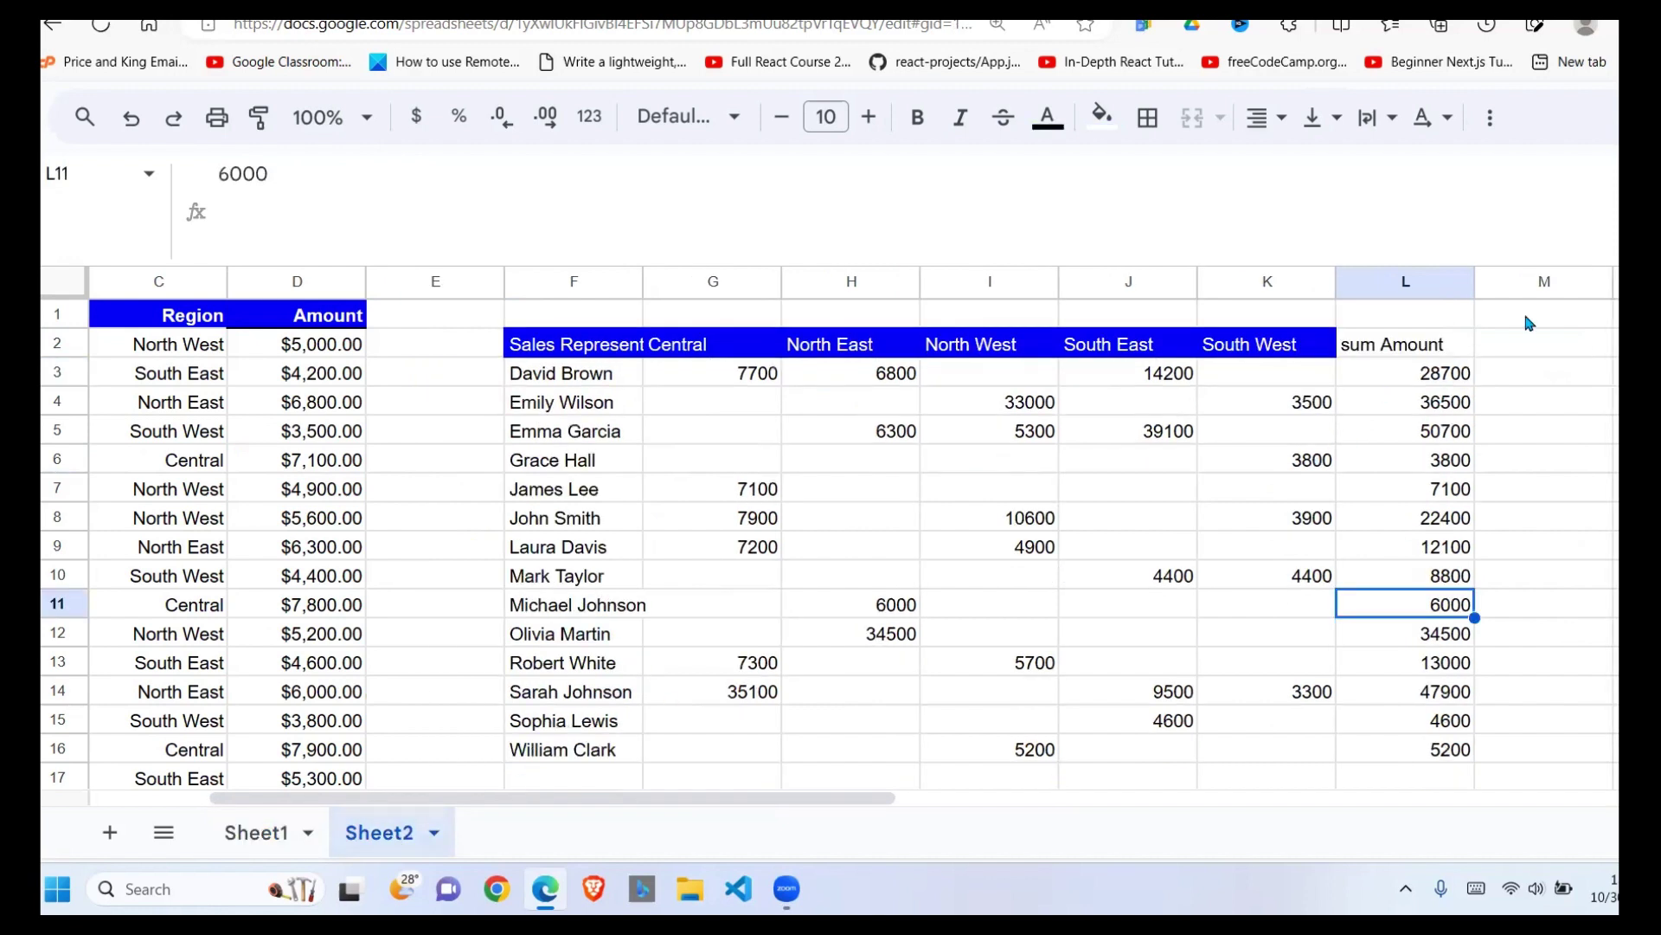
left_click(1457, 353)
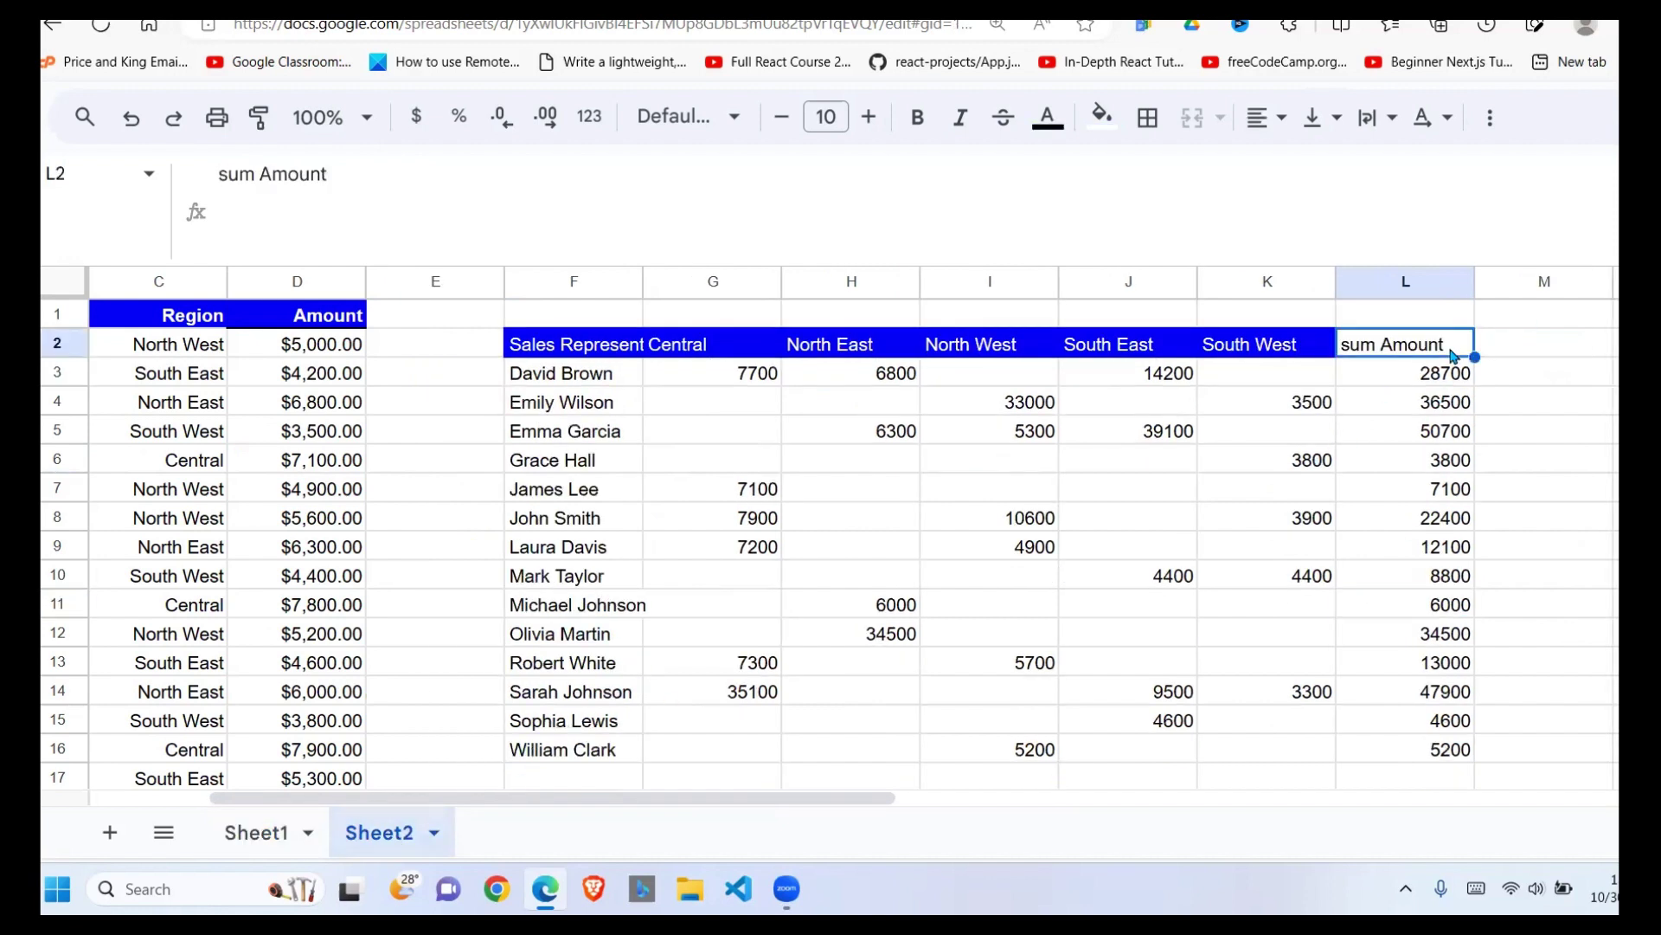
left_click(625, 349)
left_click_drag(1195, 174, 1141, 174)
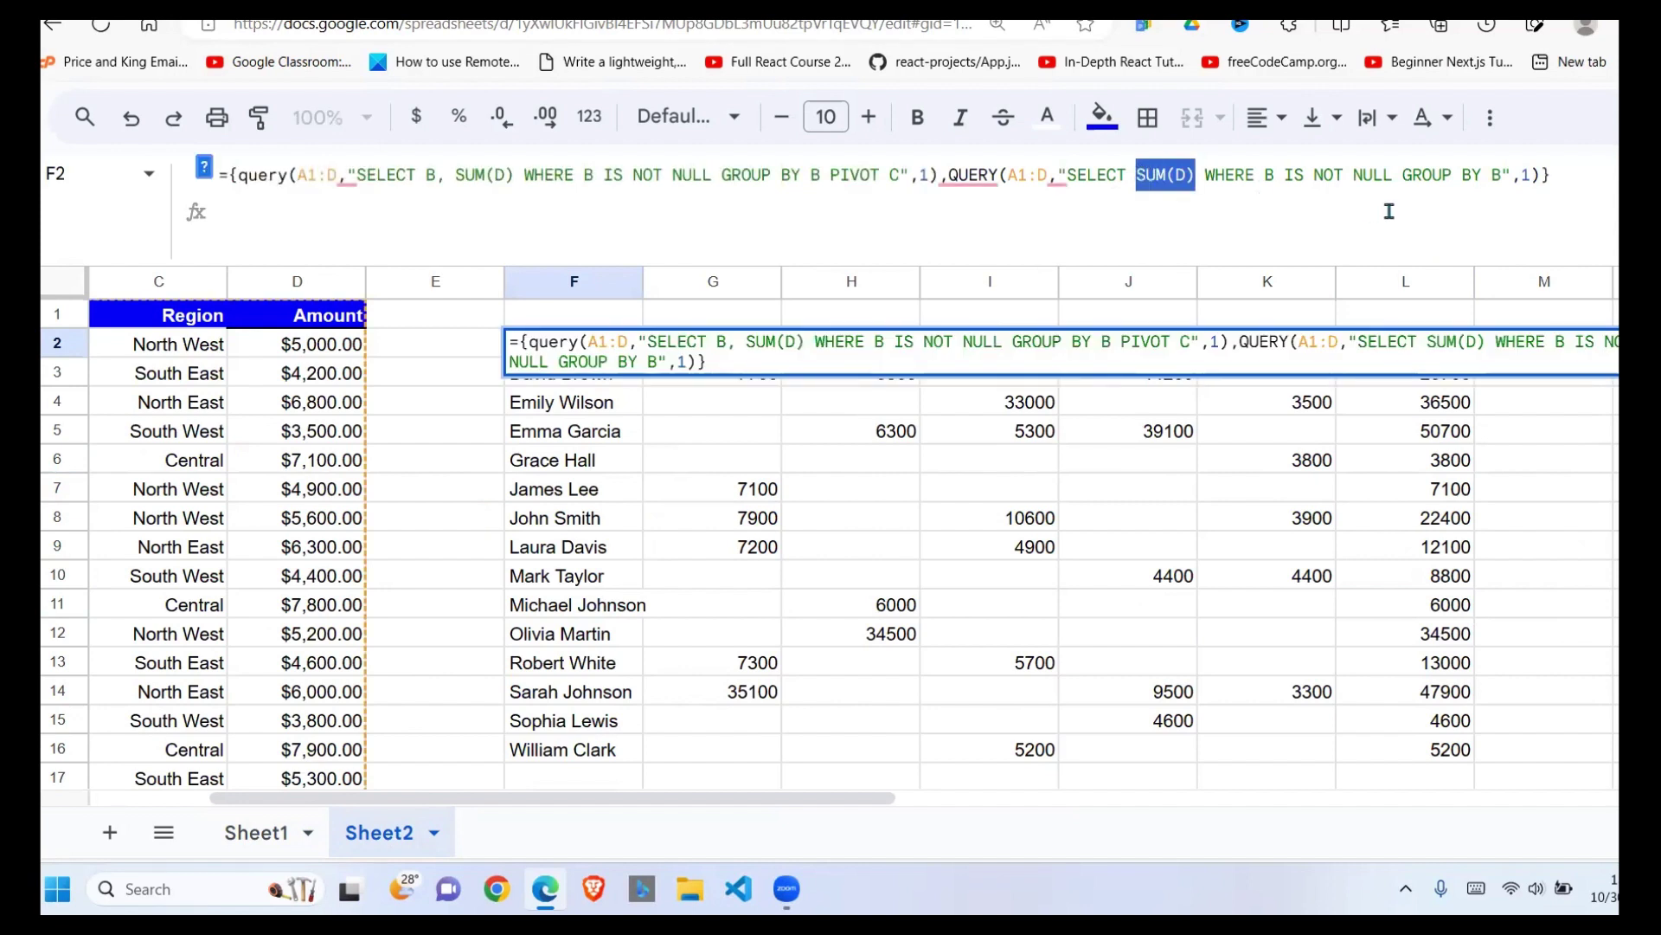
Append a SUM(D) query labelled 'Total' to the F2 pivot formula and check the Total column
left_click(1508, 175)
type("LABEL")
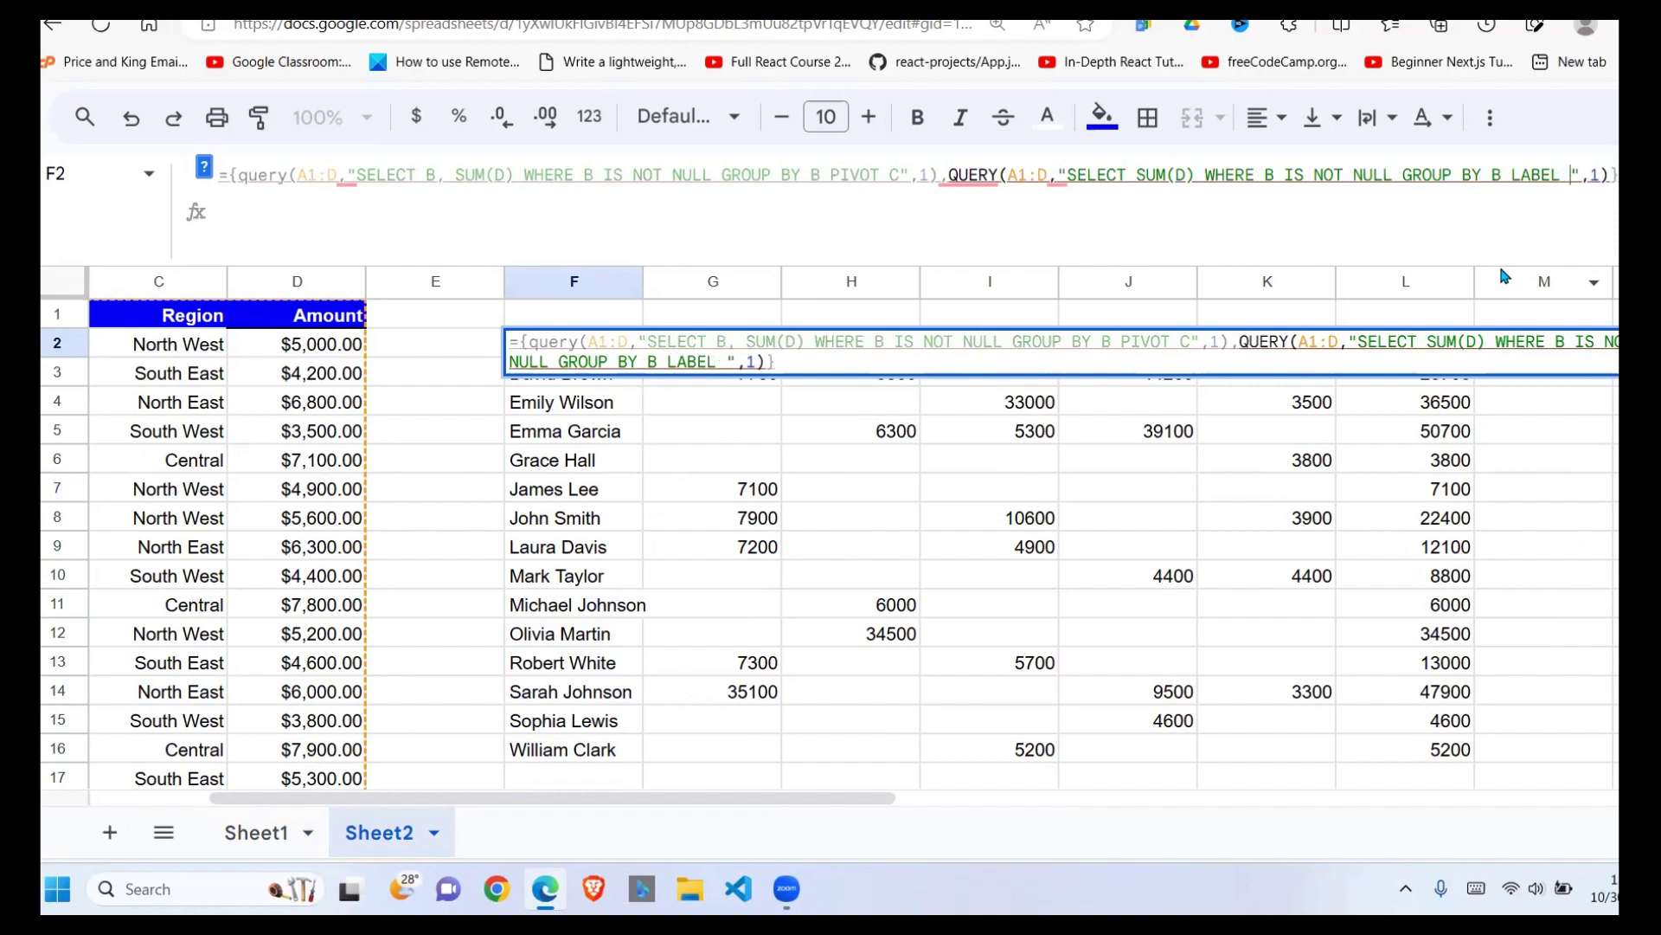
type(" SUM(D)")
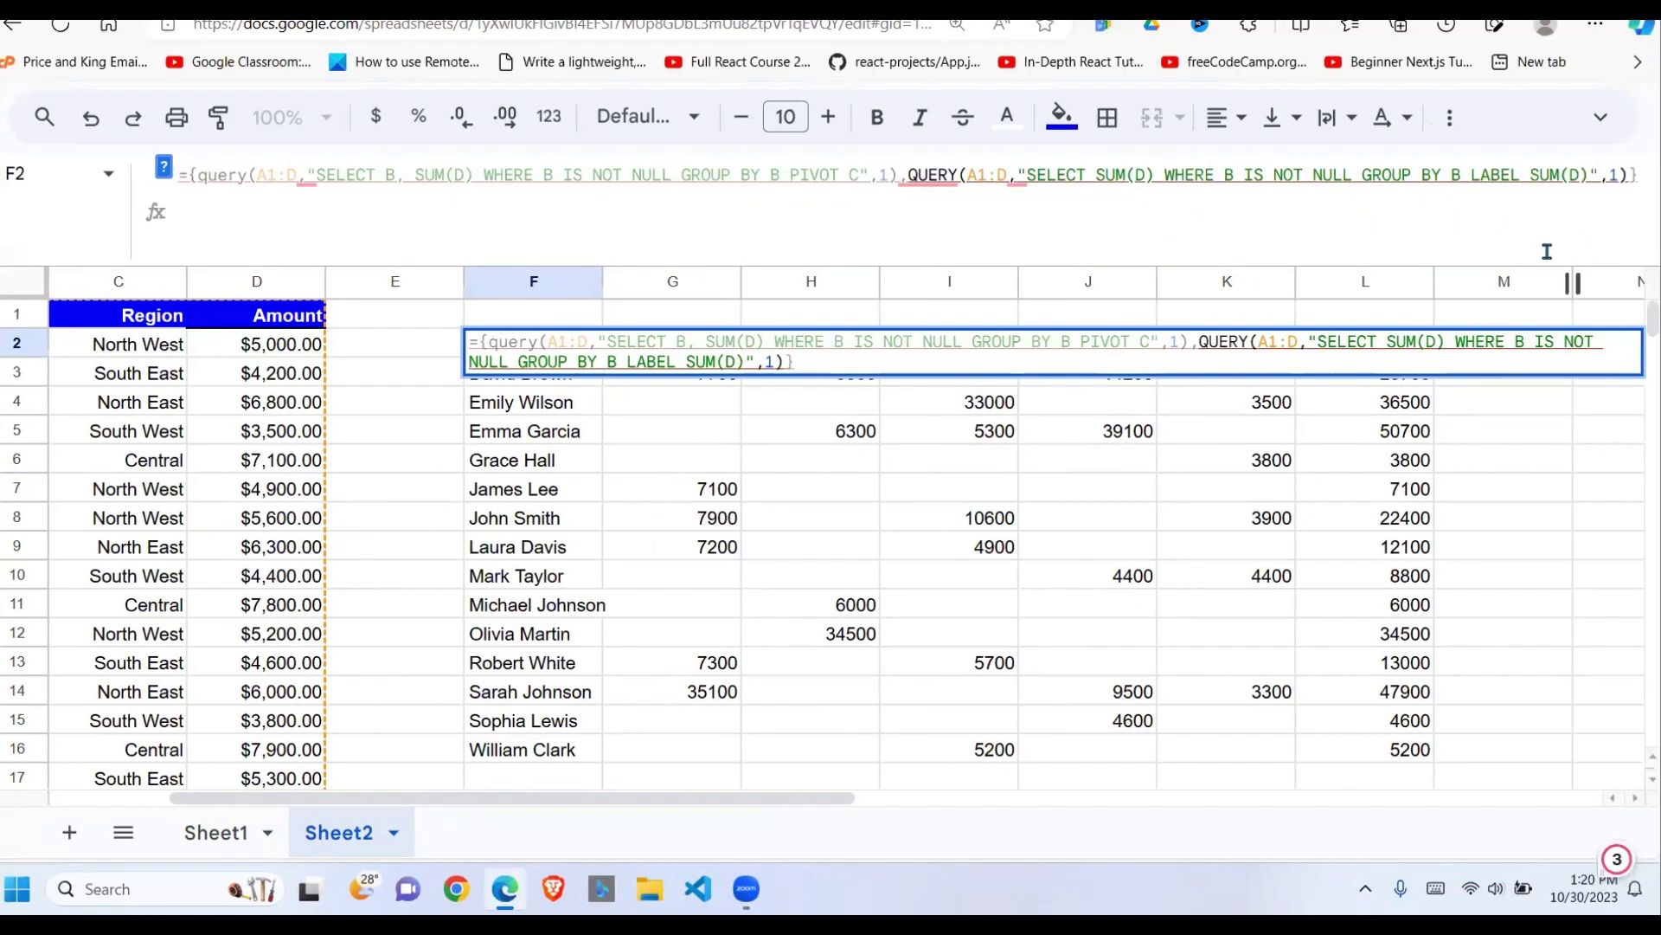
type("''")
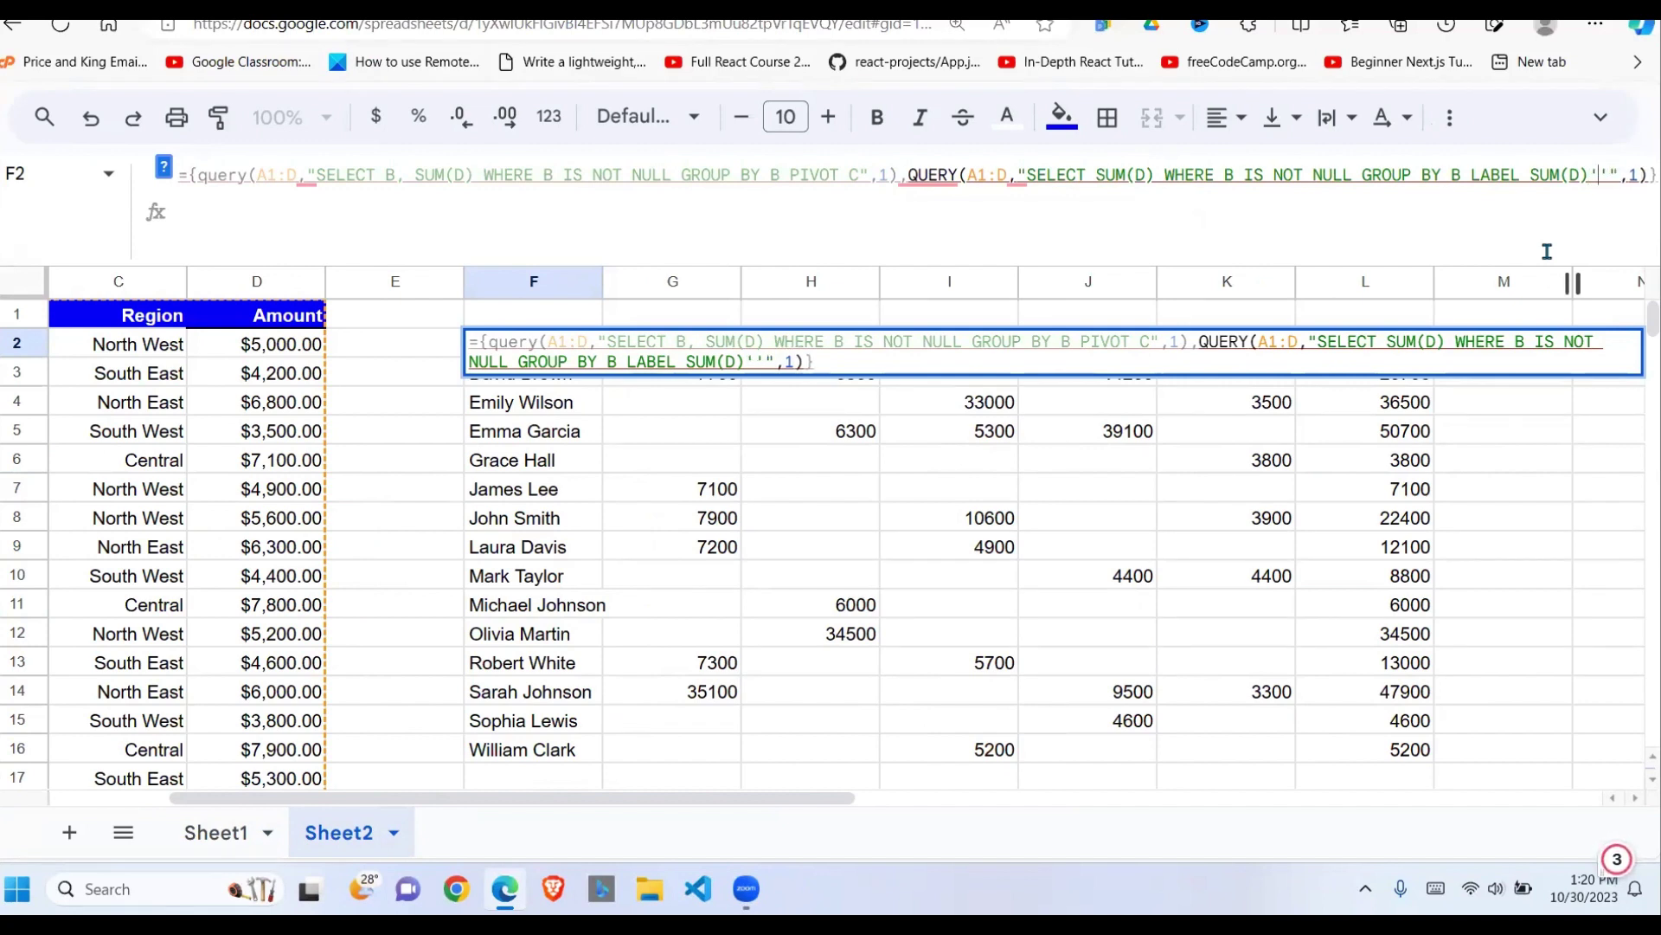
type("T")
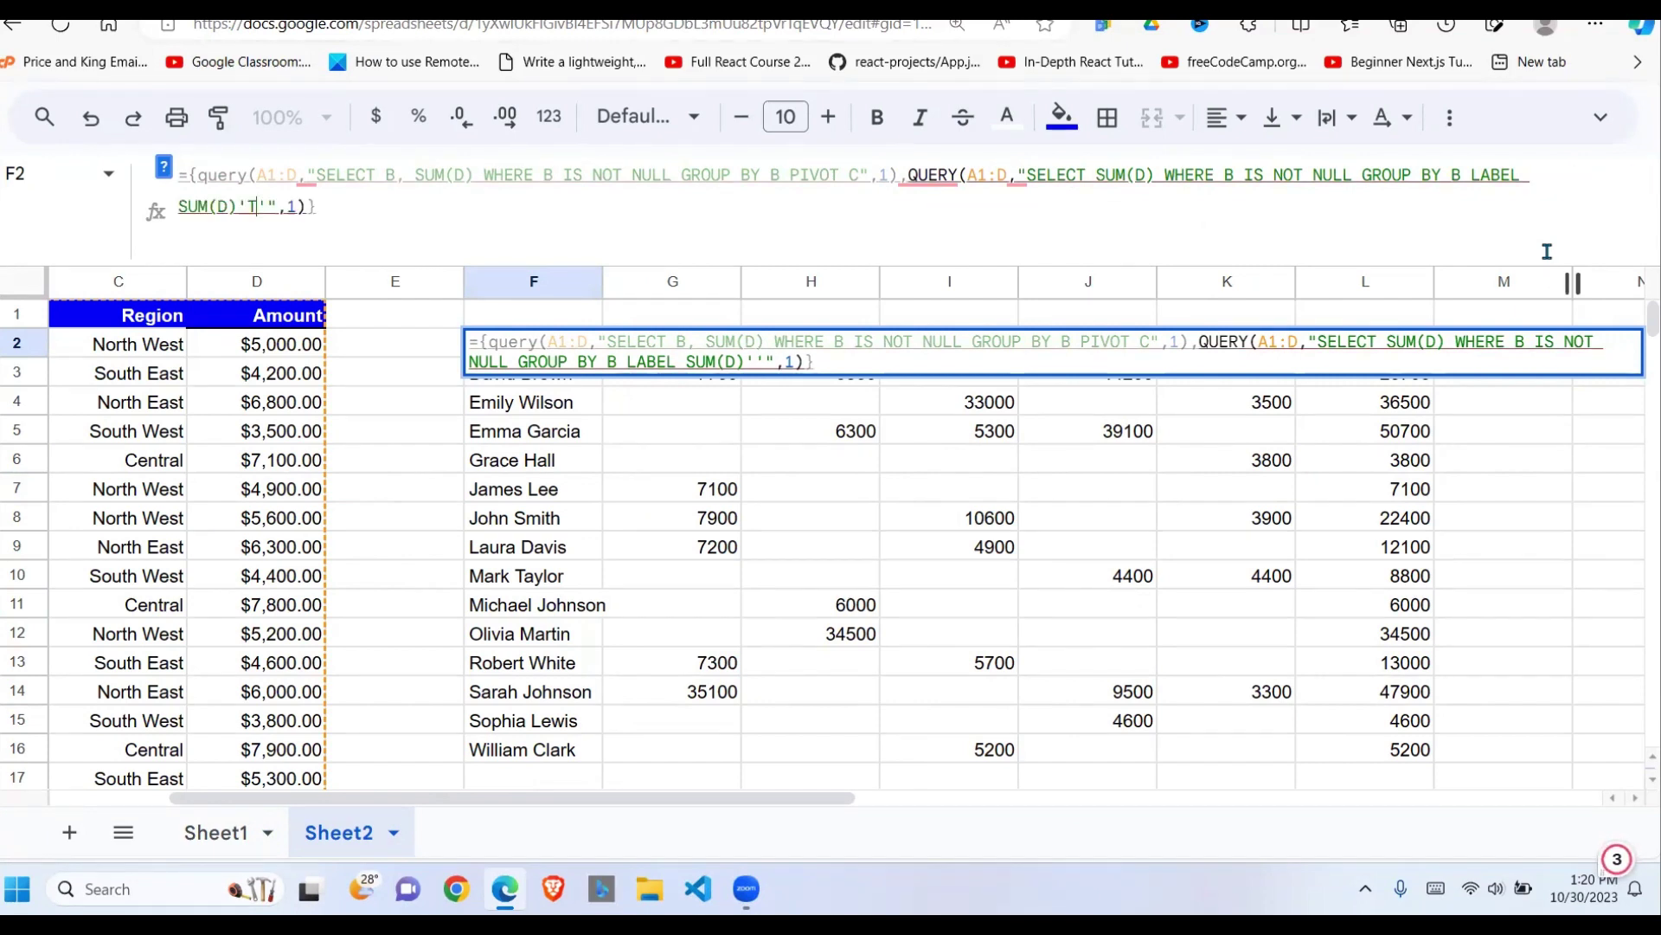
type("otal")
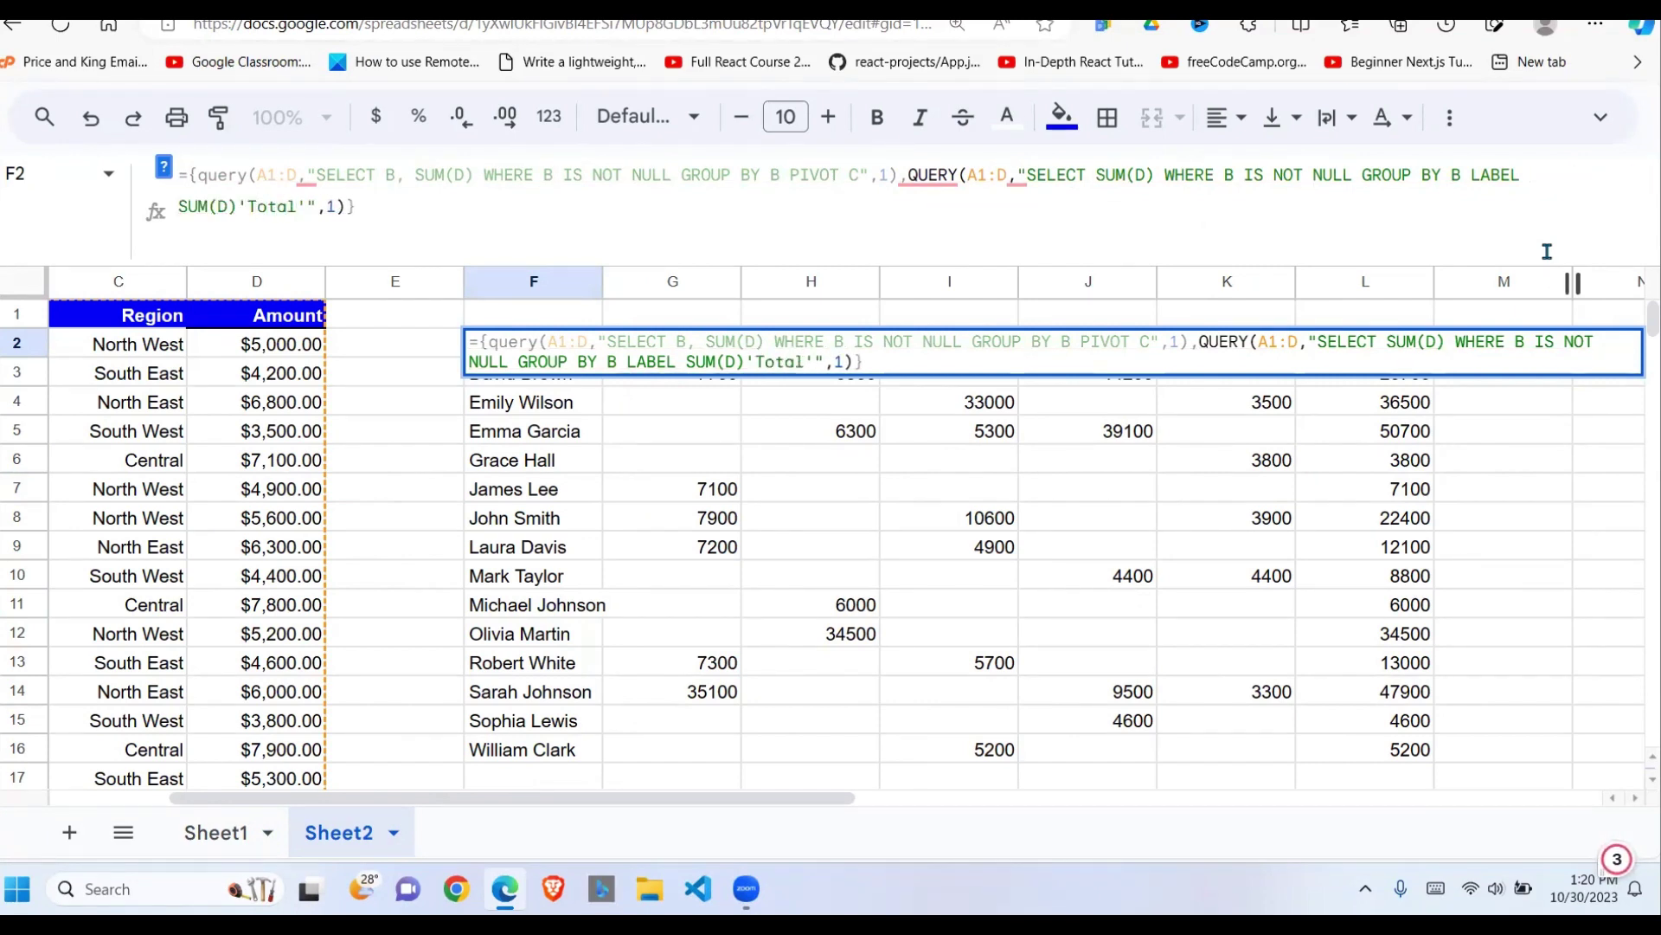
key("Return")
left_click_drag(1384, 430, 1384, 459)
key("Up")
key("Up")
key("Up")
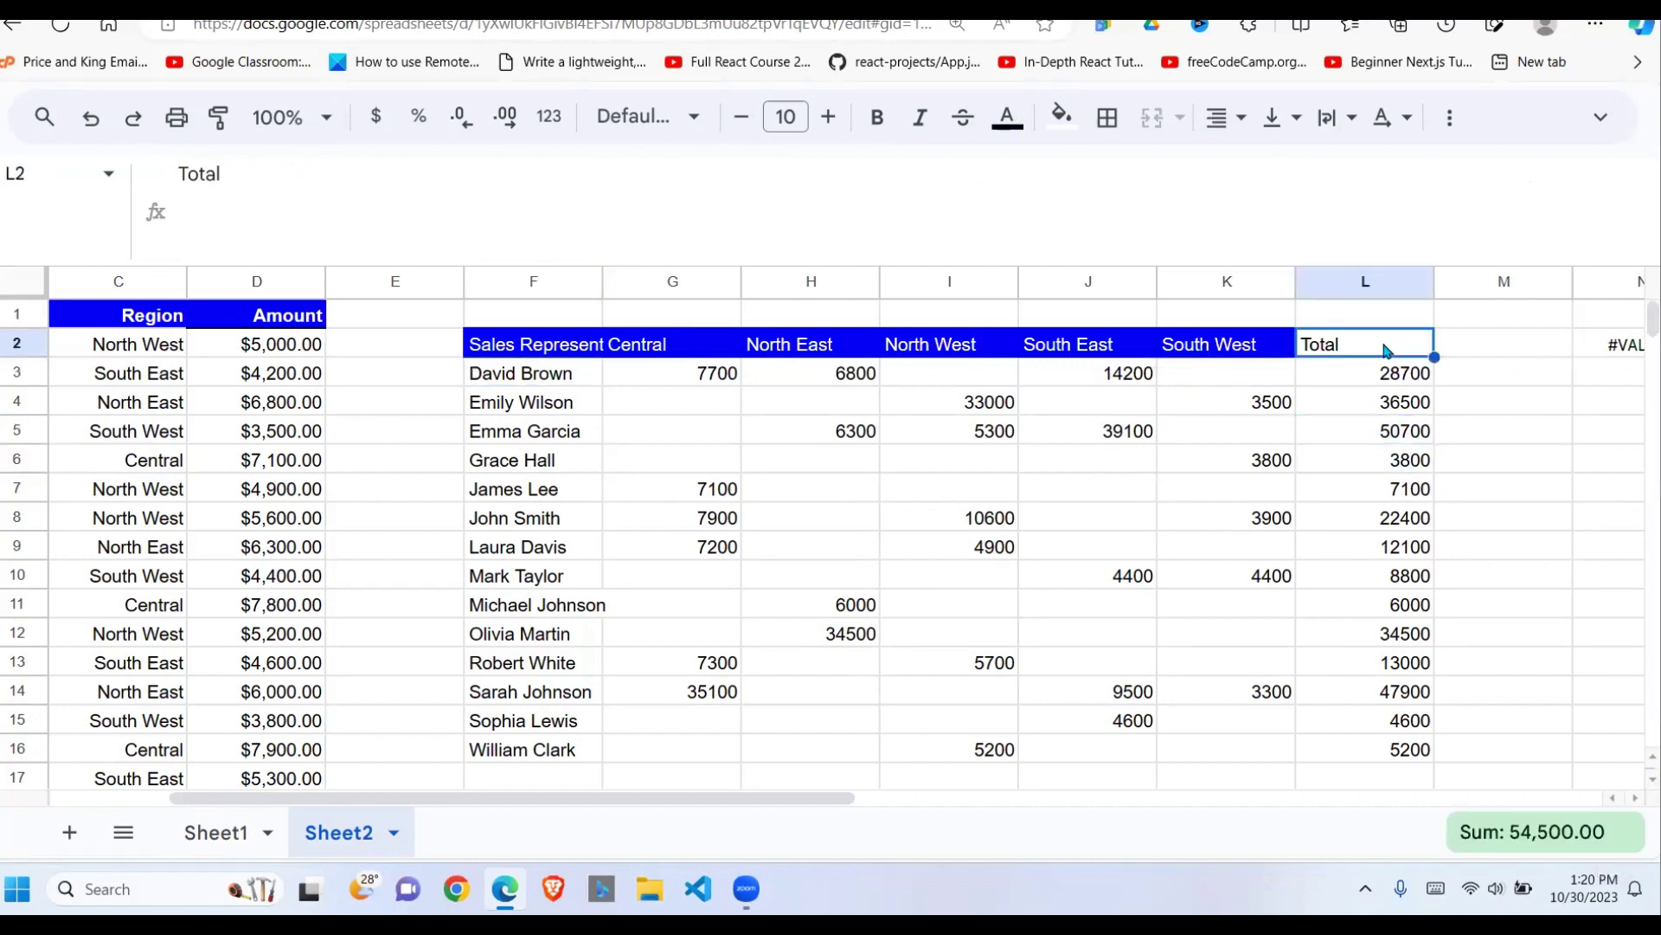
key("Right")
key("Right")
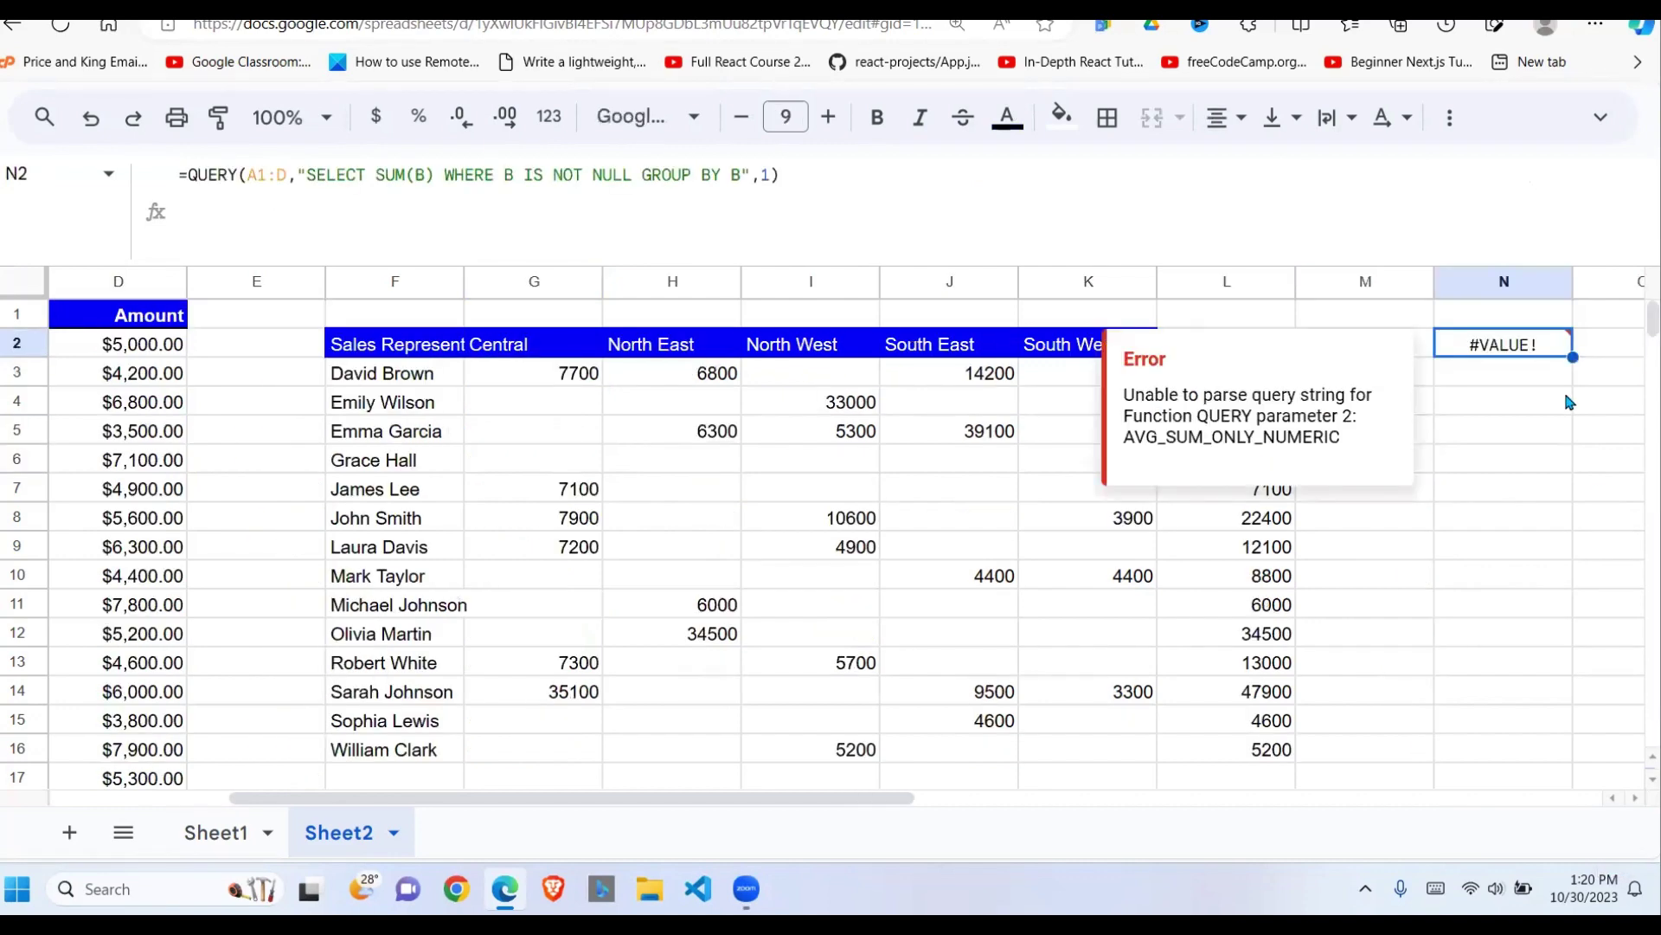
Clear the #VALUE! formula in N2 and paint the blue header style onto the Total header
key("Delete")
left_click(980, 486)
left_click(1117, 346)
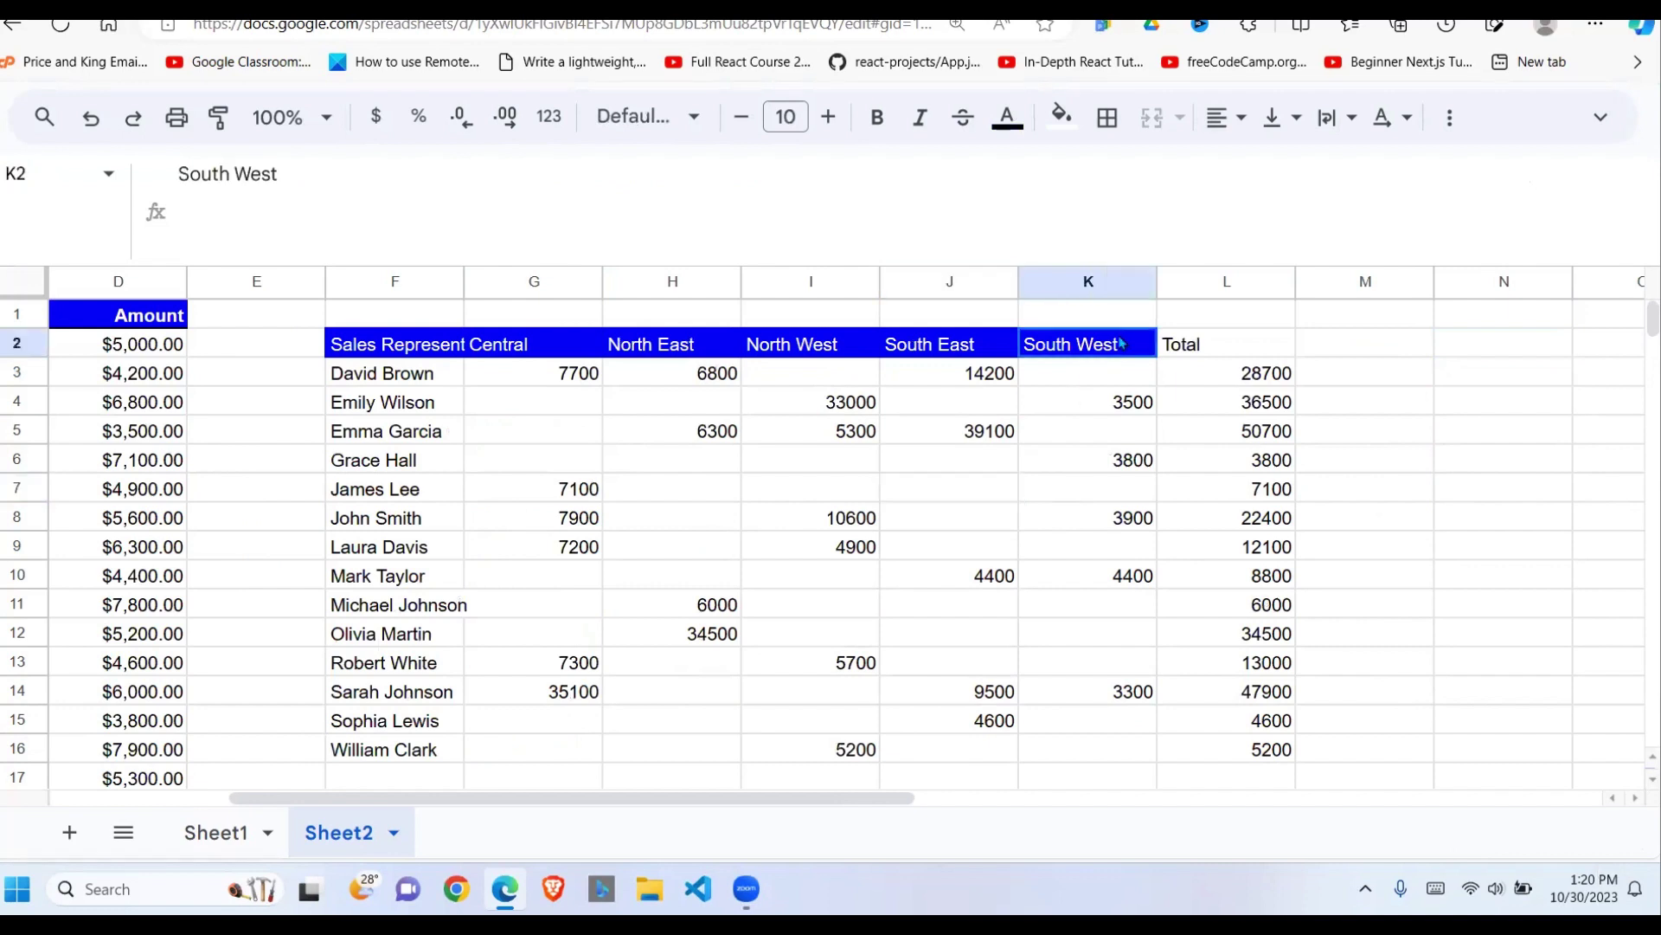
left_click(219, 117)
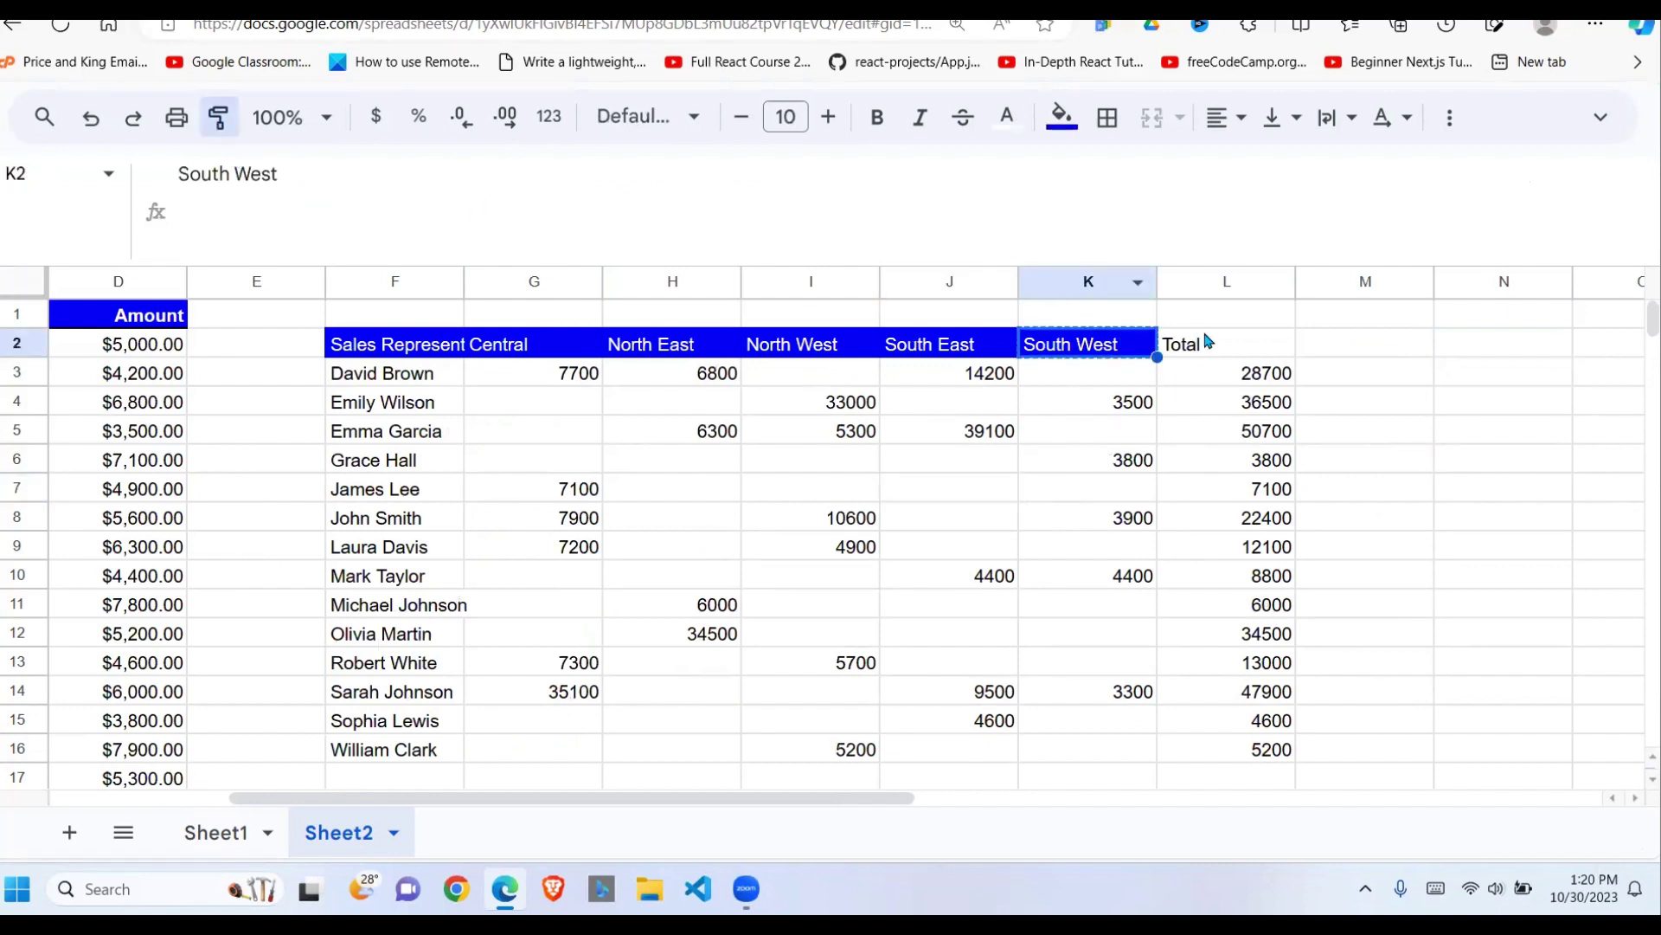
left_click(1240, 354)
left_click(1234, 439)
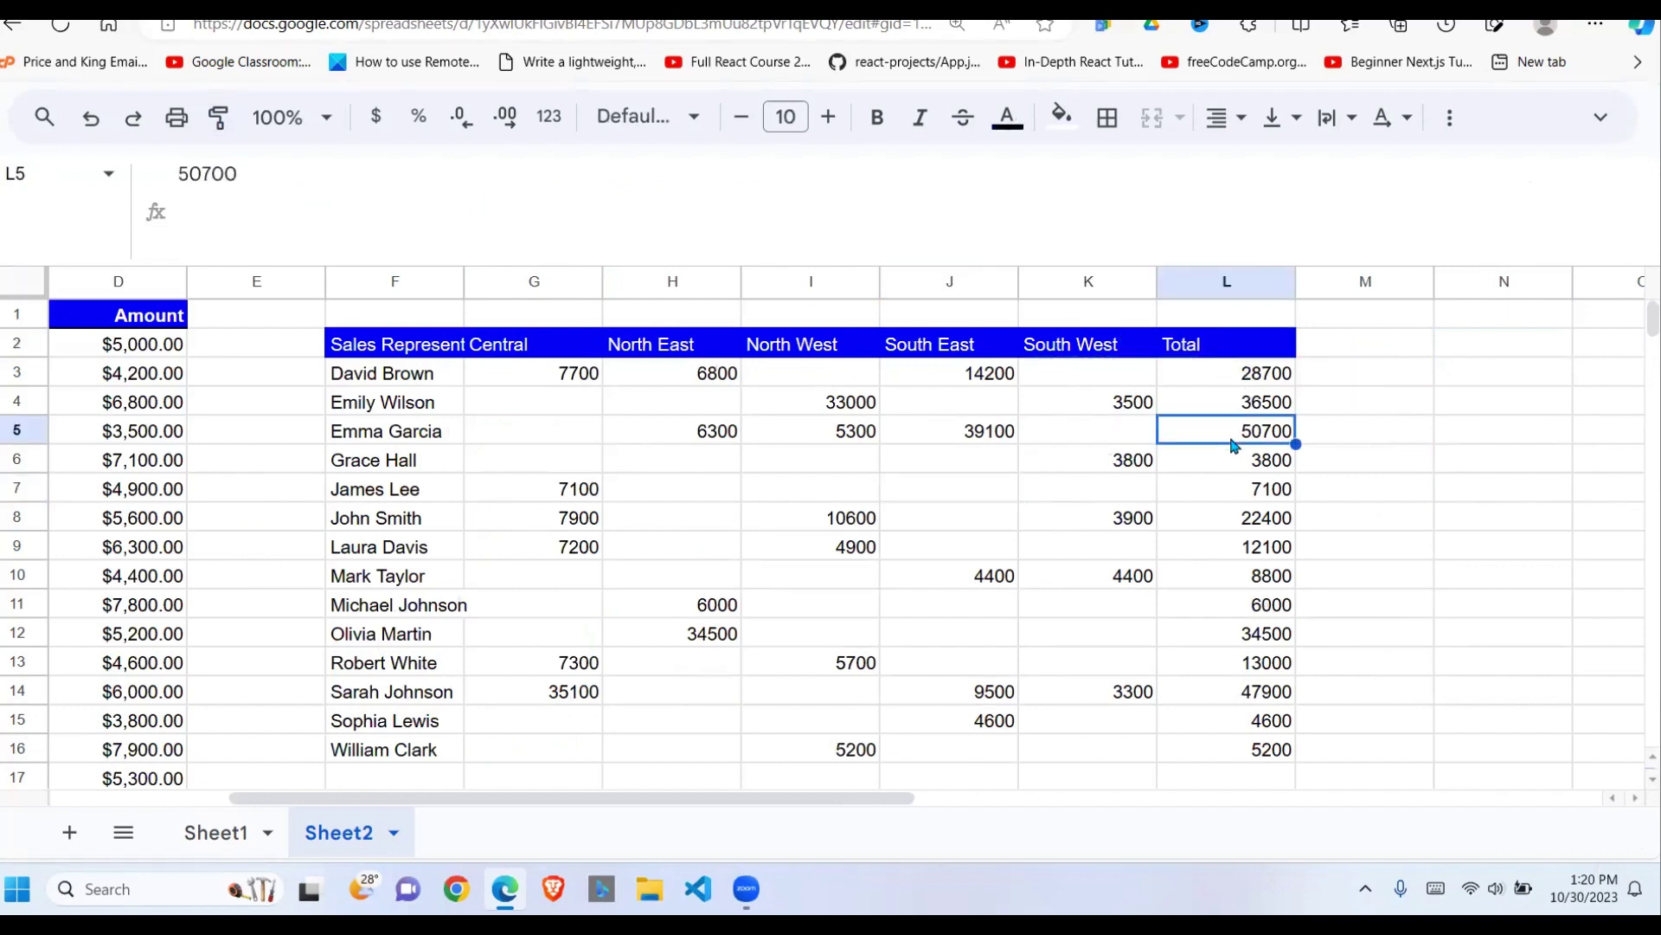
left_click(1235, 348)
left_click_drag(588, 381, 1149, 381)
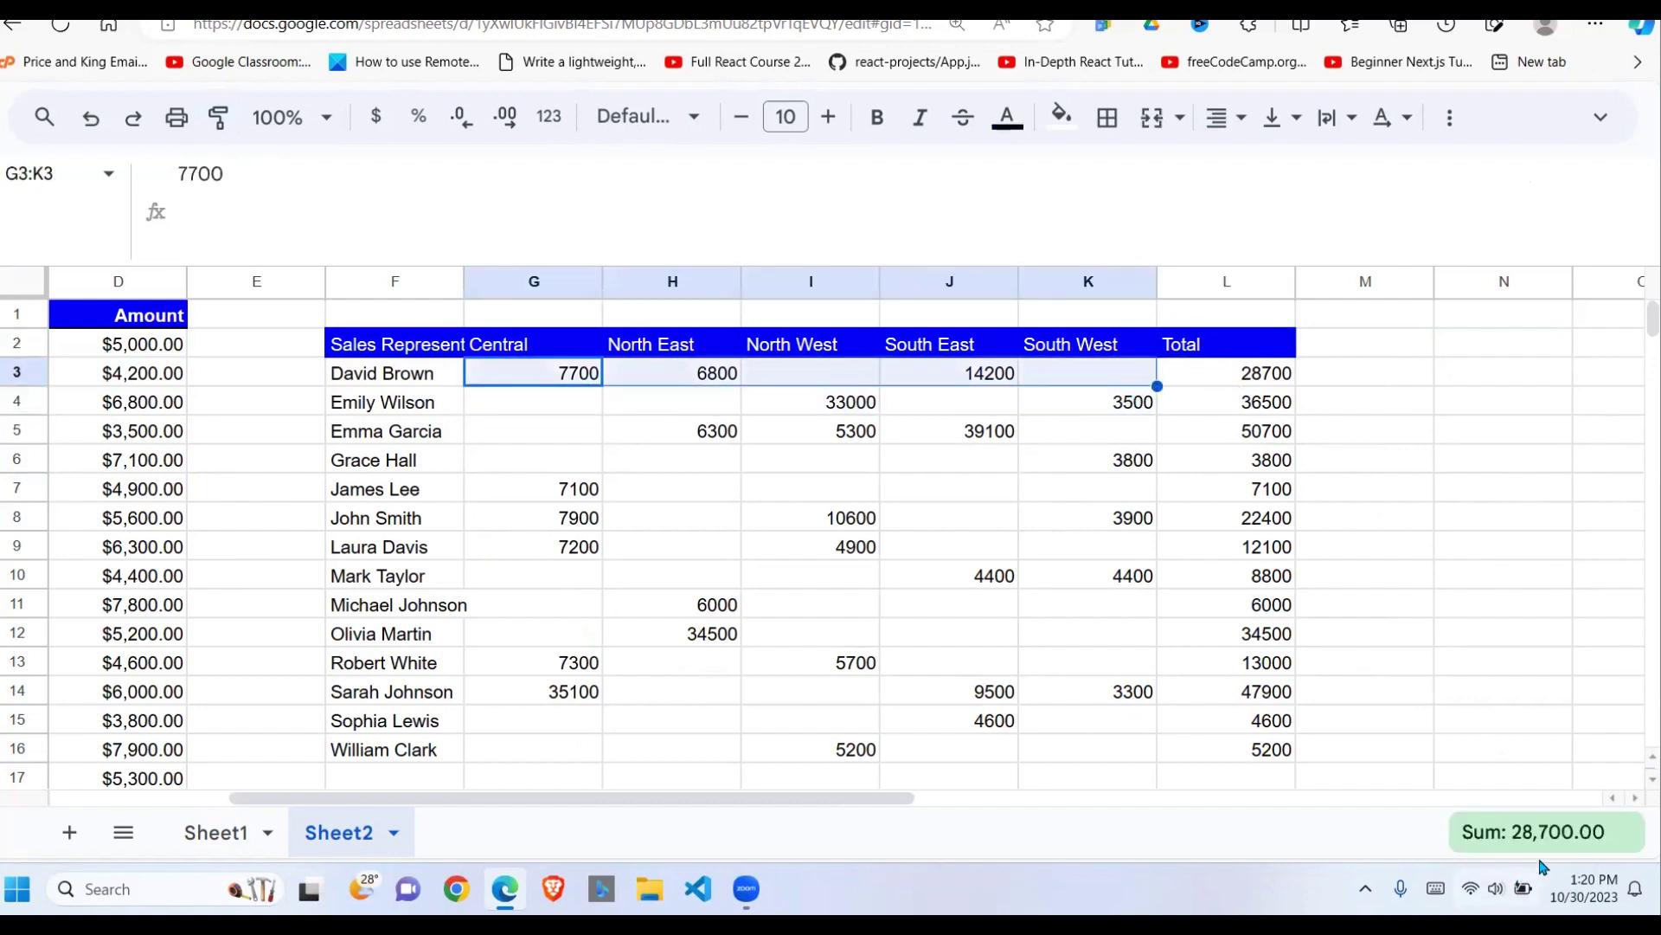
left_click(1281, 379)
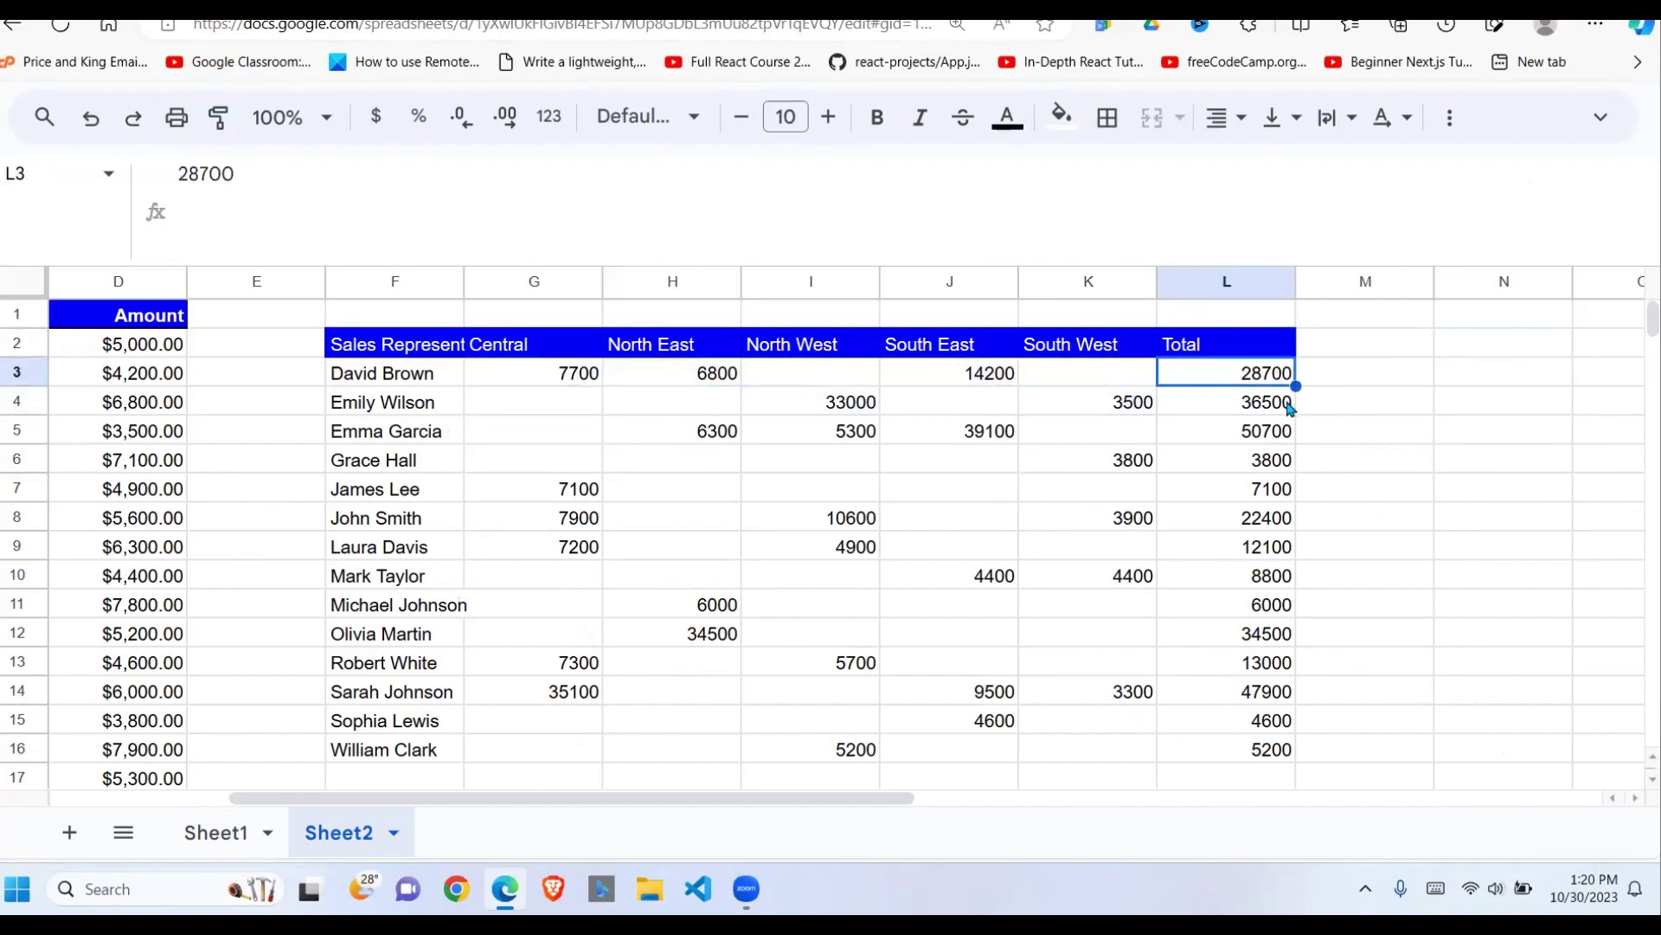
left_click(1251, 581)
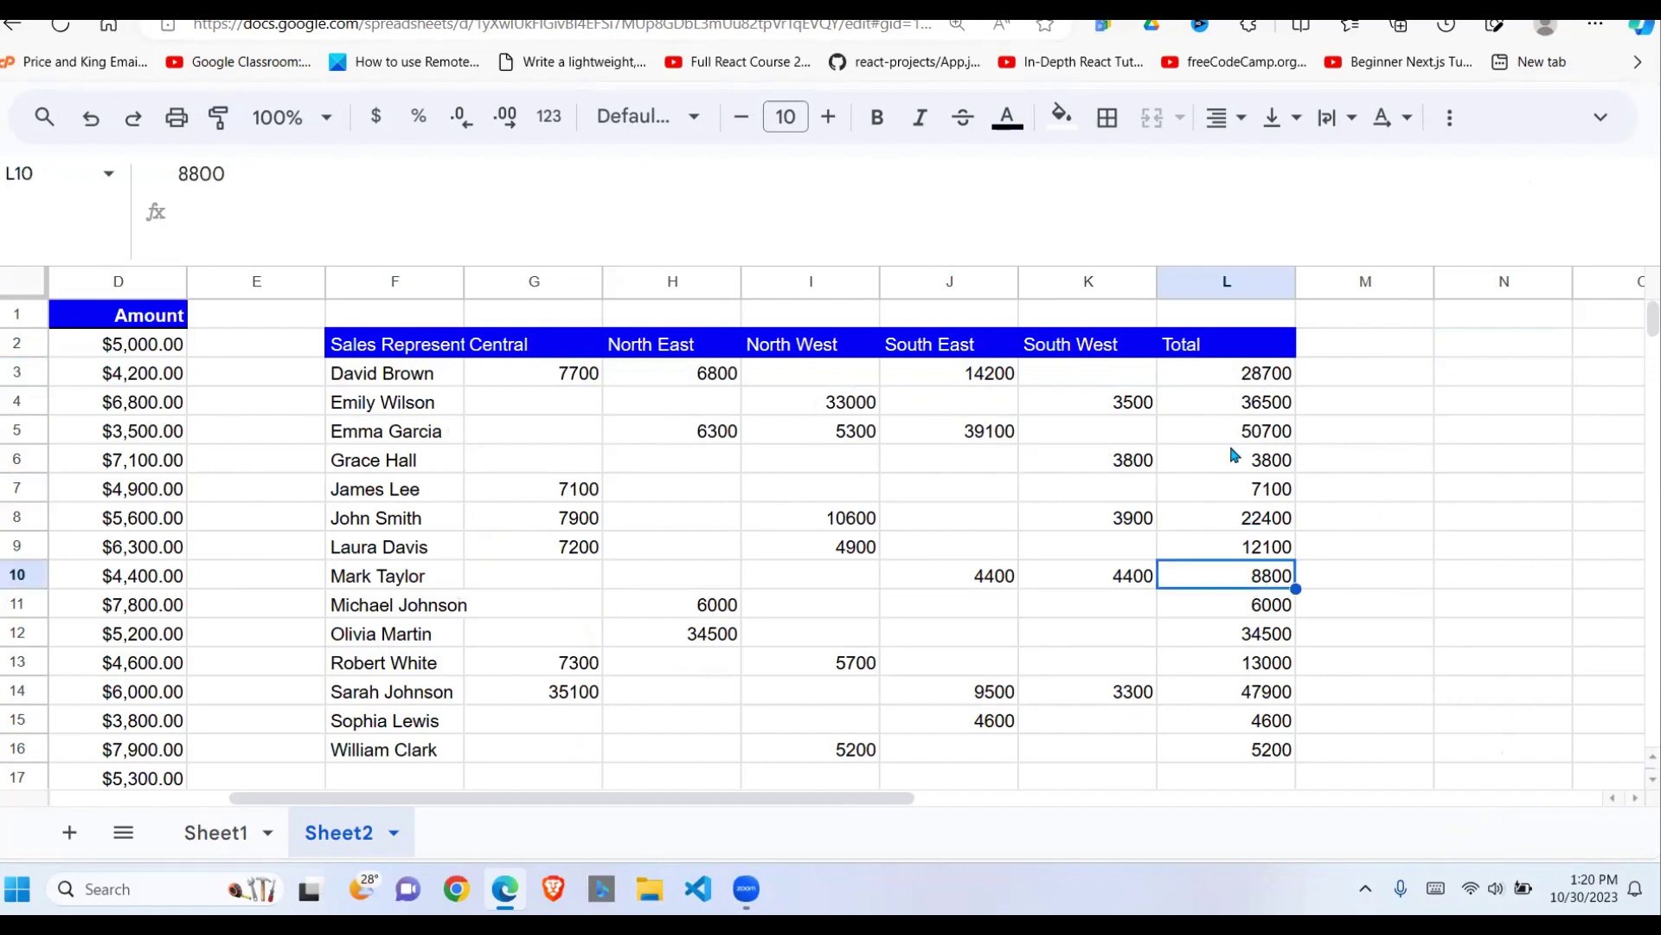
left_click_drag(1231, 350, 1235, 773)
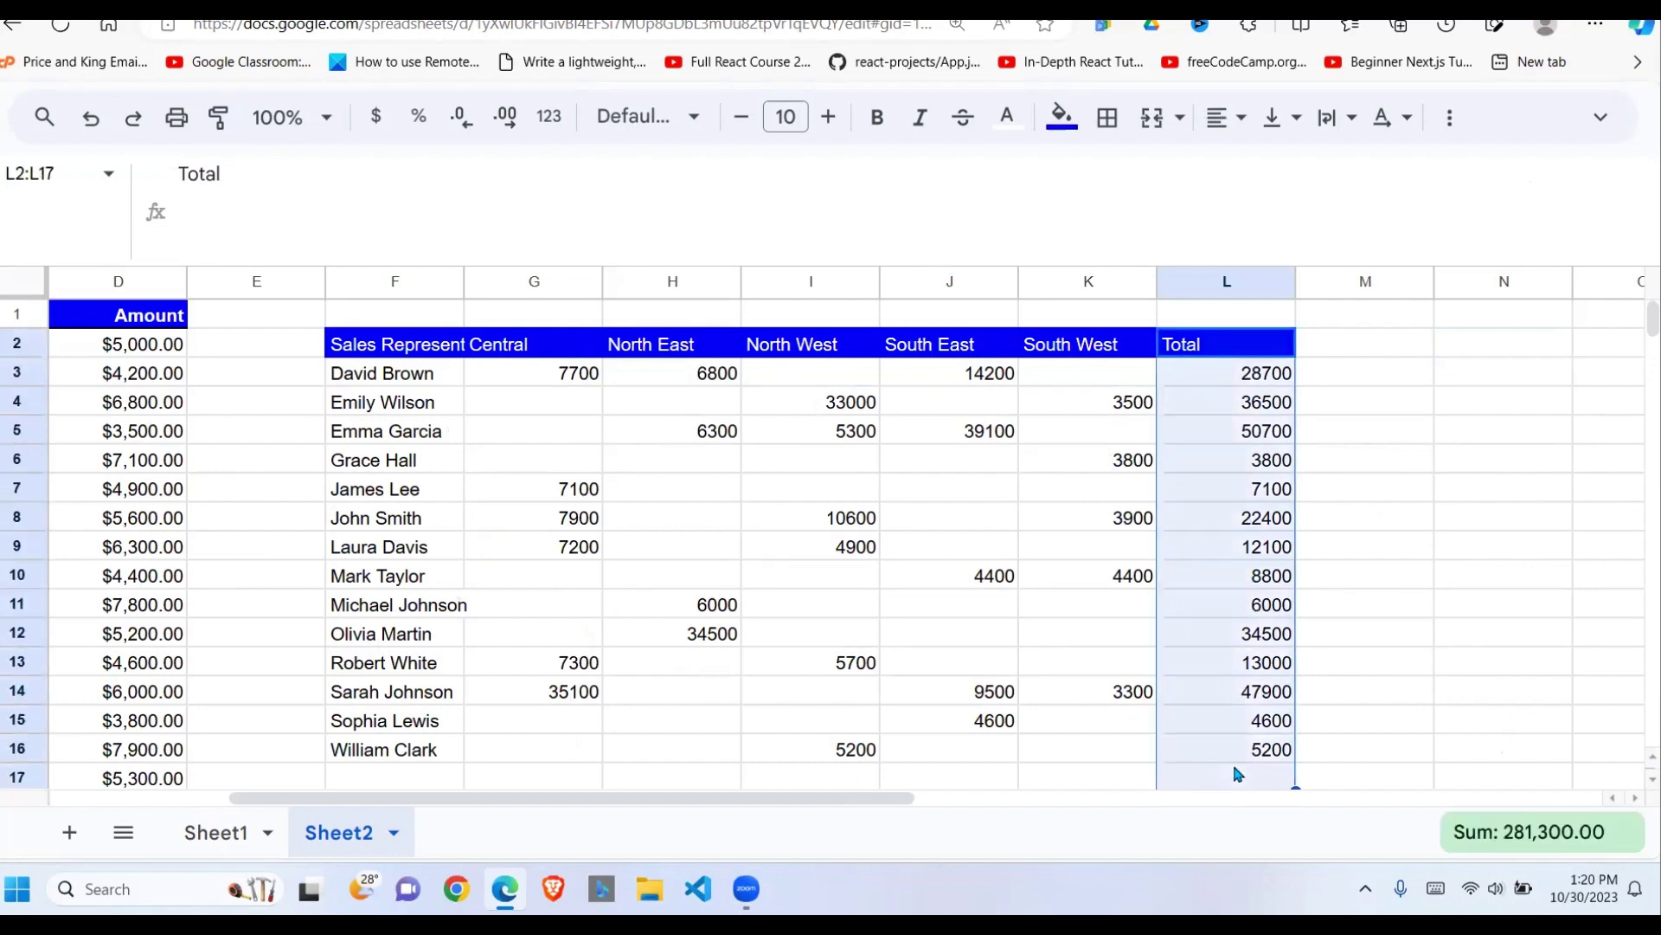
left_click(667, 756)
left_click(534, 761)
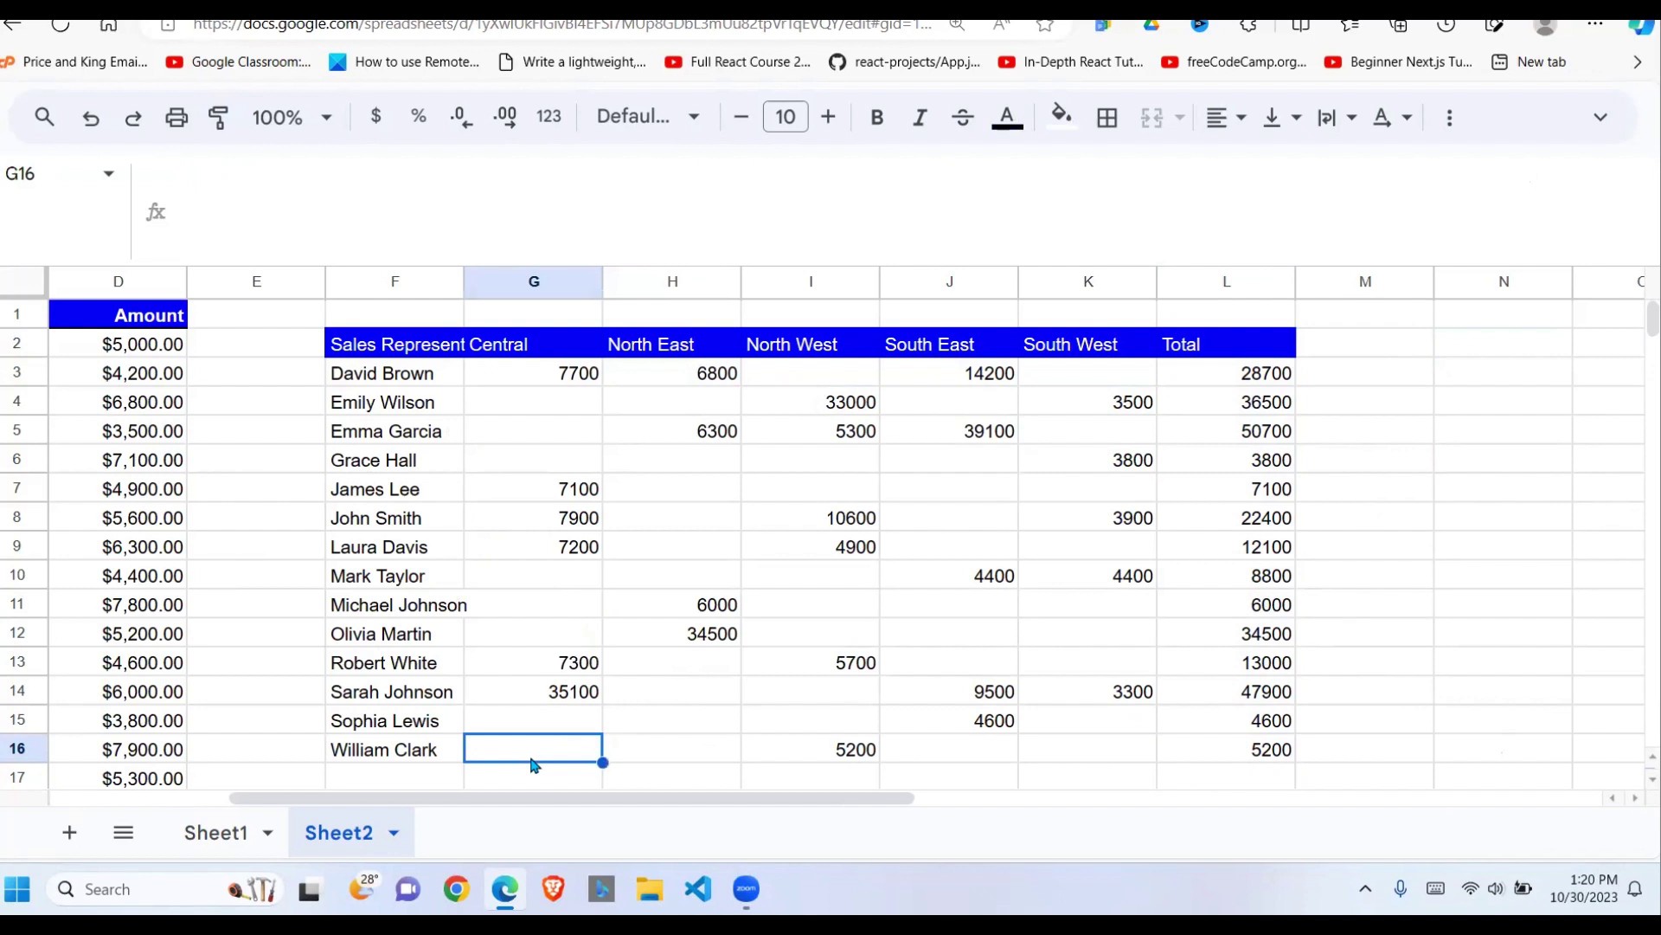
scroll(534, 766, "down", 1)
left_click_drag(449, 727, 1246, 692)
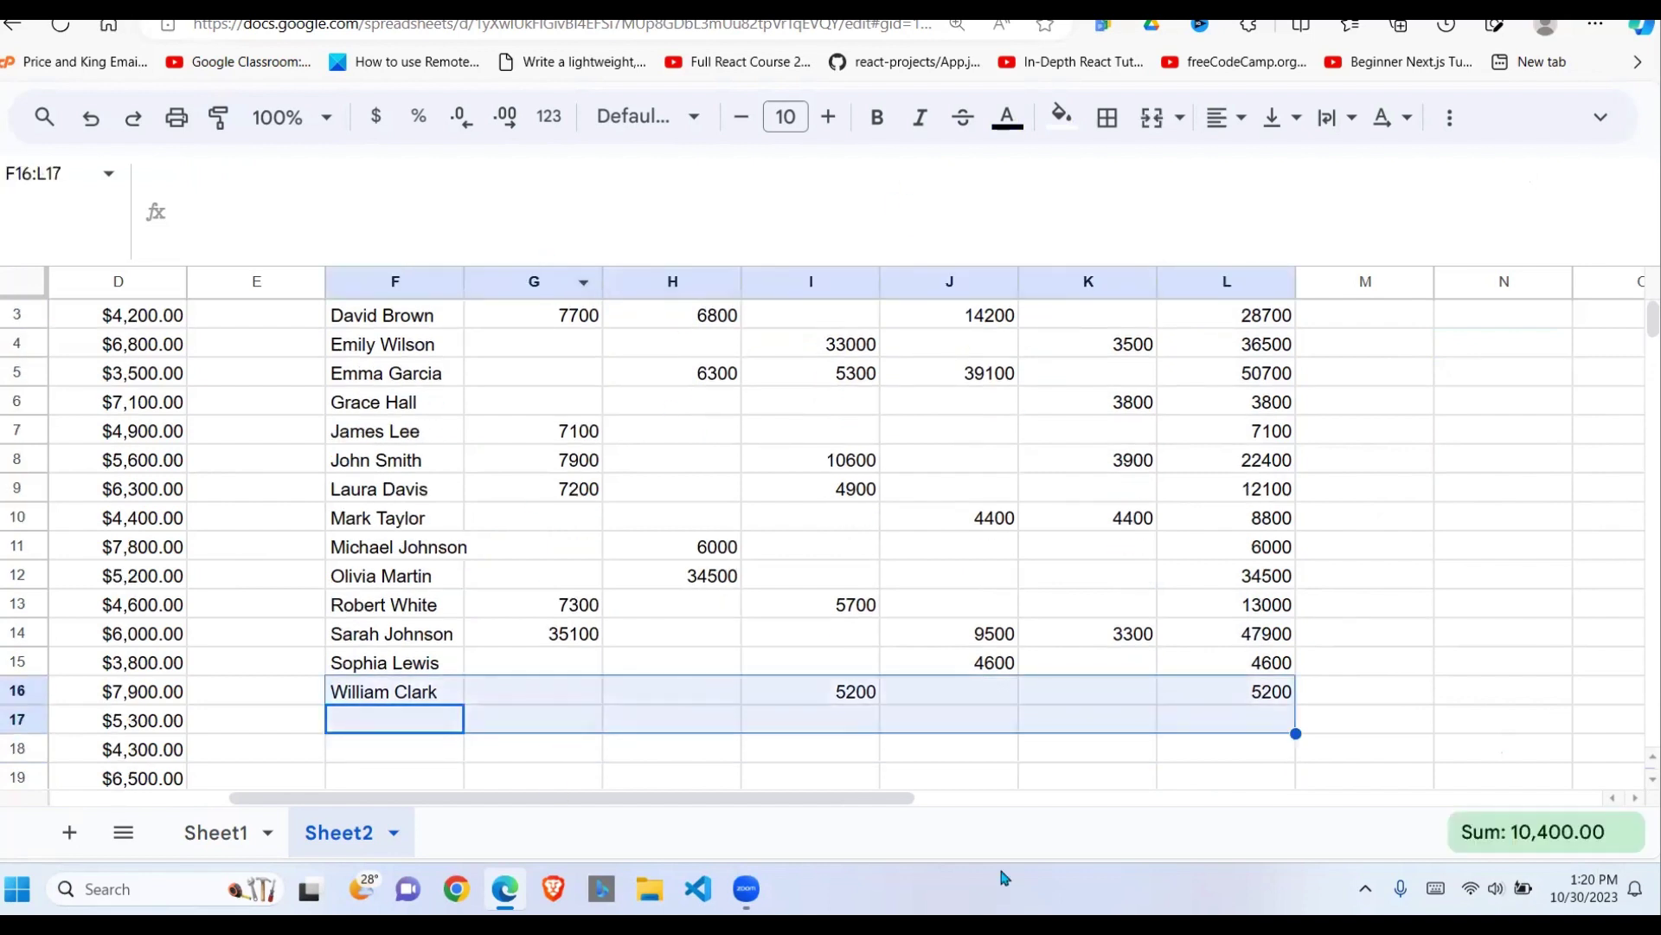
scroll(727, 519, "up", 1)
left_click(727, 463)
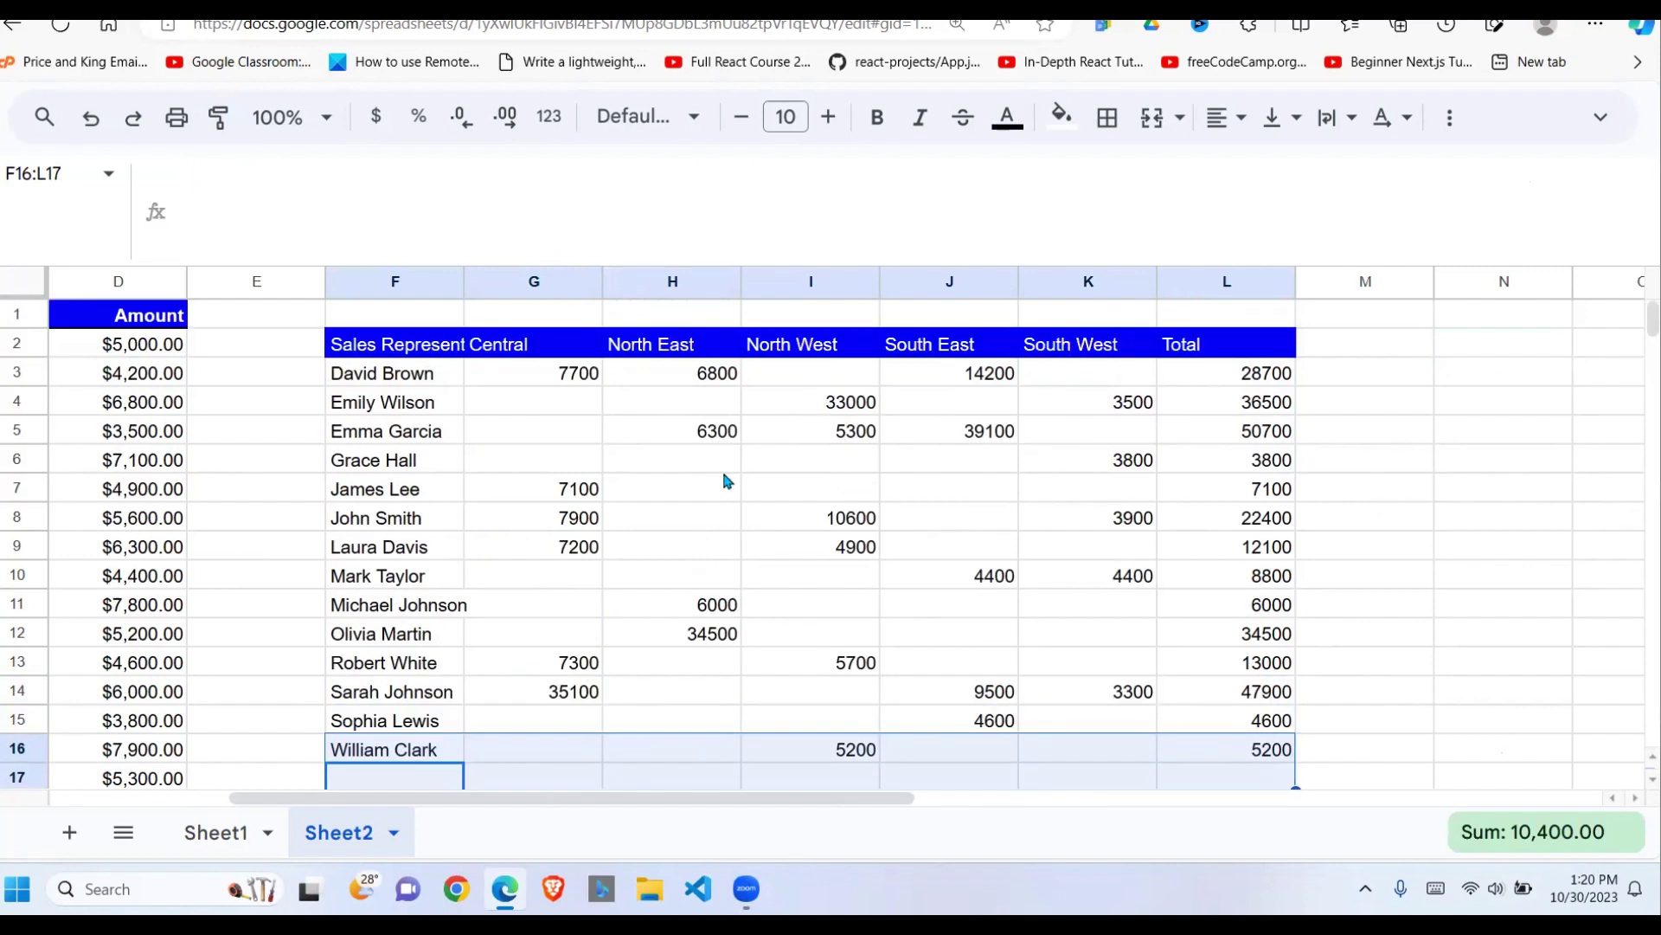
left_click(538, 319)
left_click(453, 448)
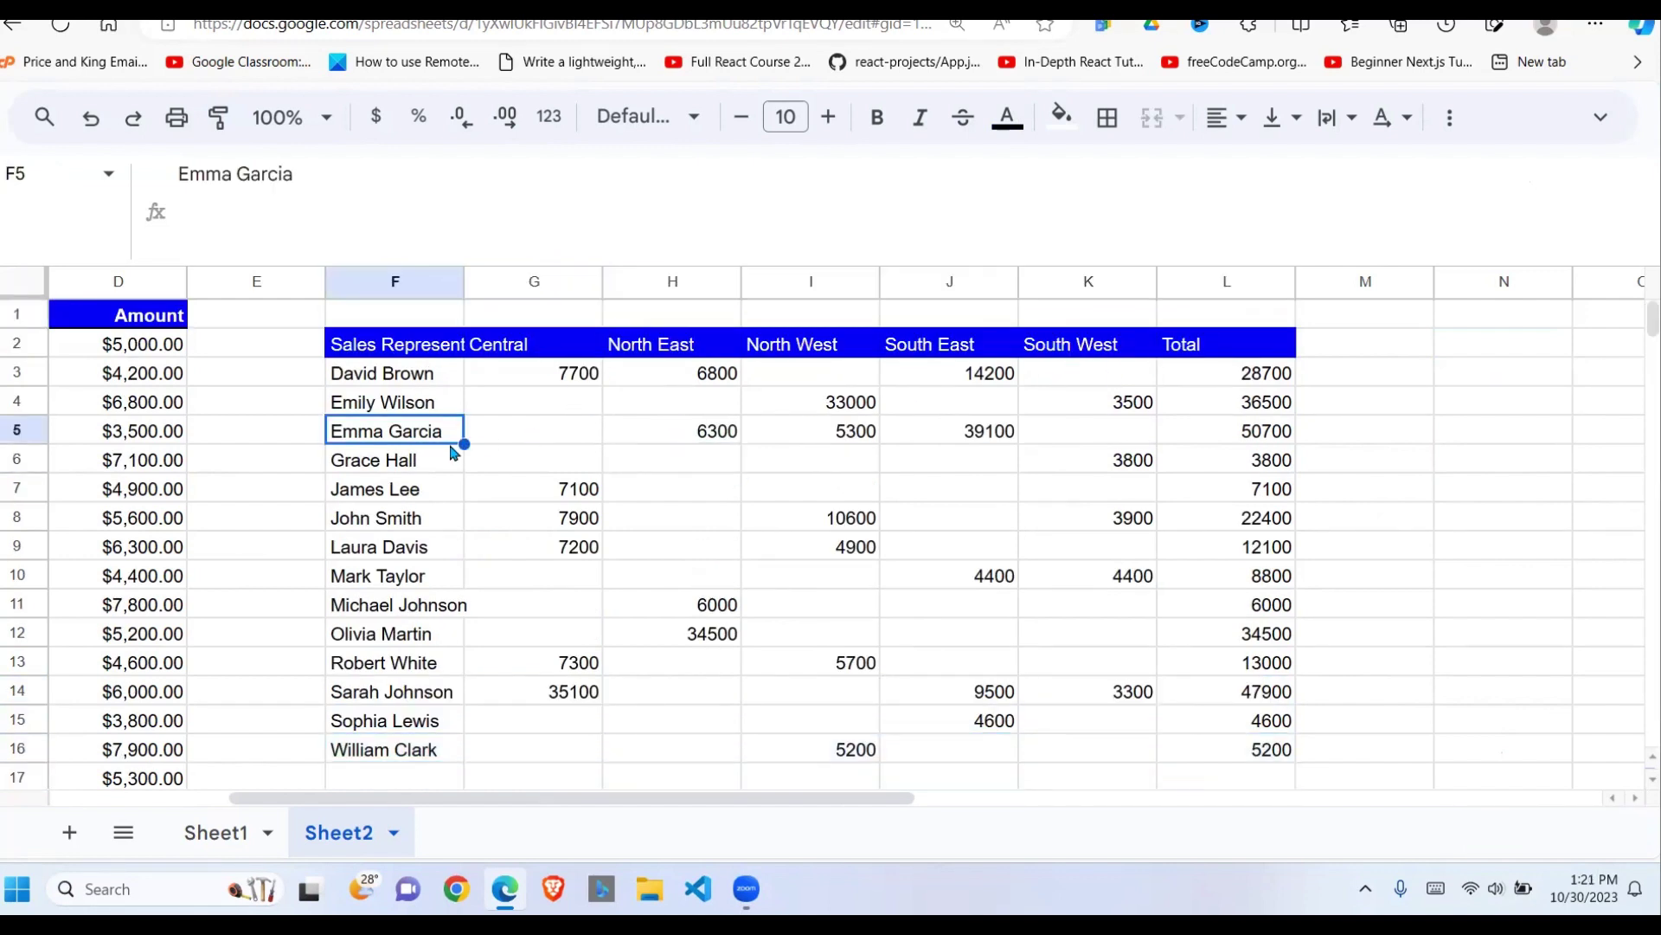
left_click(450, 451)
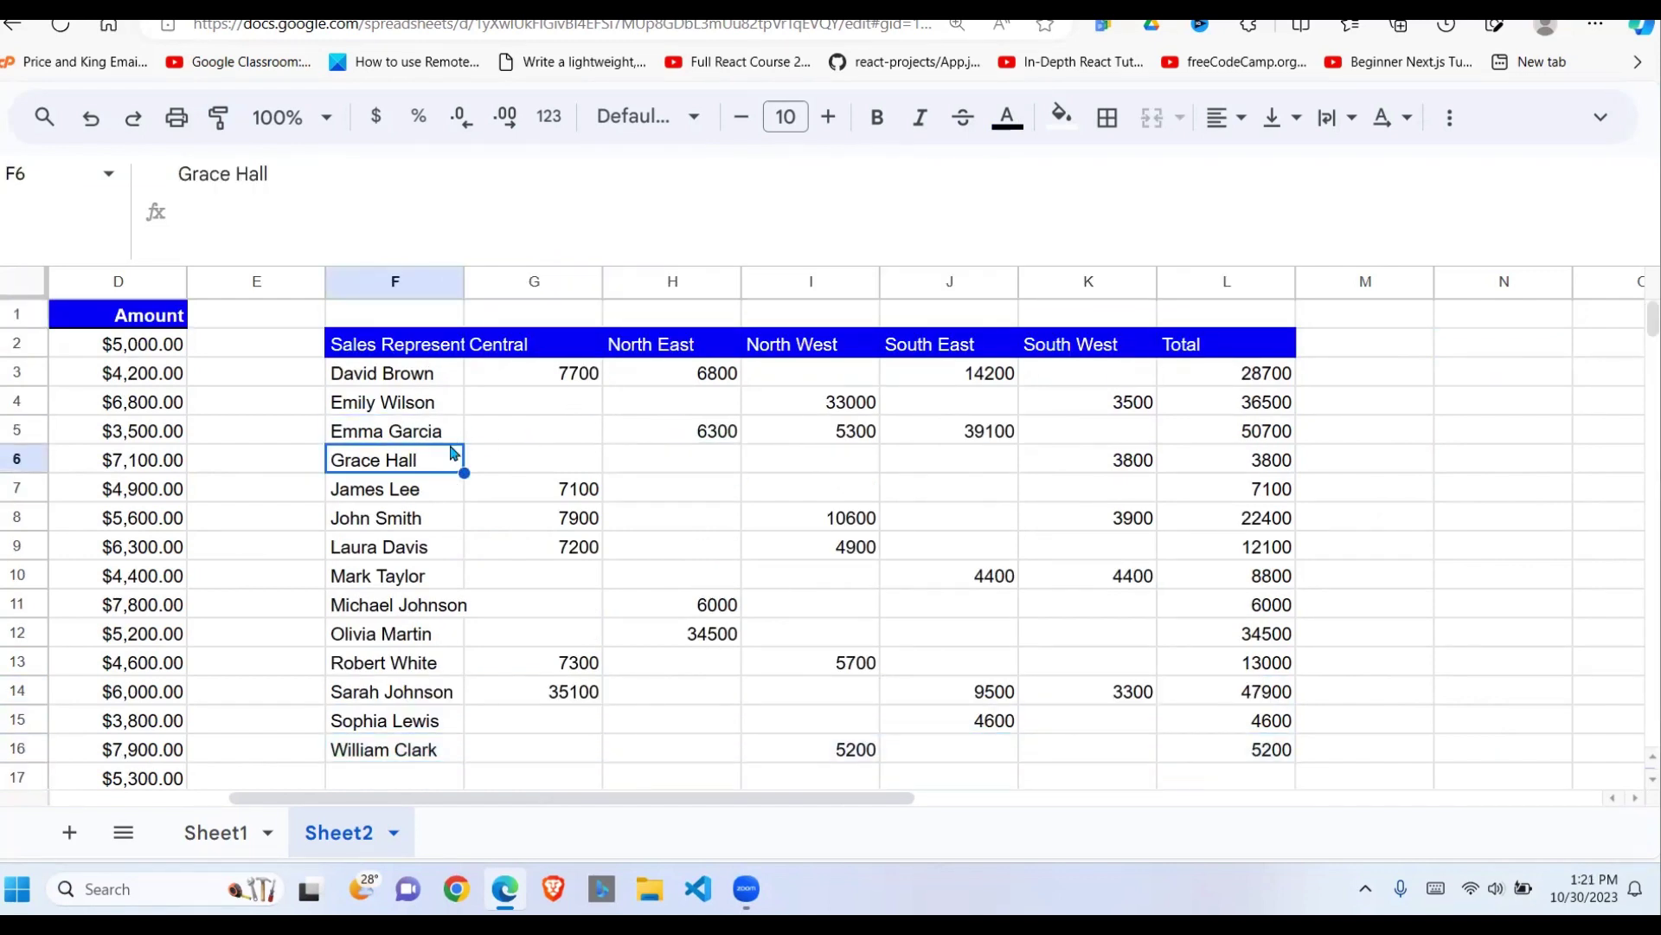
key("Down")
key("Down")
key("Down")
key("Down")
key("Down")
key("Down")
key("Down")
key("Down")
key("Down")
key("Down")
key("Down")
key("Down")
key("Down")
key("Down")
key("Down")
key("Down")
key("Down")
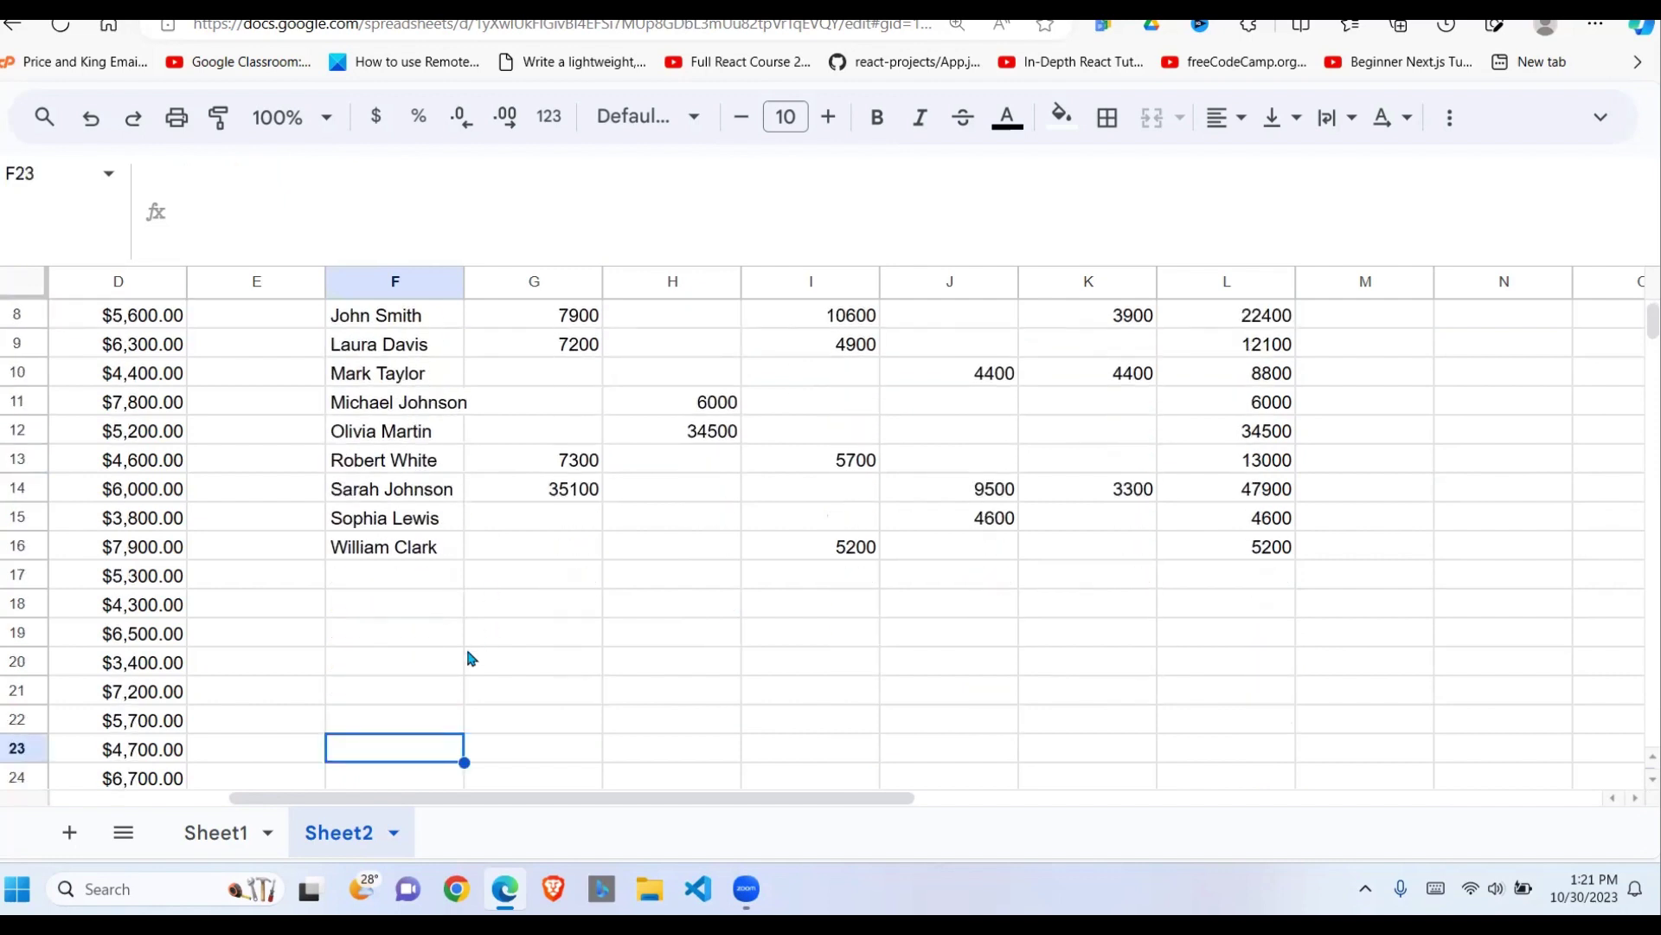
In F21 begin the formula =QUERY(A1:D,"SELECT SUM(D)
left_click(429, 716)
left_click(435, 690)
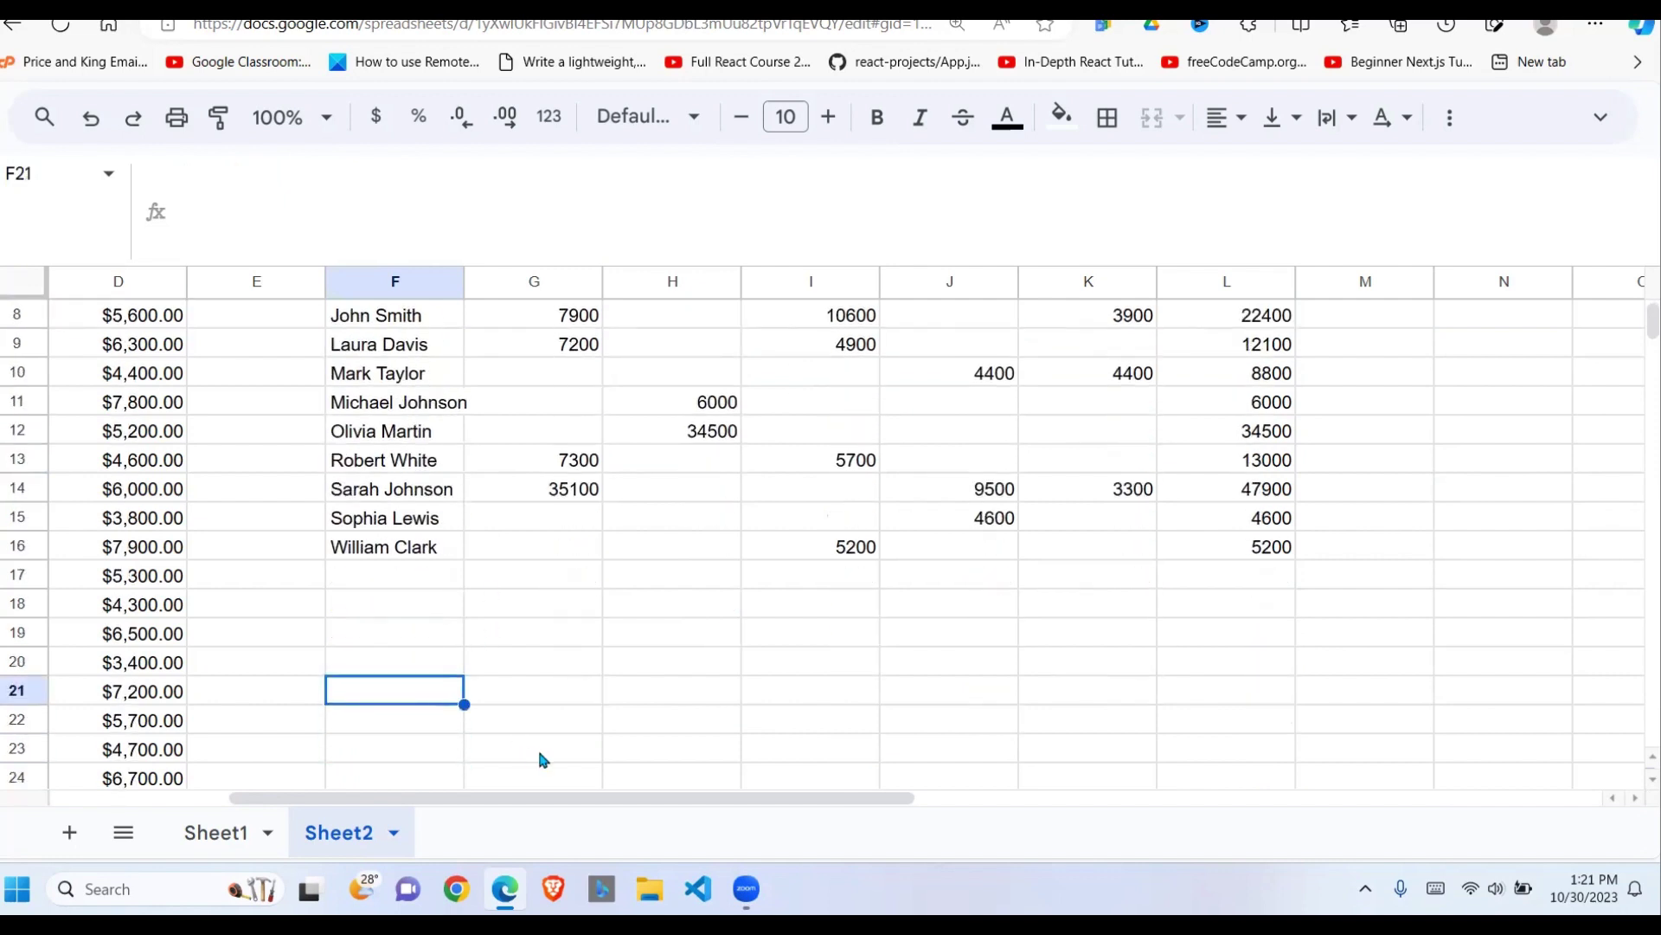
type("=")
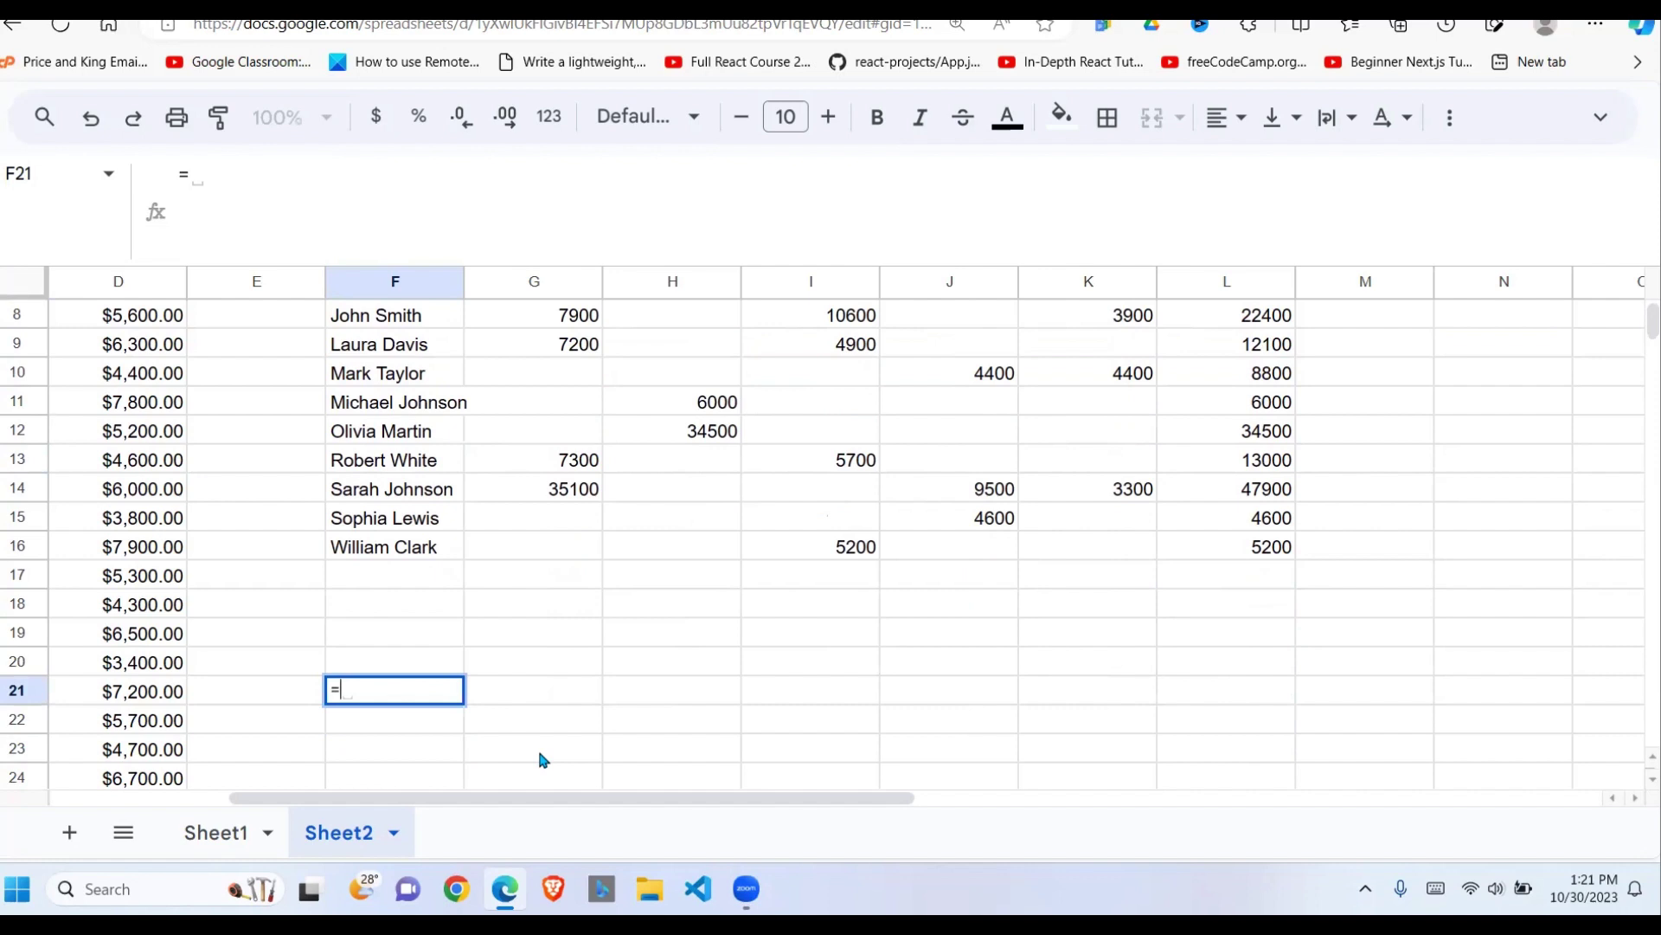
type("query")
key("BackSpace")
key("BackSpace")
key("BackSpace")
key("BackSpace")
key("BackSpace")
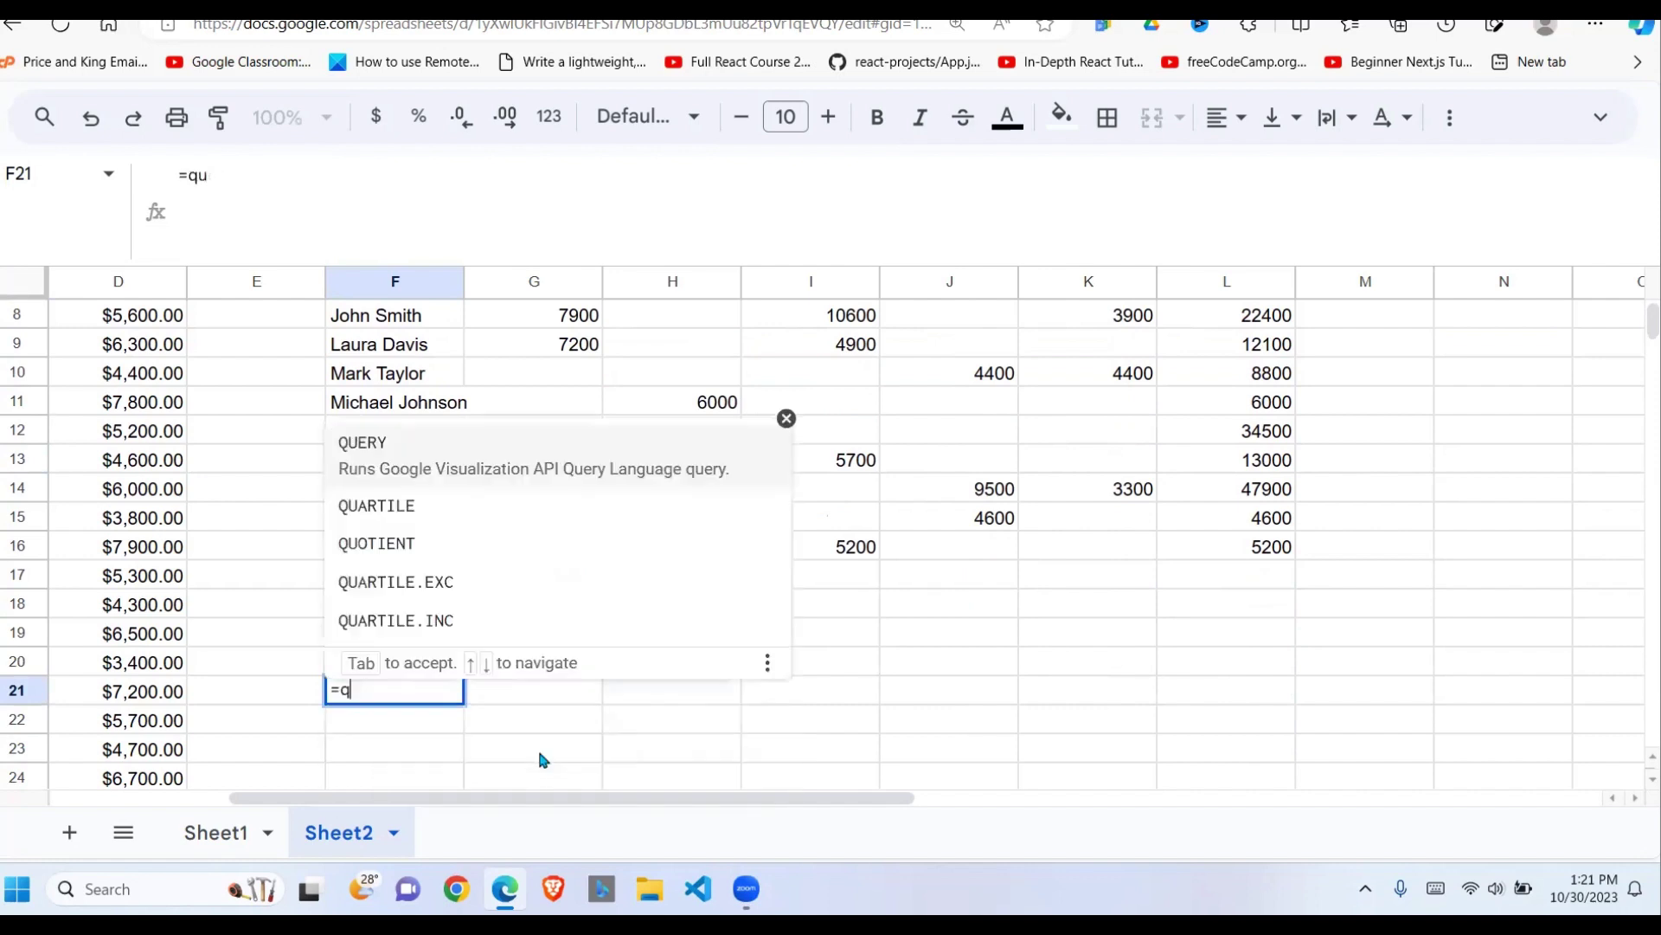
type("QUERY")
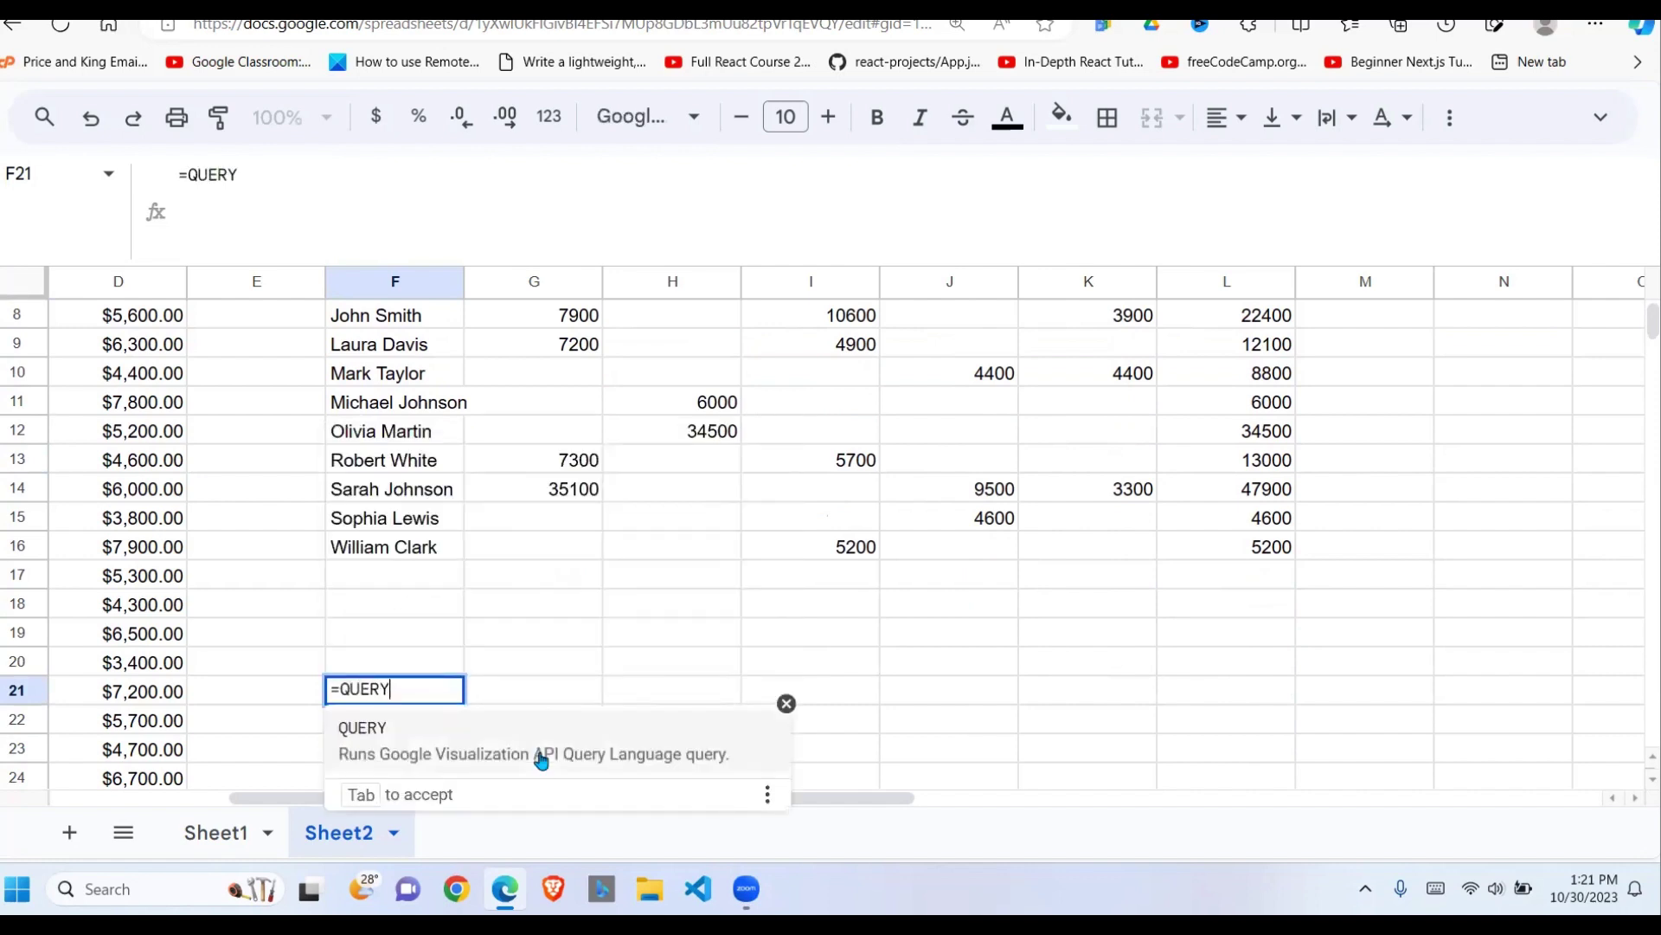
type("(")
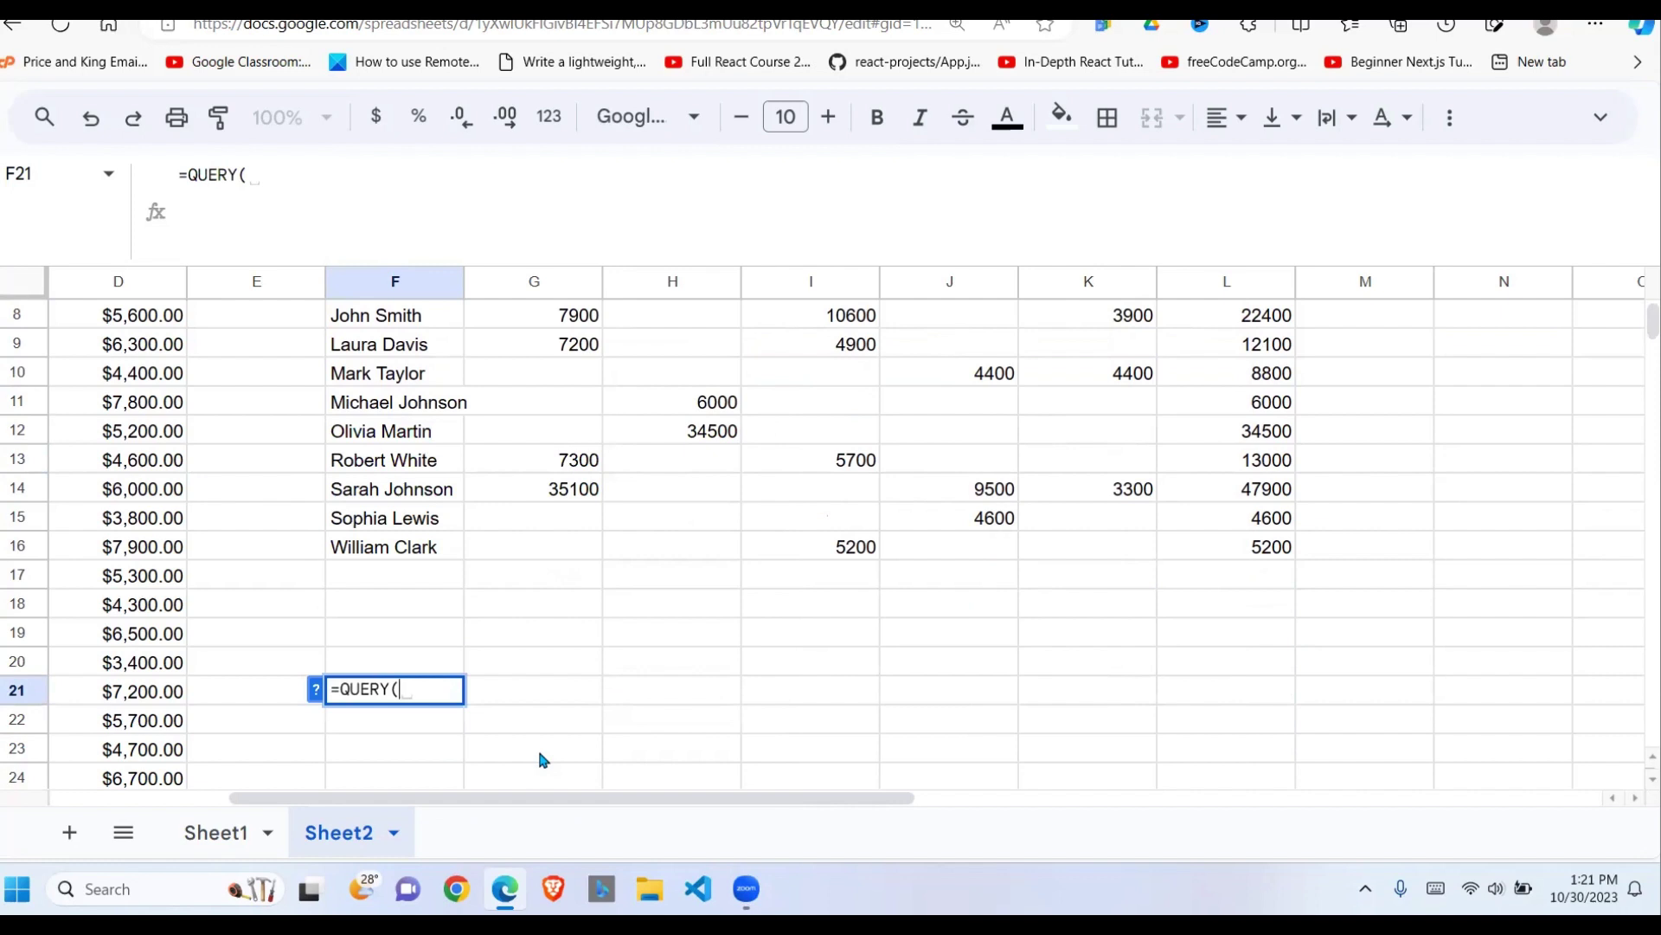
type("a")
key("BackSpace")
type("A1:D,\"")
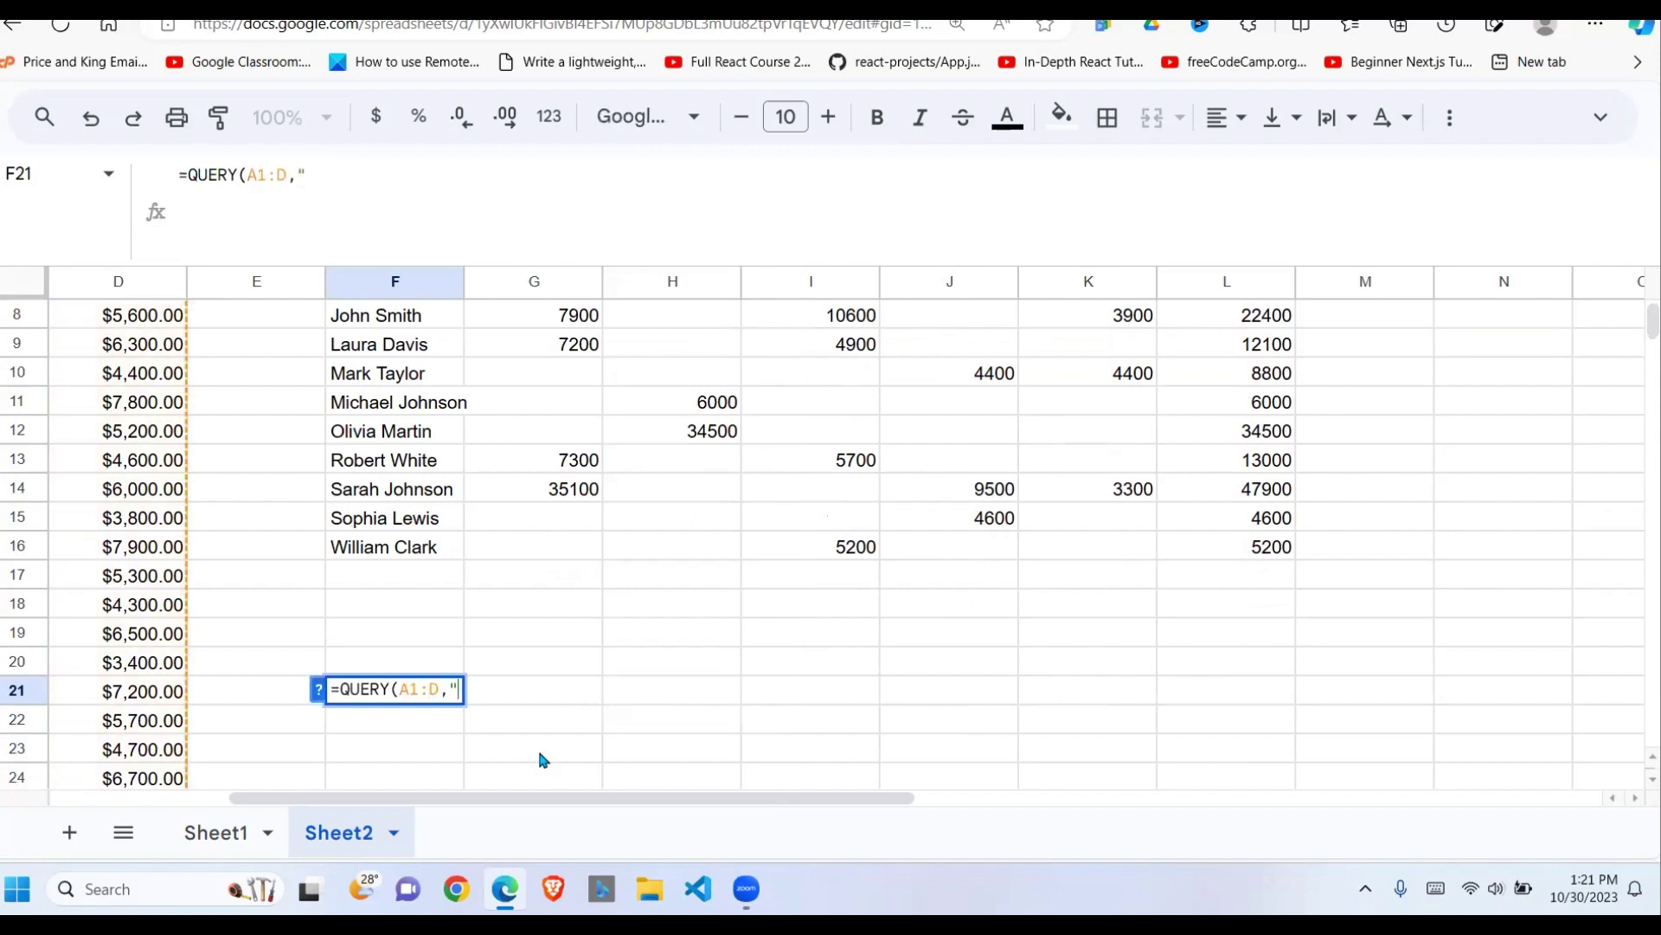
type("SELECT")
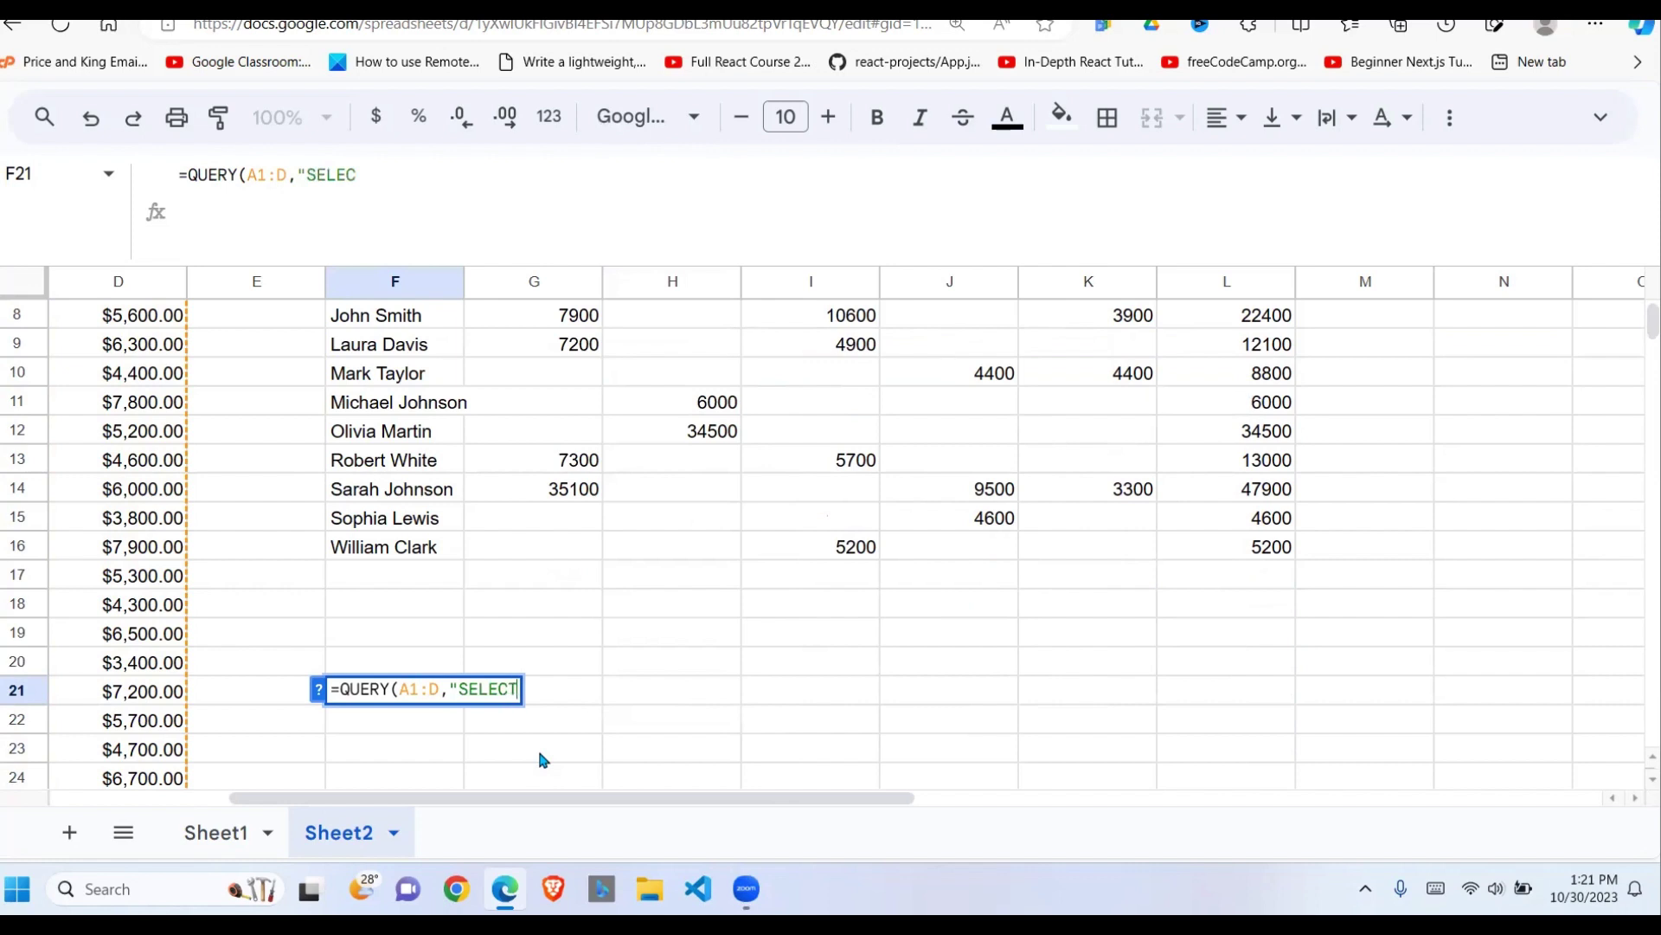
type(" SUM")
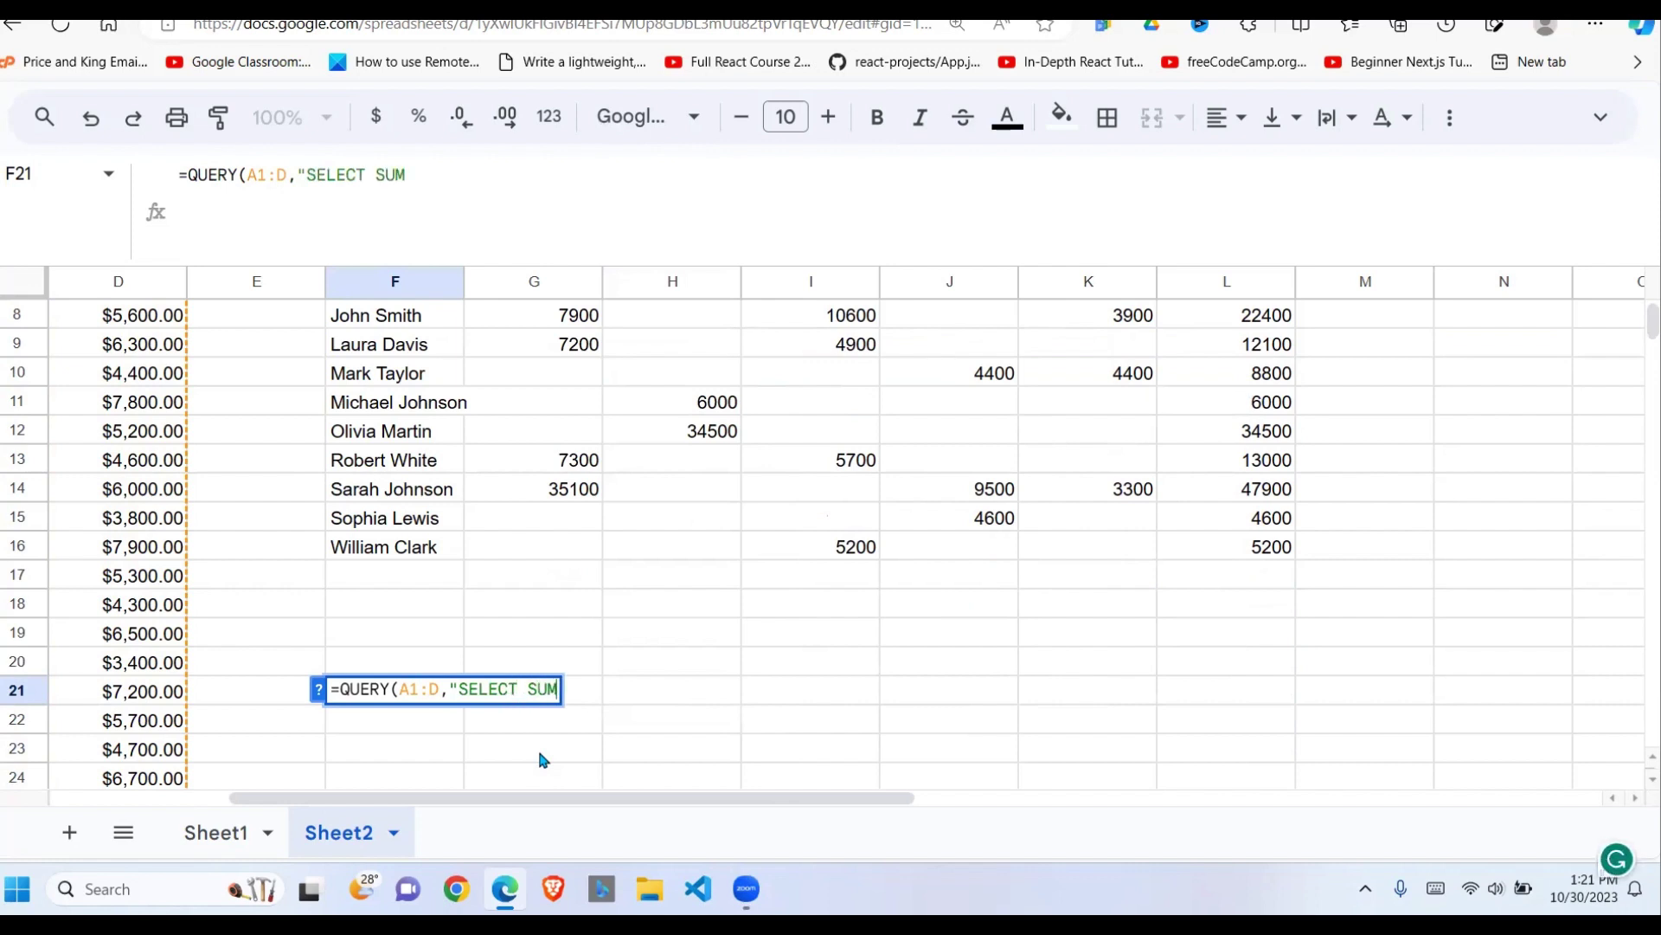
type("(D)")
Finish the F21 query with WHERE D IS NOT NULL GROUP BY C",1) and commit it
left_click_drag(901, 798, 571, 809)
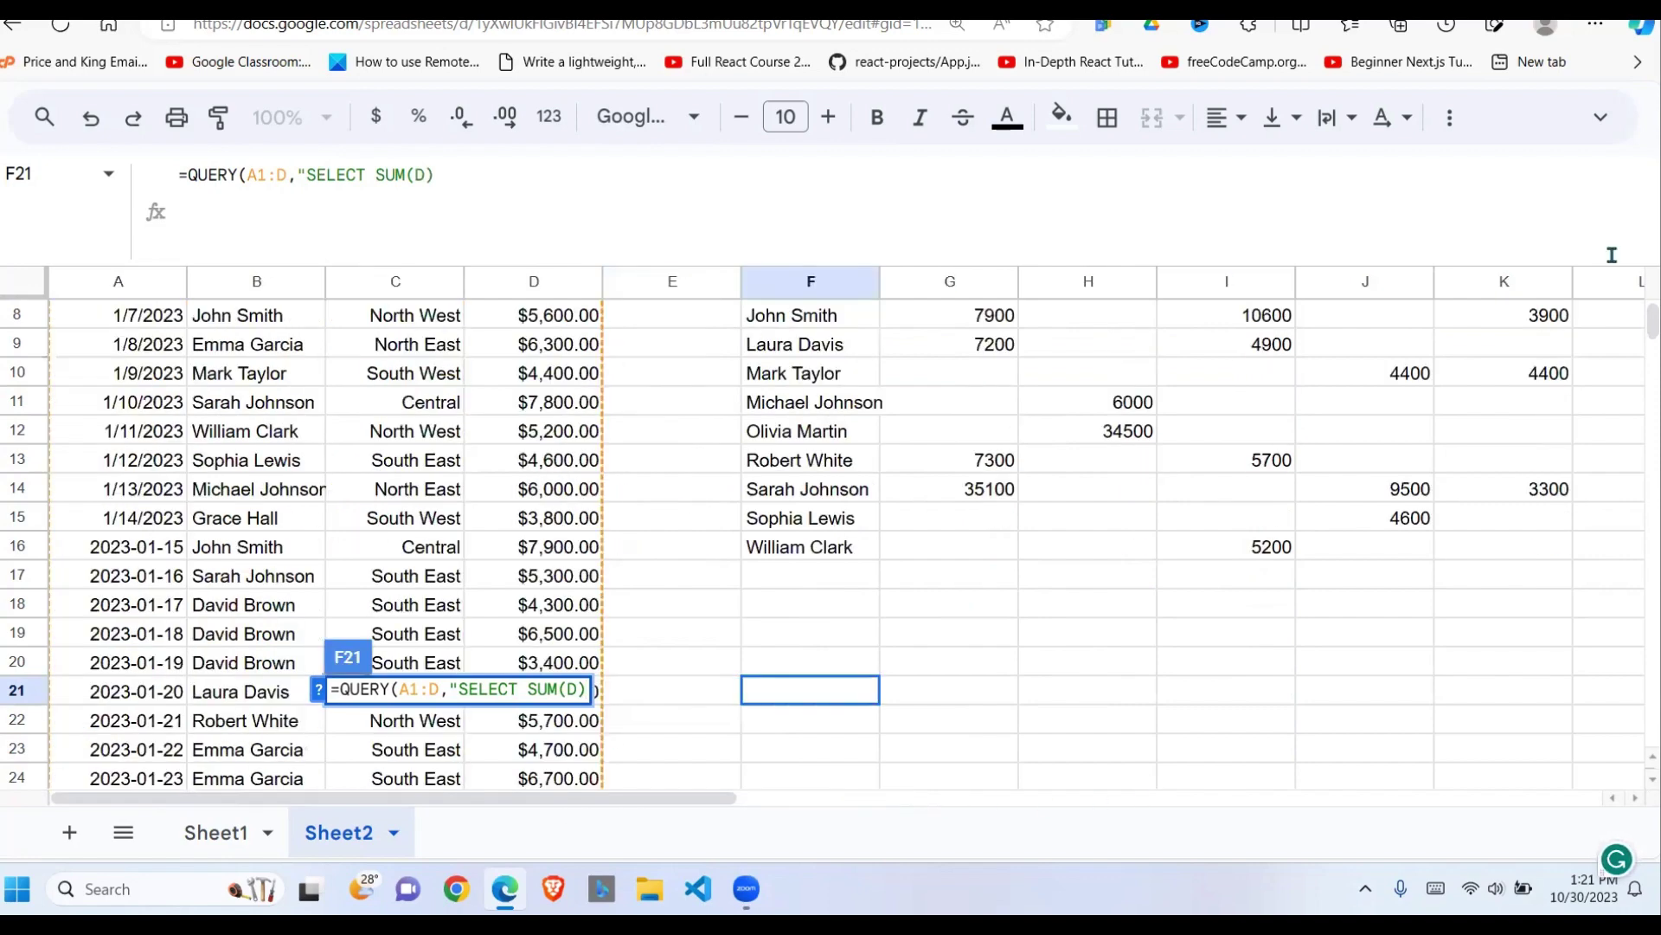
scroll(488, 495, "up", 3)
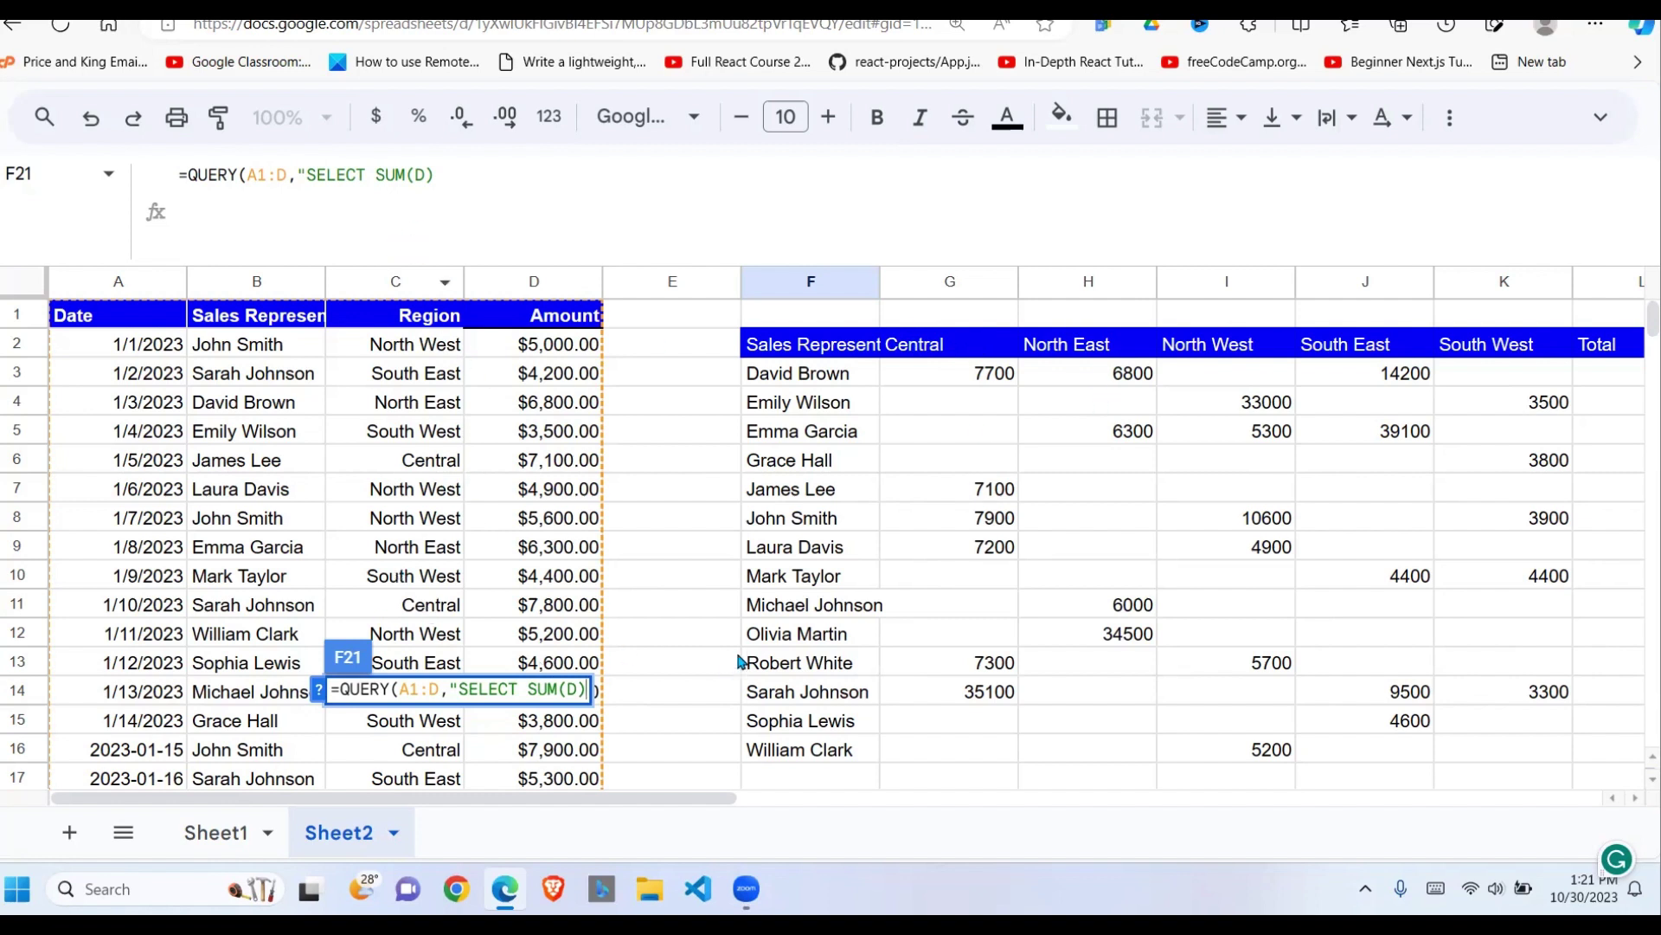
left_click(445, 178)
type(",")
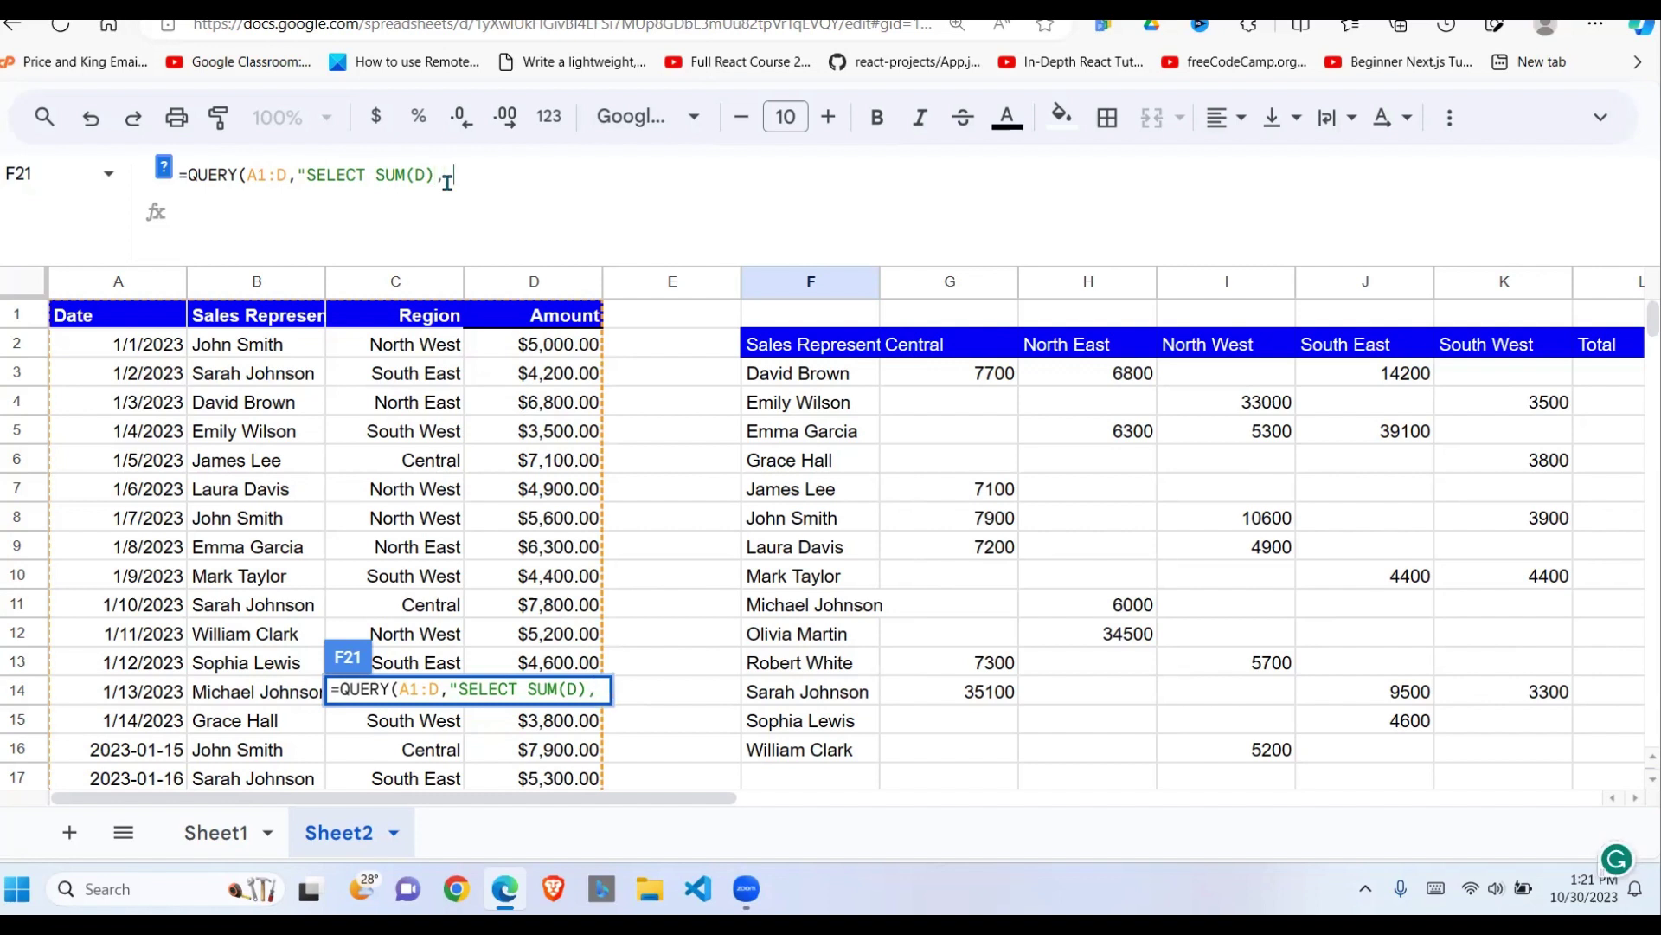
key("BackSpace")
type("WEHR")
key("BackSpace")
key("BackSpace")
key("BackSpace")
key("BackSpace")
type("WHERE ")
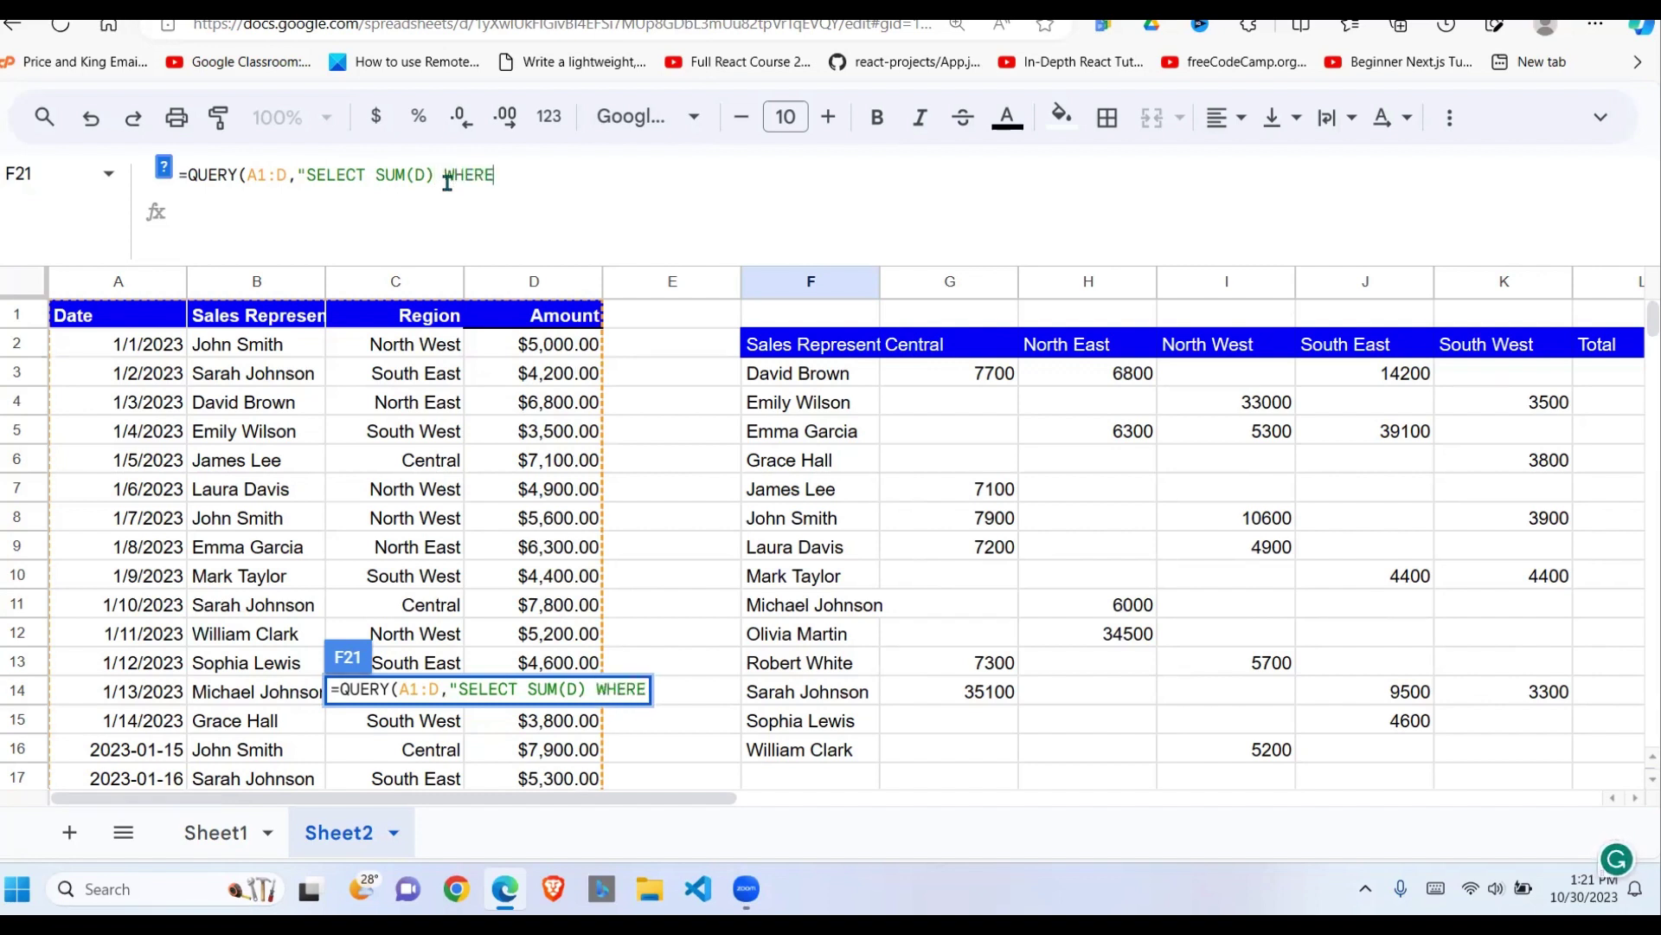
type("D IS NOT ")
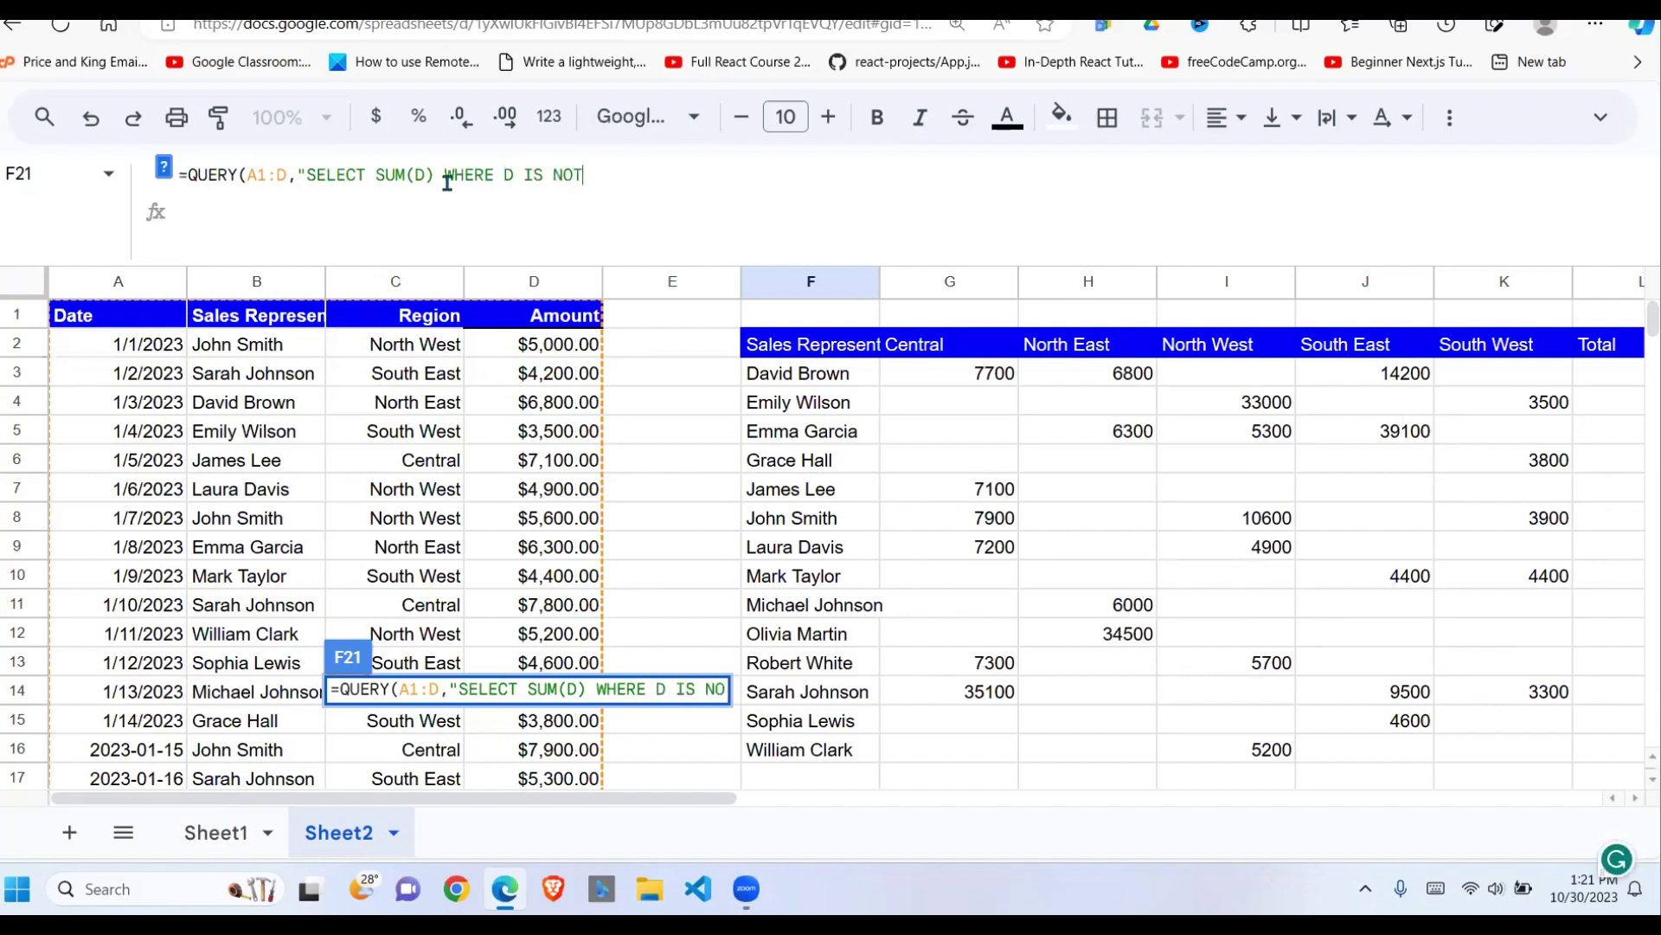
type("NUL")
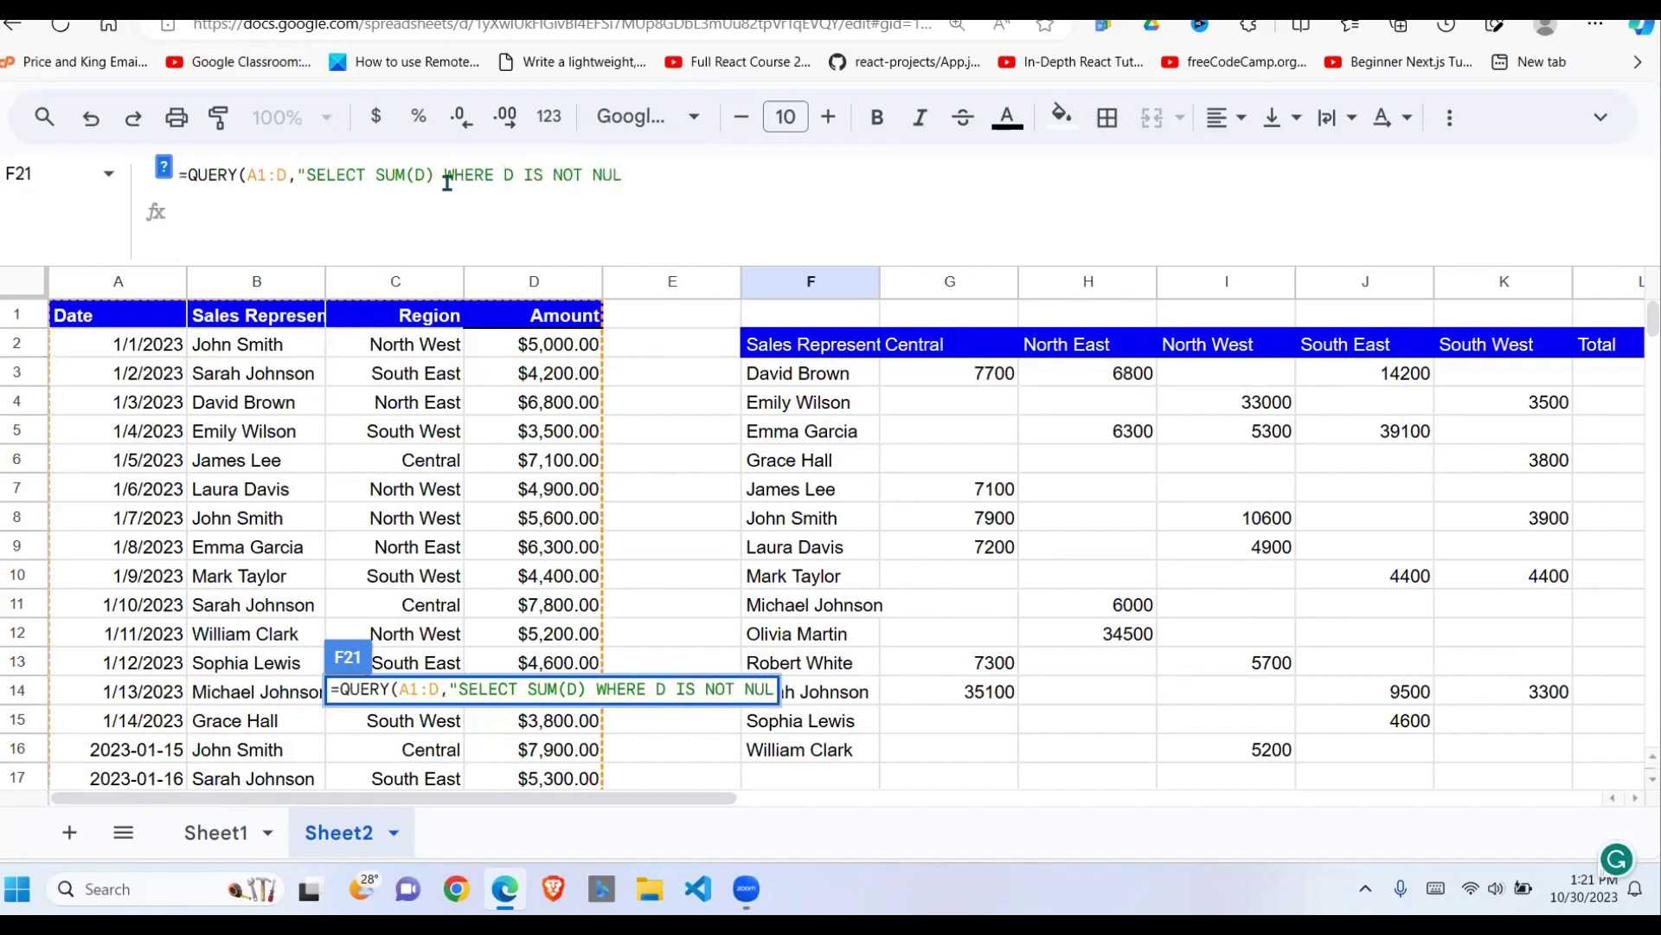
type("L")
type(" GRO")
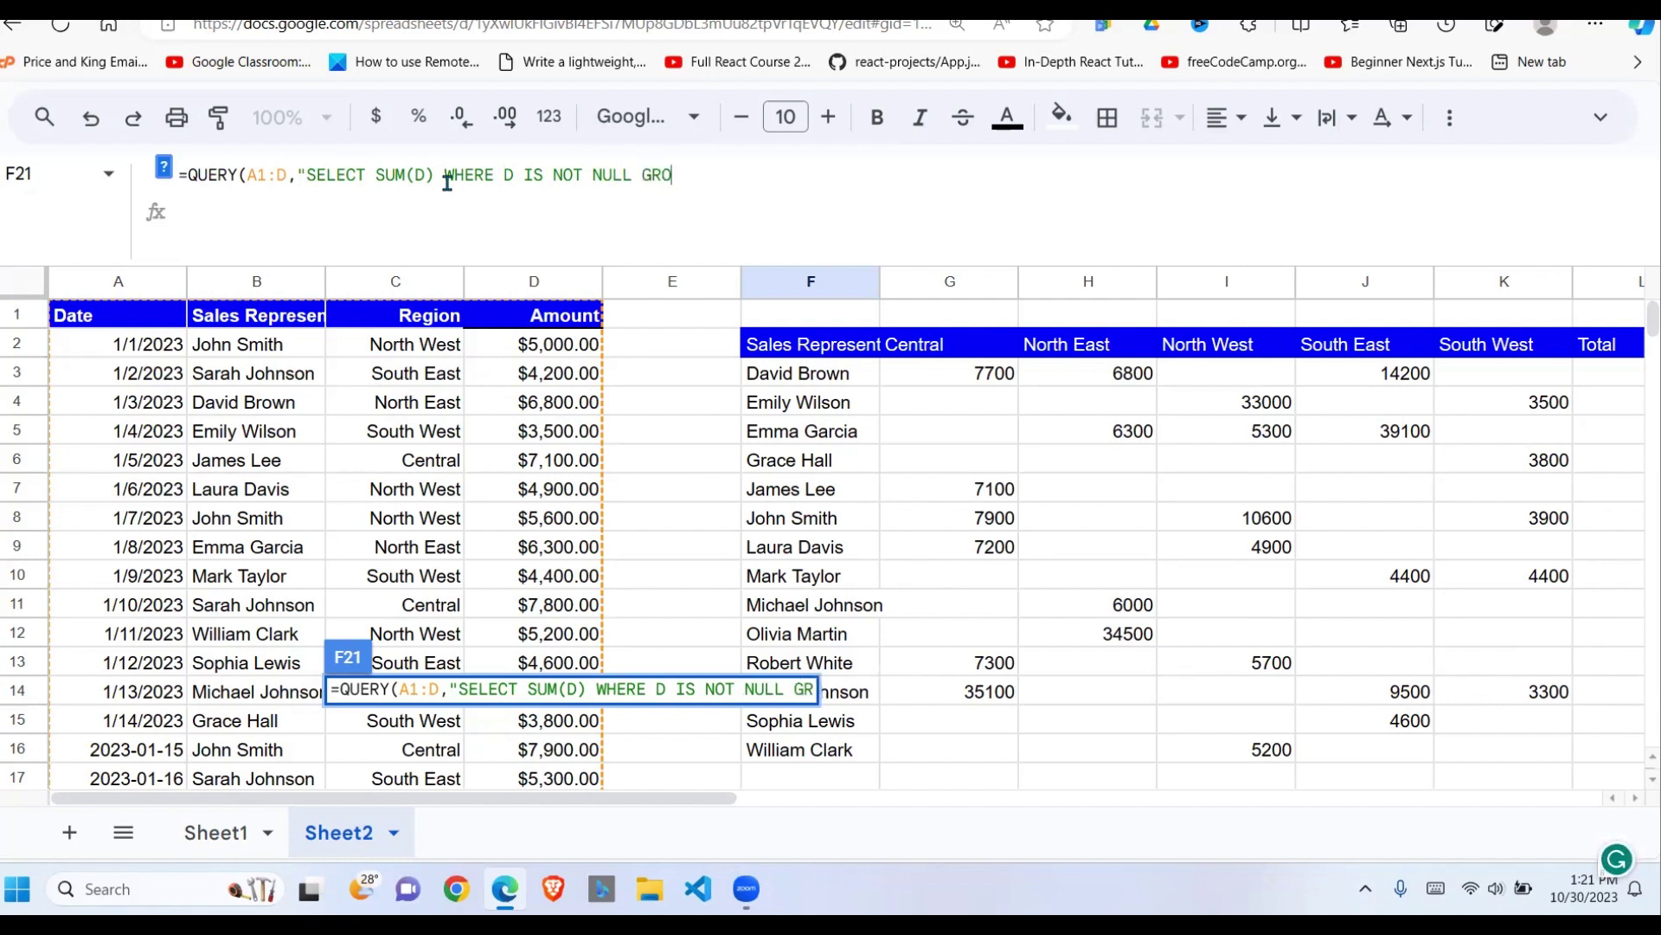
type("UP BY")
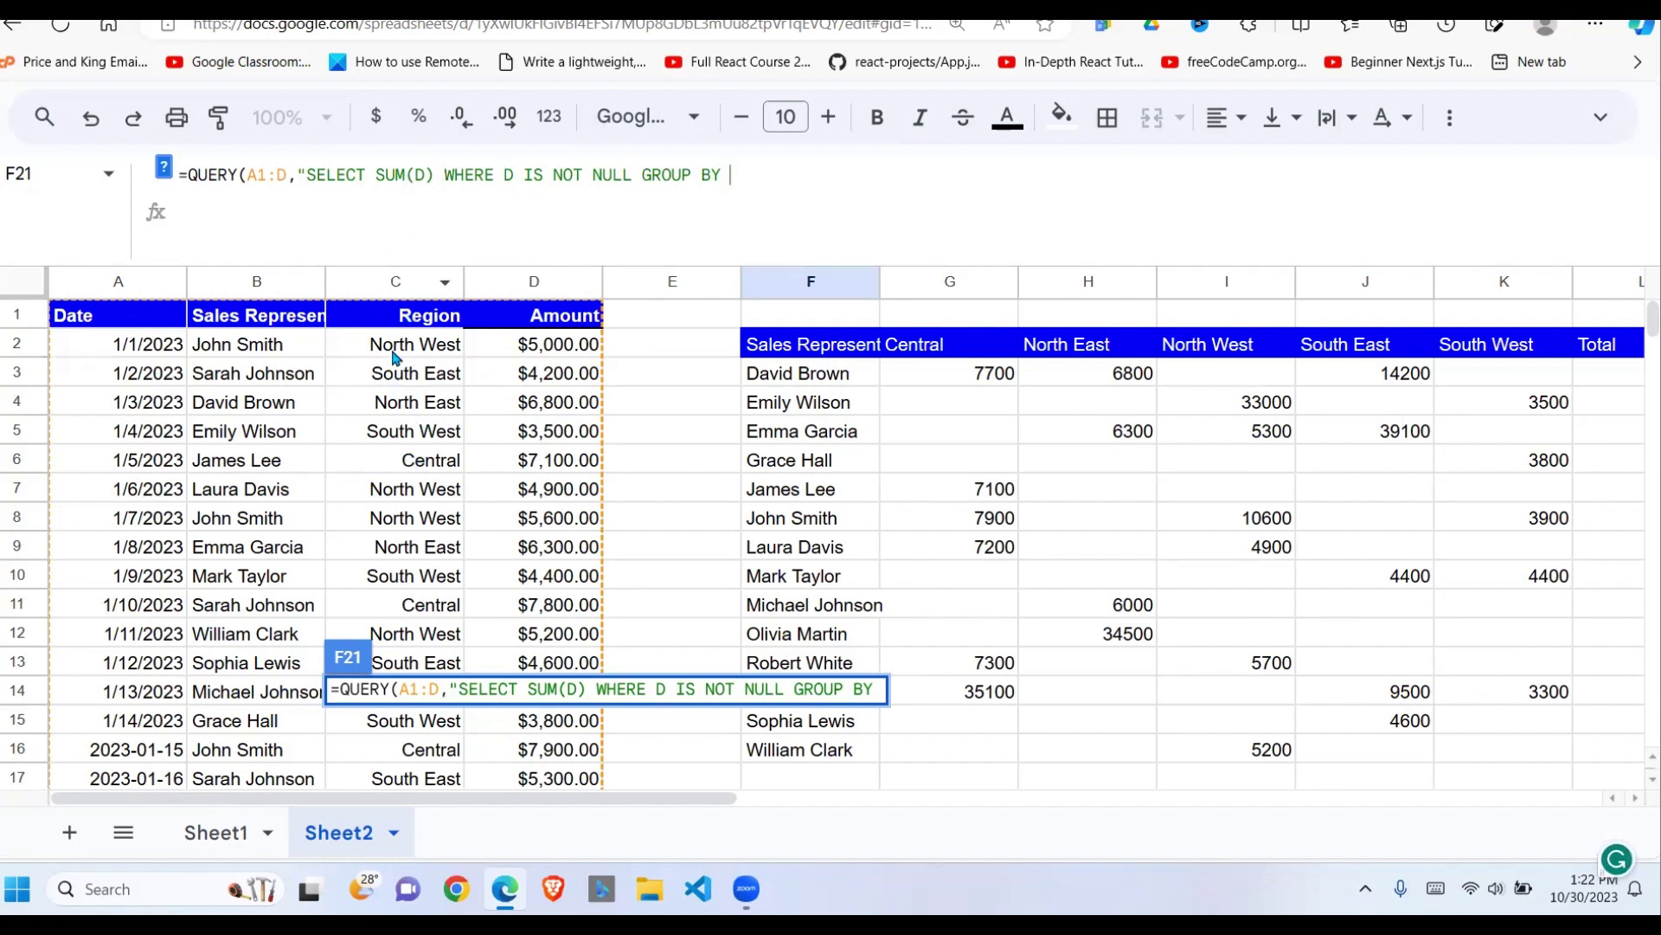
type(" C\",")
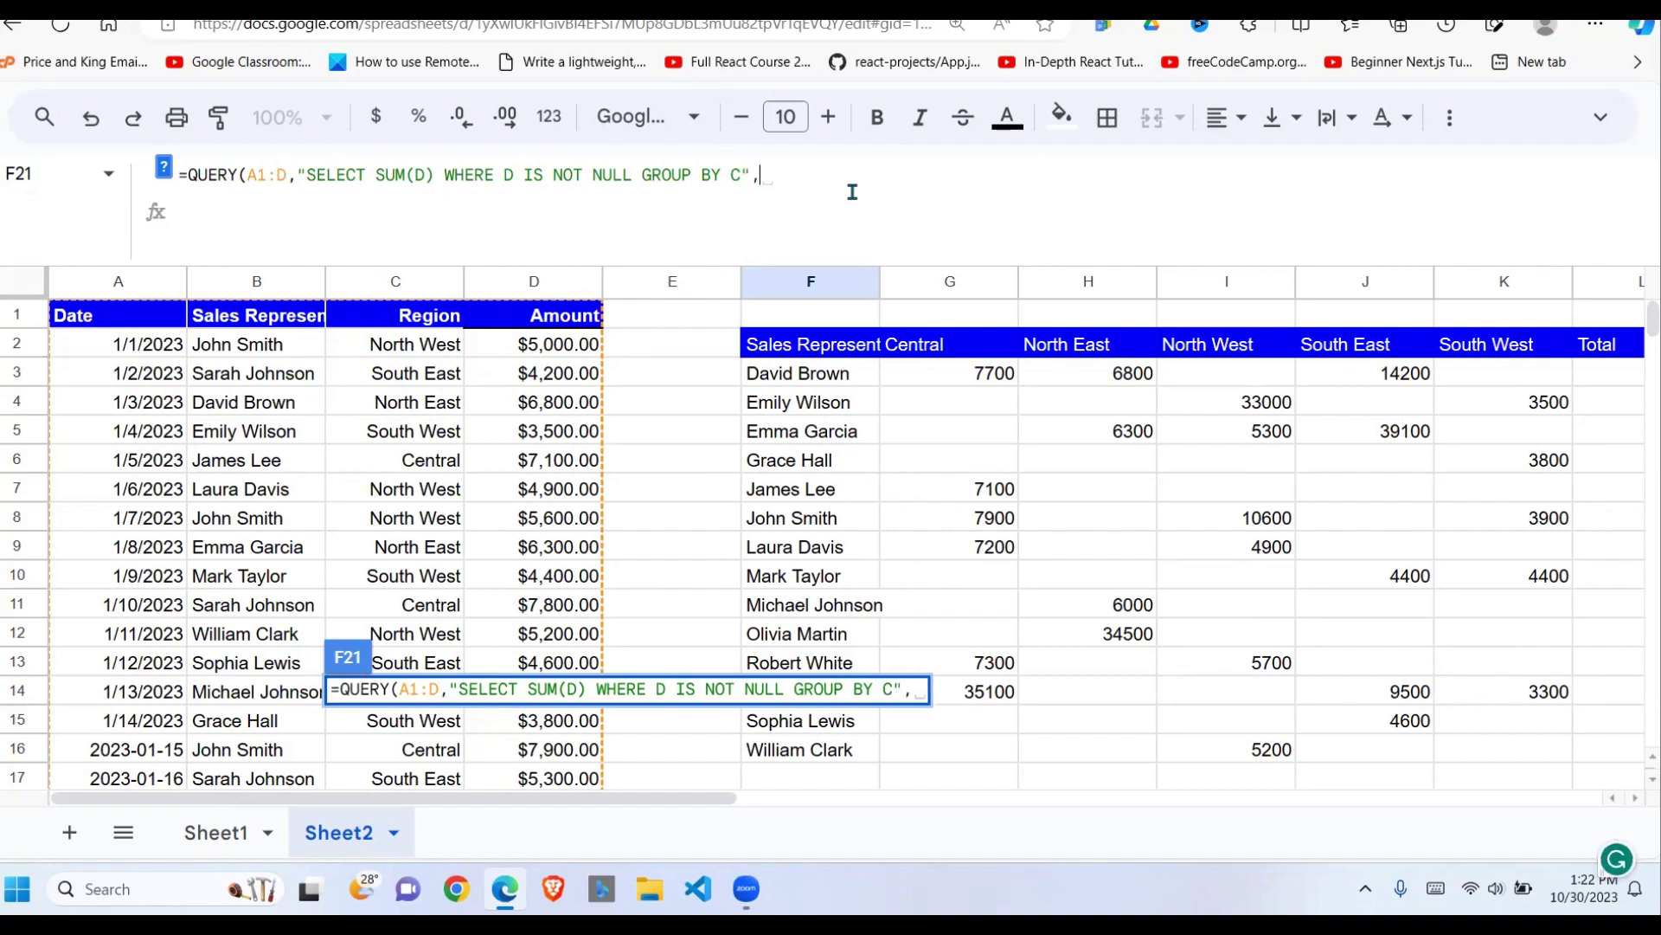
type("1)")
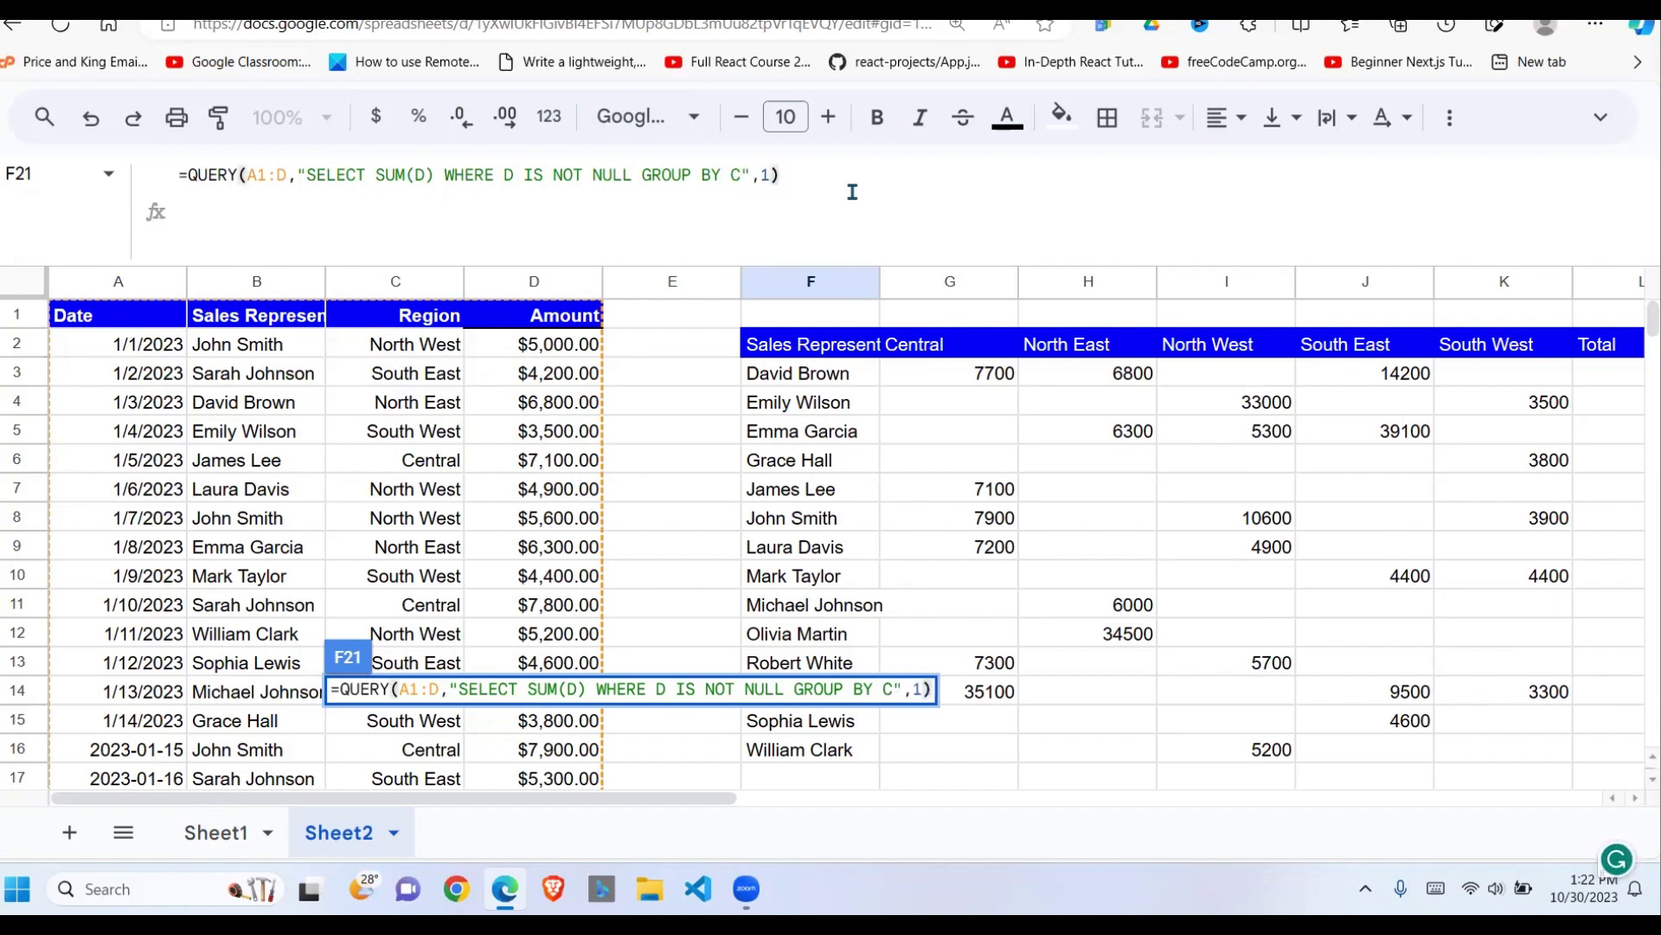
key("Return")
left_click(1004, 723)
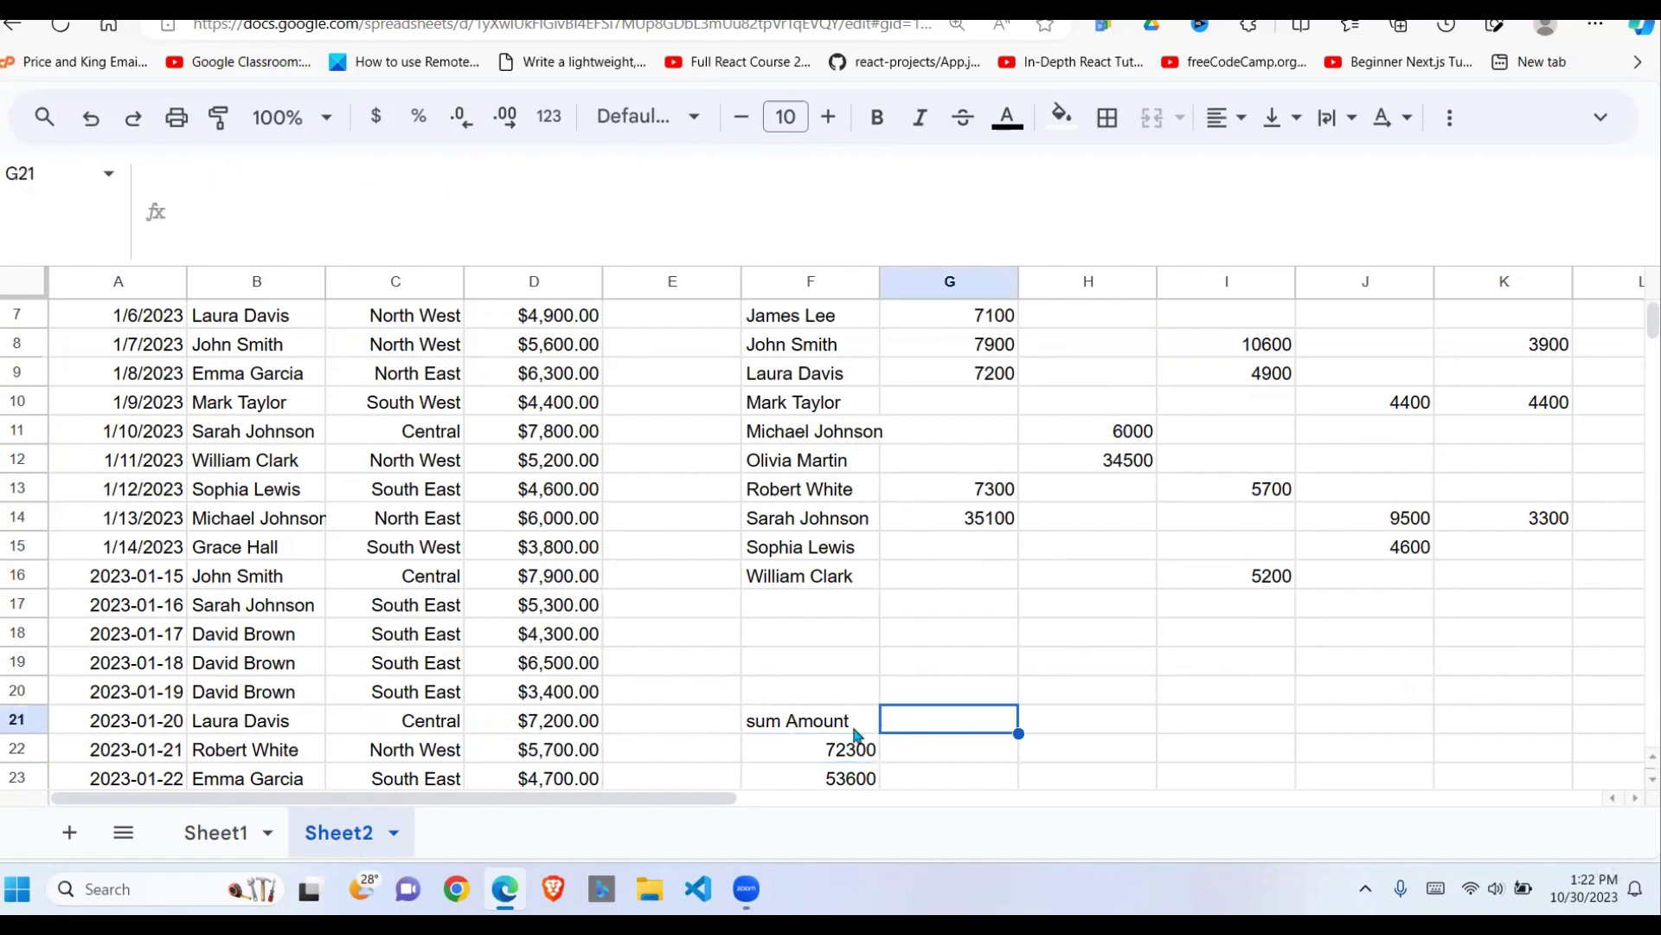
left_click(866, 724)
left_click(863, 751)
scroll(857, 749, "down", 1)
left_click(841, 746)
key("Down")
key("Down")
key("Down")
key("Down")
key("Down")
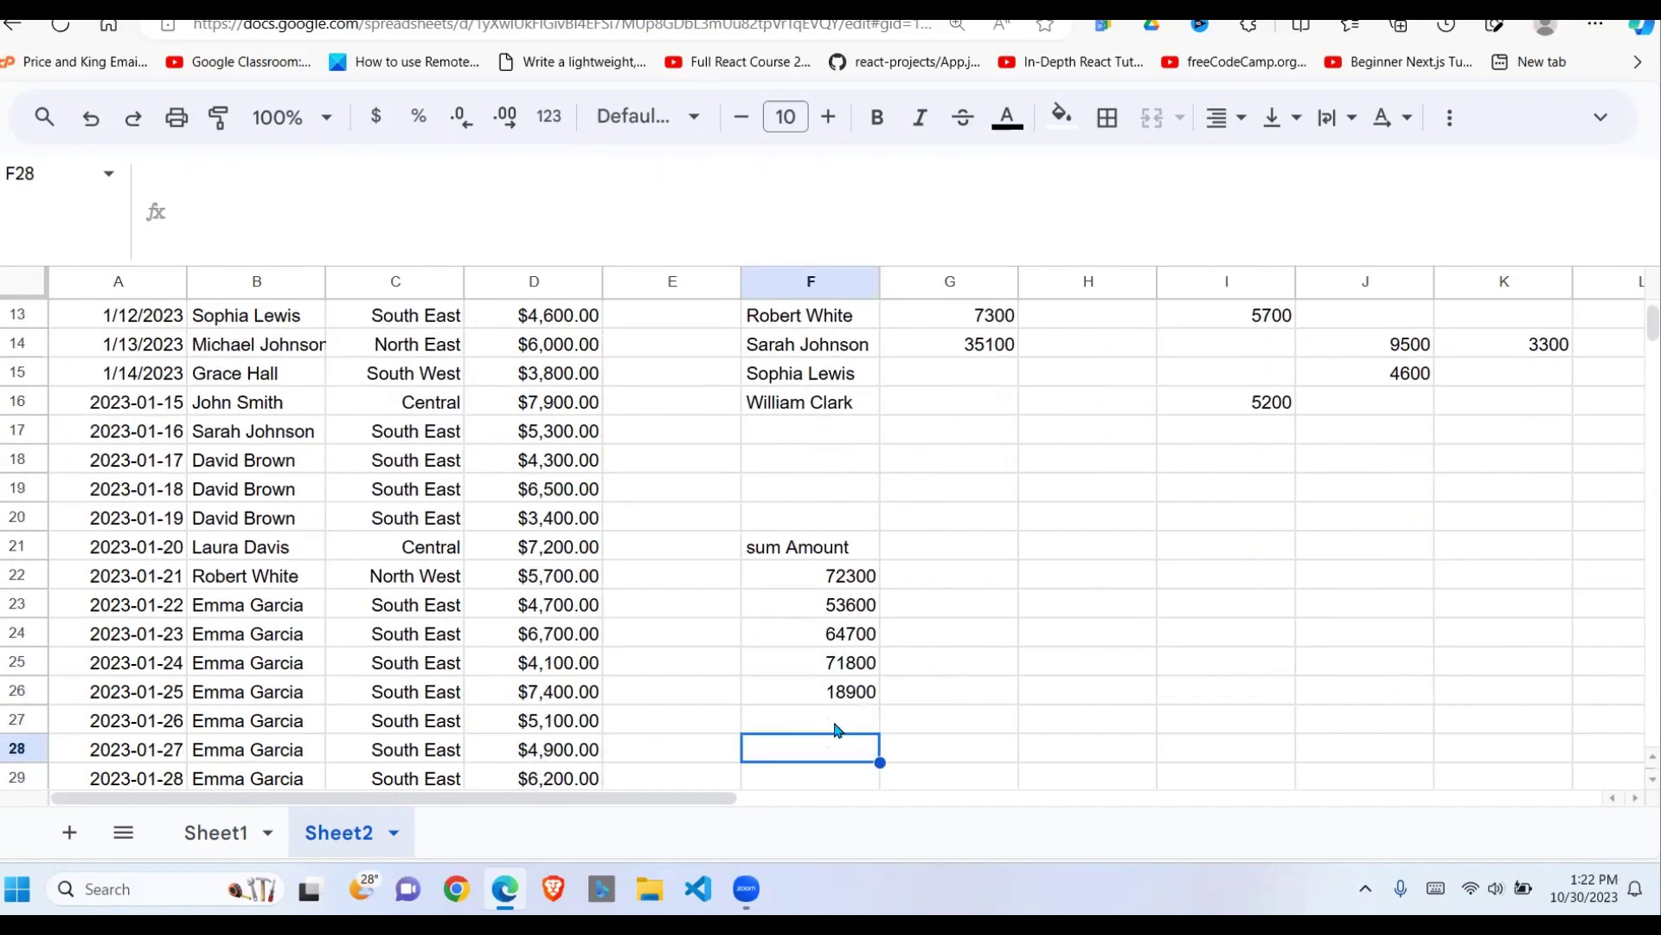
left_click(838, 523)
left_click_drag(839, 529, 846, 635)
left_click(838, 554)
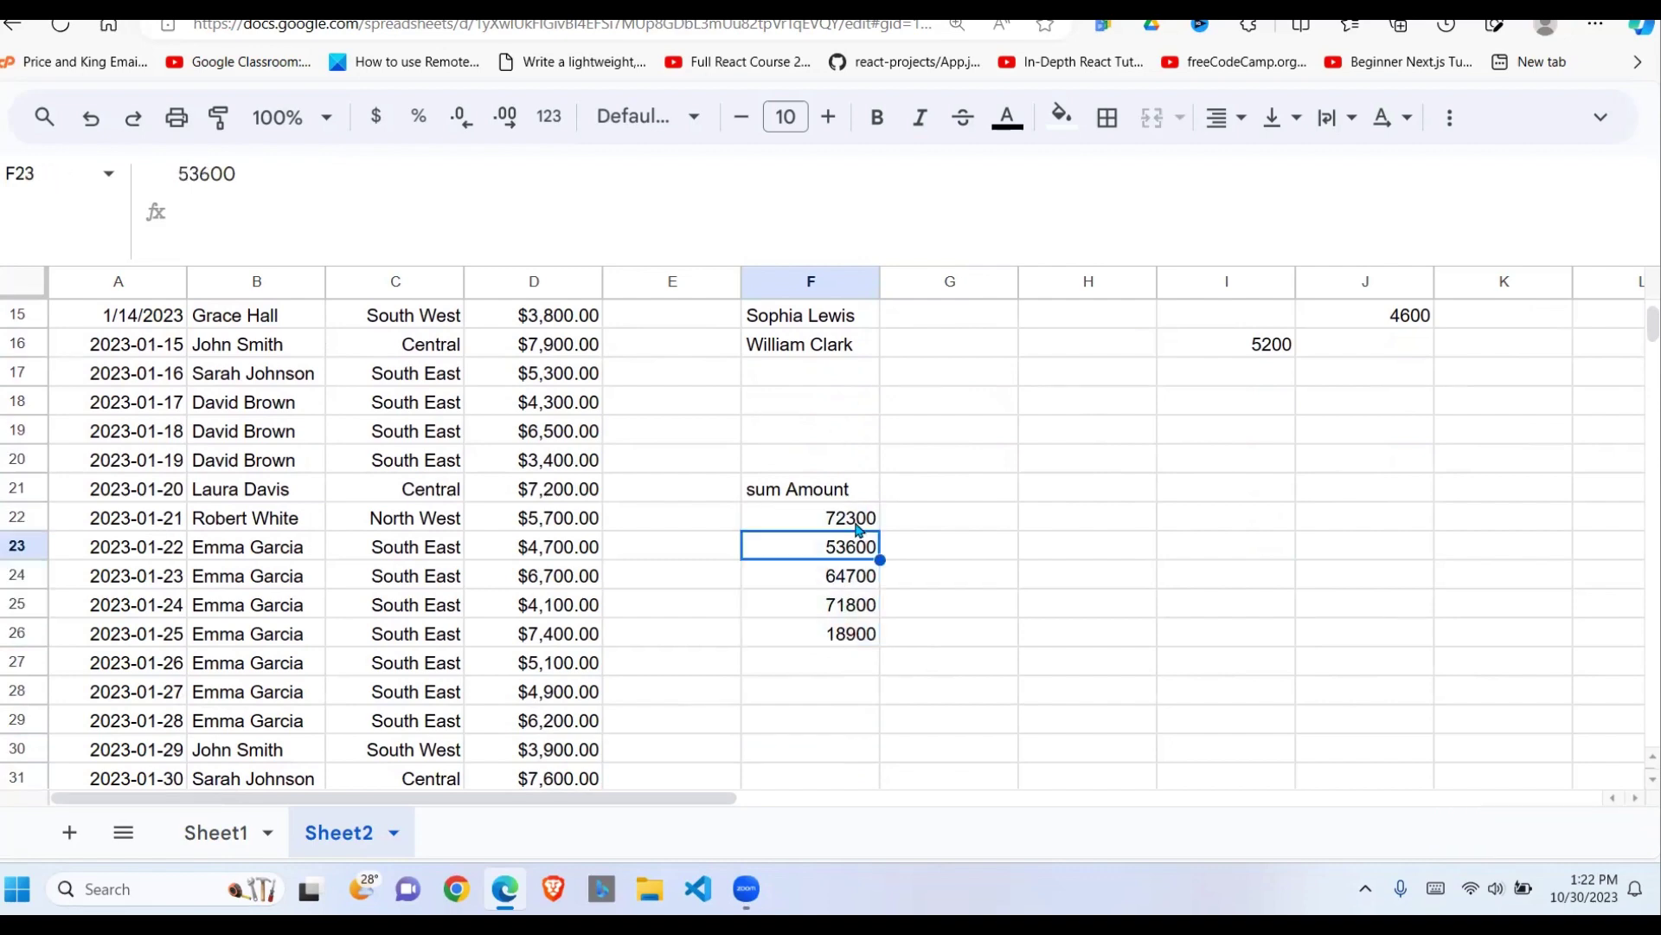
left_click_drag(857, 525, 848, 637)
left_click(849, 528)
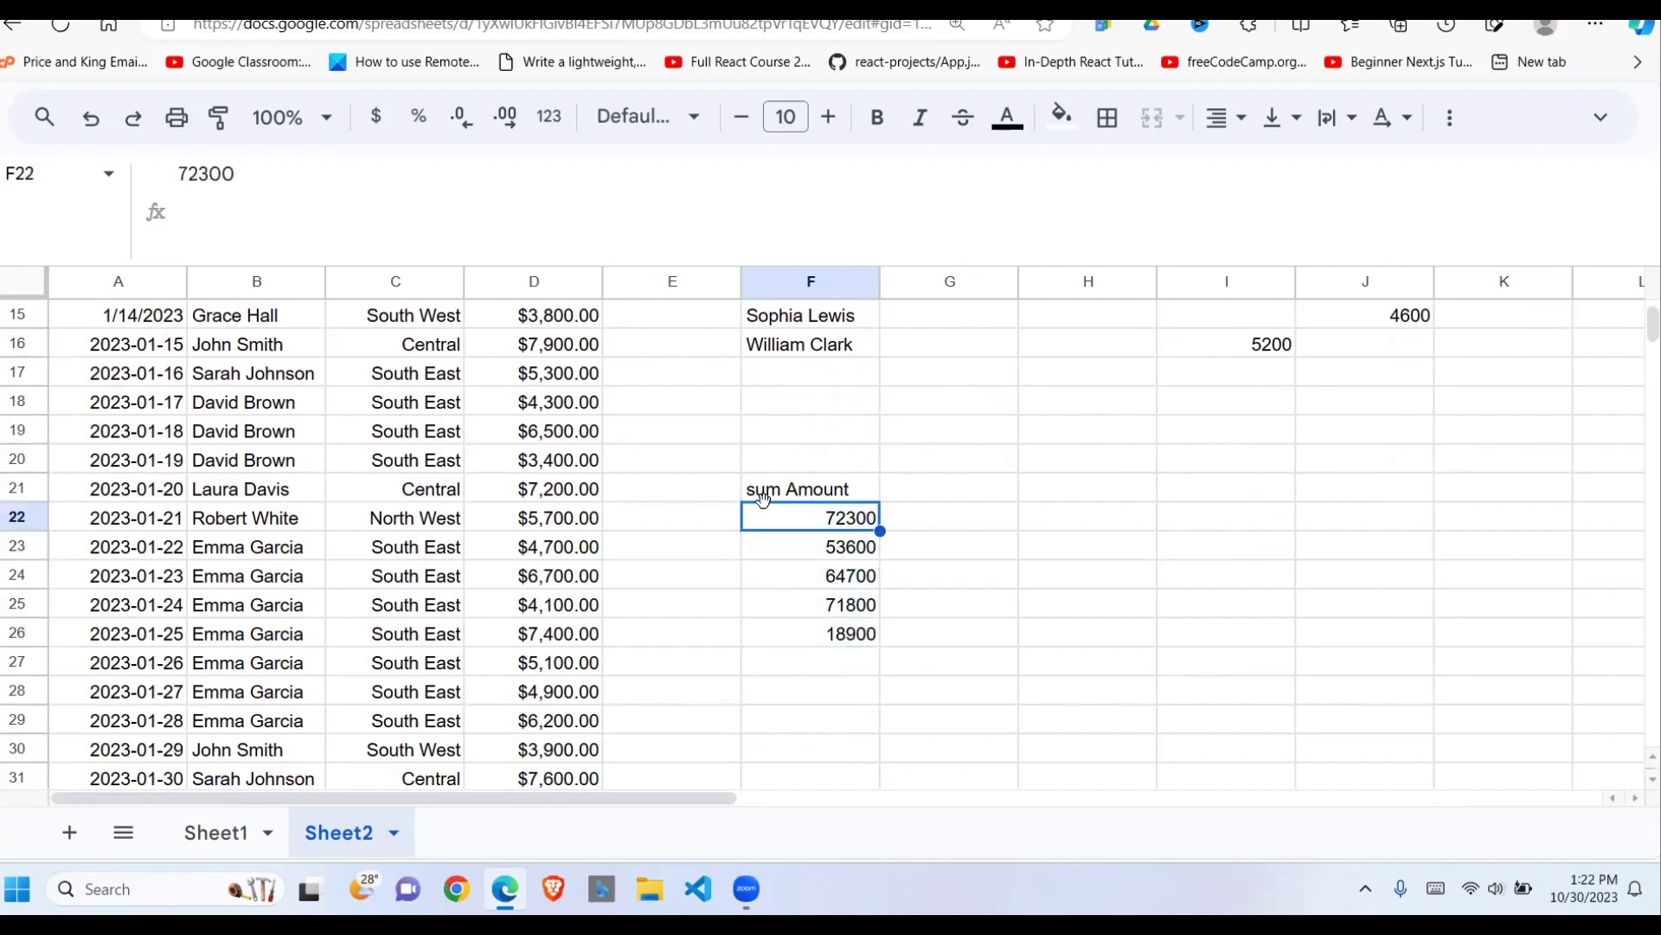
scroll(1629, 365, "up", 5)
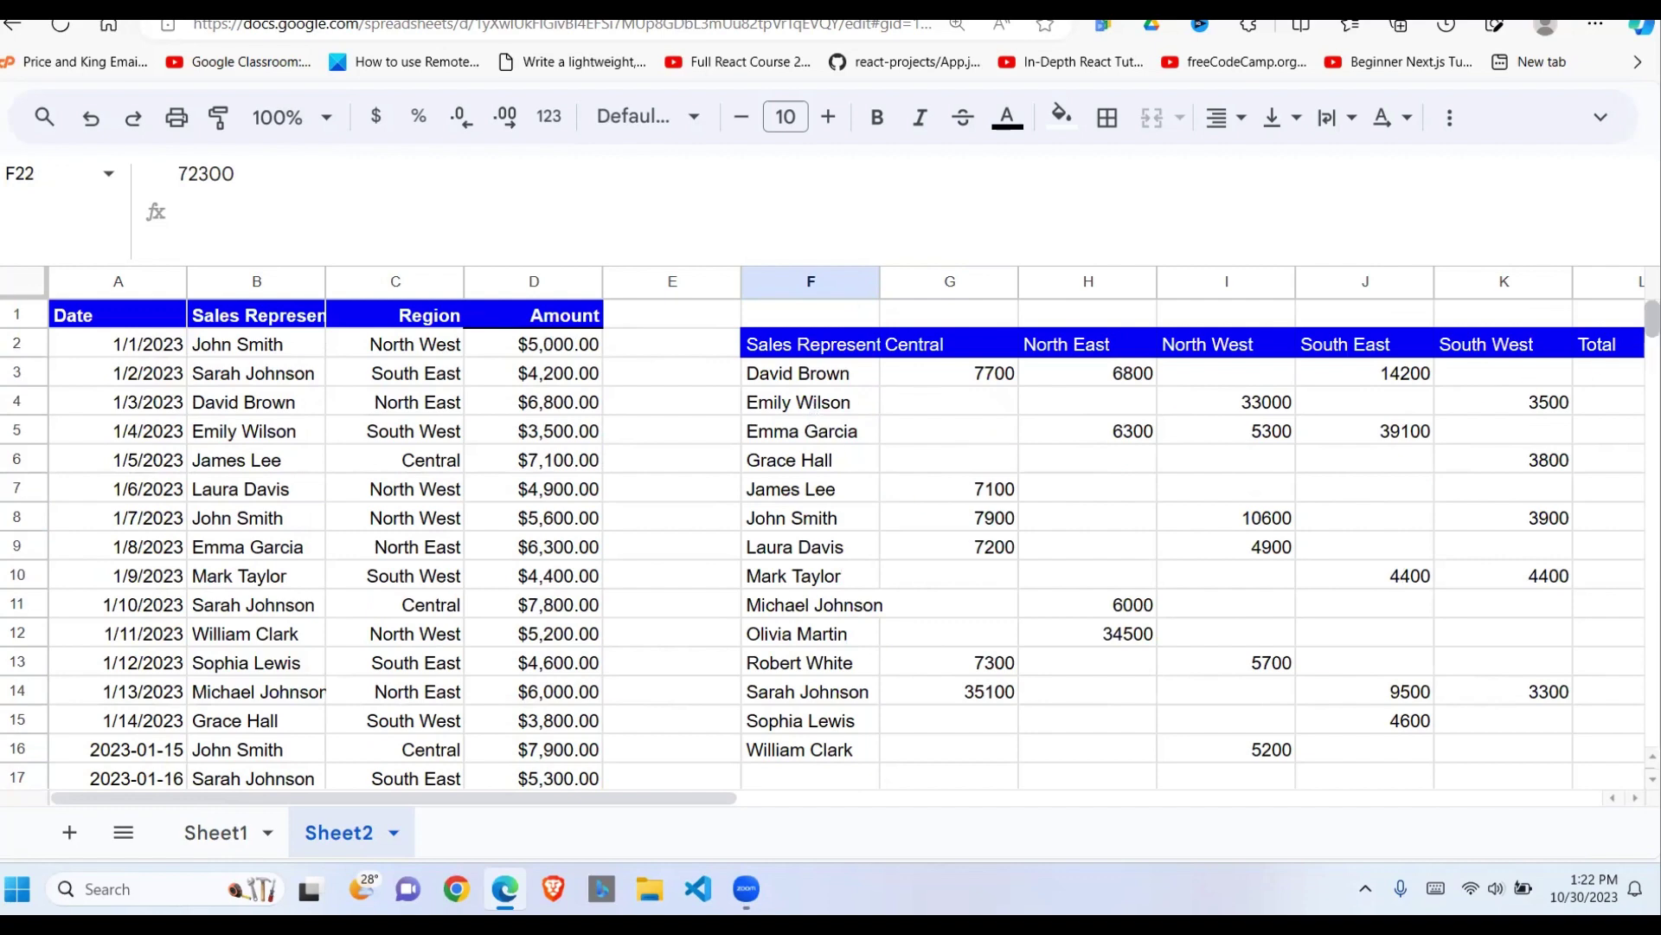
scroll(674, 486, "down", 5)
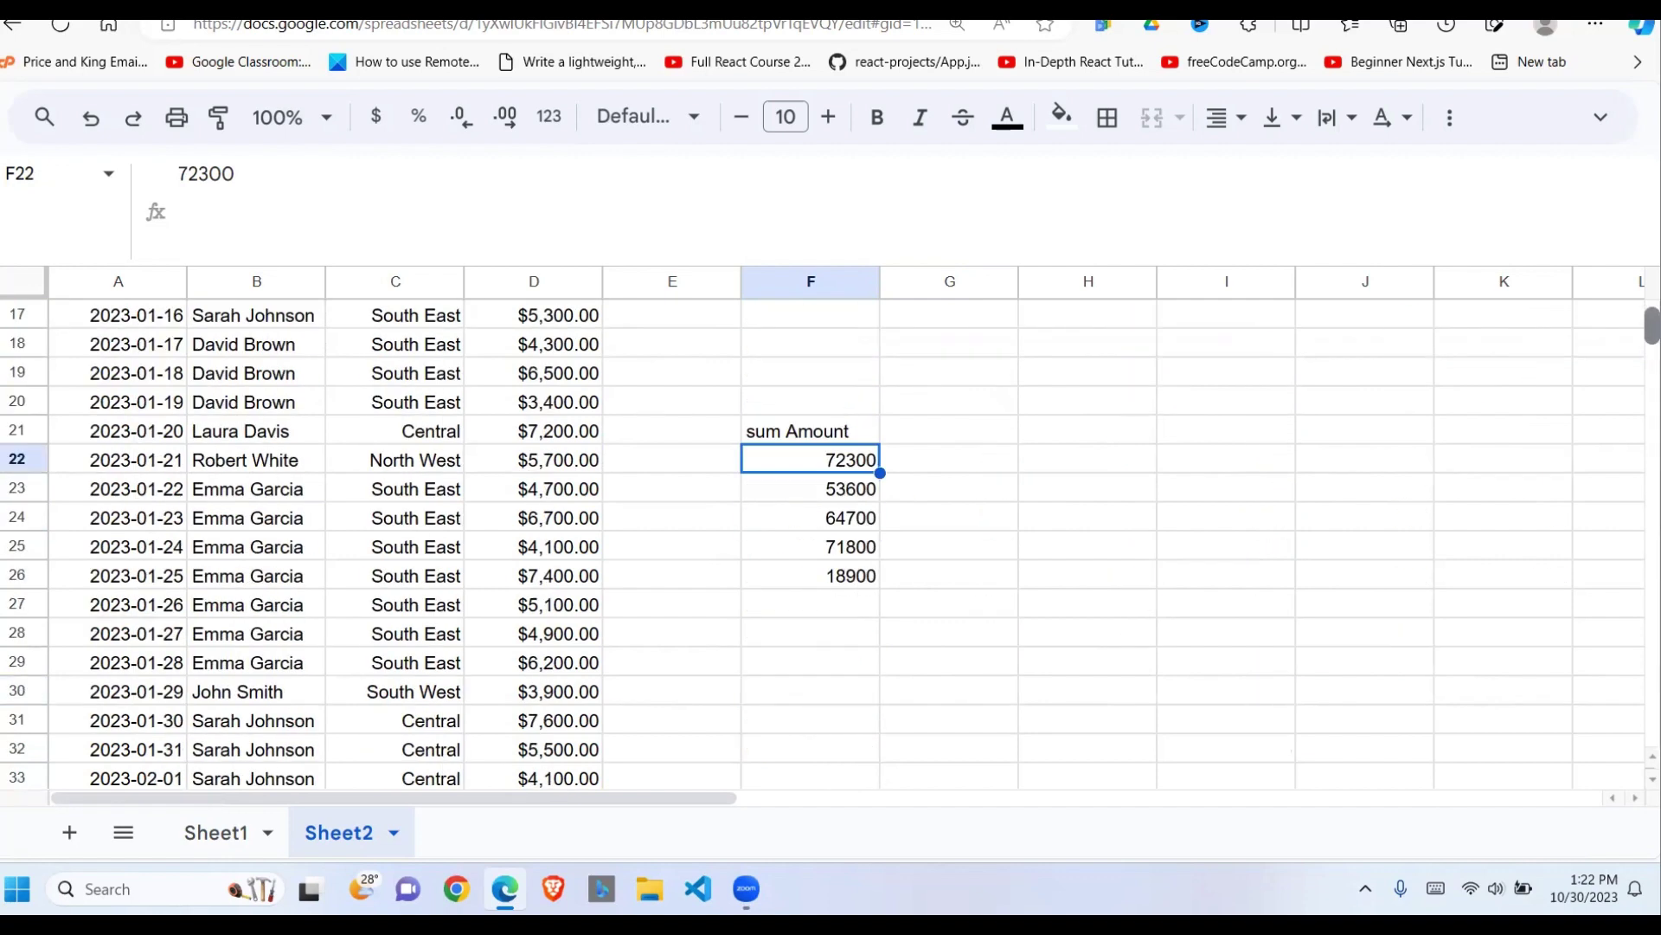
left_click(805, 432)
left_click(365, 175)
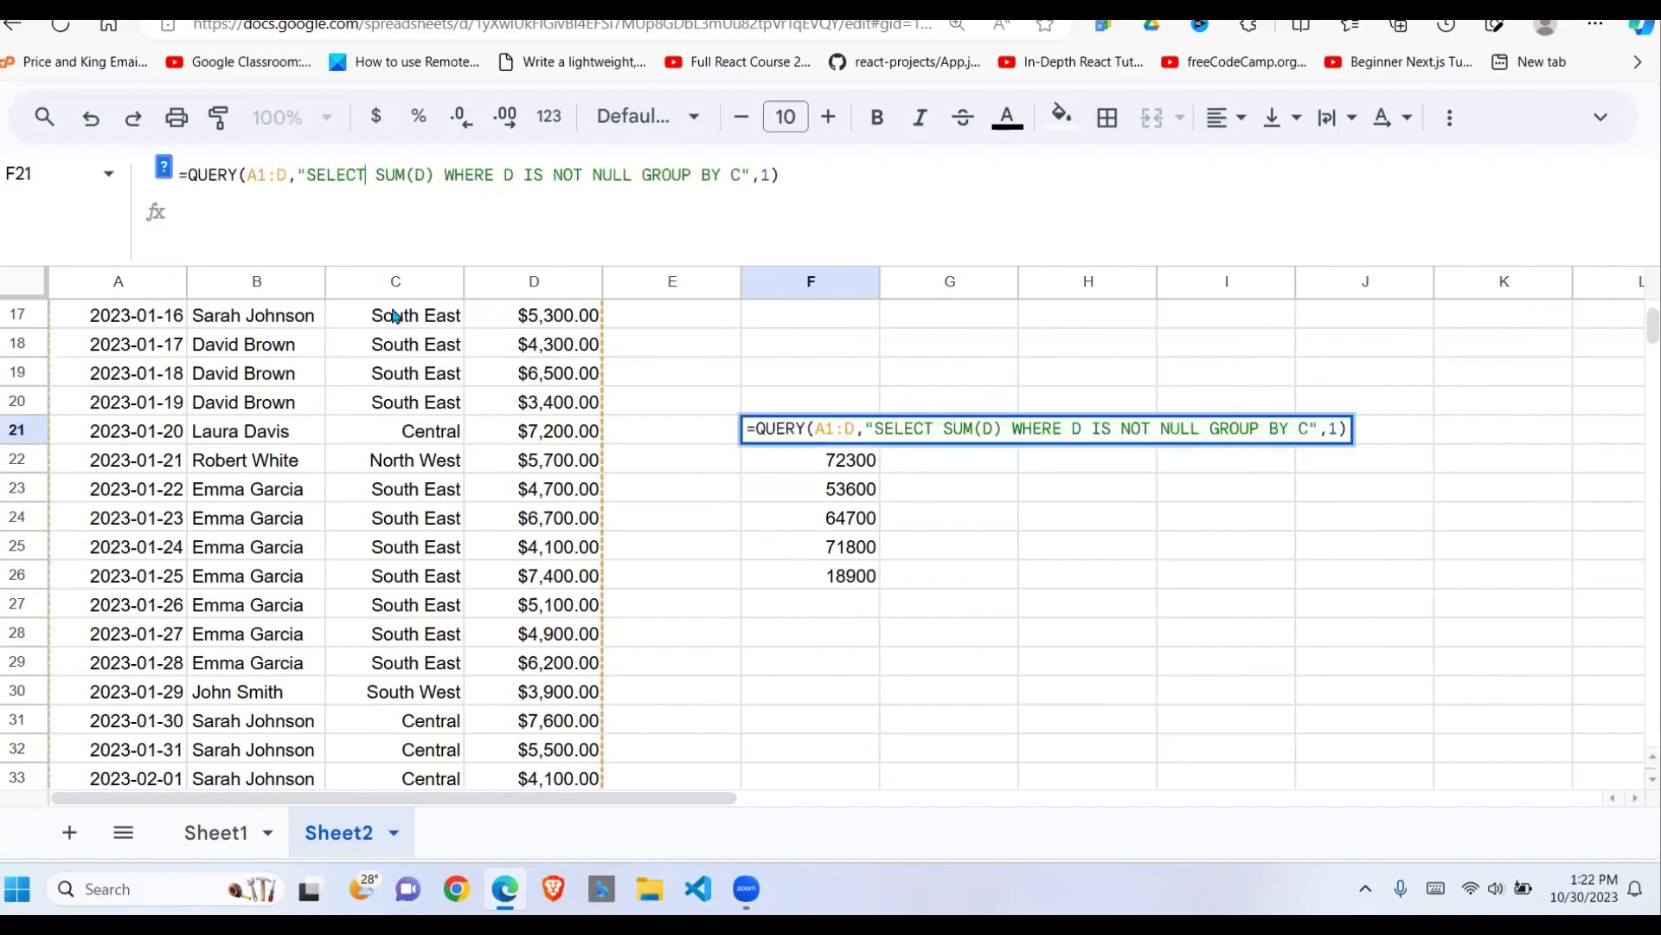
type("C")
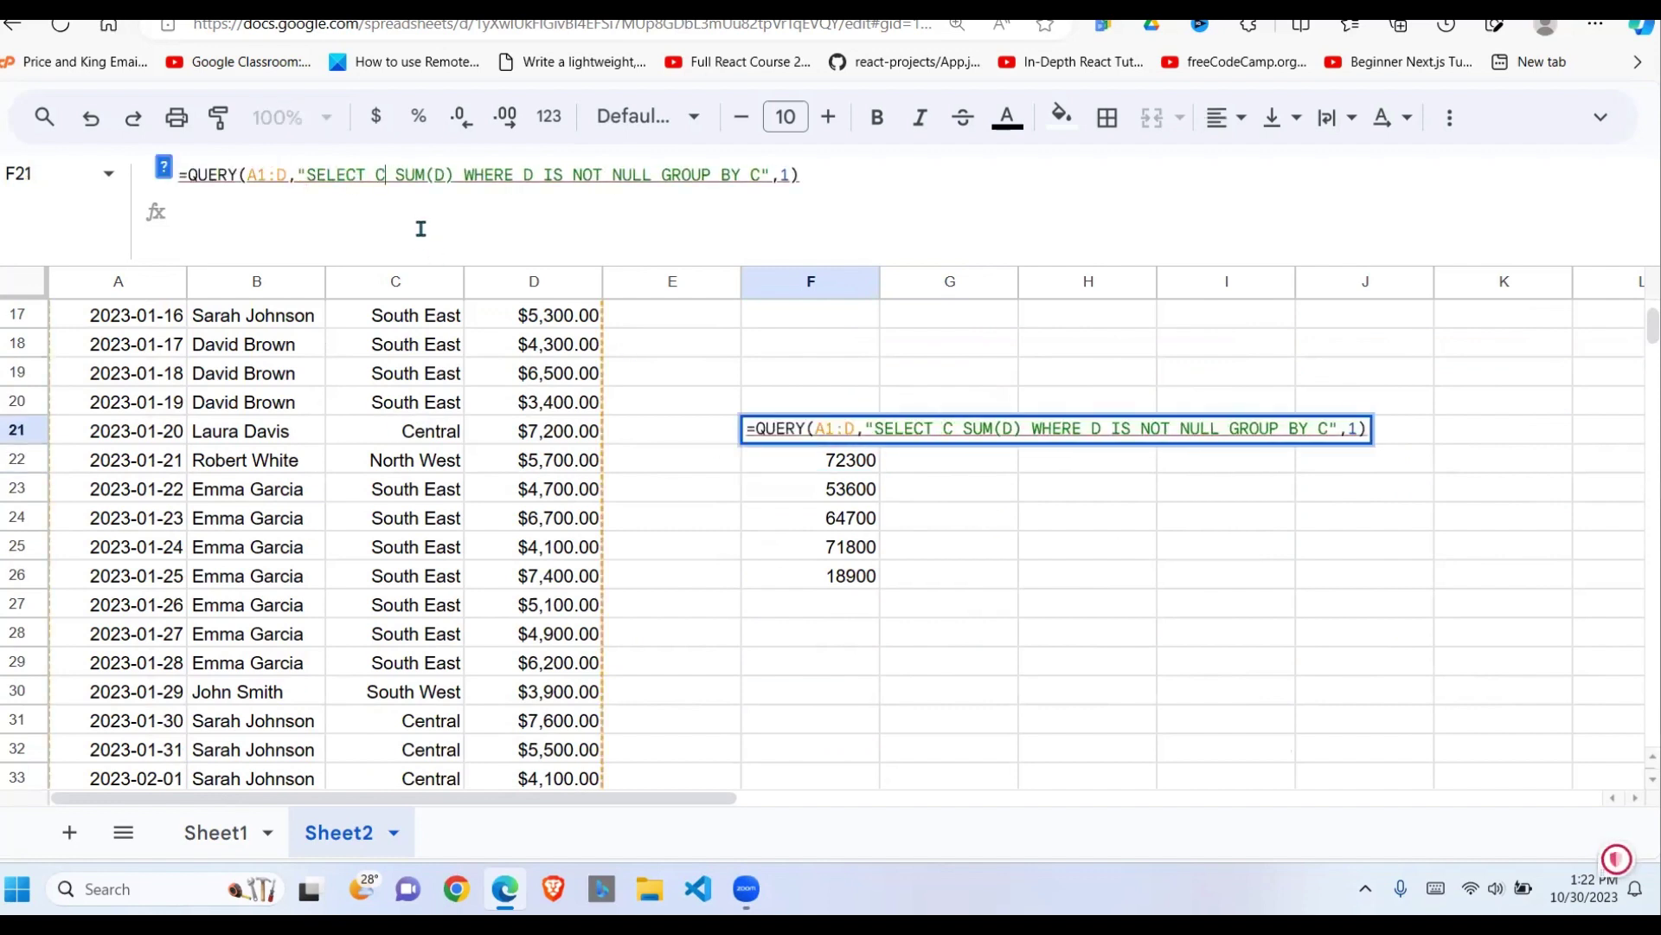
type(",")
key("Return")
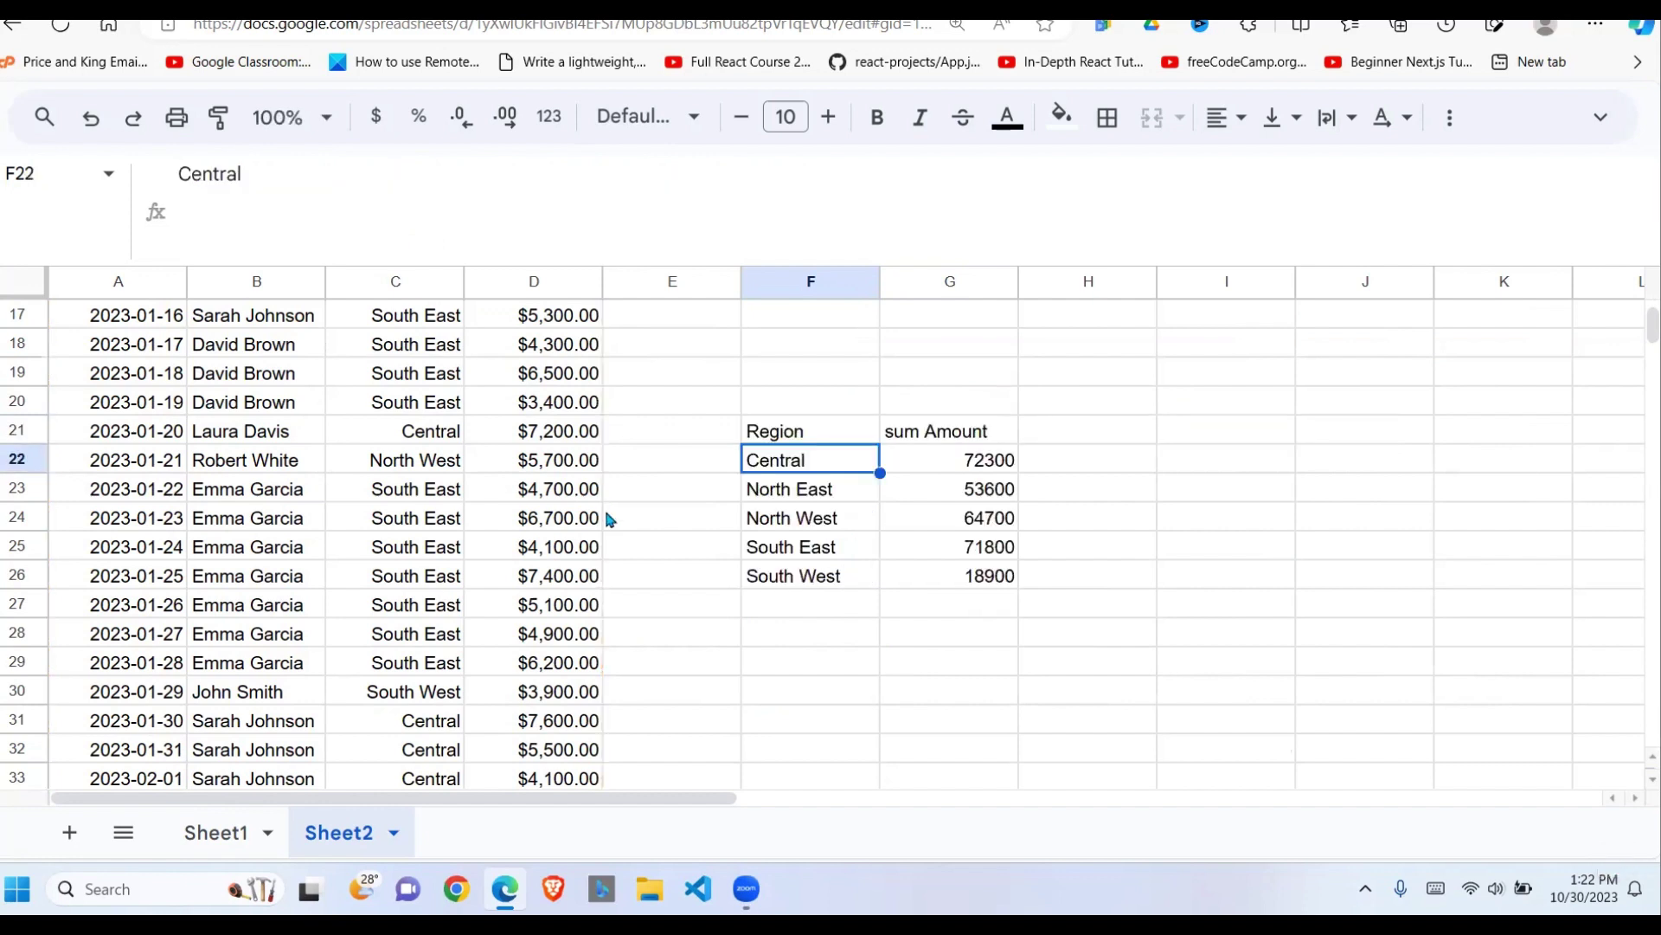
left_click(949, 575)
left_click_drag(808, 432, 808, 581)
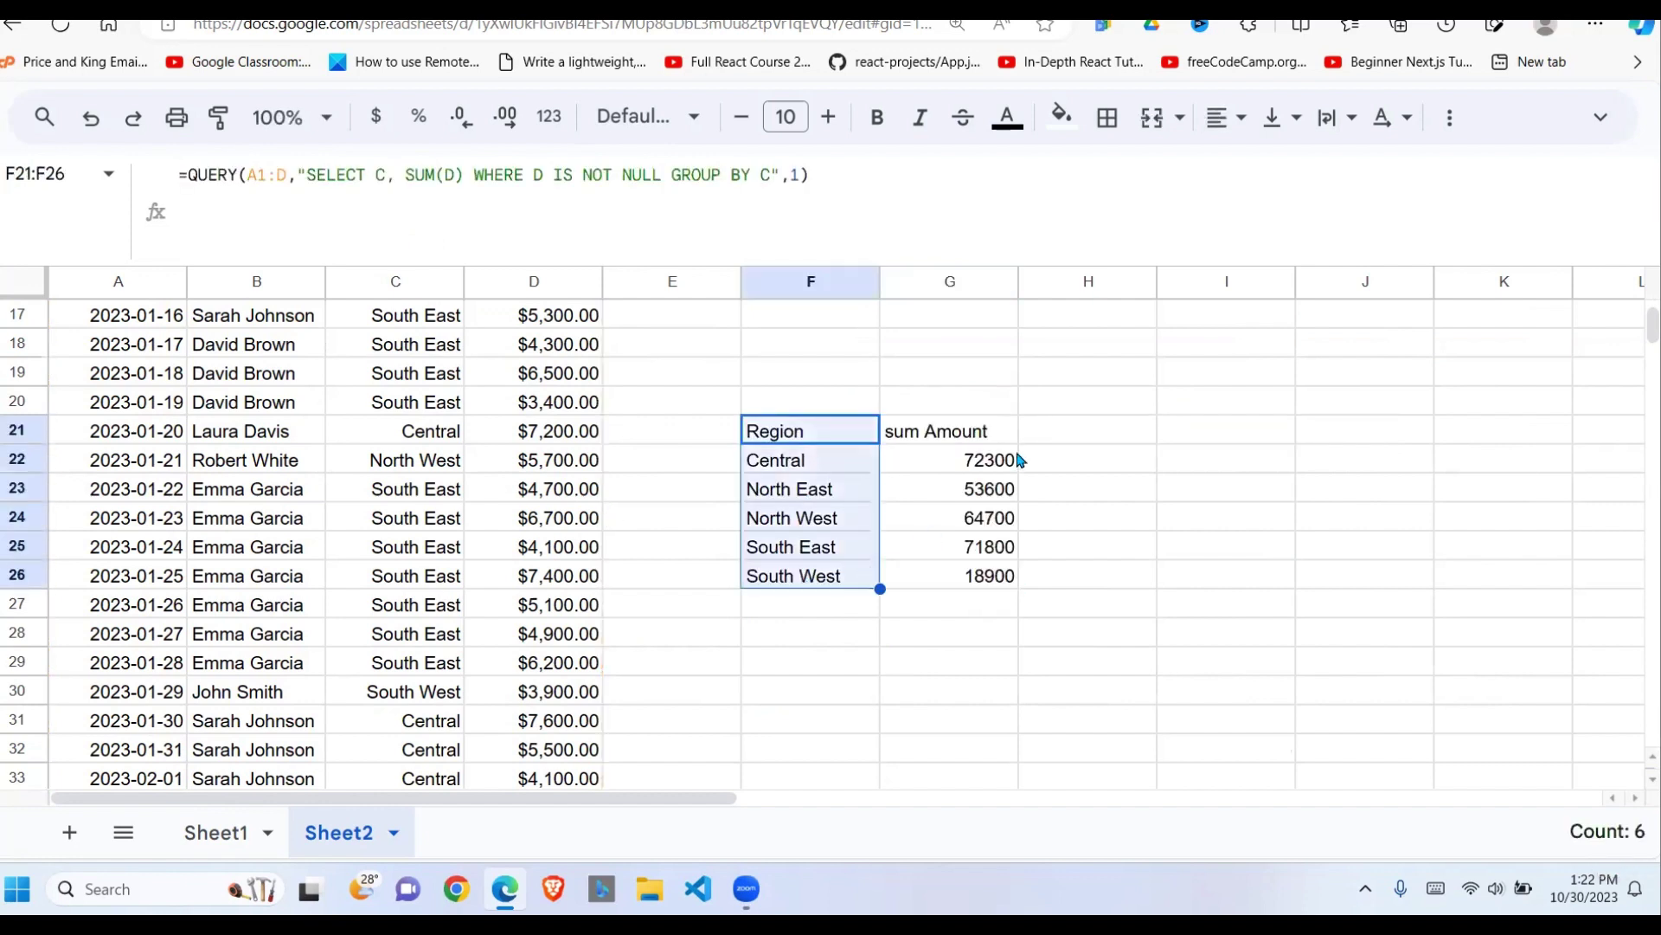
left_click_drag(990, 437, 990, 586)
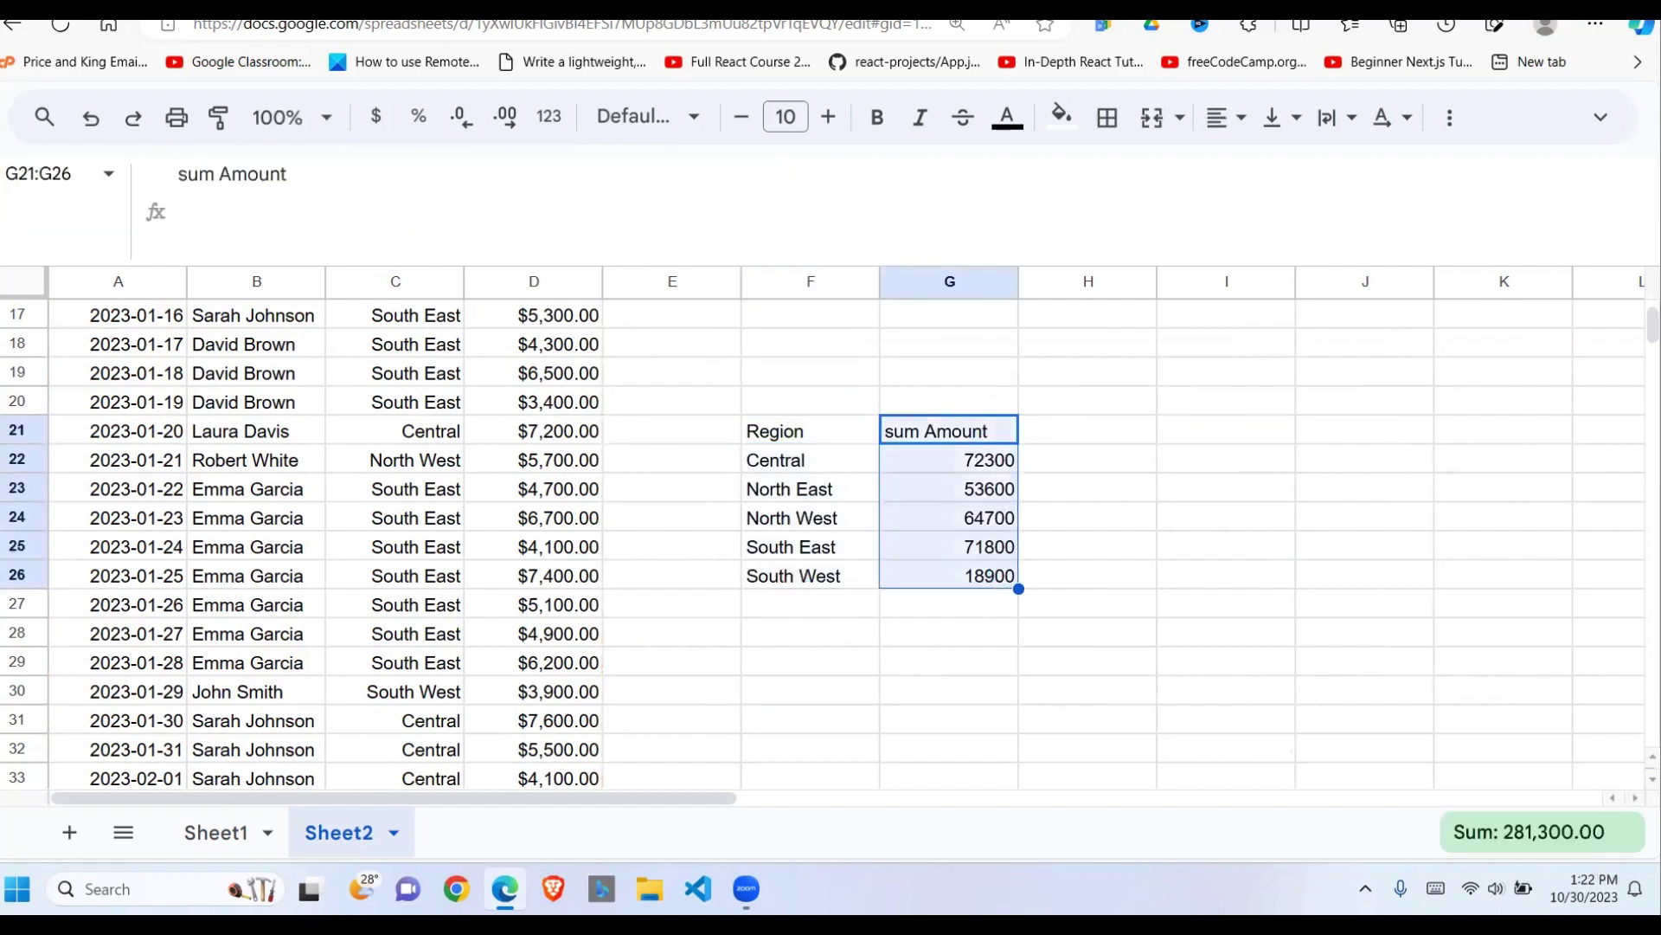
scroll(830, 536, "up", 5)
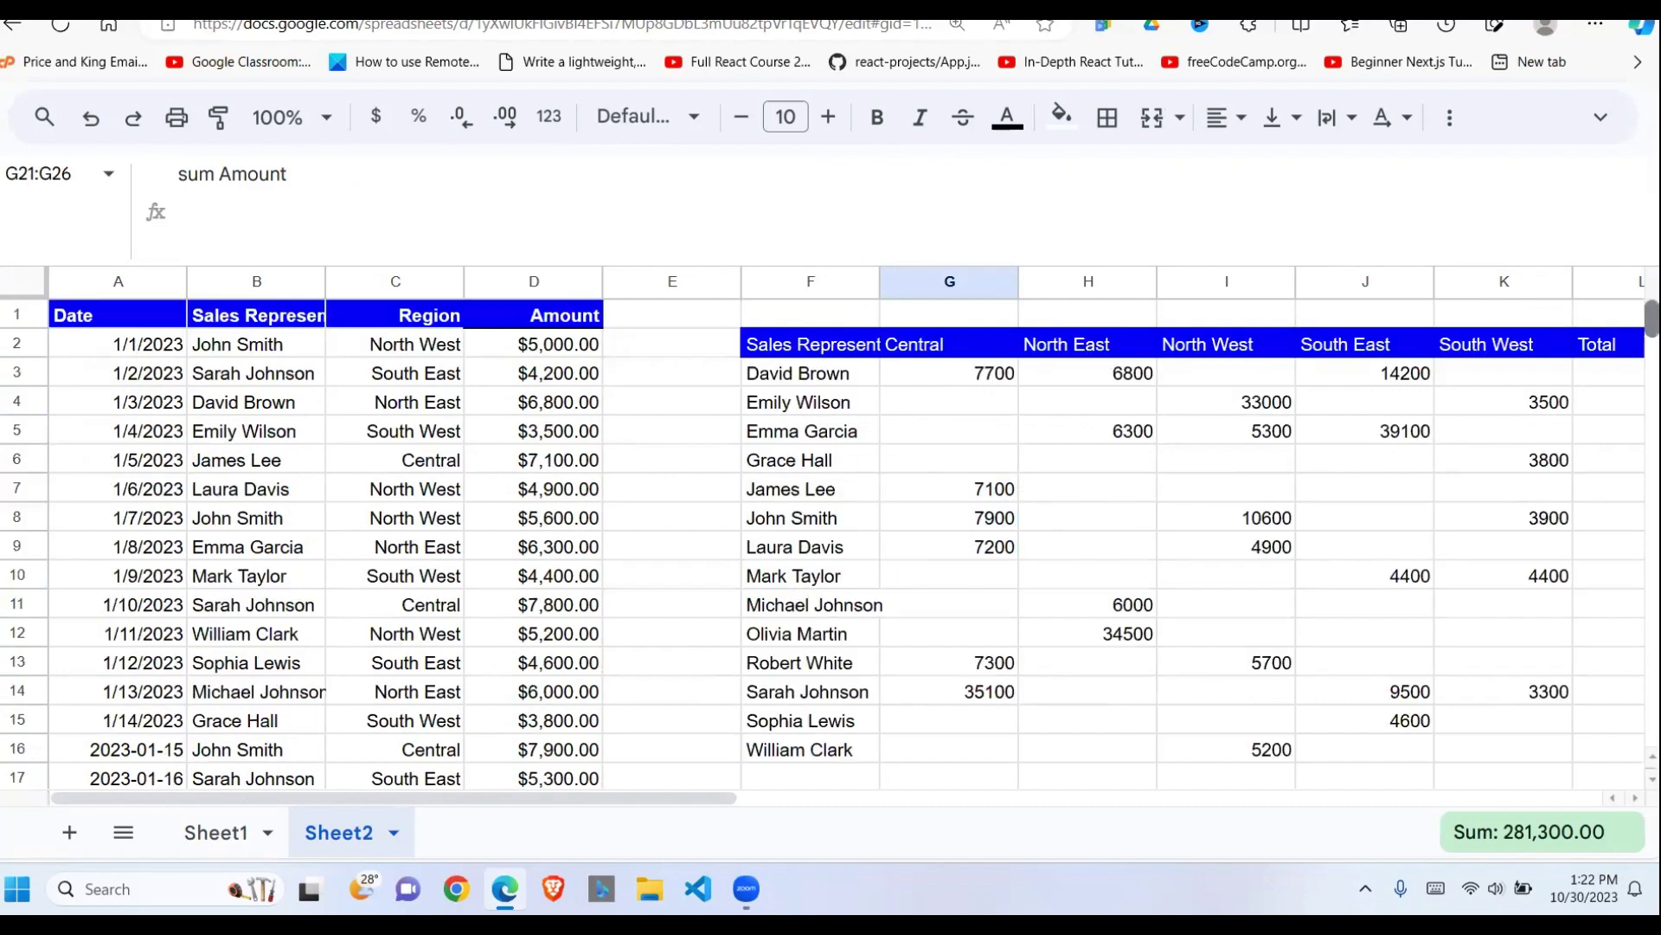
scroll(937, 801, "right", 2)
scroll(381, 745, "right", 10)
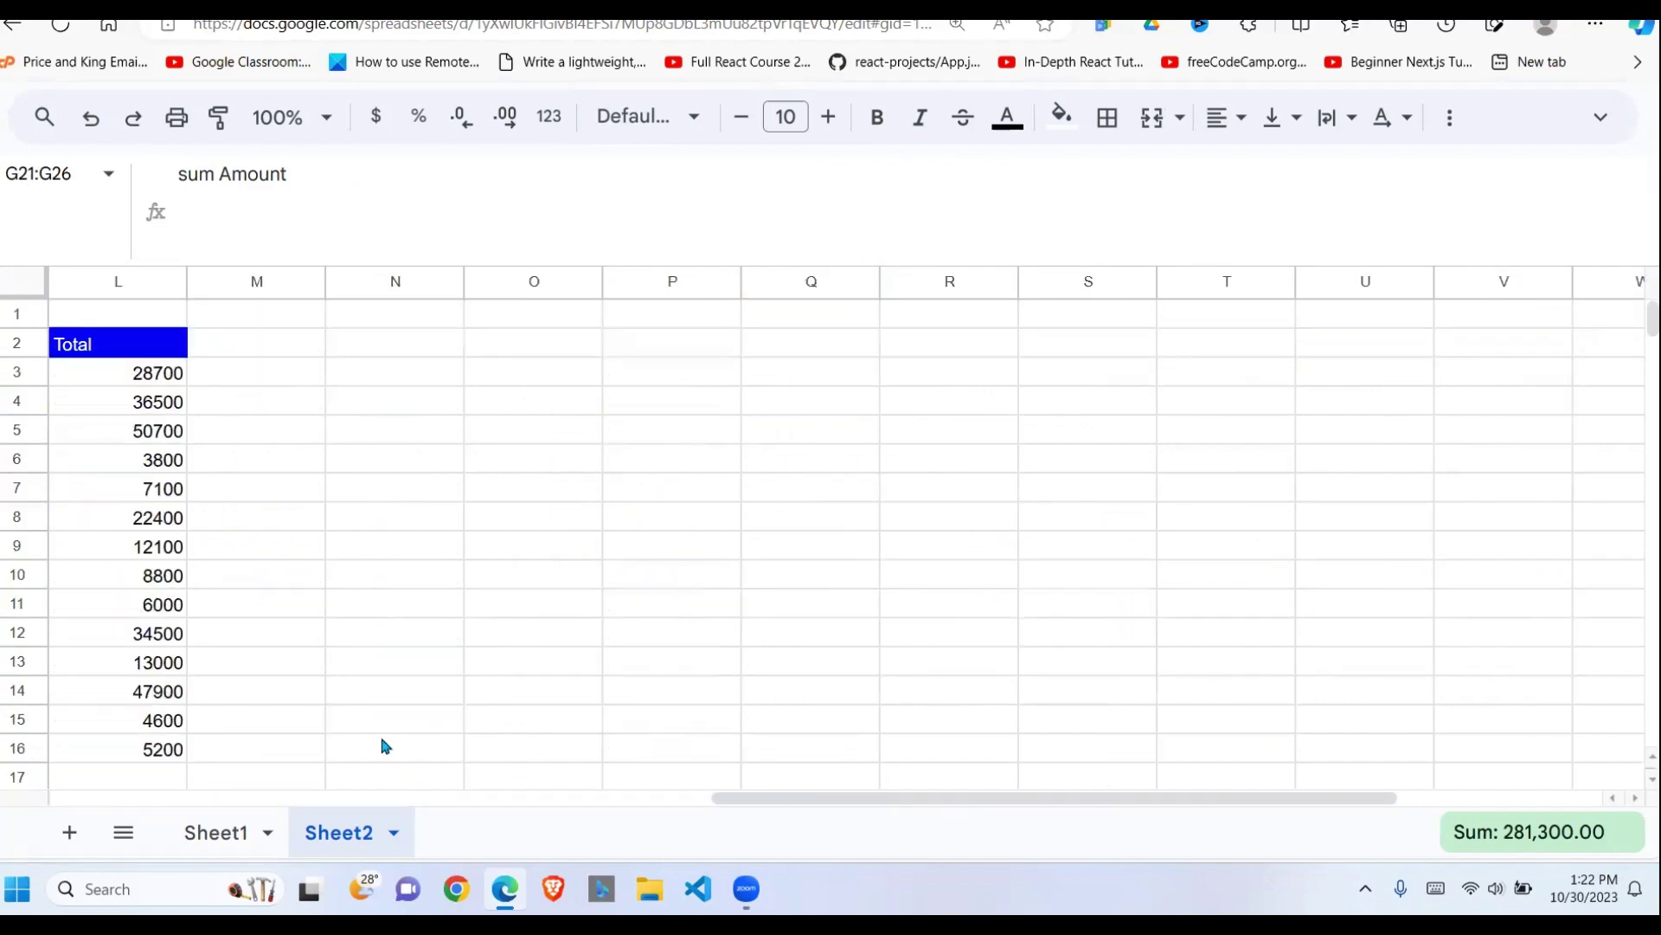
left_click(382, 746)
key("Left")
key("Left")
key("Left")
key("Left")
key("Left")
key("Left")
key("Left")
key("Left")
key("Left")
key("Left")
key("Left")
key("Left")
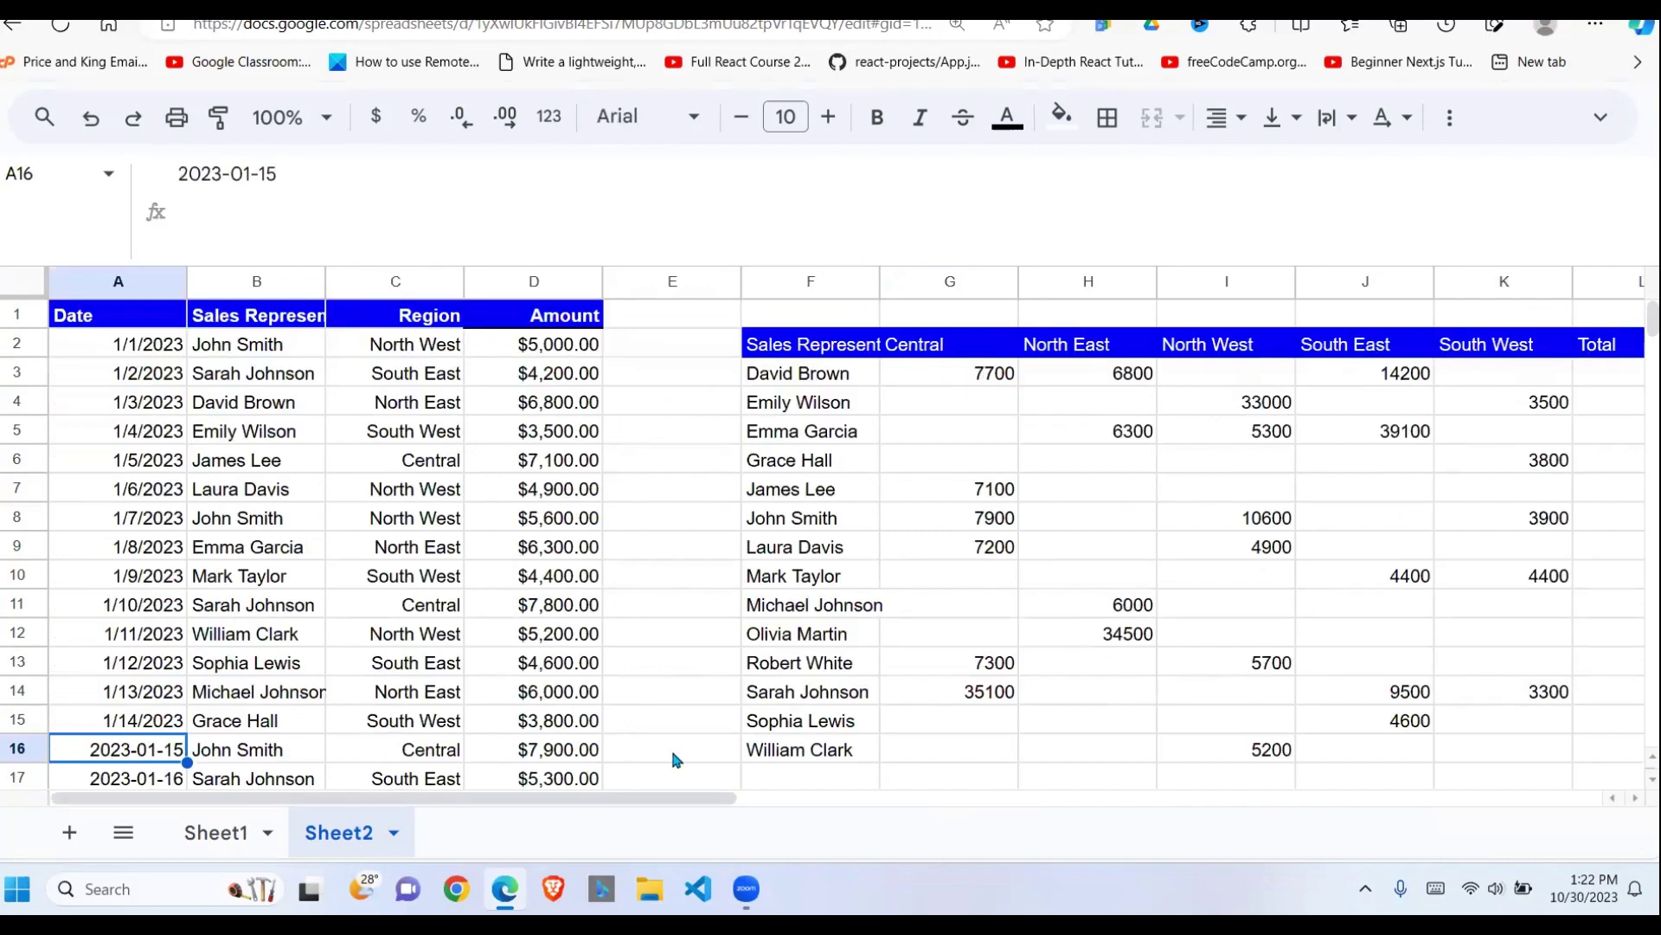
scroll(921, 809, "right", 1)
left_click(895, 772)
key("Down")
key("Down")
key("Down")
key("Down")
key("Down")
key("Down")
key("Down")
key("Down")
key("Down")
key("Down")
key("Down")
key("Down")
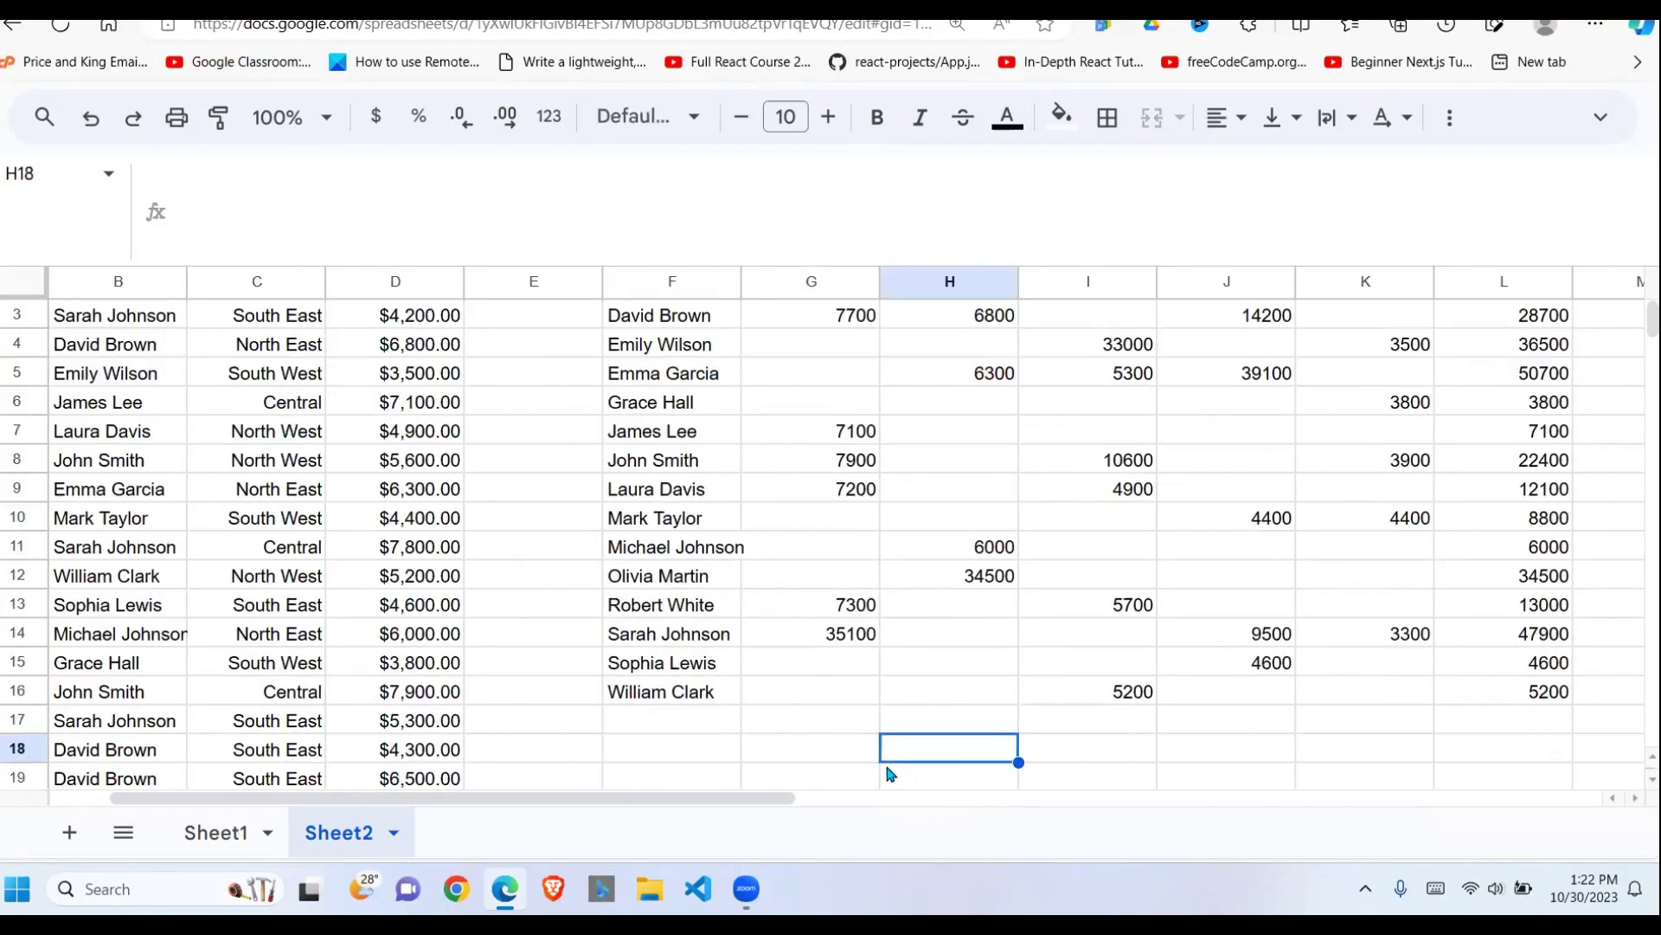
left_click(660, 519)
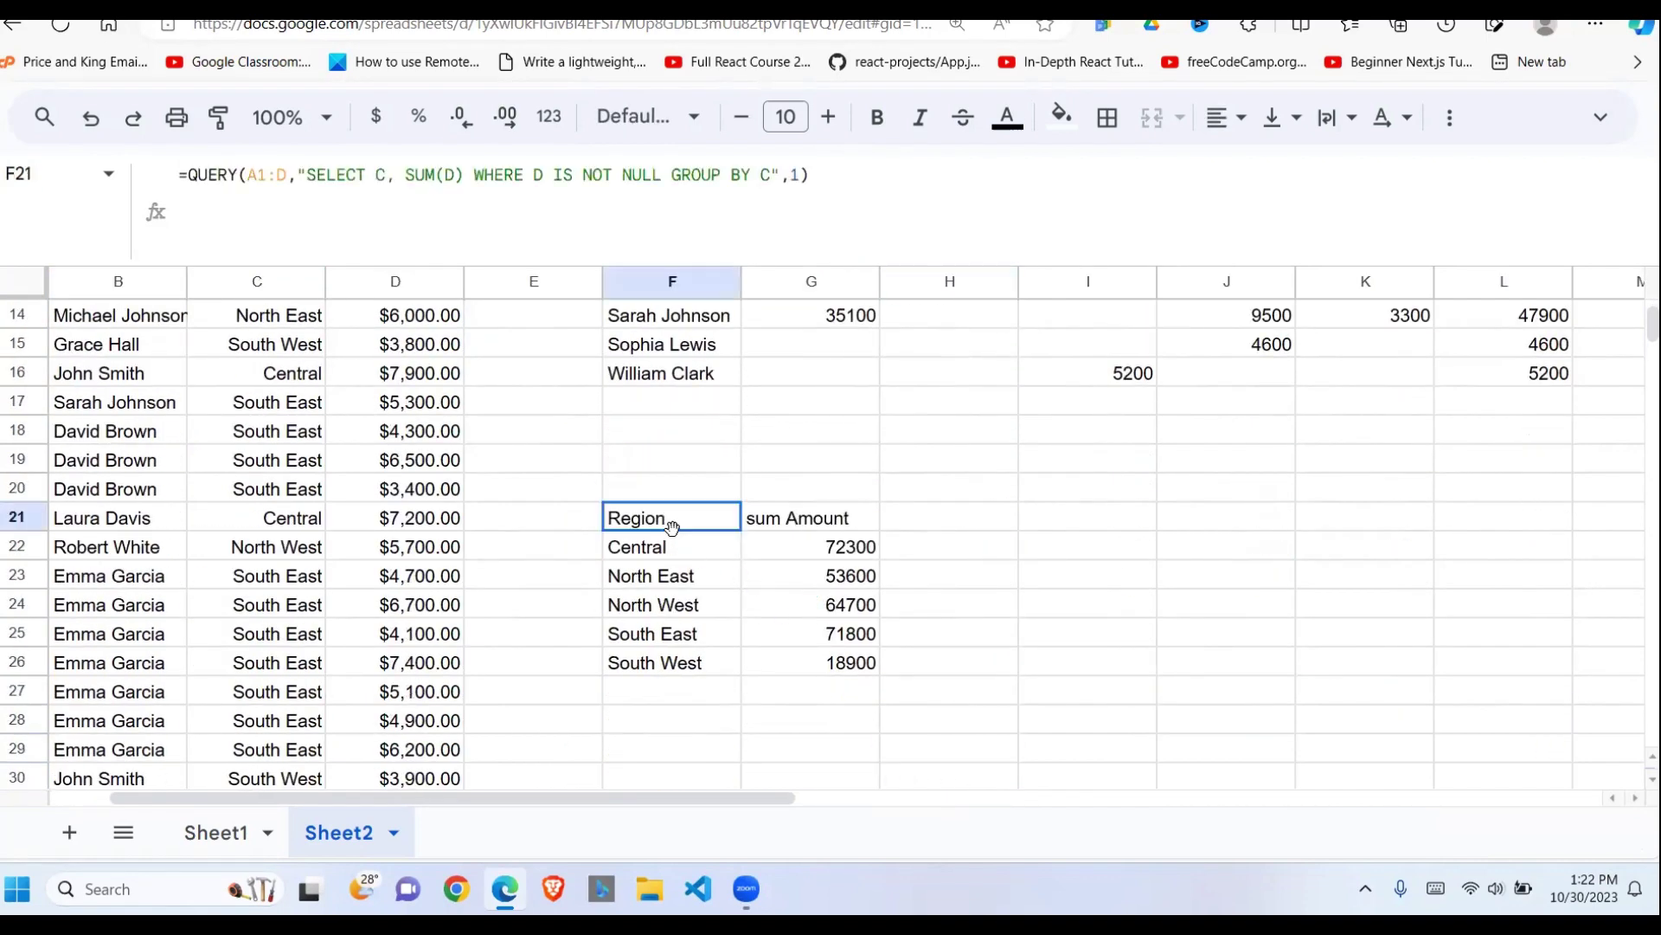
left_click(411, 179)
key("BackSpace")
key("BackSpace")
key("BackSpace")
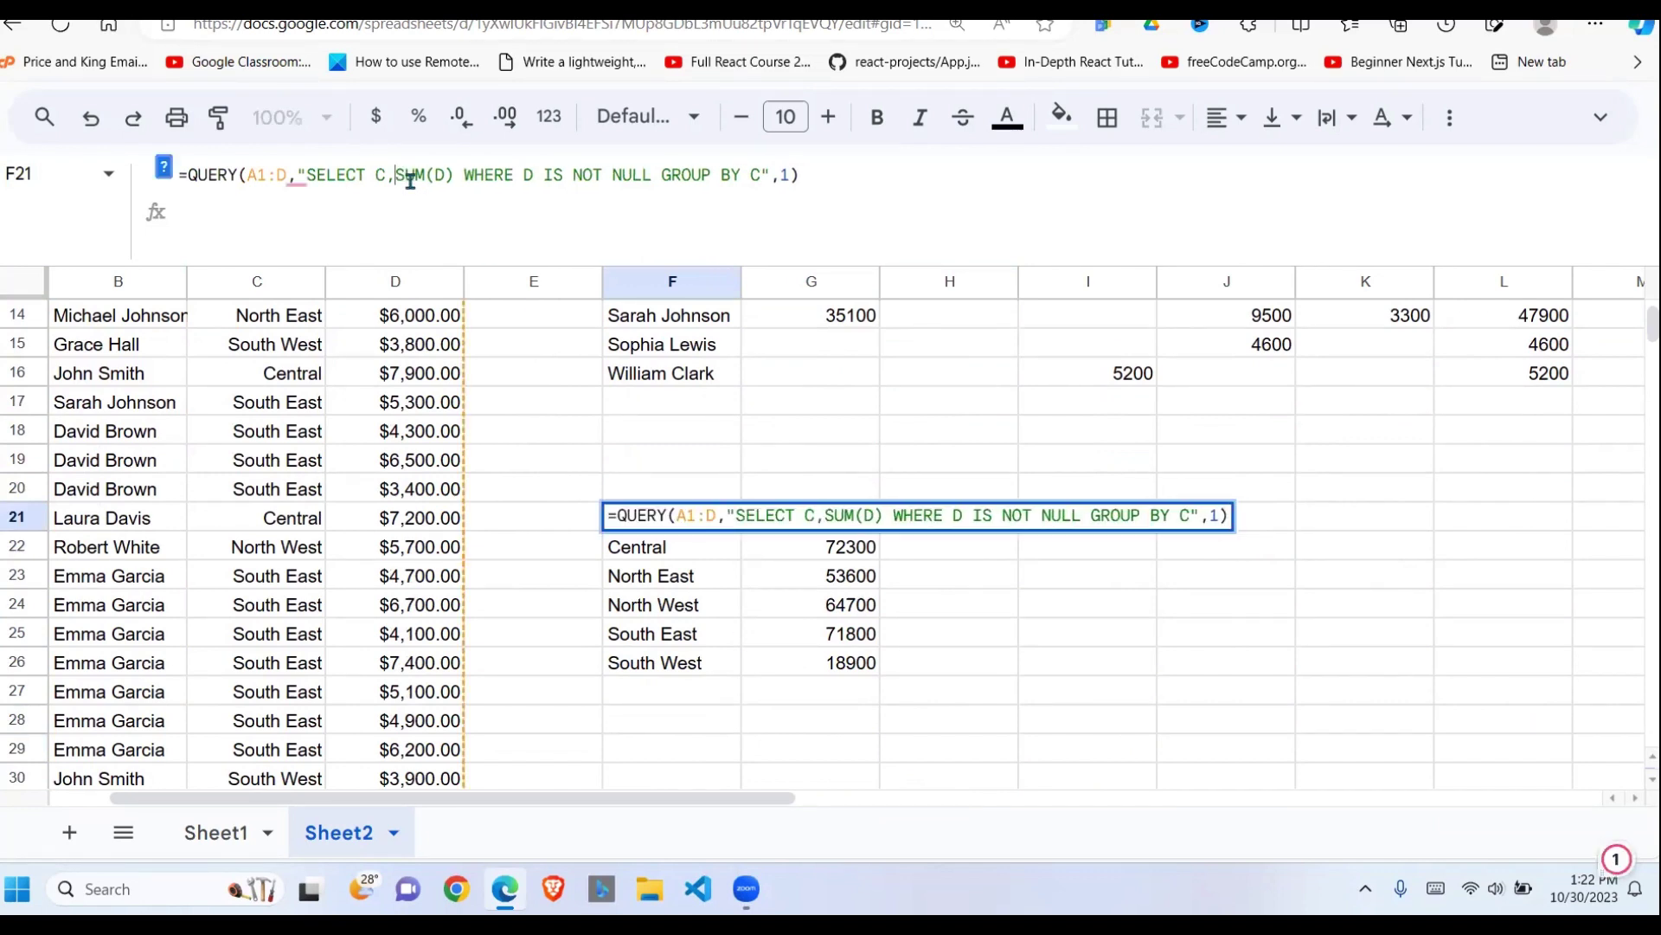
key("Return")
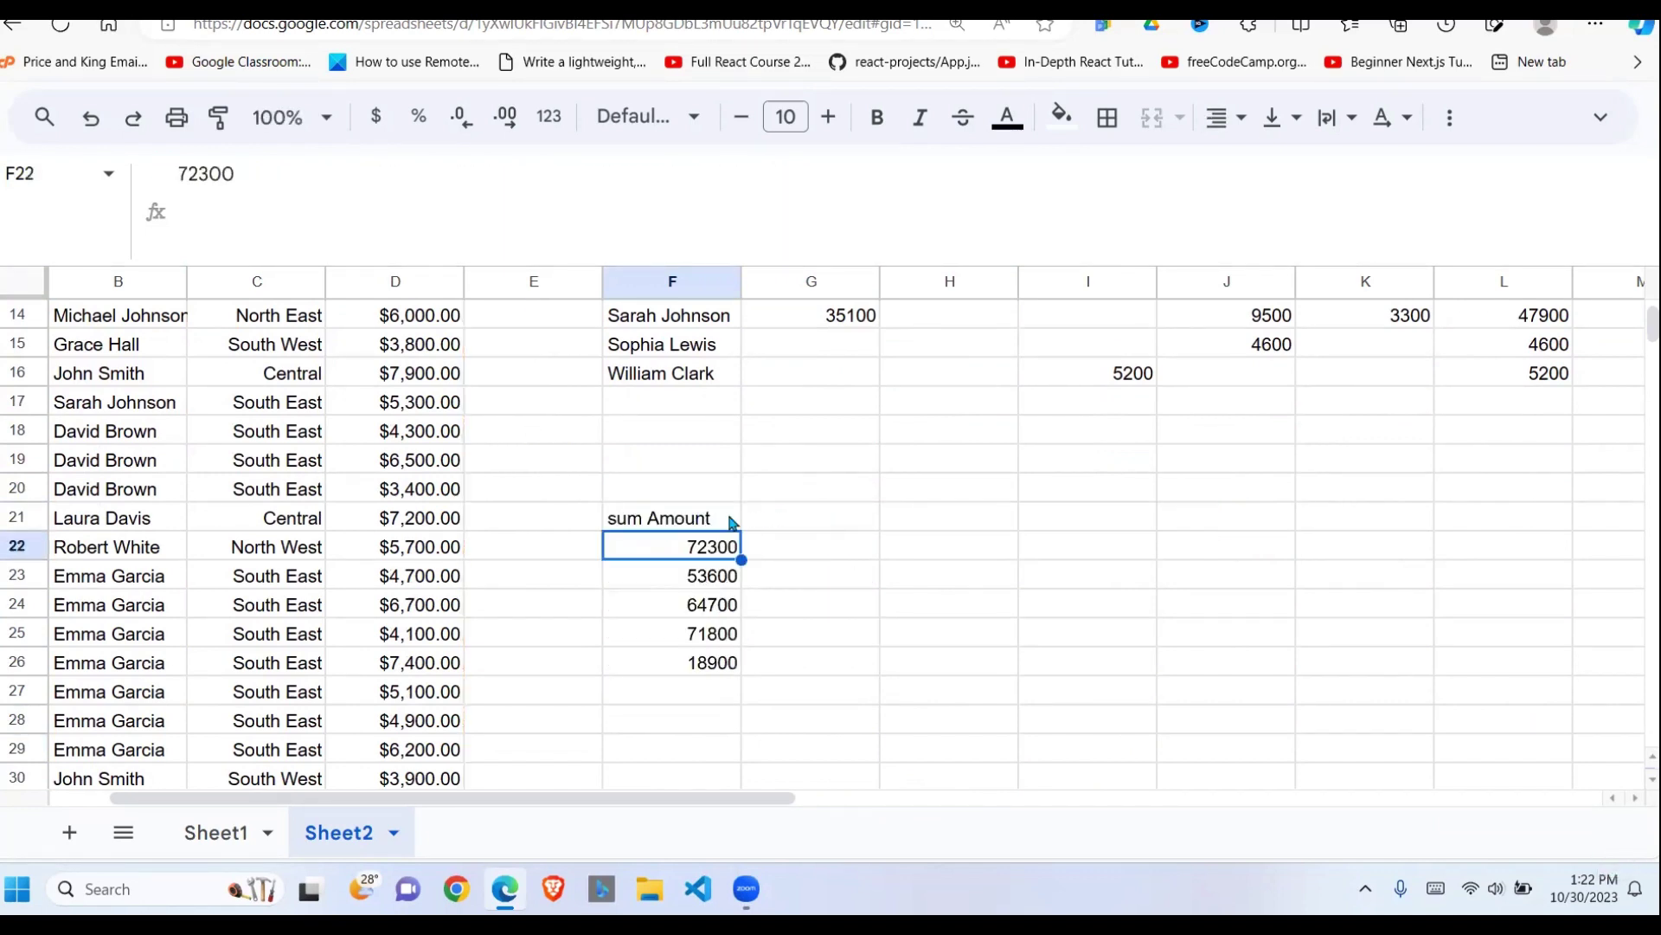
left_click_drag(731, 523, 717, 662)
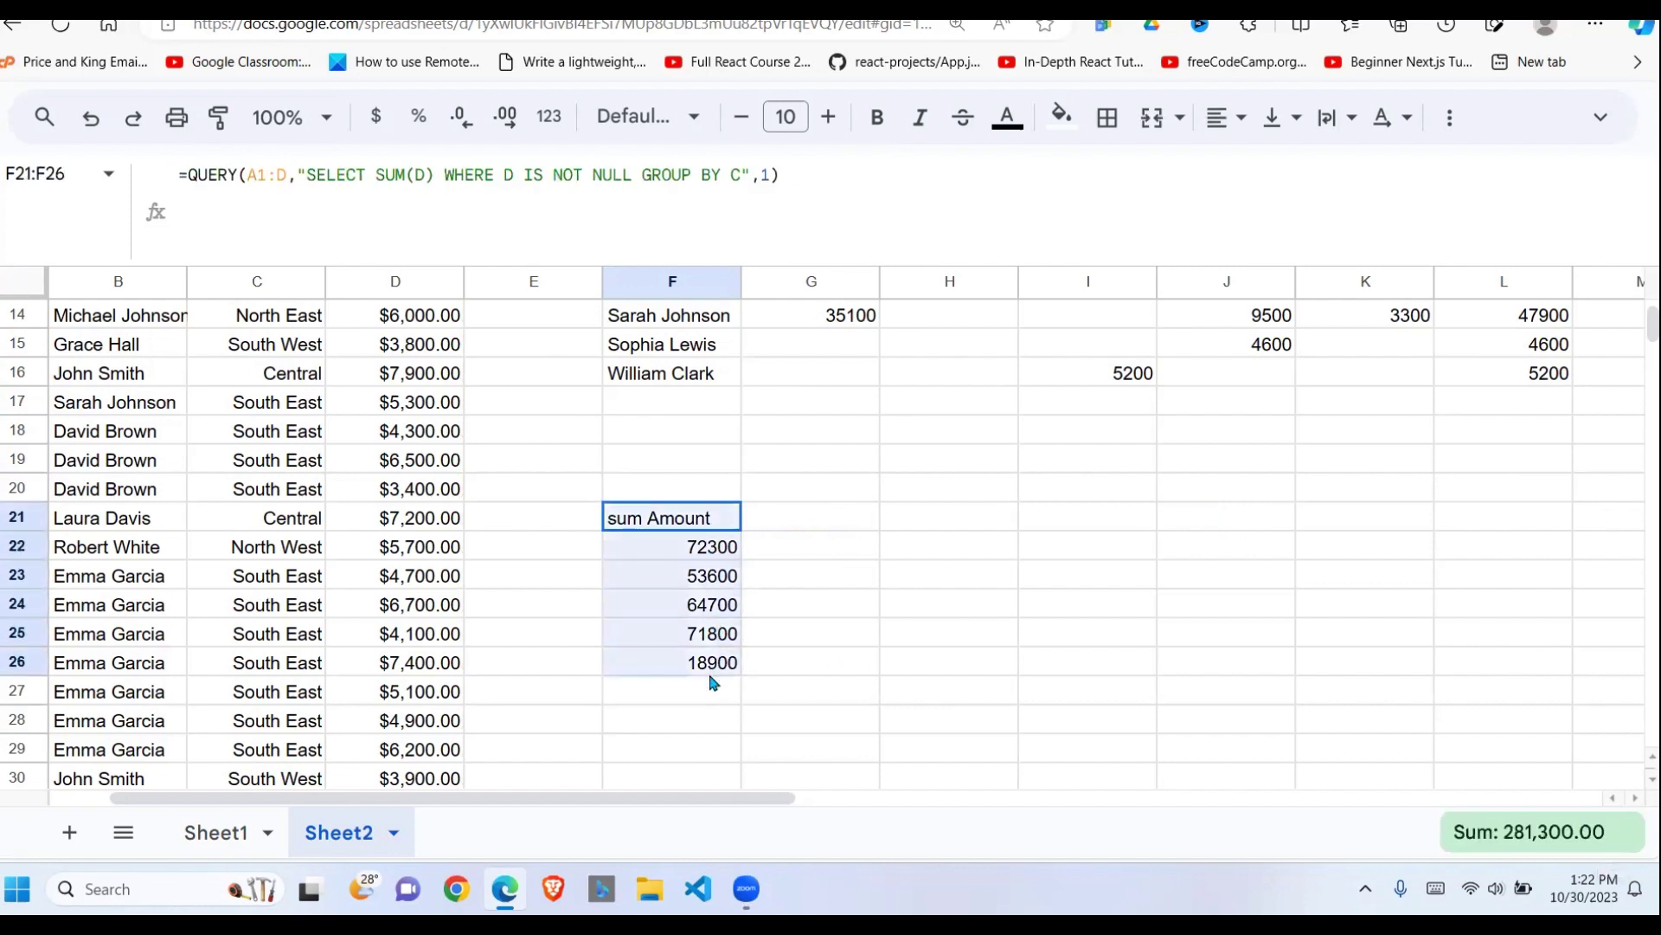
left_click(904, 606)
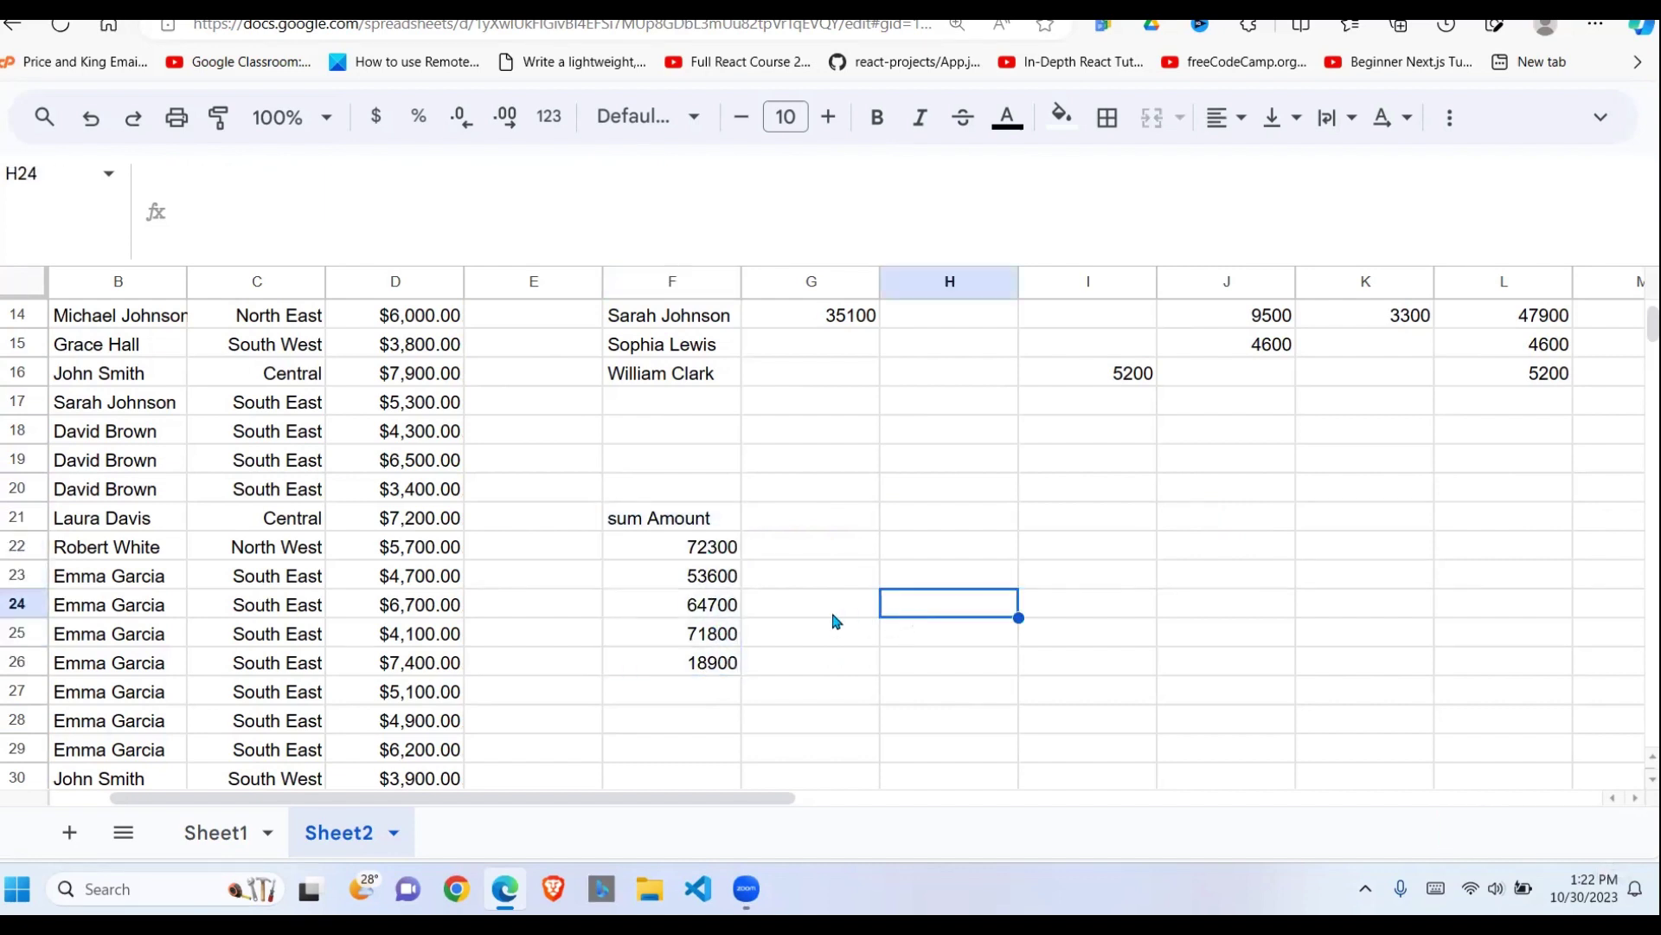
left_click_drag(679, 530, 704, 668)
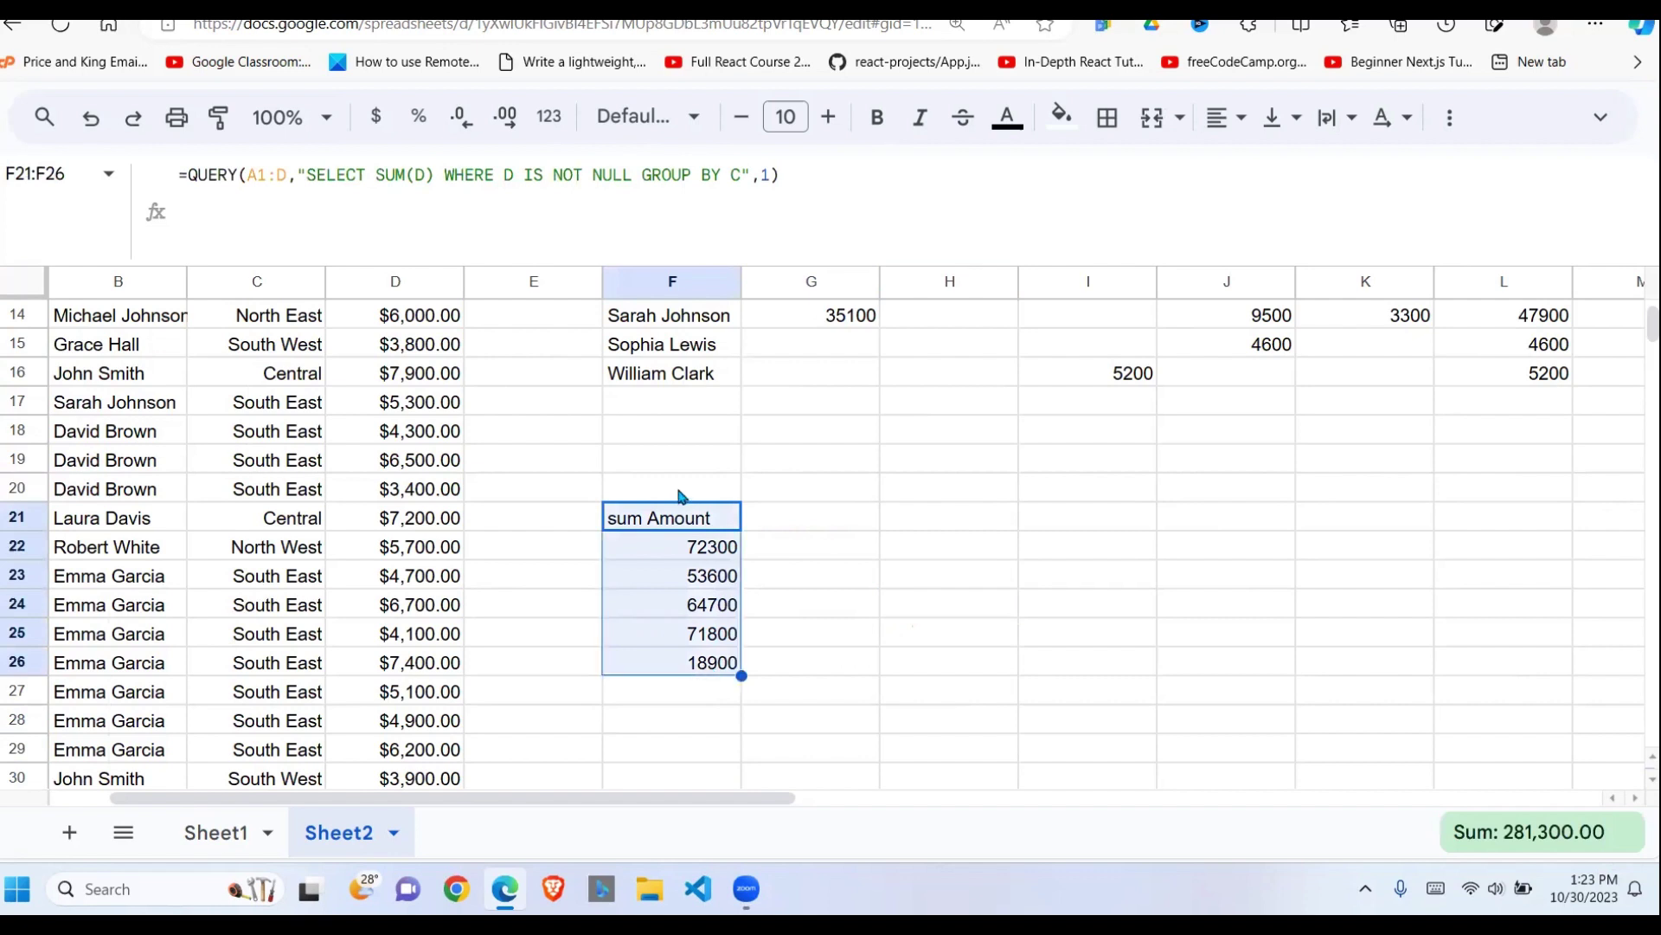
left_click_drag(790, 408, 1518, 415)
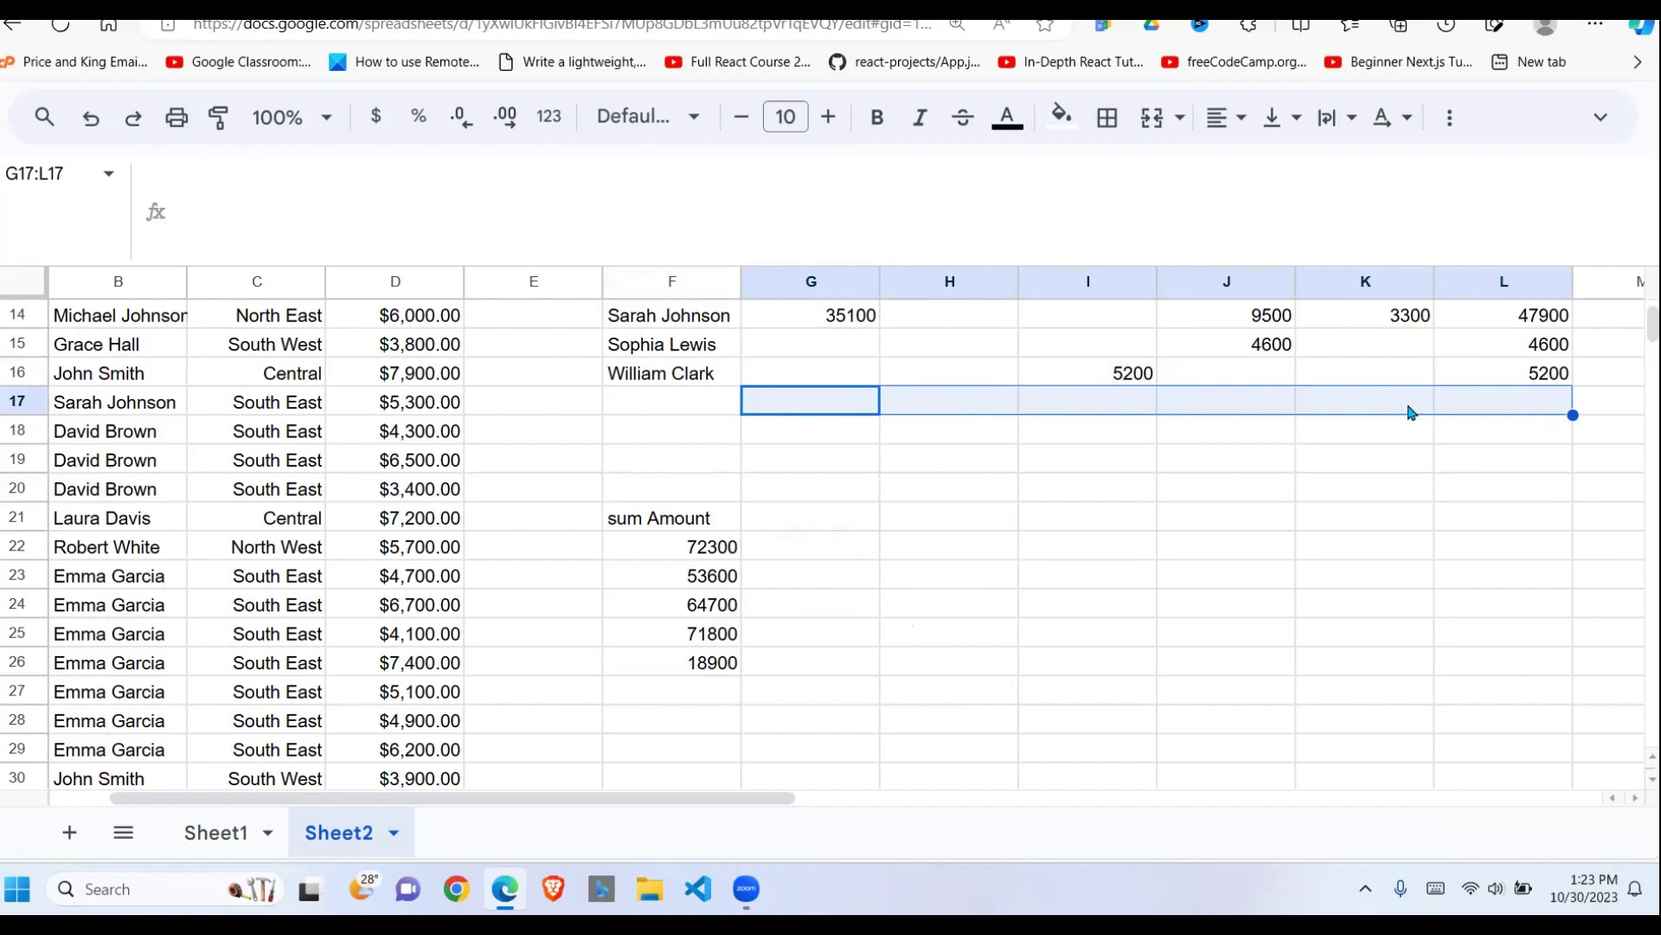
left_click(711, 520)
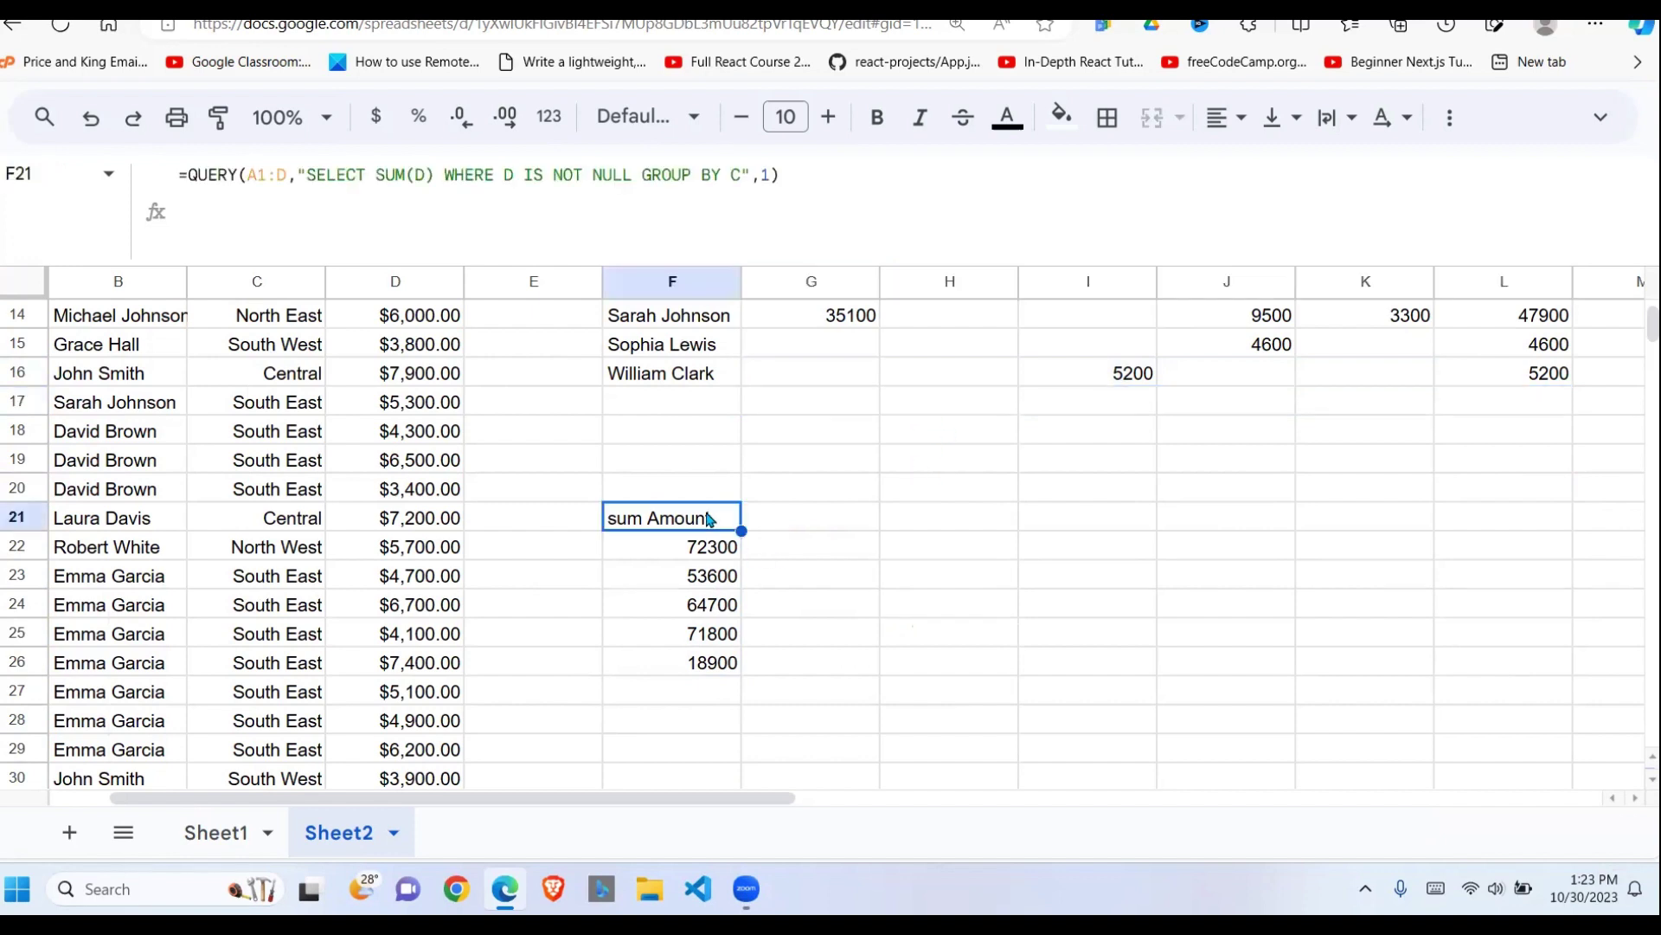
left_click(188, 178)
type("TRANS")
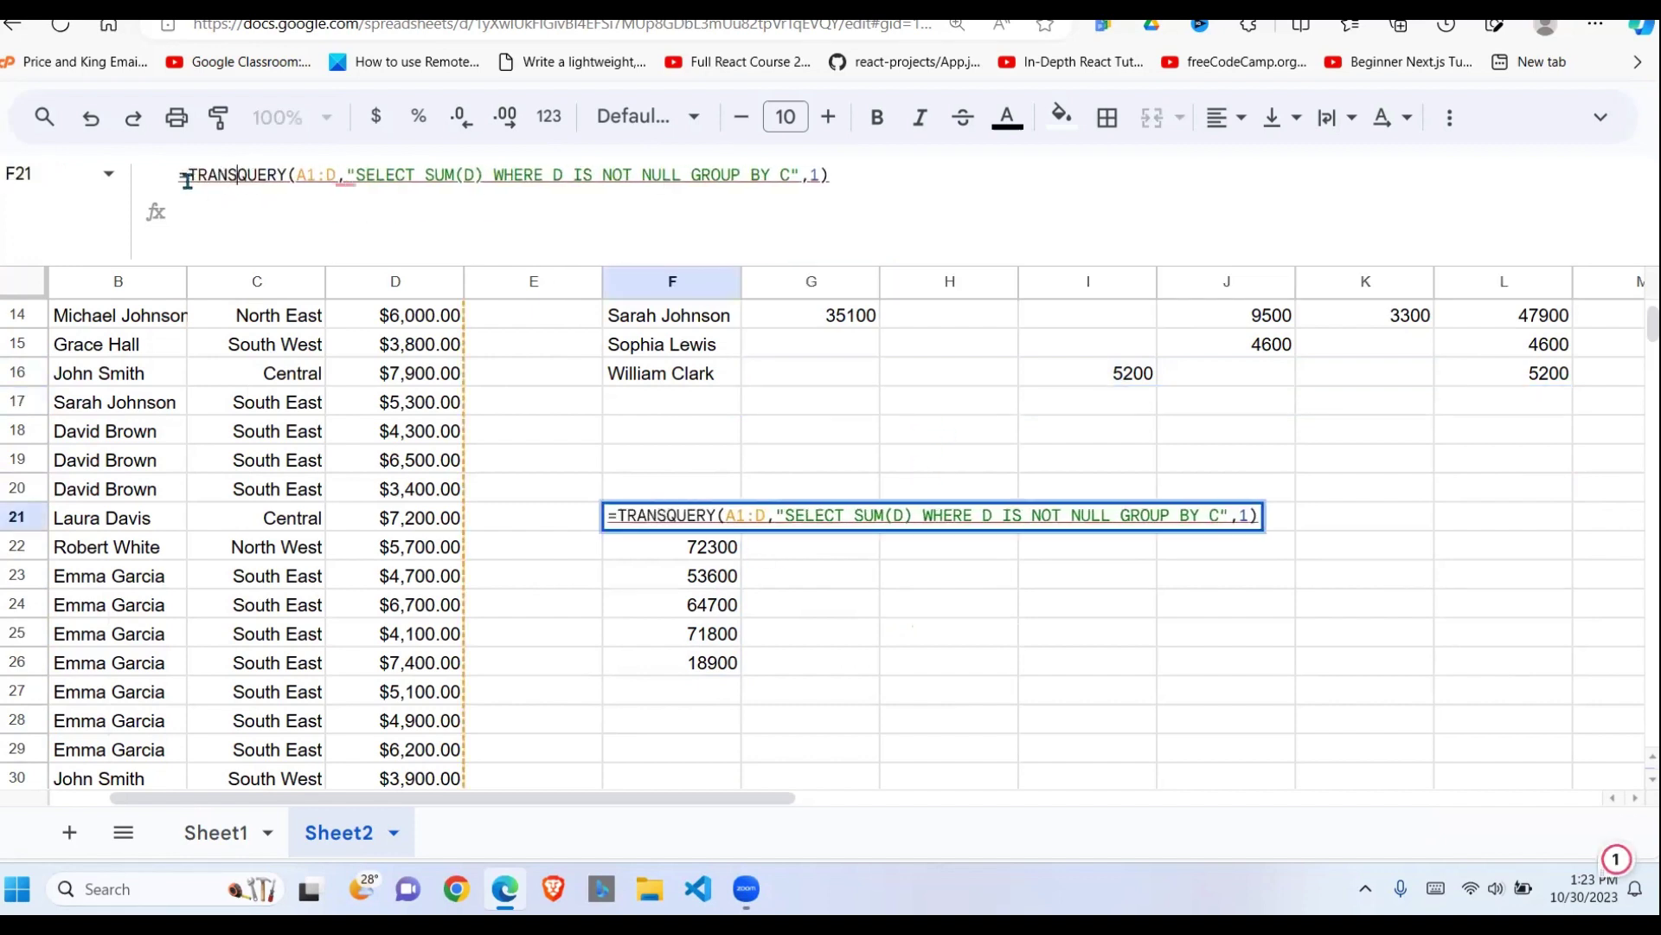
type("POSE(")
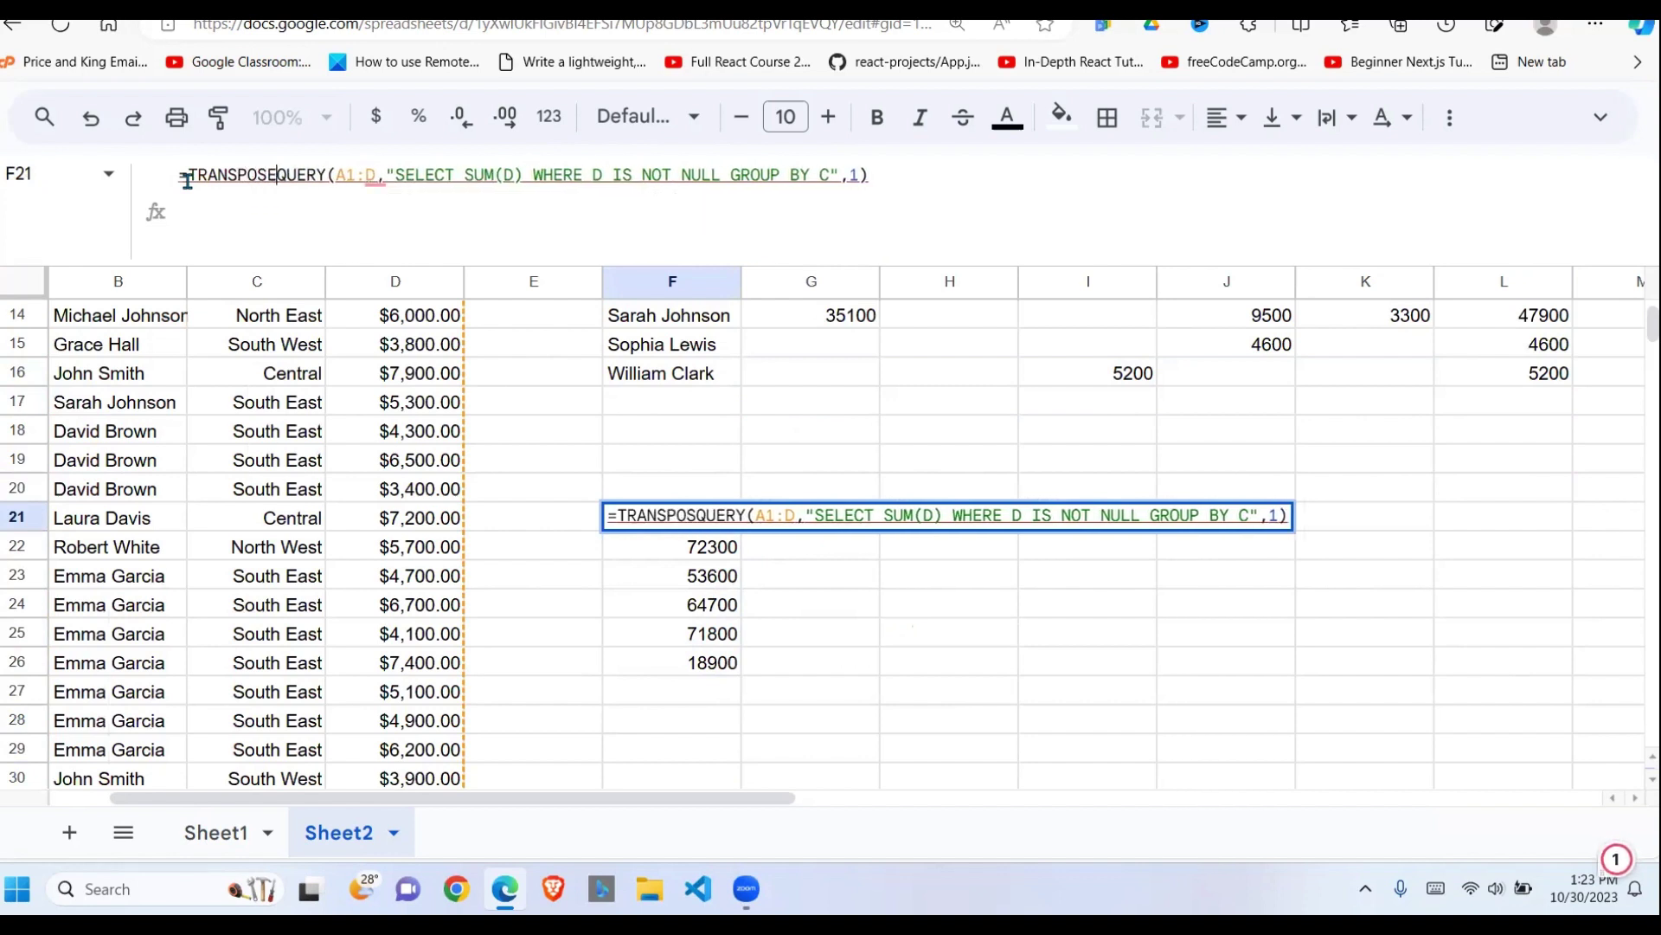
left_click(912, 177)
type(")")
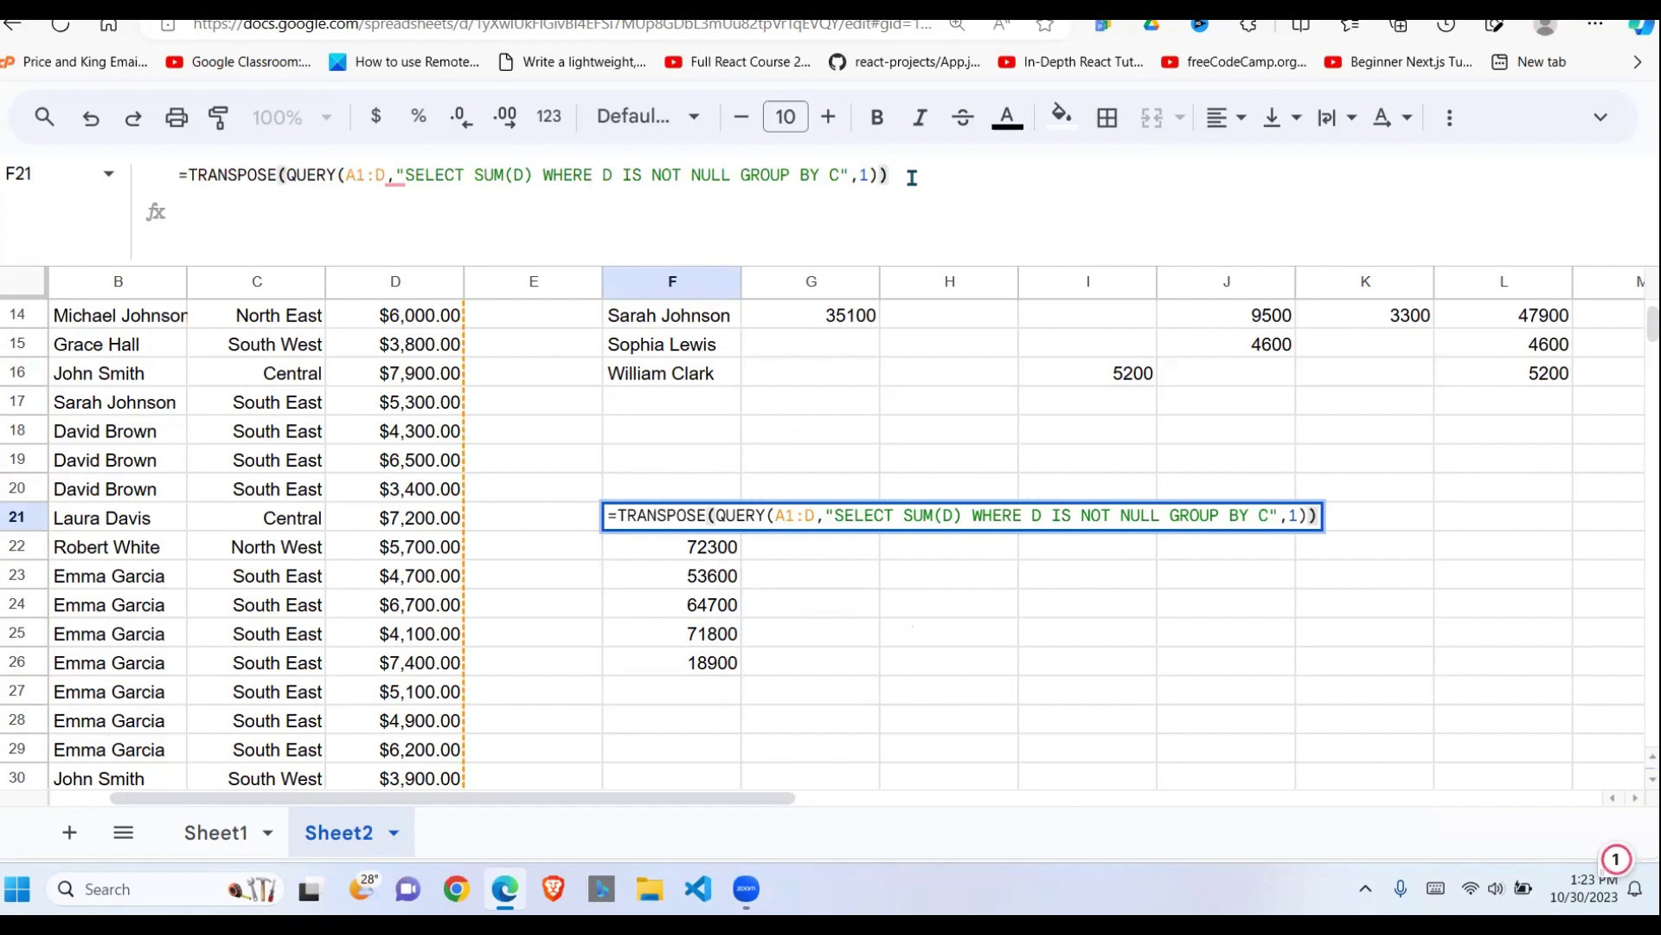
key("Return")
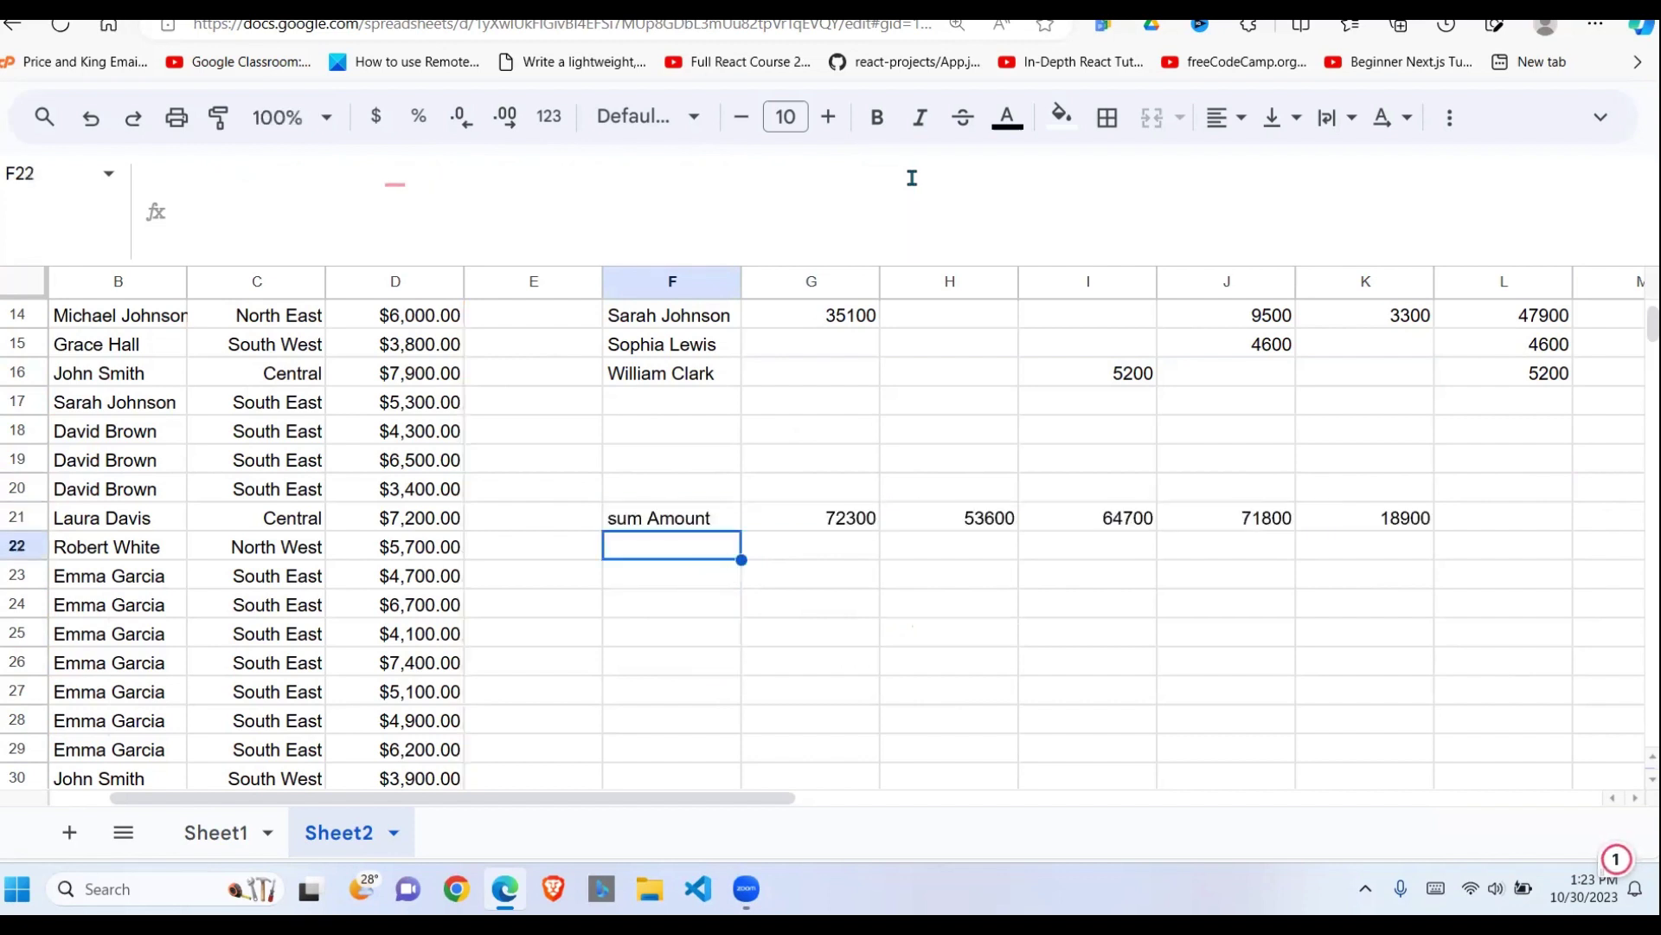
left_click(910, 539)
left_click(770, 523)
left_click(1174, 497)
left_click(1367, 526)
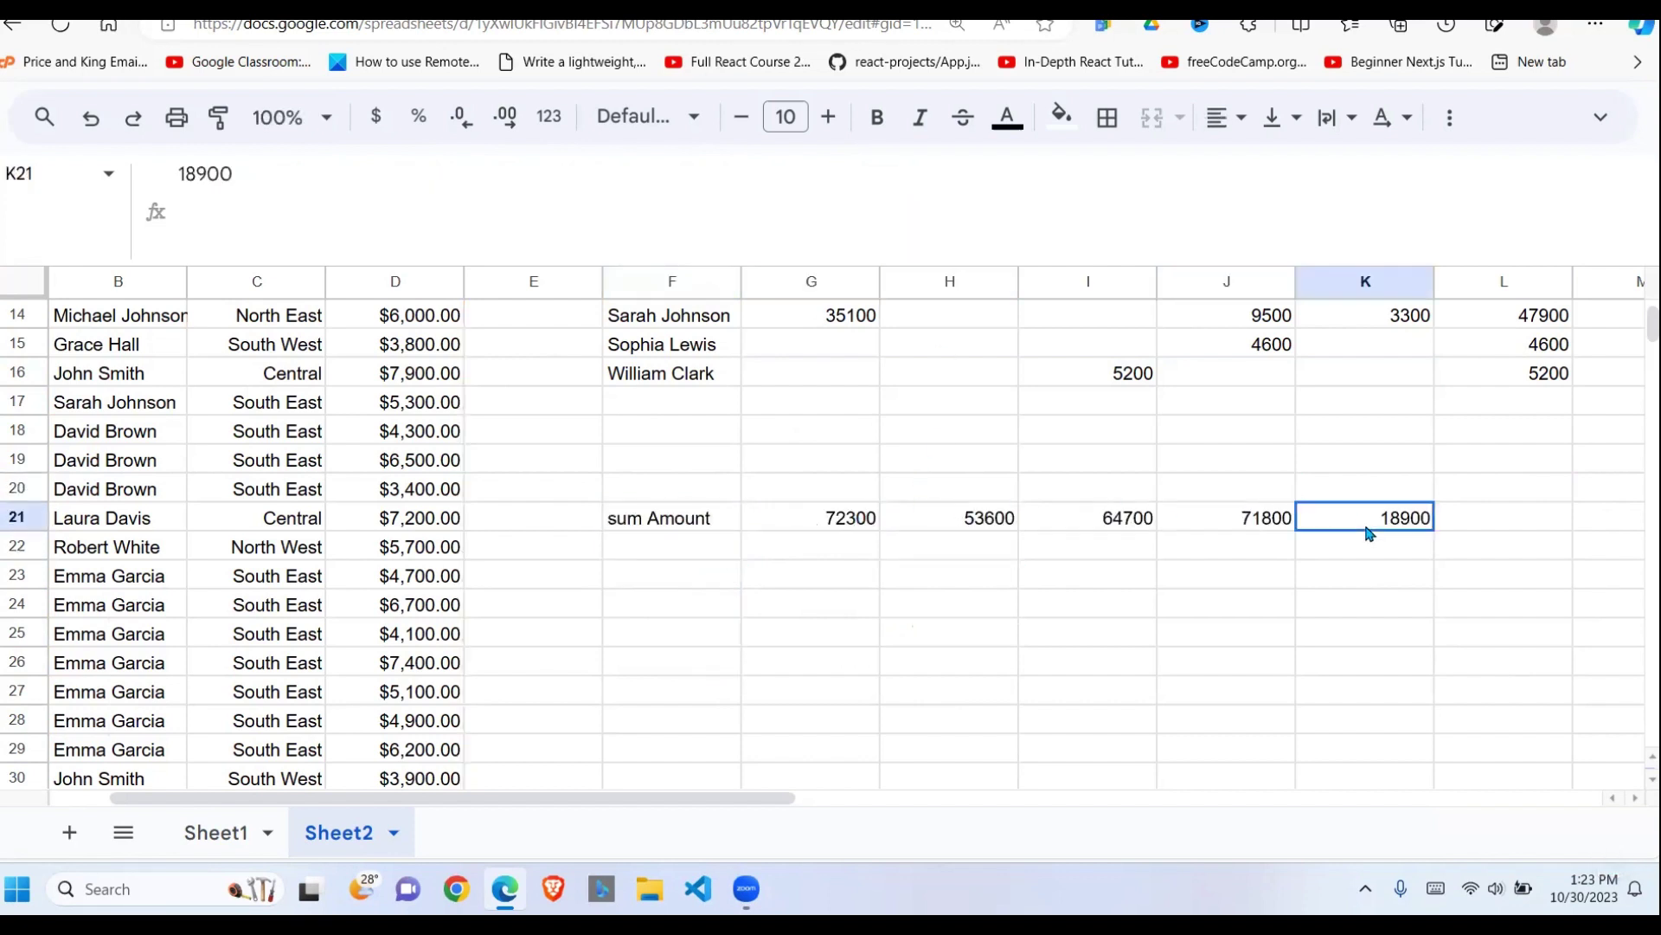
left_click(848, 508)
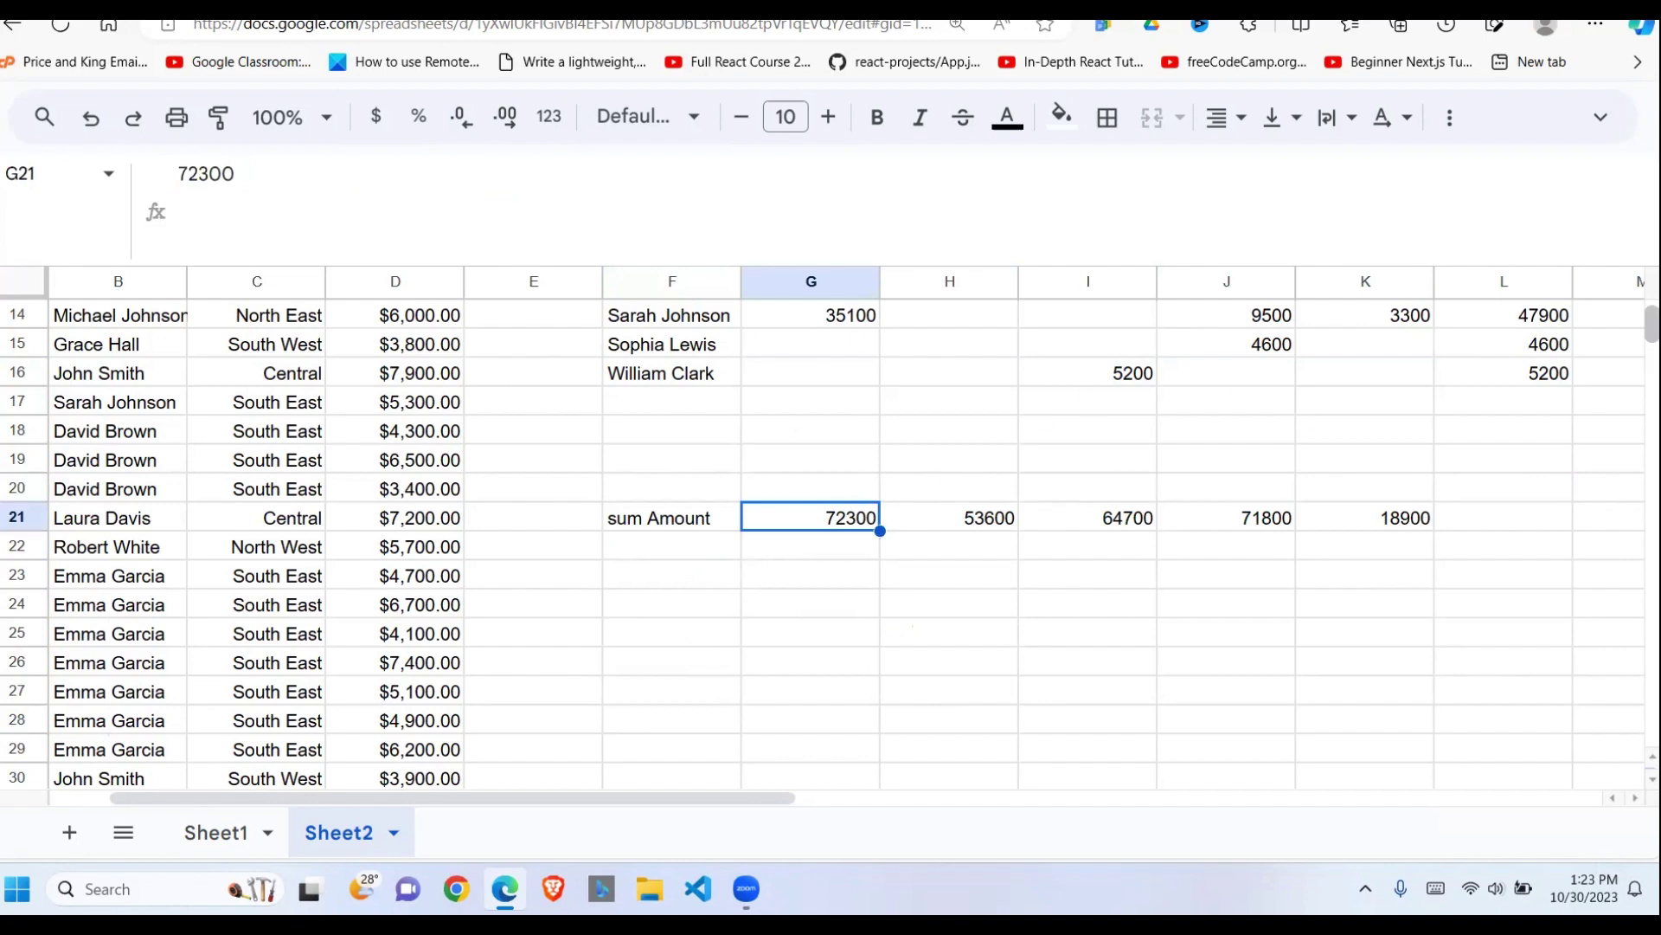
scroll(830, 537, "up", 5)
scroll(830, 536, "down", 4)
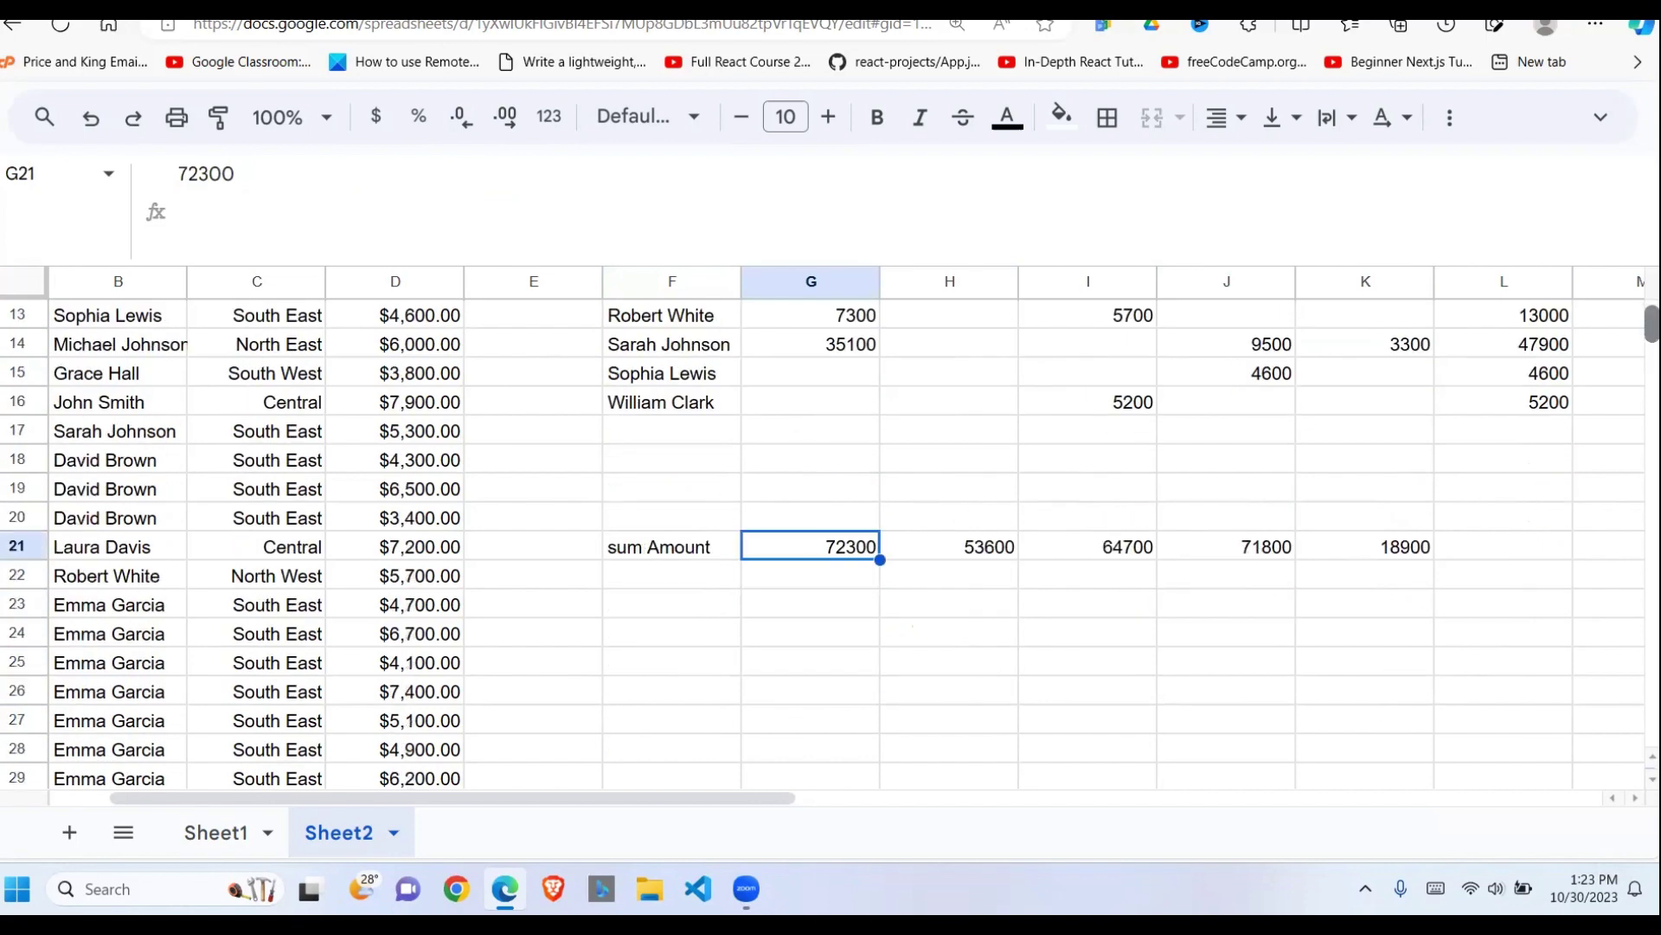
scroll(830, 537, "up", 4)
left_click(1101, 405)
left_click(859, 381)
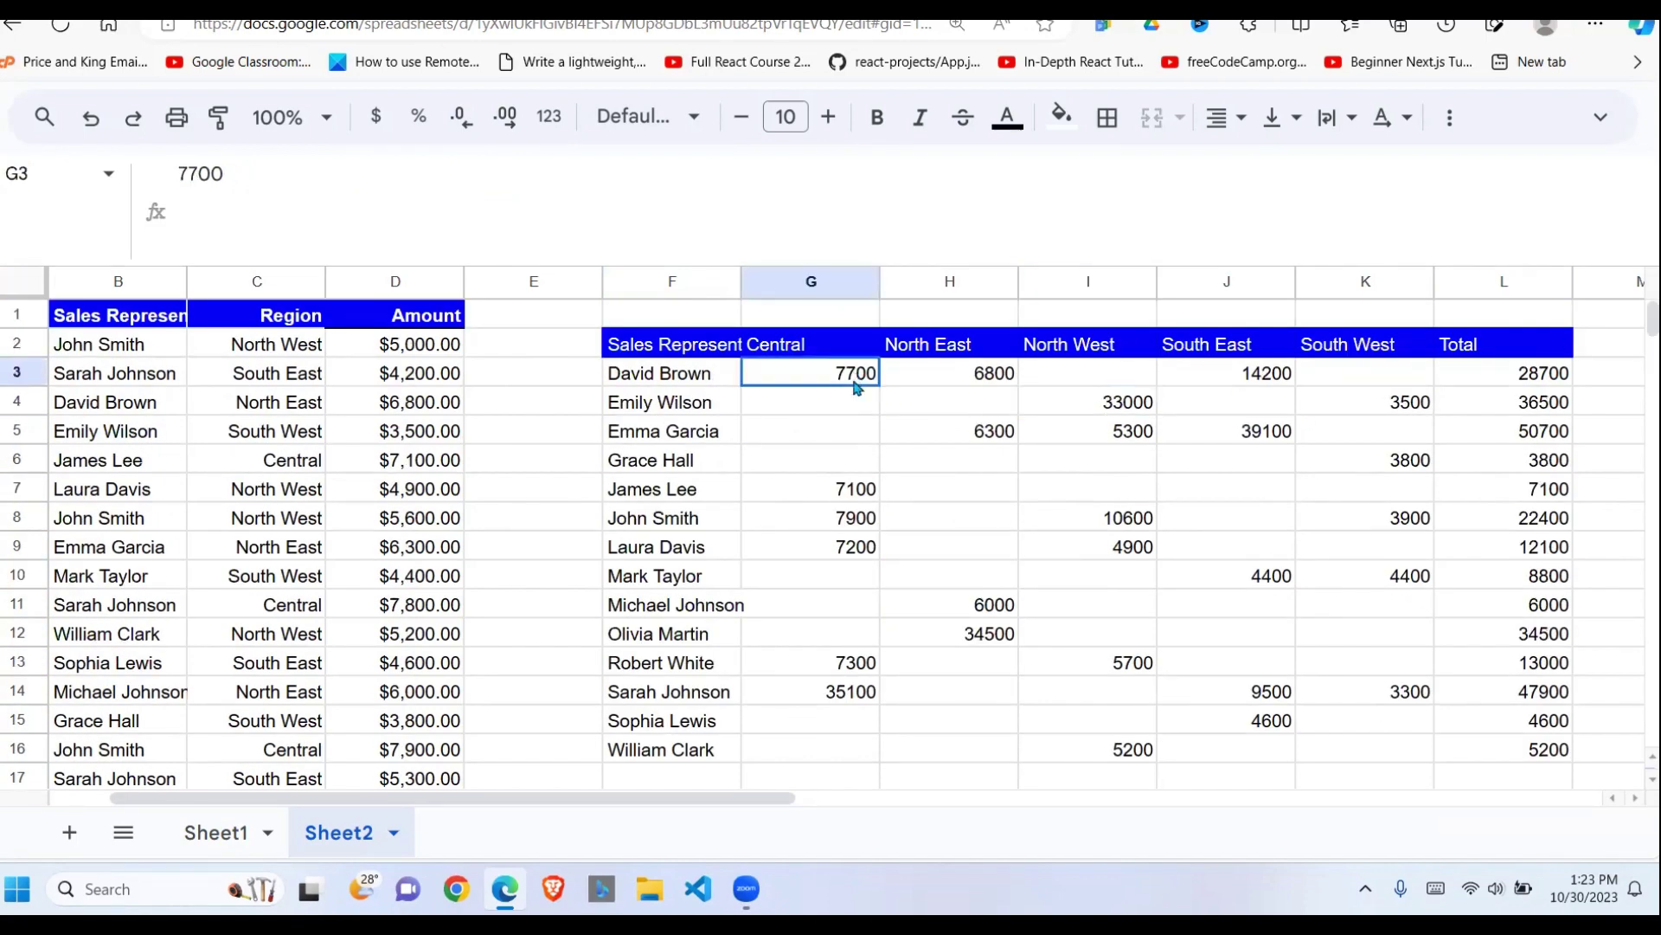
left_click_drag(856, 387, 836, 753)
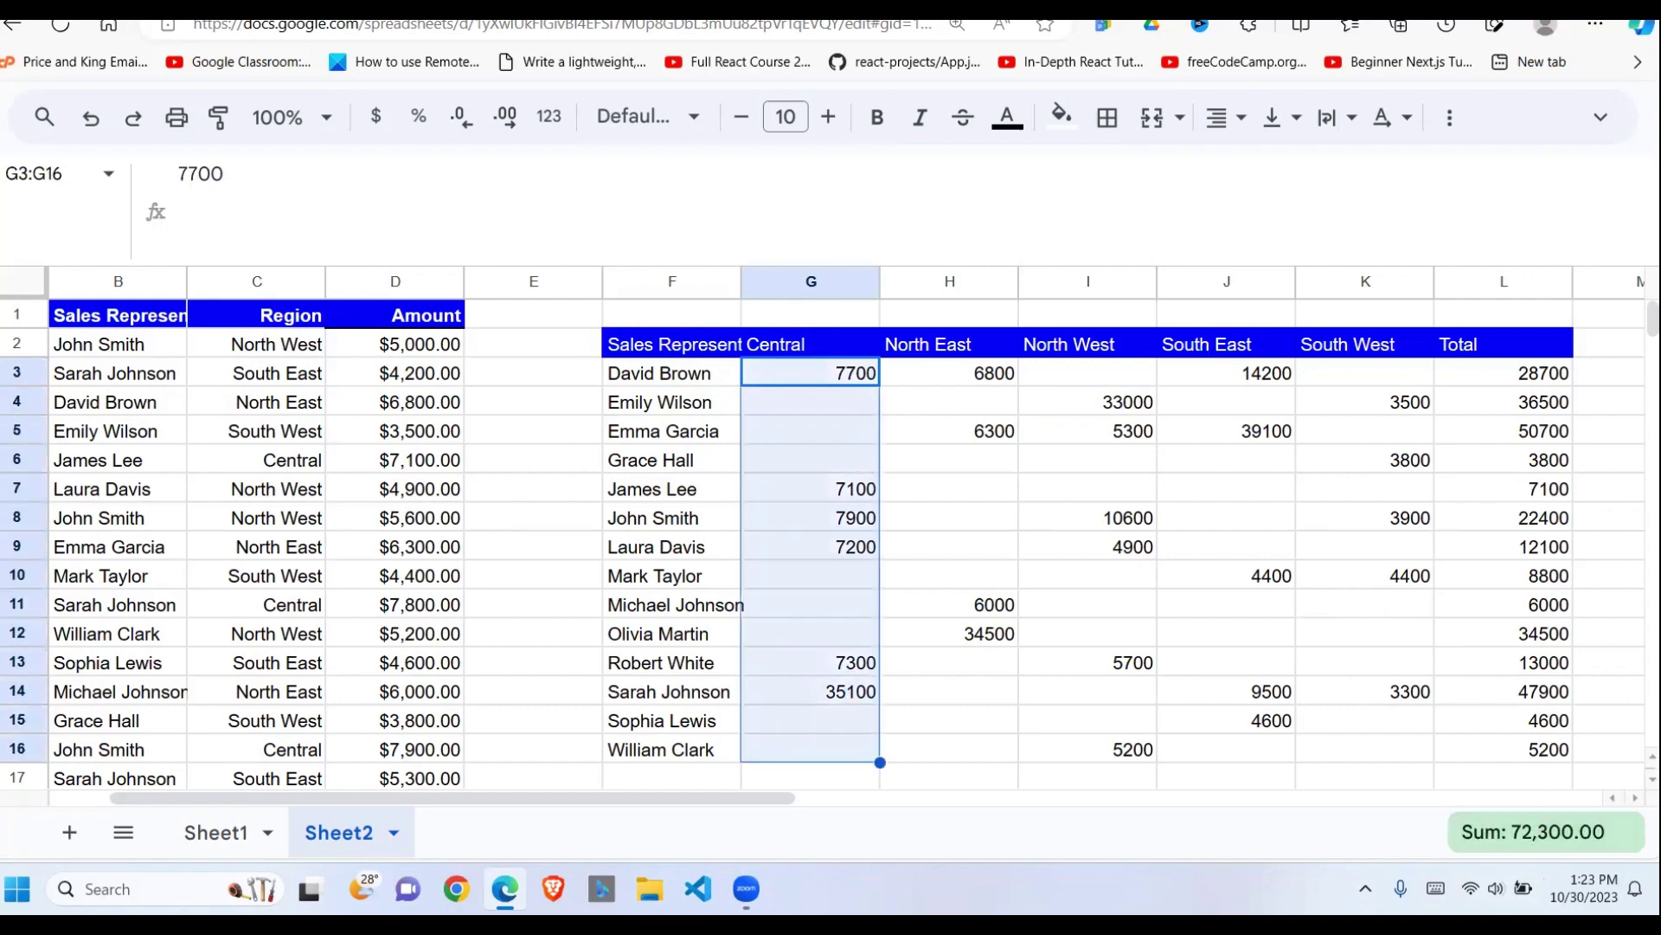
scroll(831, 537, "down", 3)
scroll(831, 537, "up", 2)
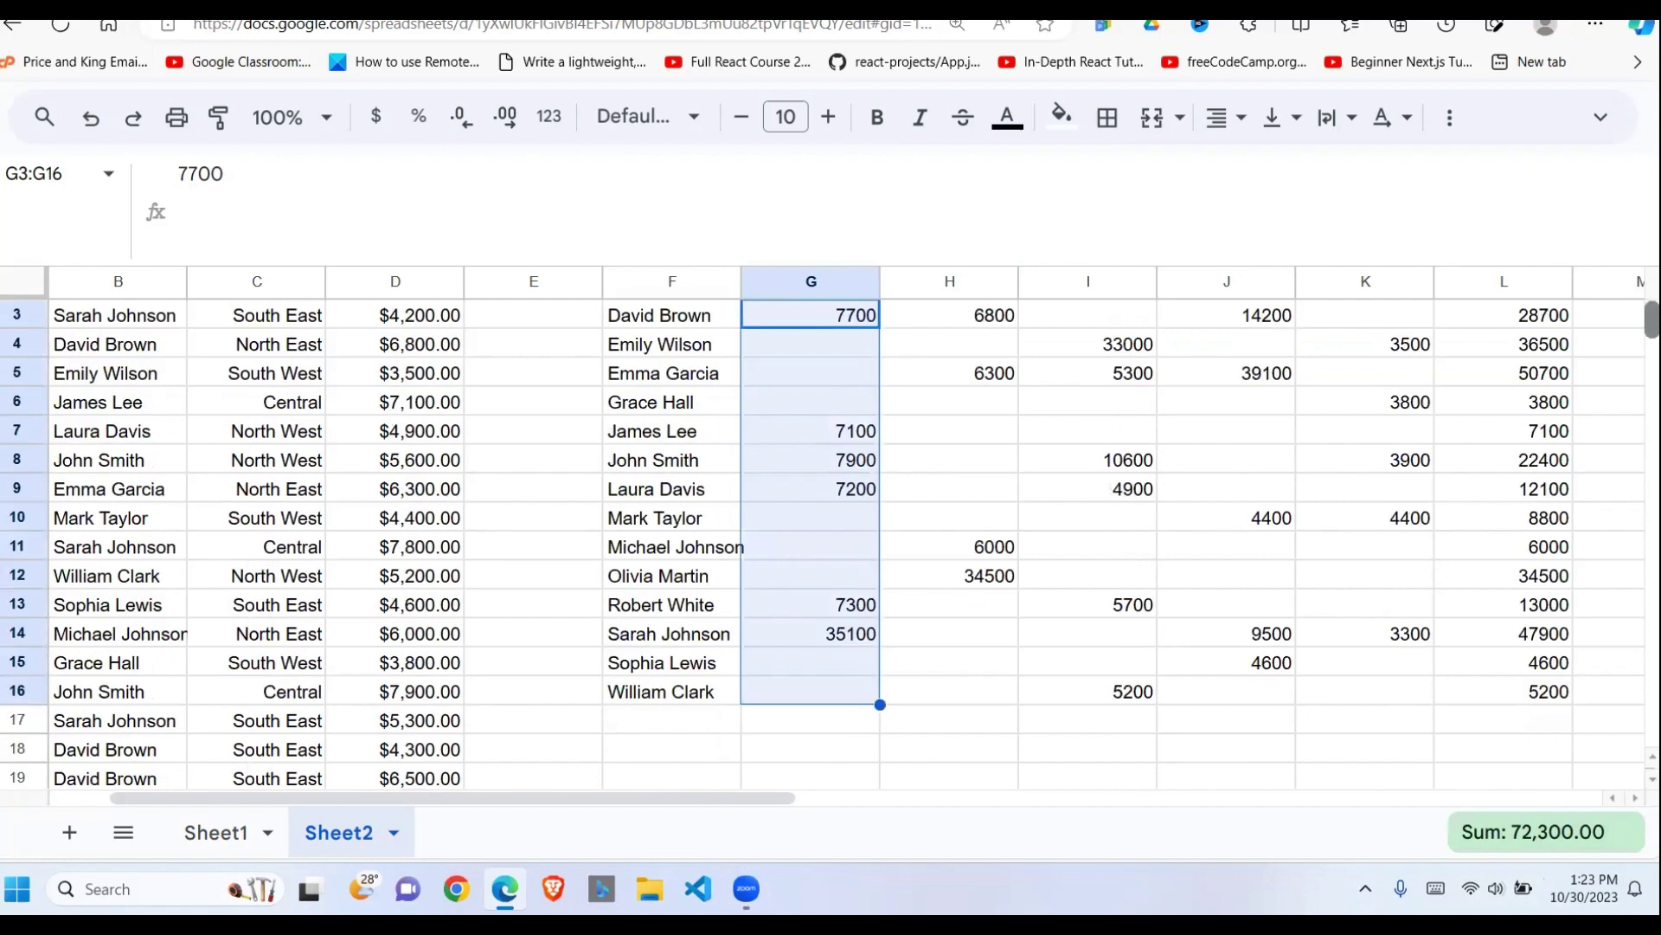
scroll(952, 557, "down", 2)
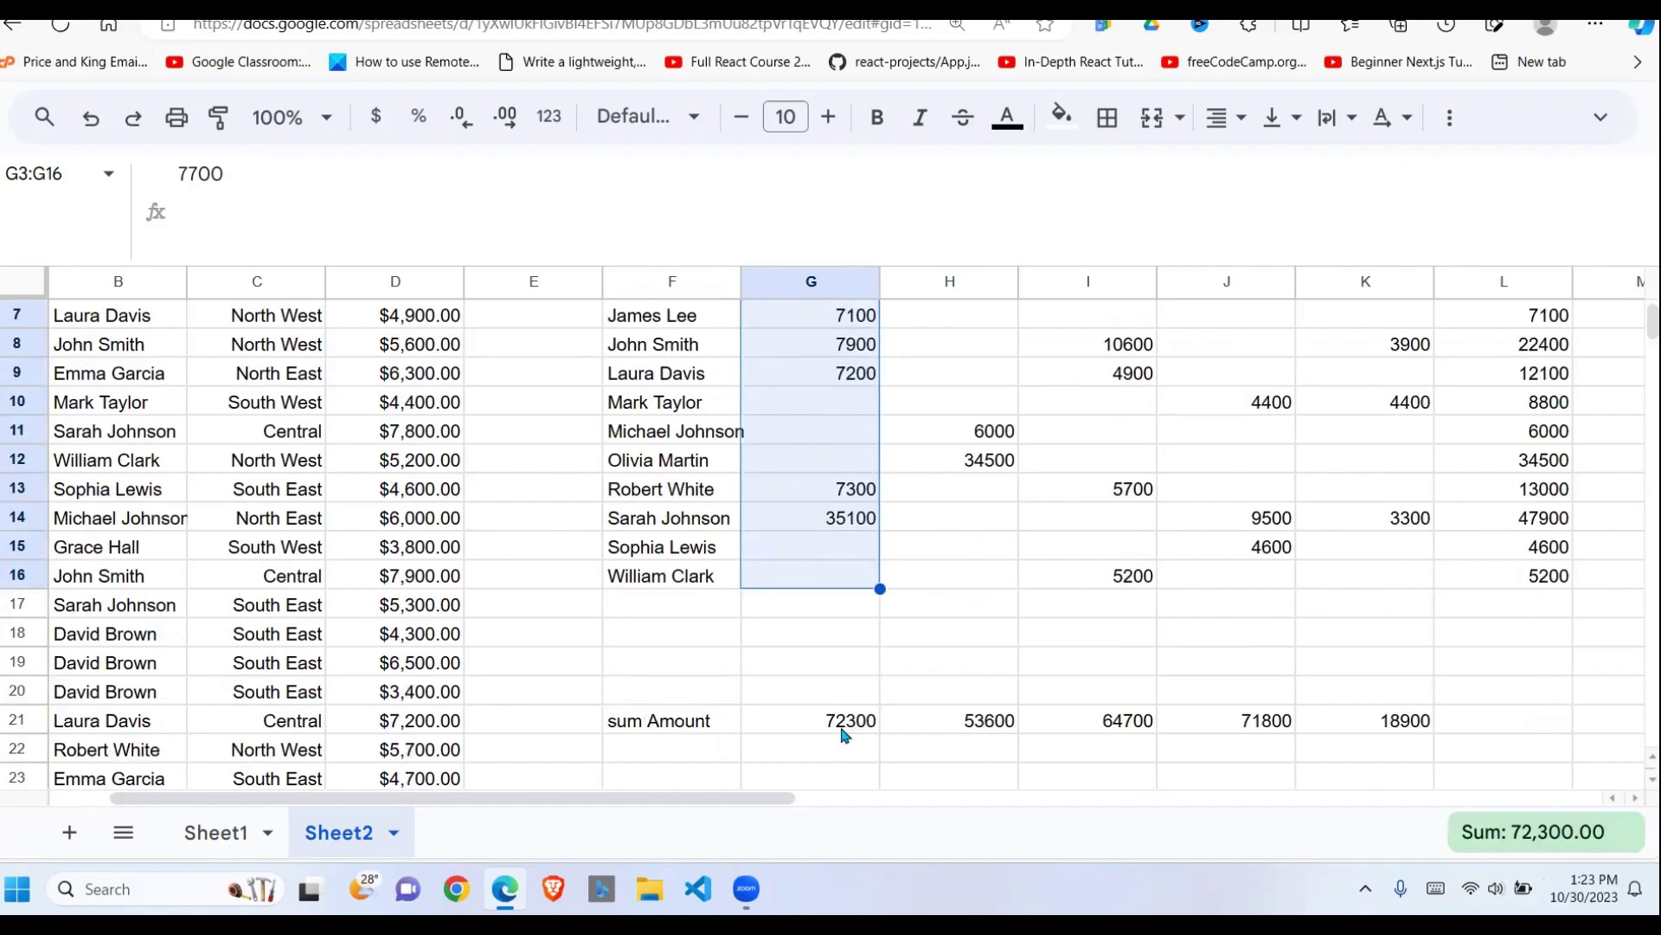
left_click(731, 641)
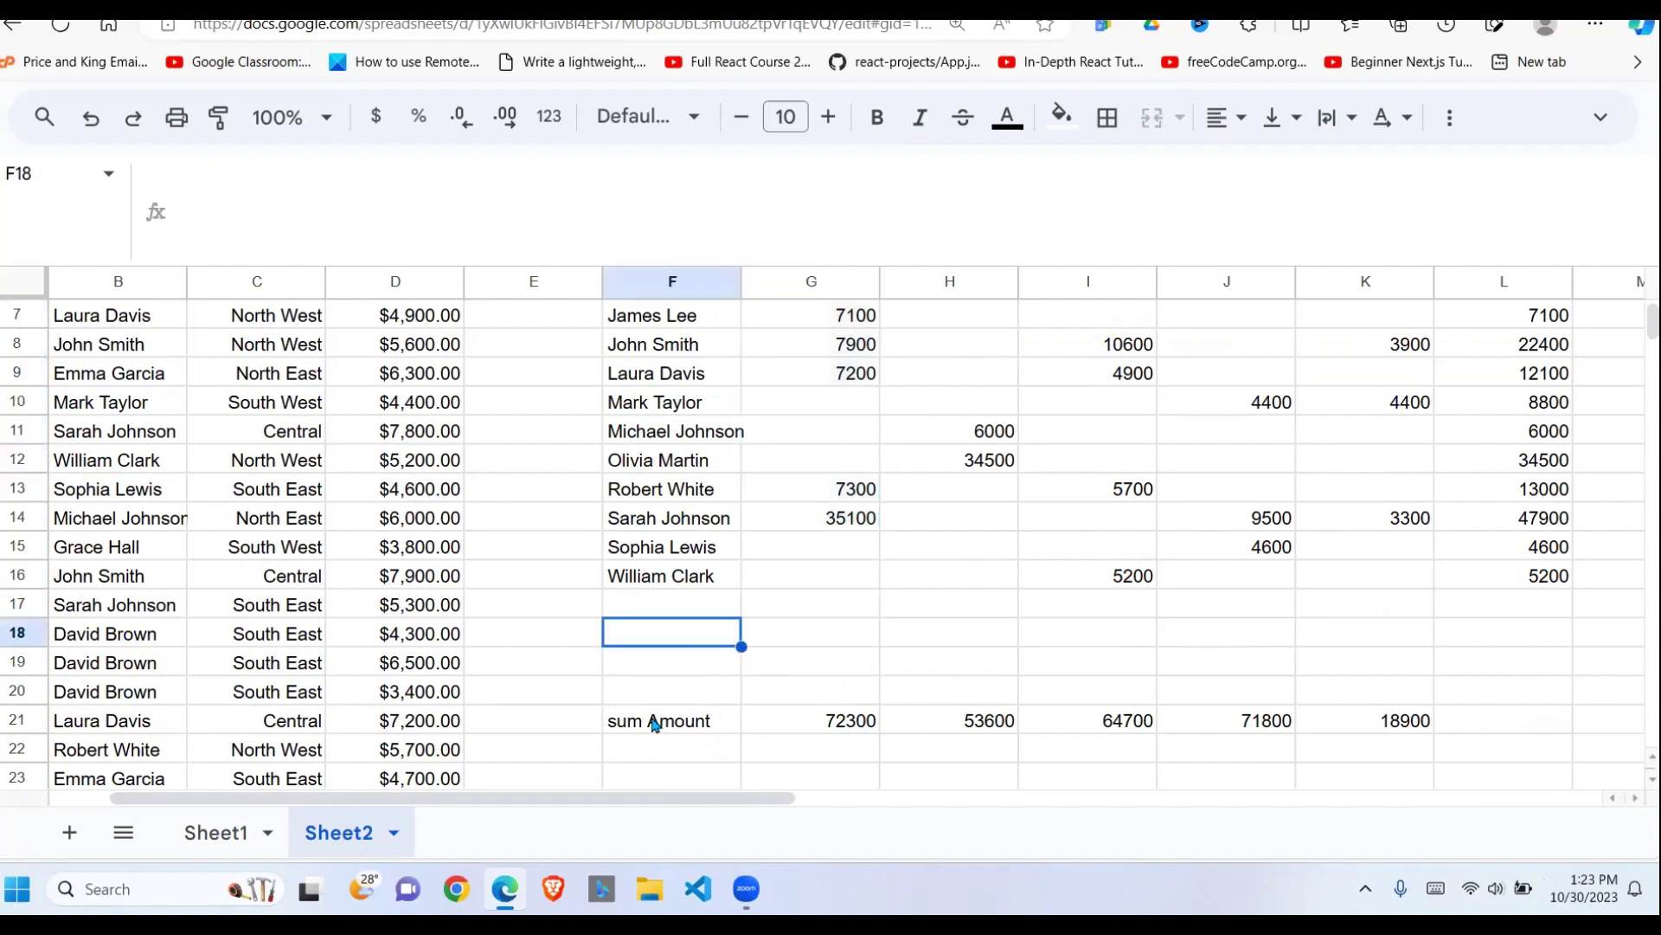
left_click(655, 723)
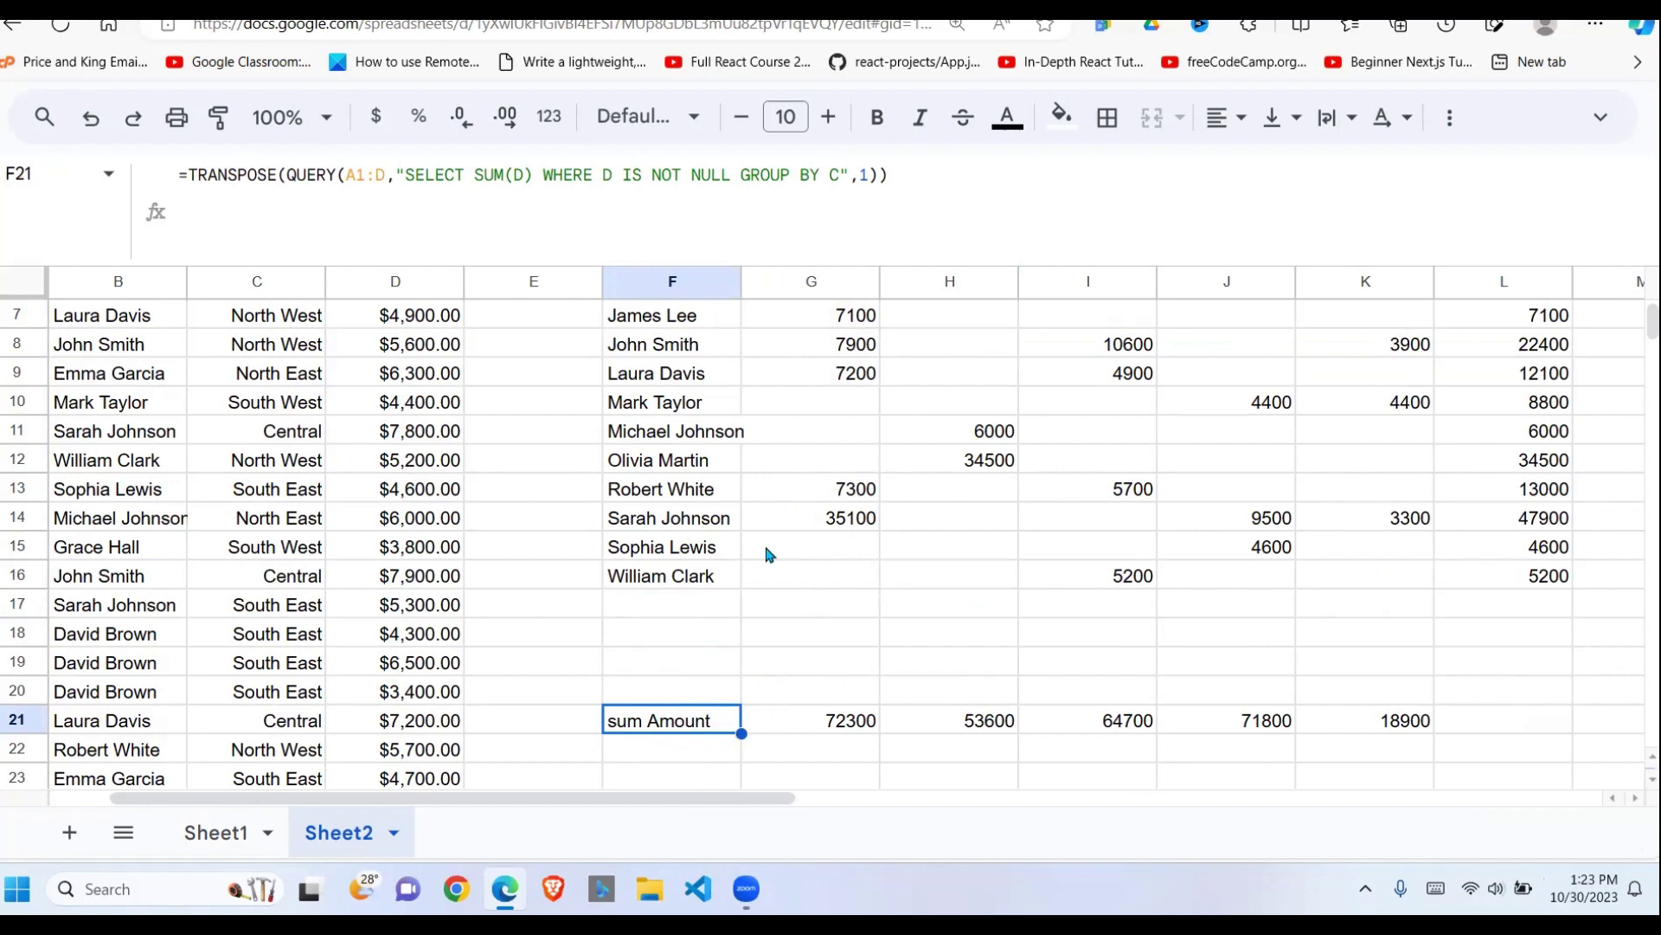
Delete the entire sum Amount formula from F21
left_click_drag(900, 201, 267, 201)
key("ctrl+c")
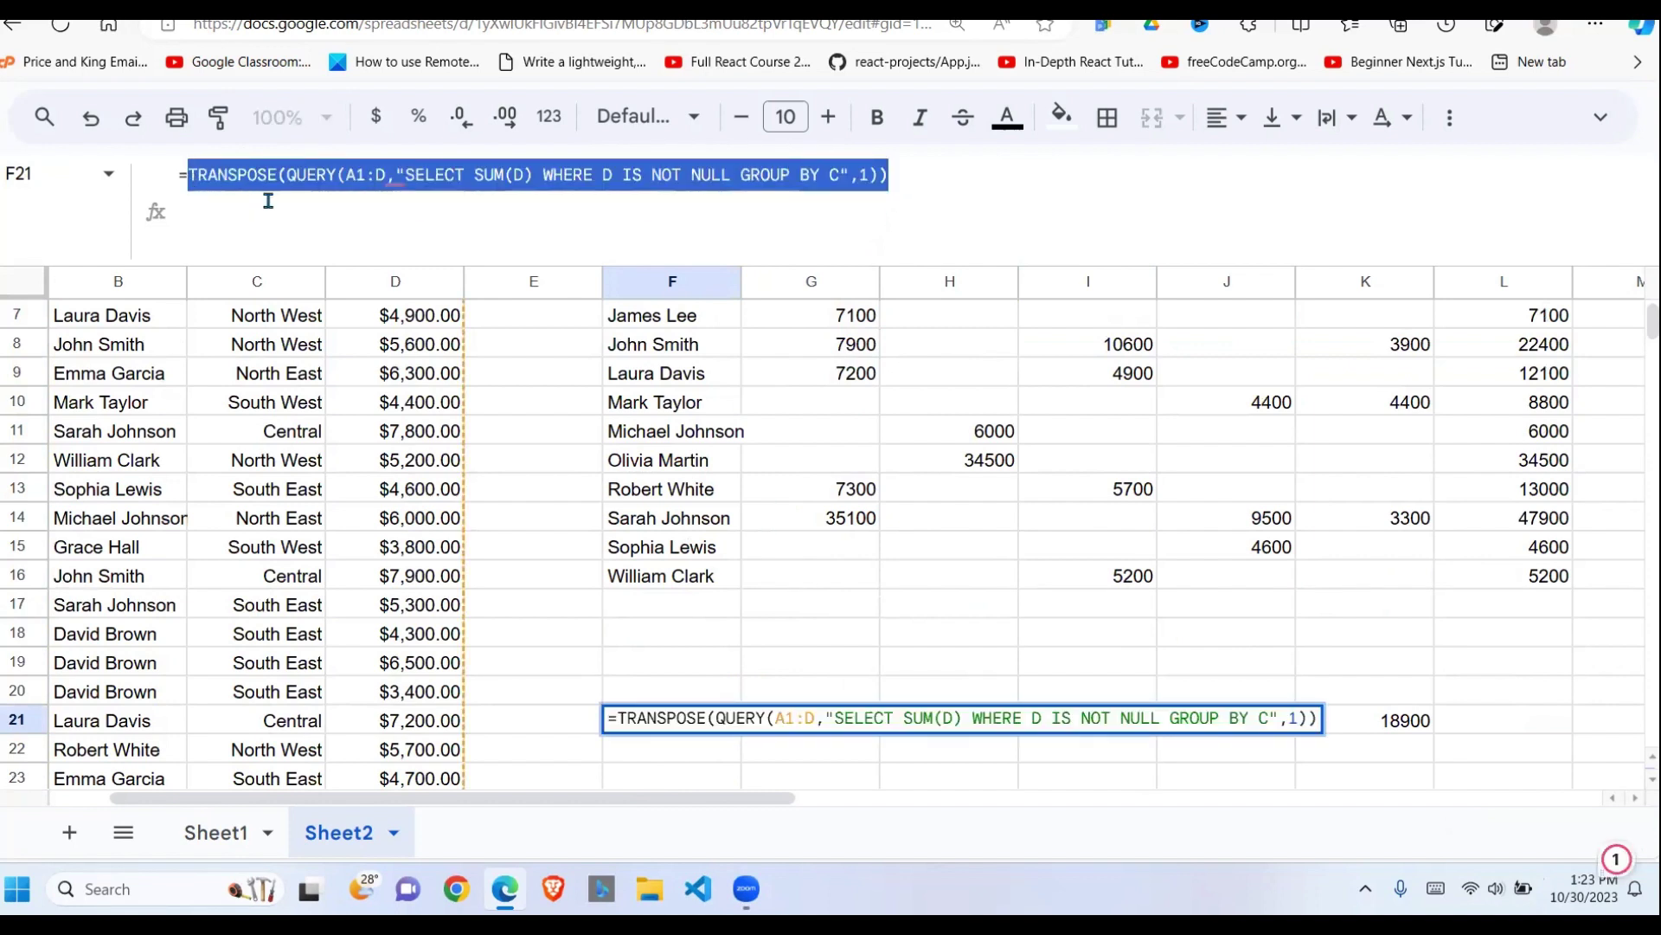
key("BackSpace")
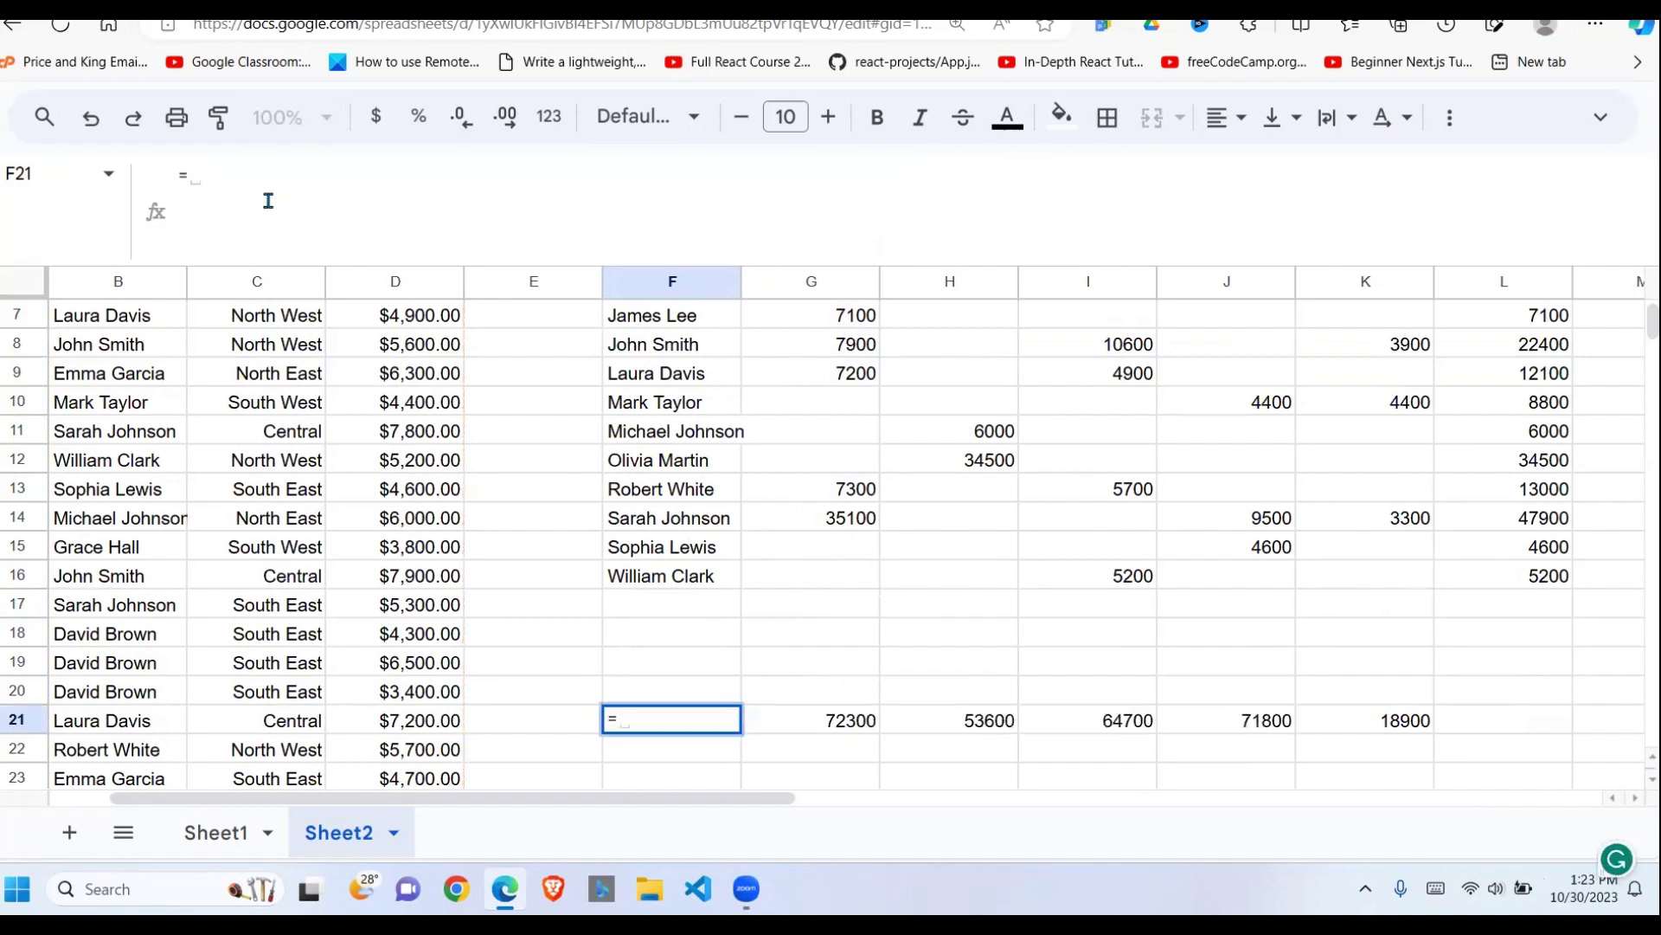
key("BackSpace")
left_click(717, 654)
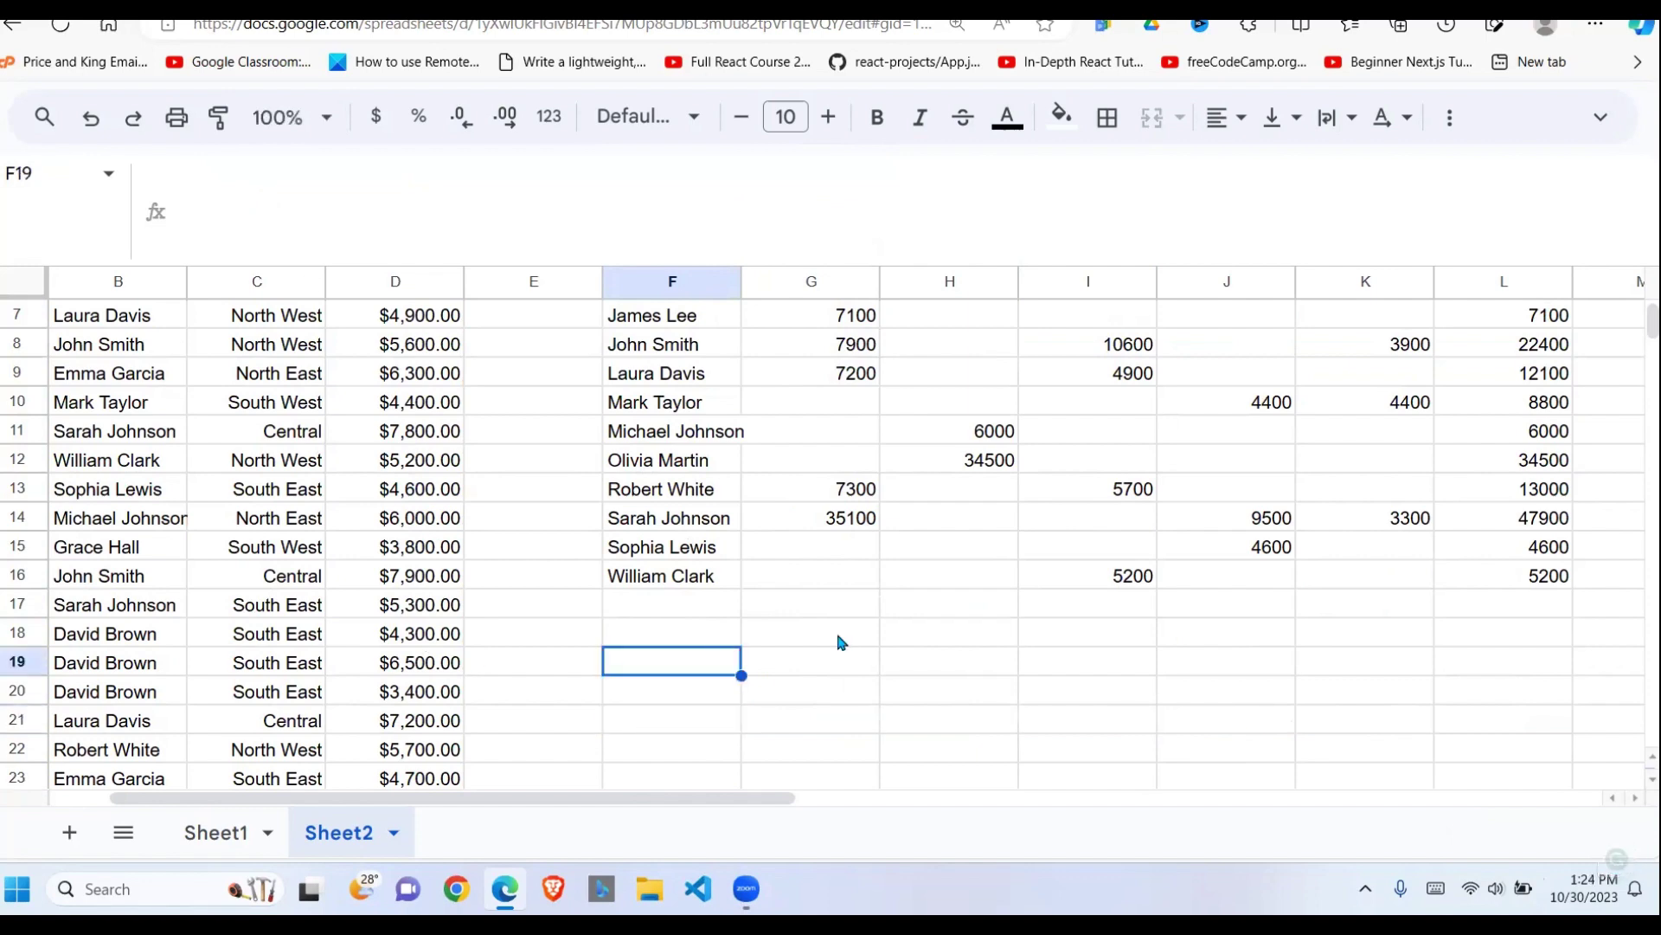
scroll(675, 393, "up", 2)
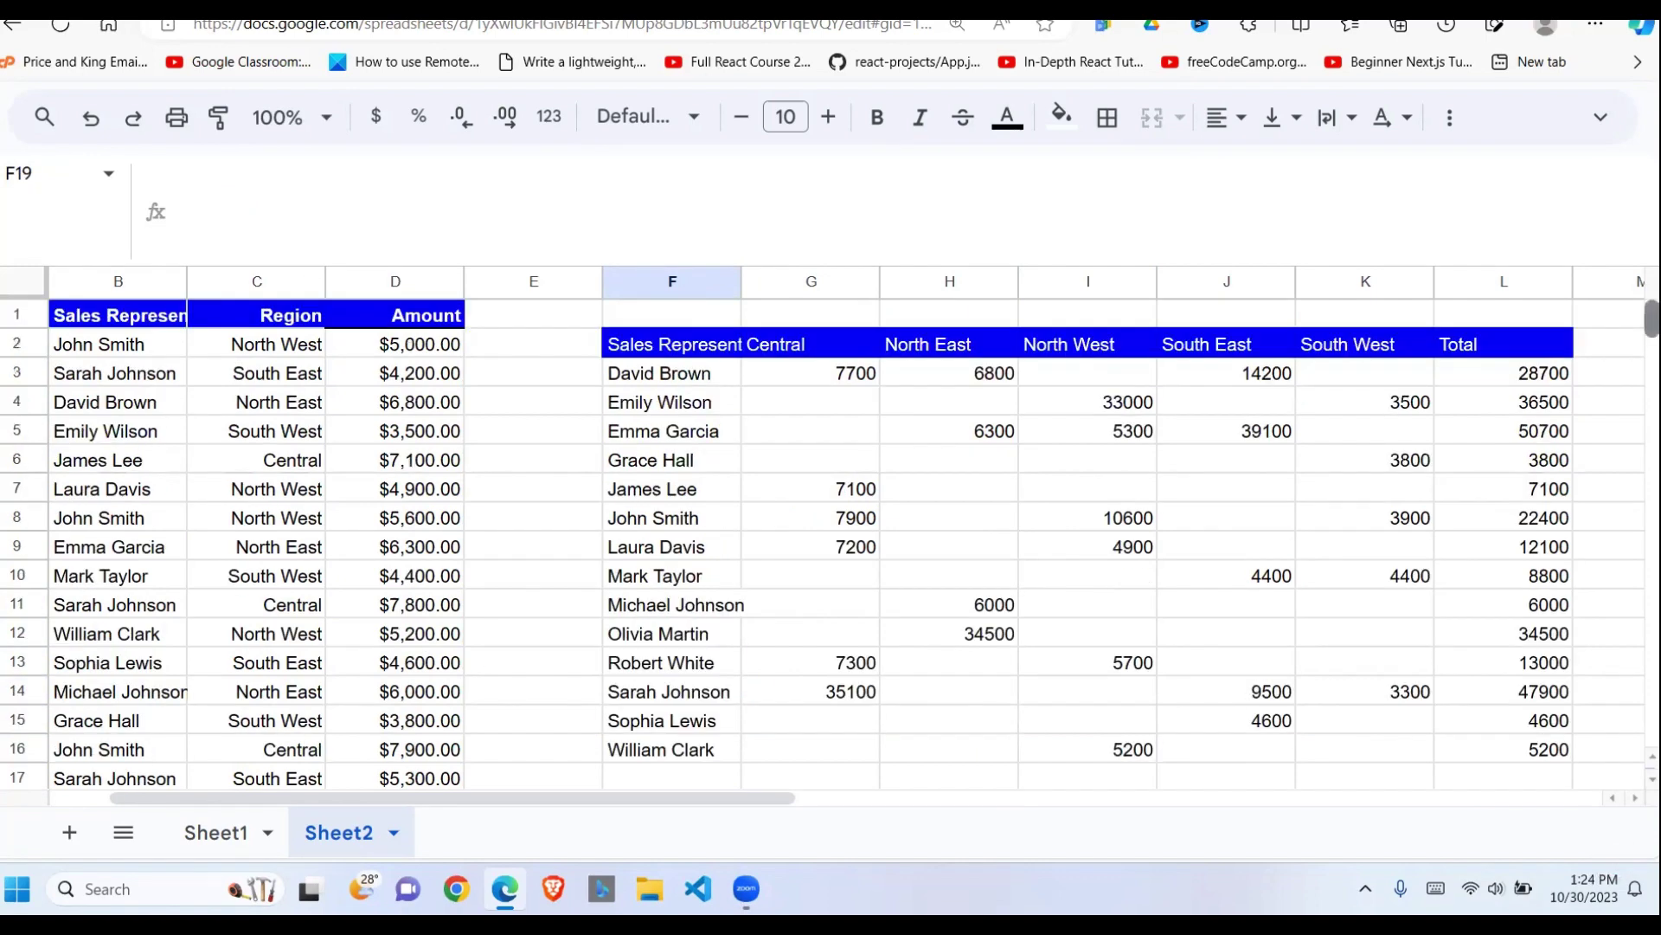
Wrap the F2 formula in extra braces and append ';' plus the pasted TRANSPOSE(QUERY(...)) row
left_click(693, 362)
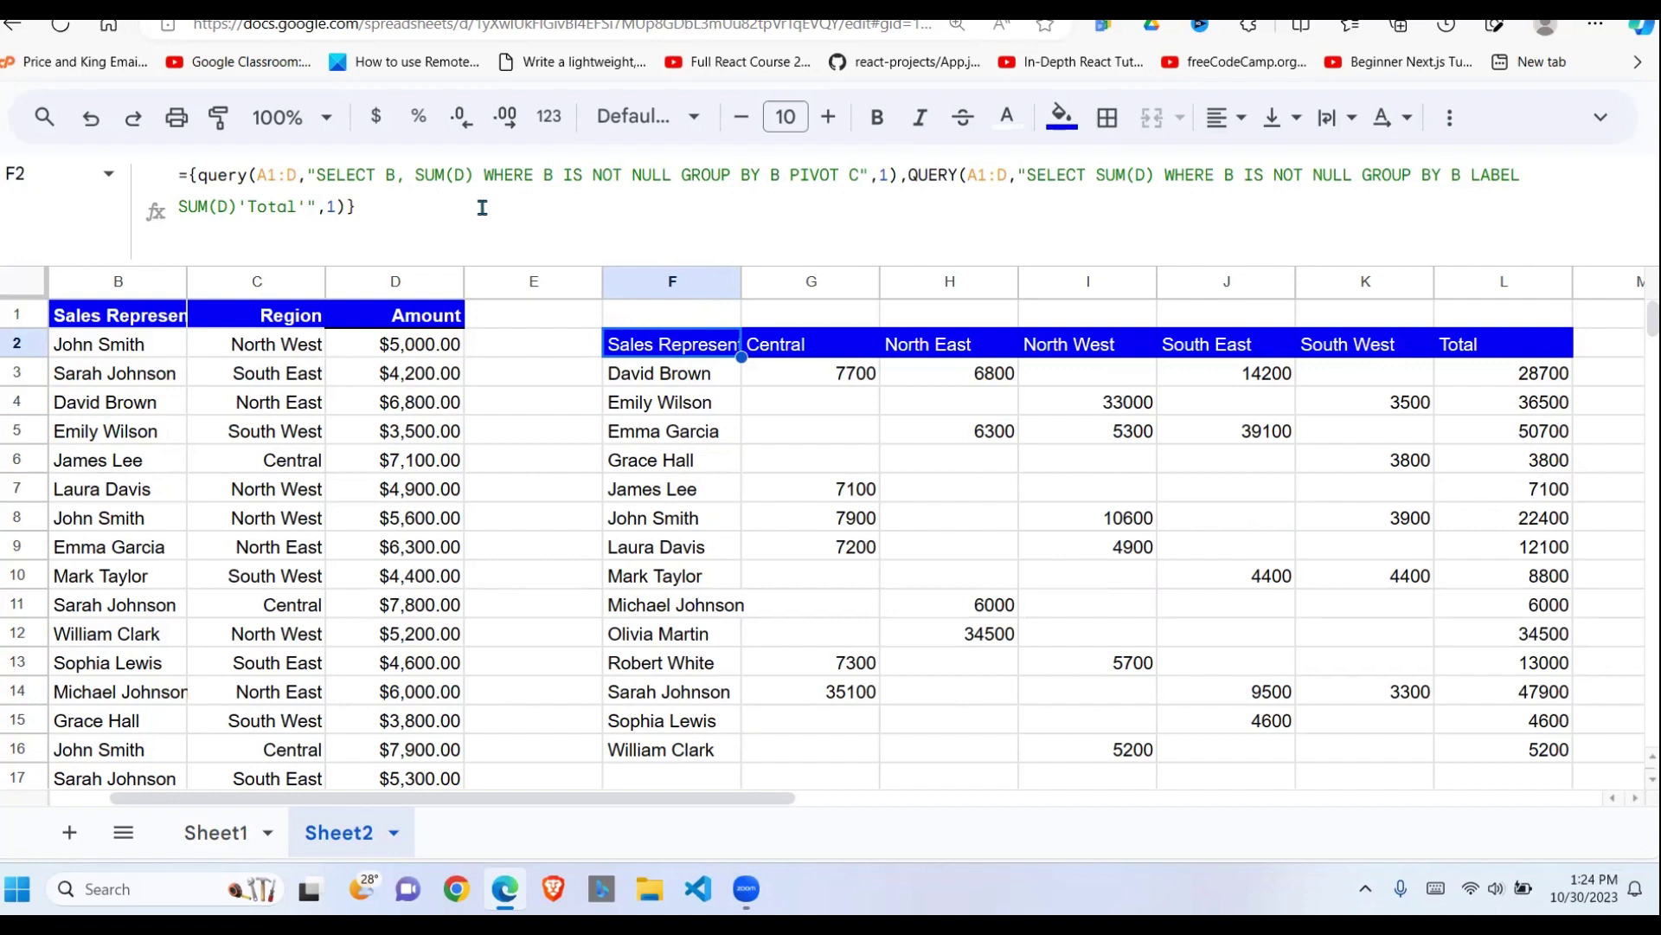
left_click(191, 177)
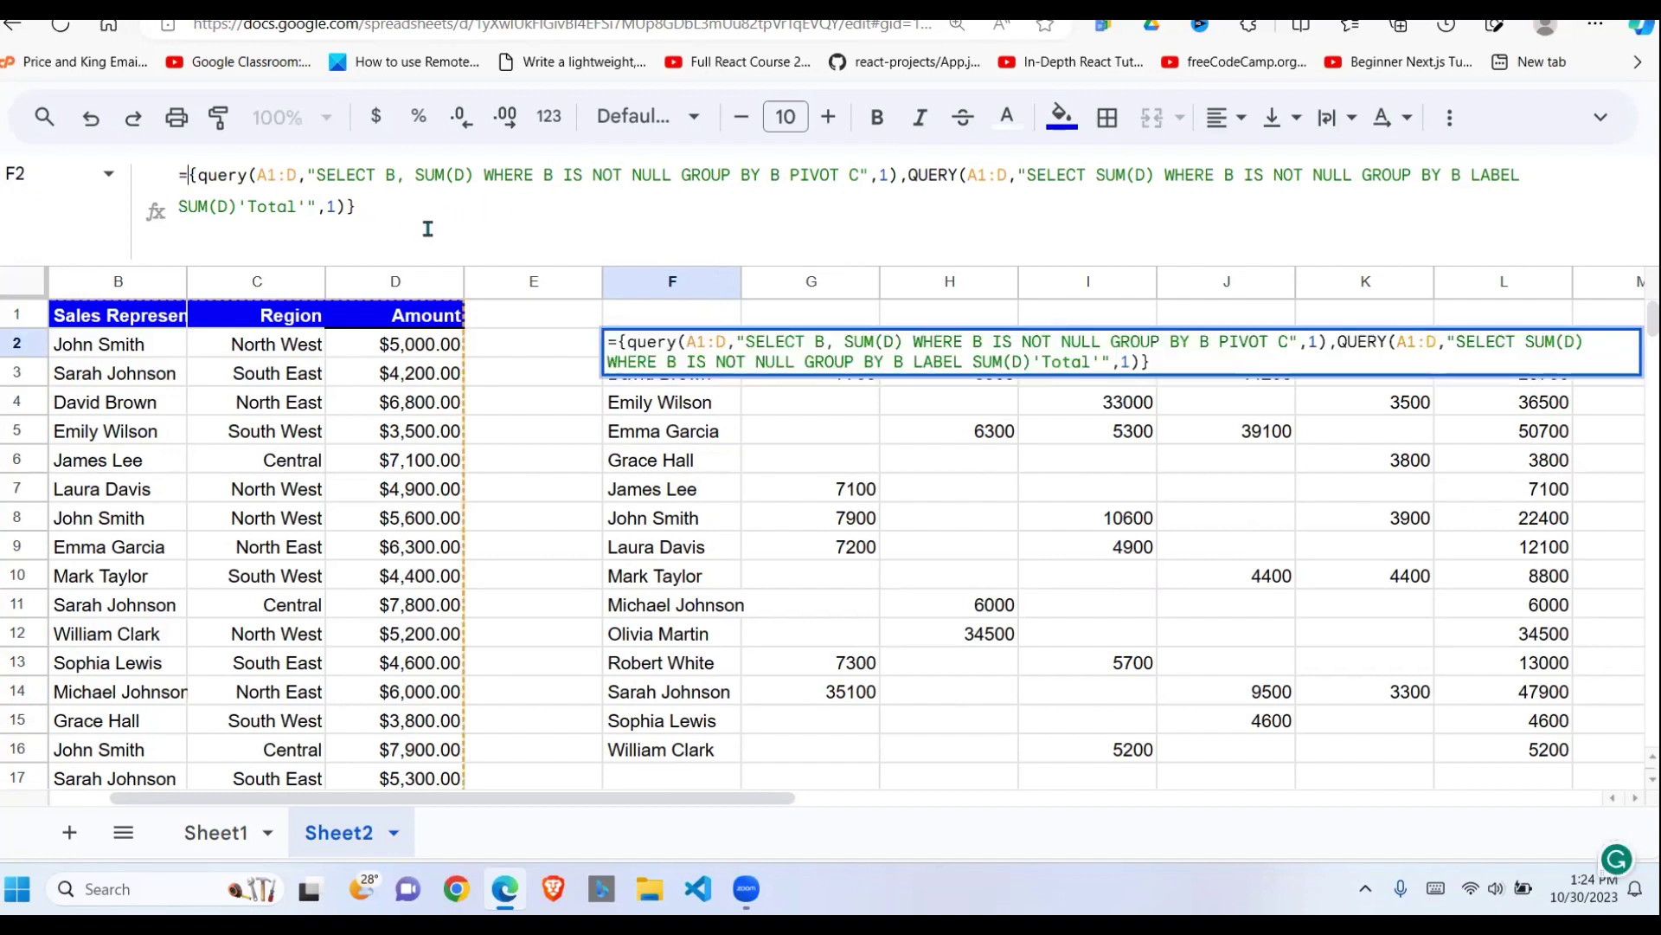
type("{")
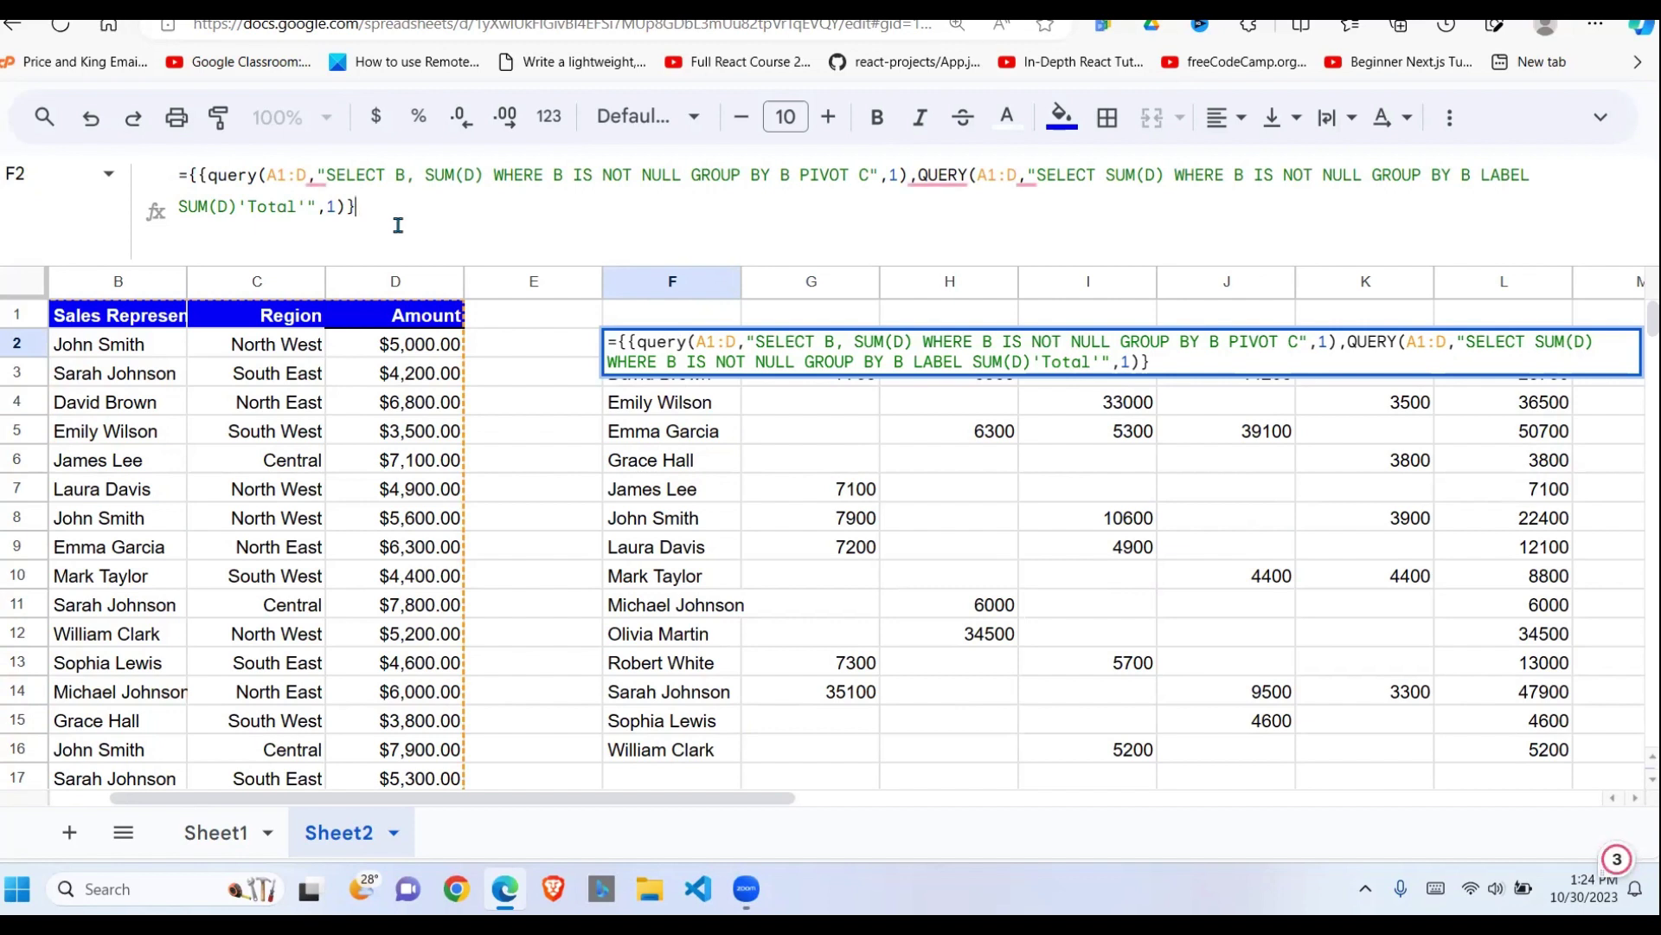
type(";")
key("ctrl+v")
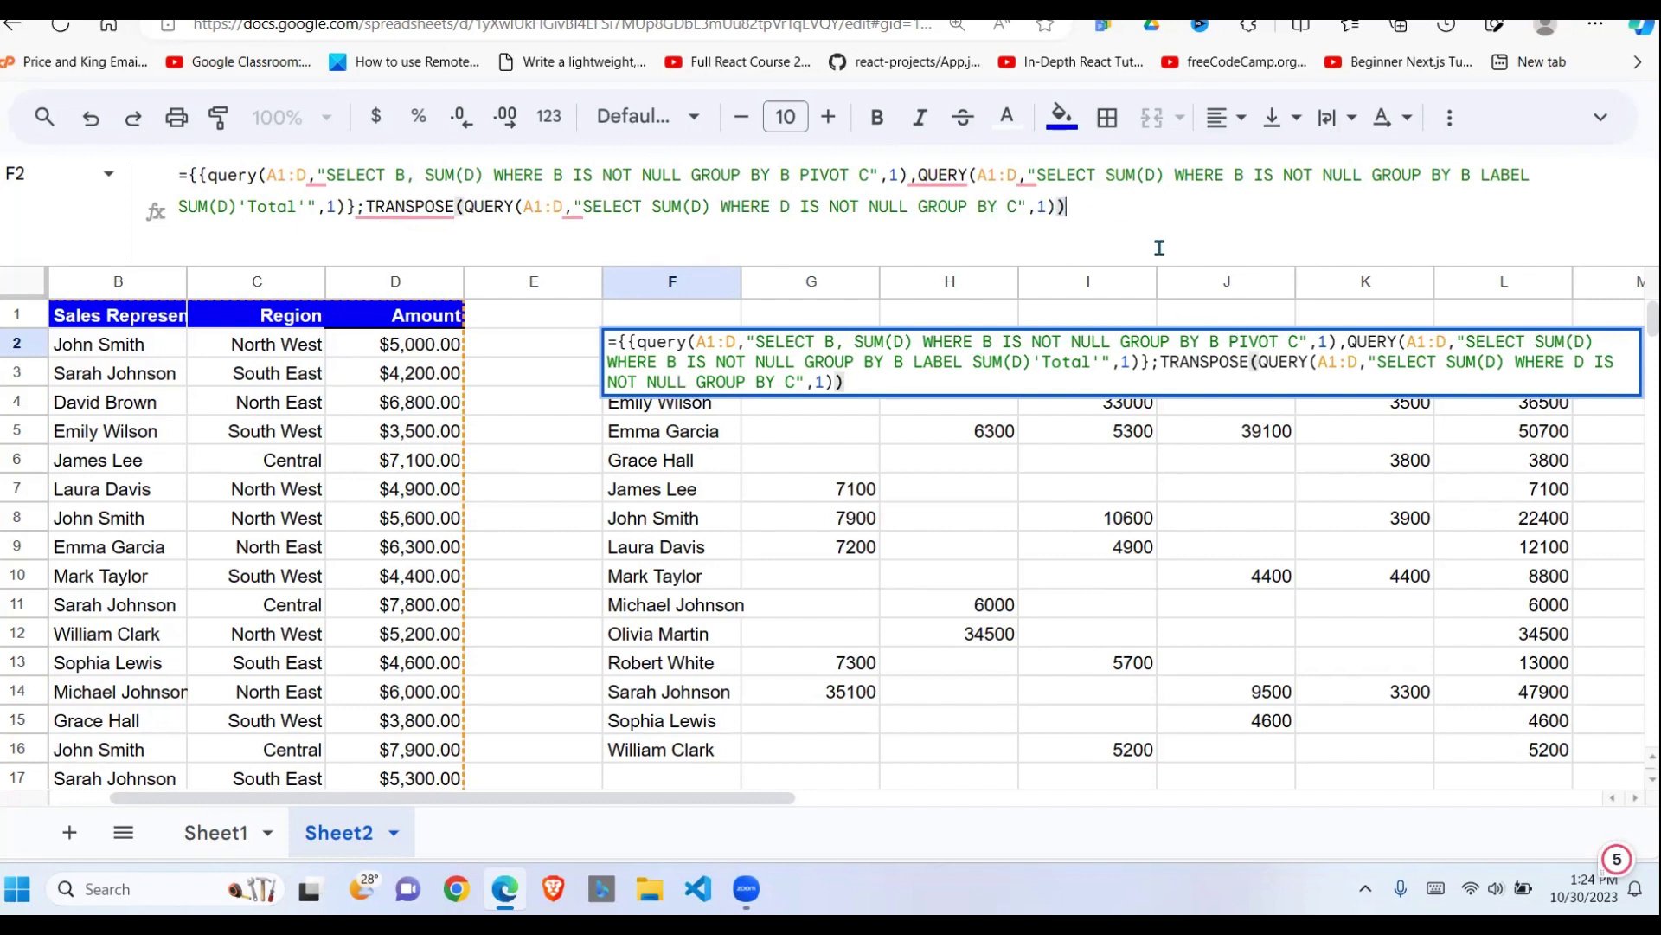
key("Return")
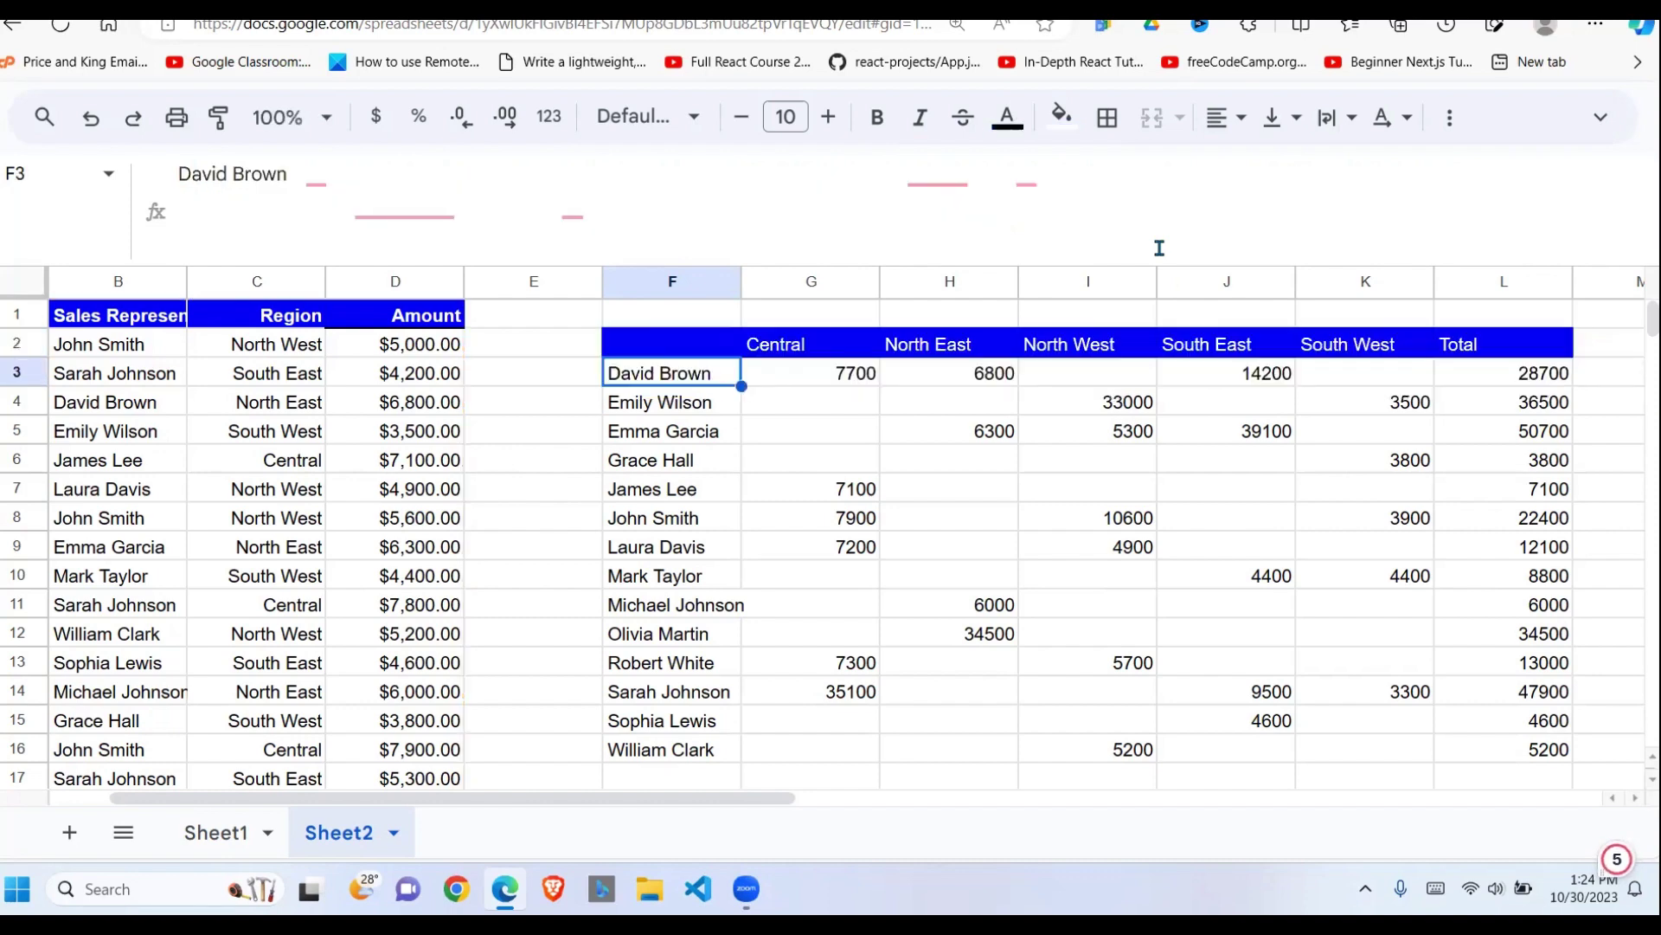
Remove the appended ';TRANSPOSE(...)' part from F2's formula to restore the pivot
left_click(696, 346)
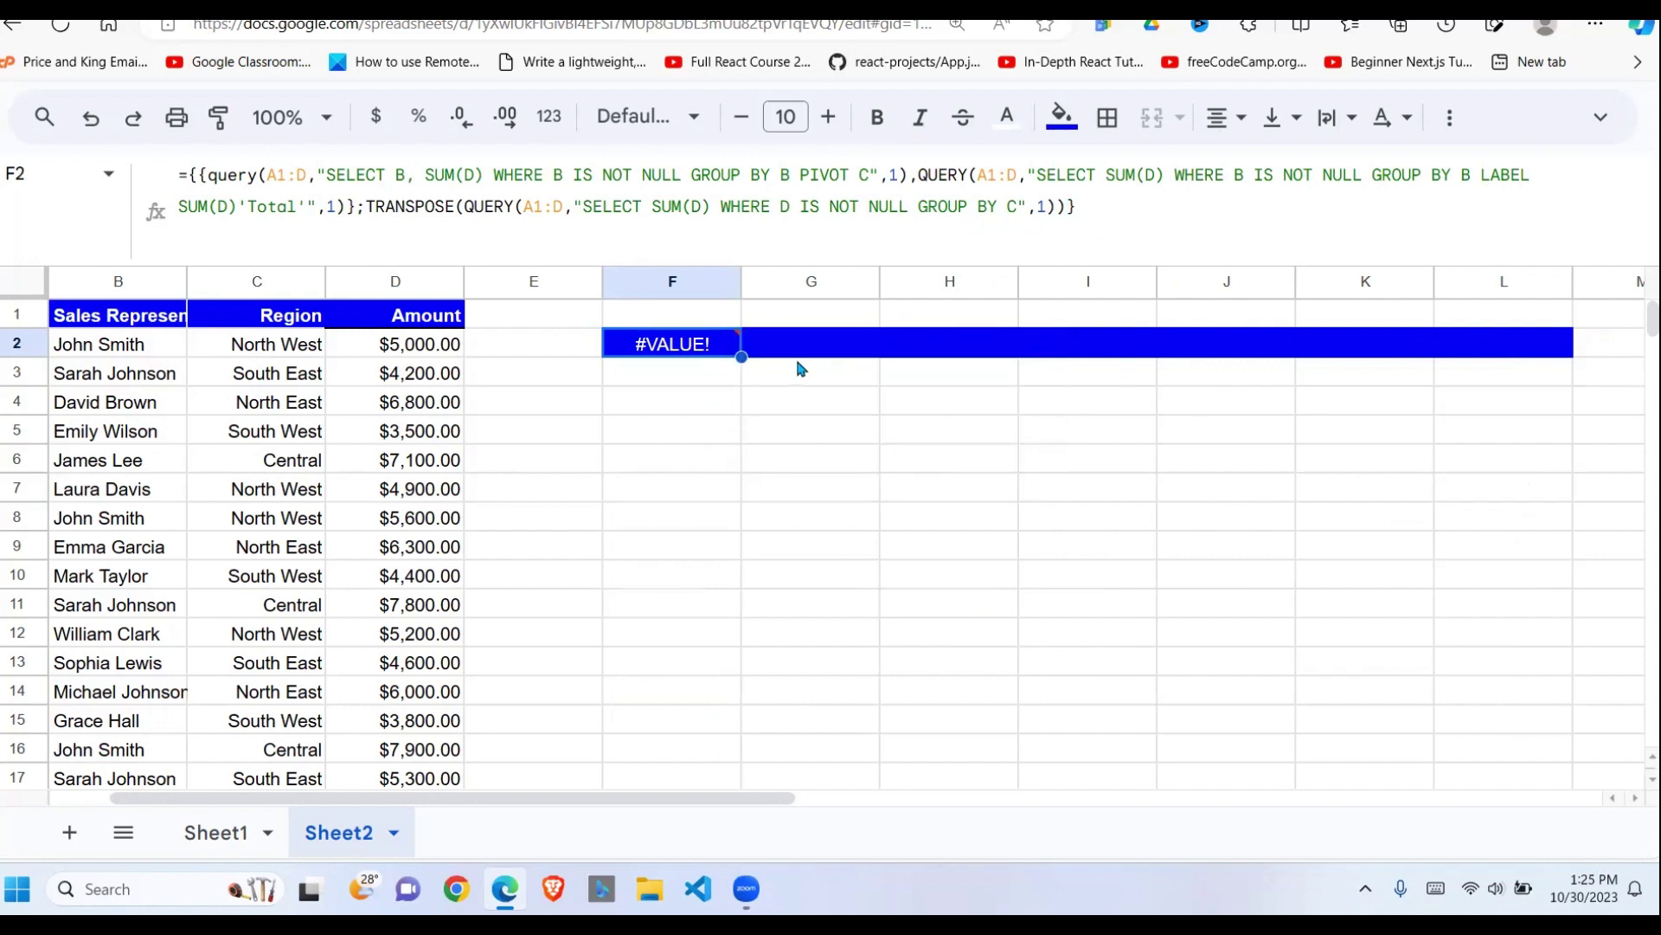
mouse_move(675, 348)
left_click_drag(1067, 206, 359, 212)
key("ctrl+c")
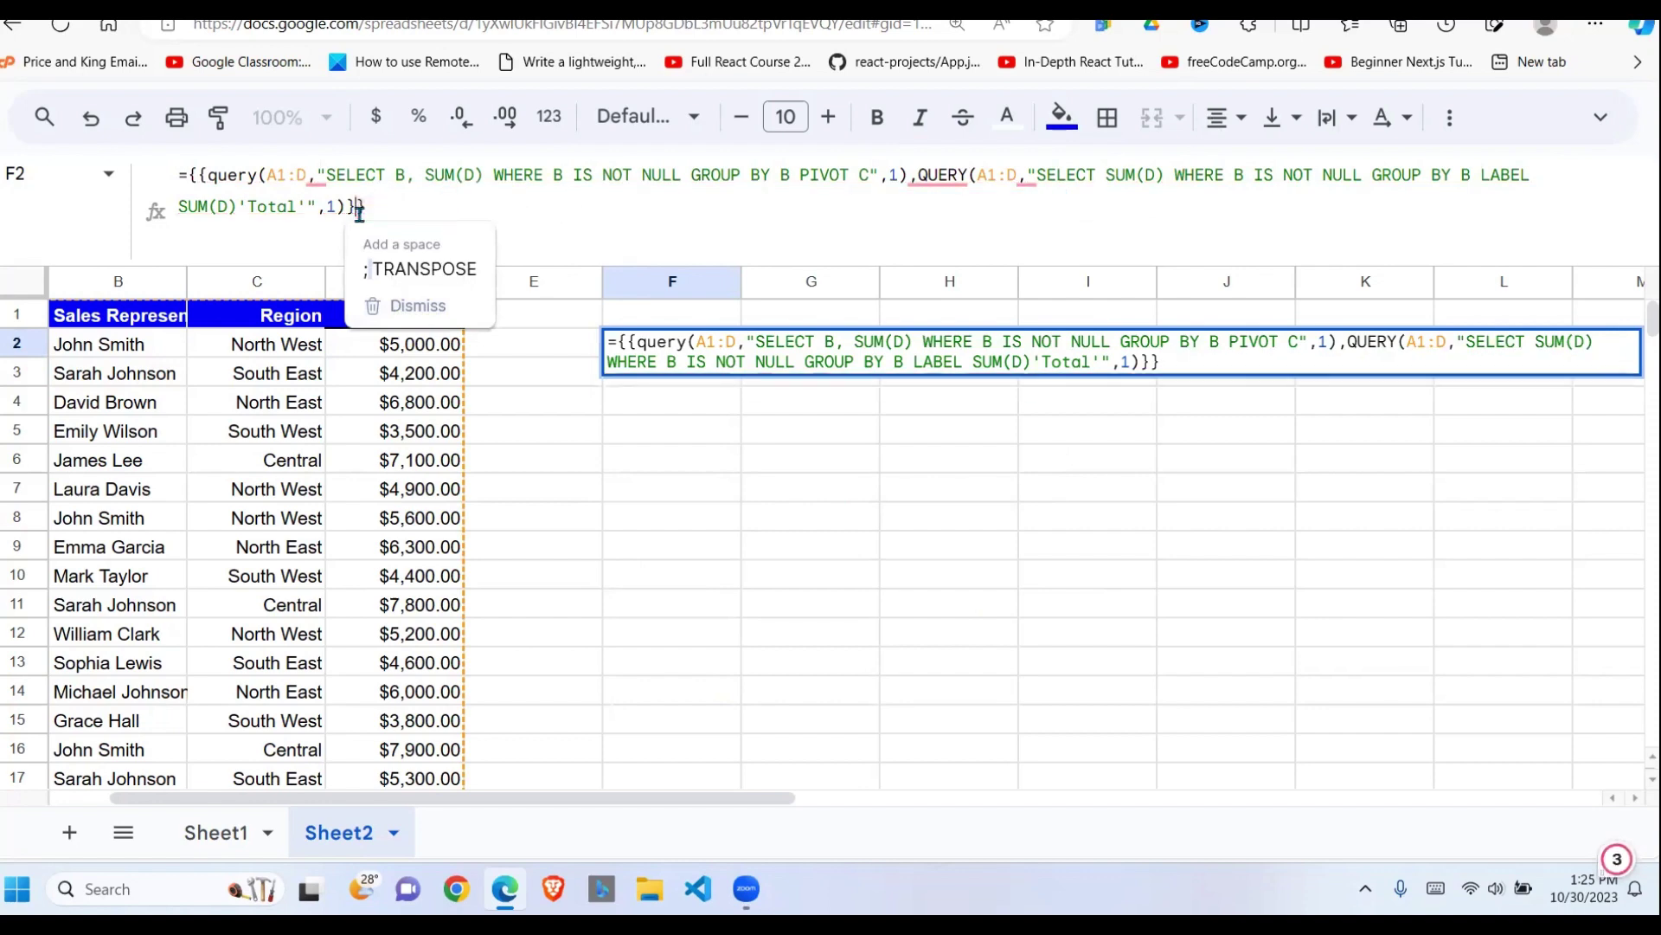
key("BackSpace")
key("Return")
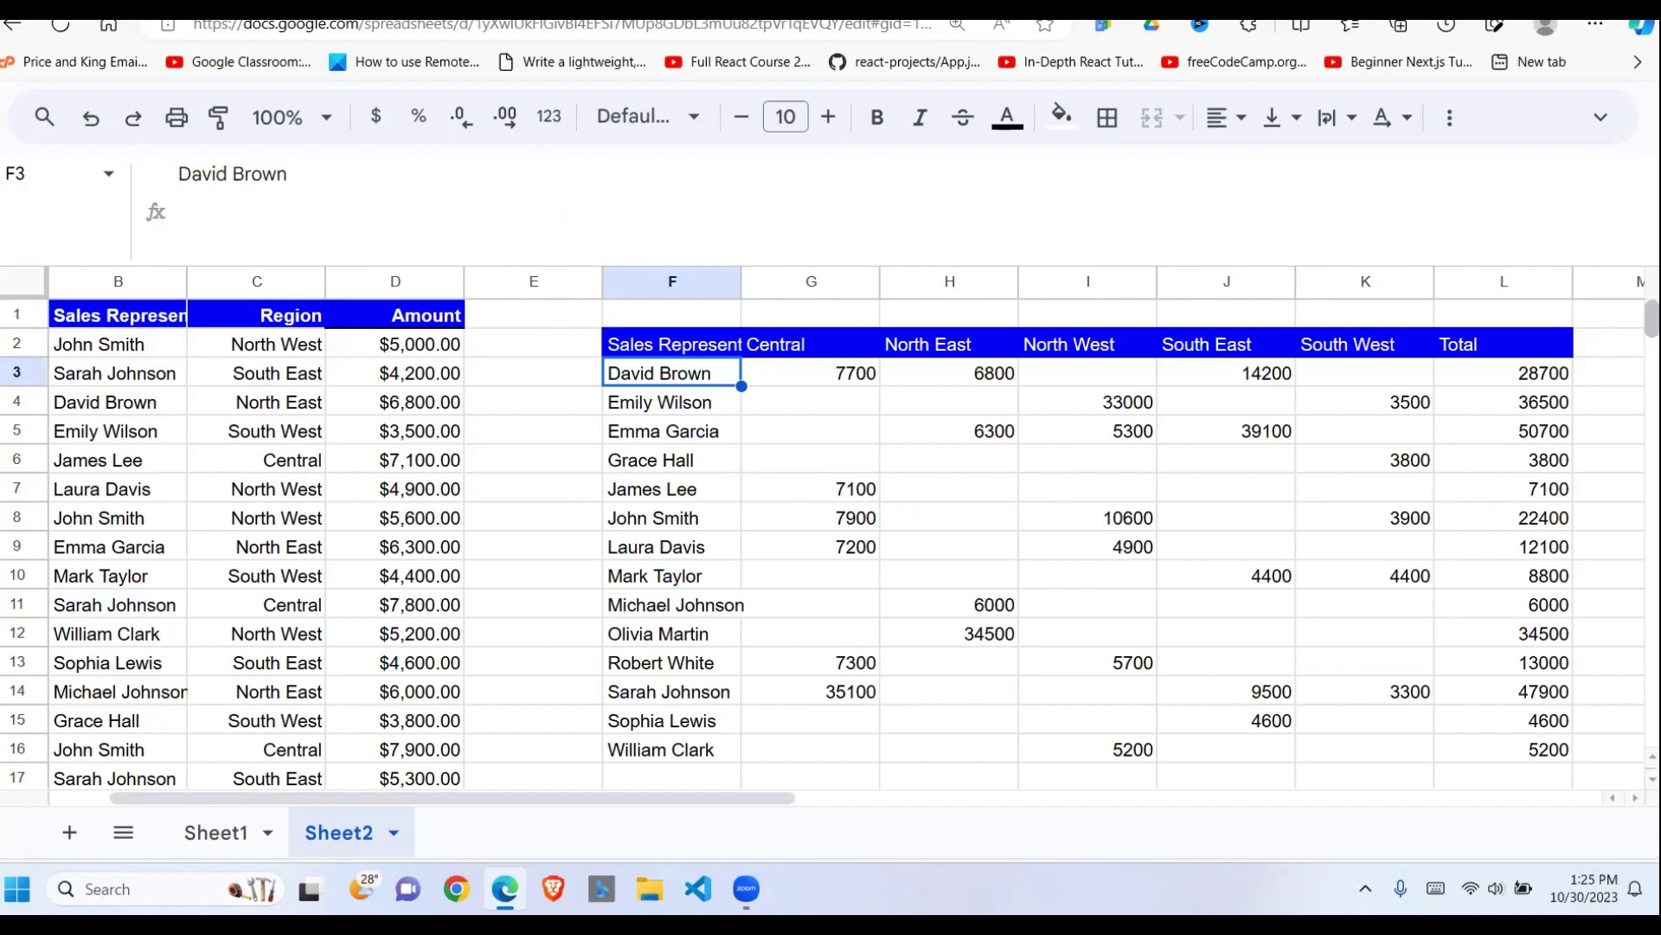
Paste the TRANSPOSE(QUERY(...)) formula into F19 without the stray ';', giving region totals 72300–18900
scroll(839, 697, "down", 5)
scroll(840, 696, "up", 5)
left_click(660, 782)
key("Down")
key("Down")
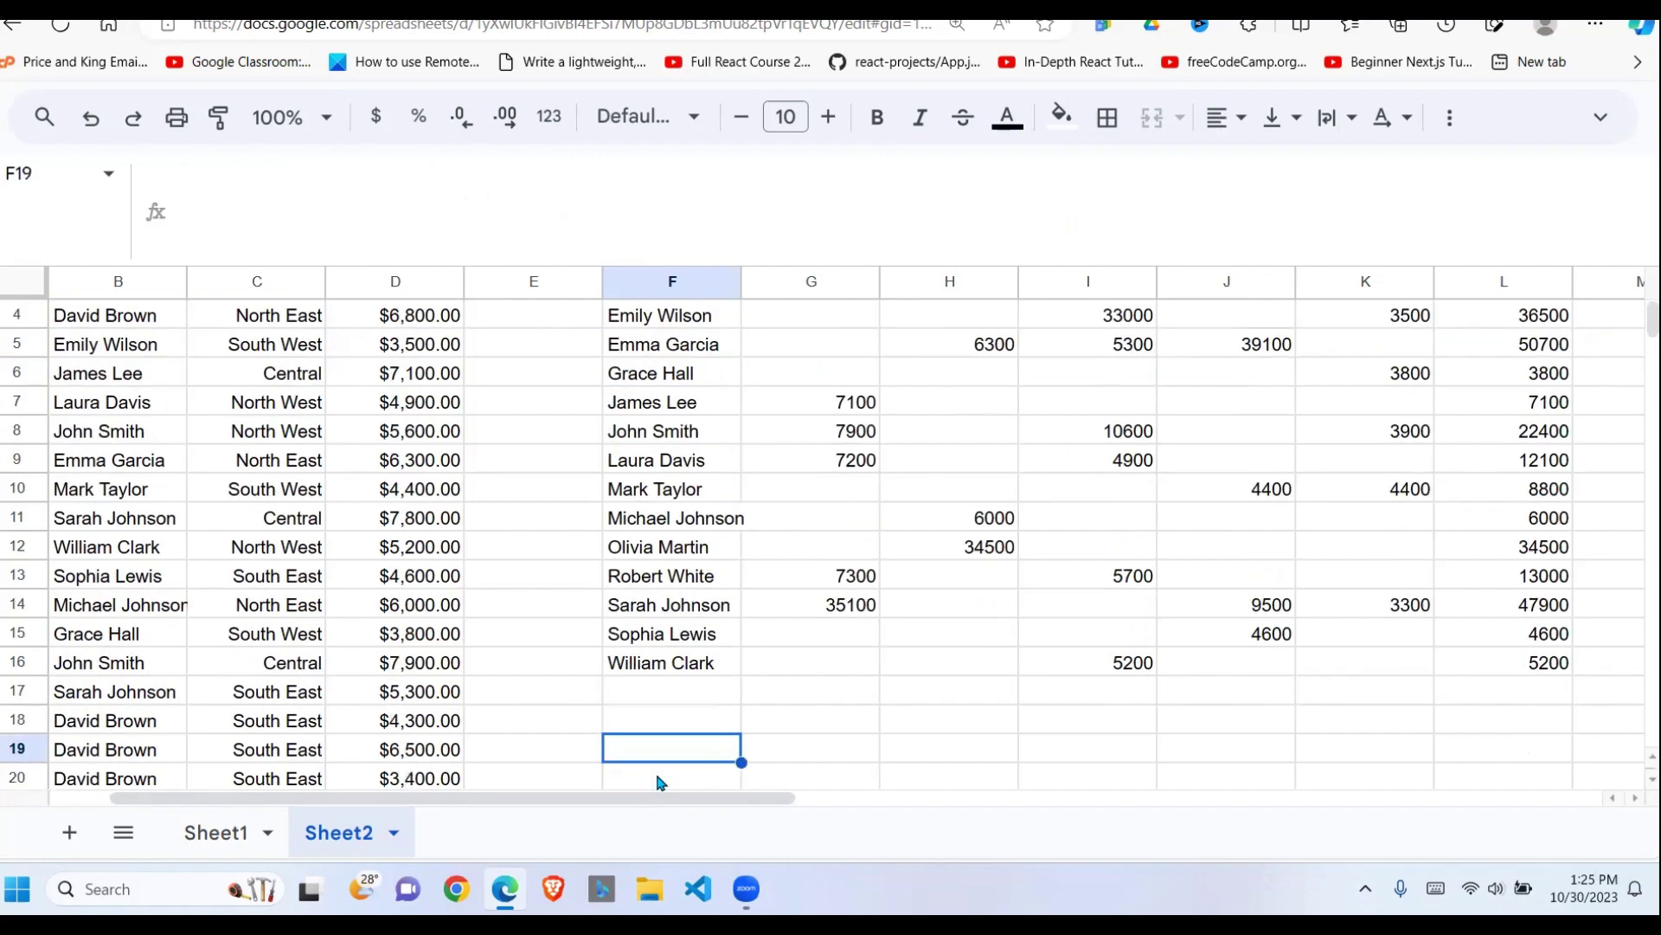
type("=")
key("ctrl+v")
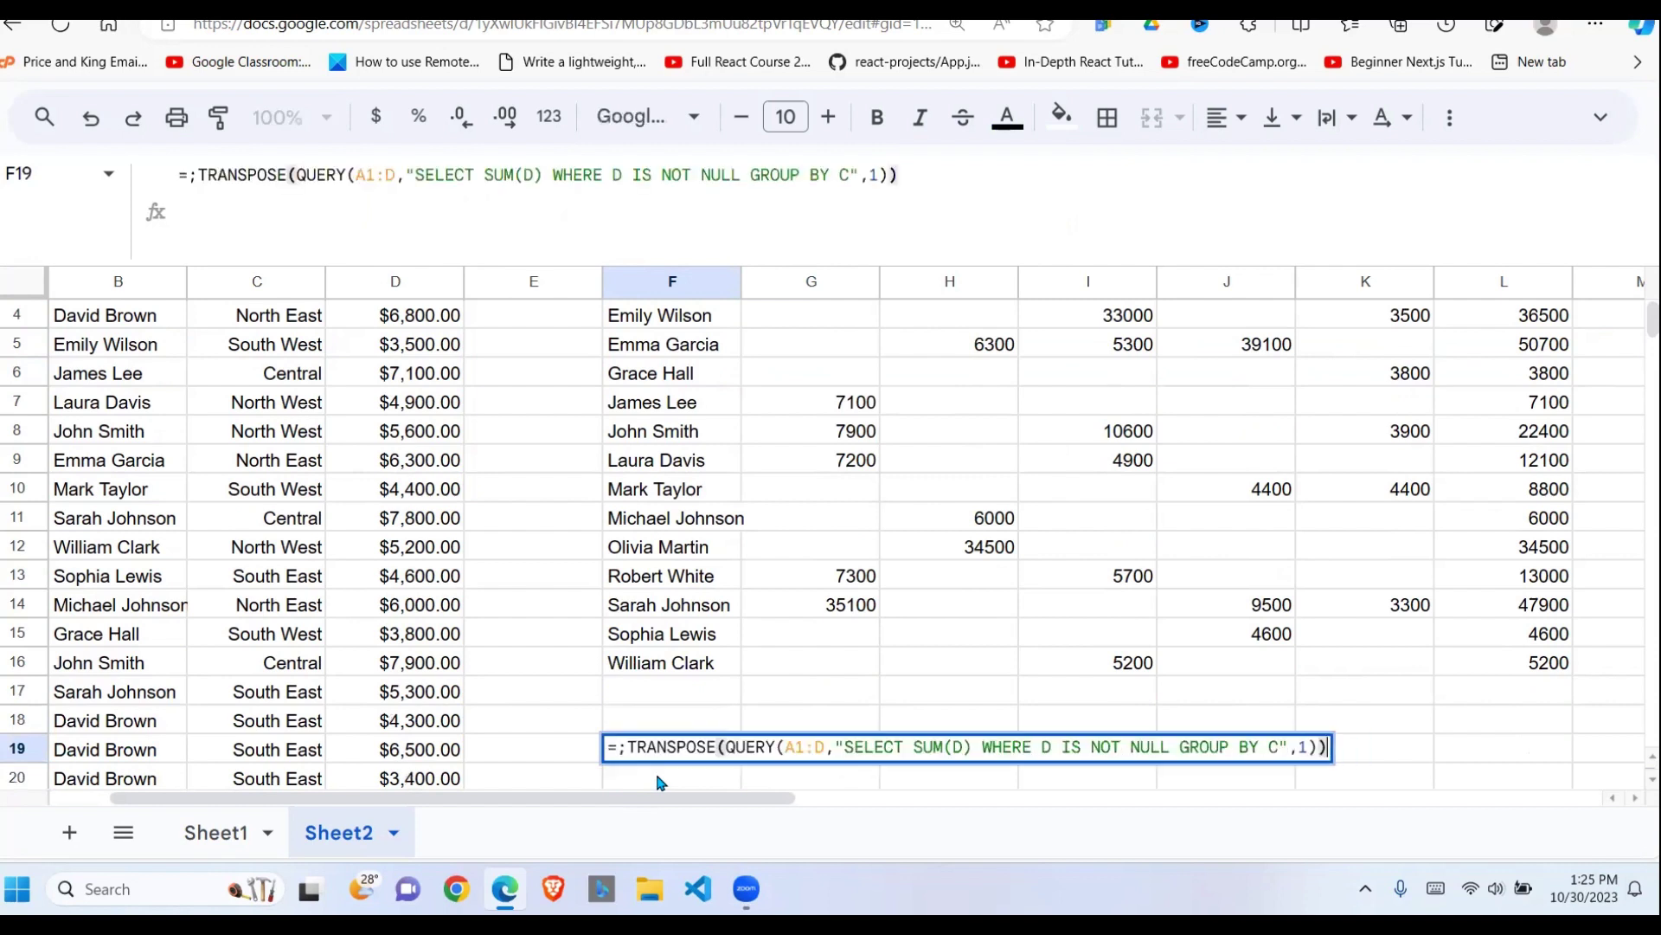
left_click(198, 178)
key("BackSpace")
key("Return")
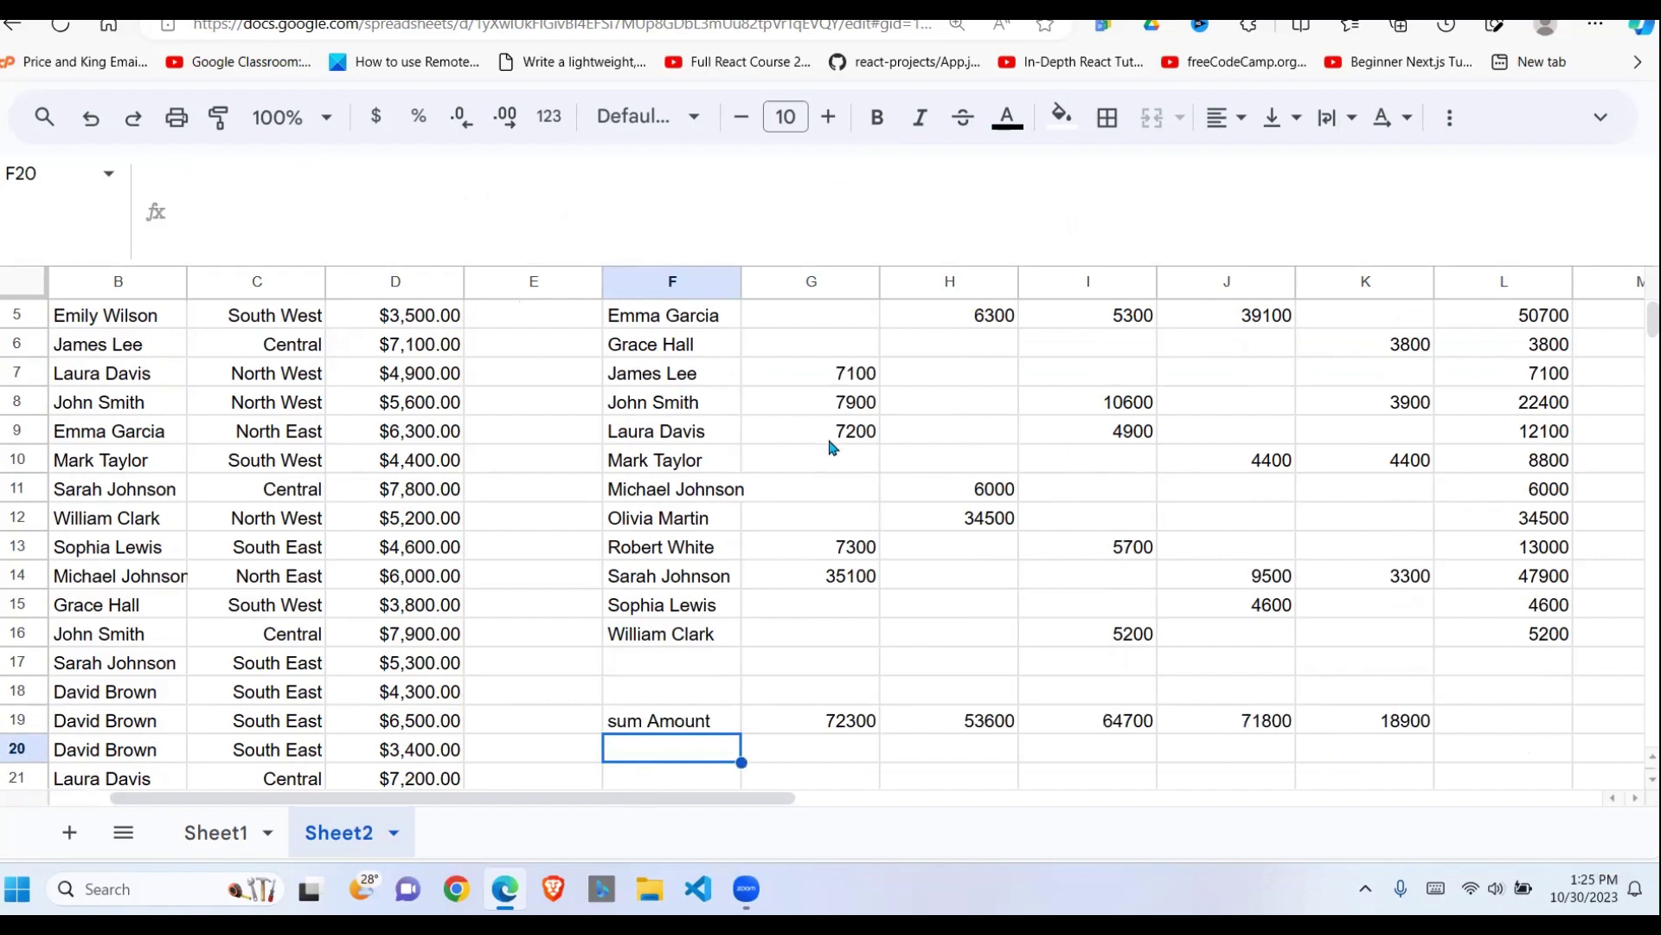
left_click(796, 727)
left_click_drag(671, 575, 674, 749)
left_click_drag(826, 556, 831, 742)
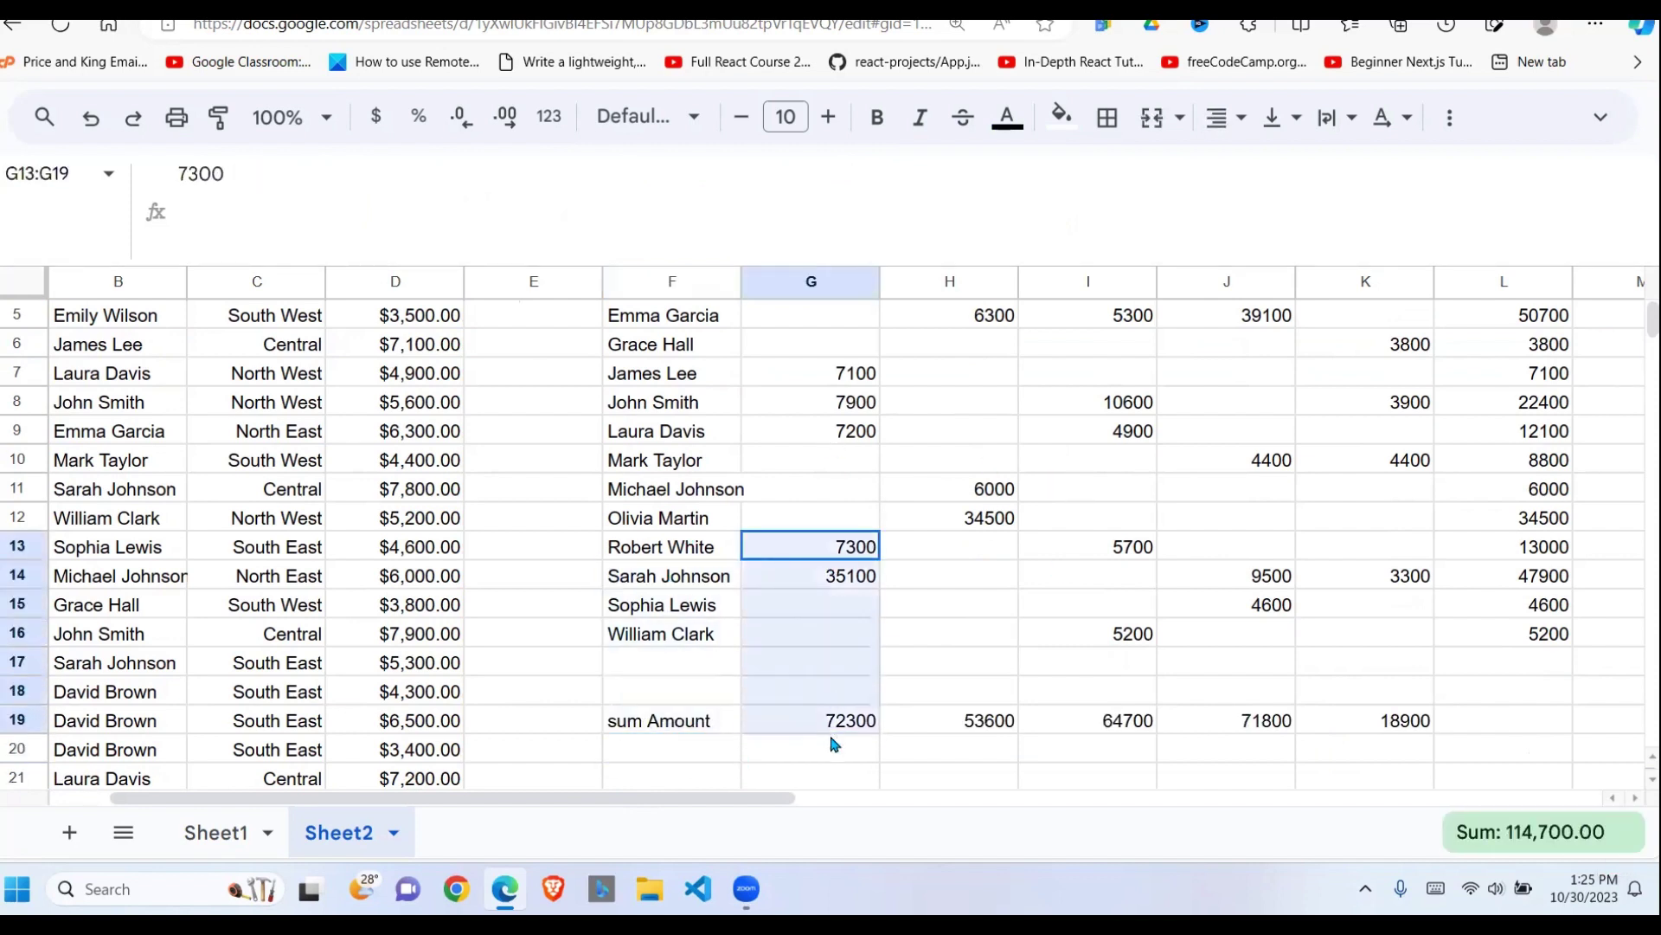
left_click(1346, 579)
left_click(1403, 697)
left_click(1497, 722)
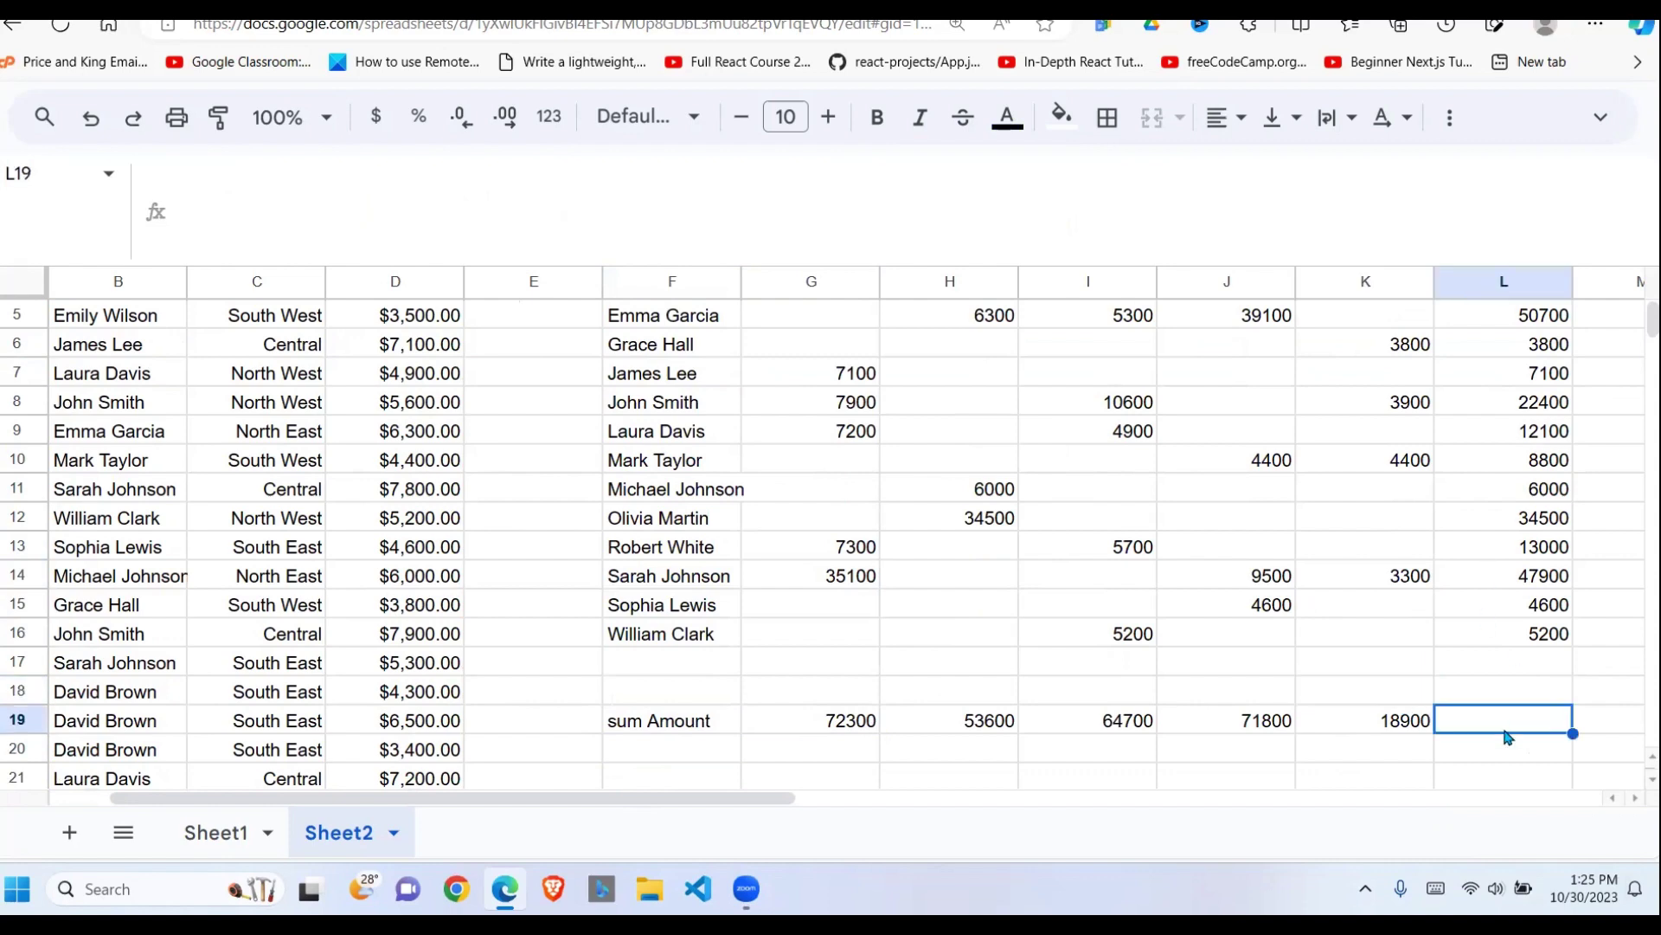
left_click_drag(1516, 588, 1514, 547)
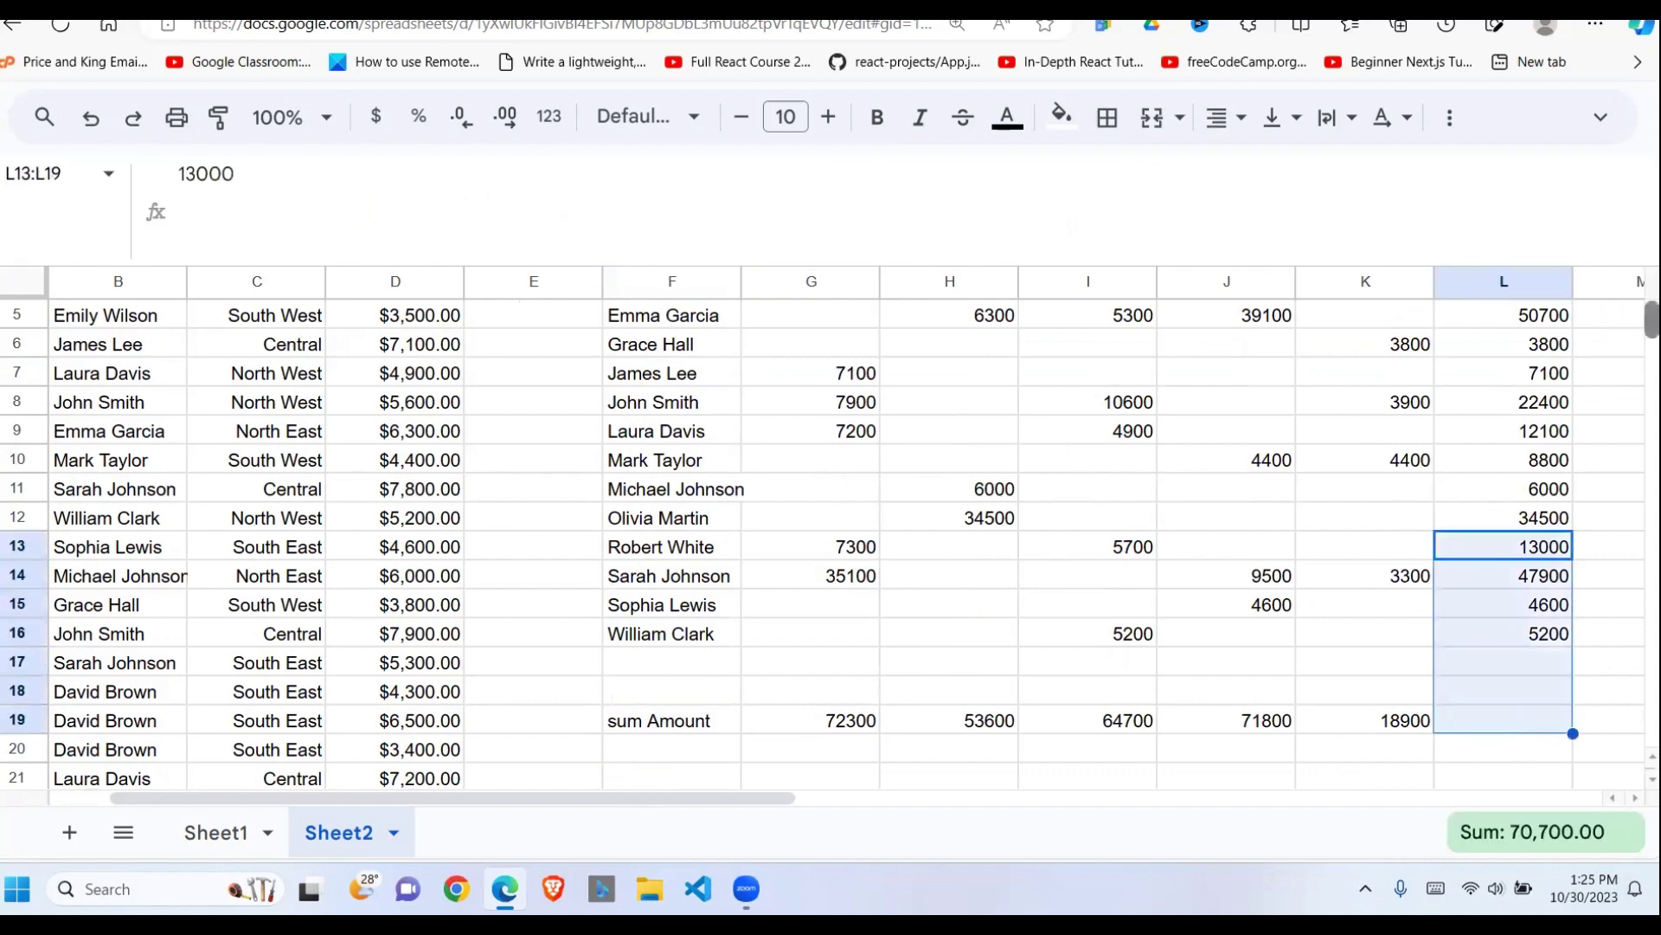
scroll(1498, 363, "up", 2)
left_click(1496, 355)
left_click(1519, 749)
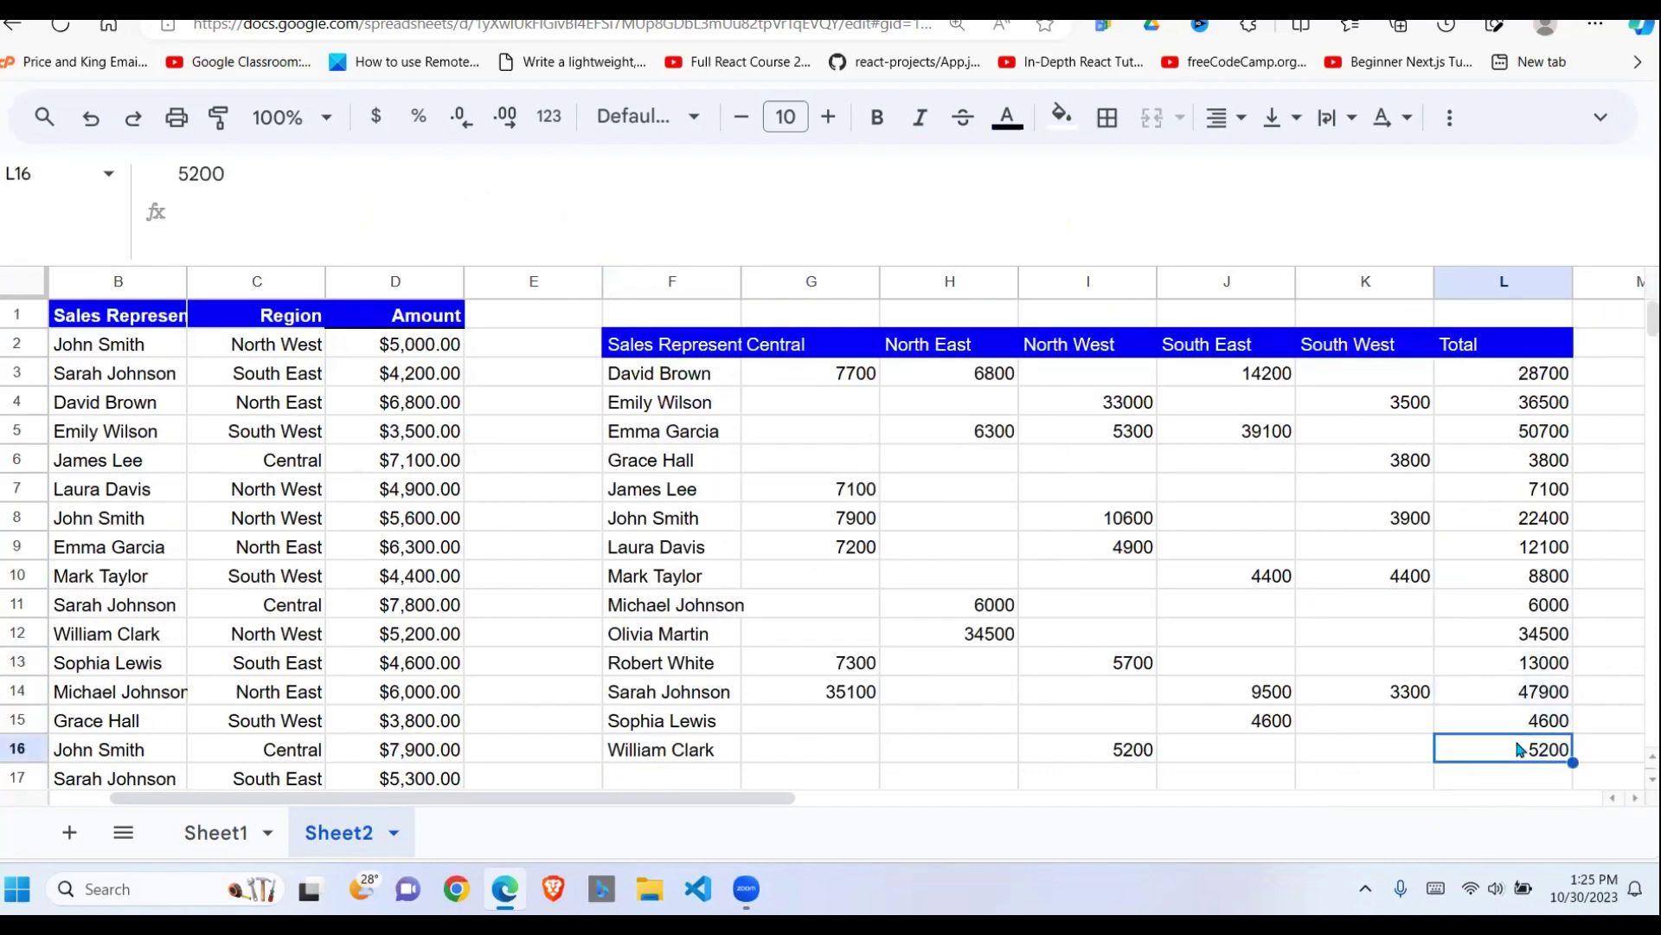
key("Down")
key("Down")
key("Down")
key("Down")
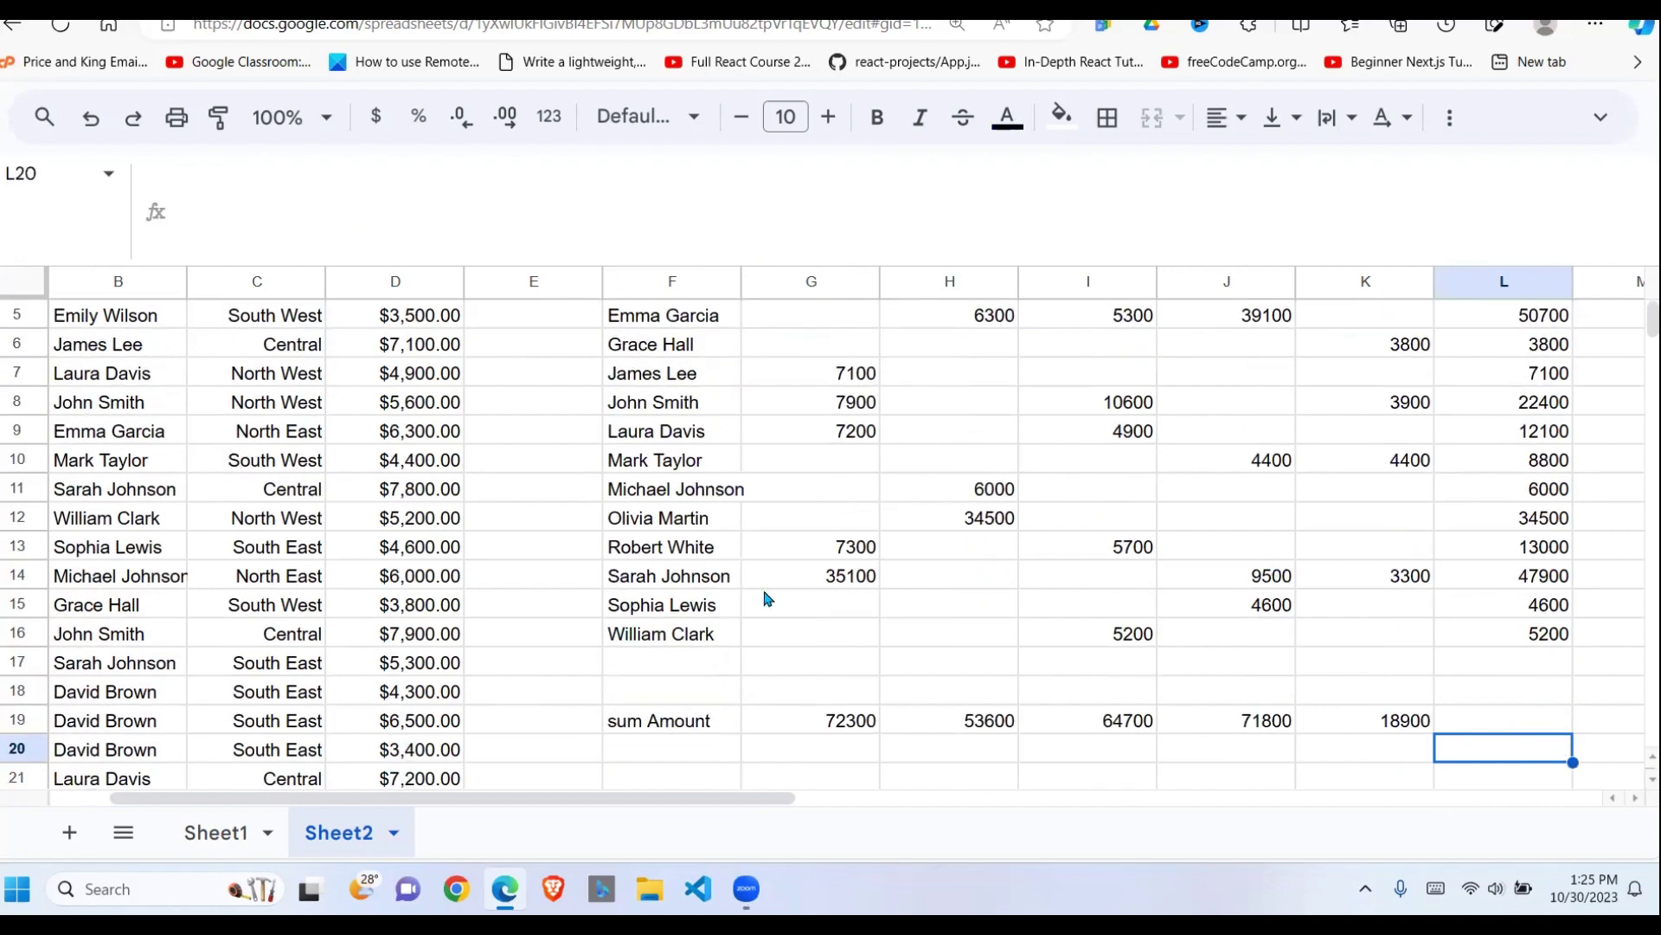
left_click_drag(662, 635, 1374, 649)
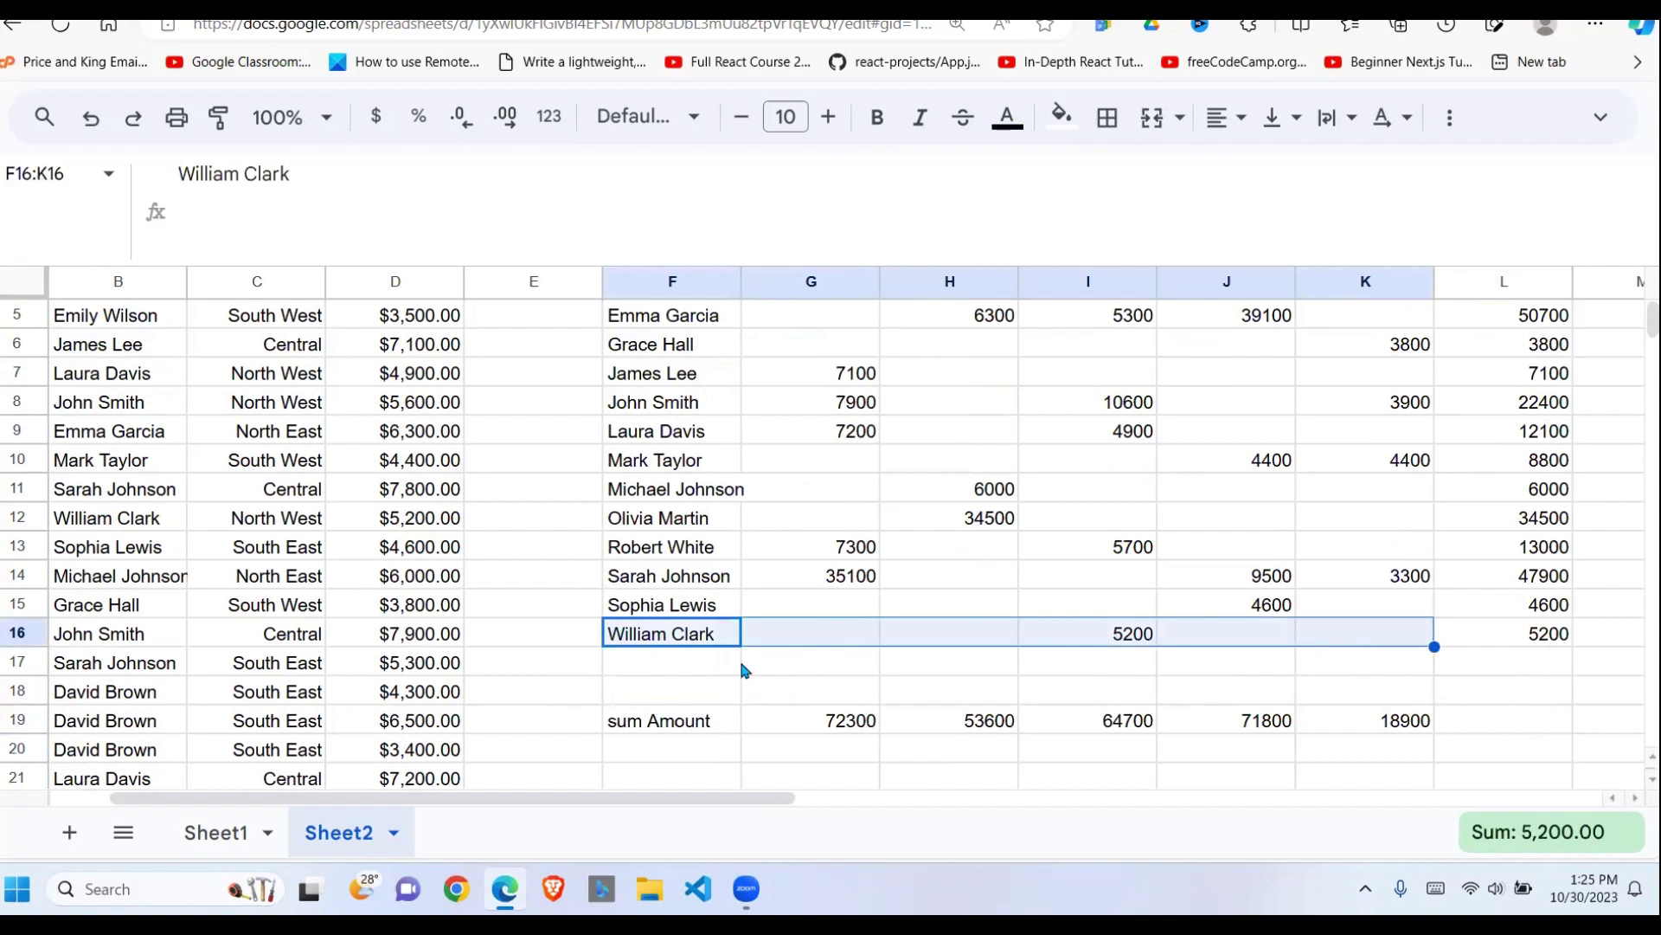
left_click_drag(672, 638, 1523, 391)
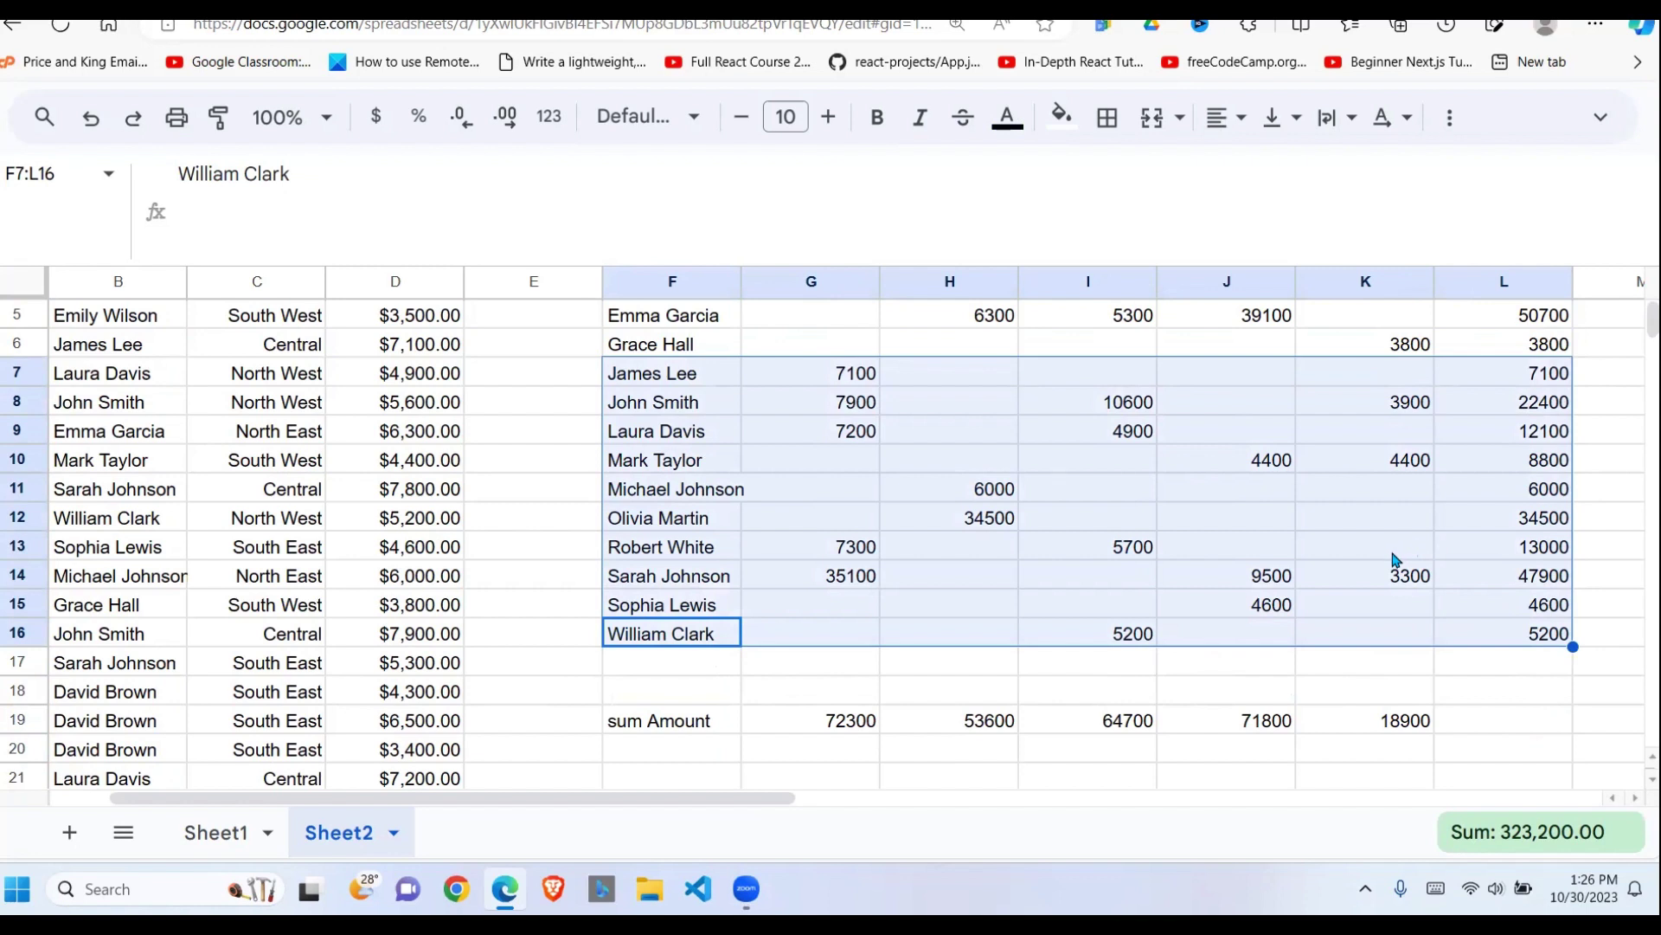
left_click(1009, 615)
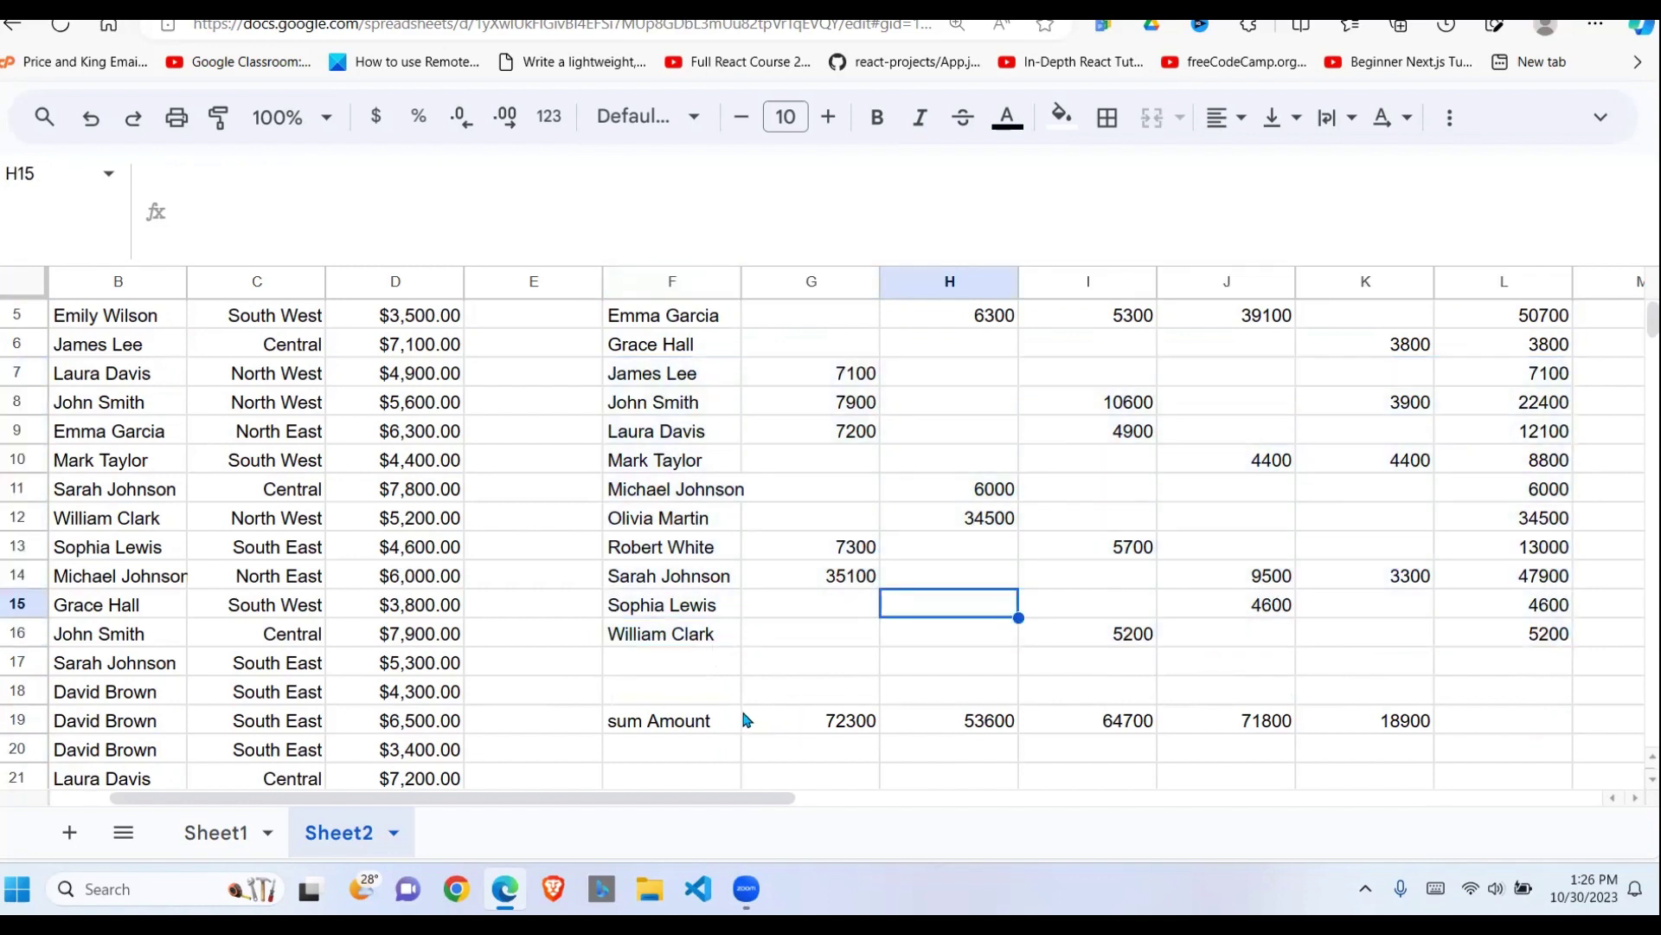
left_click_drag(737, 720, 1387, 733)
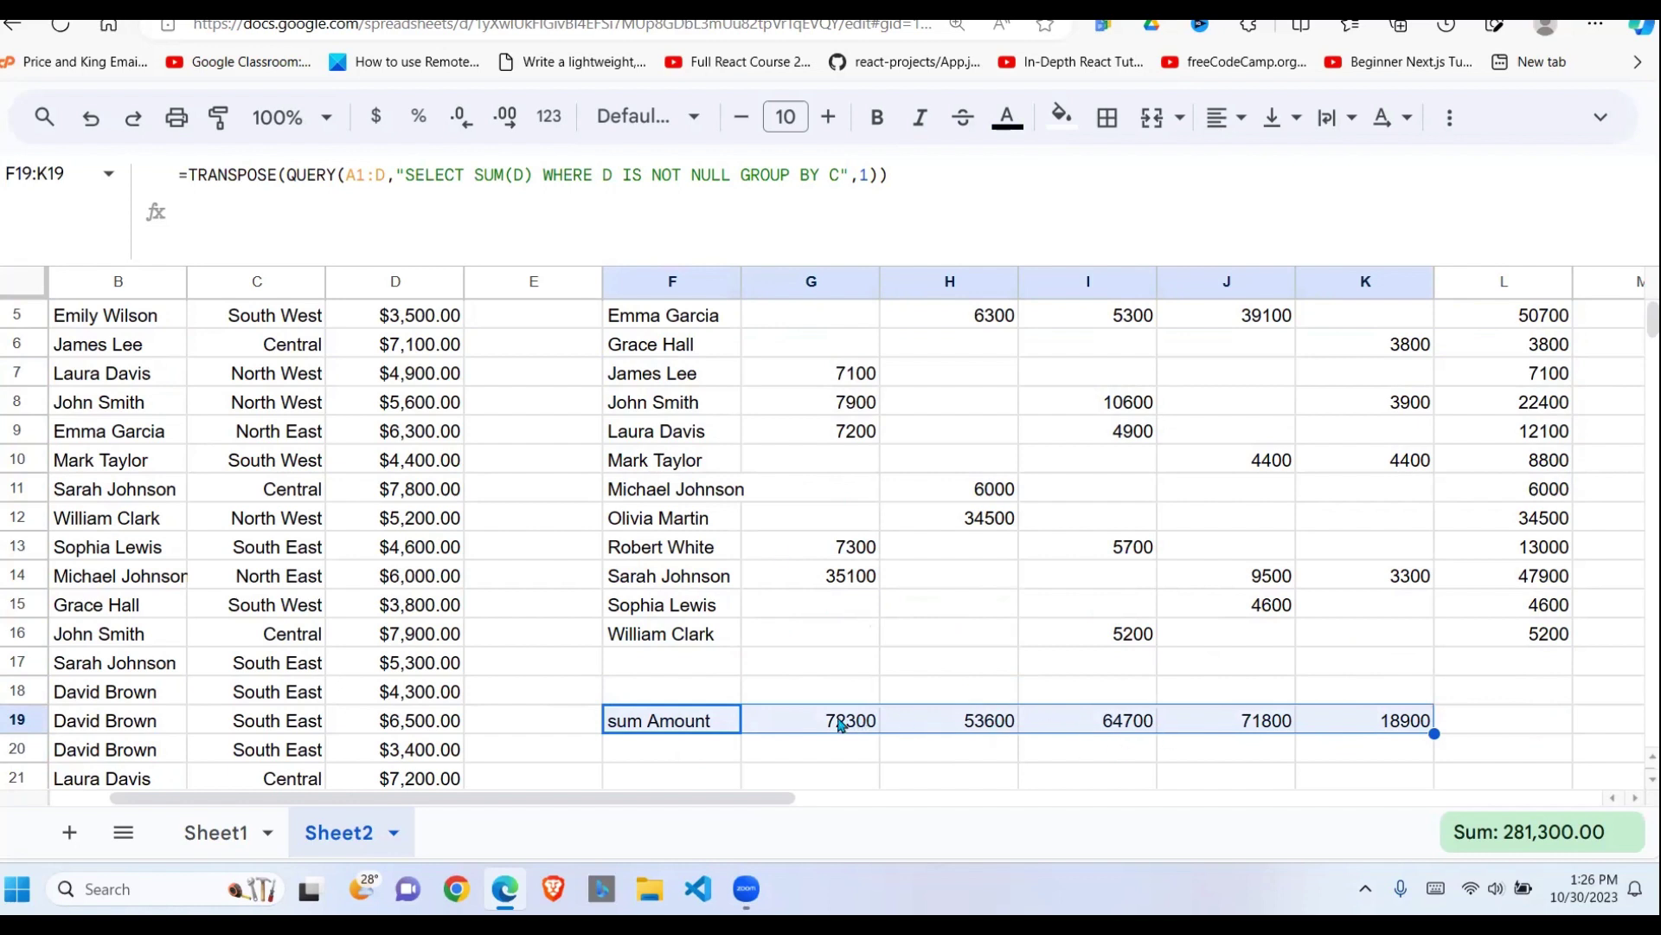
Wrap the F19 totals formula in array braces with an empty label entry appended
left_click_drag(919, 179, 564, 178)
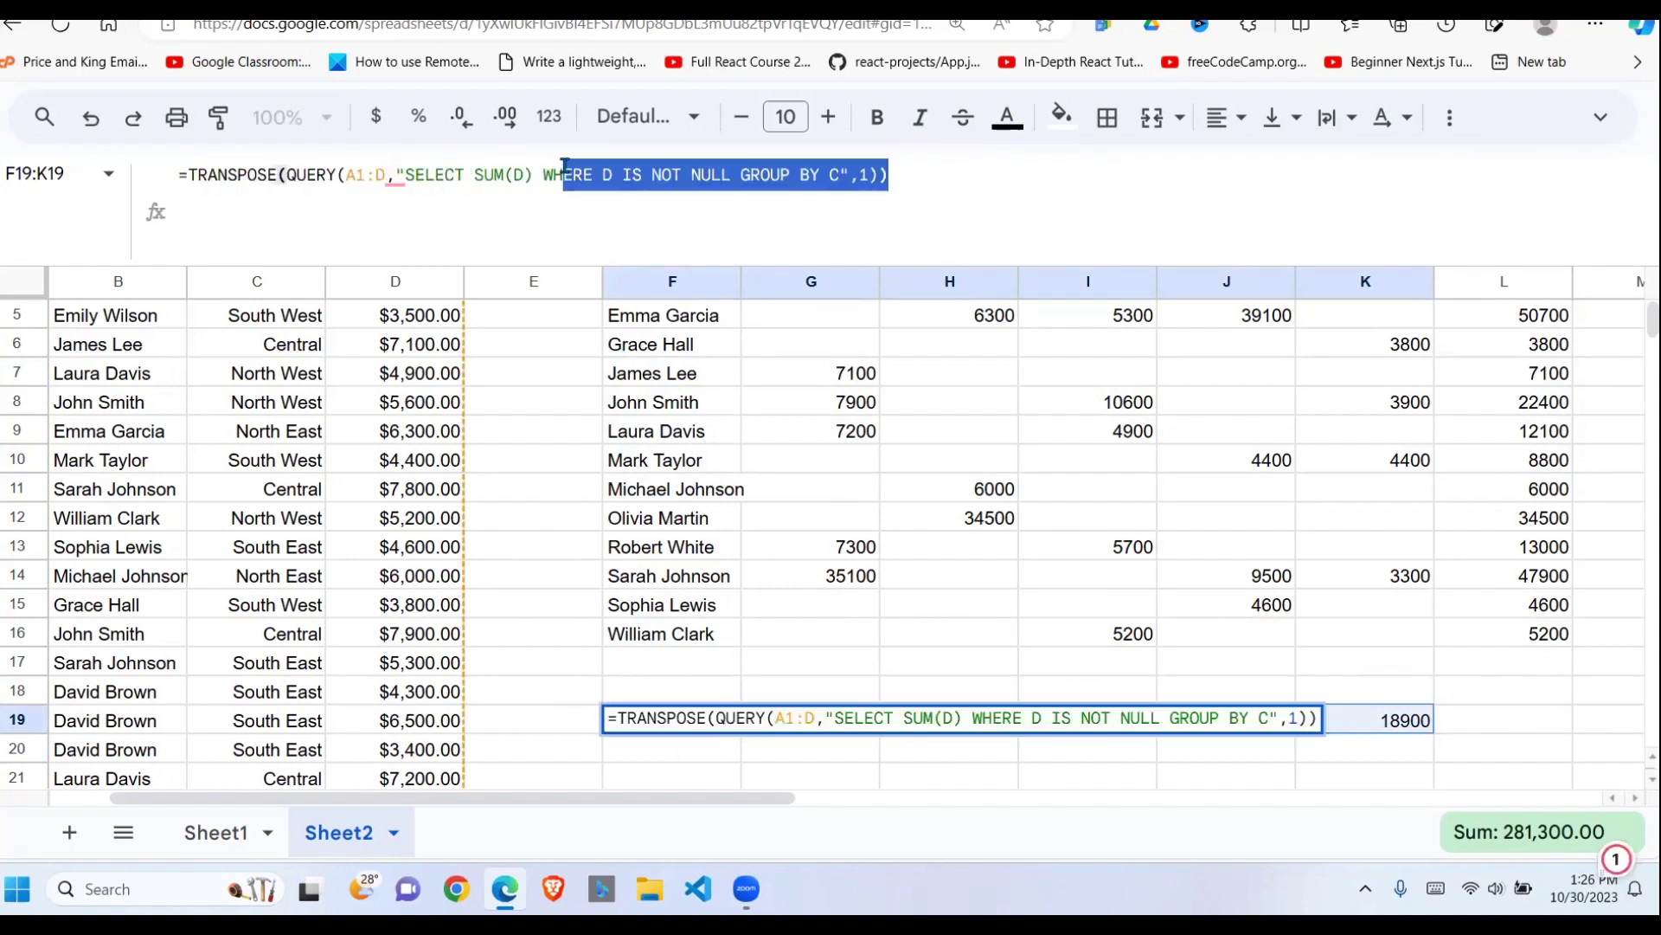
left_click(955, 167)
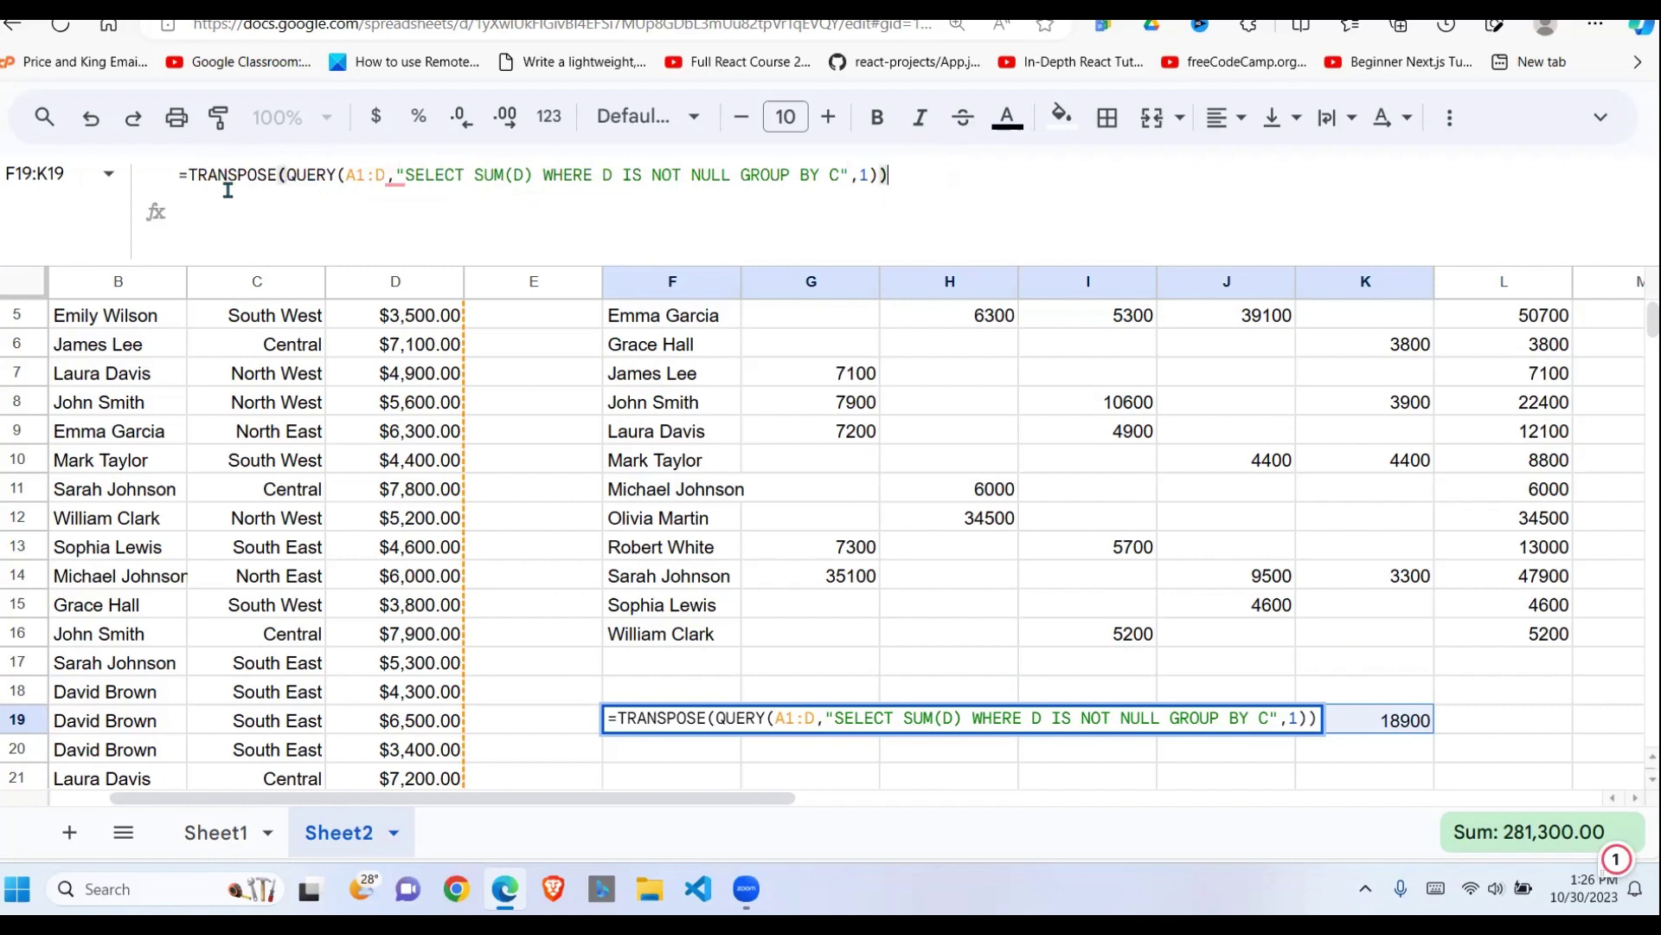
left_click(189, 177)
type("{")
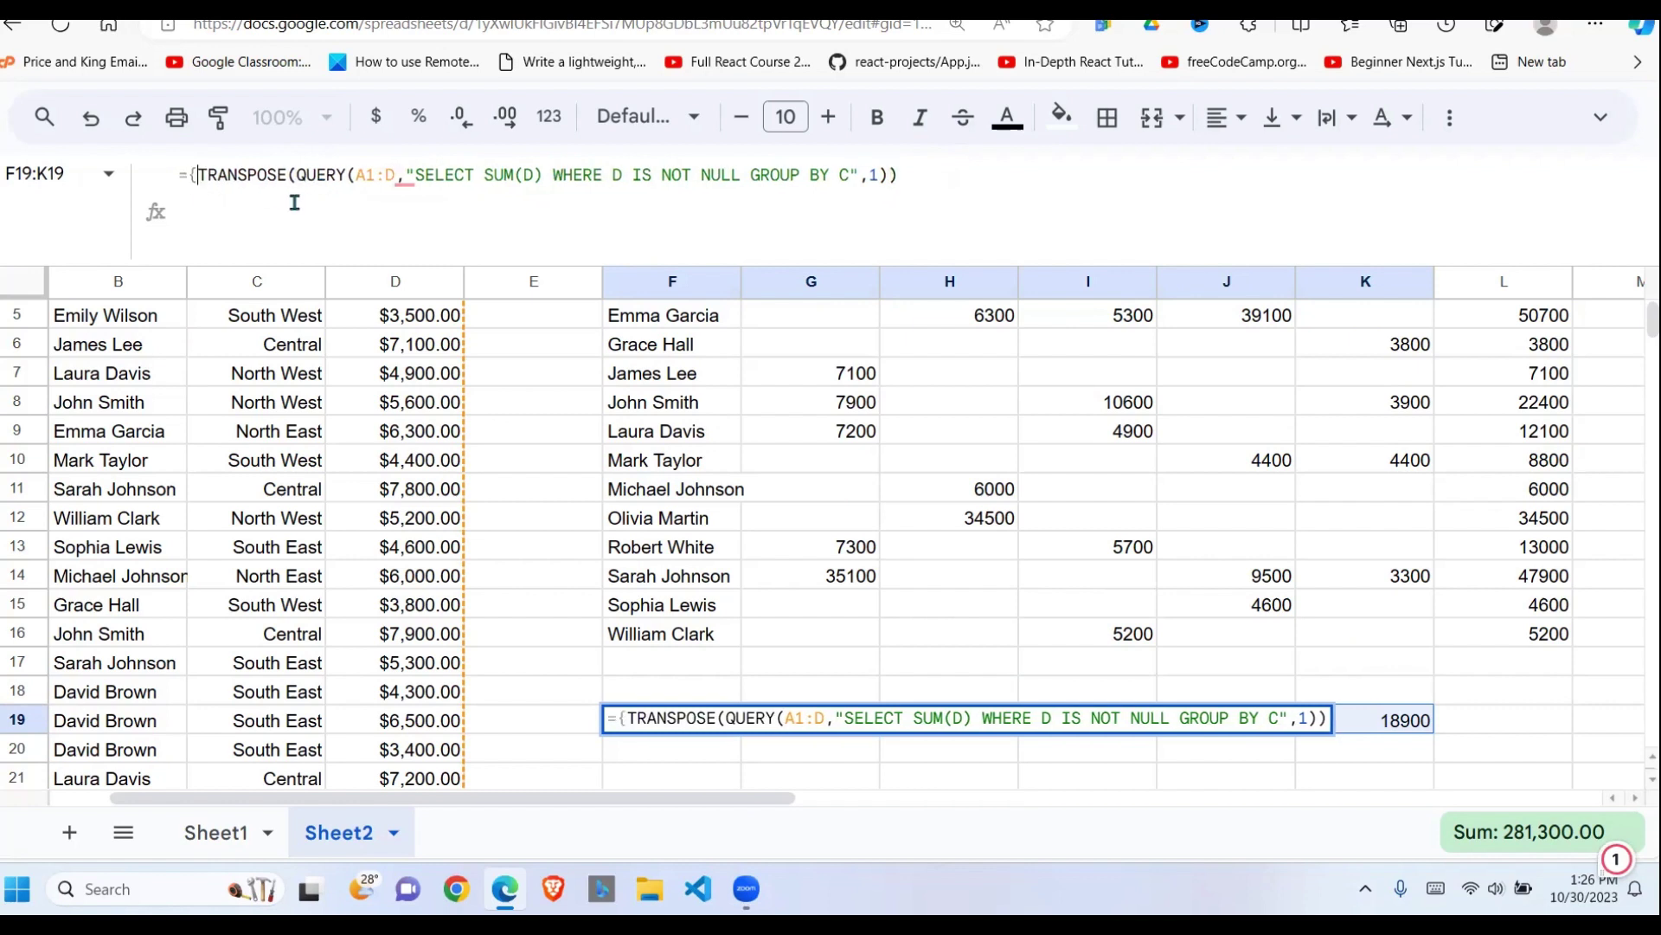
left_click(900, 184)
type(",\"\"")
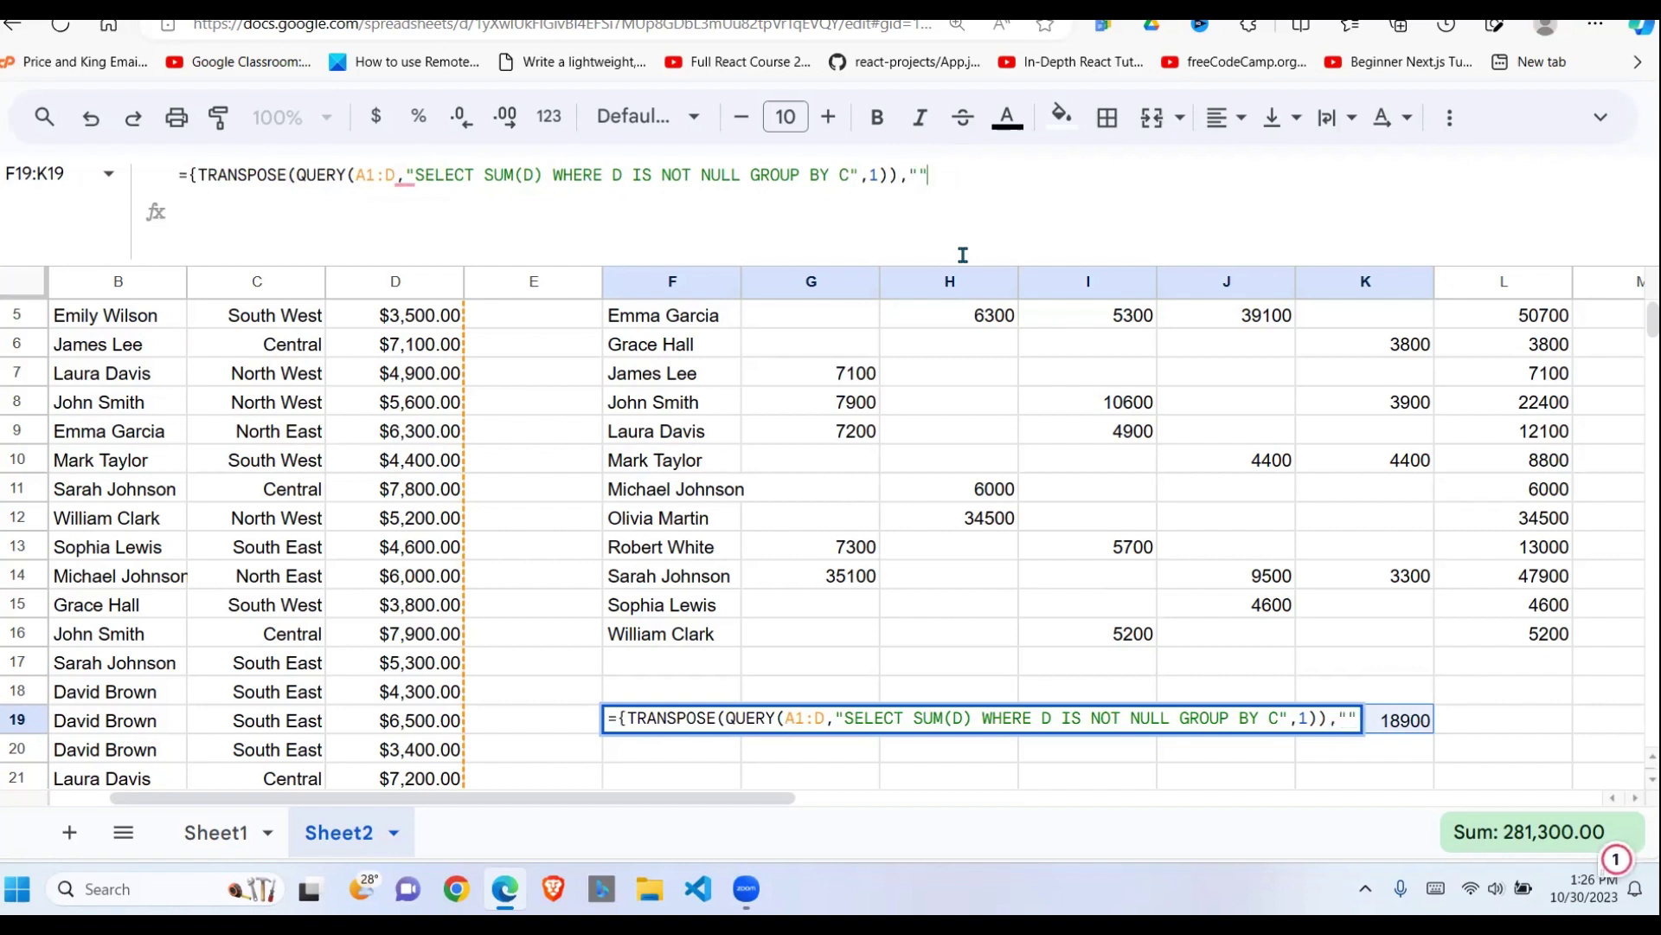
type("}")
key("Return")
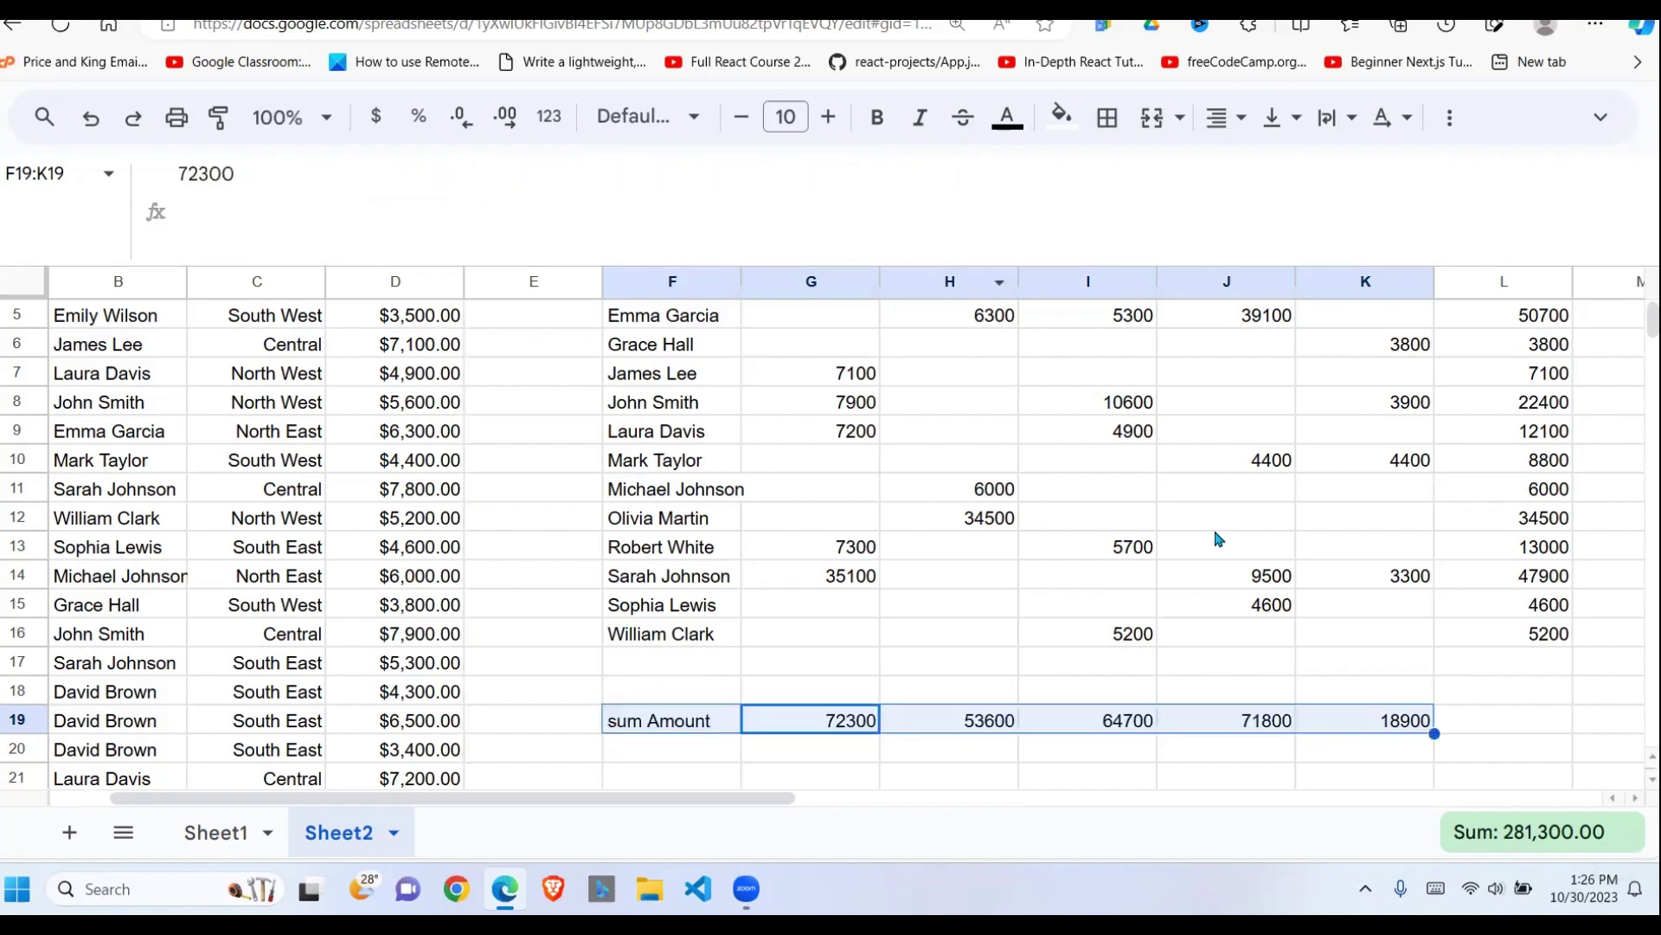
Add the label 'tOTAL' after the region sums so it appears in L19
left_click(1502, 693)
left_click(1471, 723)
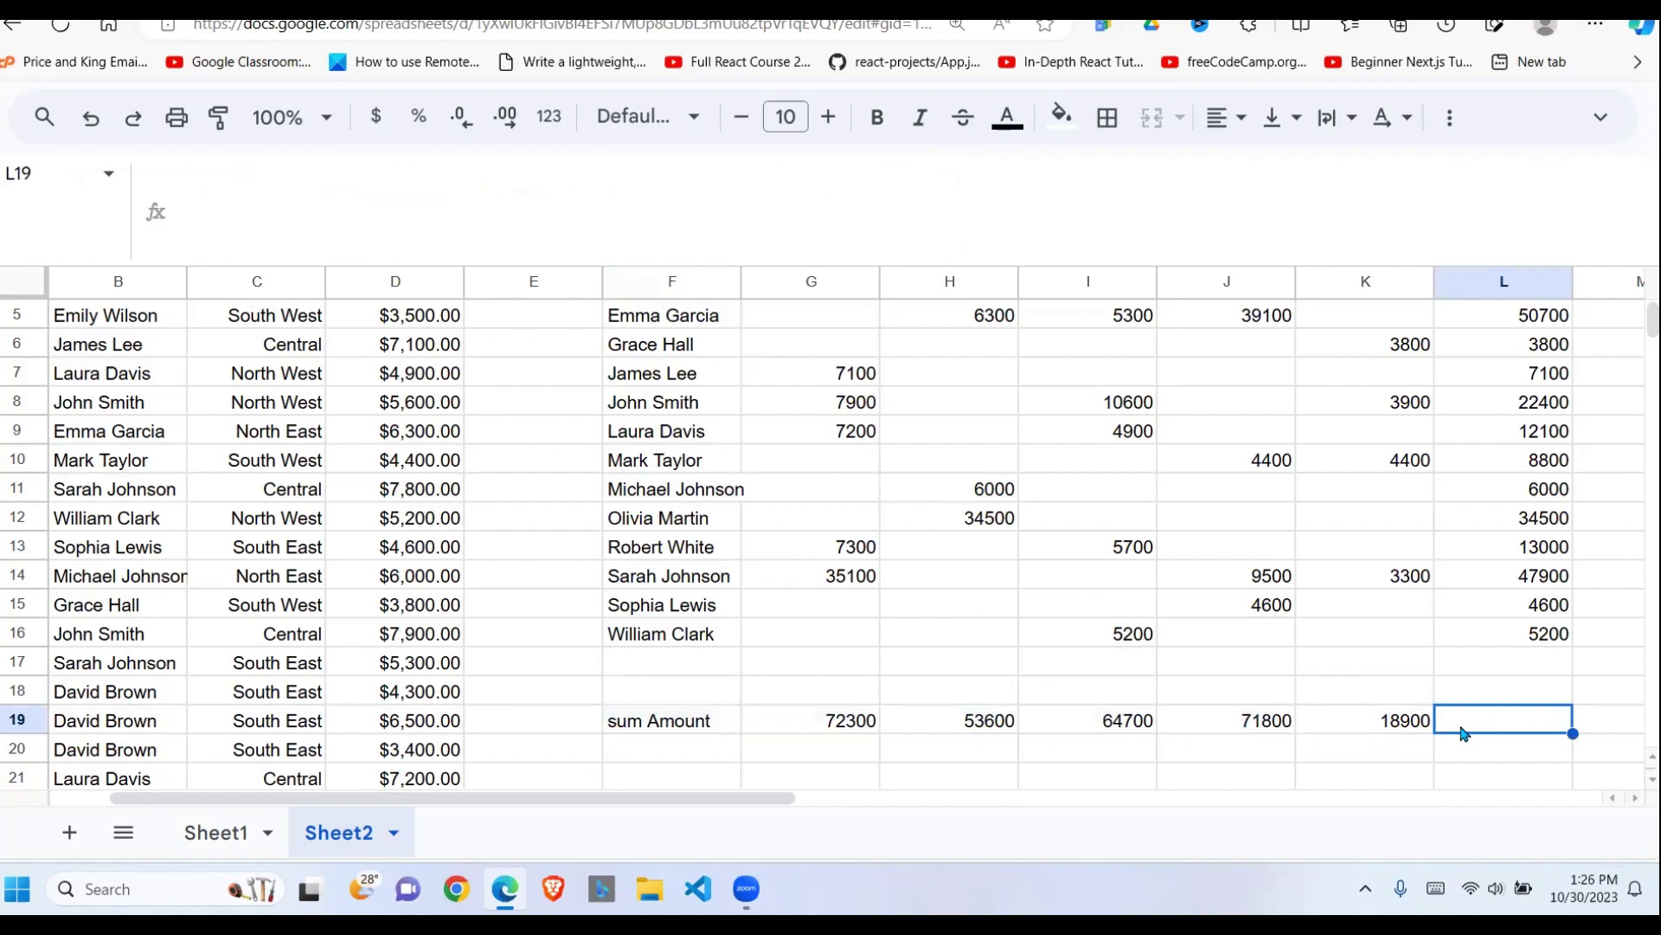
left_click(676, 720)
left_click(919, 176)
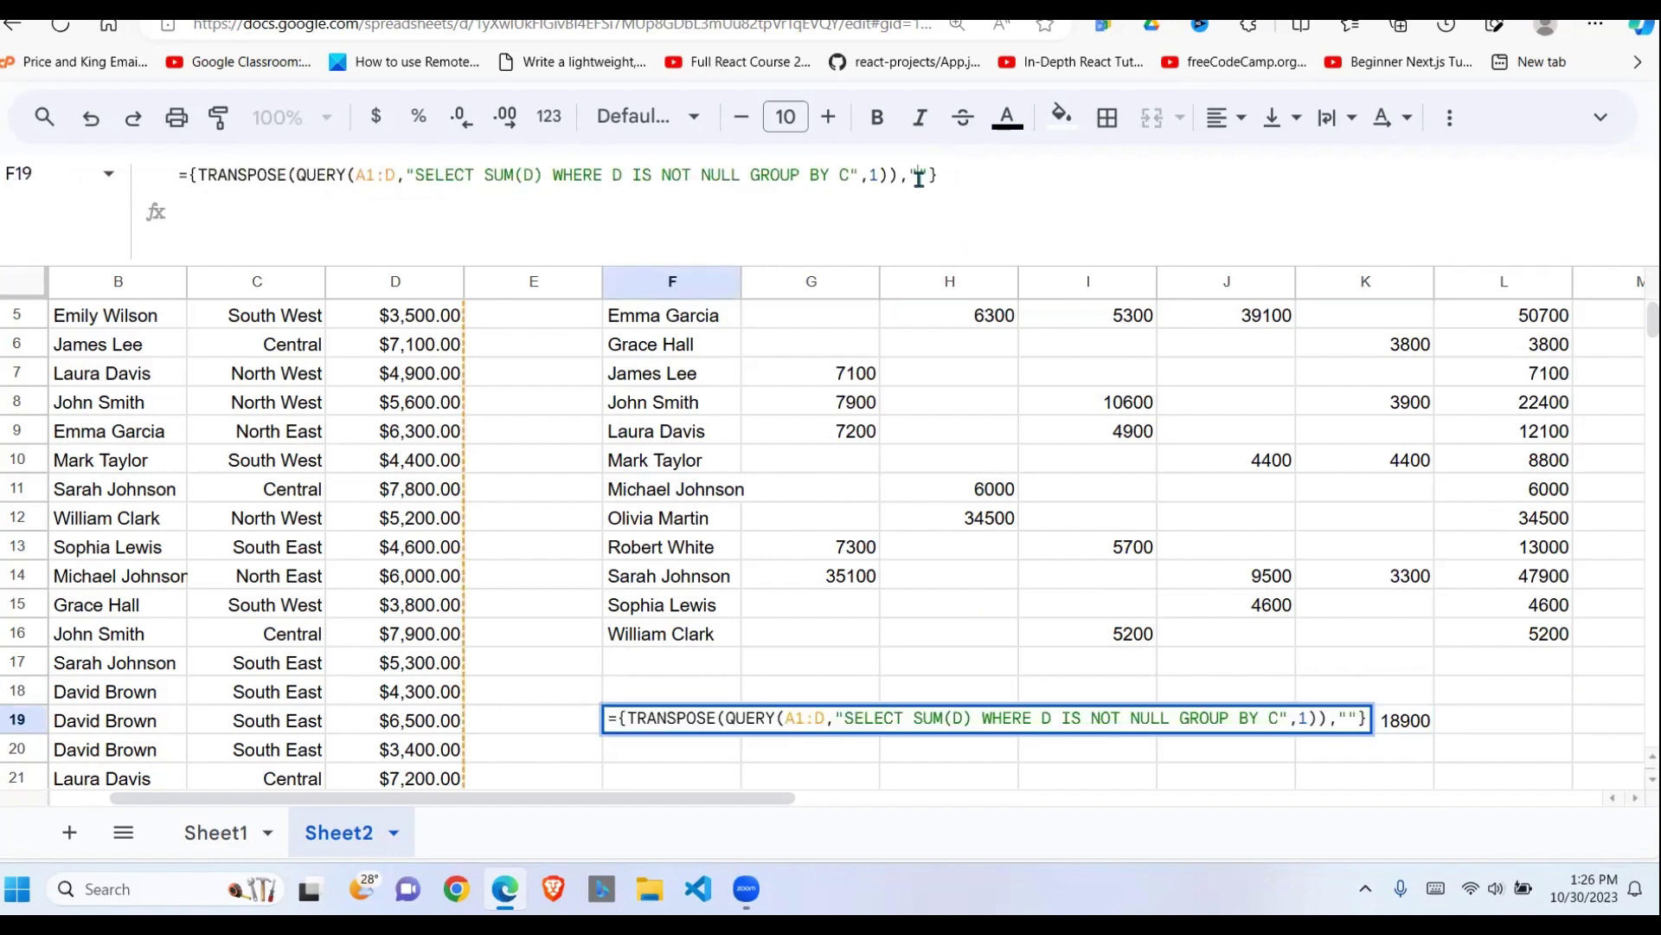
type("tO")
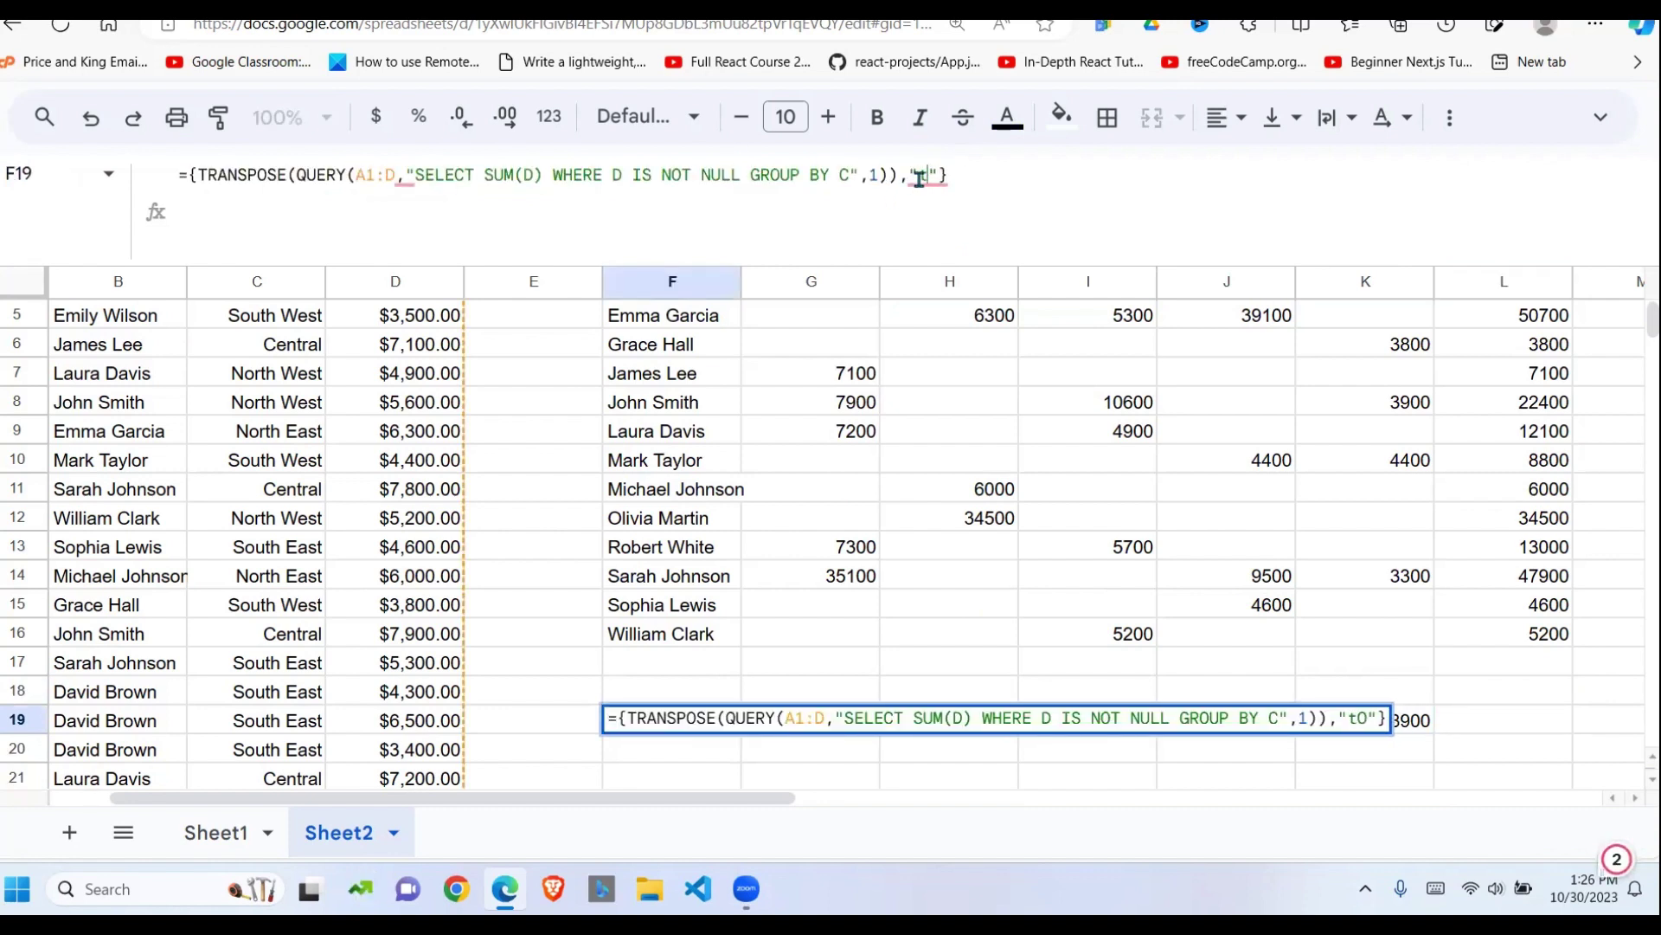
type("TAL")
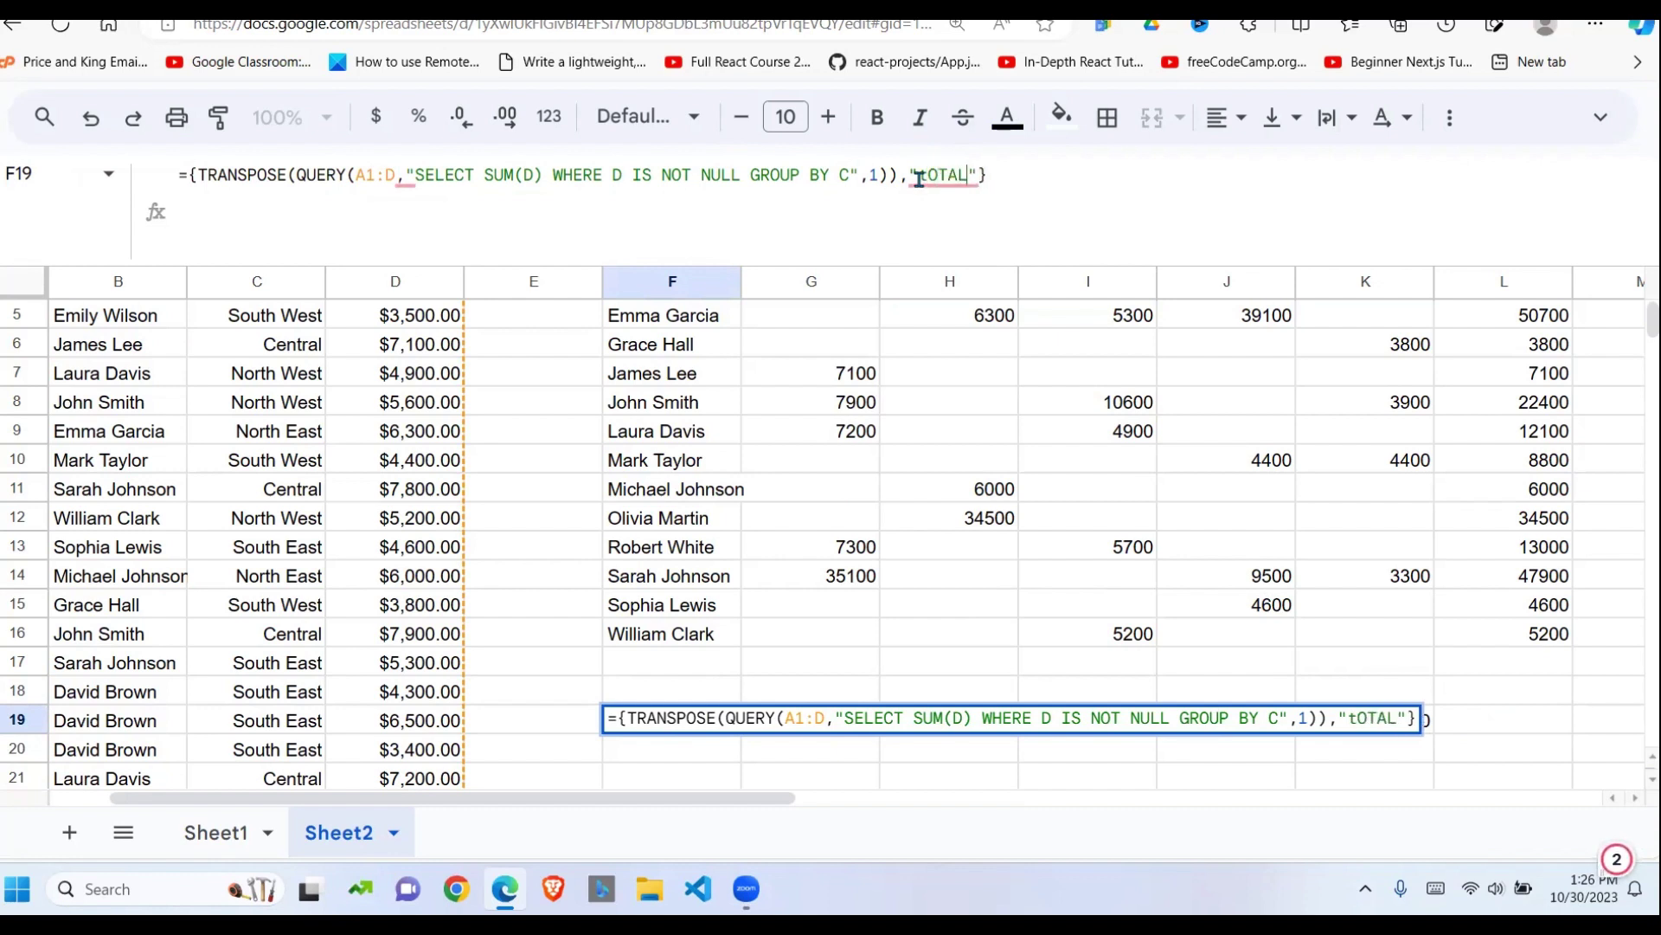
key("Return")
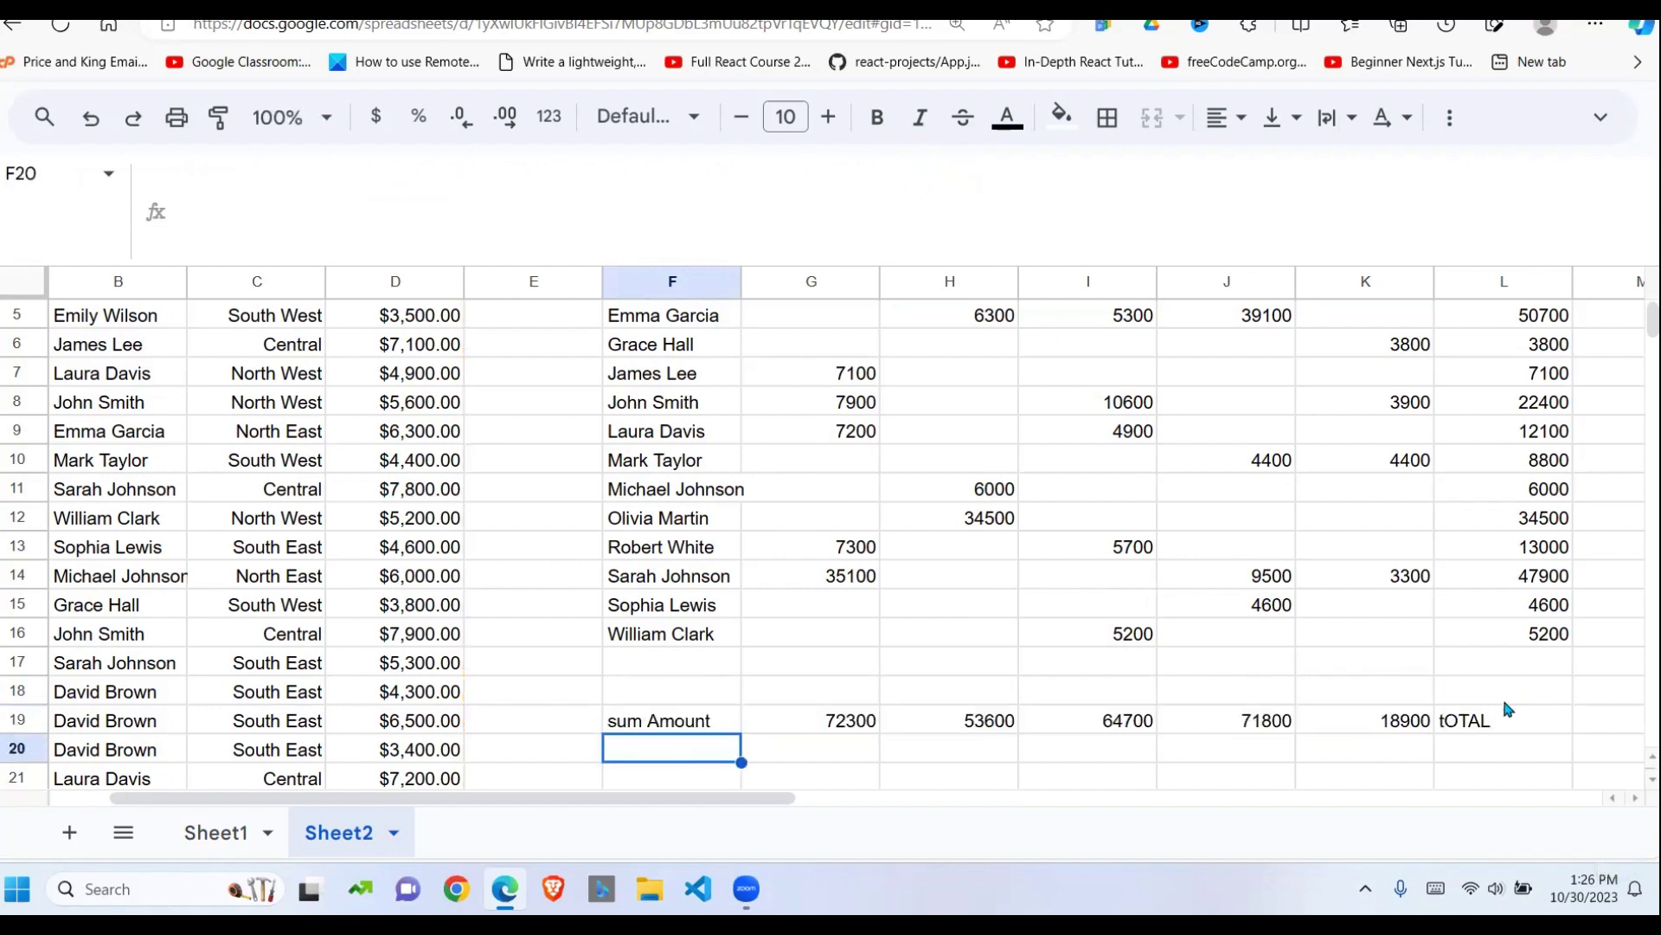
Correct the label's casing to 'Total' and select the array part of F19's formula
left_click(1504, 699)
left_click(680, 718)
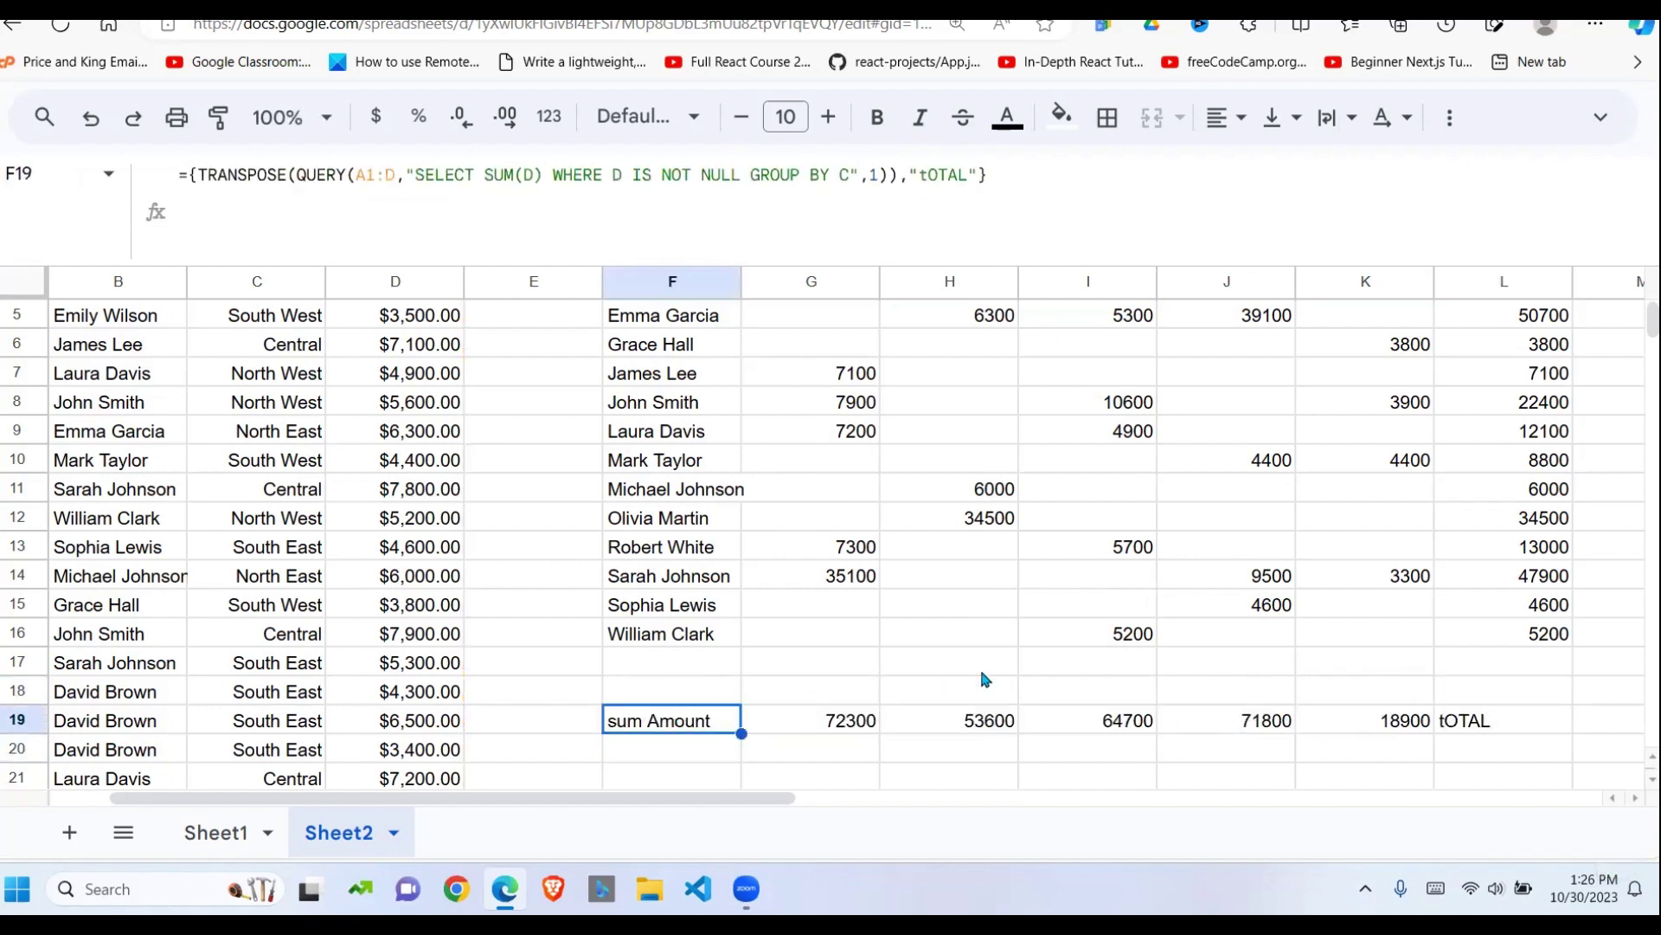
left_click(964, 182)
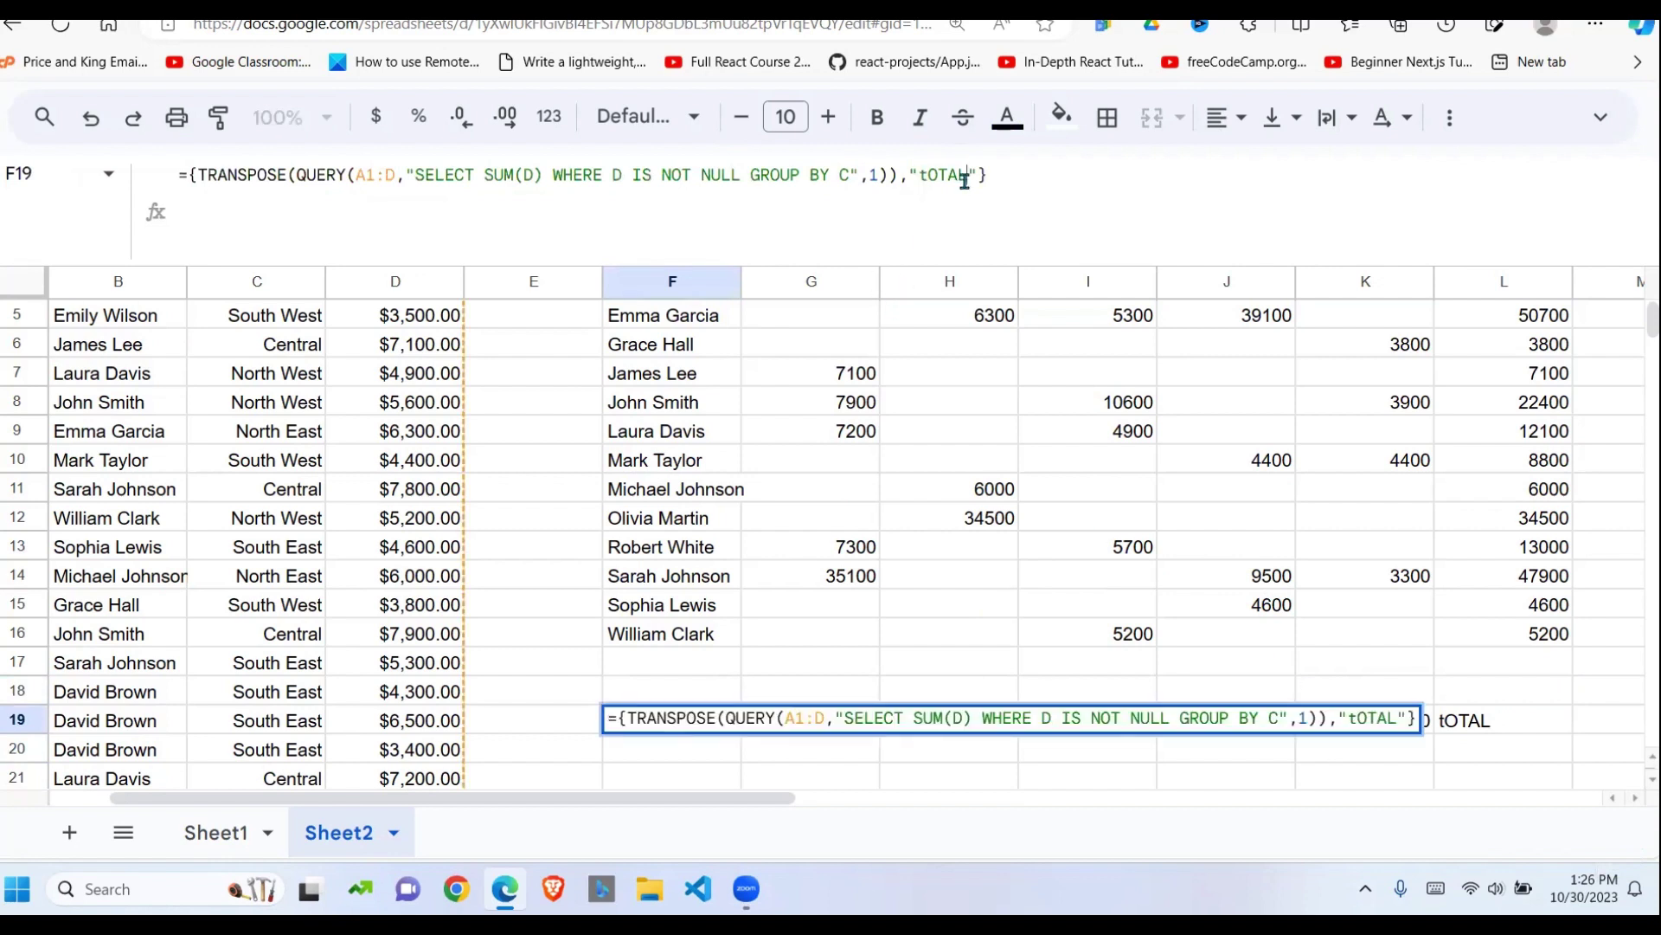
key("BackSpace")
key("BackSpace")
key("BackSpace")
key("BackSpace")
key("BackSpace")
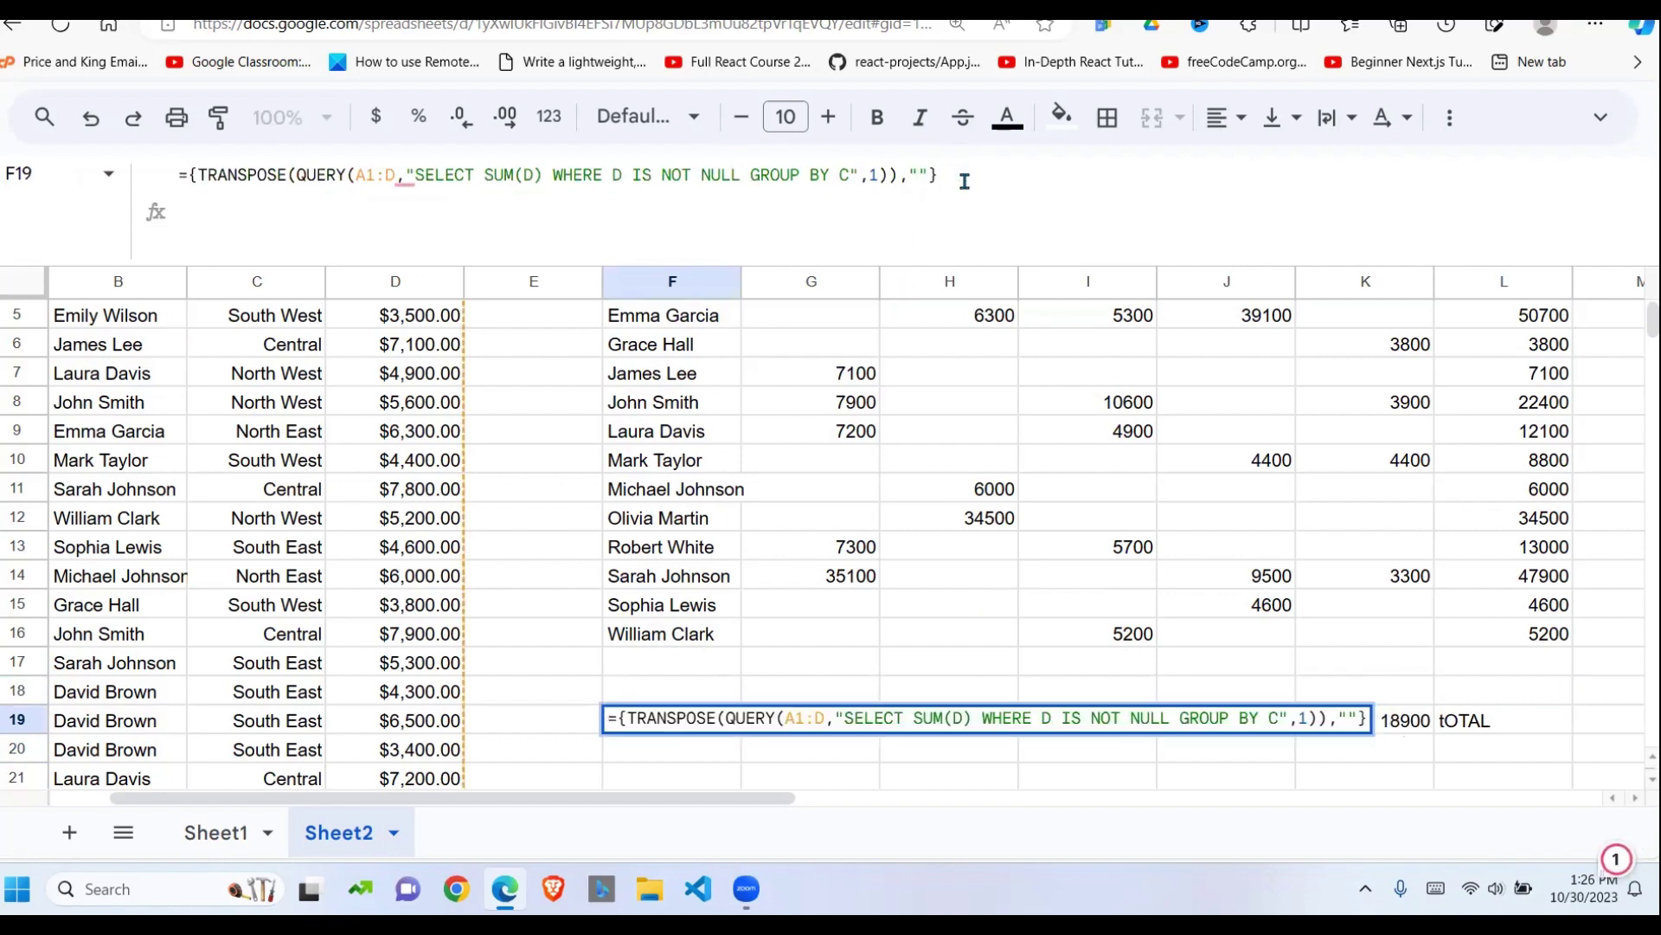
type("Tota")
type("l")
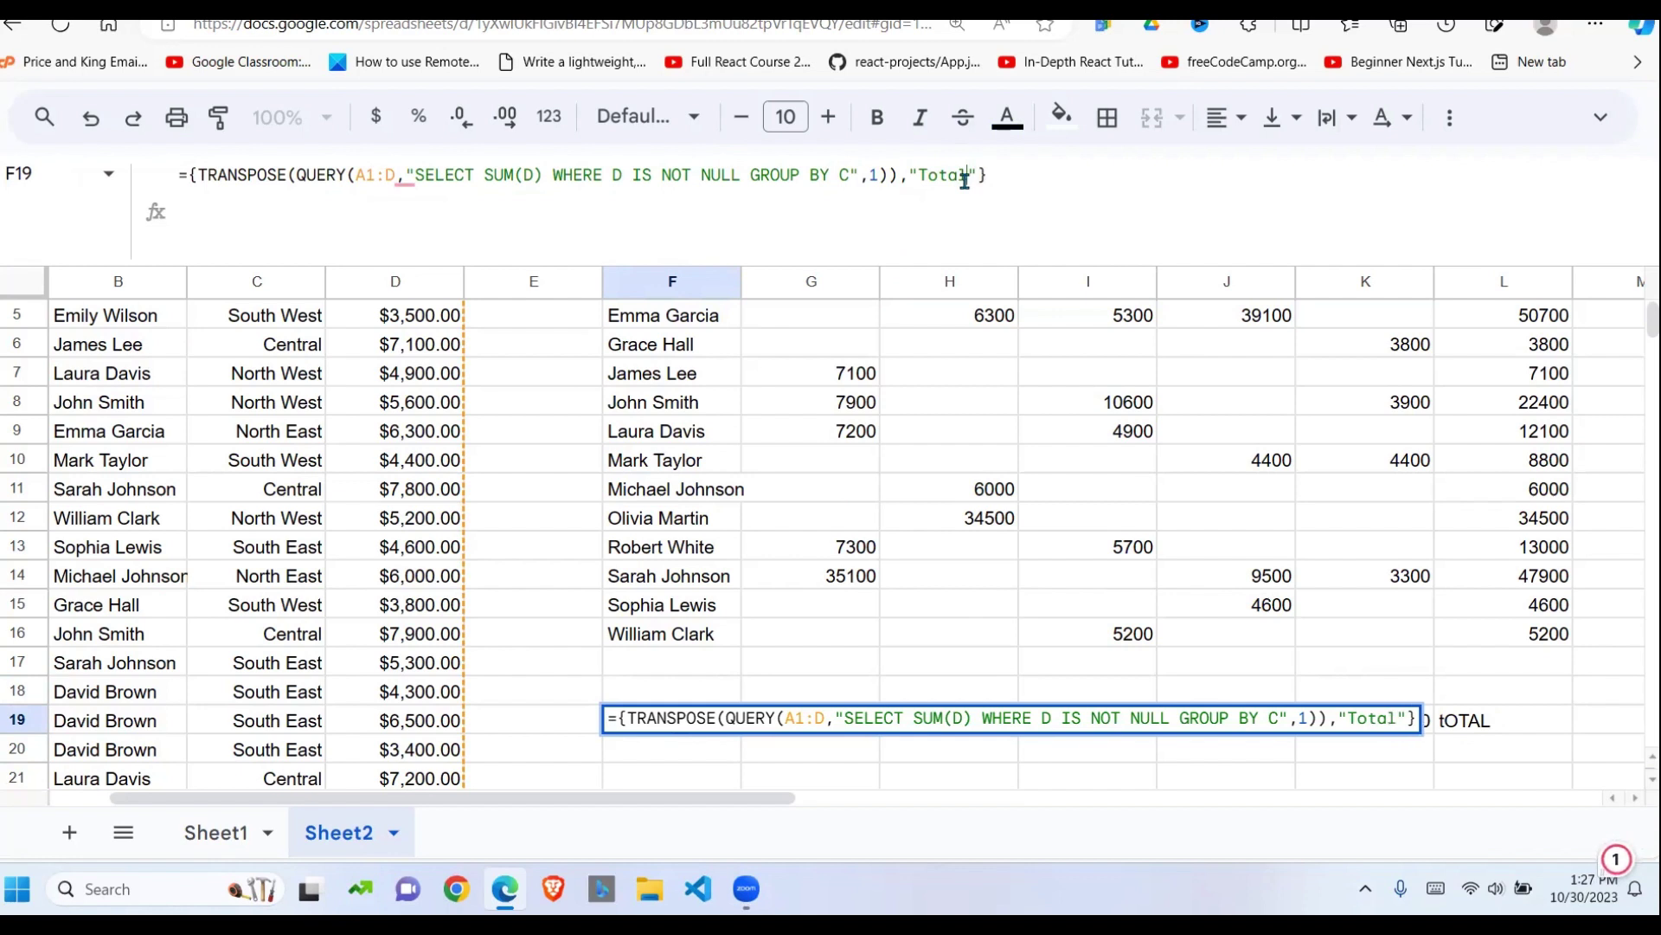
key("Return")
left_click(664, 721)
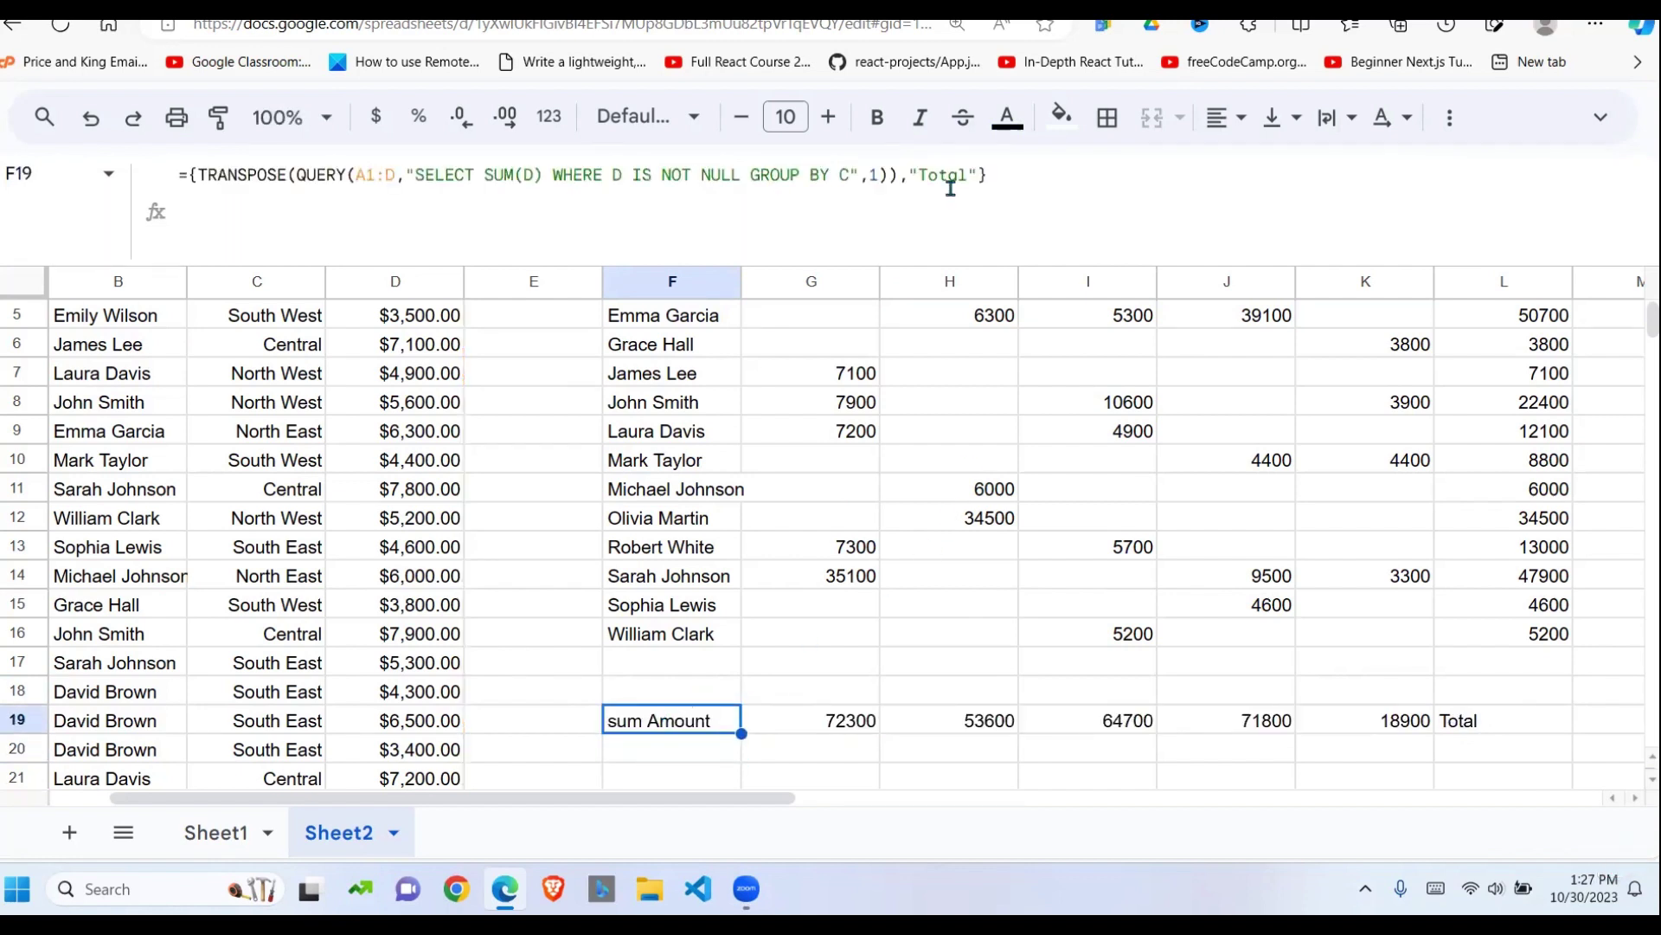
left_click_drag(1021, 181, 192, 185)
key("ctrl+c")
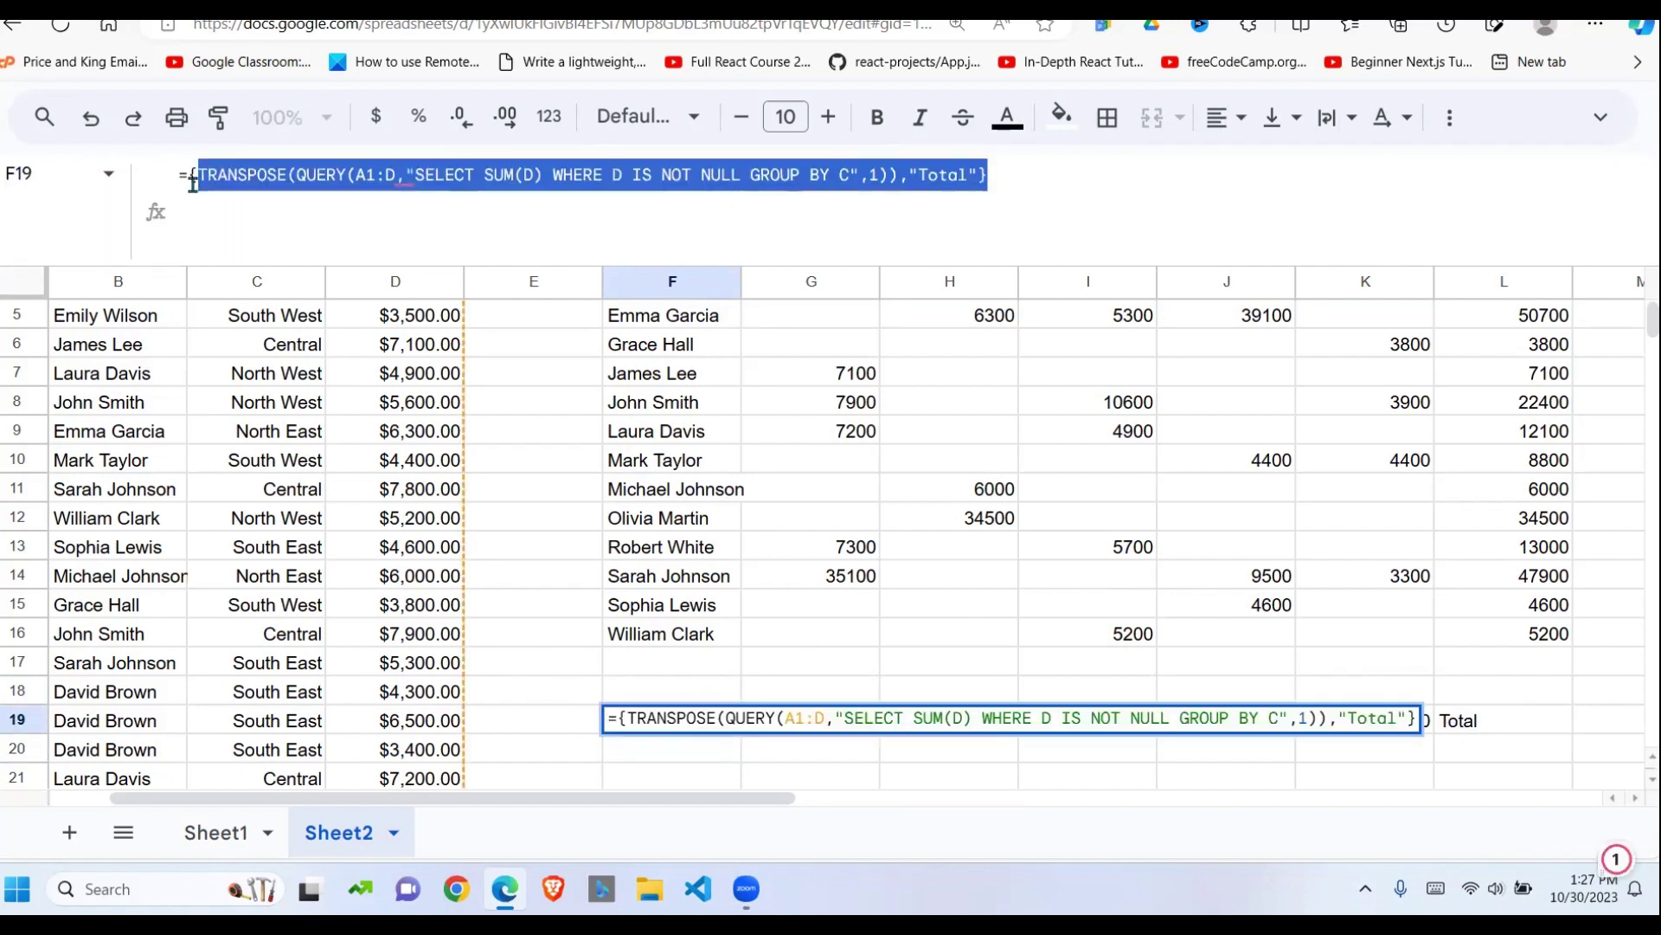
Remove the totals array formula from F19, leaving it empty
key("BackSpace")
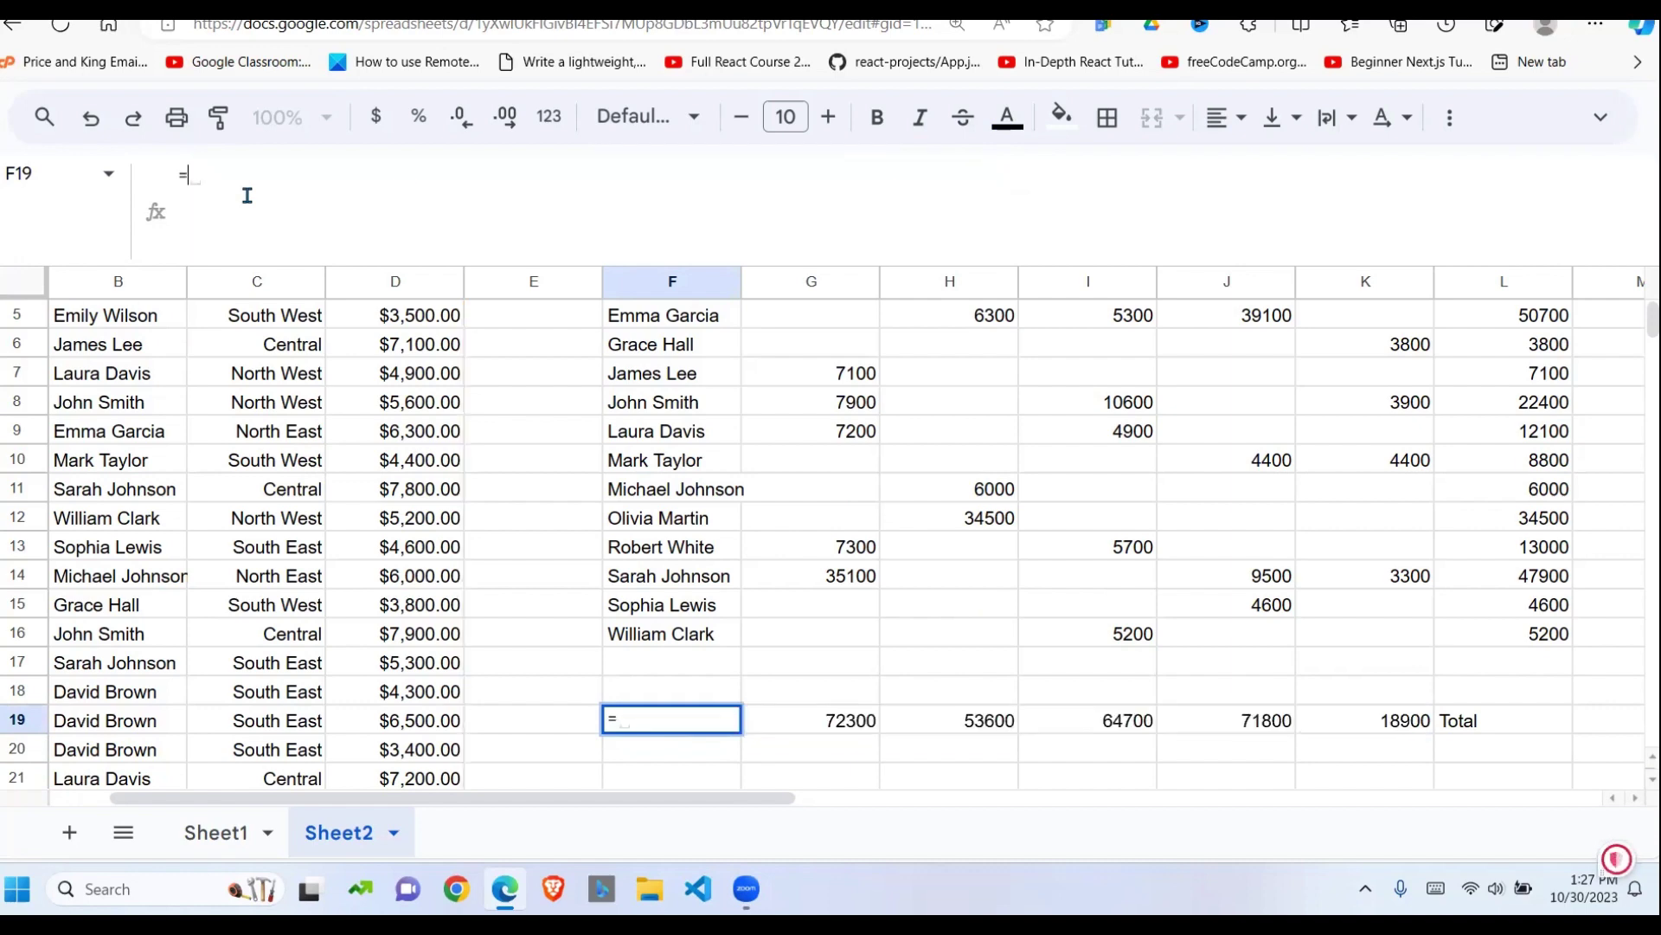
key("BackSpace")
left_click(675, 489)
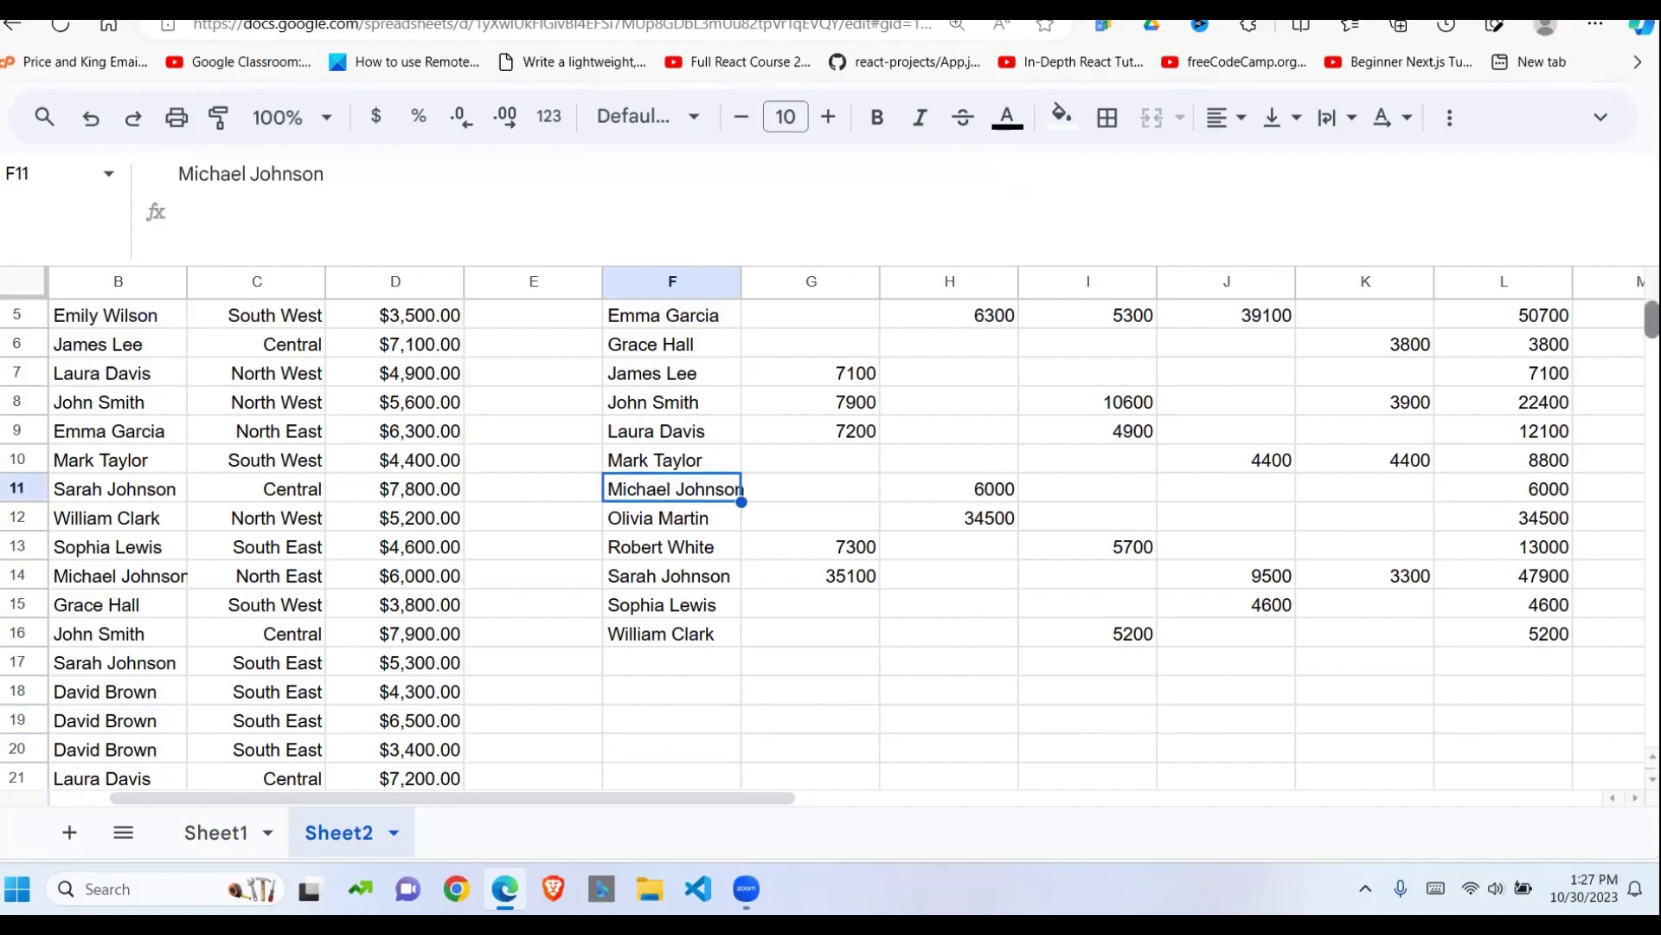
Append '; ' and the TRANSPOSE totals block to the F2 pivot formula's array
scroll(1352, 345, "up", 2)
left_click(675, 345)
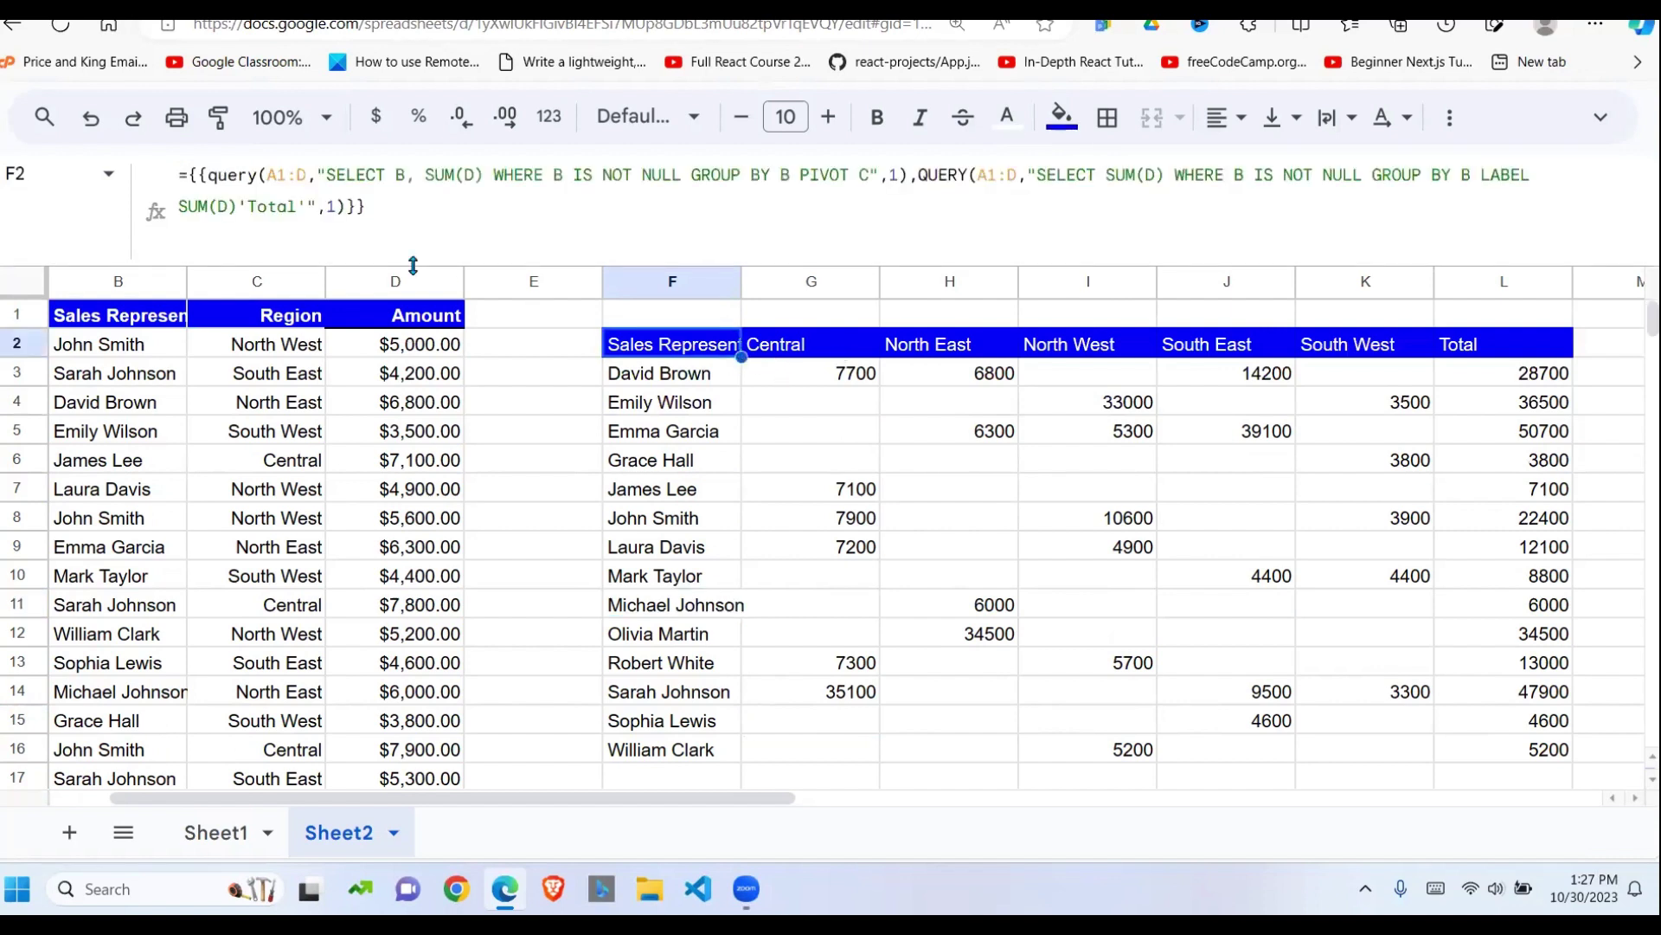
left_click(349, 213)
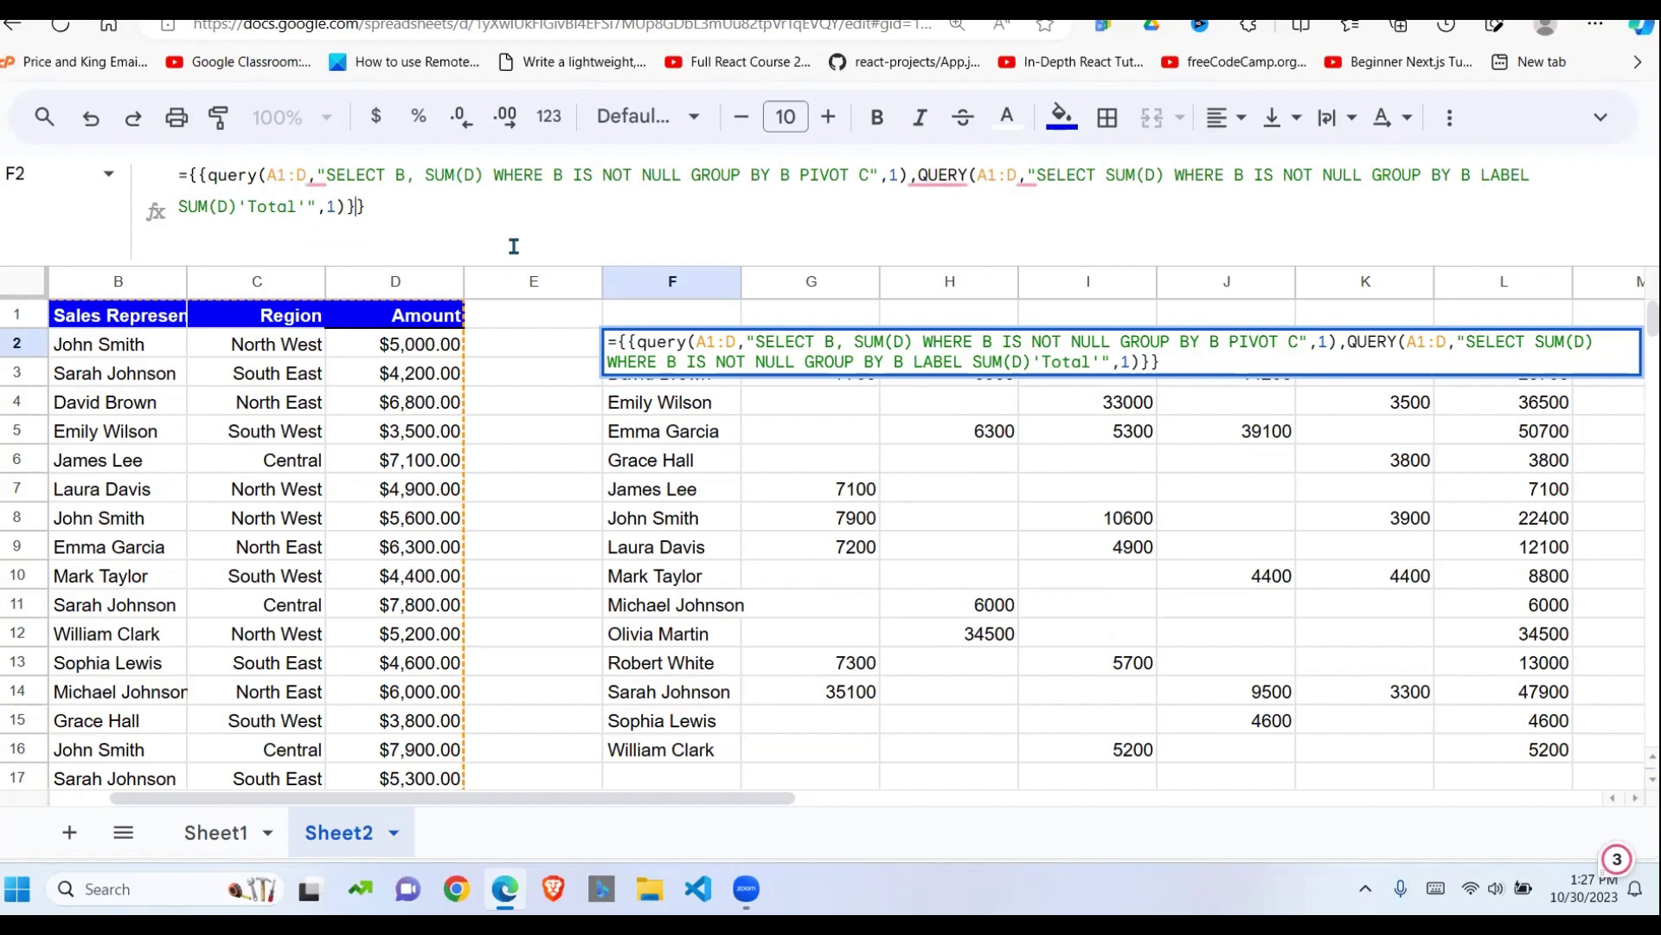
type(";")
key("ctrl+v")
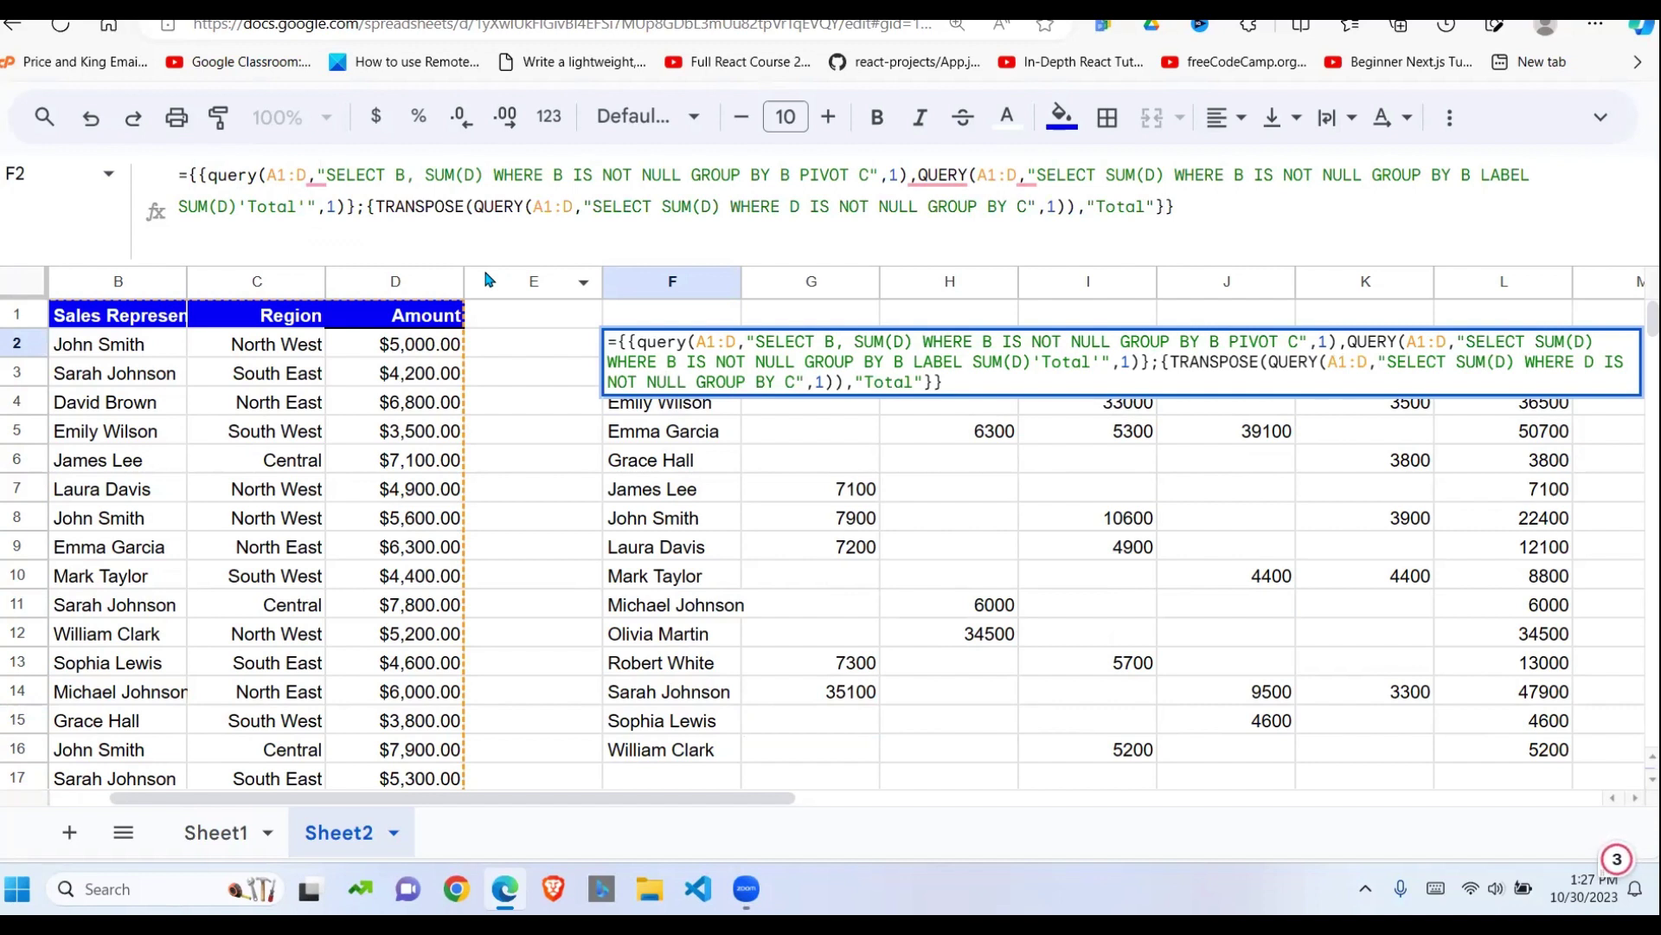
key("Return")
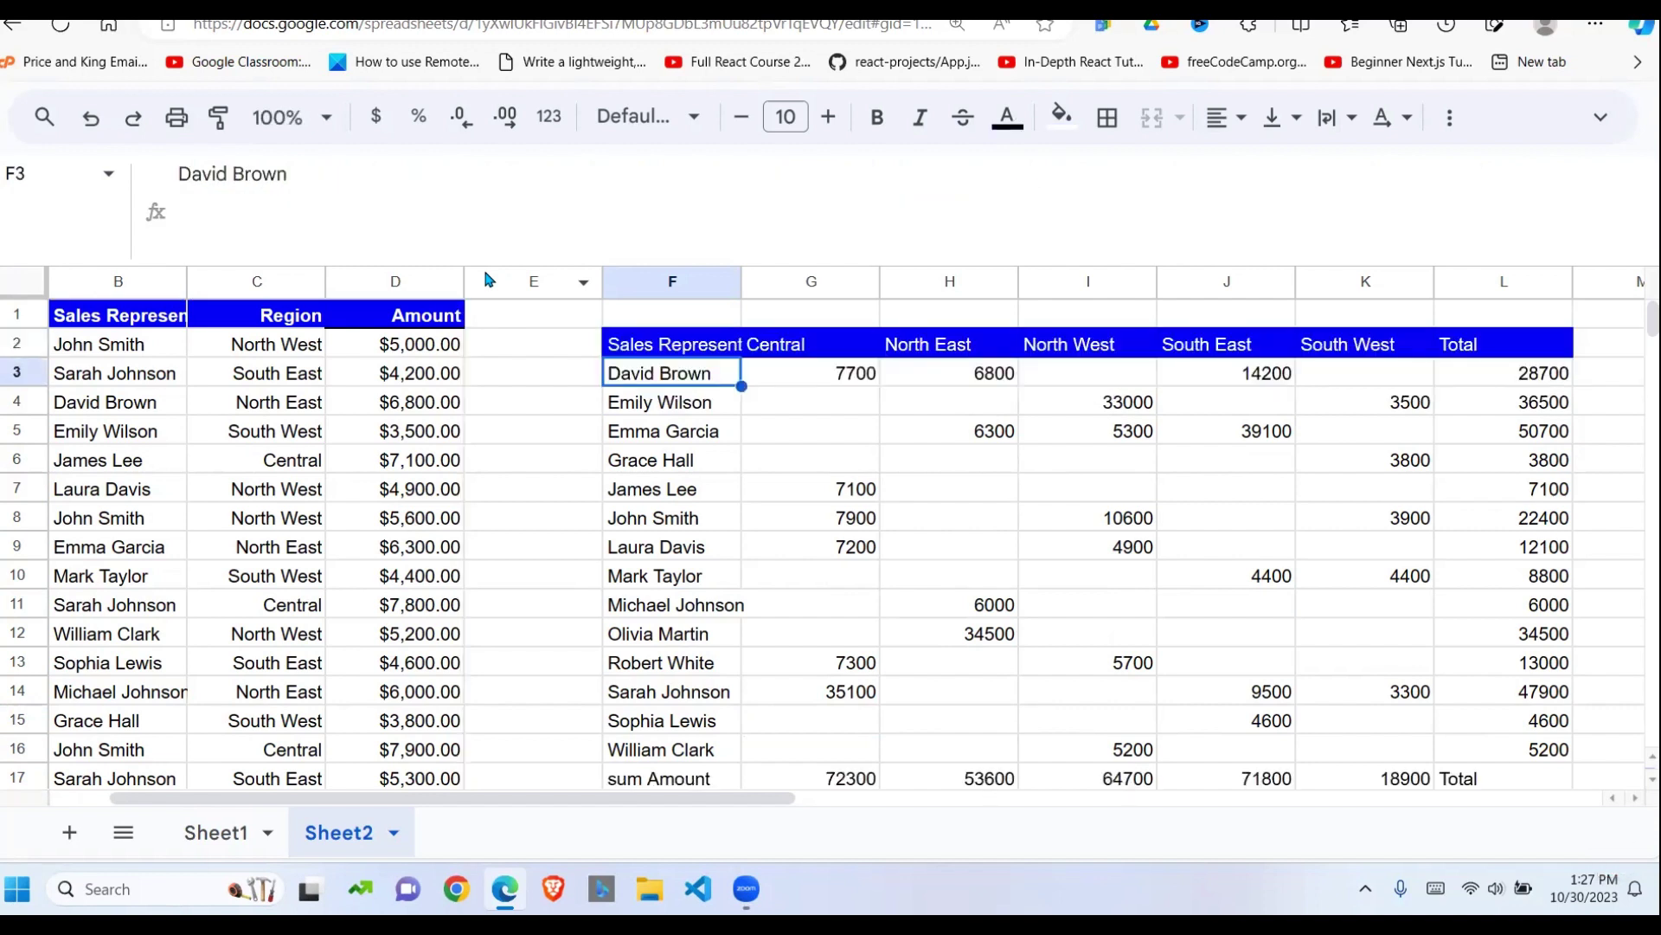
Check row 17's sum Amount label, Central and North East sums, and Total in L17
left_click(884, 558)
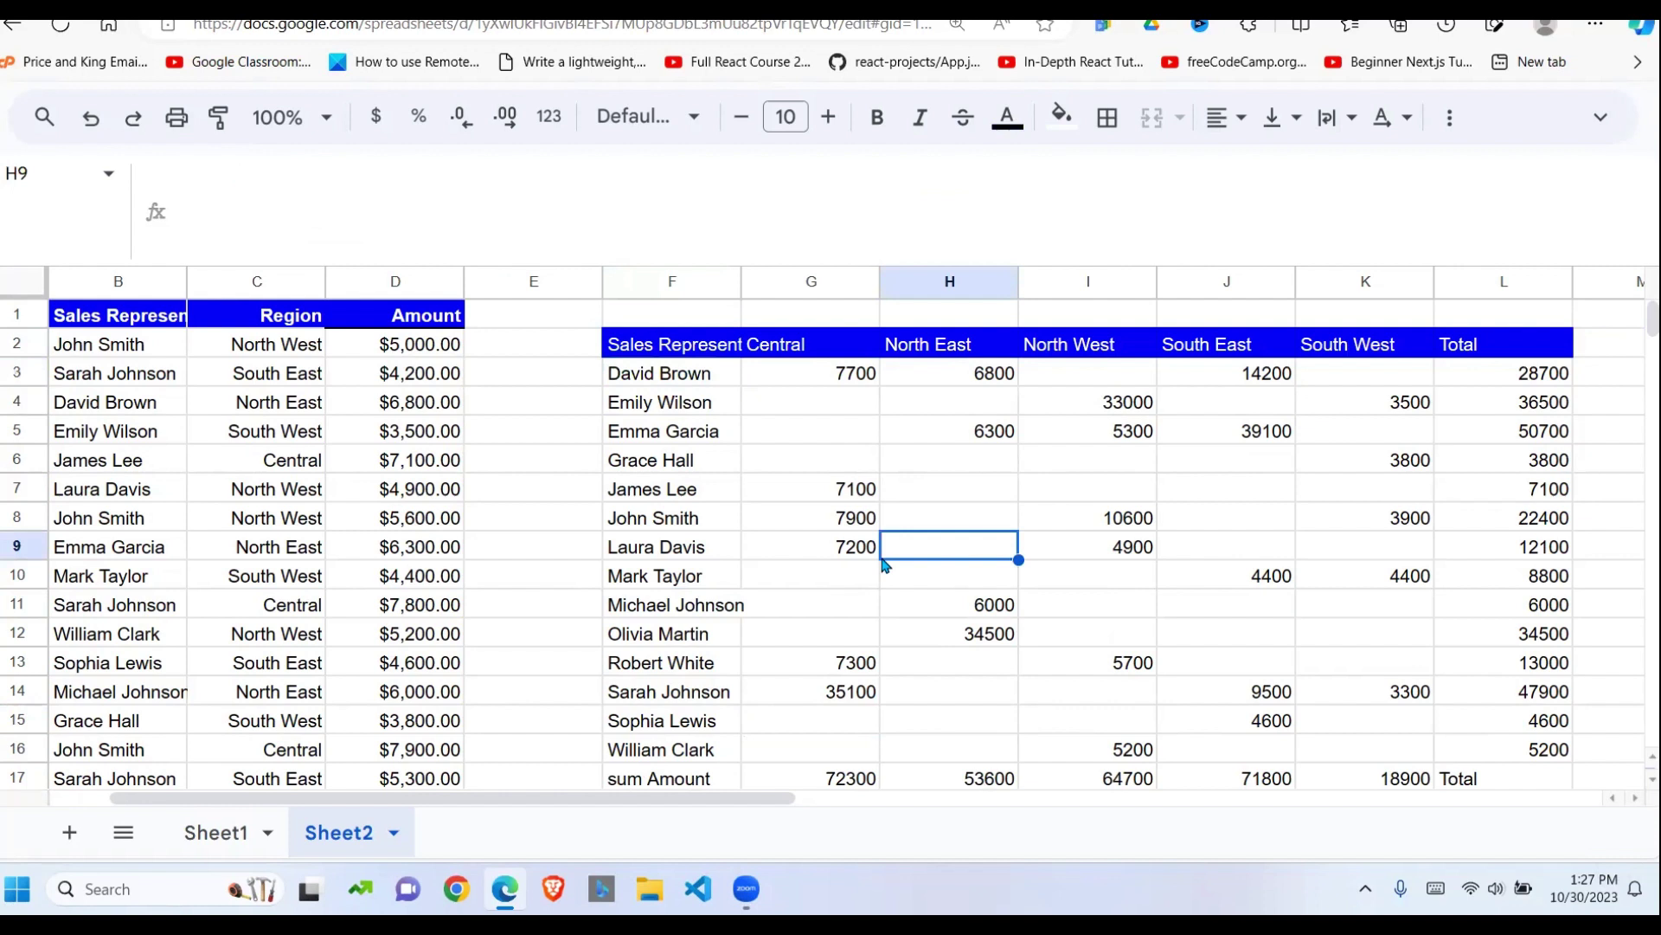
key("Down")
key("Down")
key("Down")
key("Down")
key("Down")
key("Down")
key("Down")
key("Down")
key("Down")
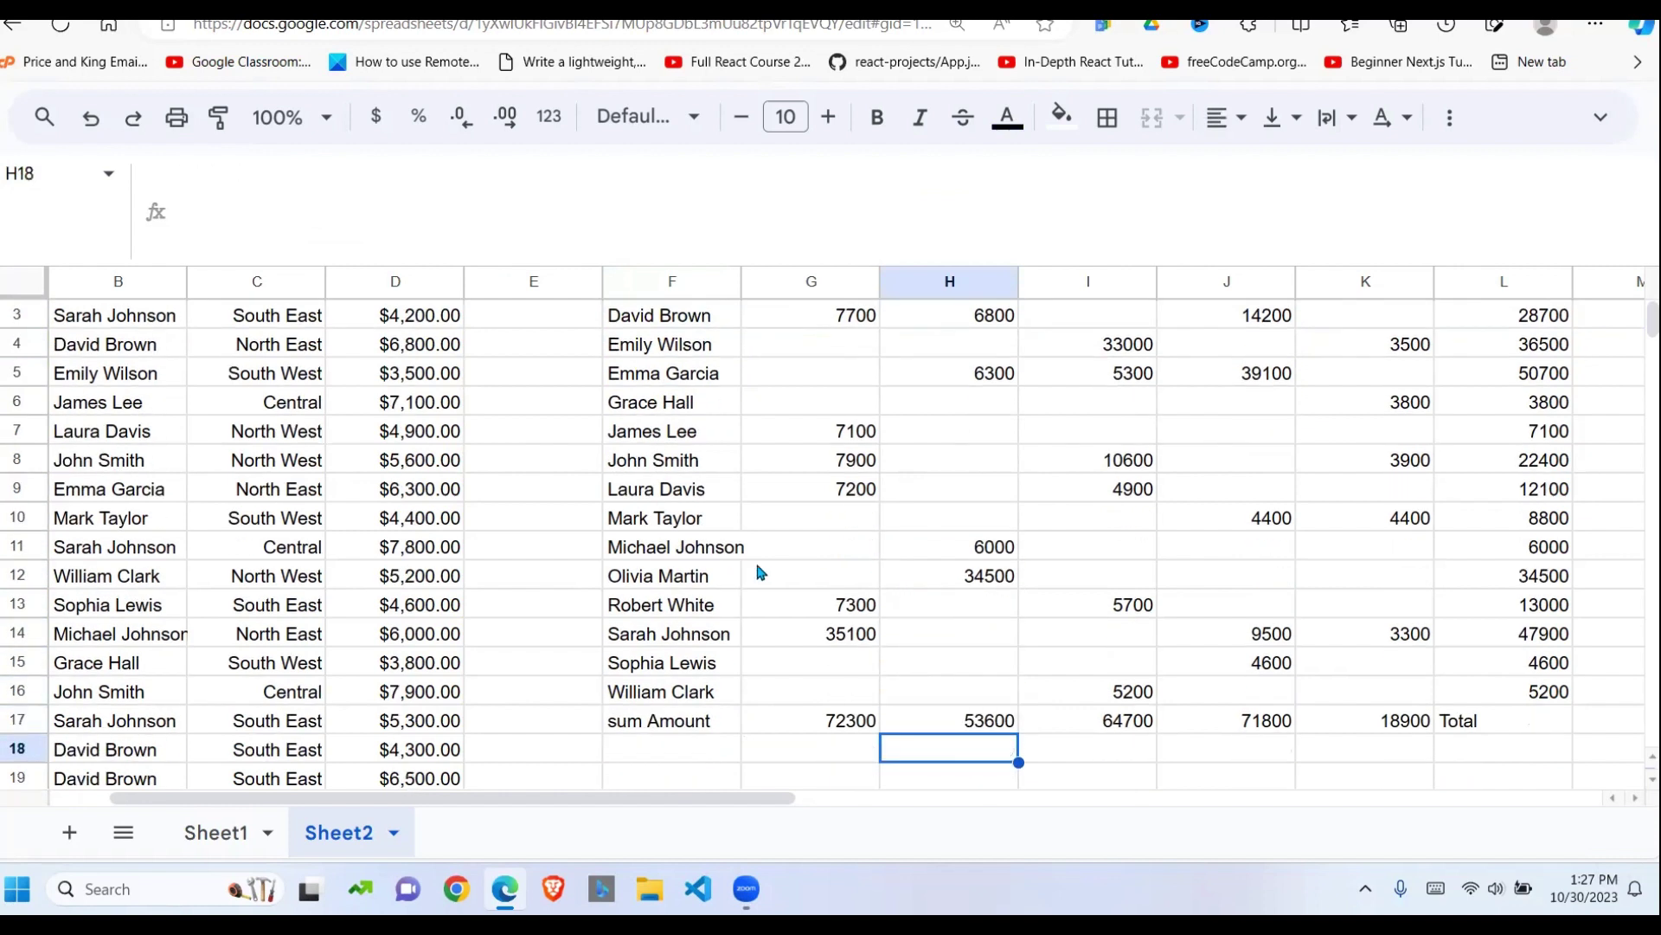
left_click(642, 731)
left_click(855, 729)
left_click(979, 733)
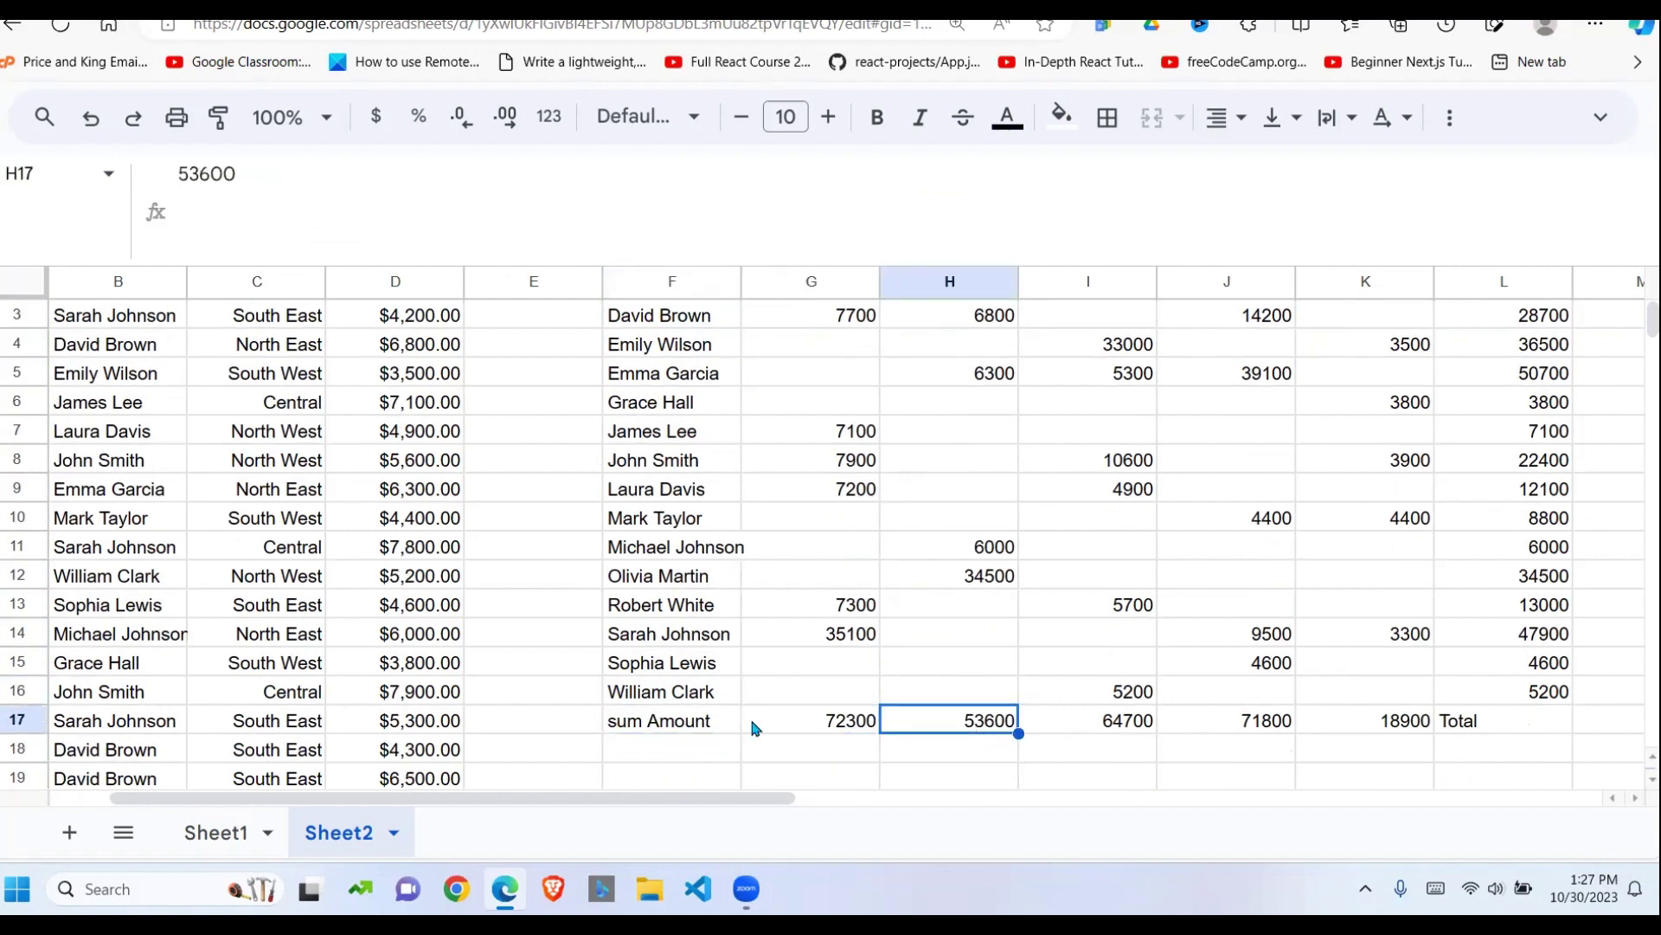
left_click(647, 736)
left_click(795, 725)
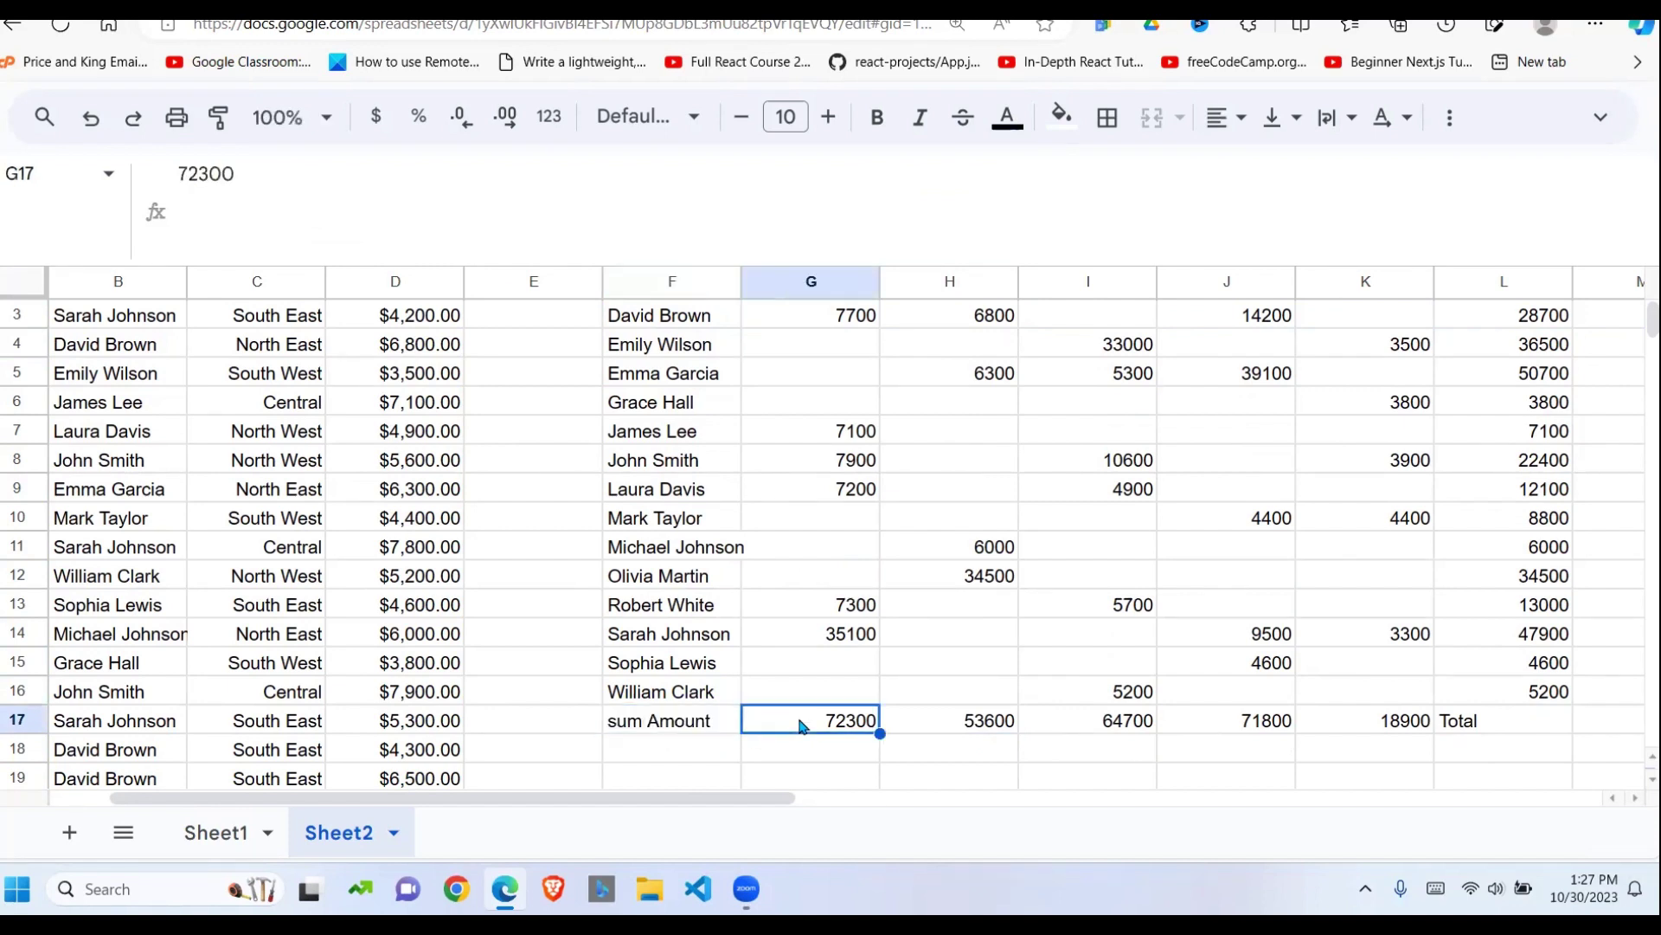
left_click(1004, 727)
left_click(1117, 729)
left_click(1385, 727)
left_click(1514, 720)
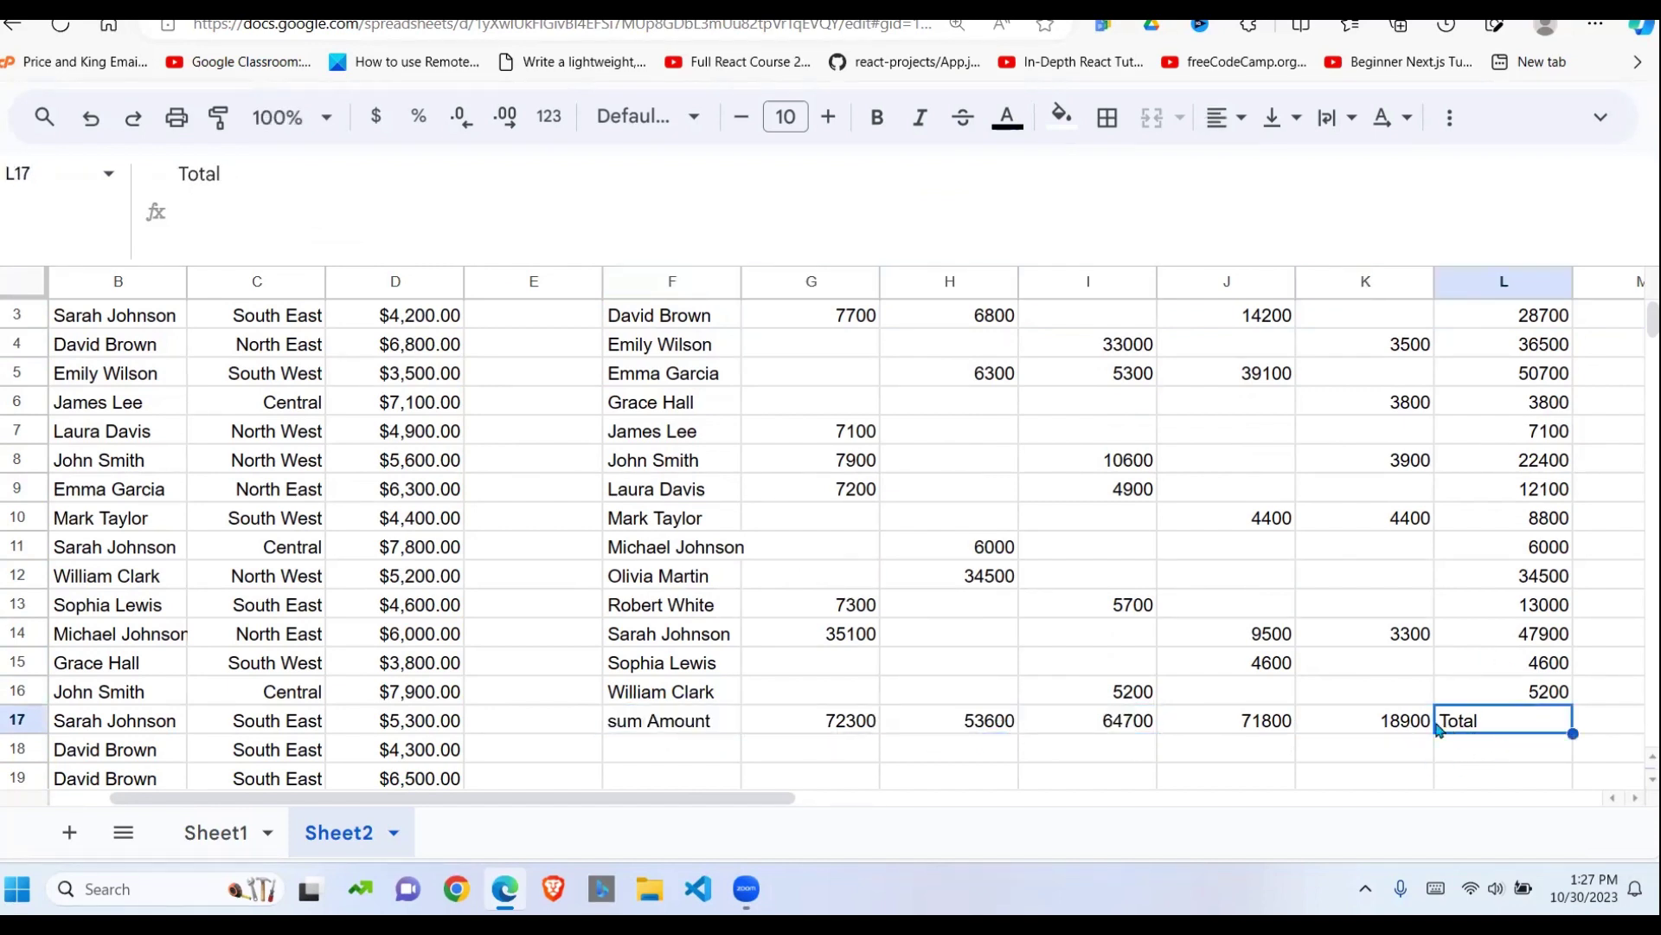
left_click(724, 720)
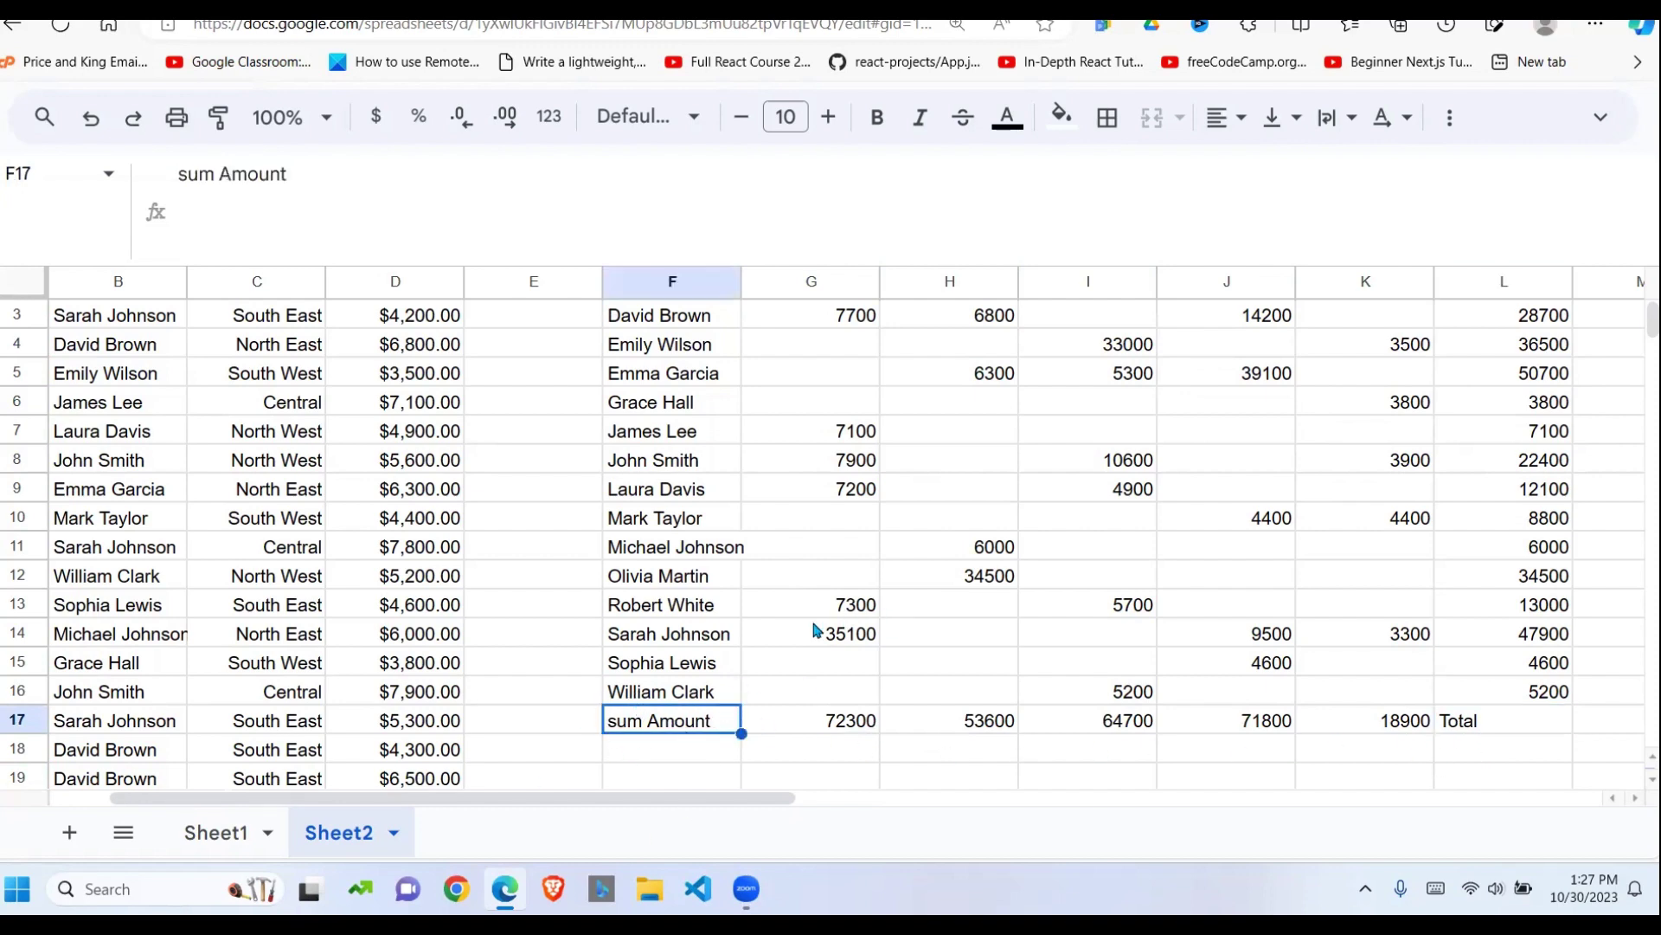
scroll(1651, 320, "up", 1)
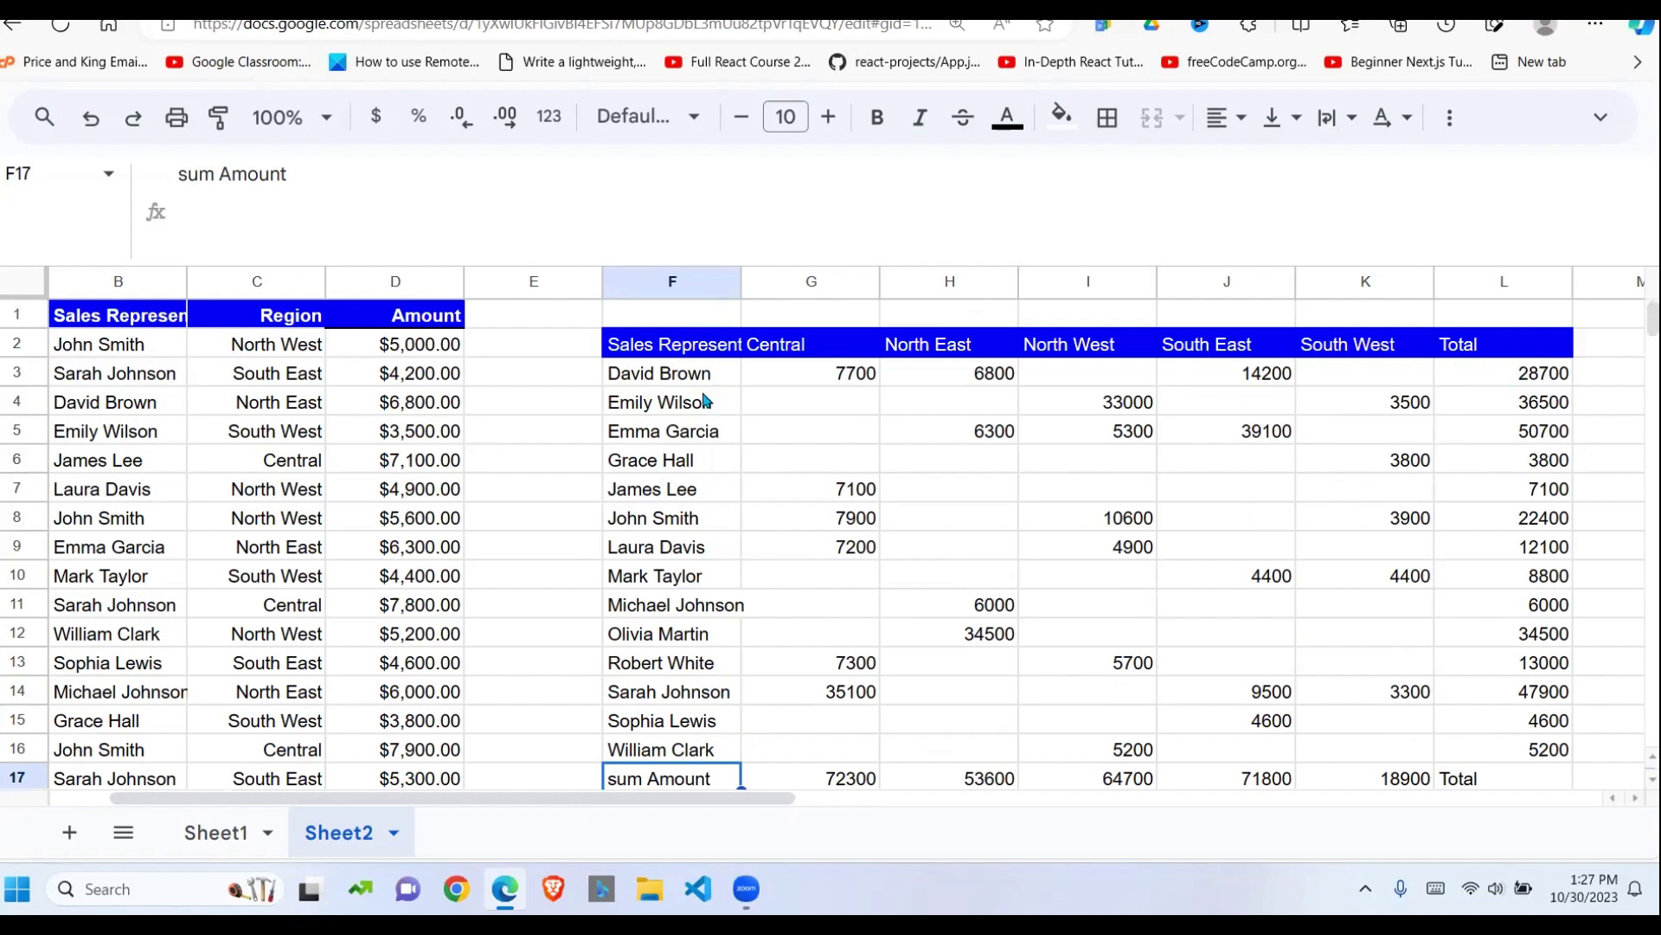
left_click(688, 351)
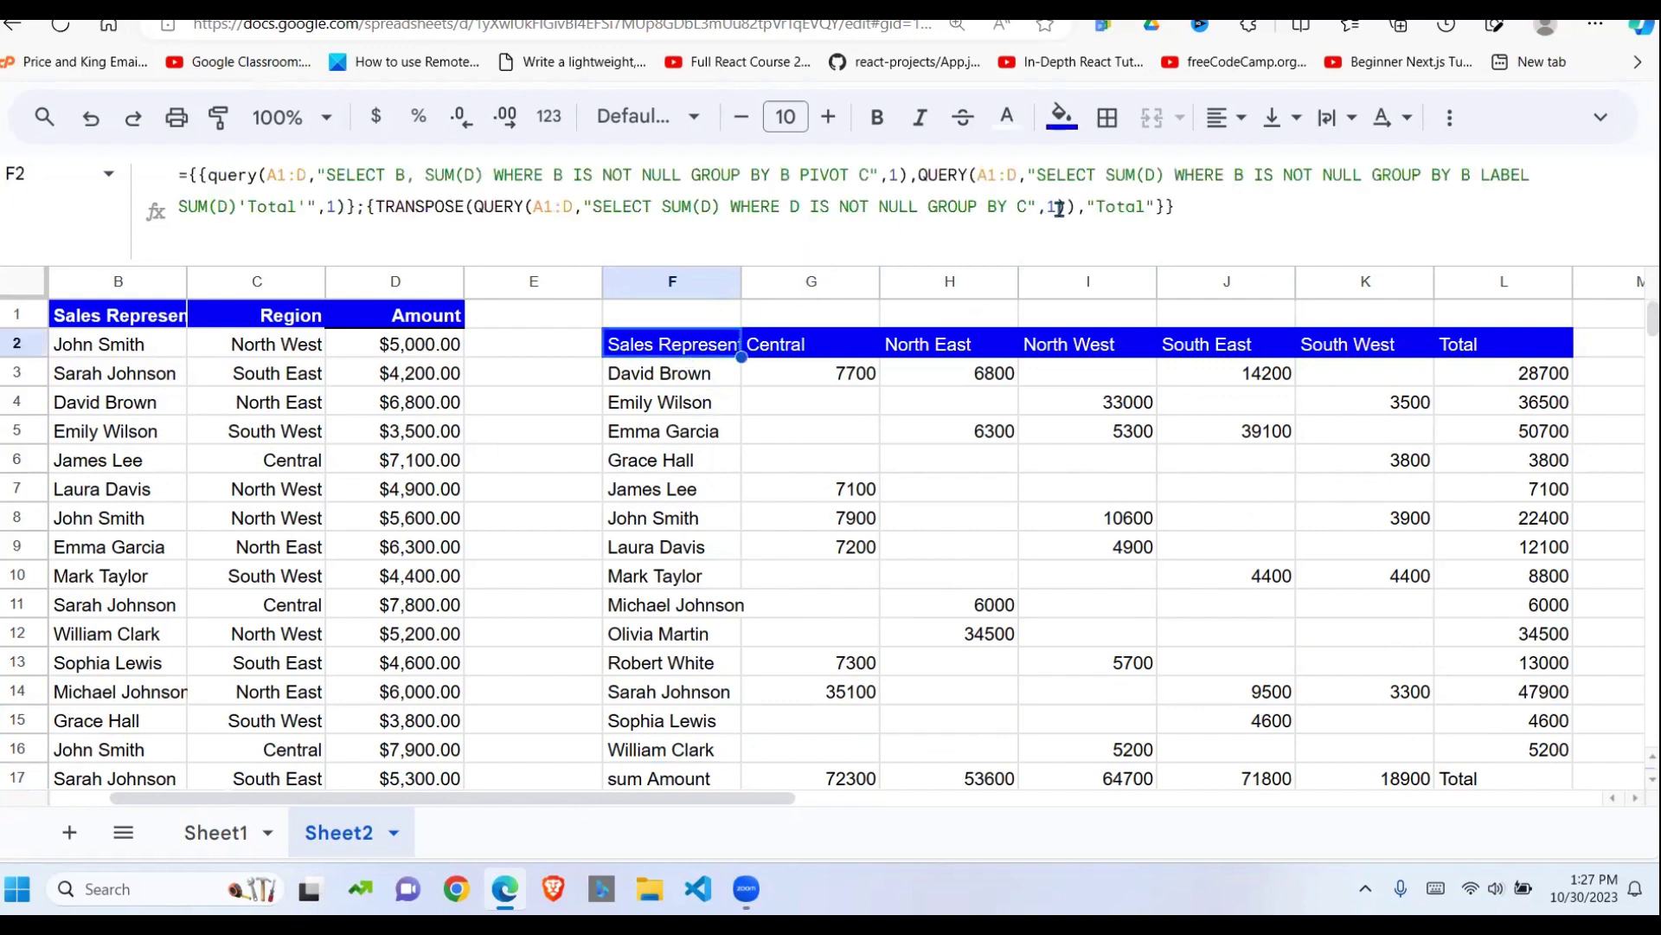
Add LABEL SUM(D) 'Total' to the totals query inside F2's formula
left_click(1012, 207)
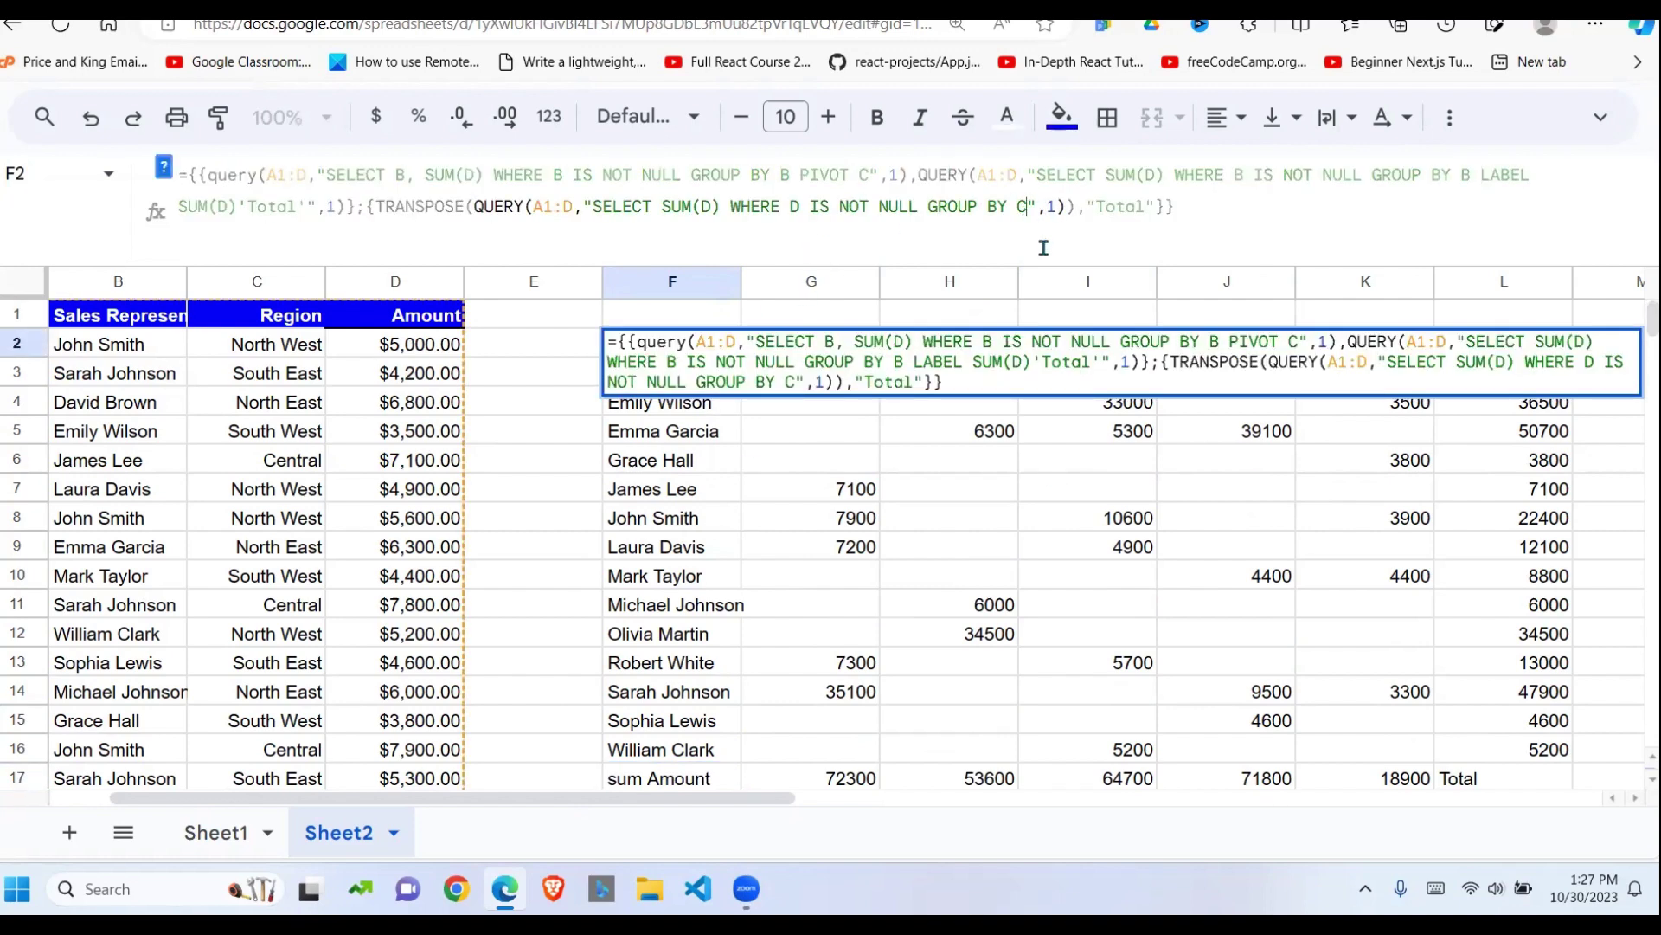
type("A")
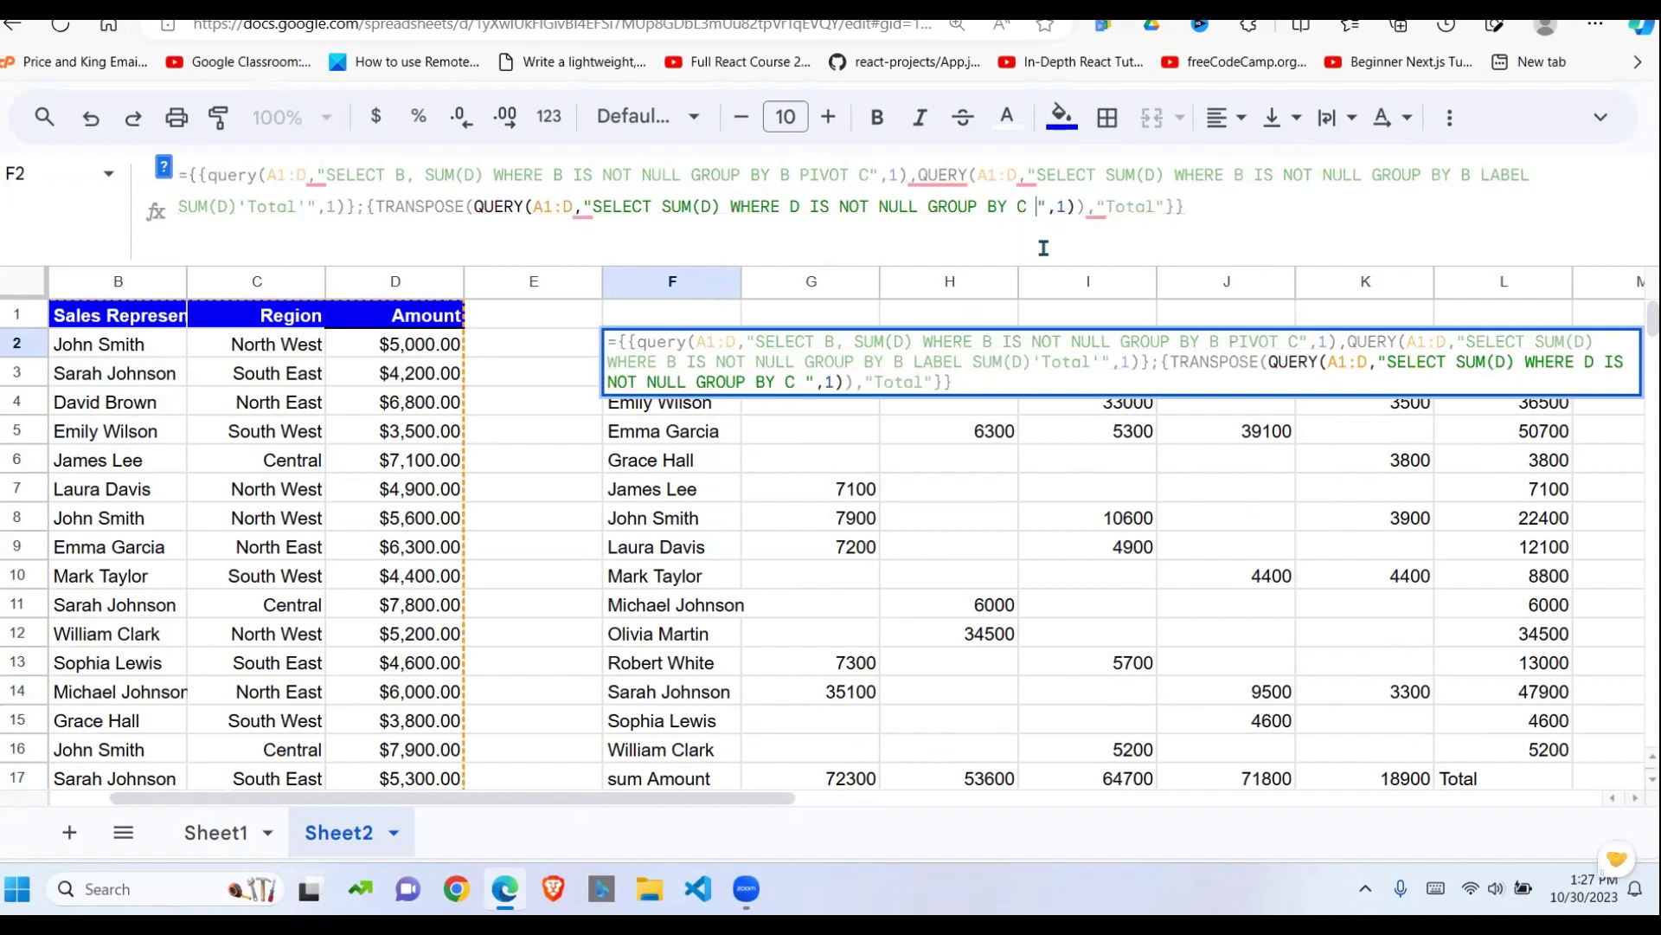
key("BackSpace")
type("LABEL")
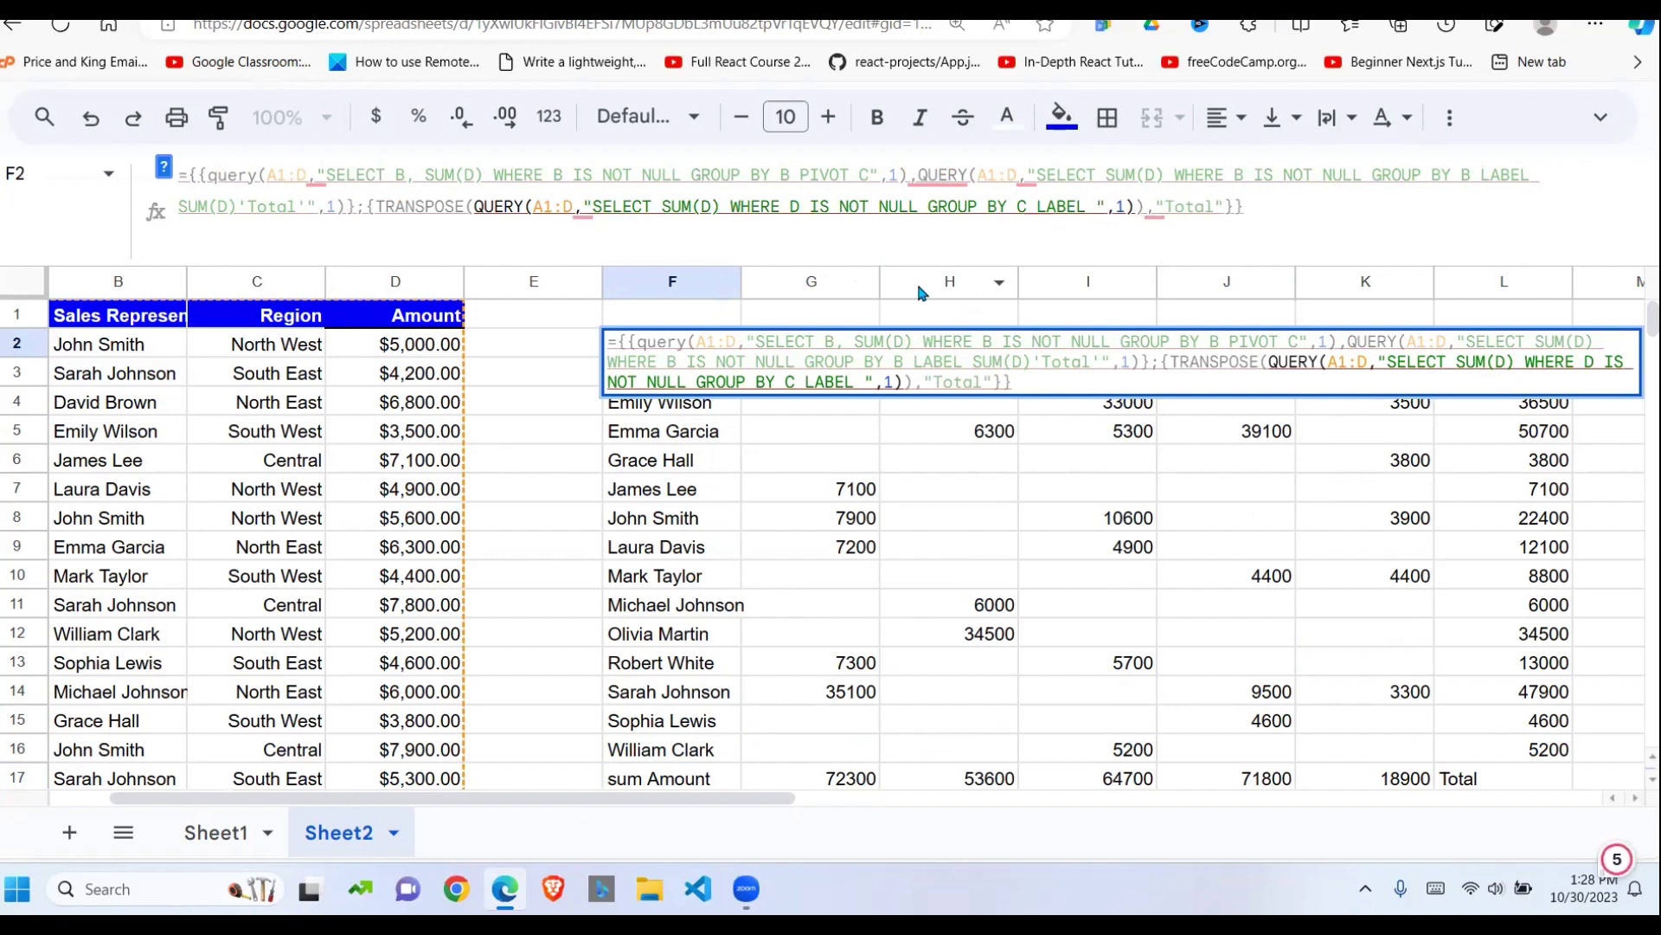
type(" '")
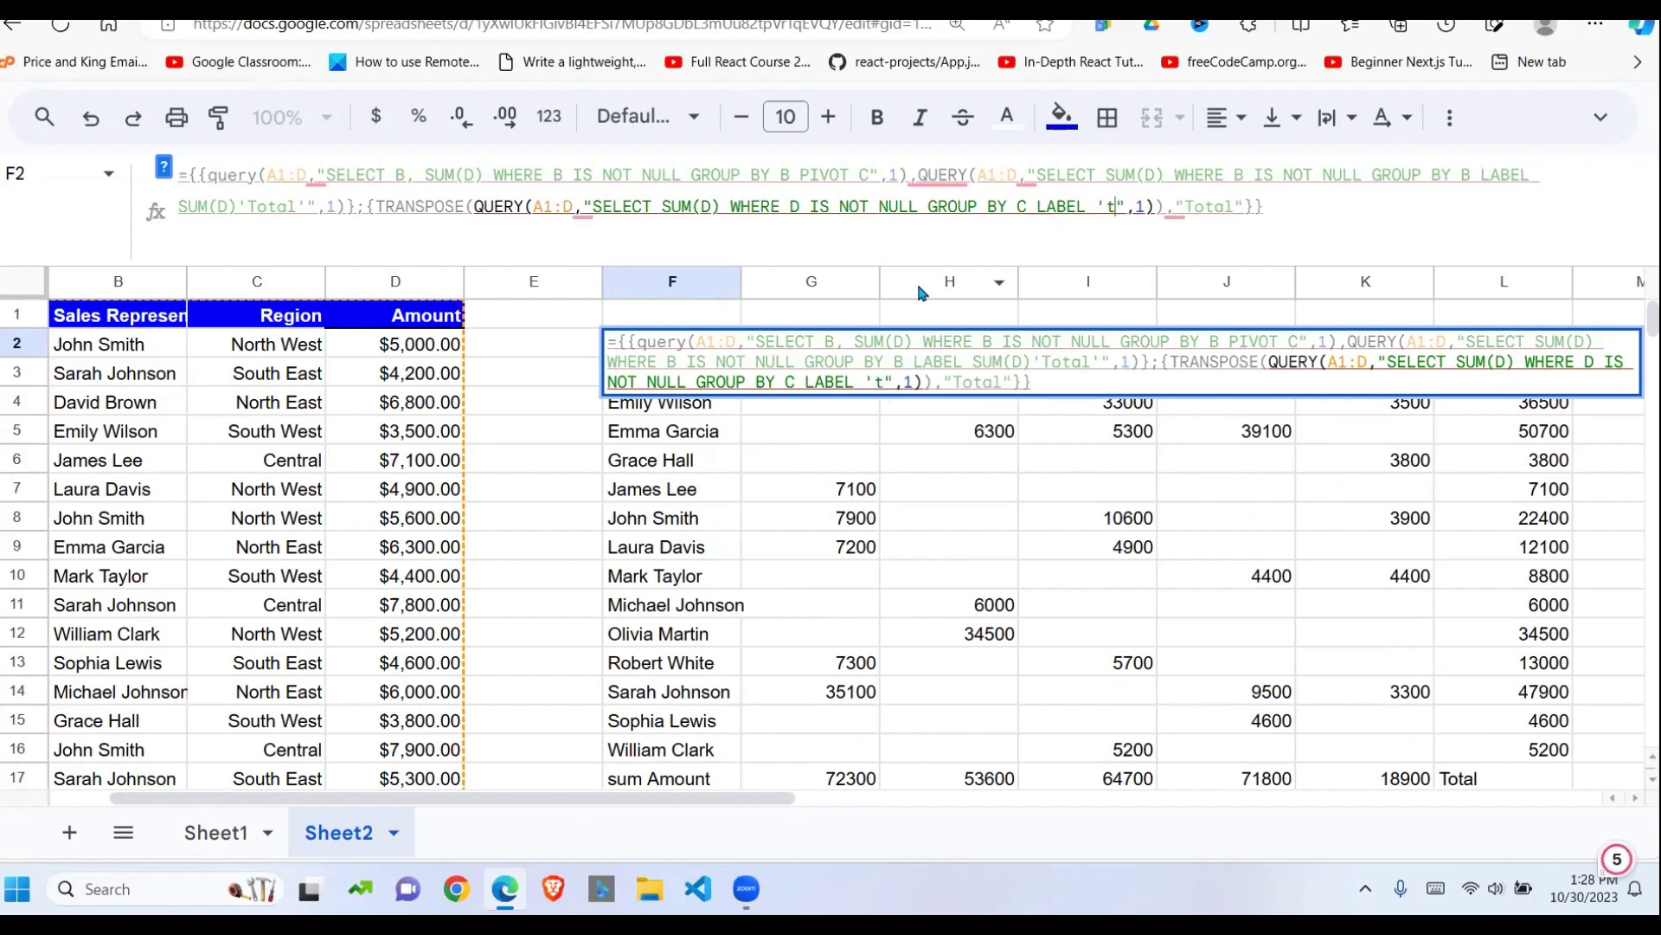
type("Total'")
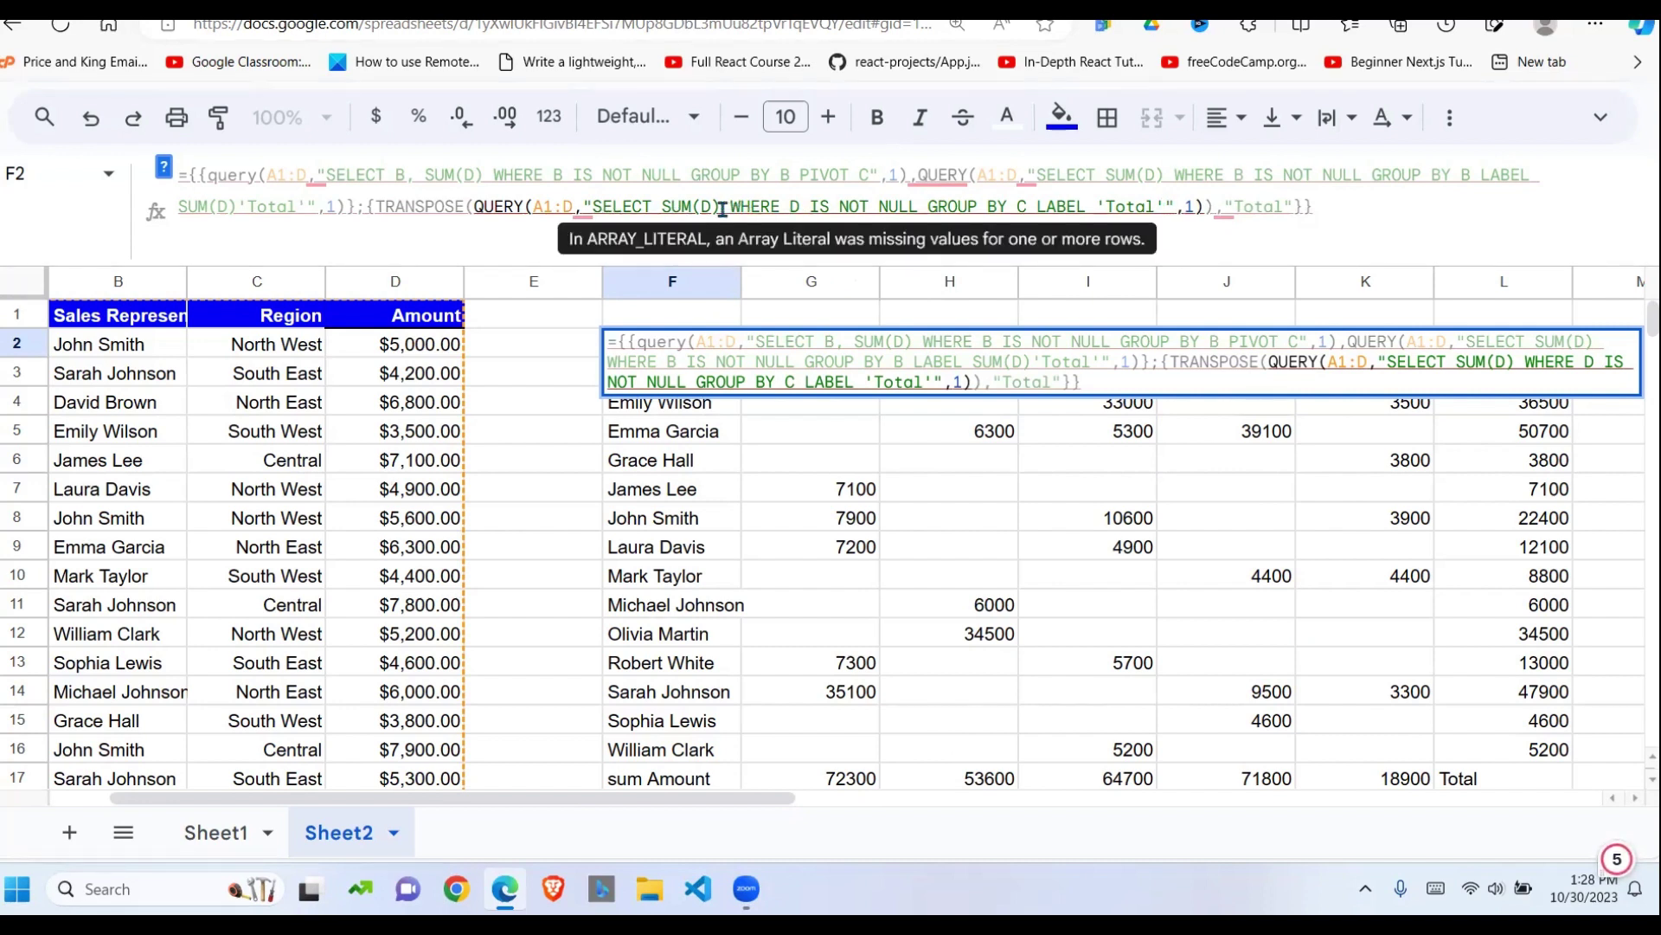
left_click_drag(722, 210, 661, 211)
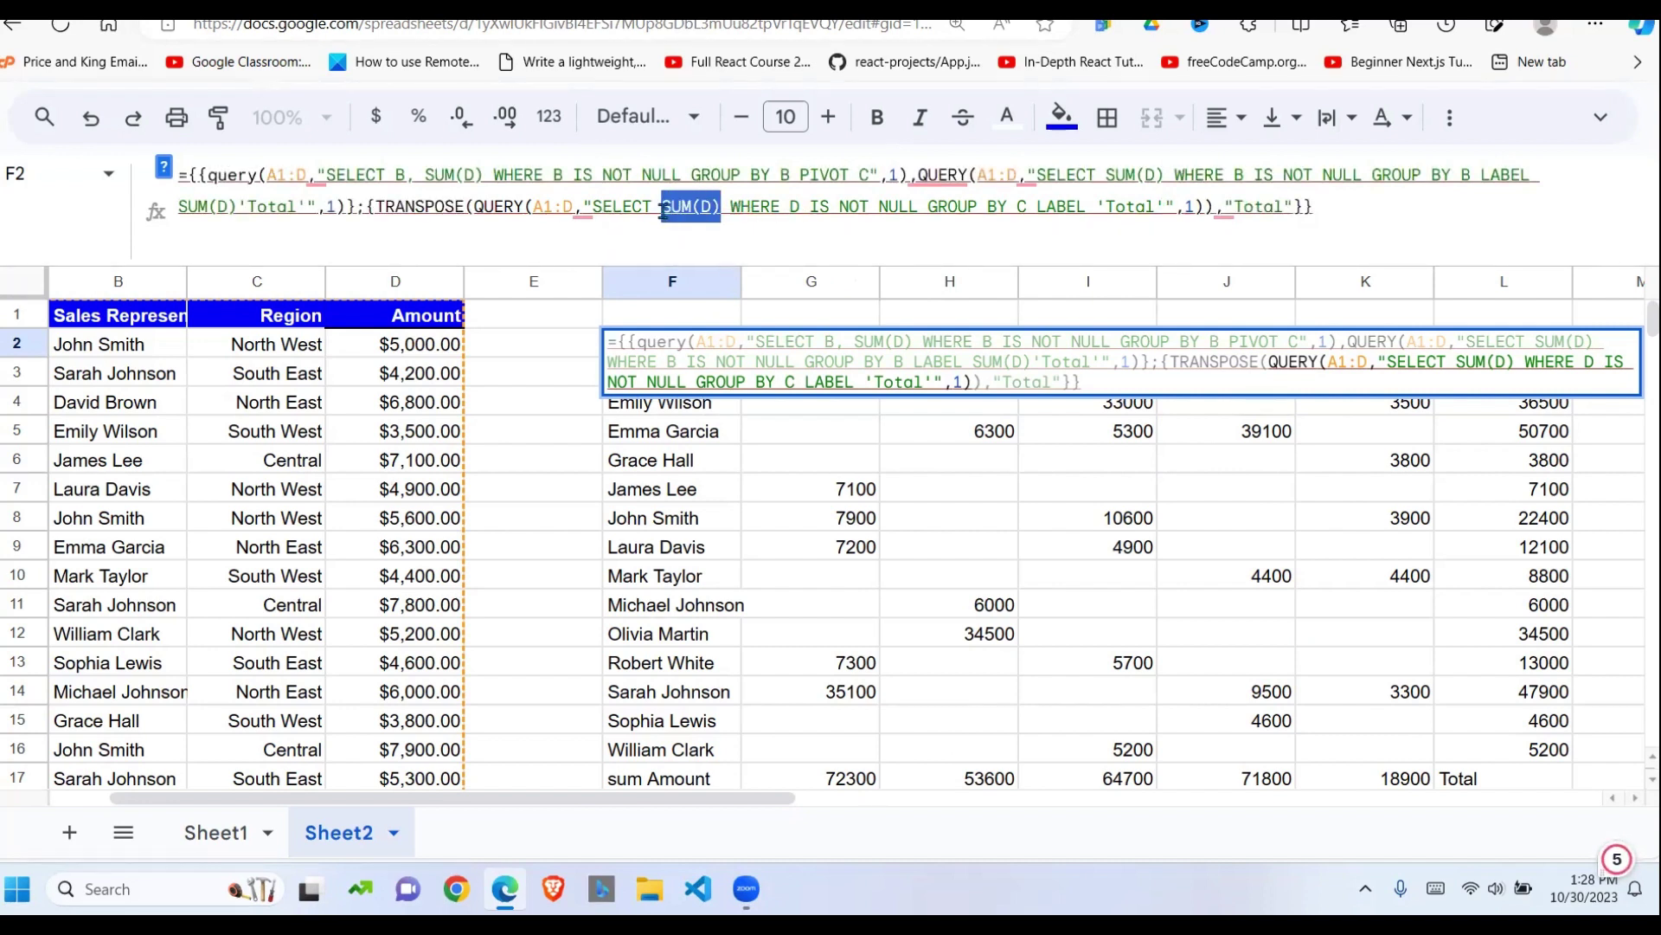
key("ctrl+c")
left_click(1095, 208)
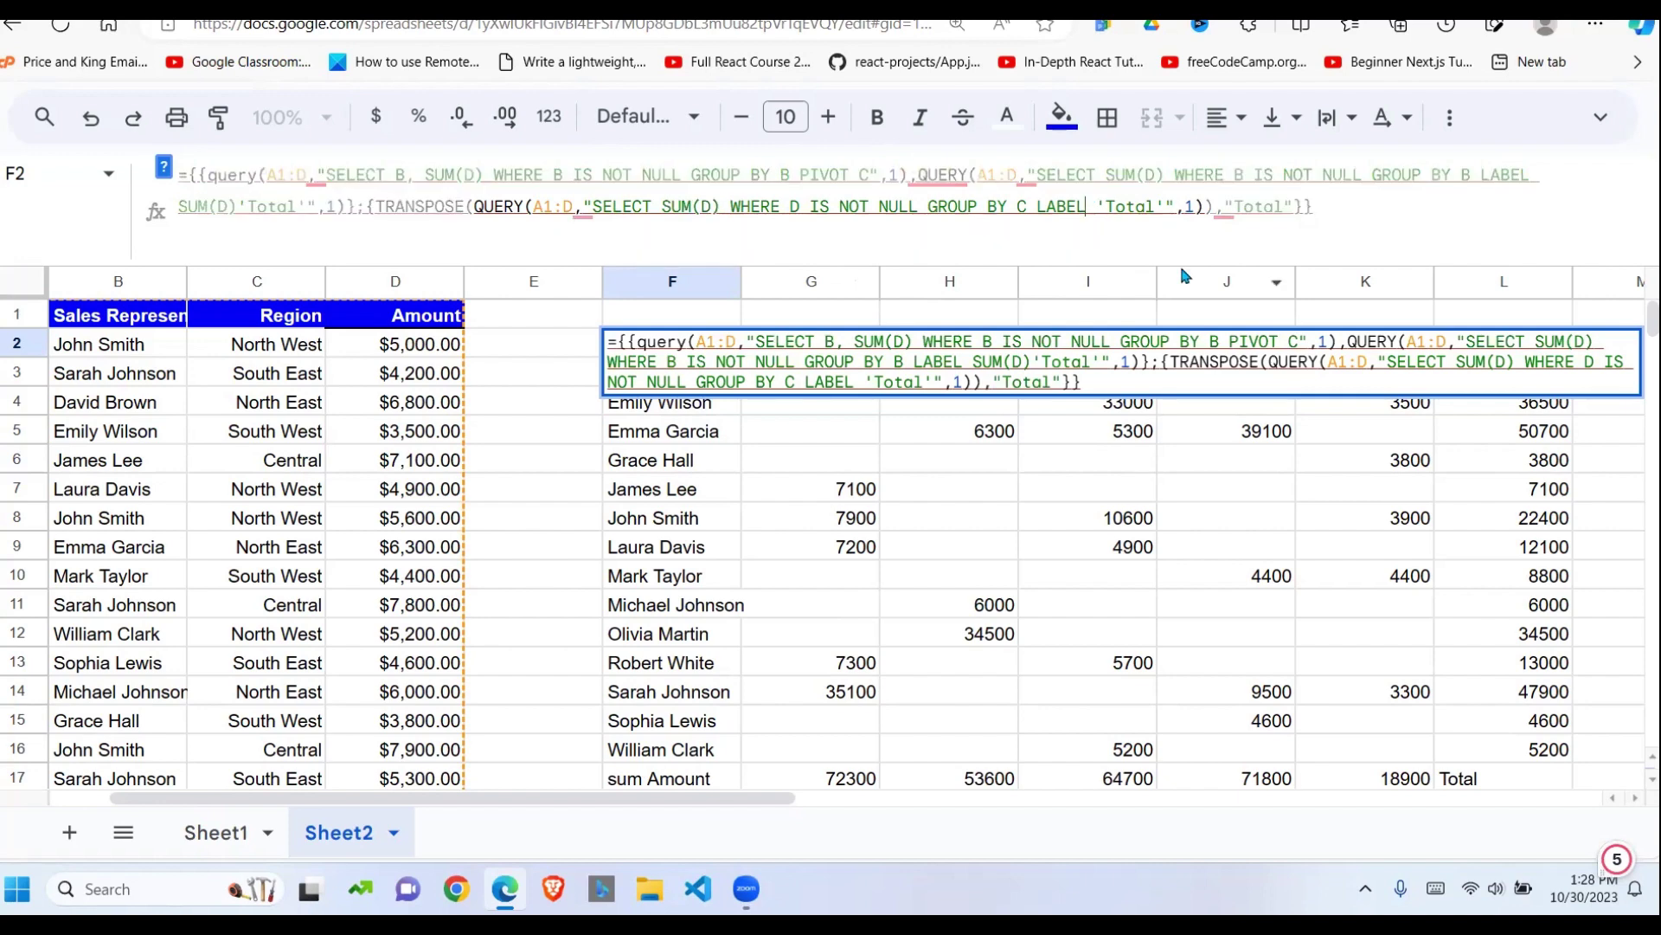
key("ctrl+v")
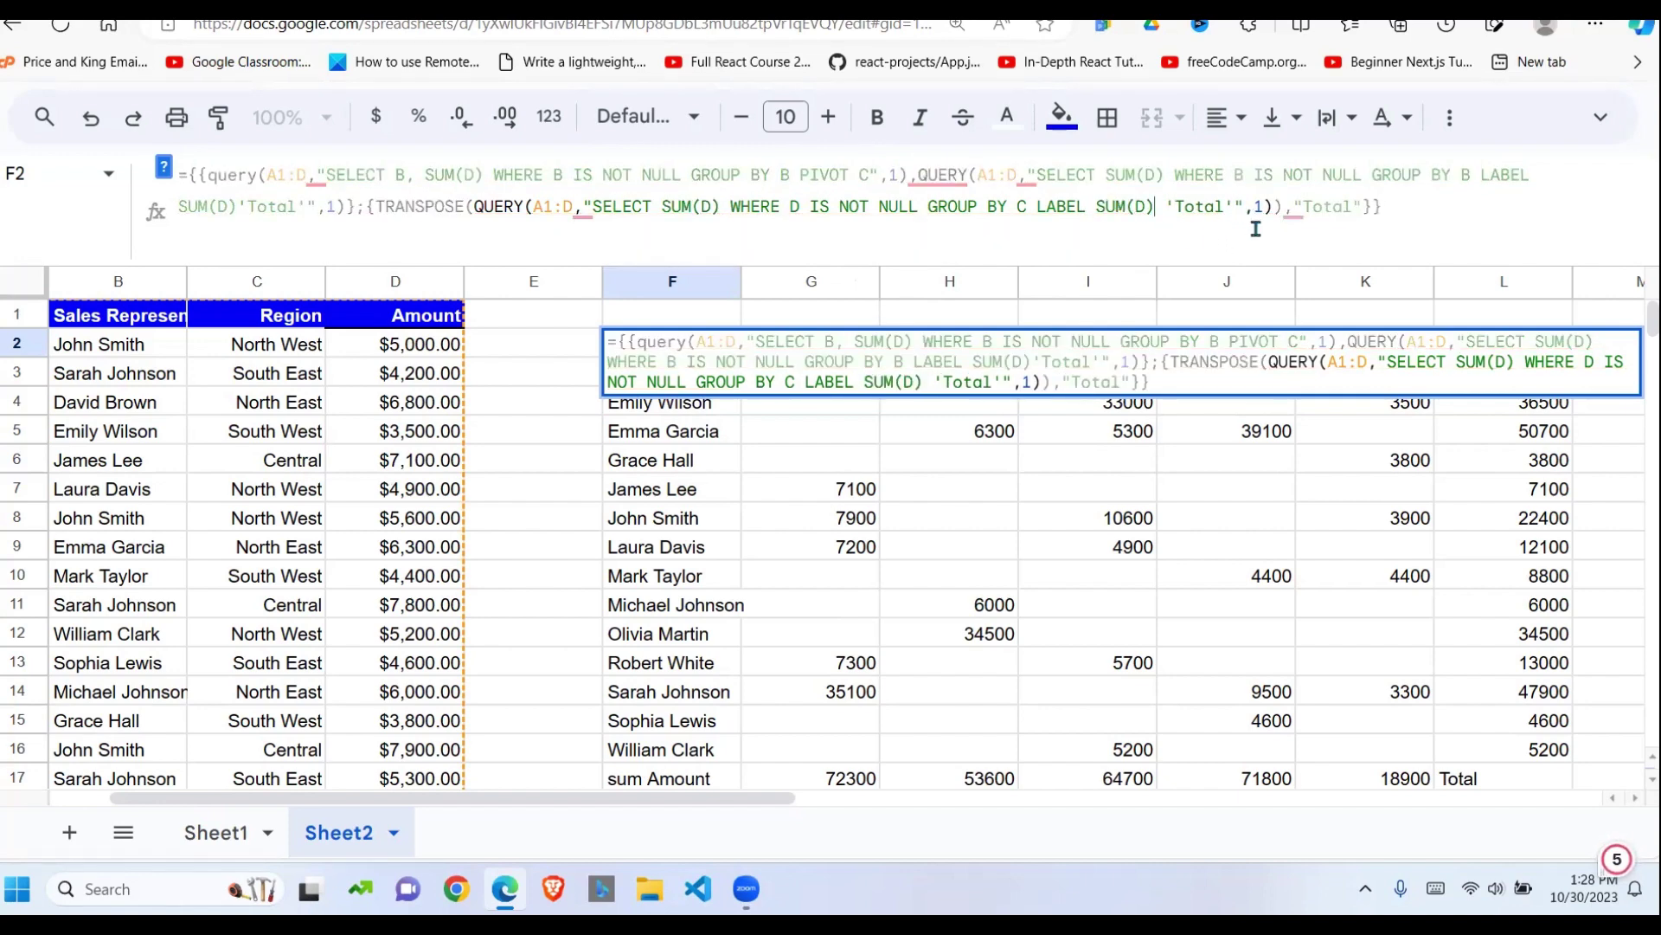
key("Return")
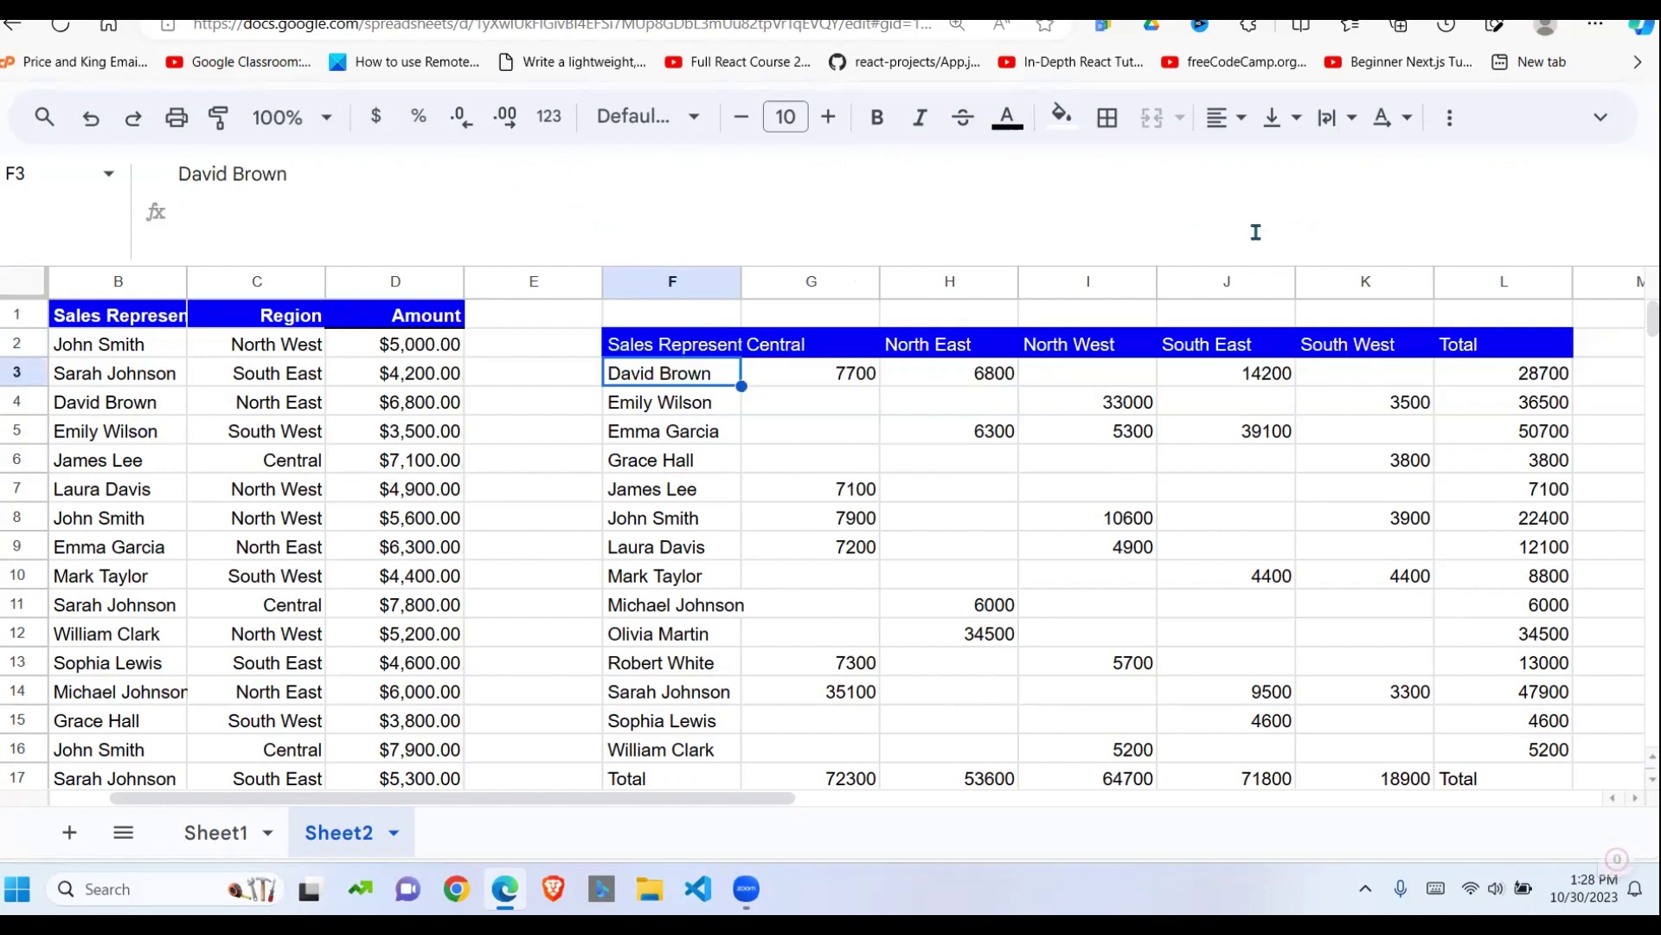
Verify row 17 now reads Total, with North West 64700 and South West 18900
left_click(1281, 555)
left_click(728, 758)
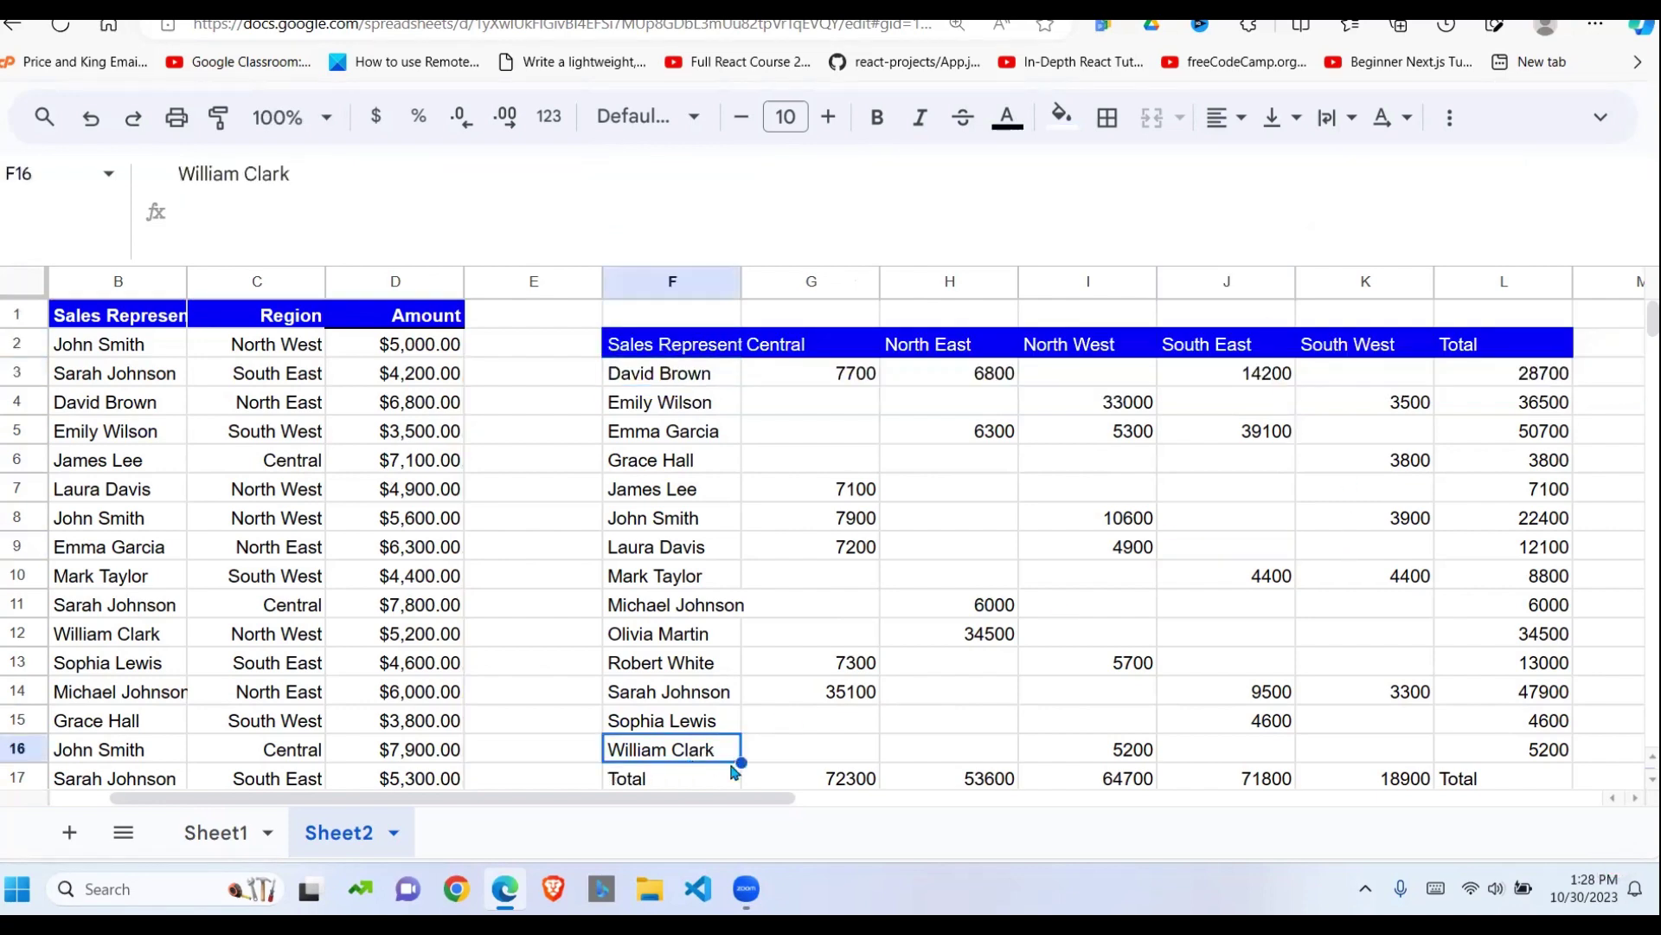
scroll(729, 760, "down", 1)
left_click(738, 766)
left_click(680, 707)
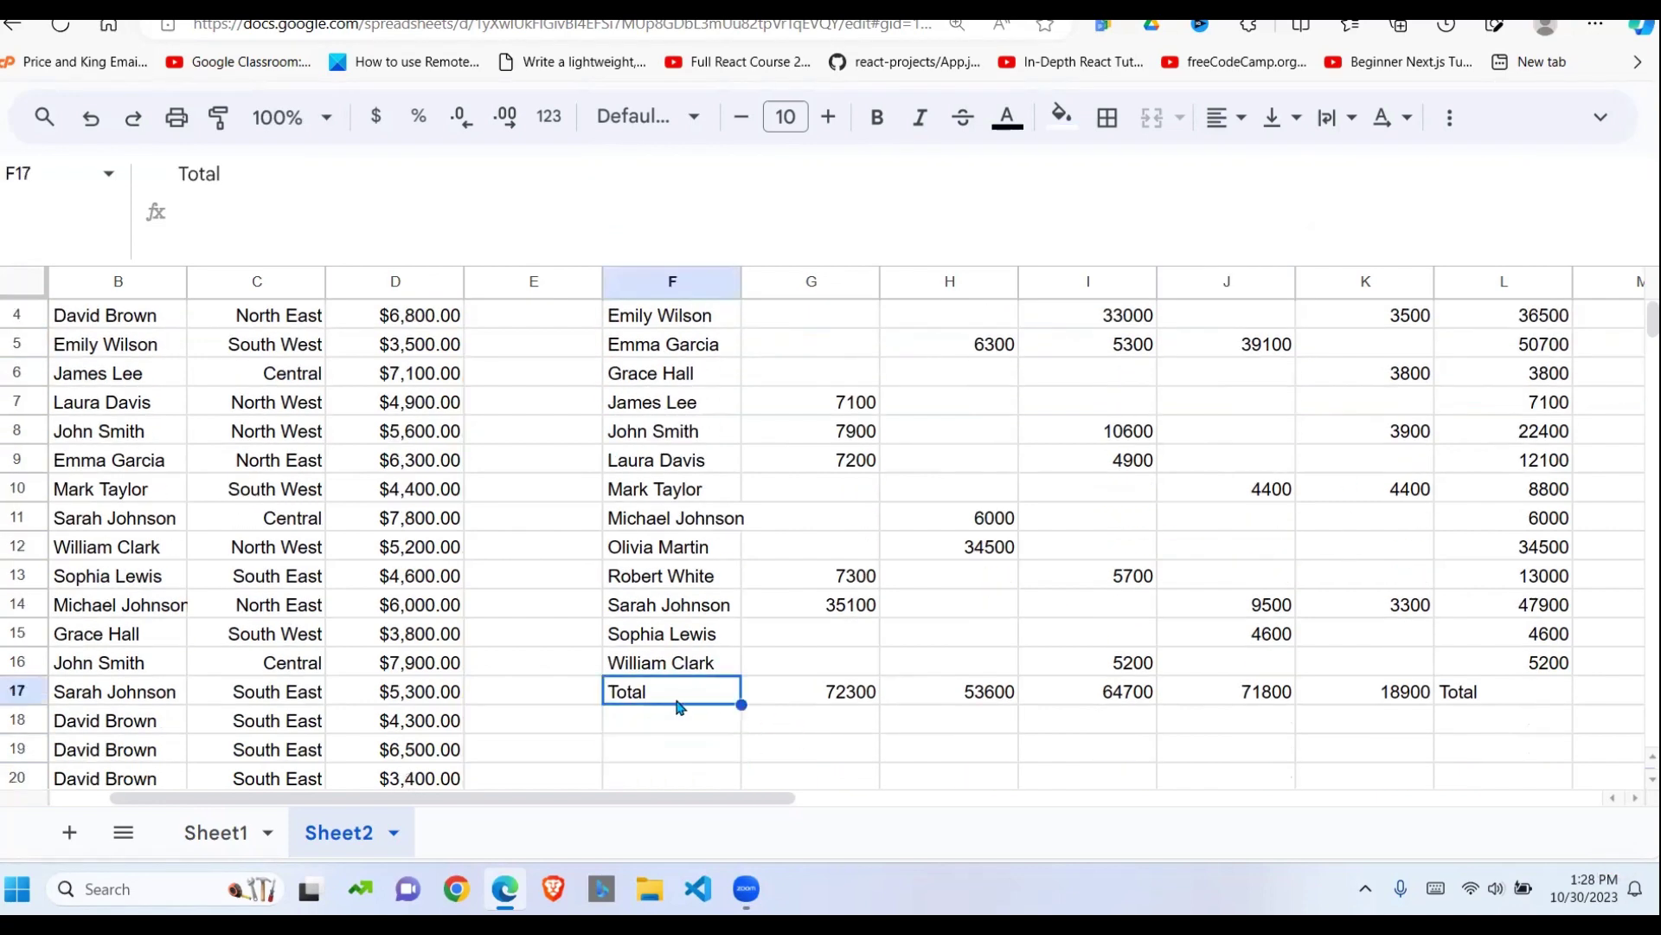
left_click(872, 699)
left_click(1151, 688)
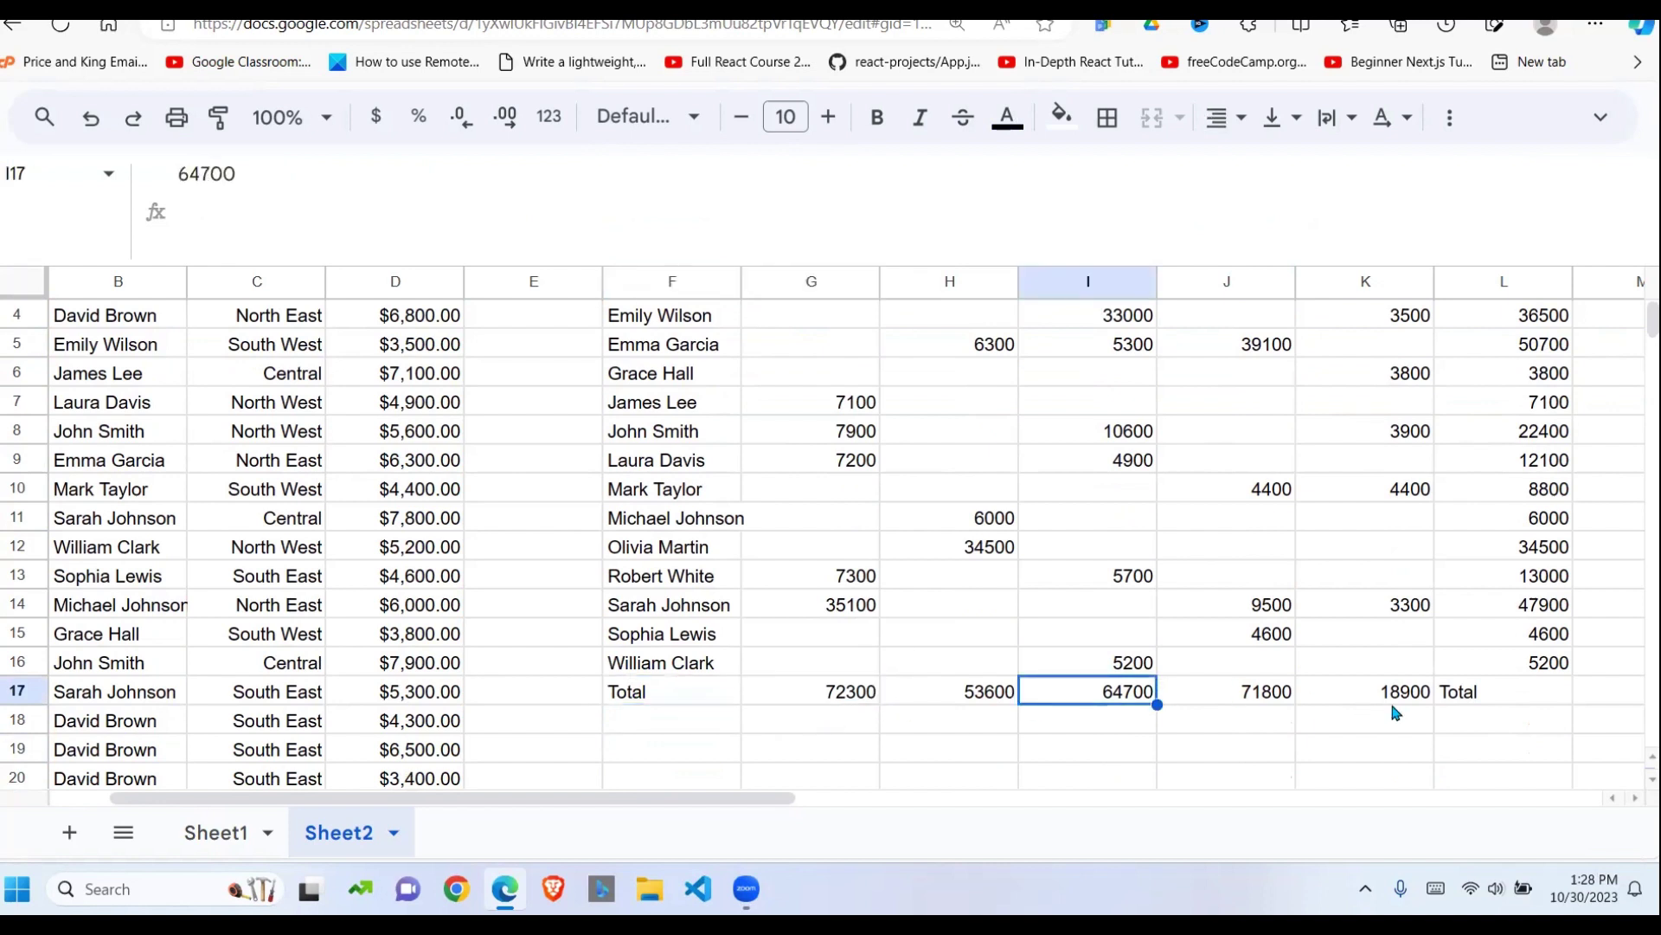
left_click(1397, 701)
left_click(1484, 702)
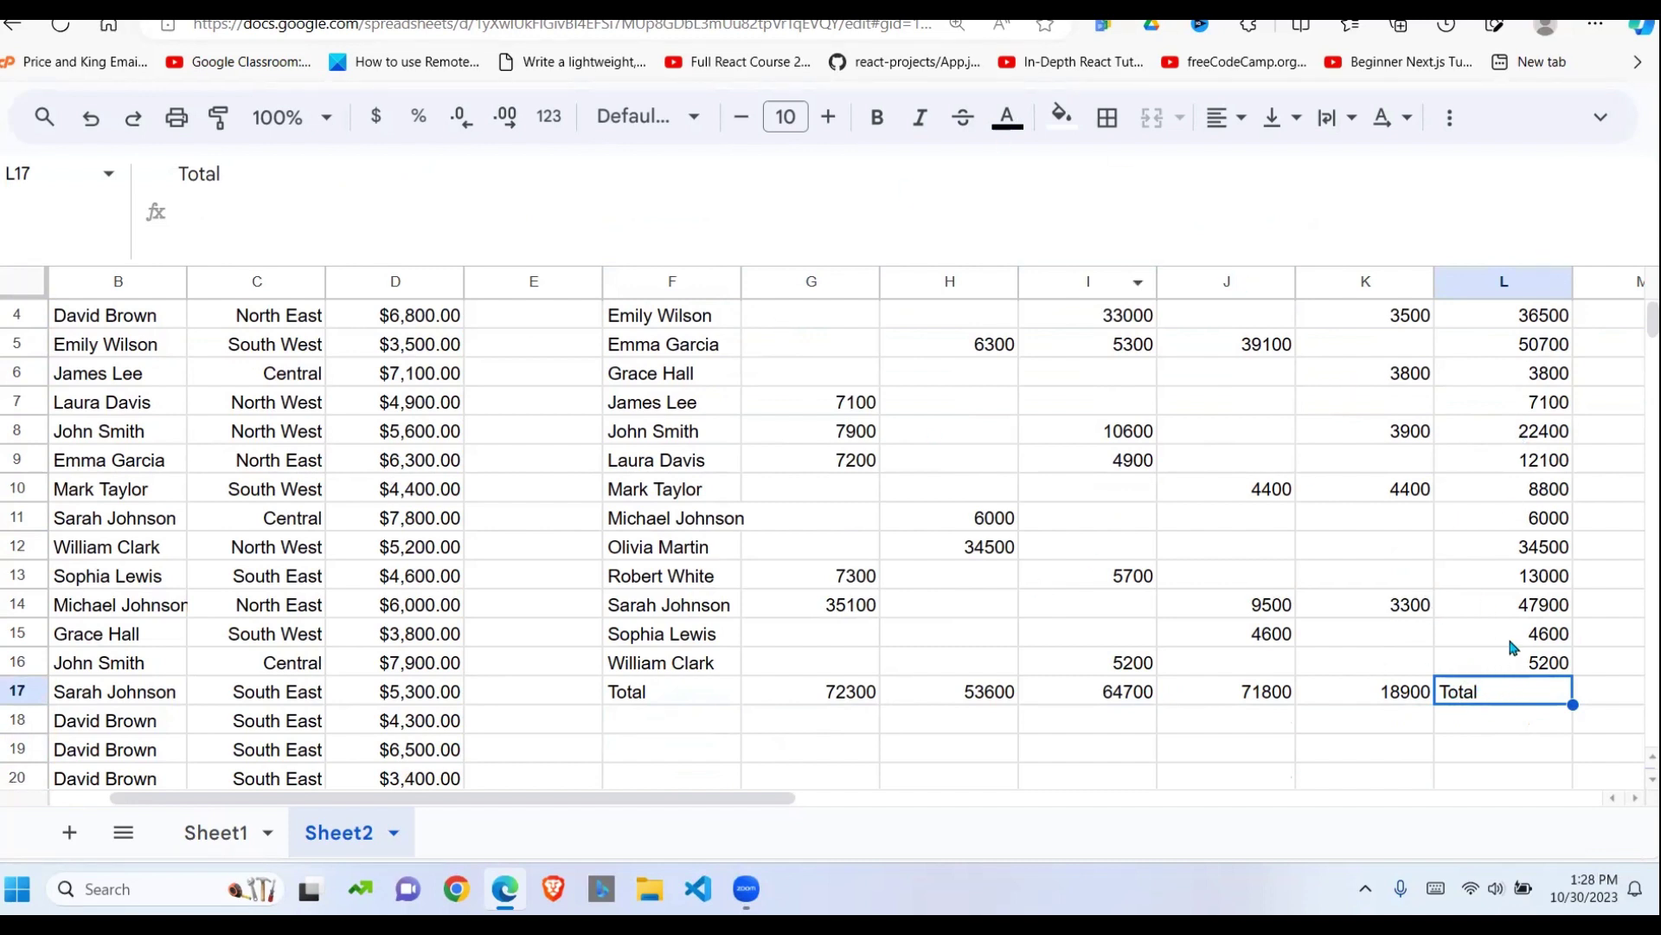
left_click(715, 778)
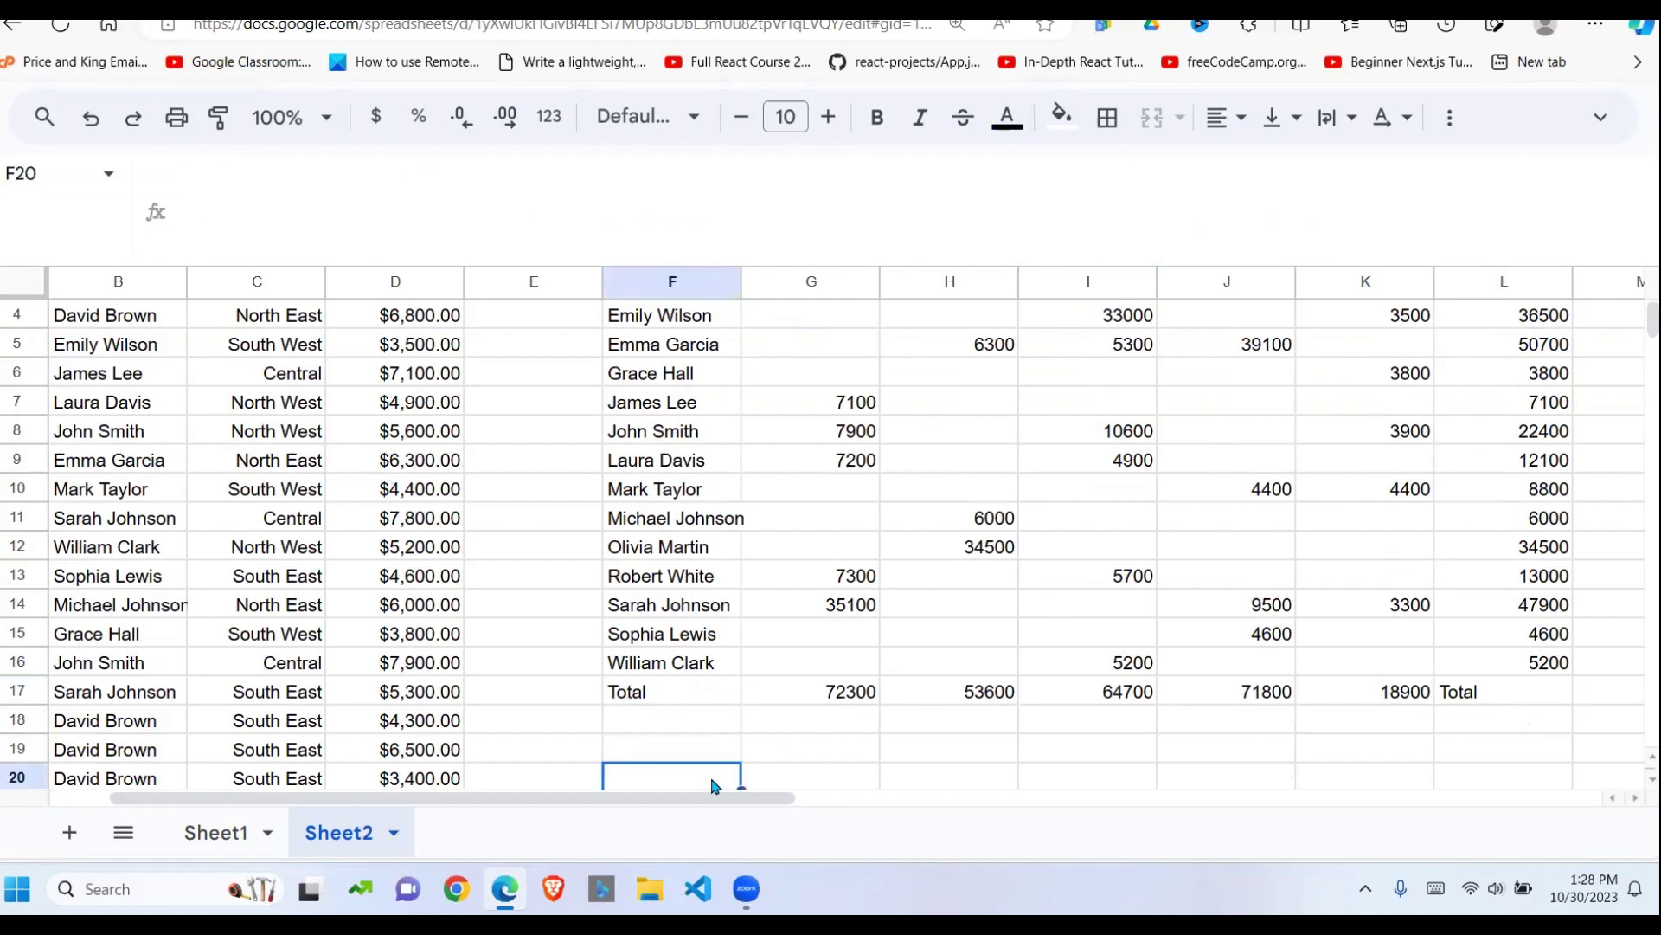
Enter =QUERY(A1:D,"SELECT SUM(D) WHERE D IS NOT NULL",1) in F20
type("=query")
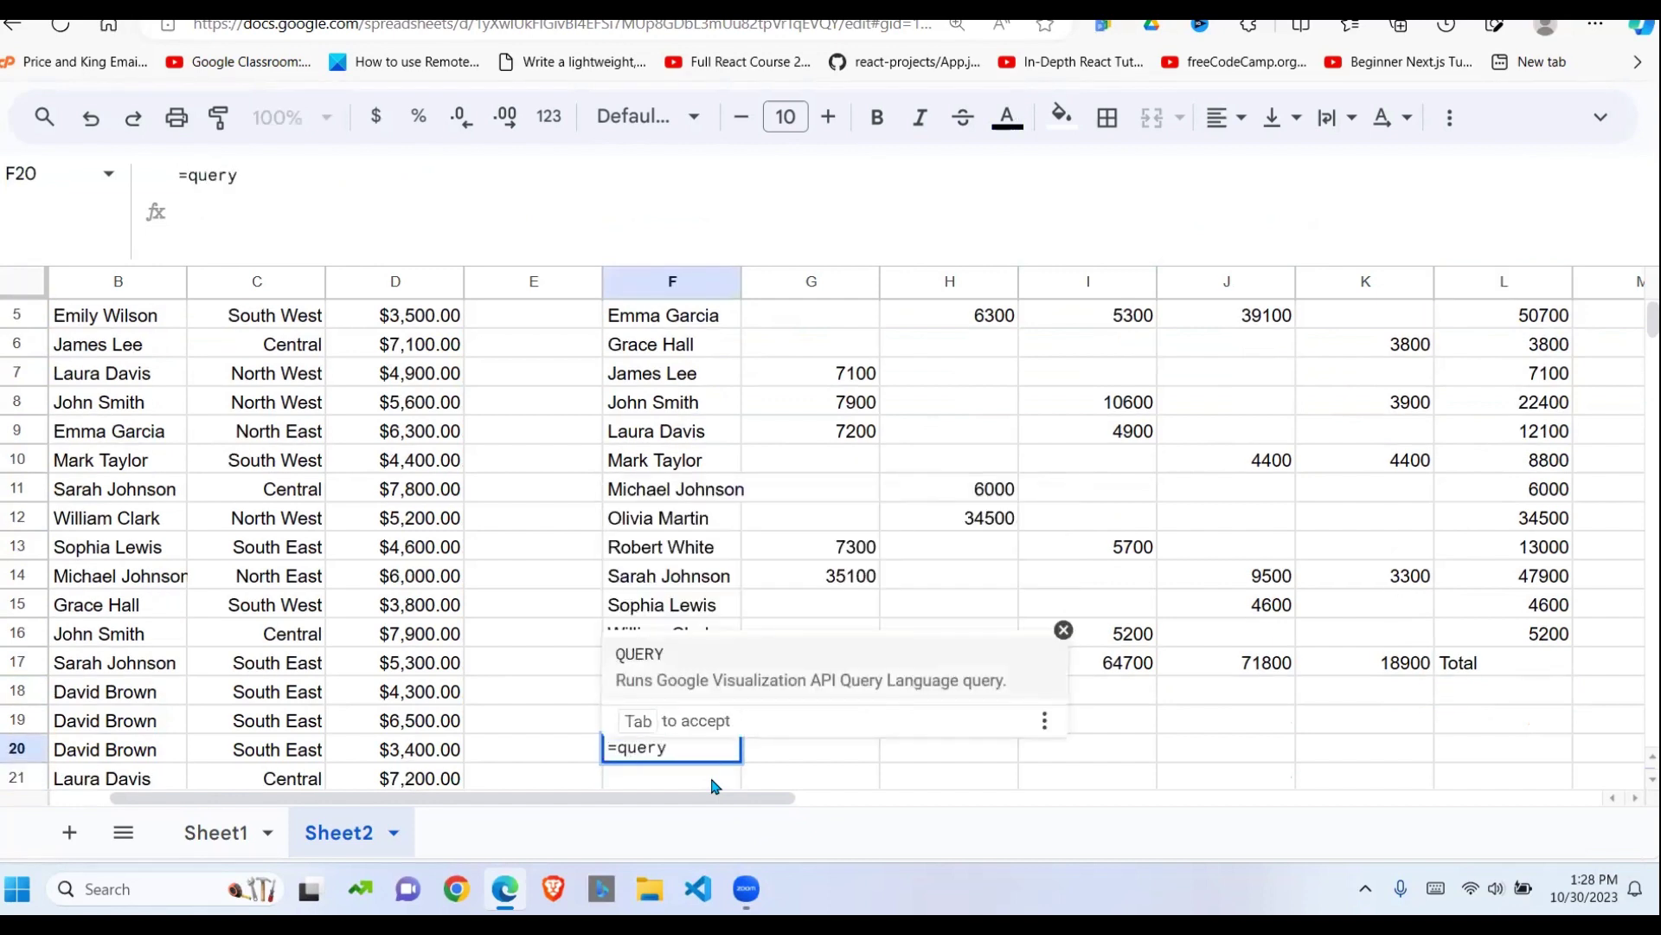
key("BackSpace")
key("BackSpace")
key("BackSpace")
key("BackSpace")
key("BackSpace")
type("Q")
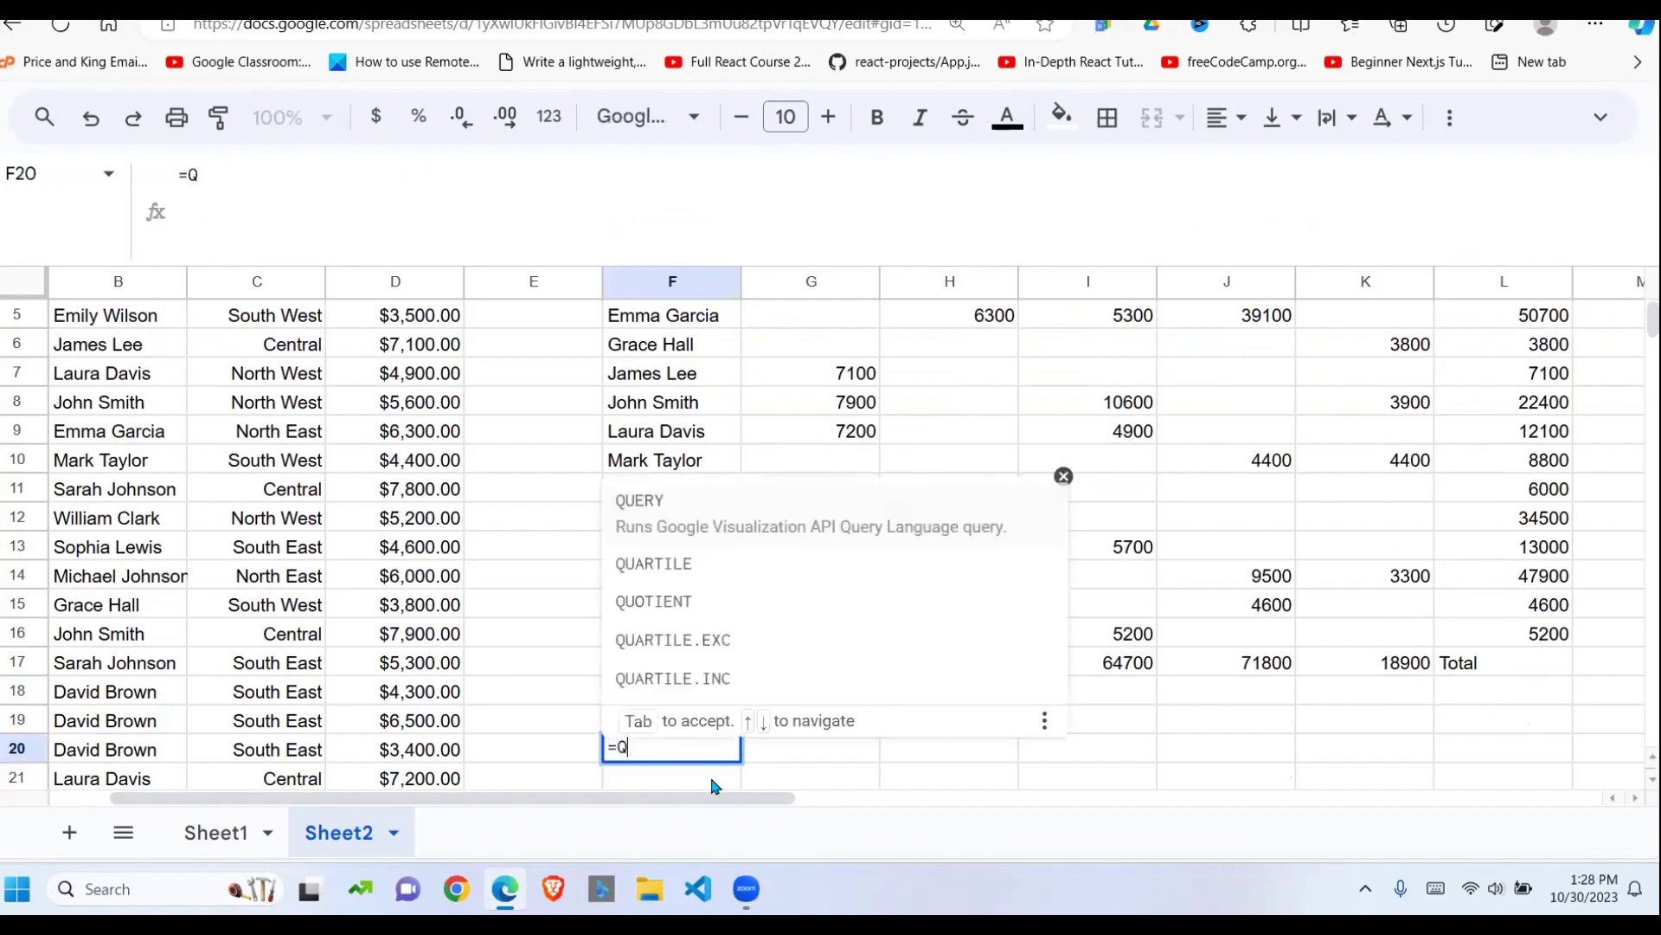
type("UERY(")
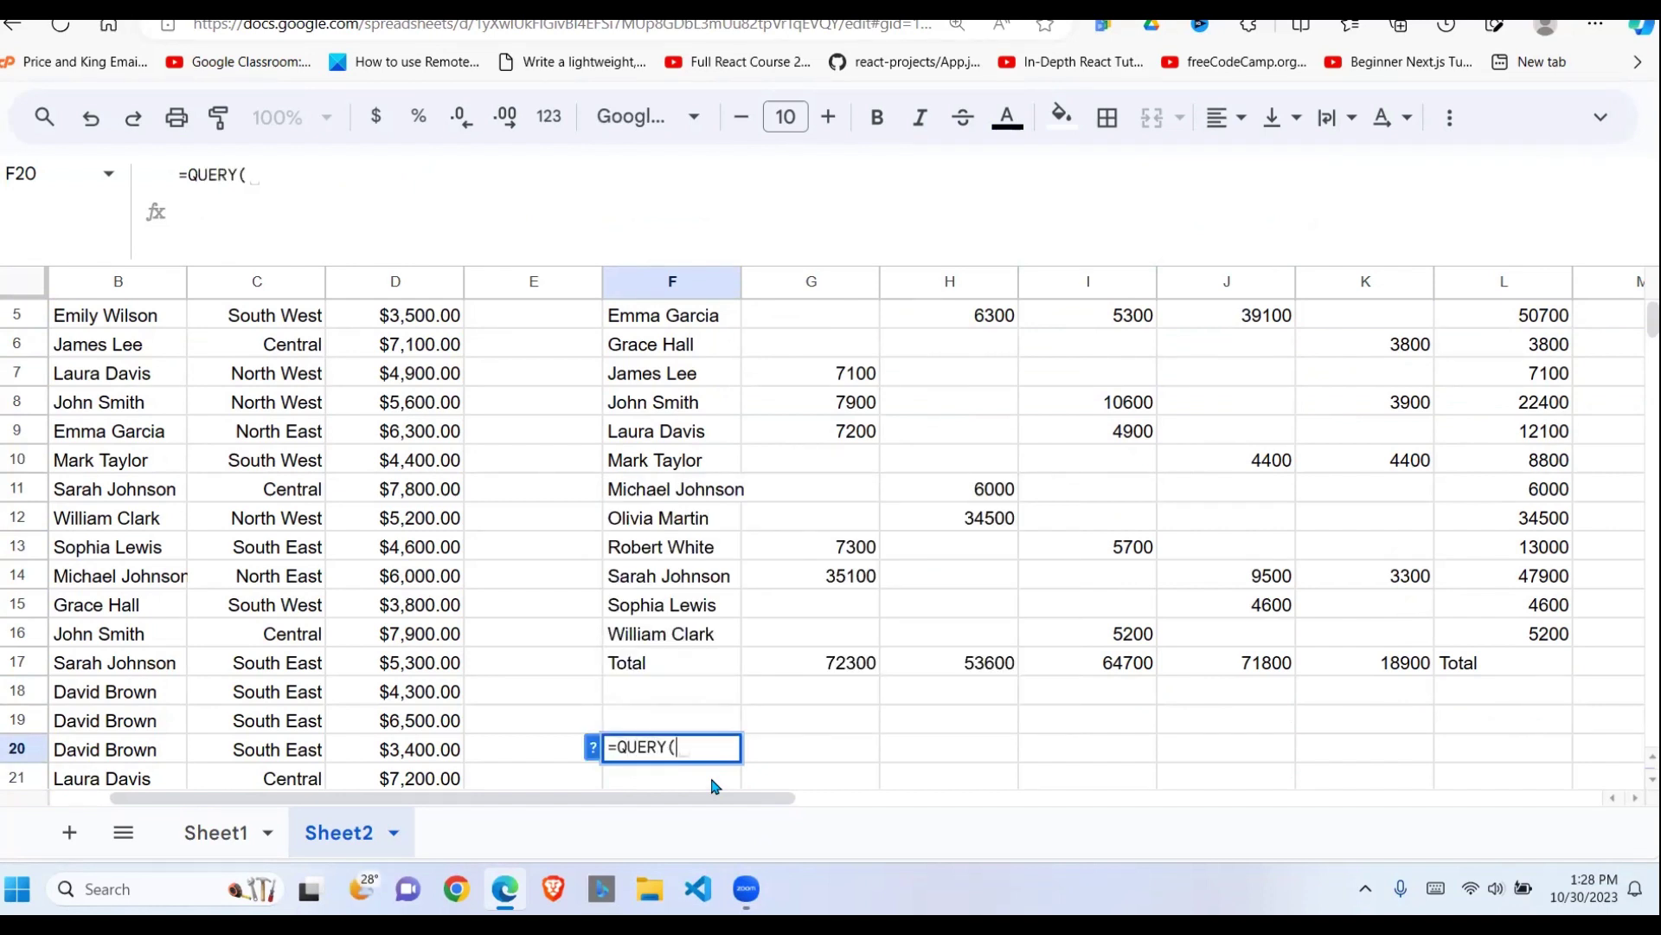
type("A1:D, ")
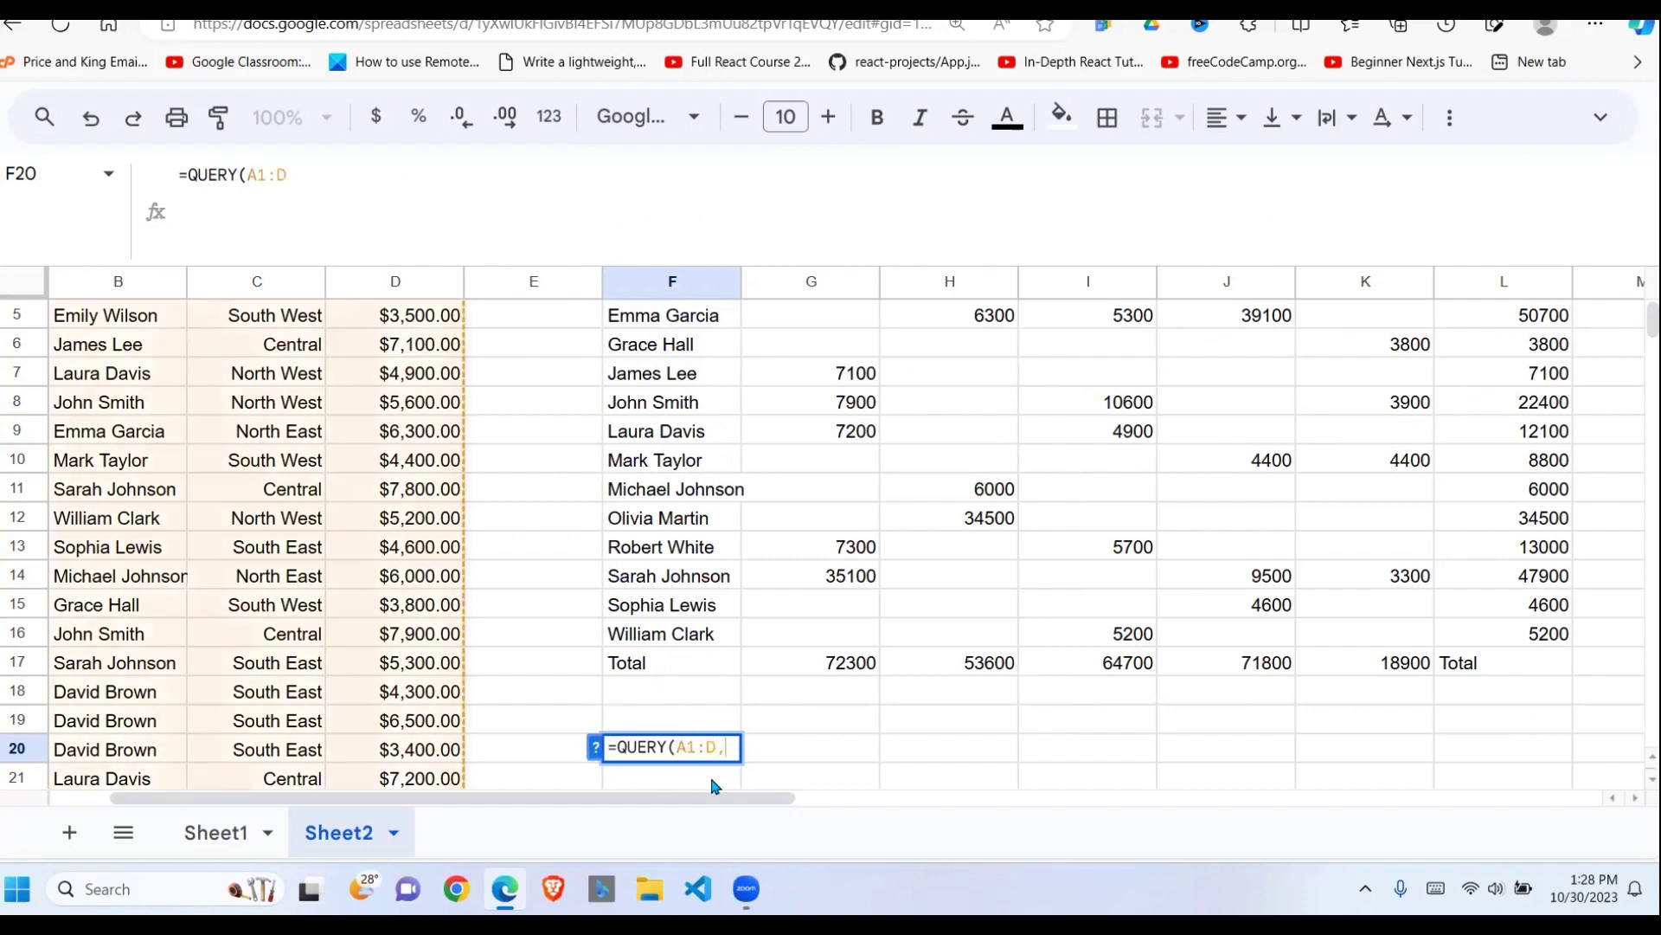
type("\"SLEEC")
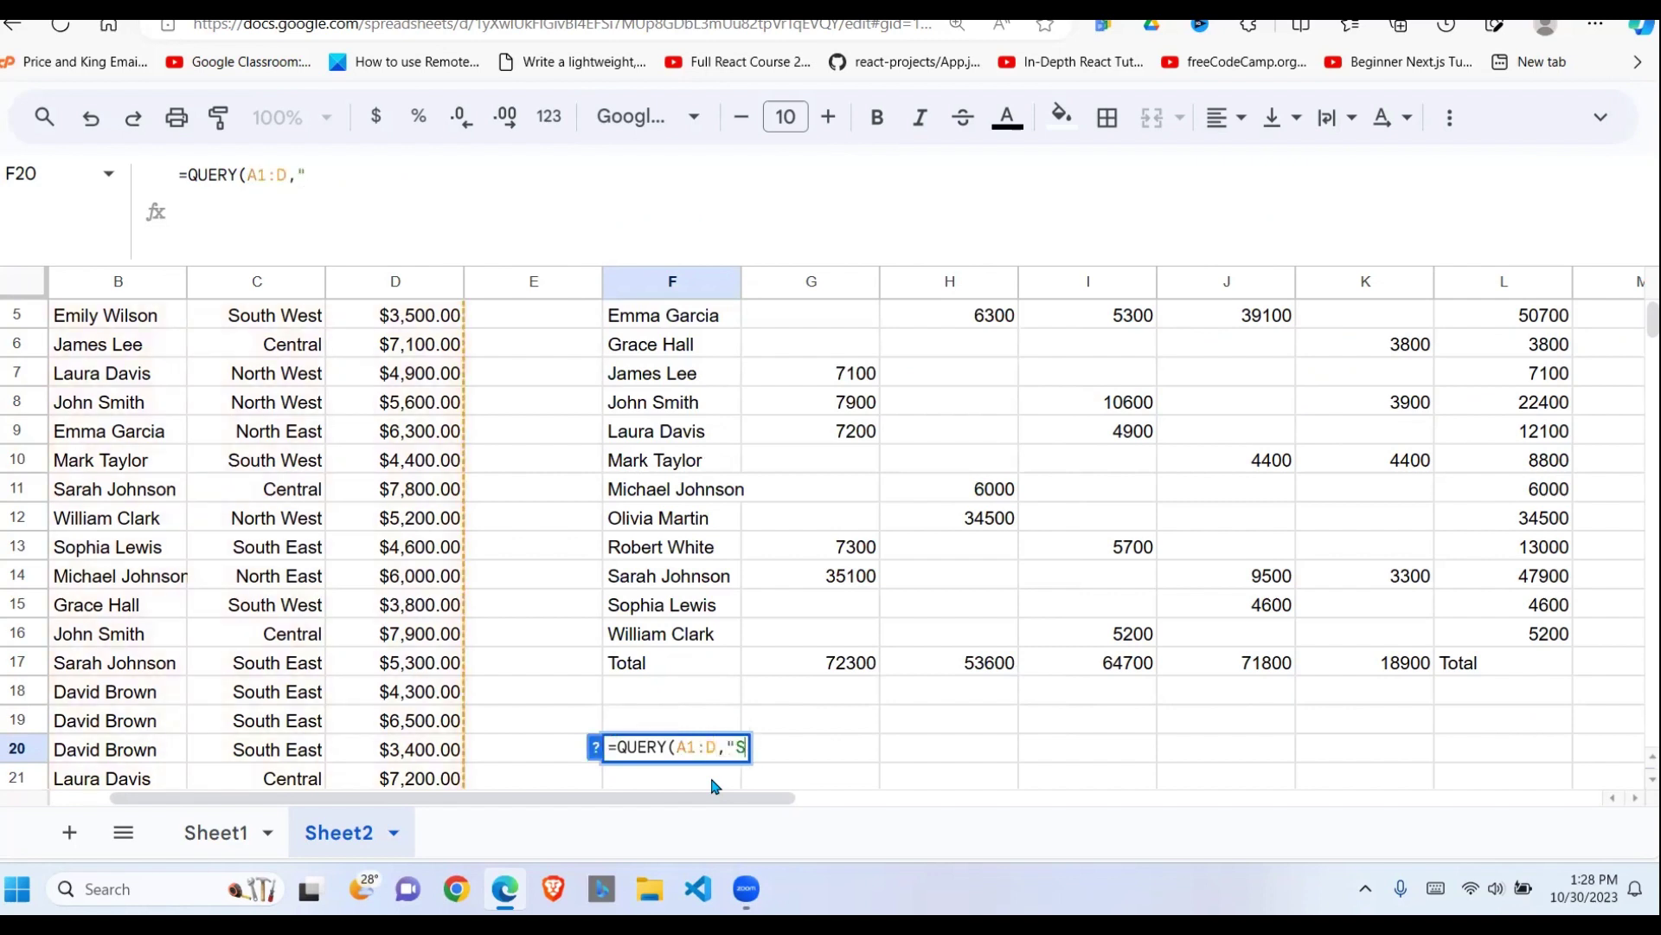
key("BackSpace")
key("BackSpace")
key("BackSpace")
key("BackSpace")
type("E")
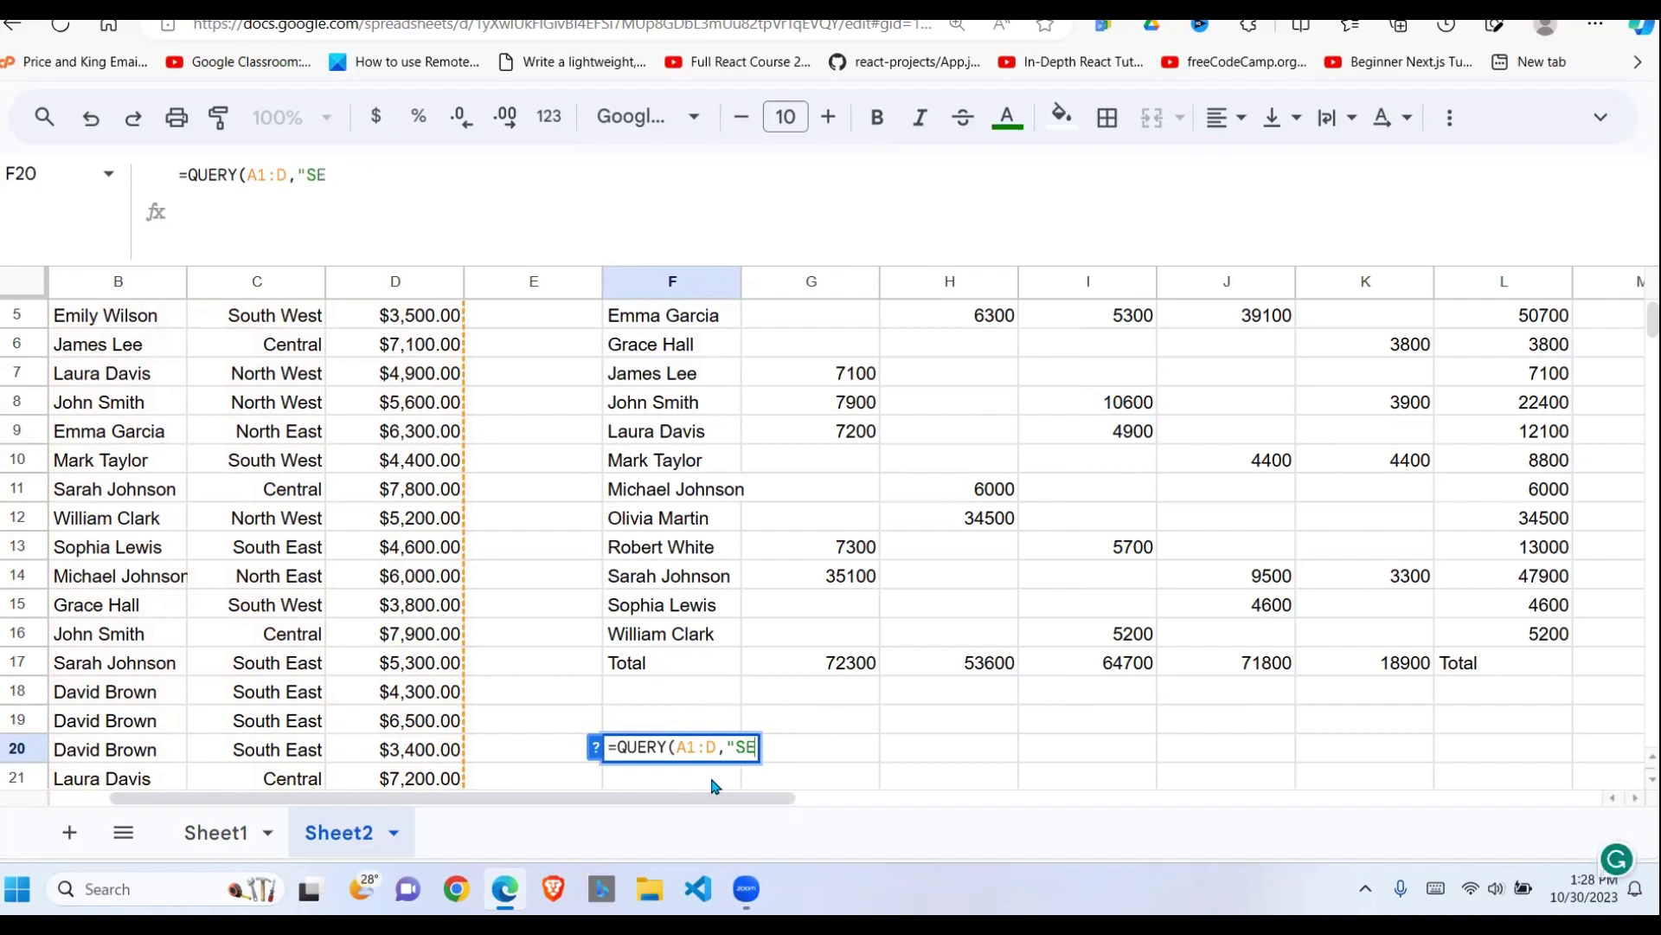
type("LECT S")
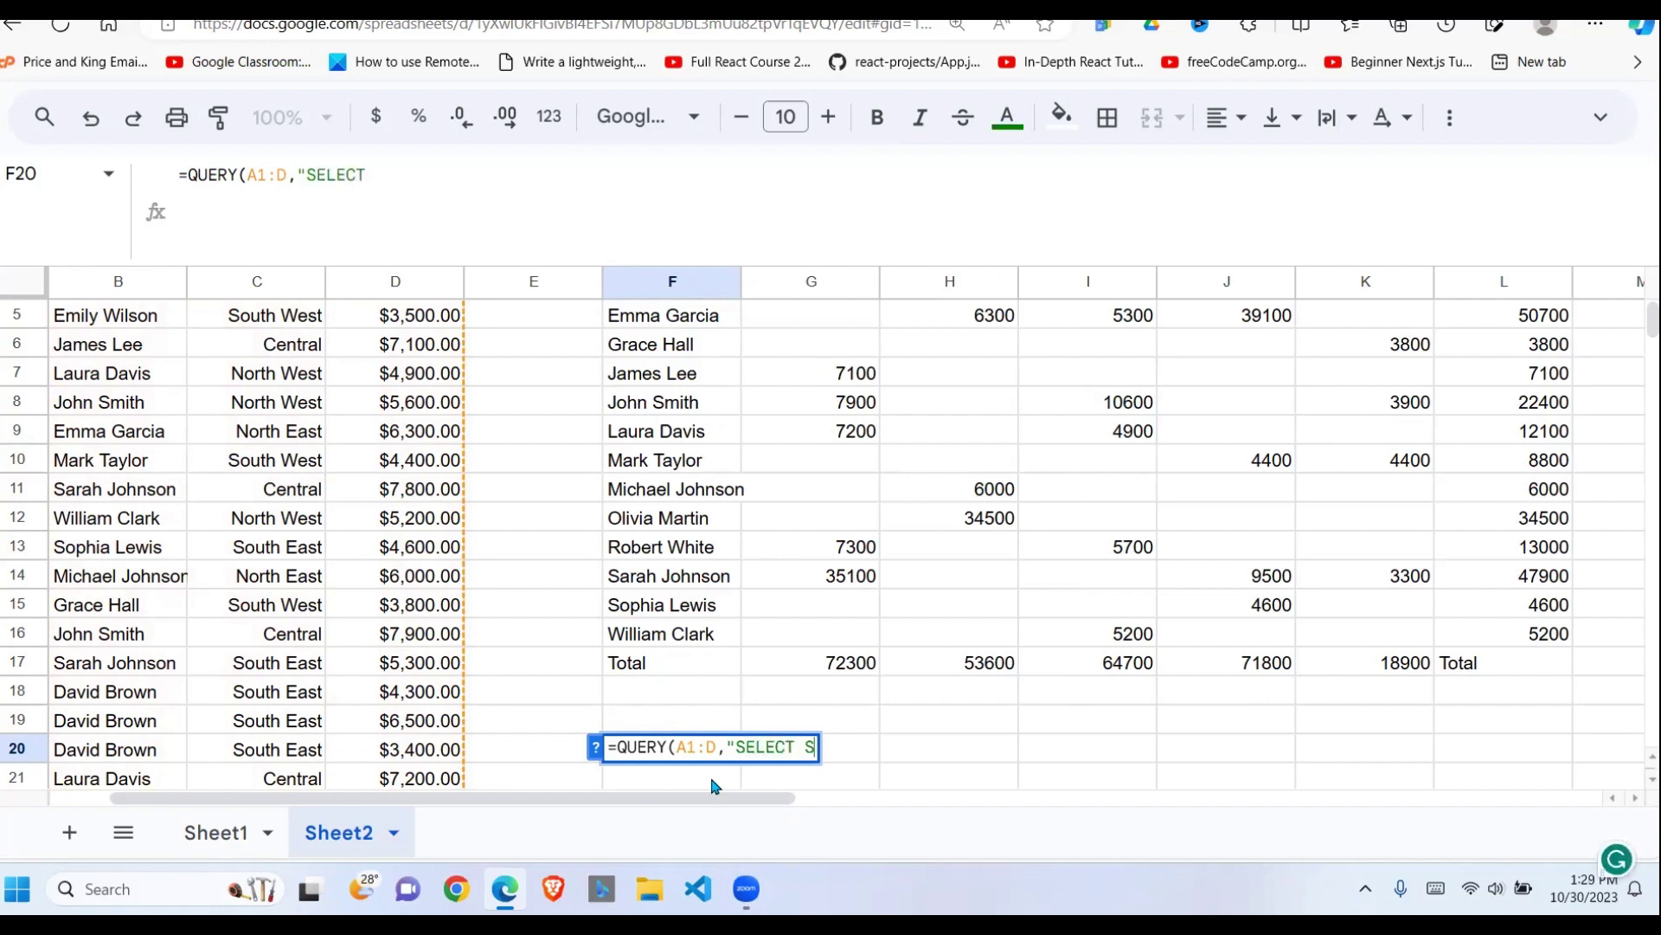
type("UM(")
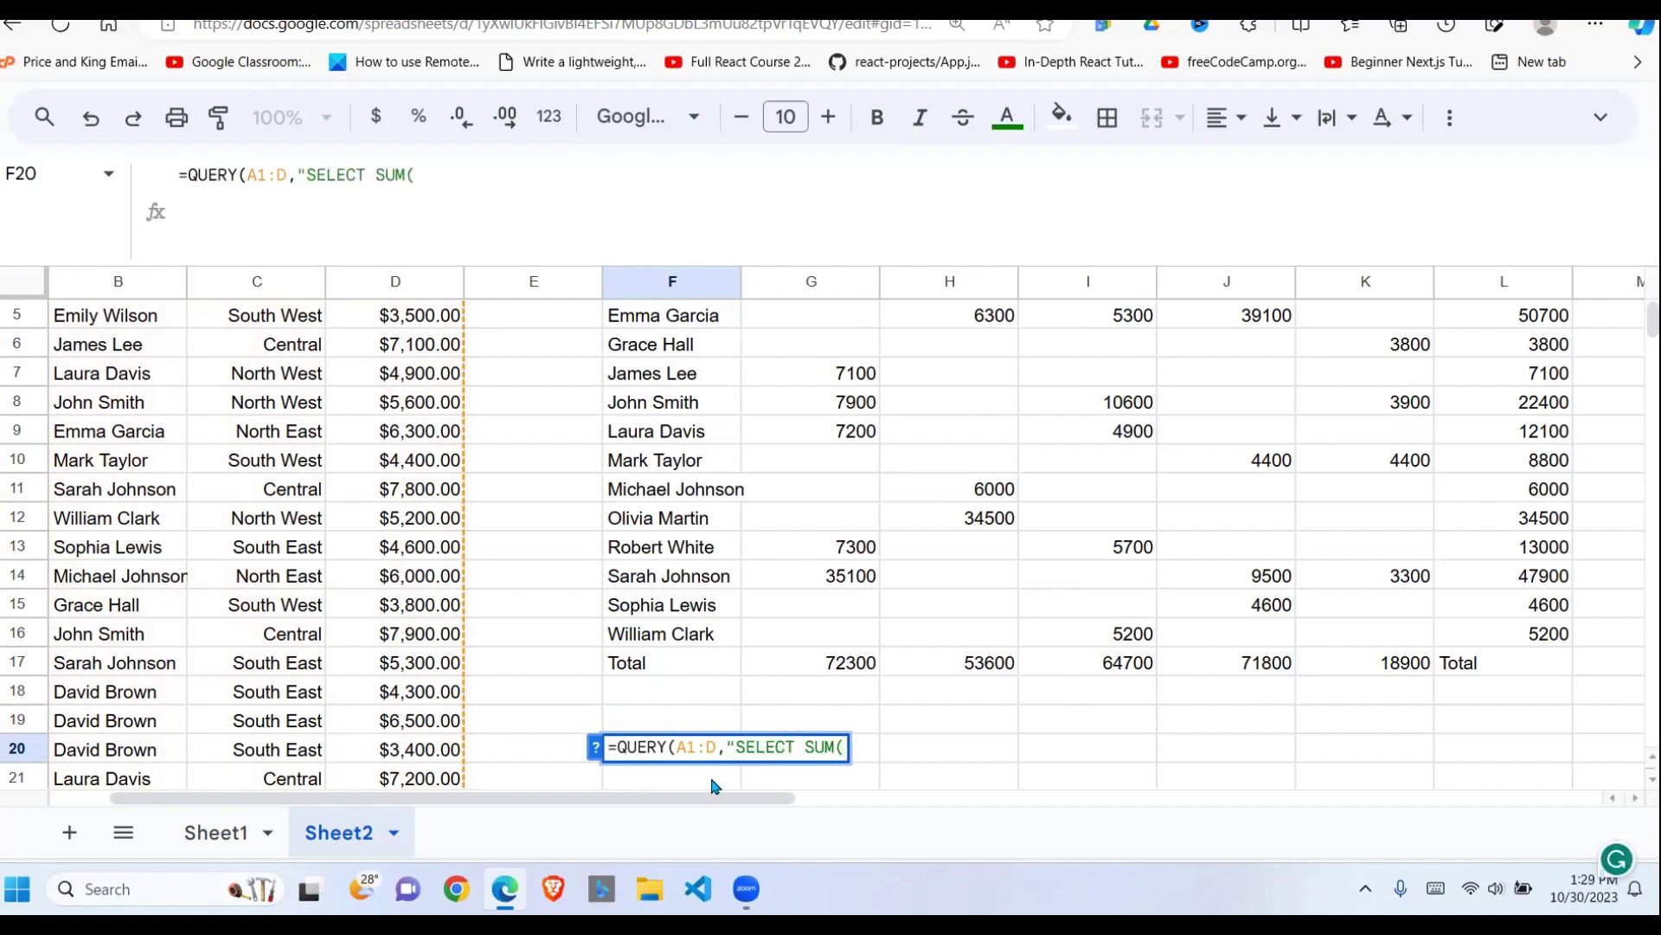
type("D) WHERE ")
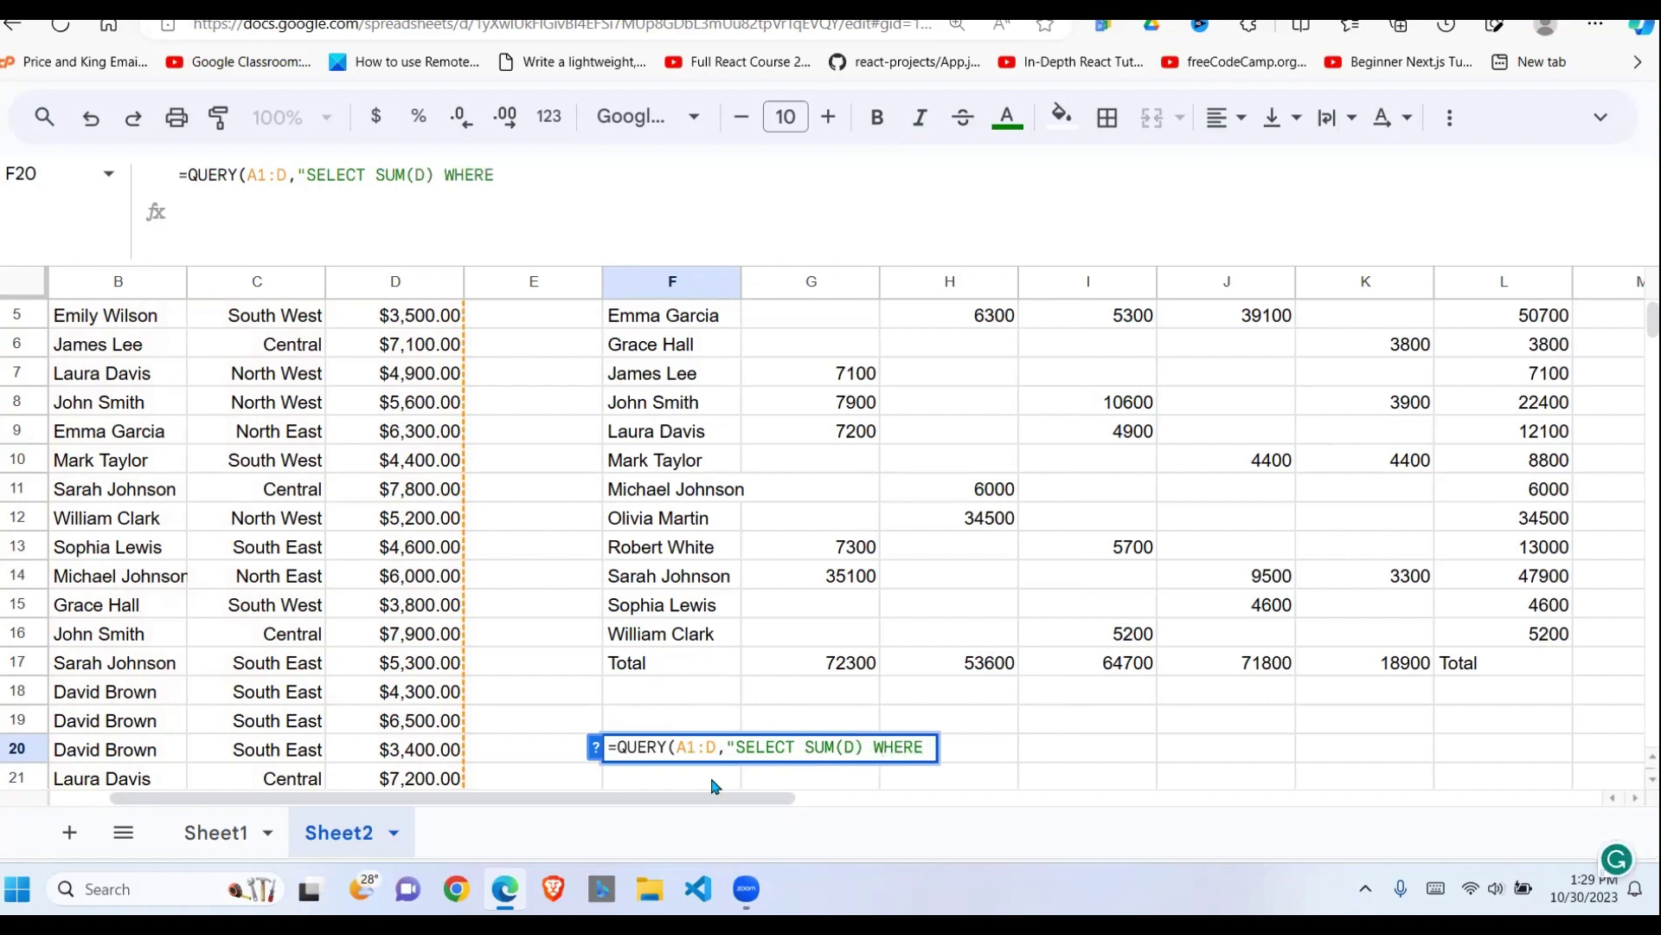
type("D IS NOT N")
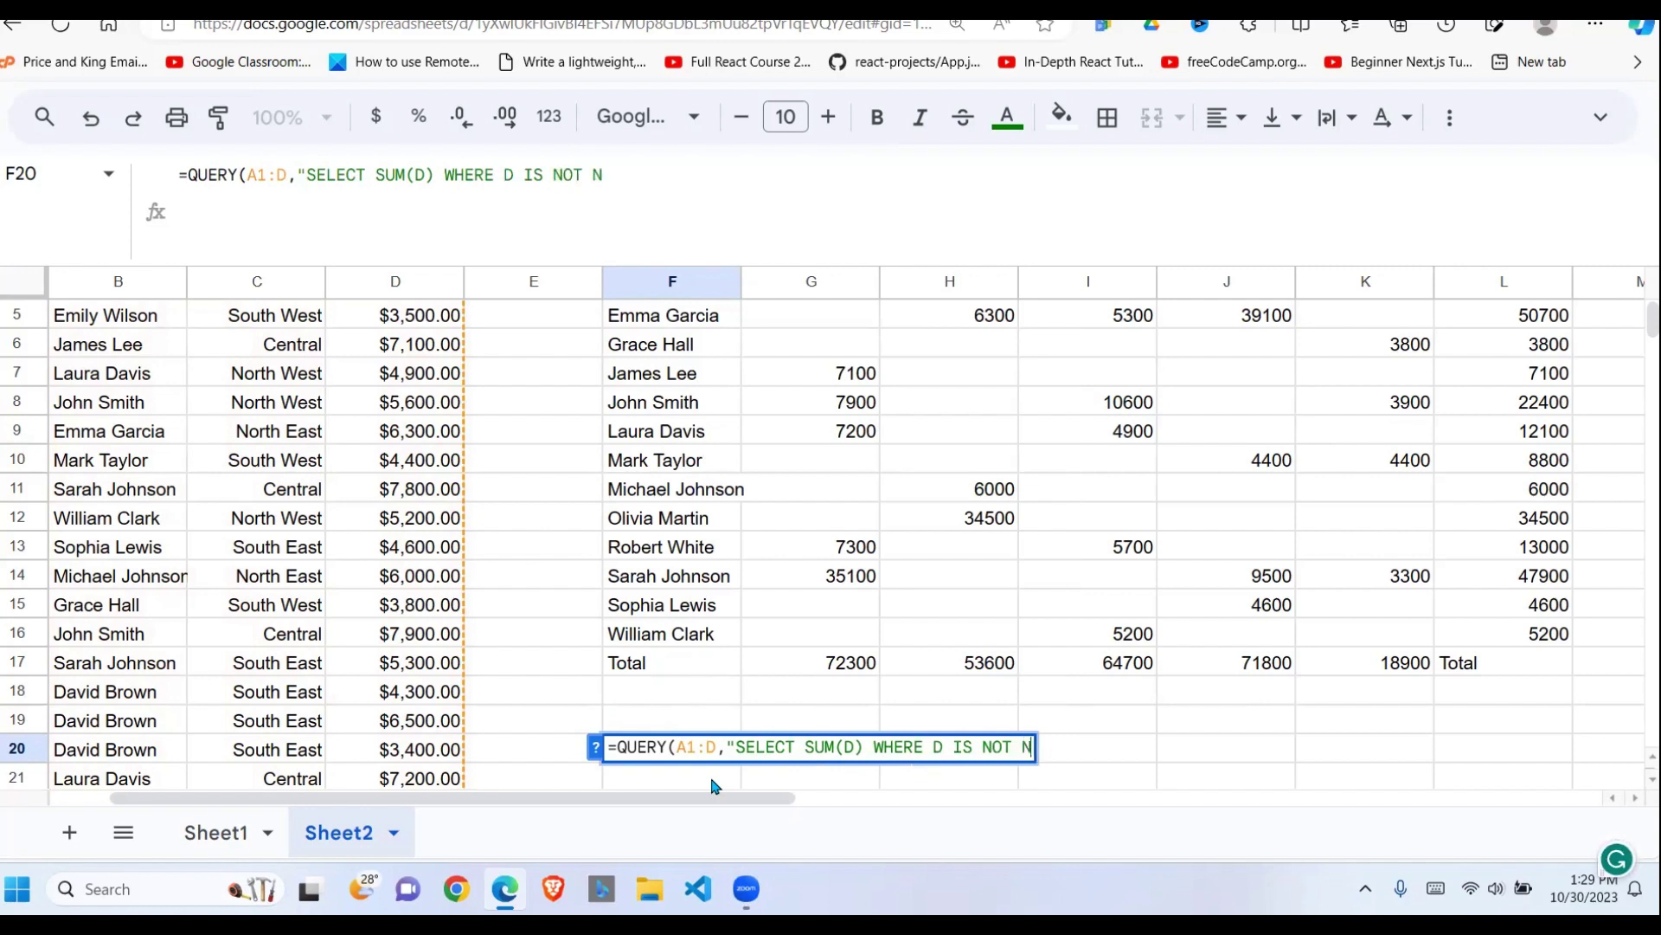
type("ULL")
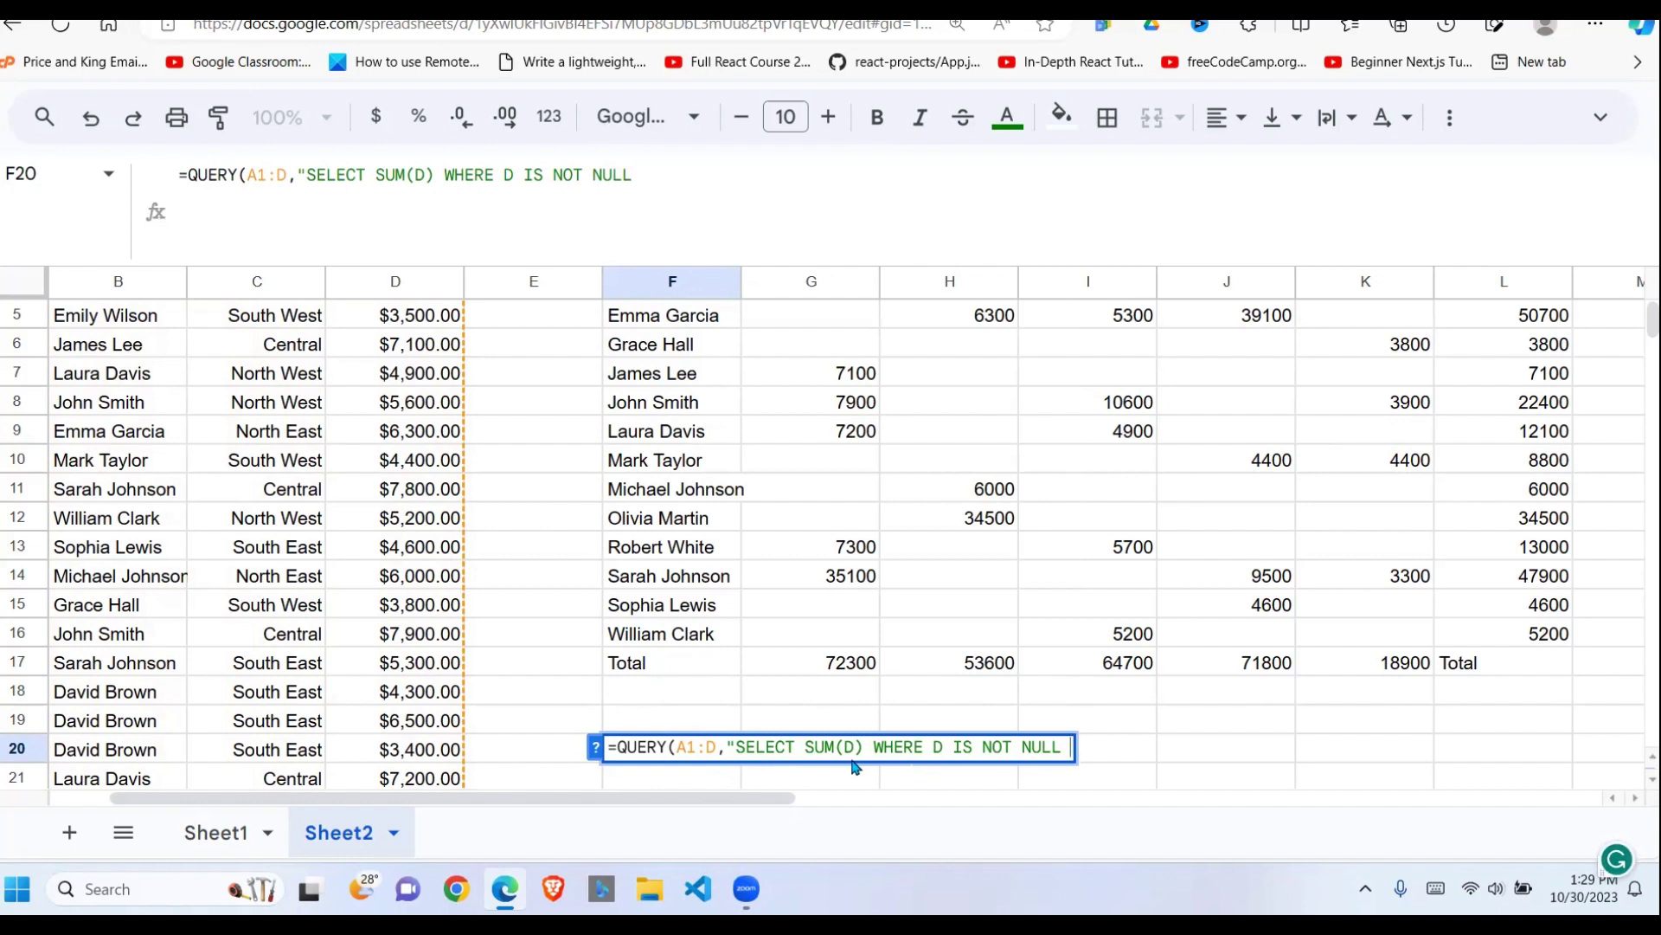
type("\",1)")
key("Return")
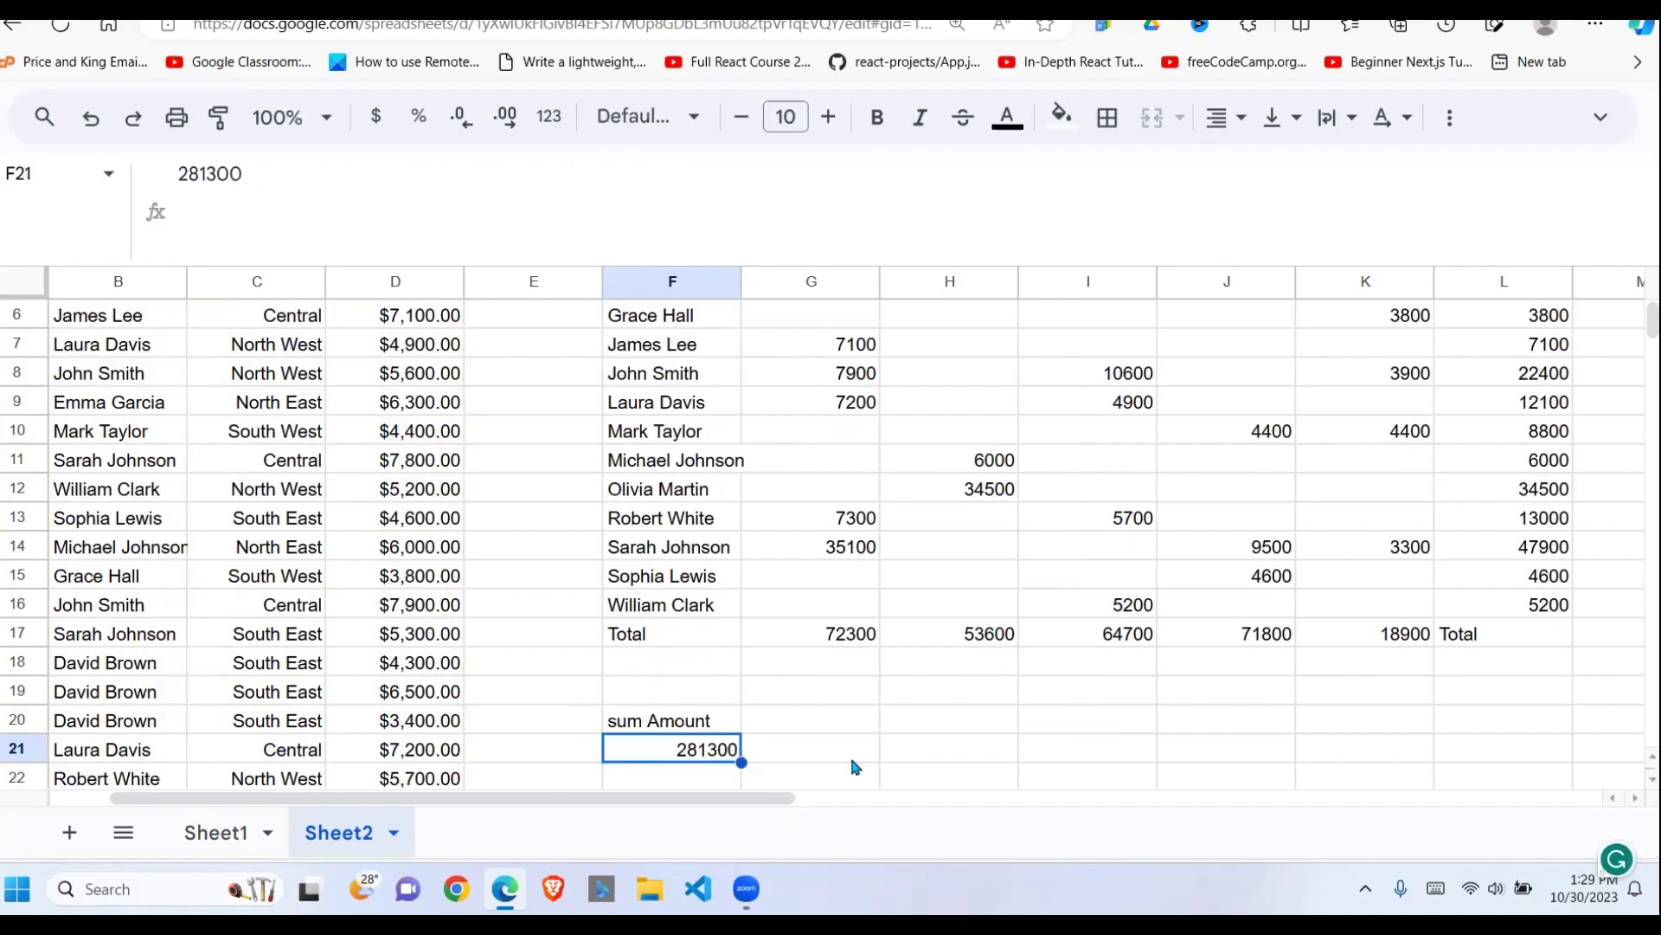
Compare F20's grand total 281300 against the Amount column and the Total label in L17
left_click(803, 741)
left_click(718, 759)
left_click(389, 283)
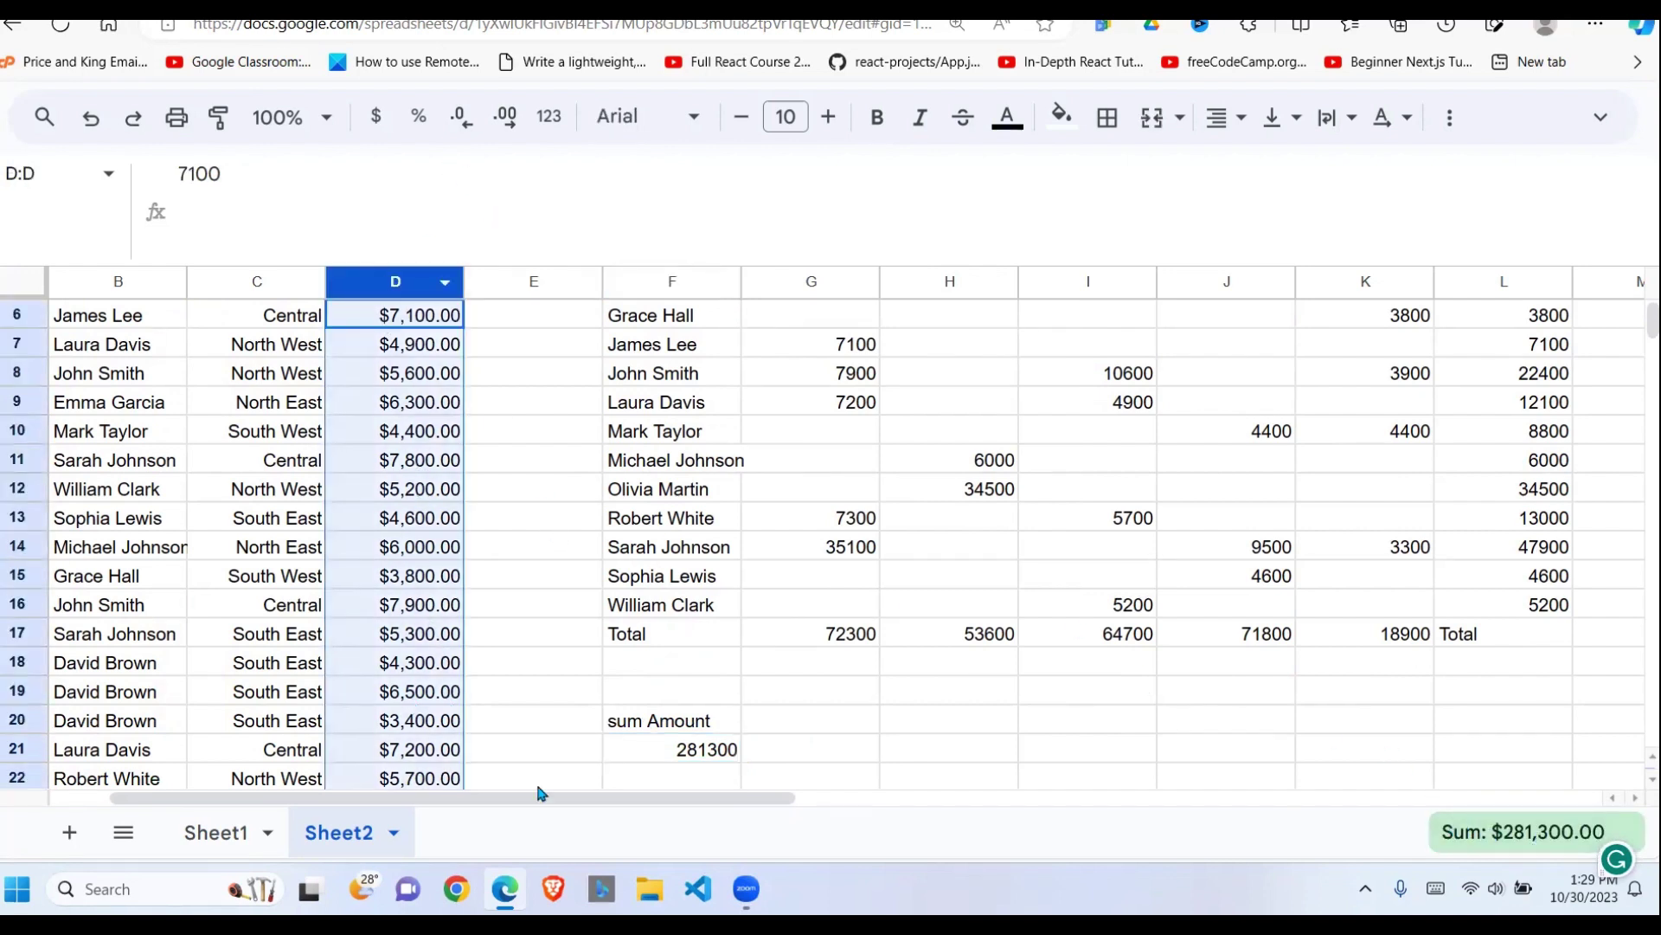
left_click(685, 758)
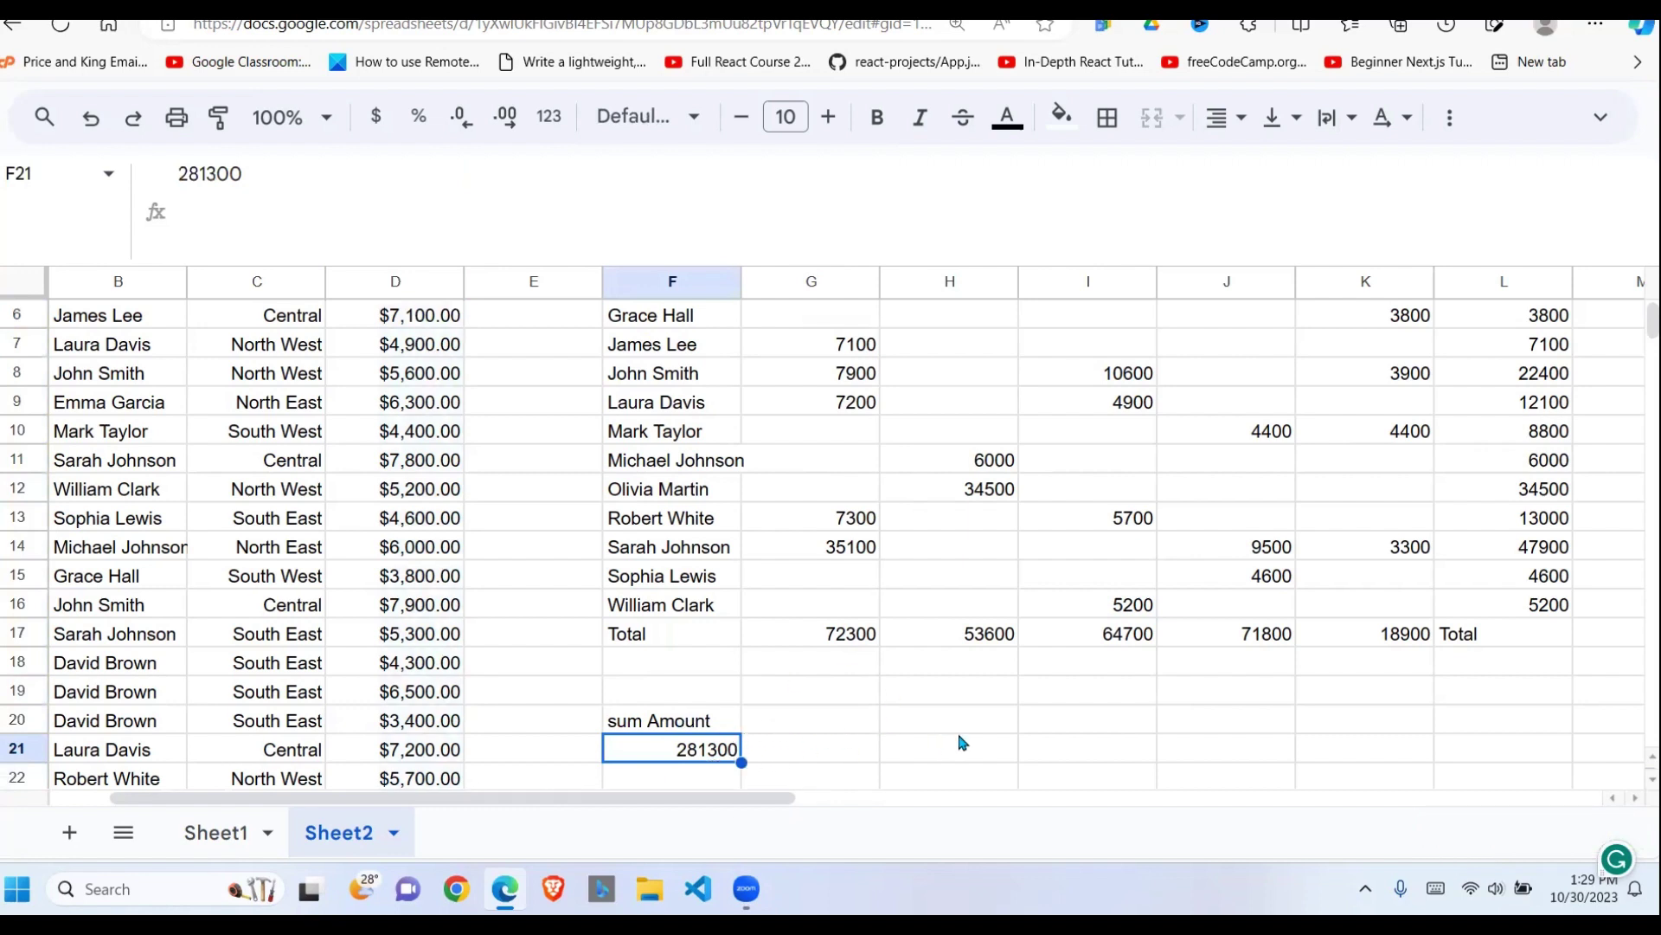
left_click(1493, 628)
left_click(679, 732)
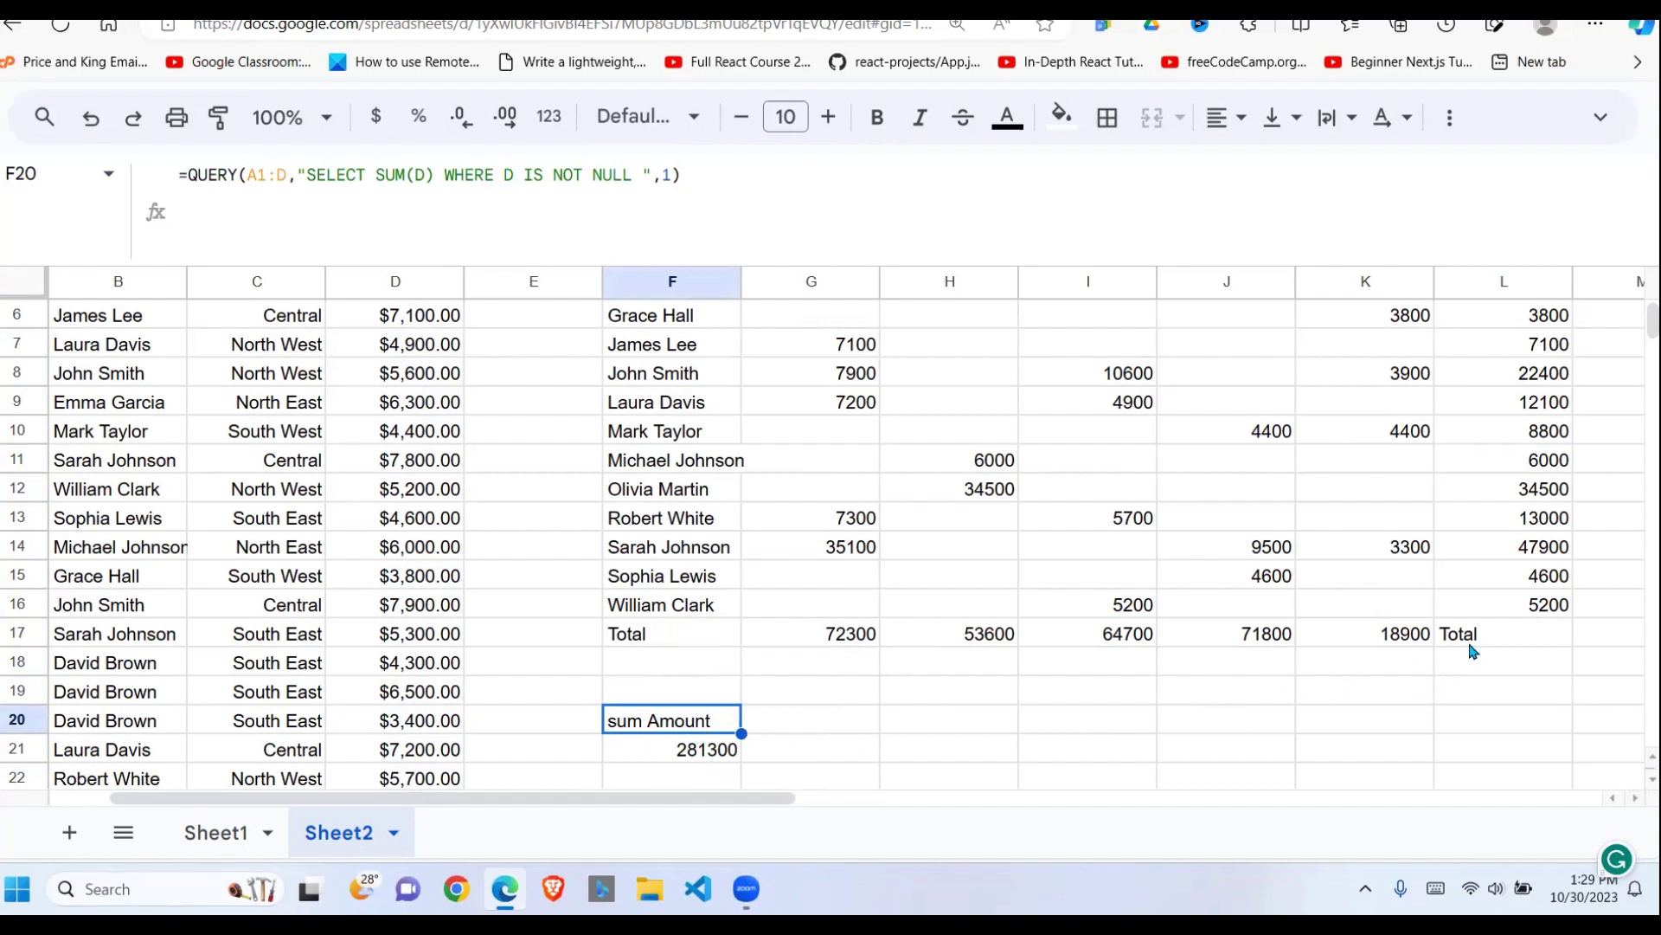
left_click(1504, 637)
left_click(708, 759)
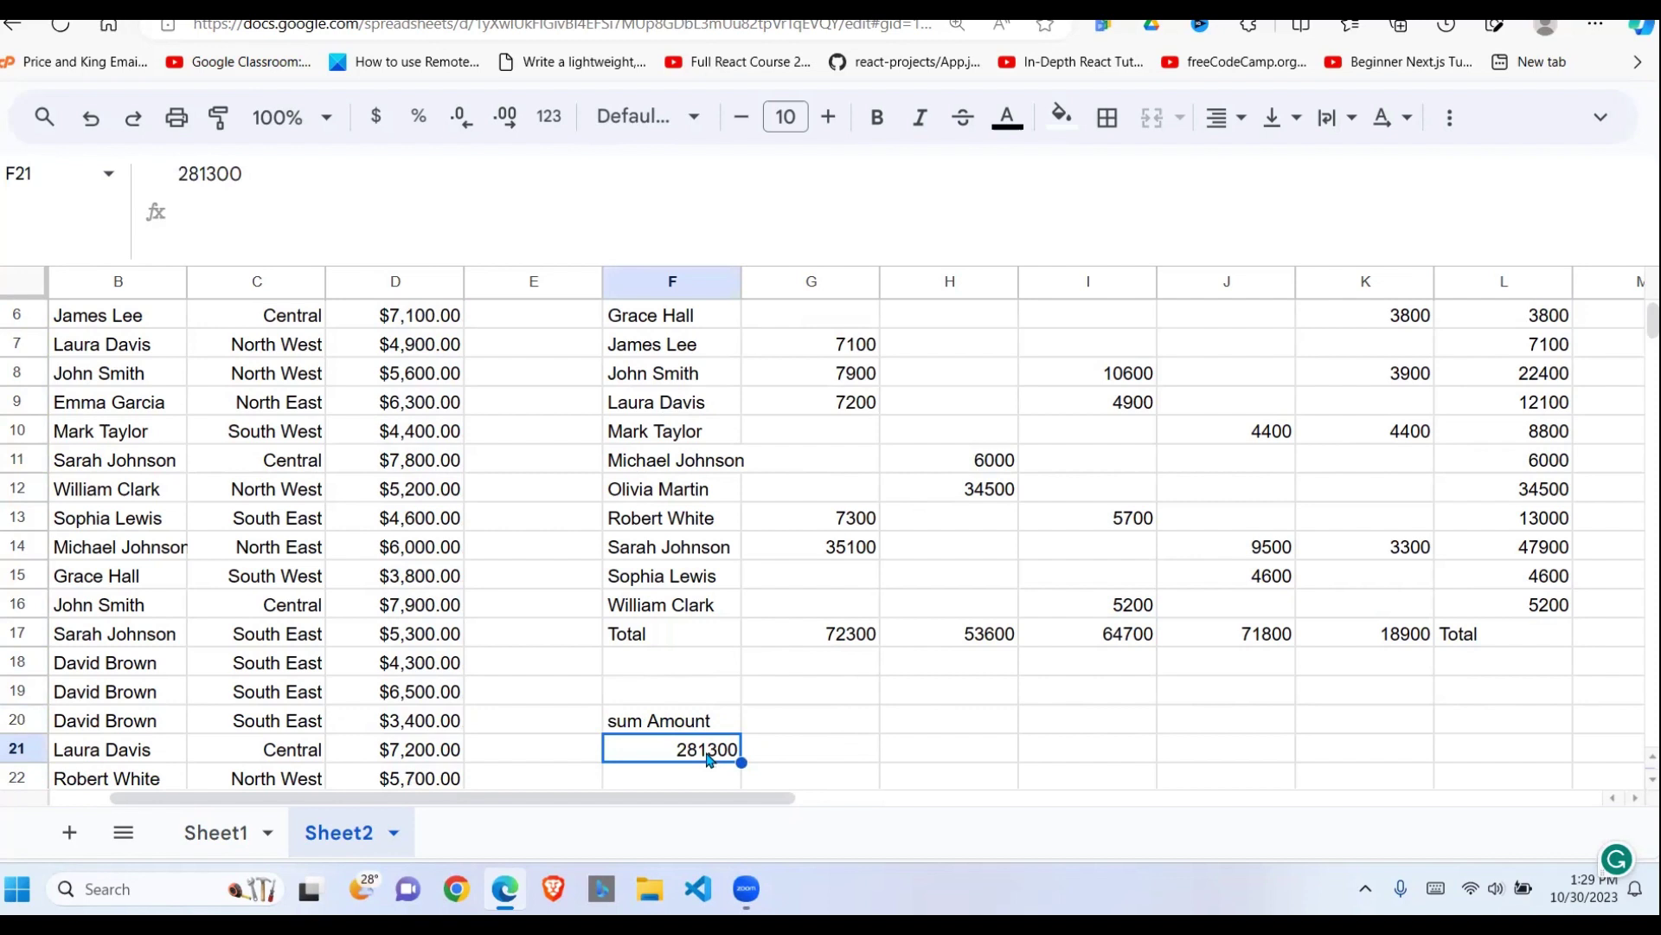
left_click(690, 725)
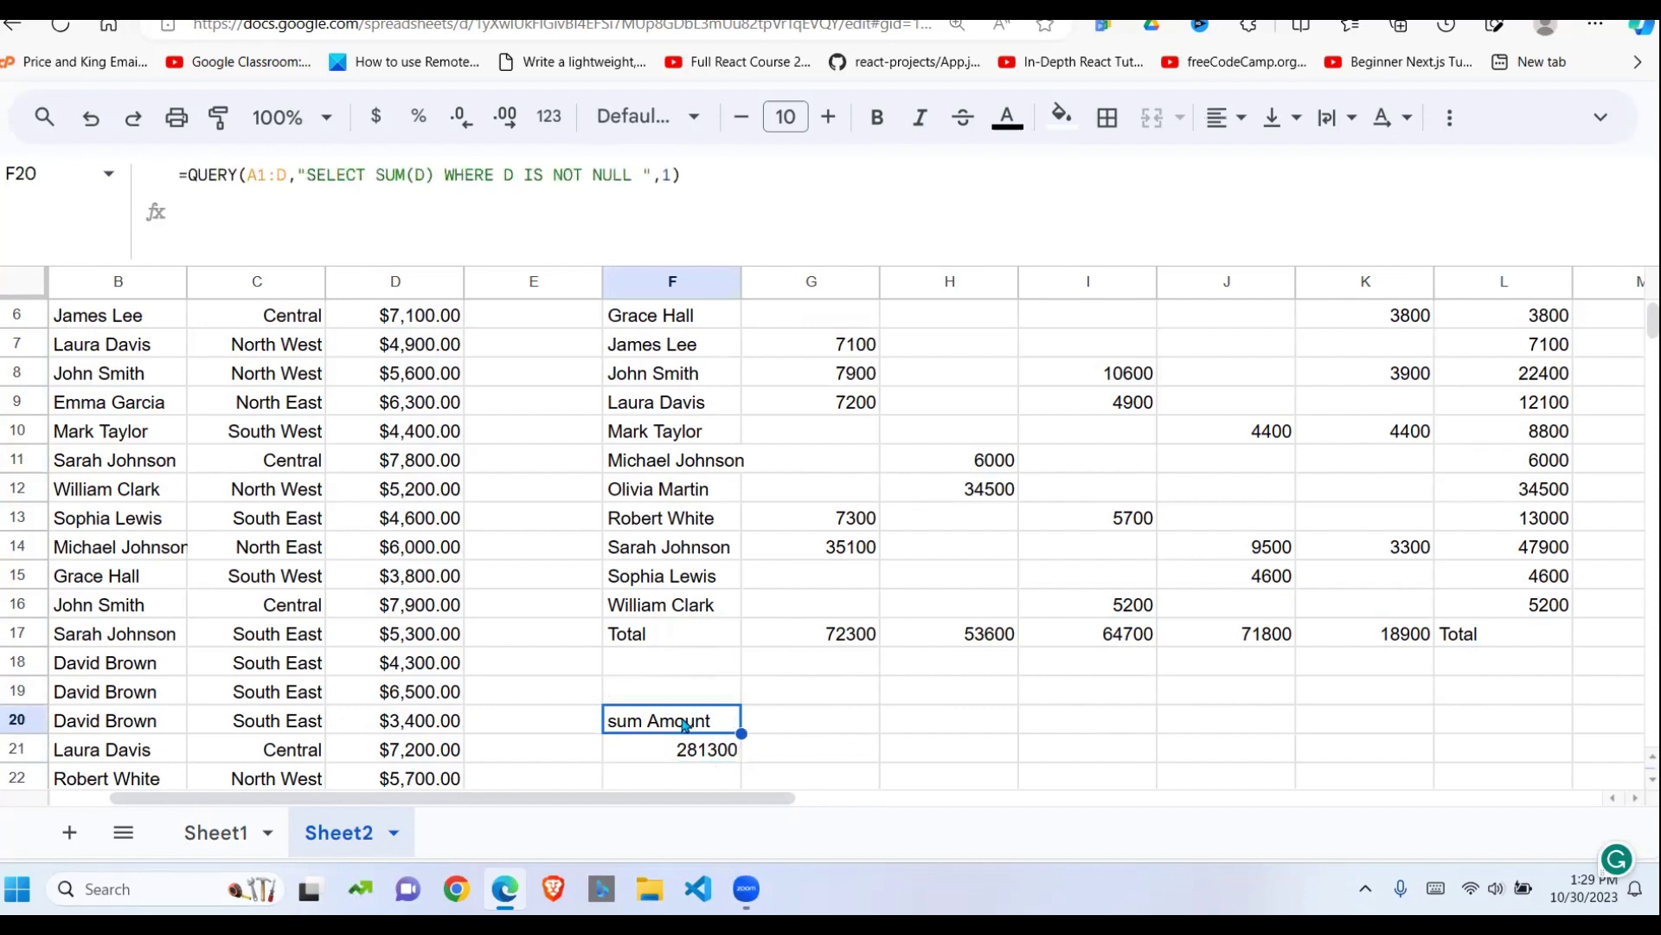
Wrap F20's QUERY in INDEX(...,2) so only 281300 is shown
left_click(192, 178)
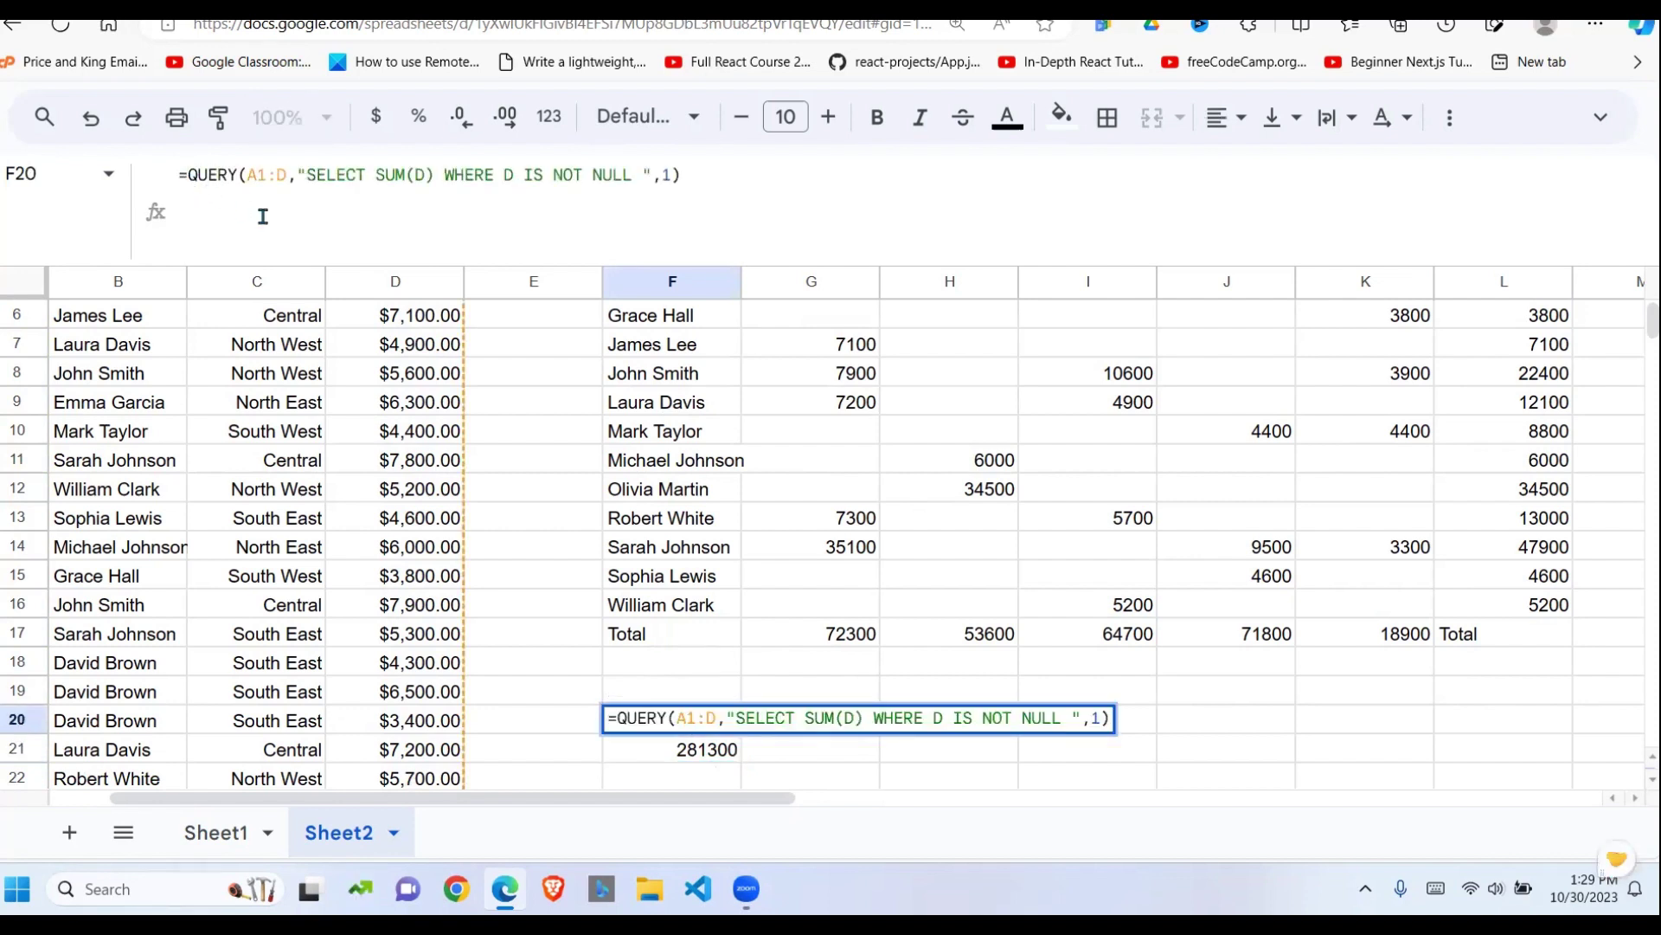
type("INE")
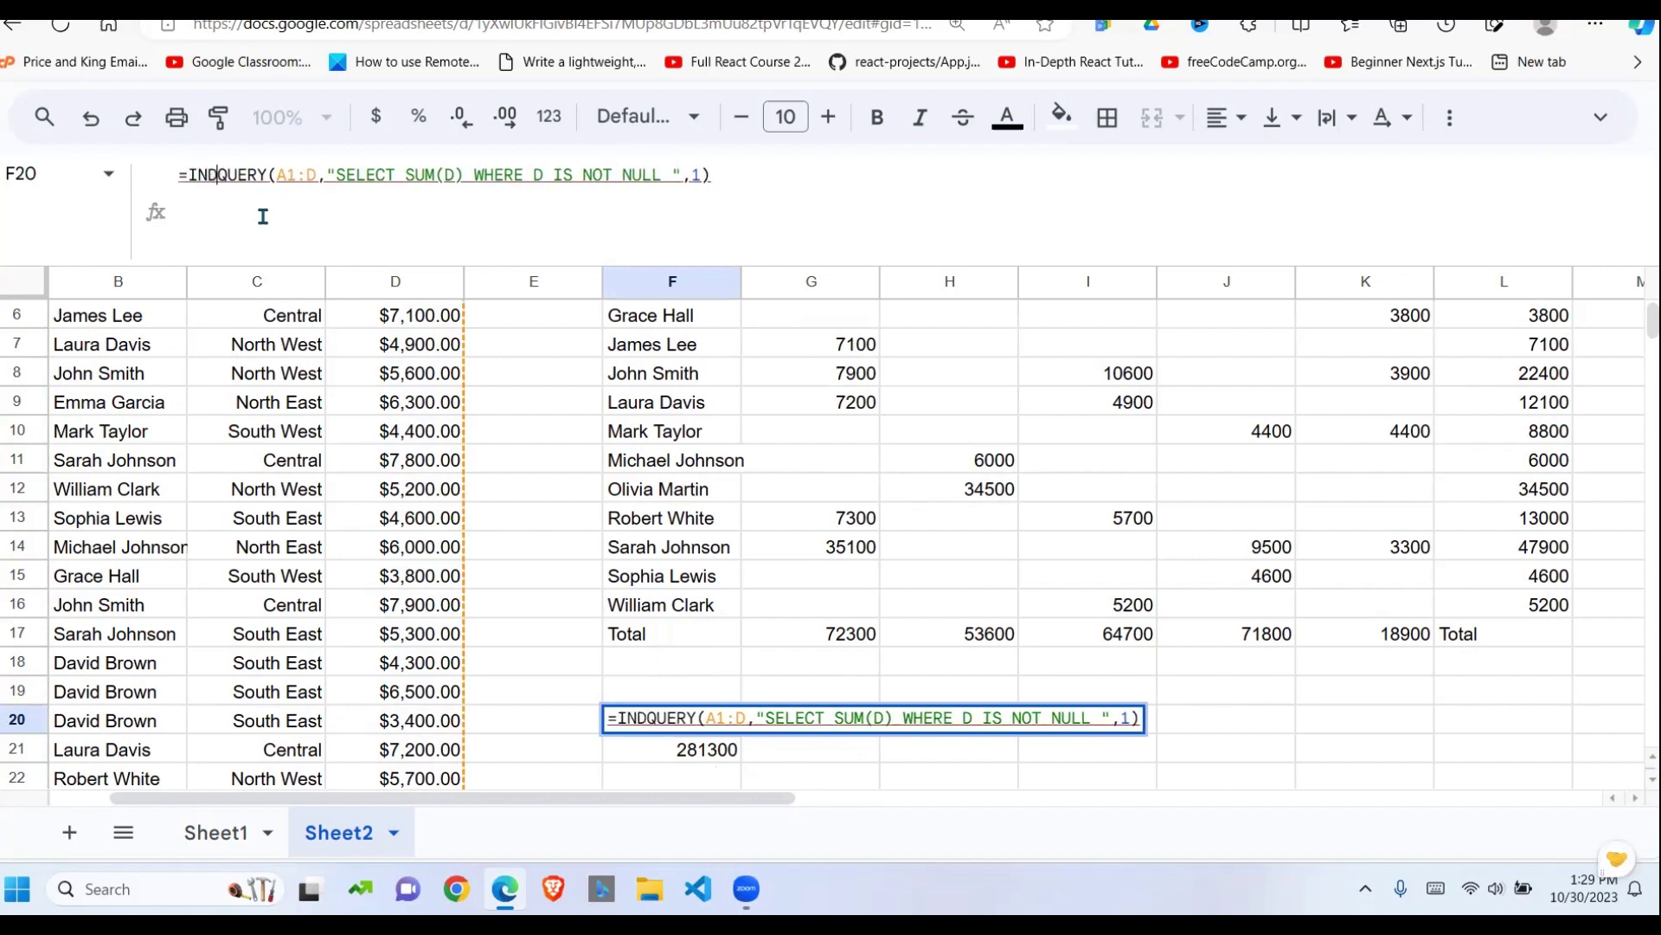
type("EX(")
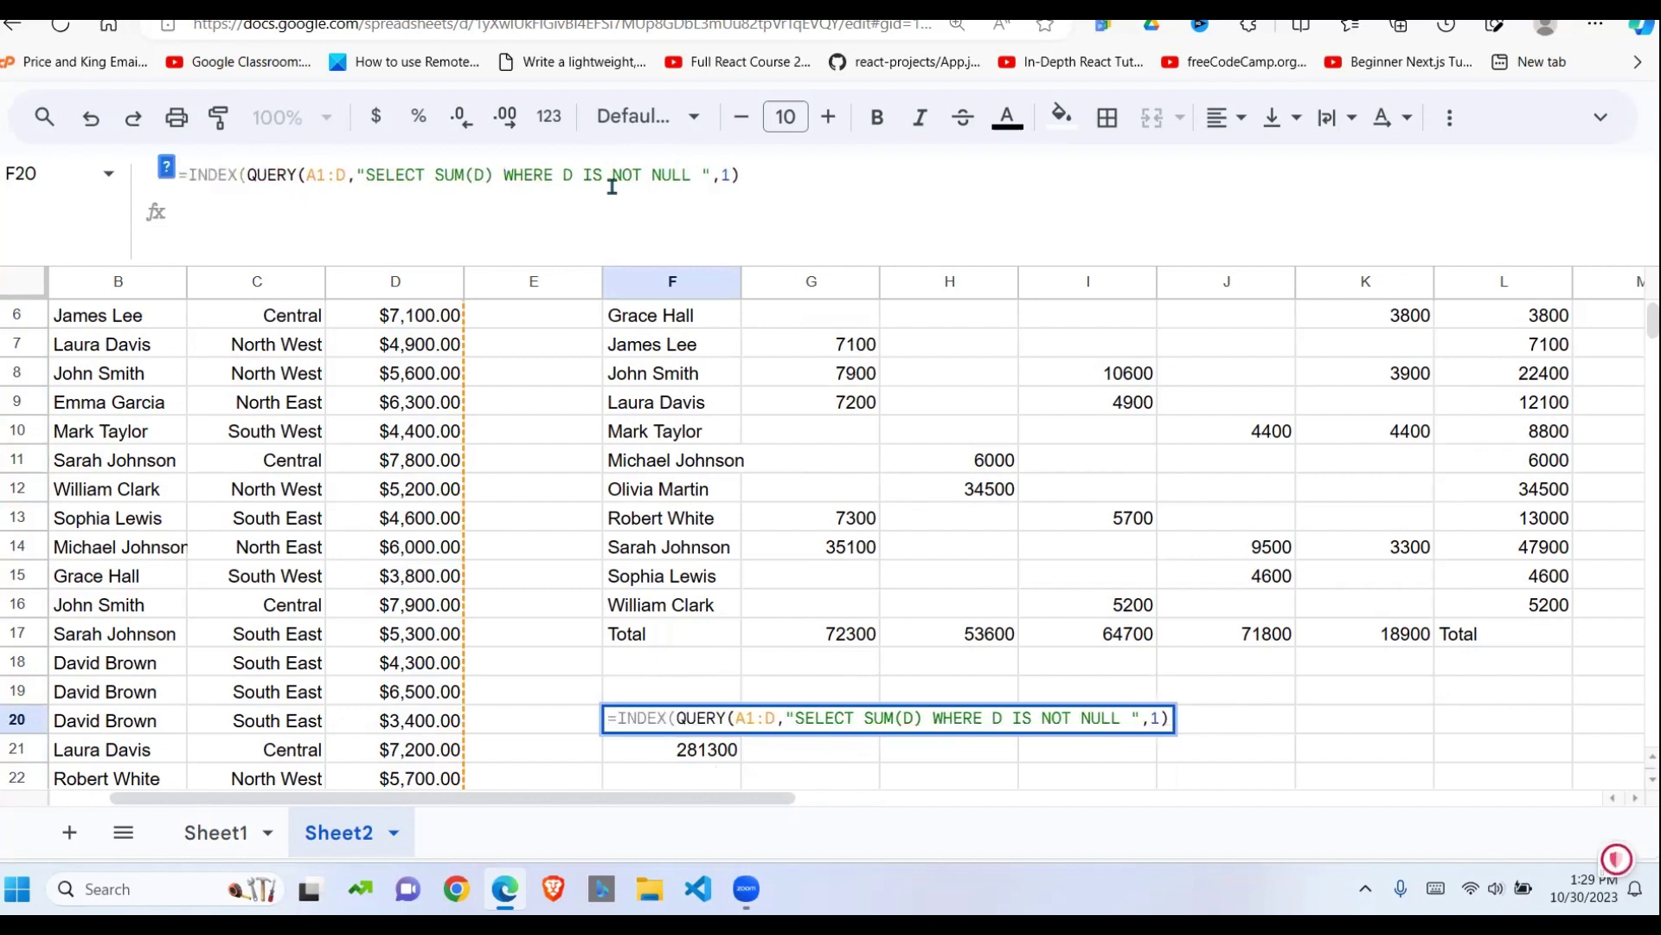
left_click(743, 177)
type(",")
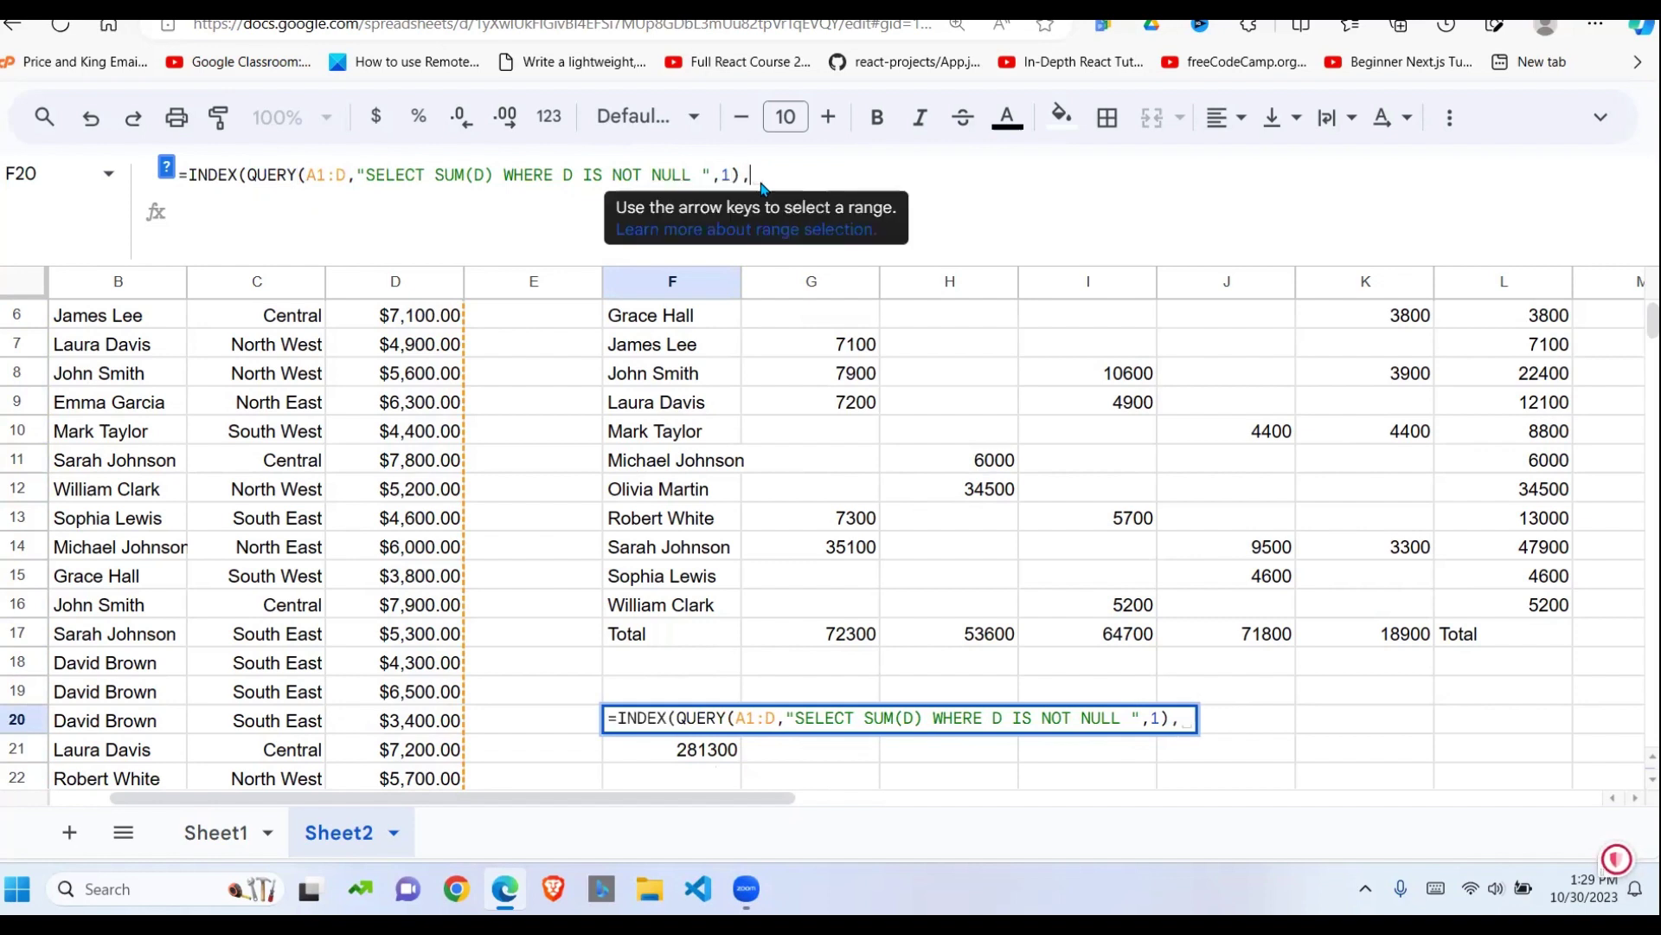
type("2")
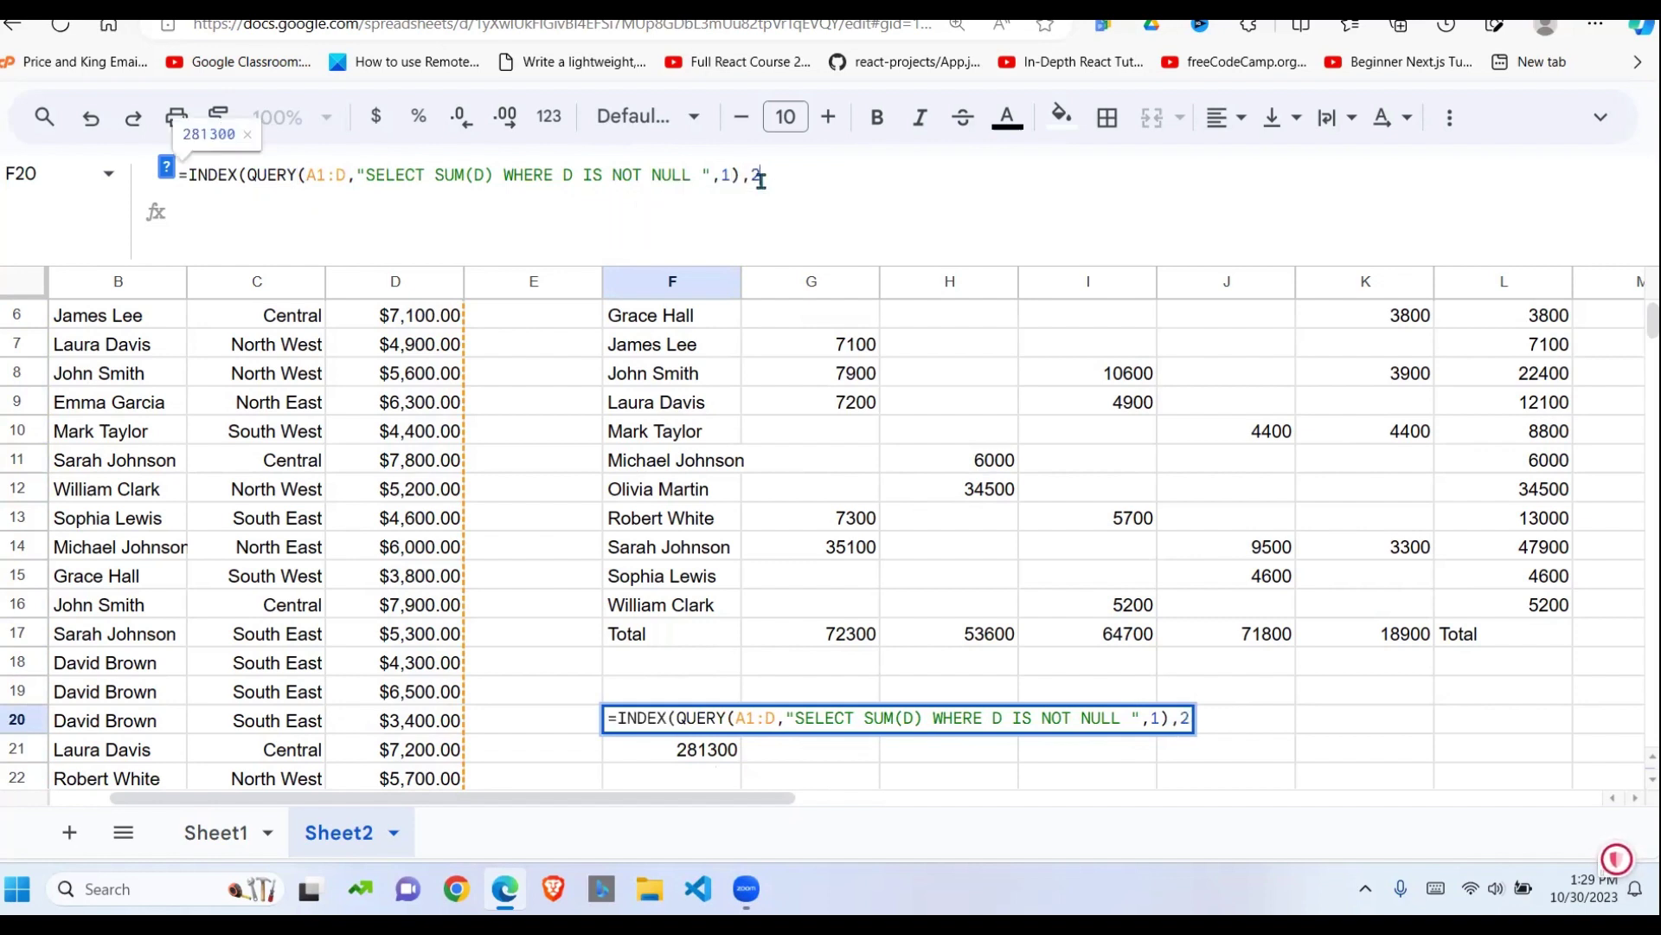
type(")")
key("Return")
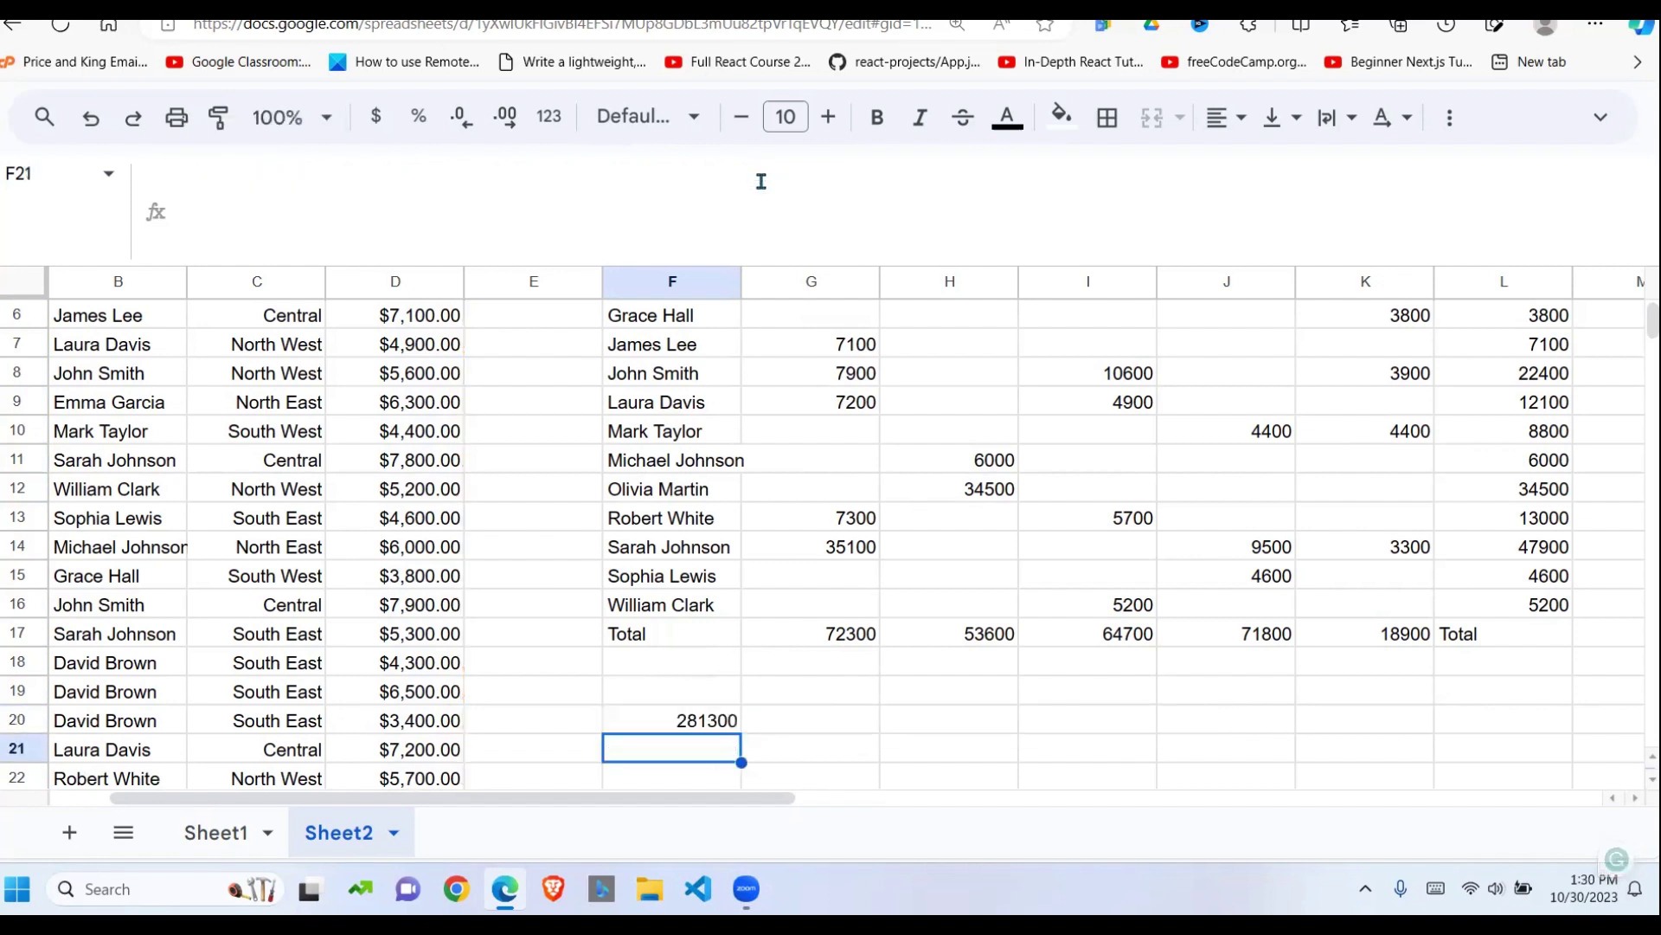
left_click(706, 721)
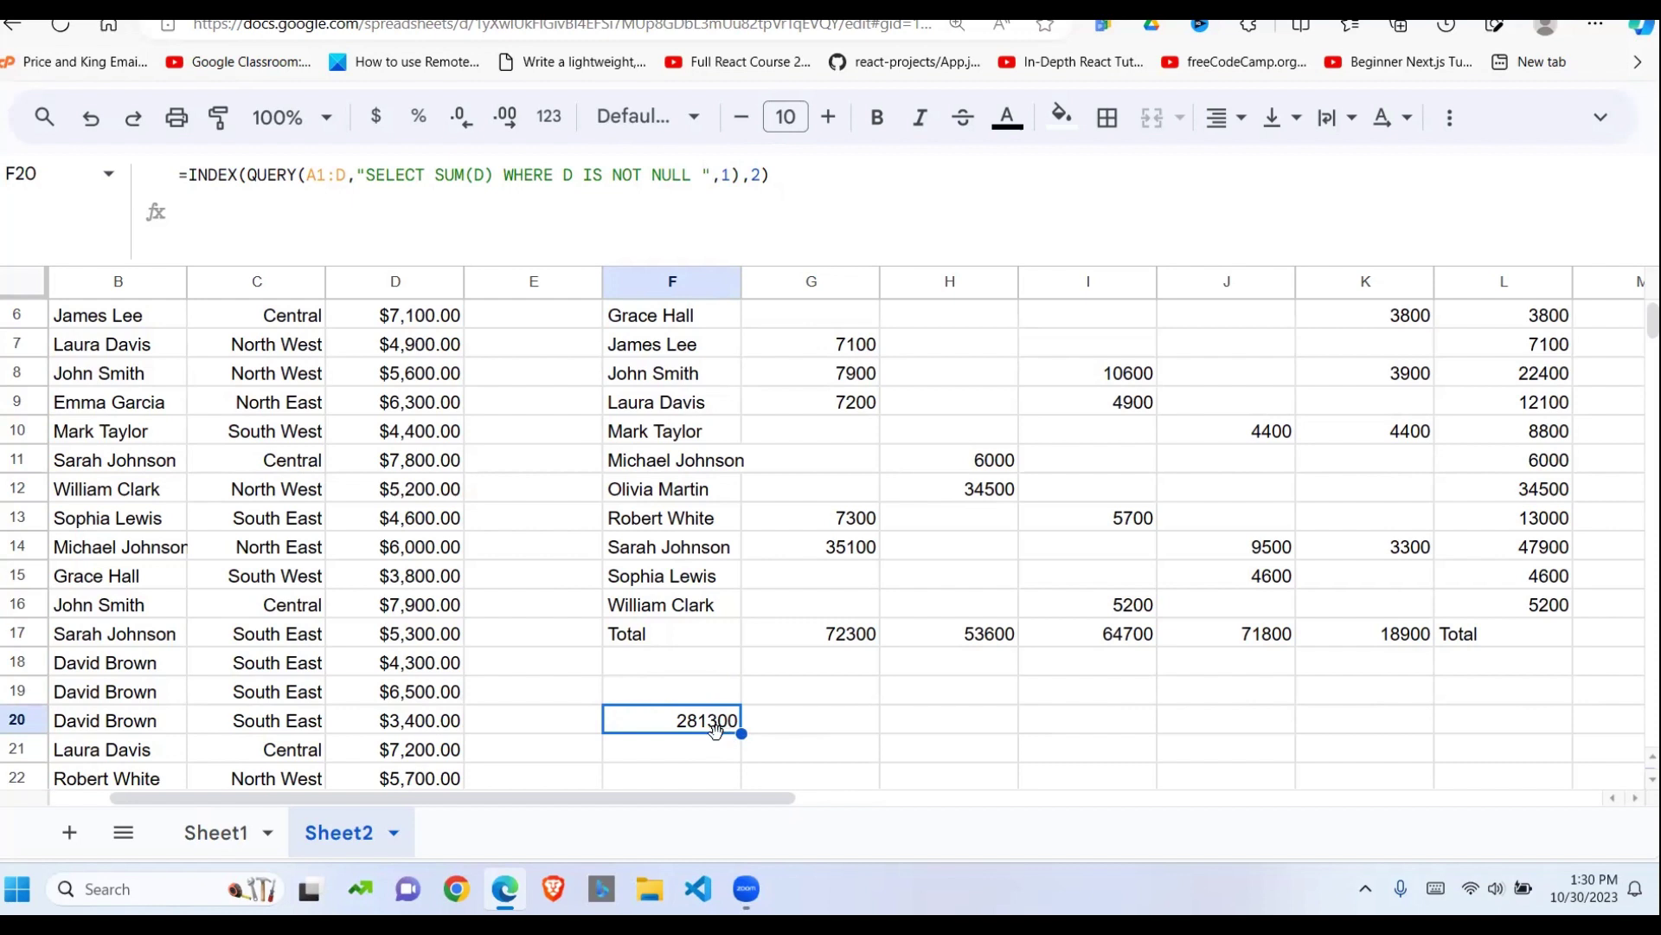
After comparing with L17, delete F20's INDEX QUERY formula, leaving the cell empty
left_click(1516, 629)
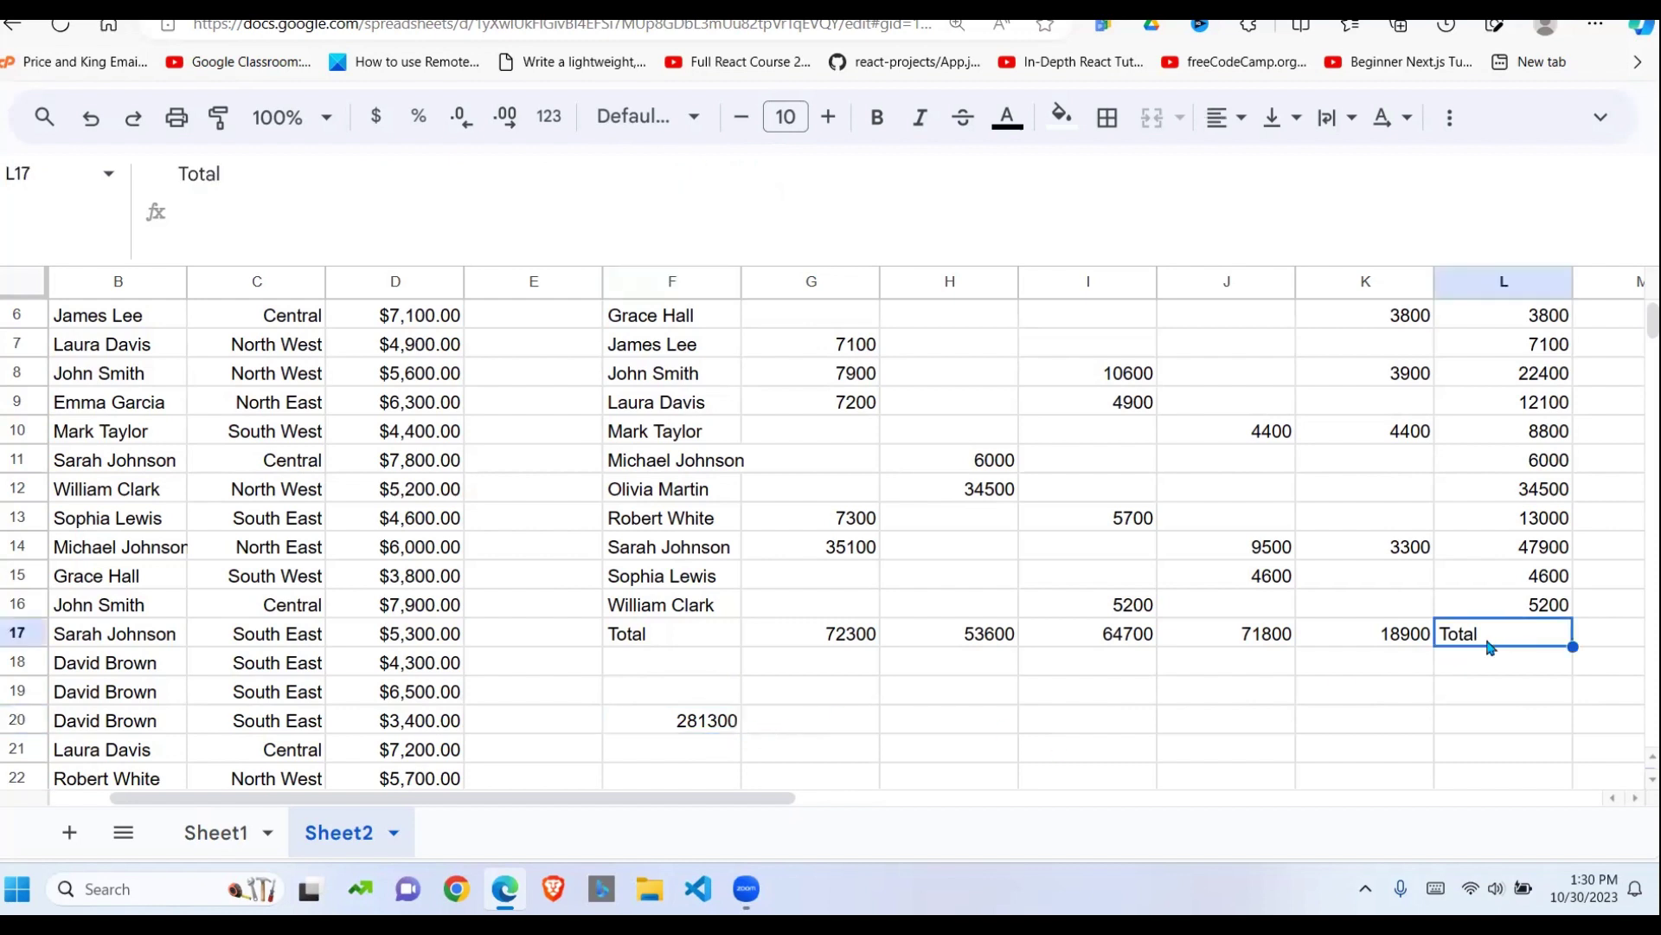
left_click(708, 740)
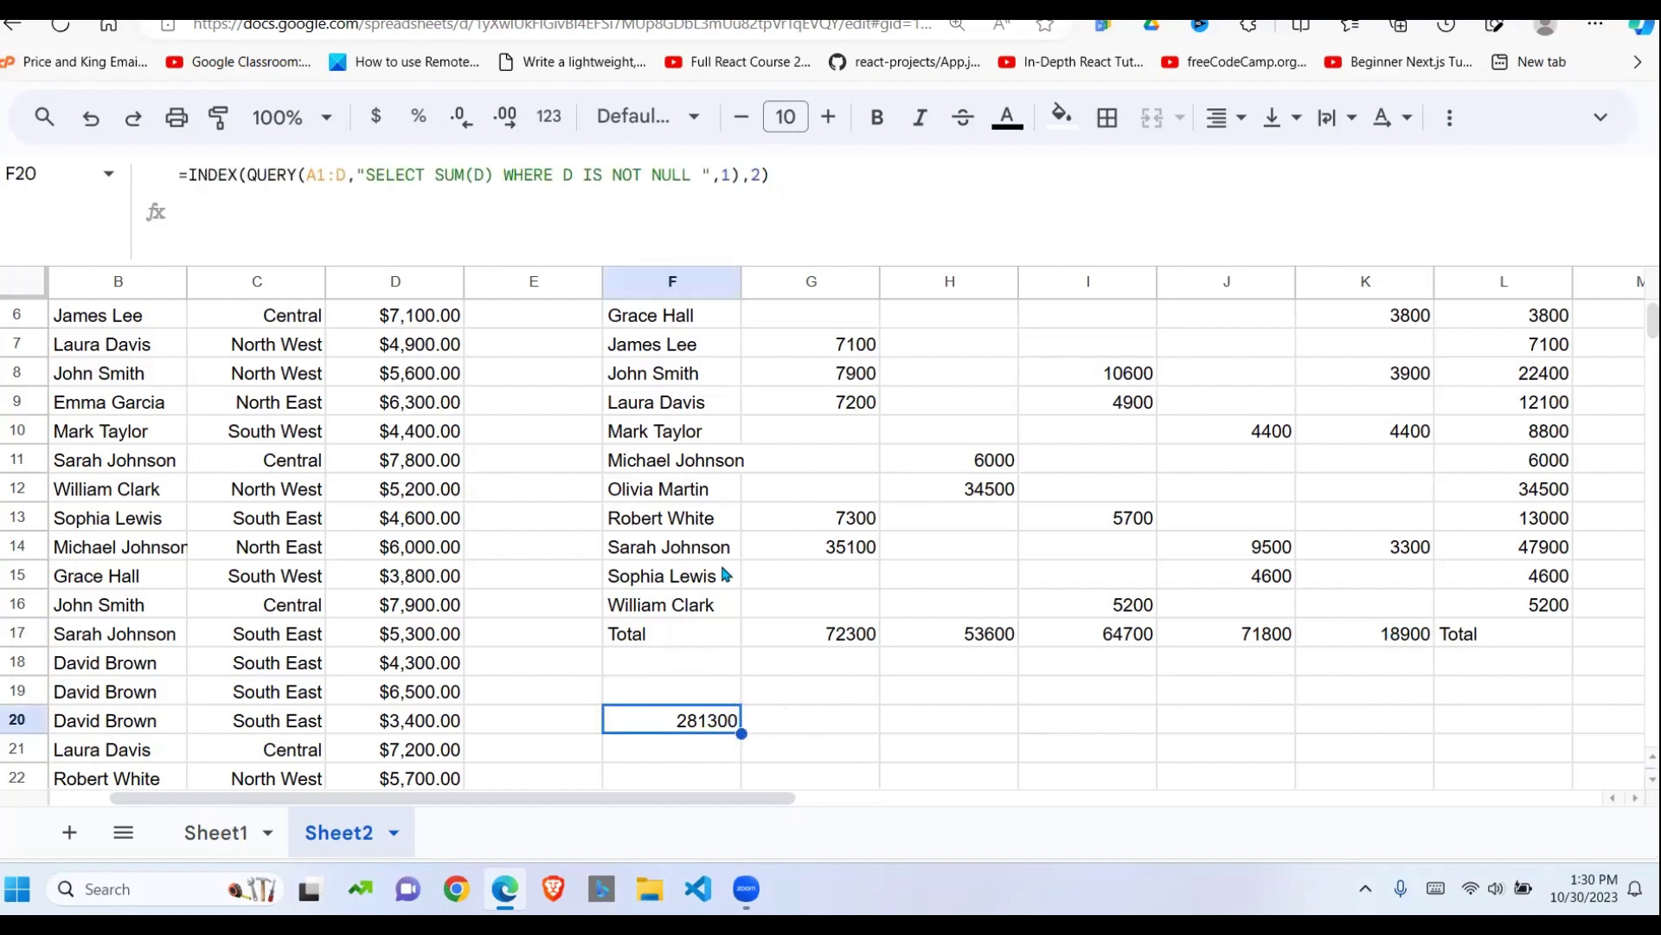
left_click(1481, 629)
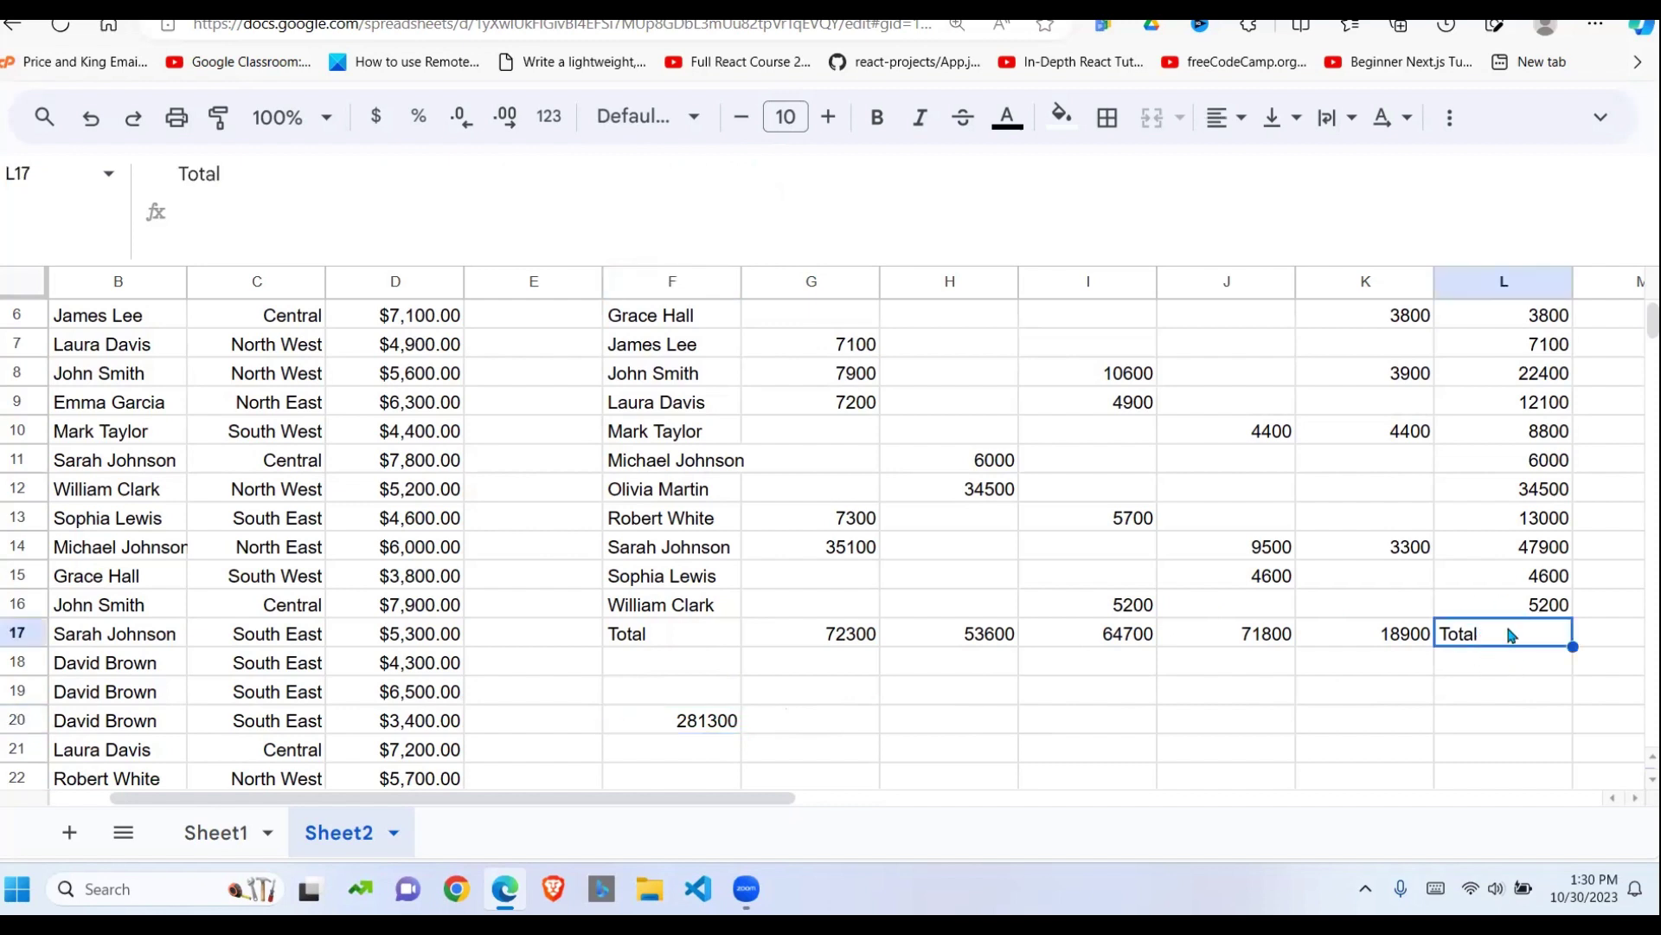
left_click(709, 729)
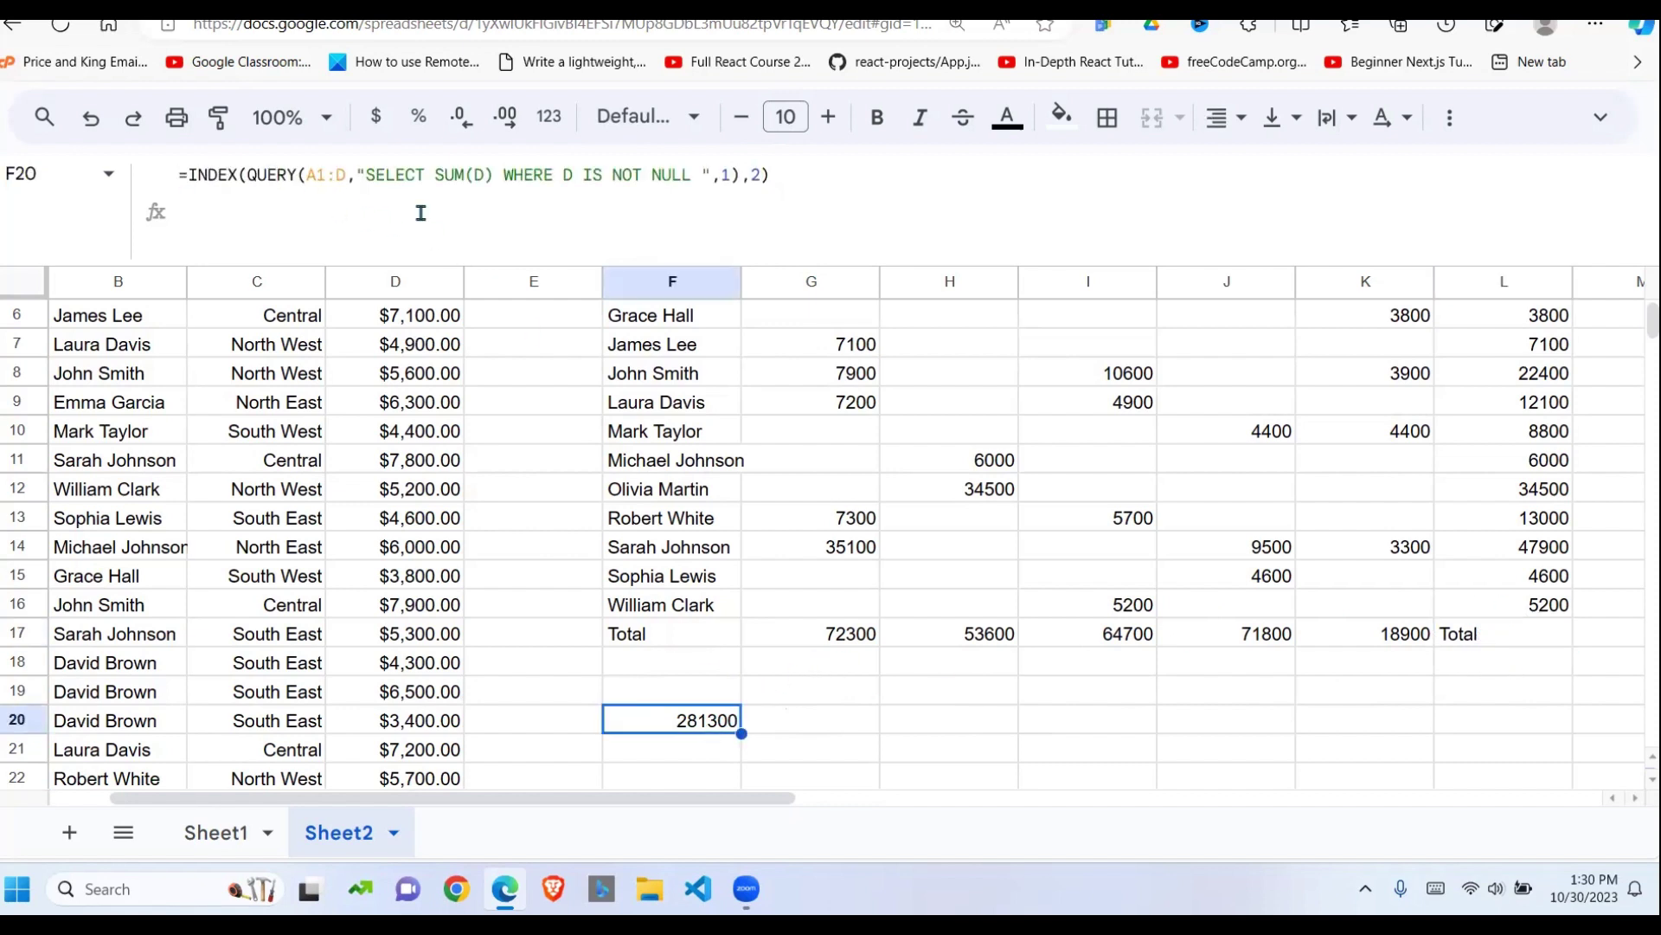
left_click(805, 176)
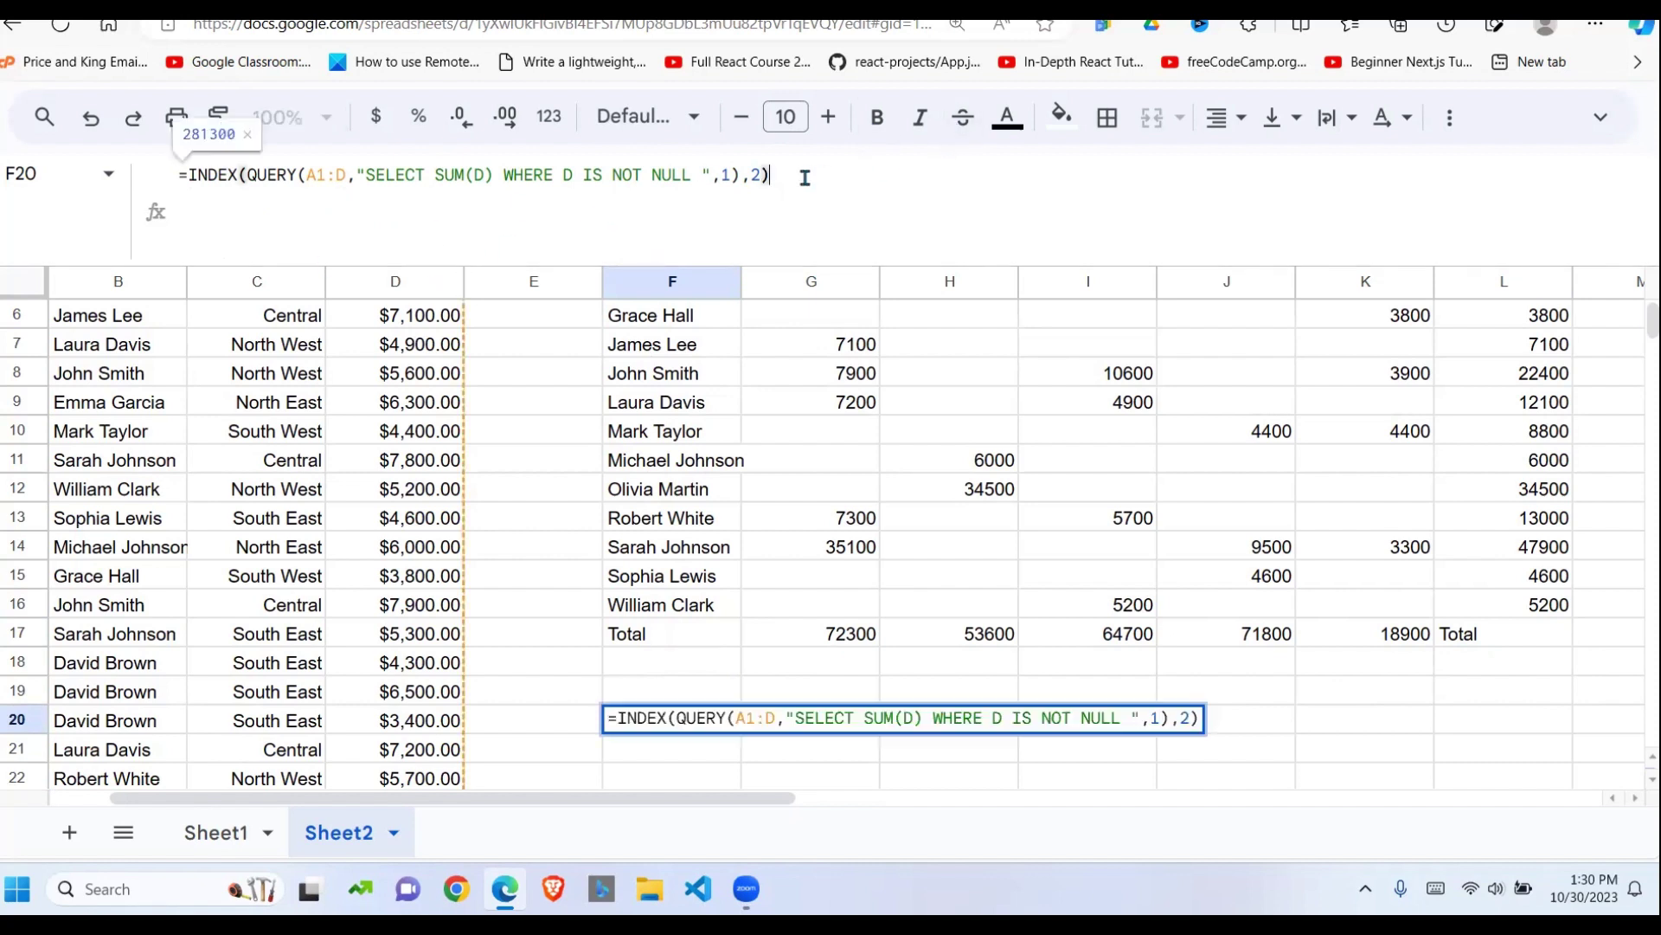
left_click_drag(806, 176, 187, 180)
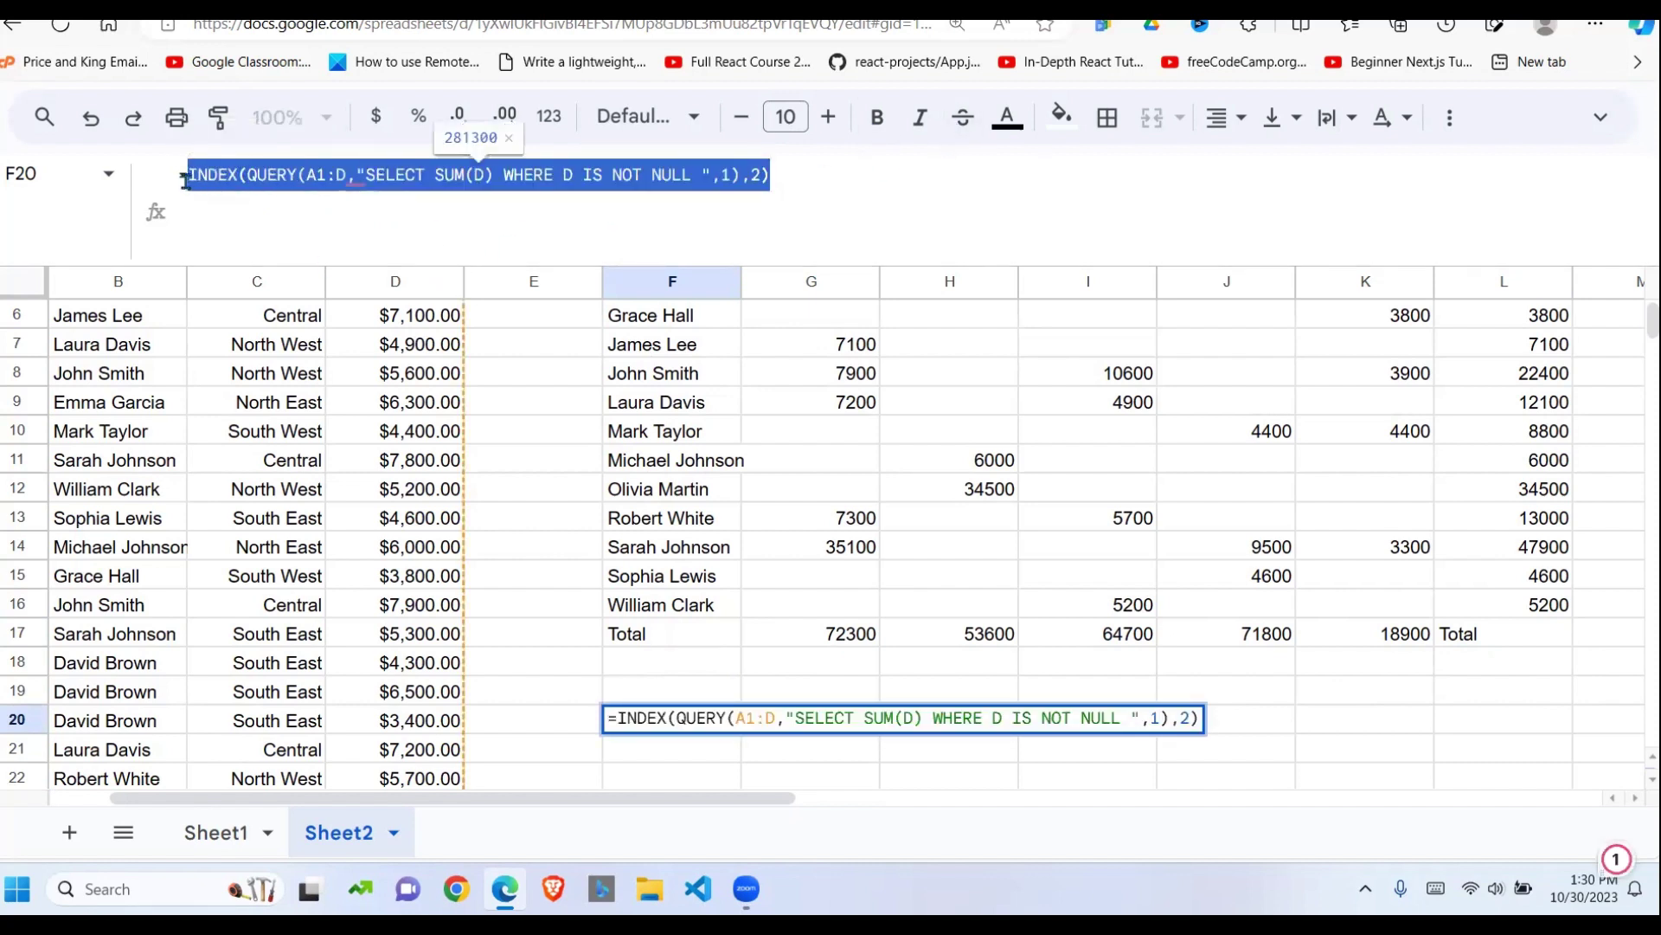
key("BackSpace")
key("BackSpace")
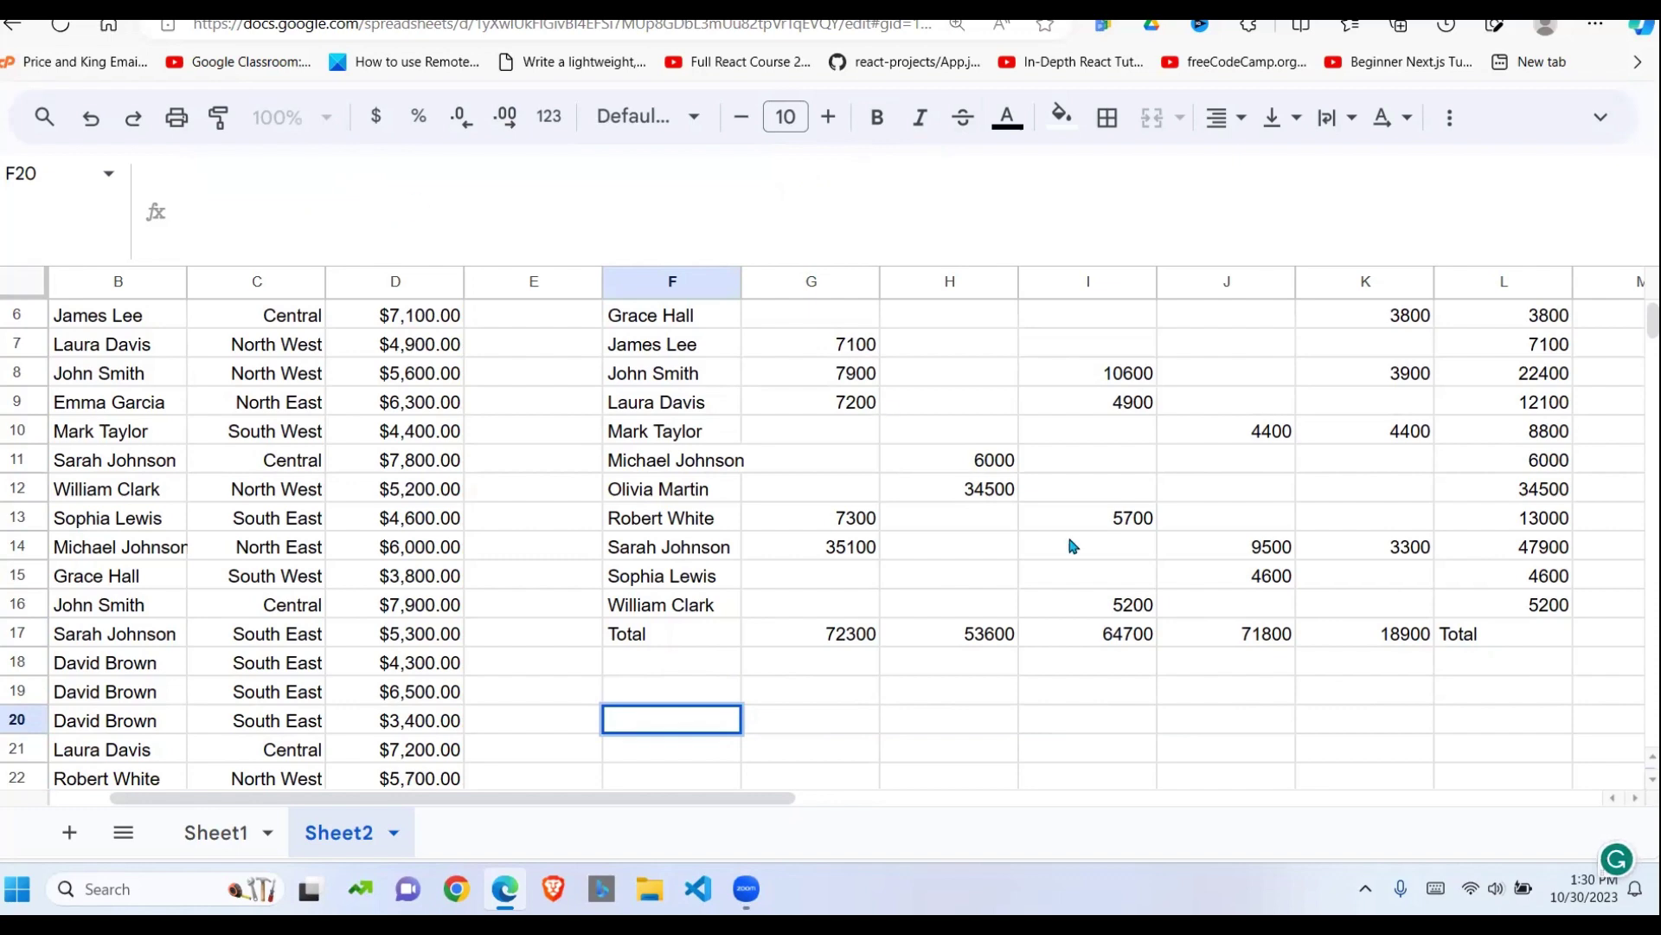
left_click(1147, 575)
scroll(1648, 320, "up", 2)
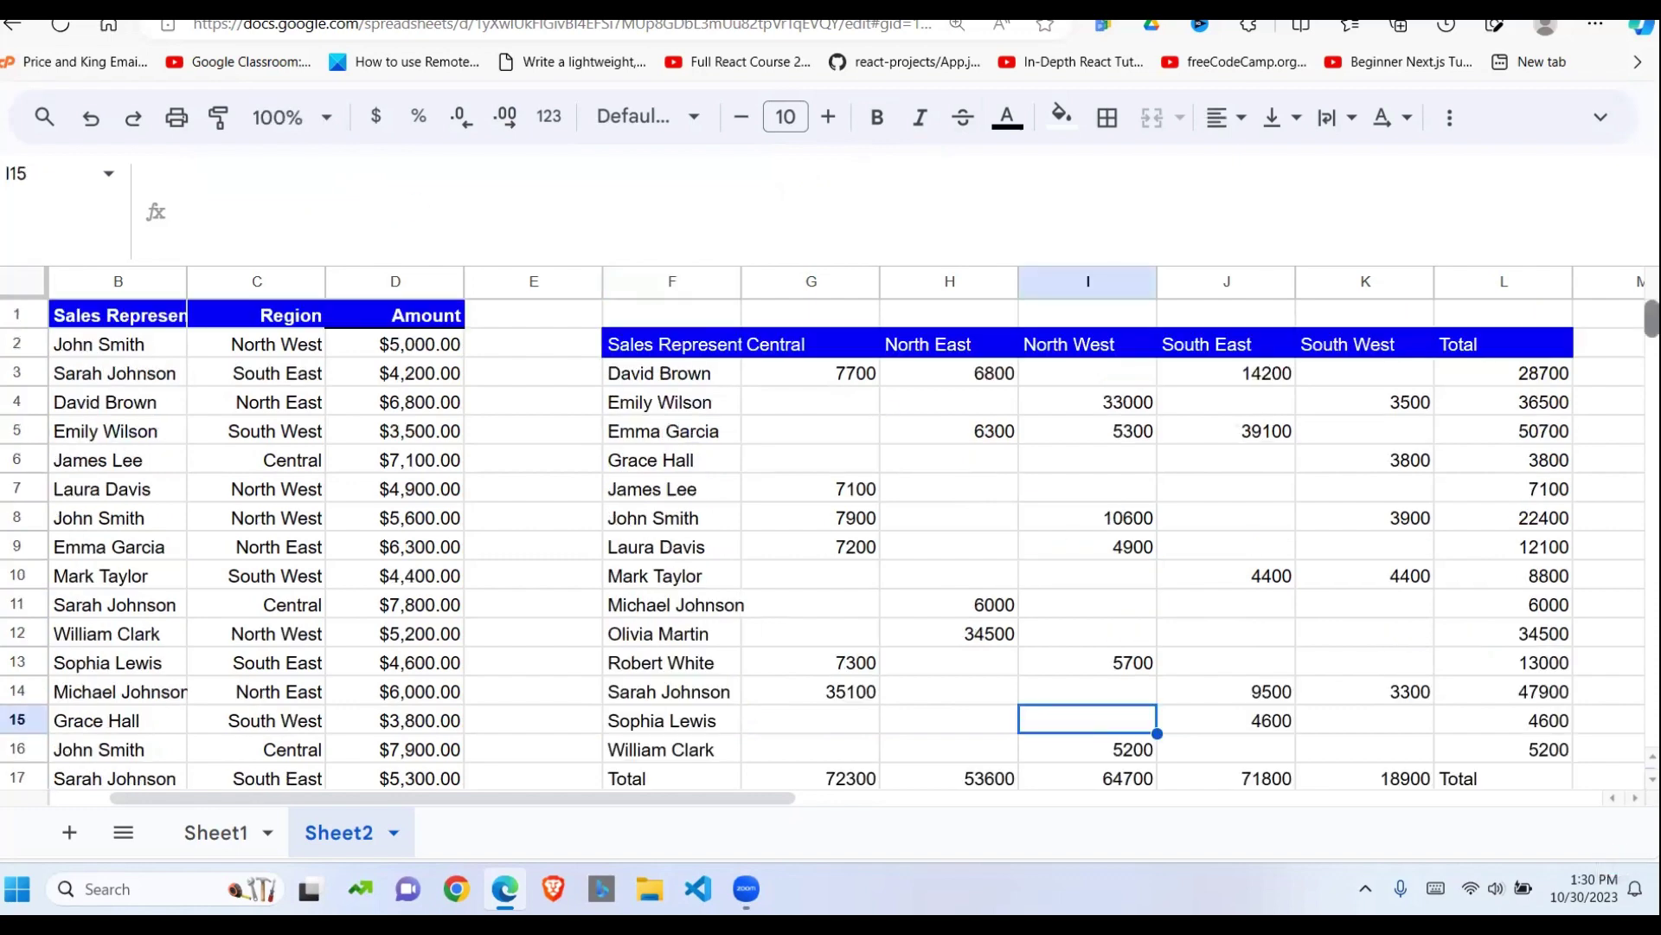
In F2's formula, replace the trailing 'Total' with the pasted INDEX QUERY grand-total expression
left_click(701, 346)
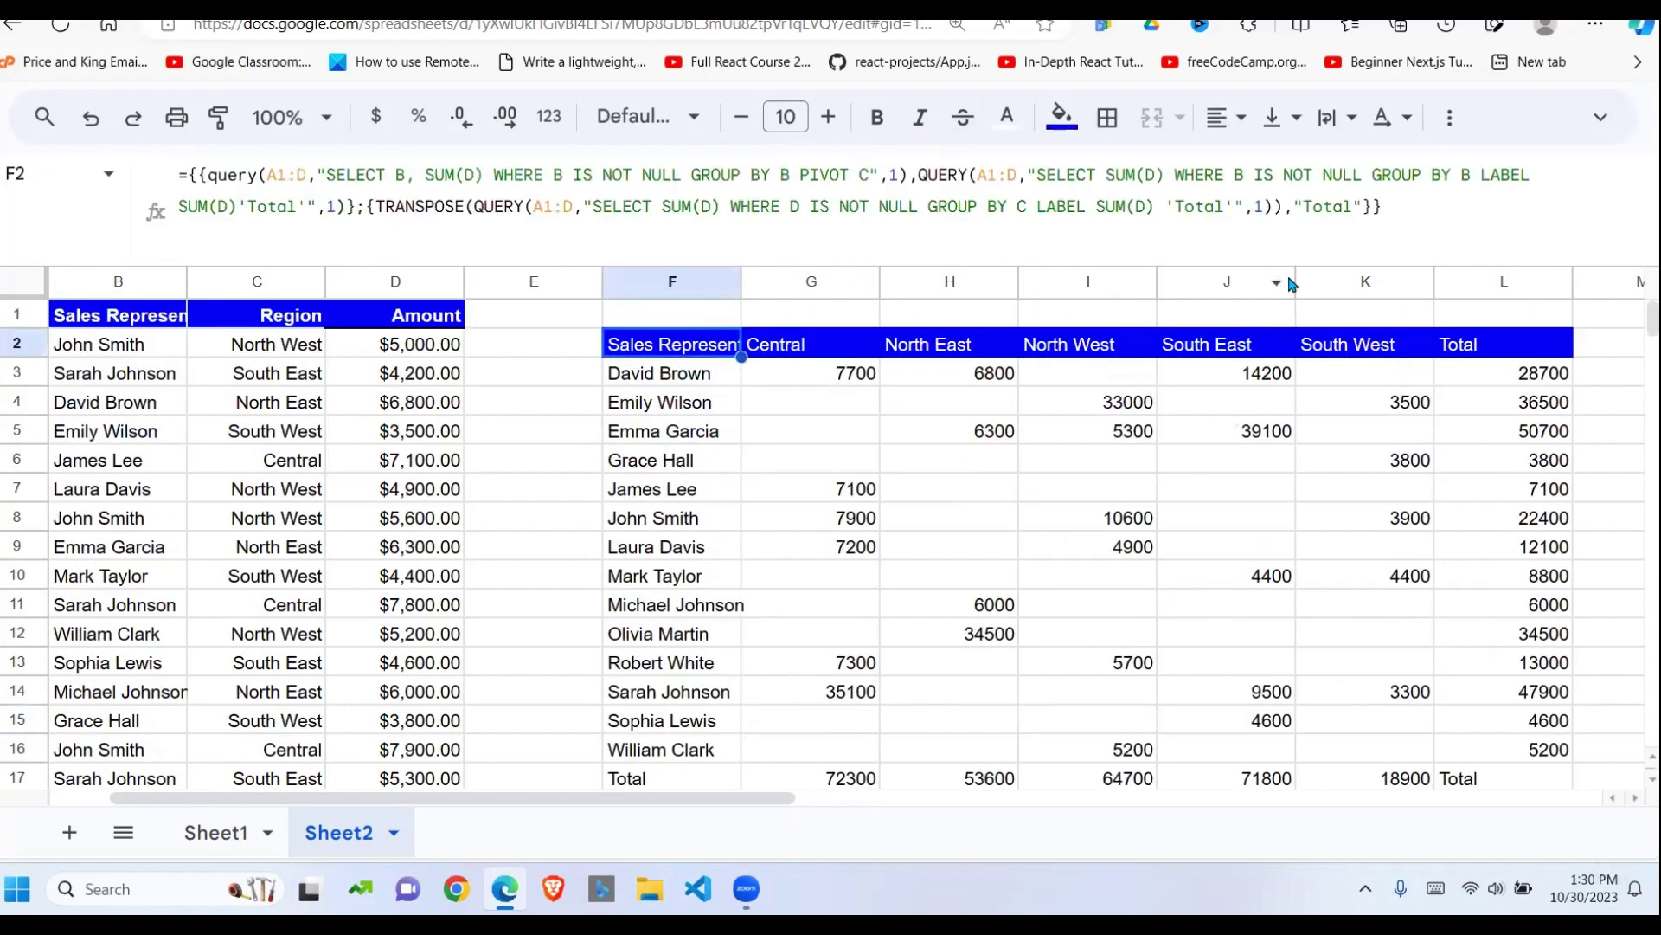
left_click(1360, 208)
key("BackSpace")
key("BackSpace")
key("BackSpace")
key("BackSpace")
key("BackSpace")
key("BackSpace")
key("BackSpace")
key("BackSpace")
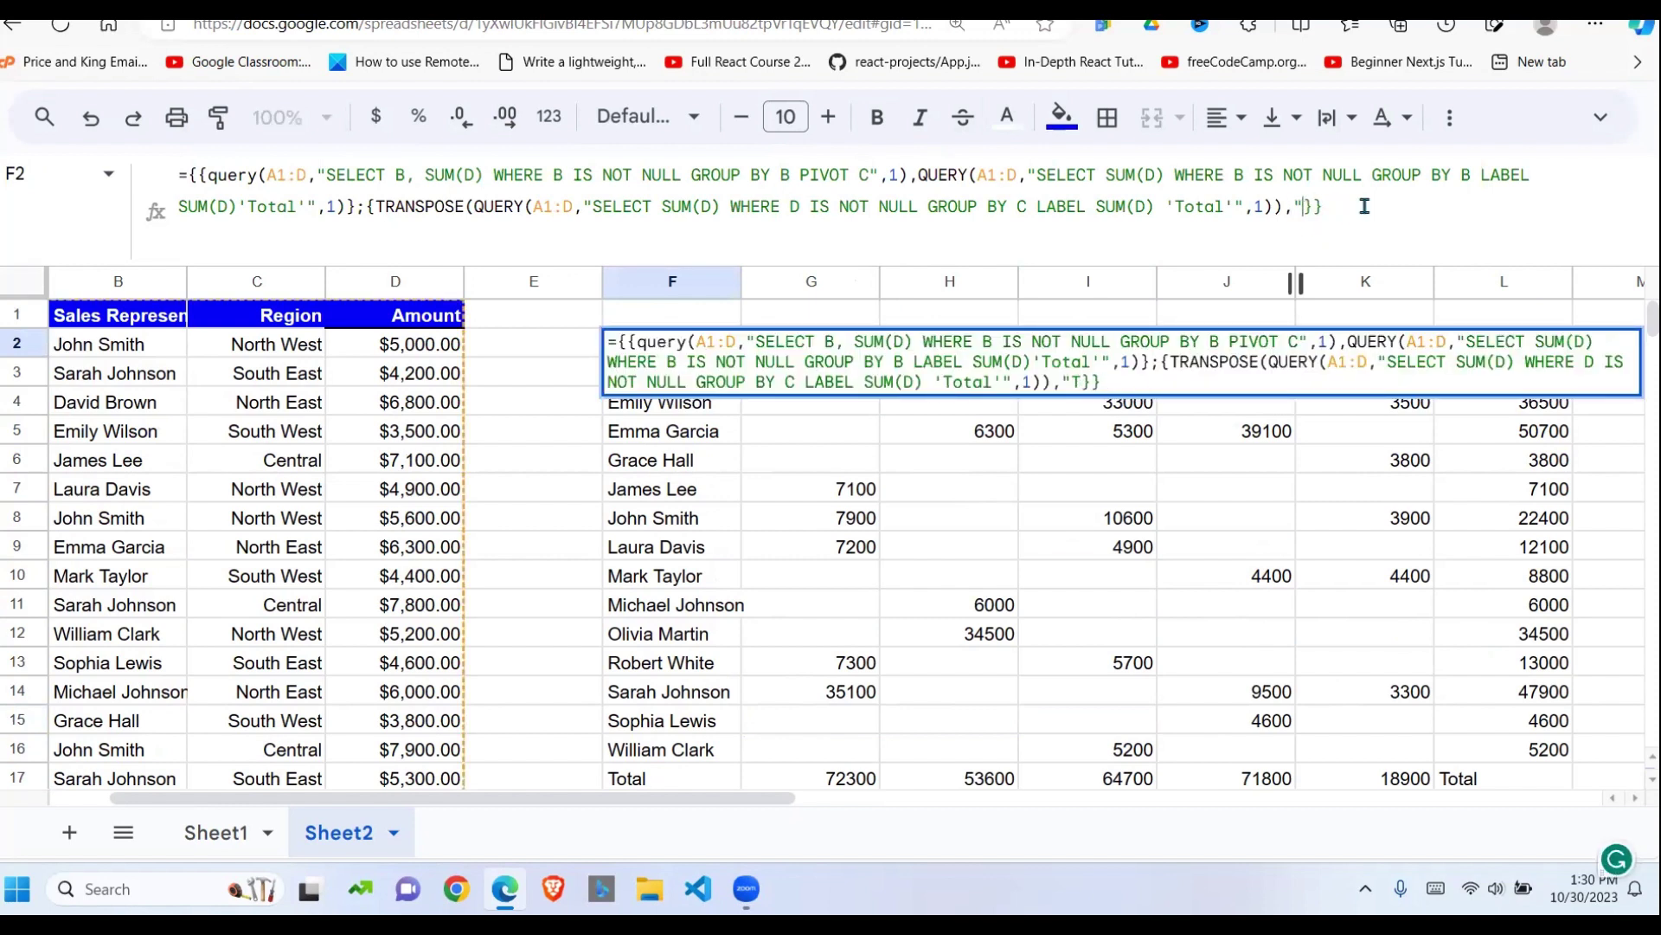
type("INDEX(QUERY(A1:D,\"SELECT SUM(D) WHERE B IS NOT NULL\",1),2)")
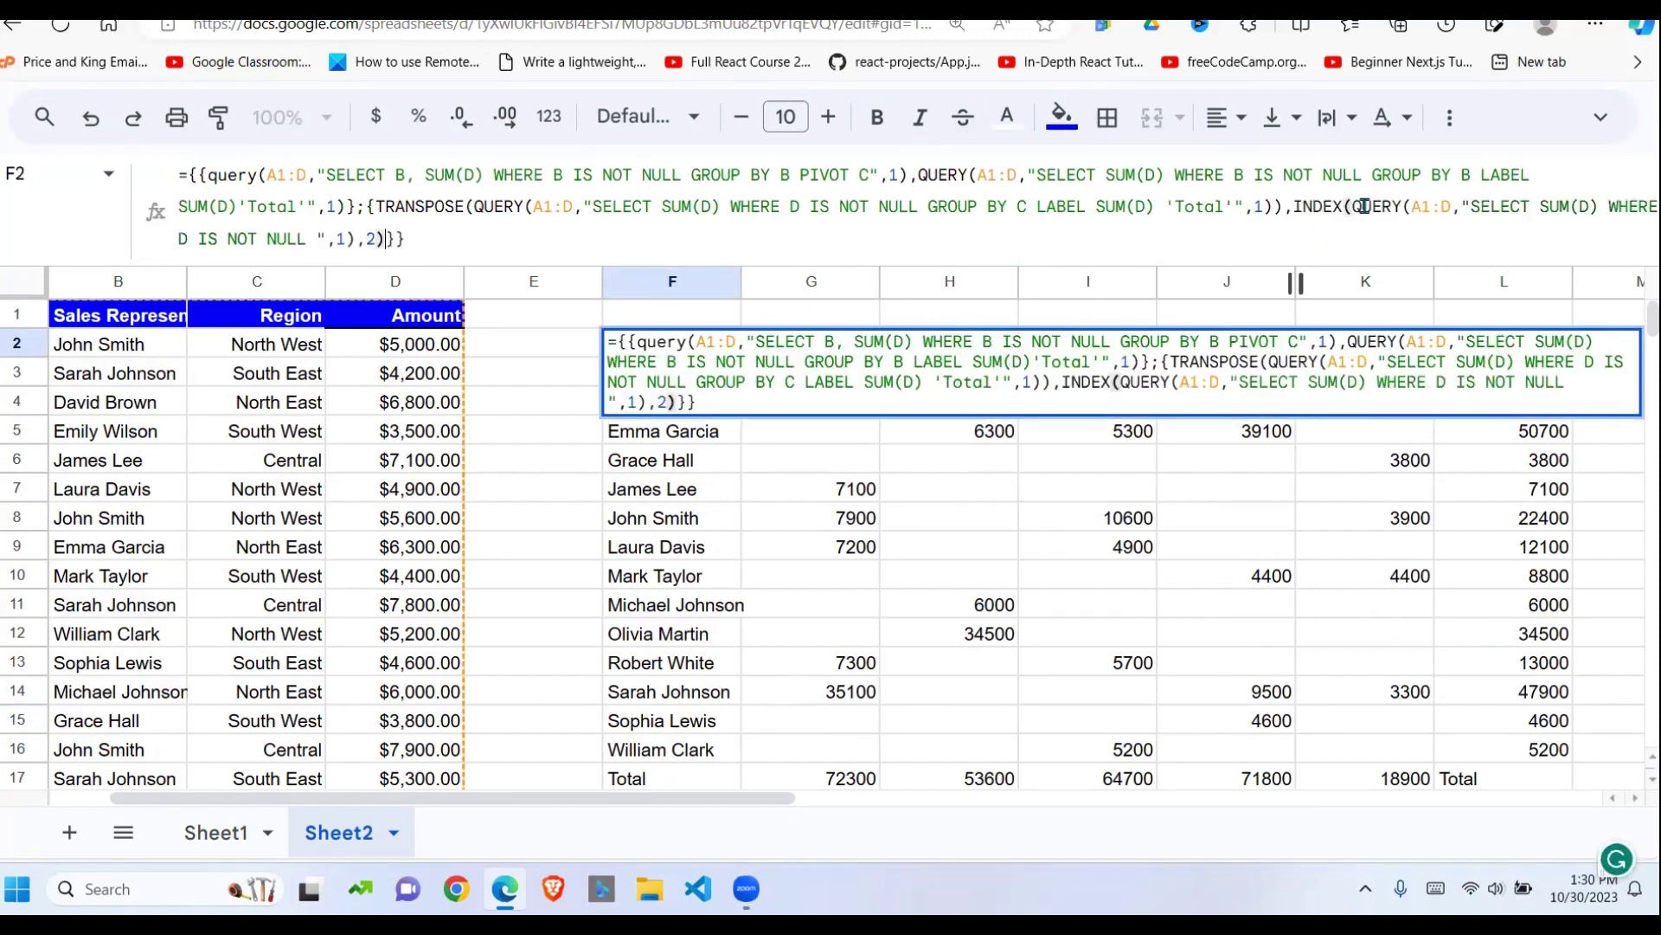
key("Return")
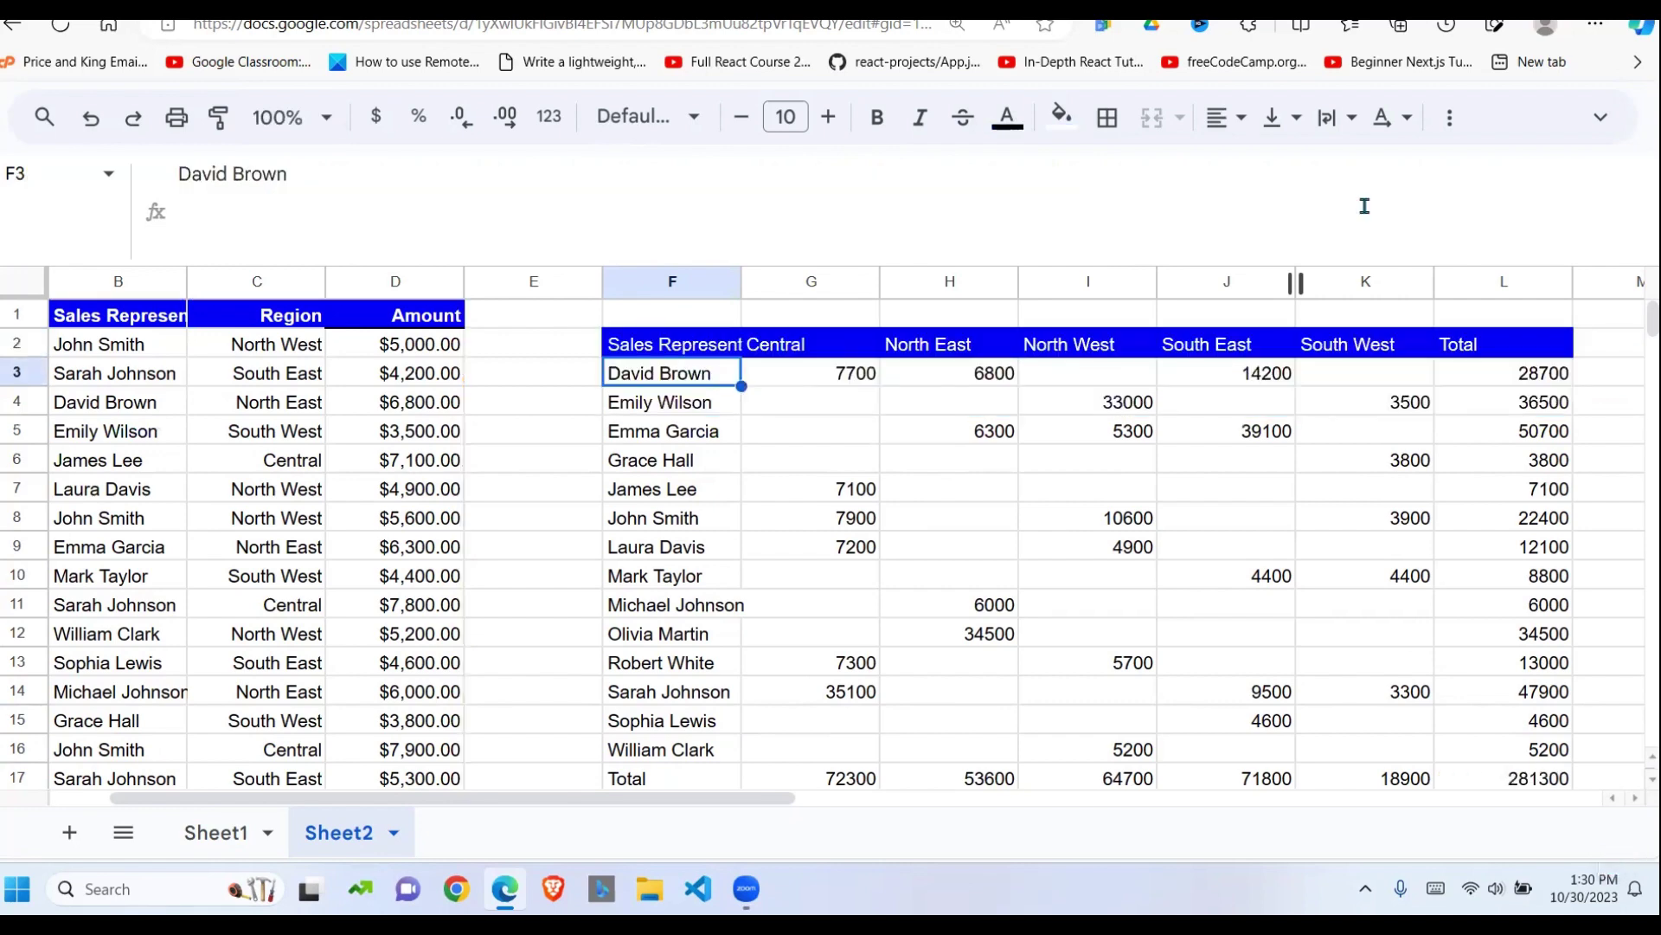
left_click(1132, 497)
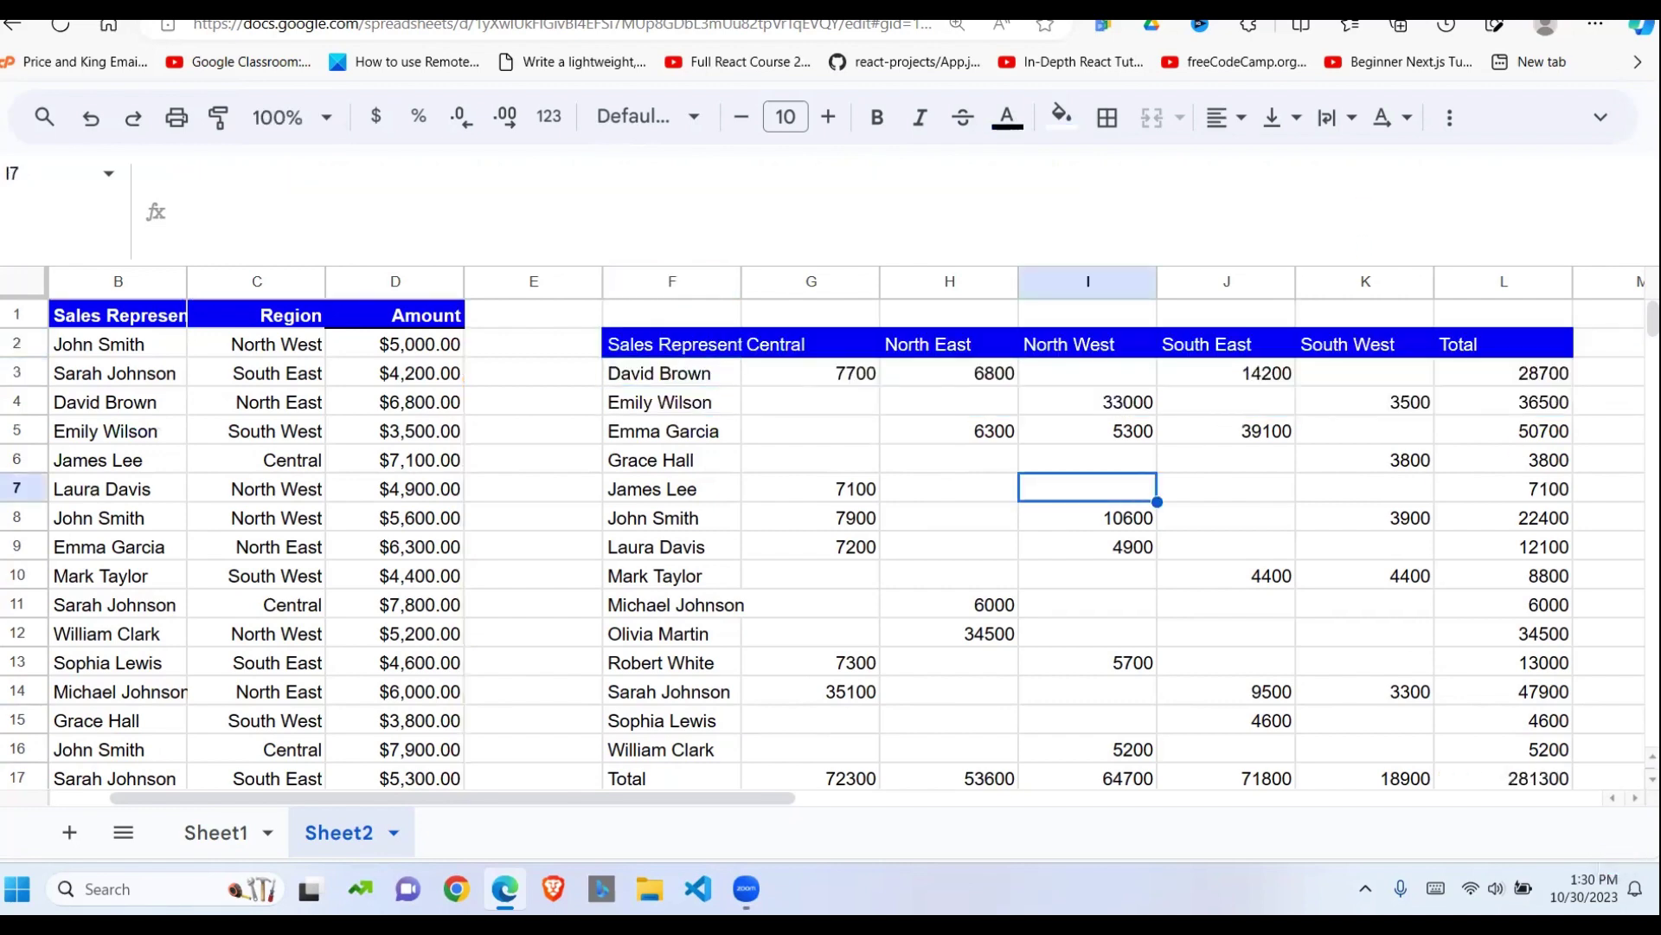
left_click(1548, 784)
key("Down")
key("Down")
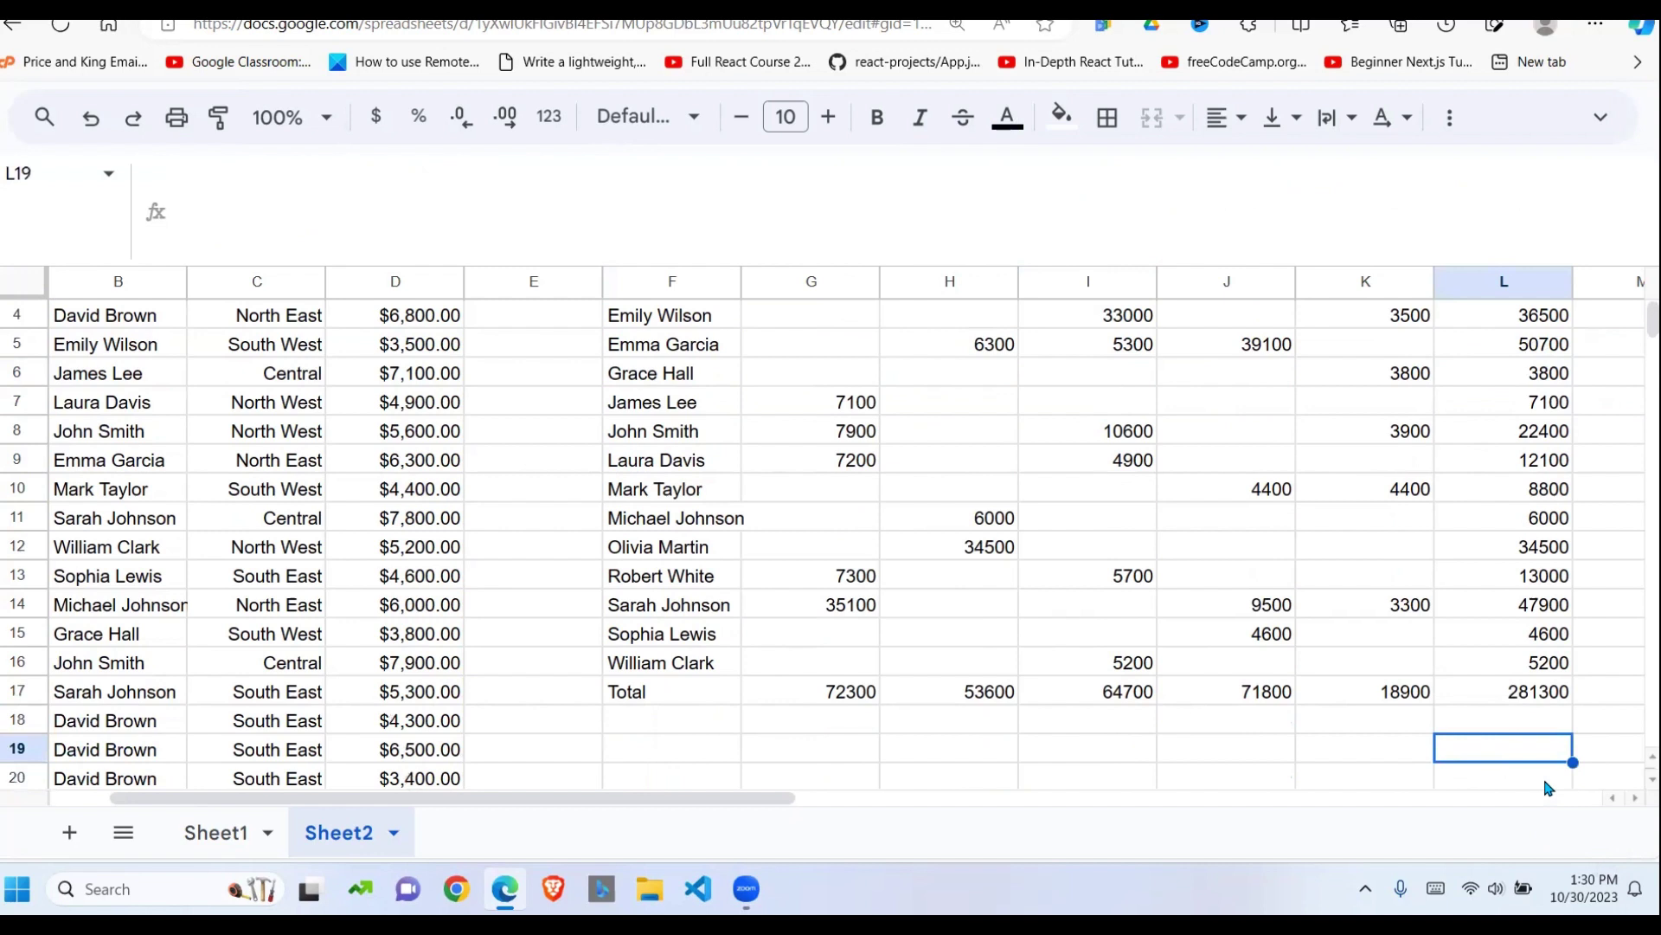
left_click(1518, 667)
left_click(1465, 689)
left_click(1204, 662)
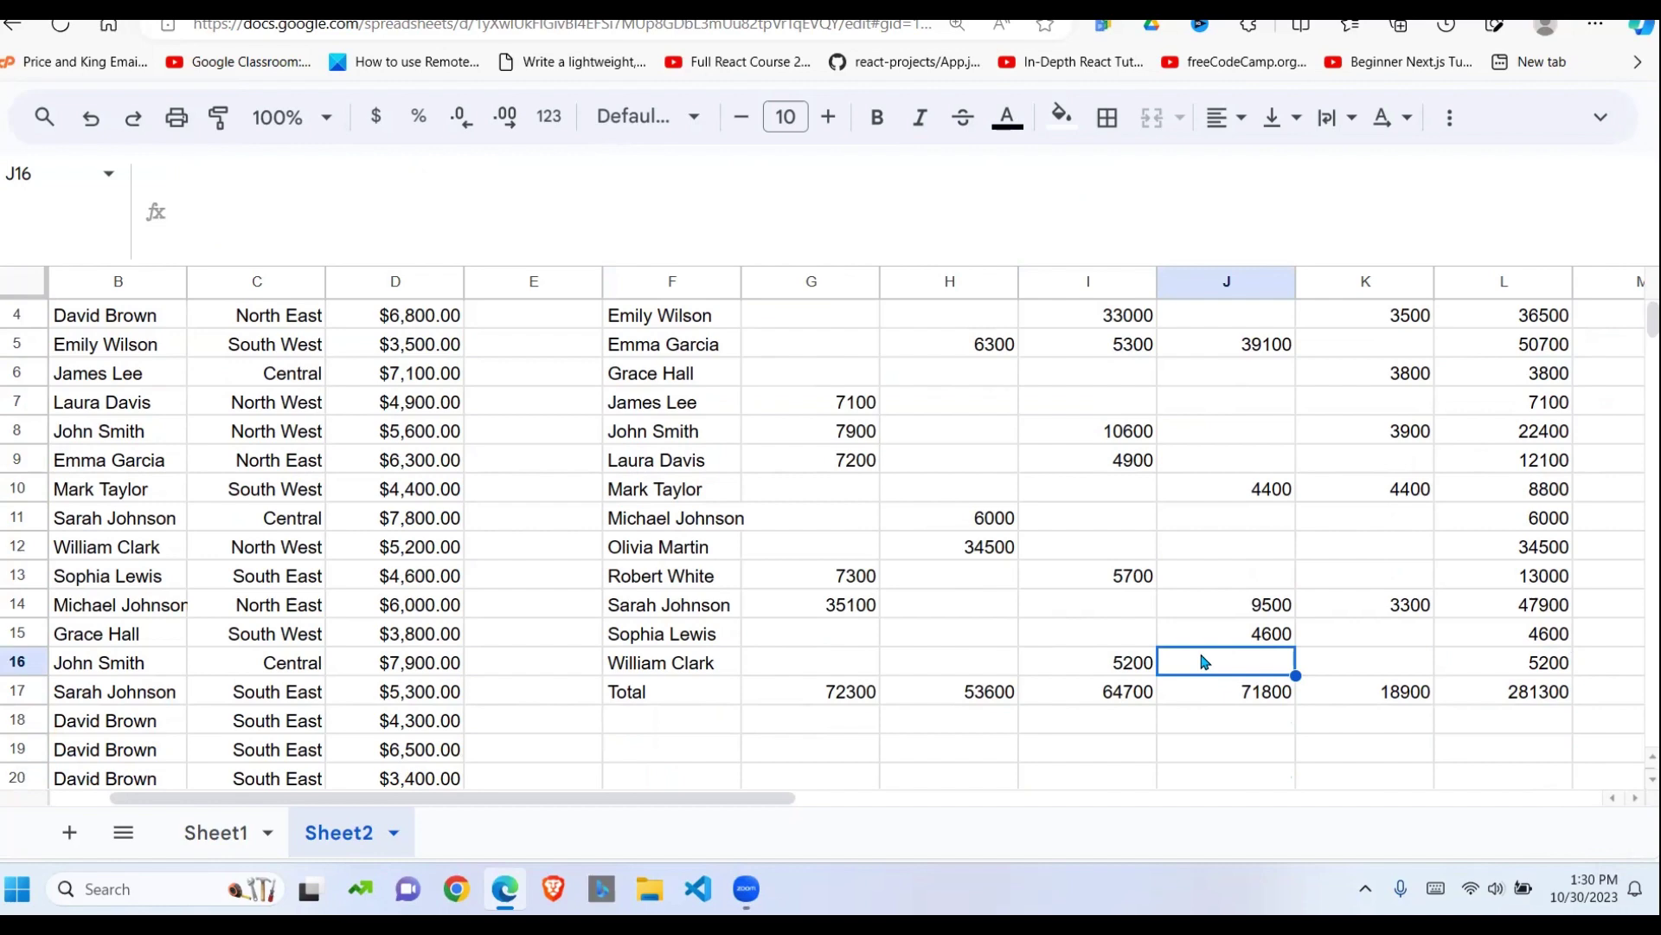
key("Up")
key("Up")
key("Up")
key("Up")
key("Up")
key("Up")
key("Up")
key("Up")
key("Up")
key("Up")
key("Up")
key("Up")
key("Up")
key("Up")
key("Up")
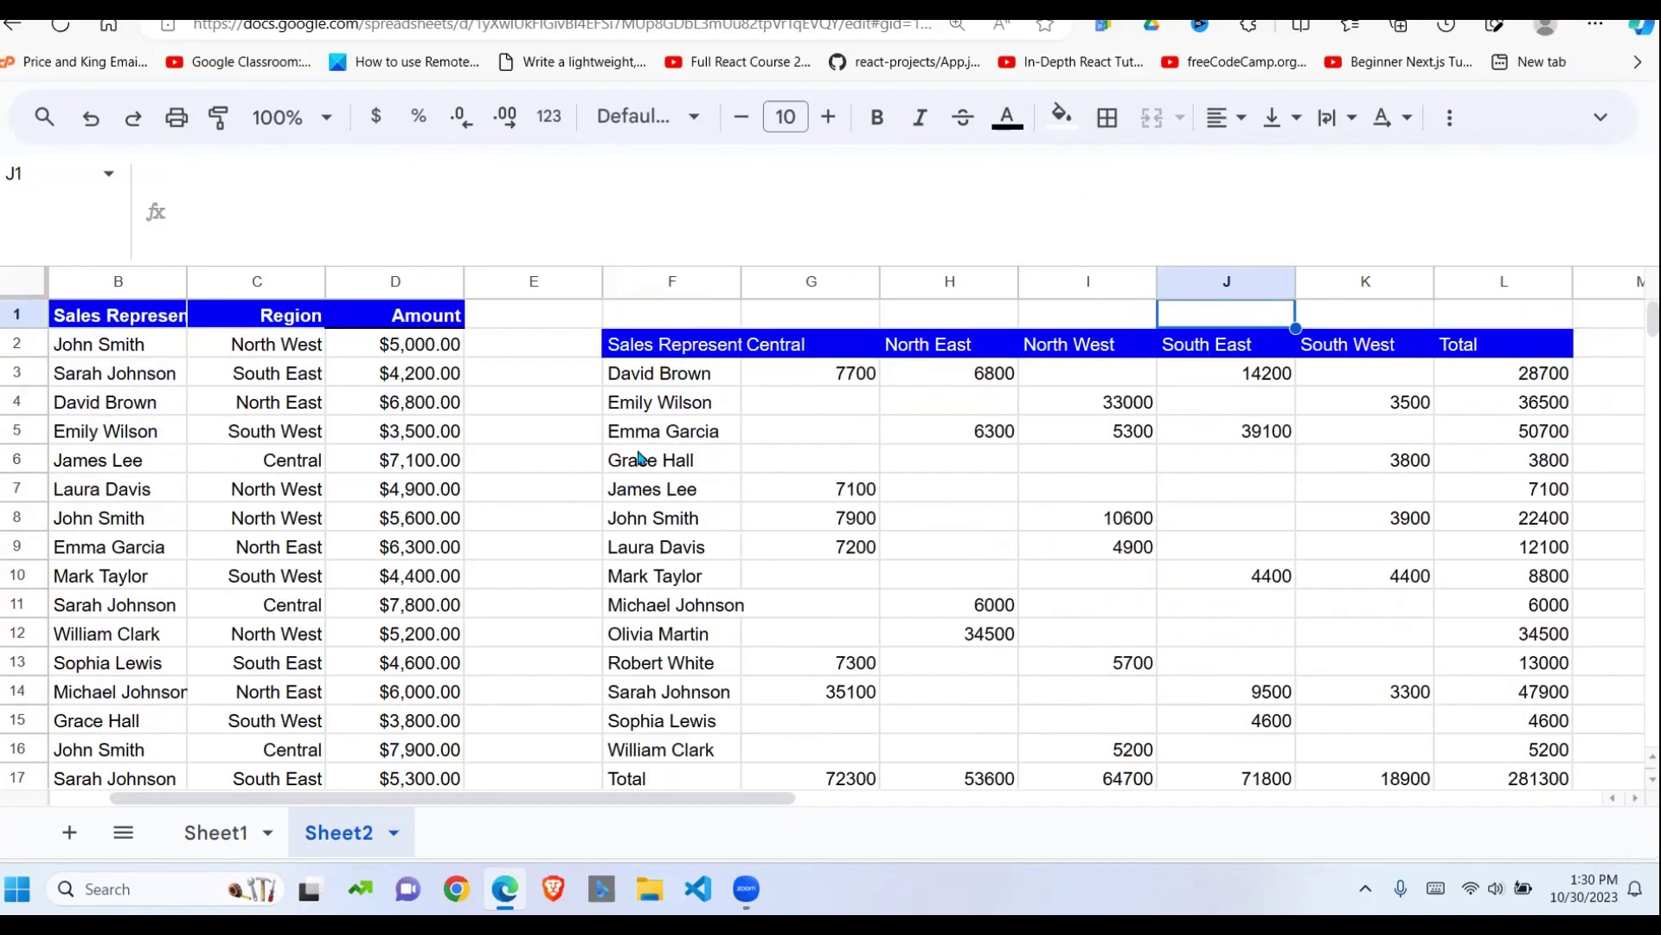
left_click(732, 355)
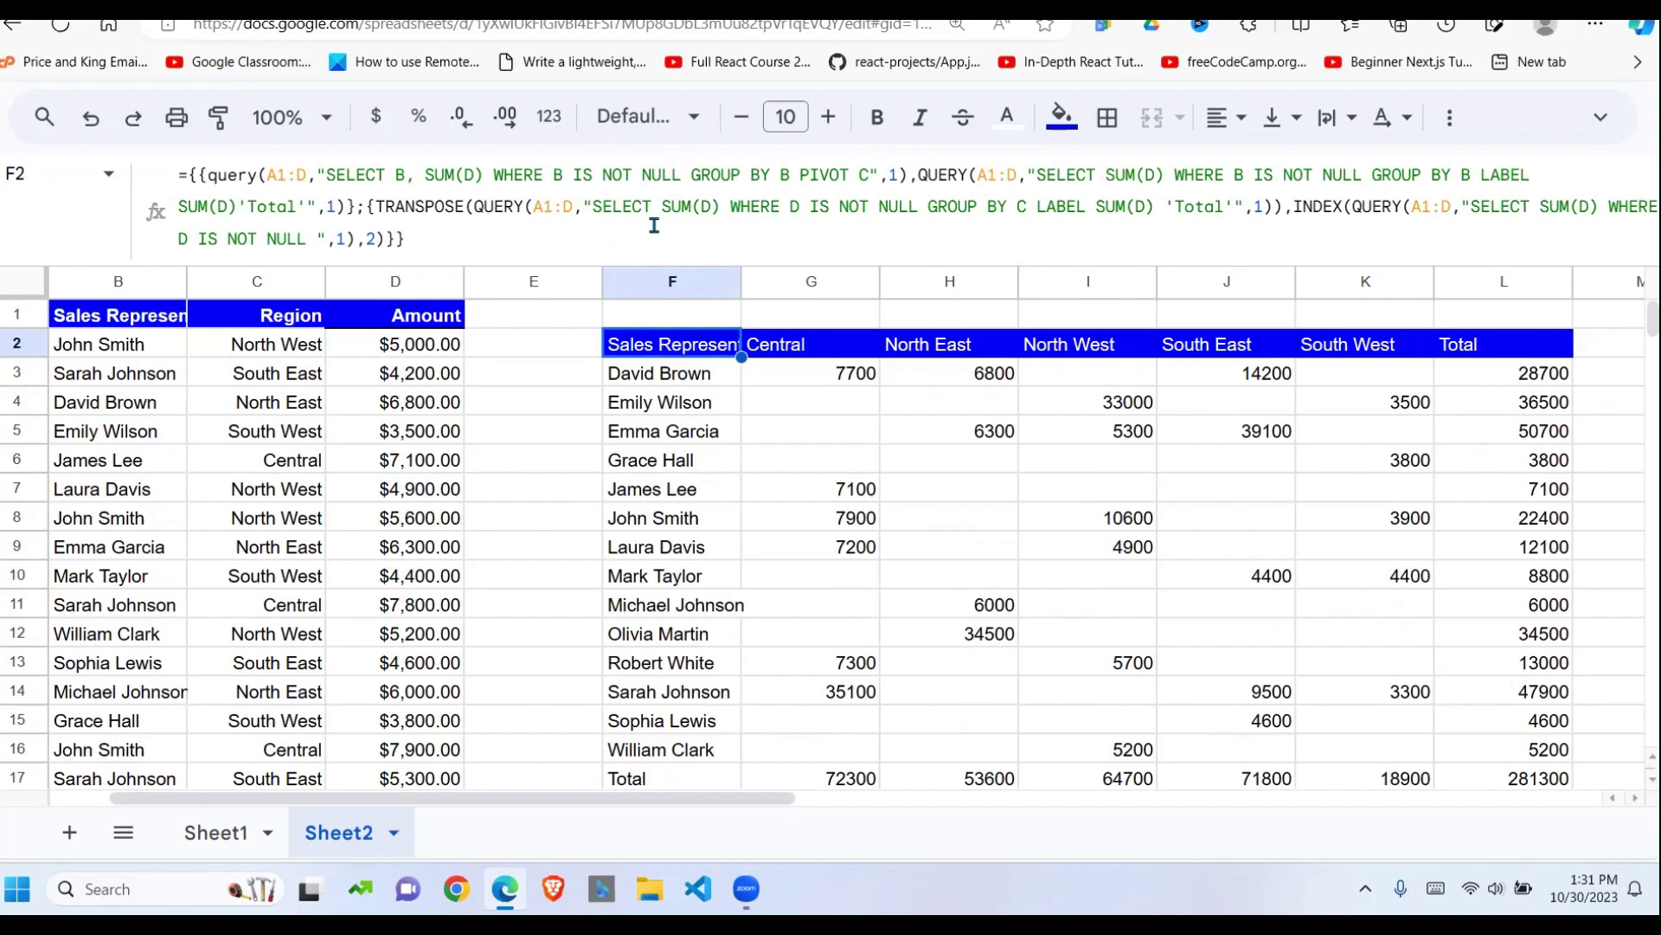
left_click(823, 454)
left_click_drag(671, 343, 1545, 775)
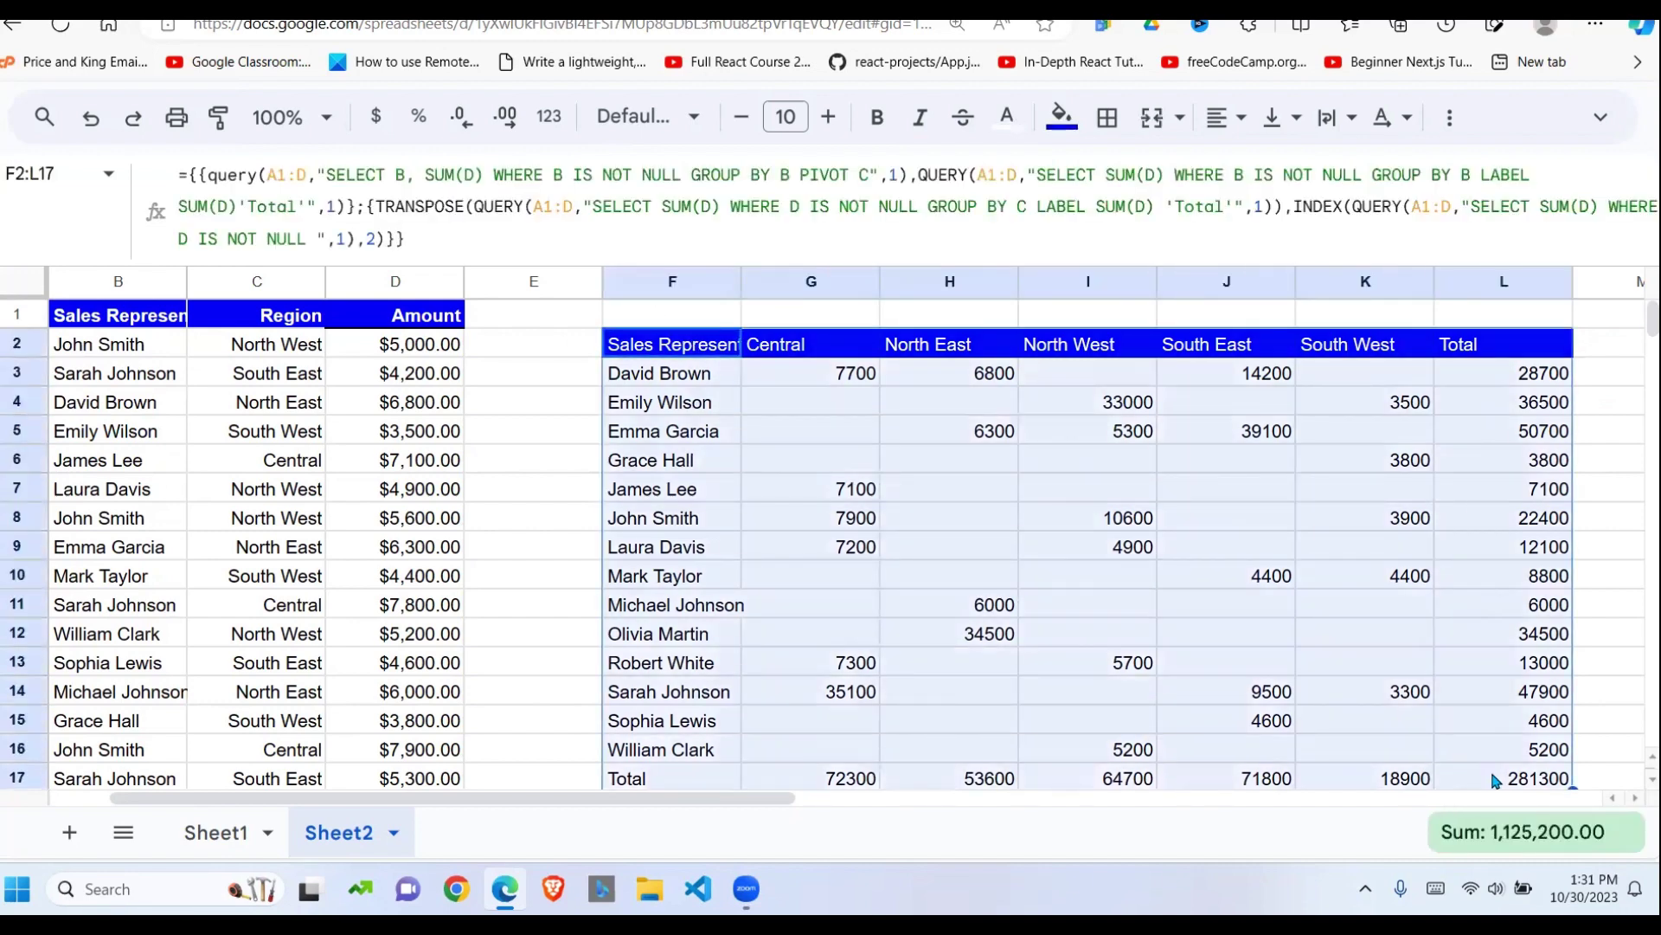
left_click(1385, 721)
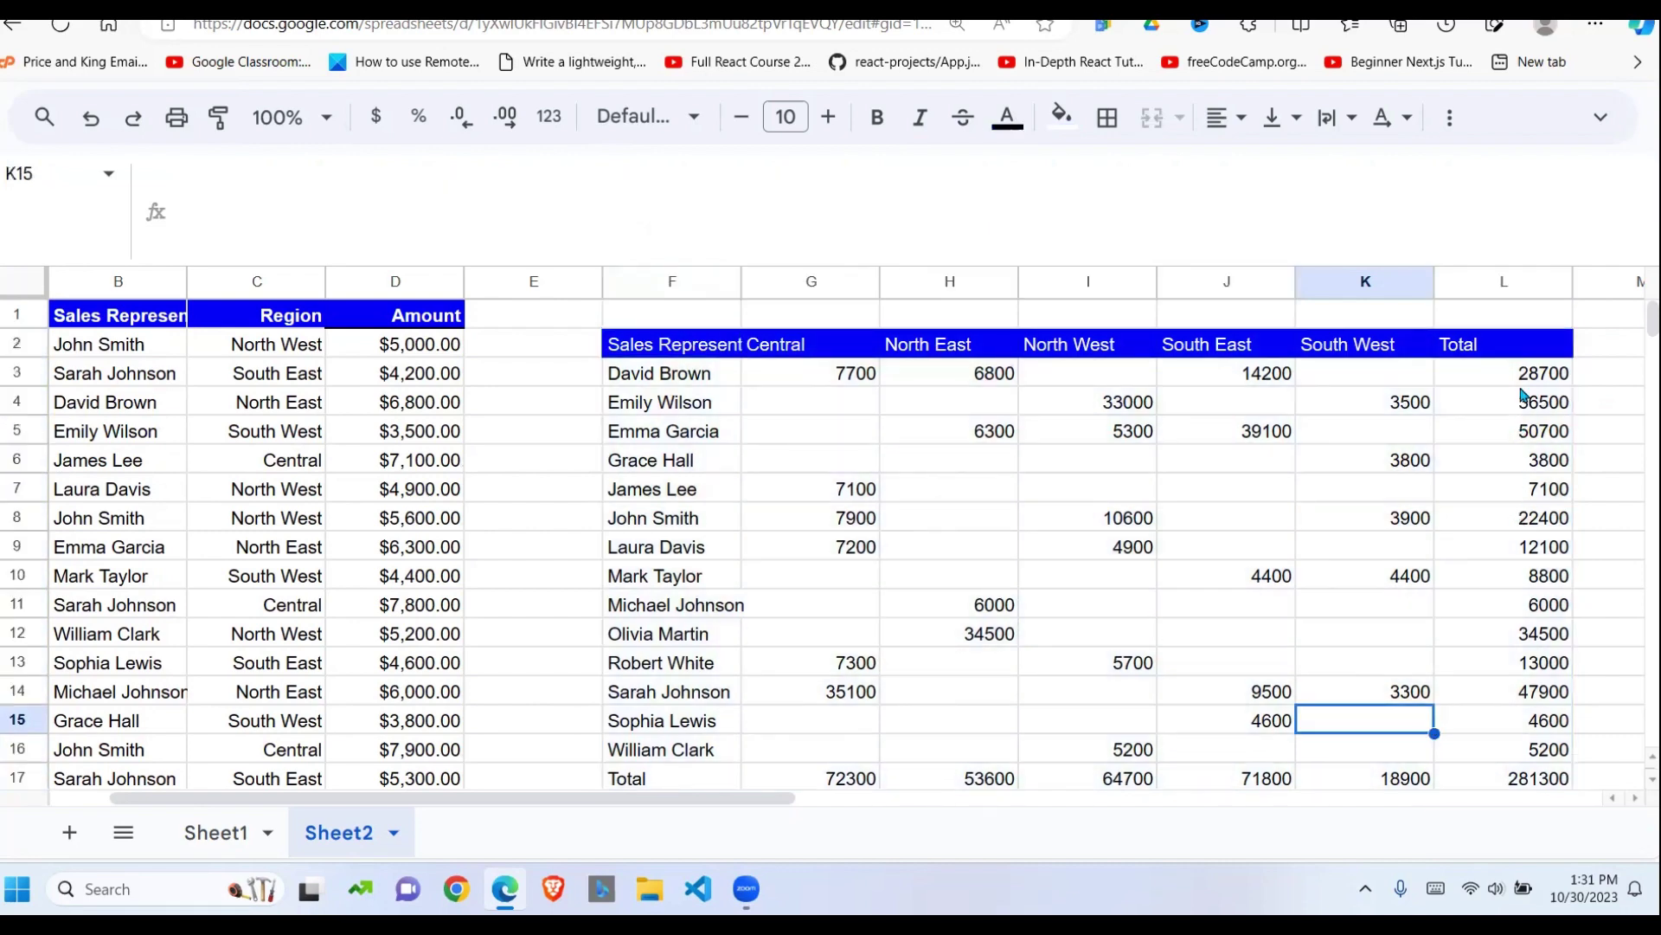
left_click_drag(1527, 373, 1530, 781)
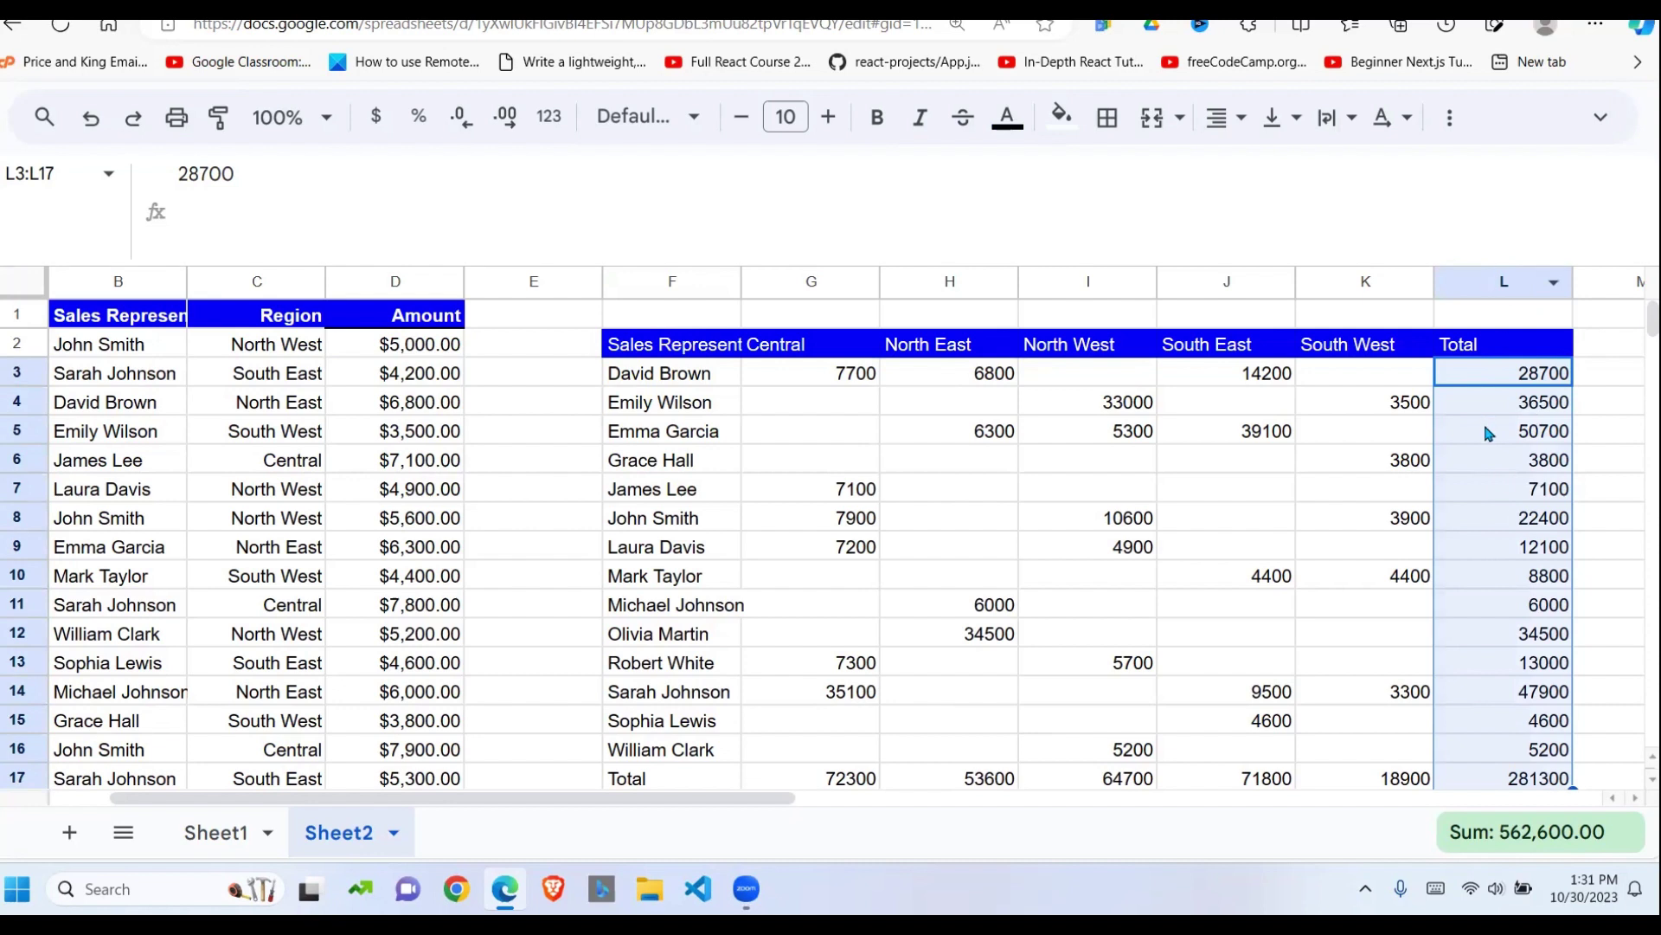
left_click(1348, 584)
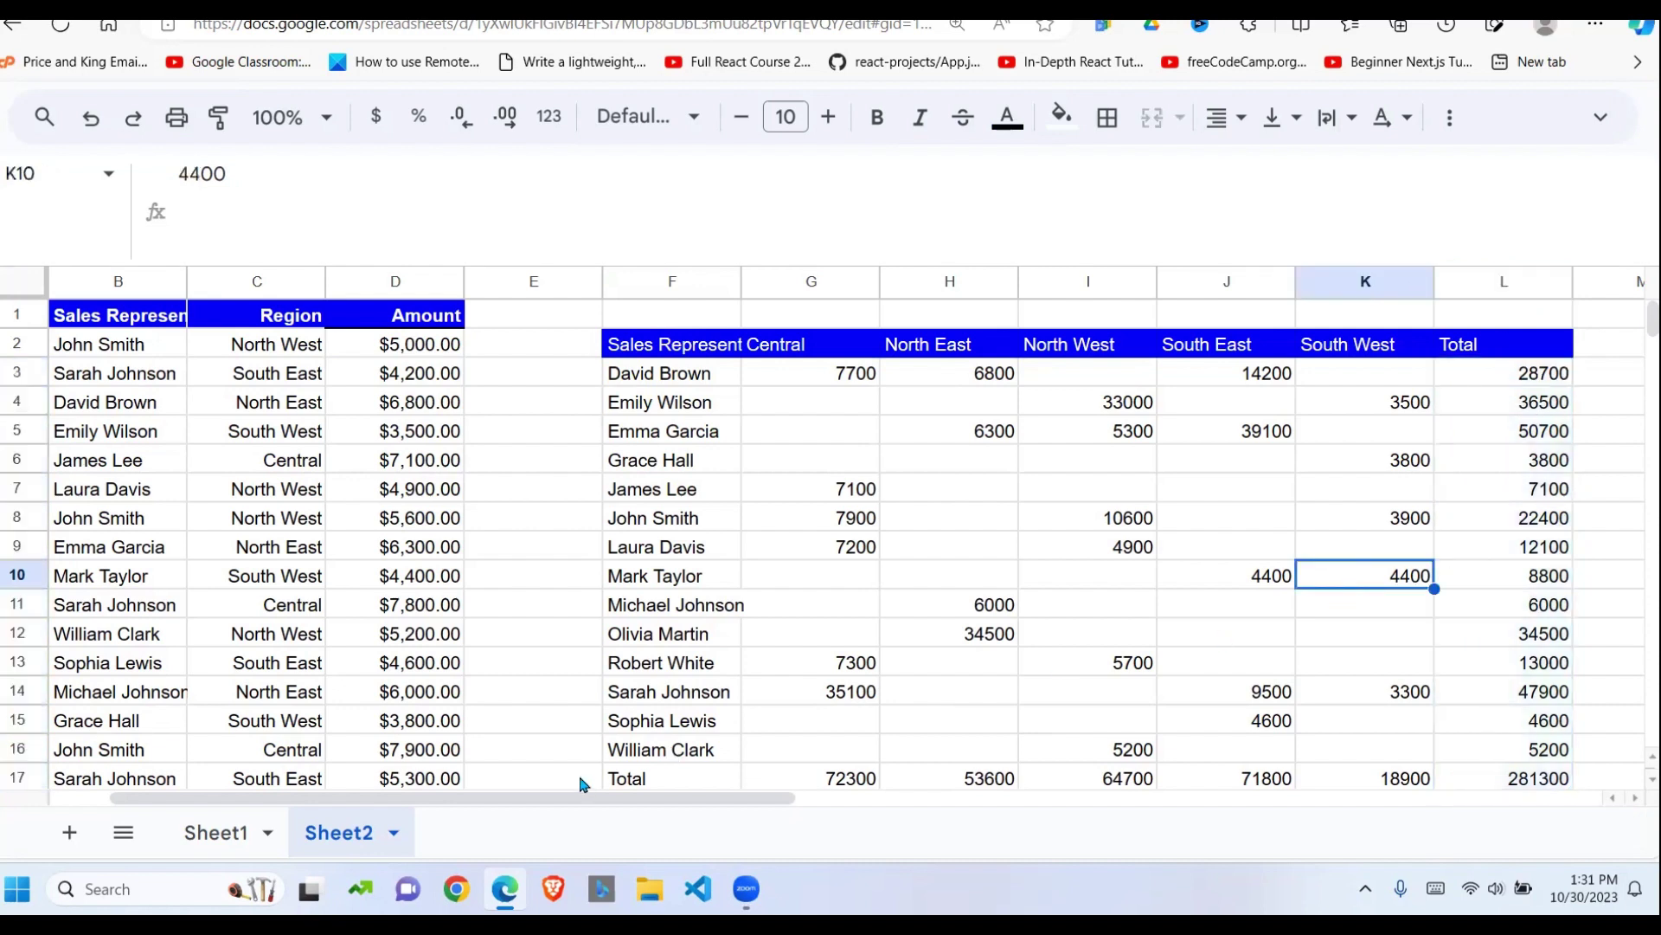
left_click(672, 778)
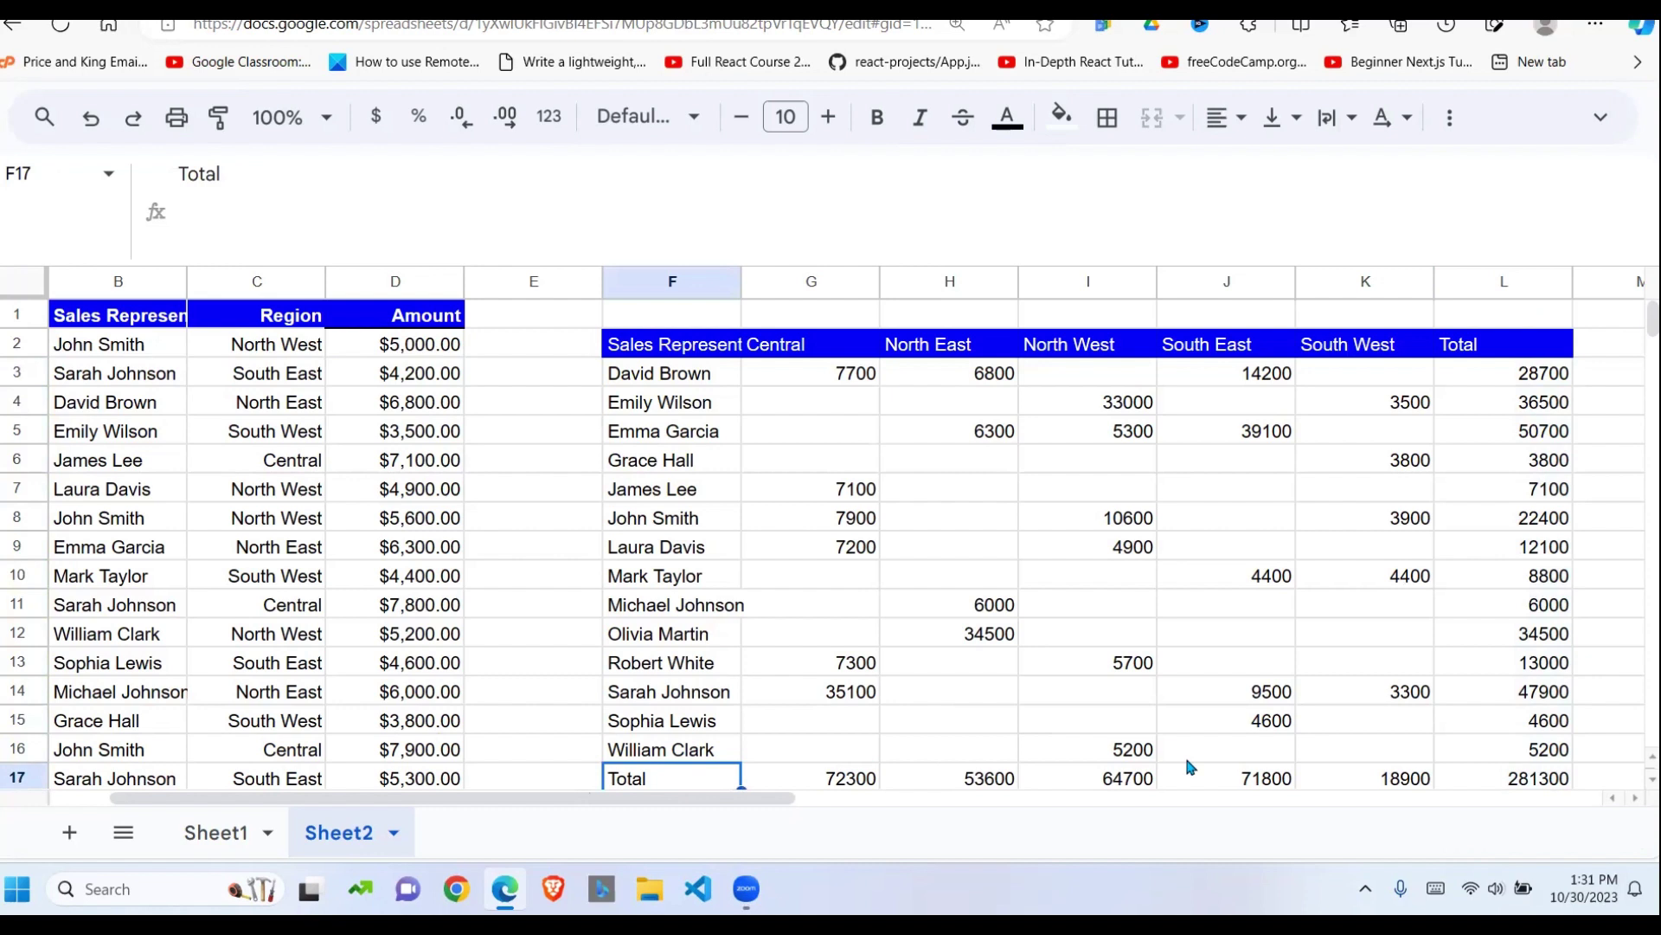
left_click_drag(682, 732, 686, 752)
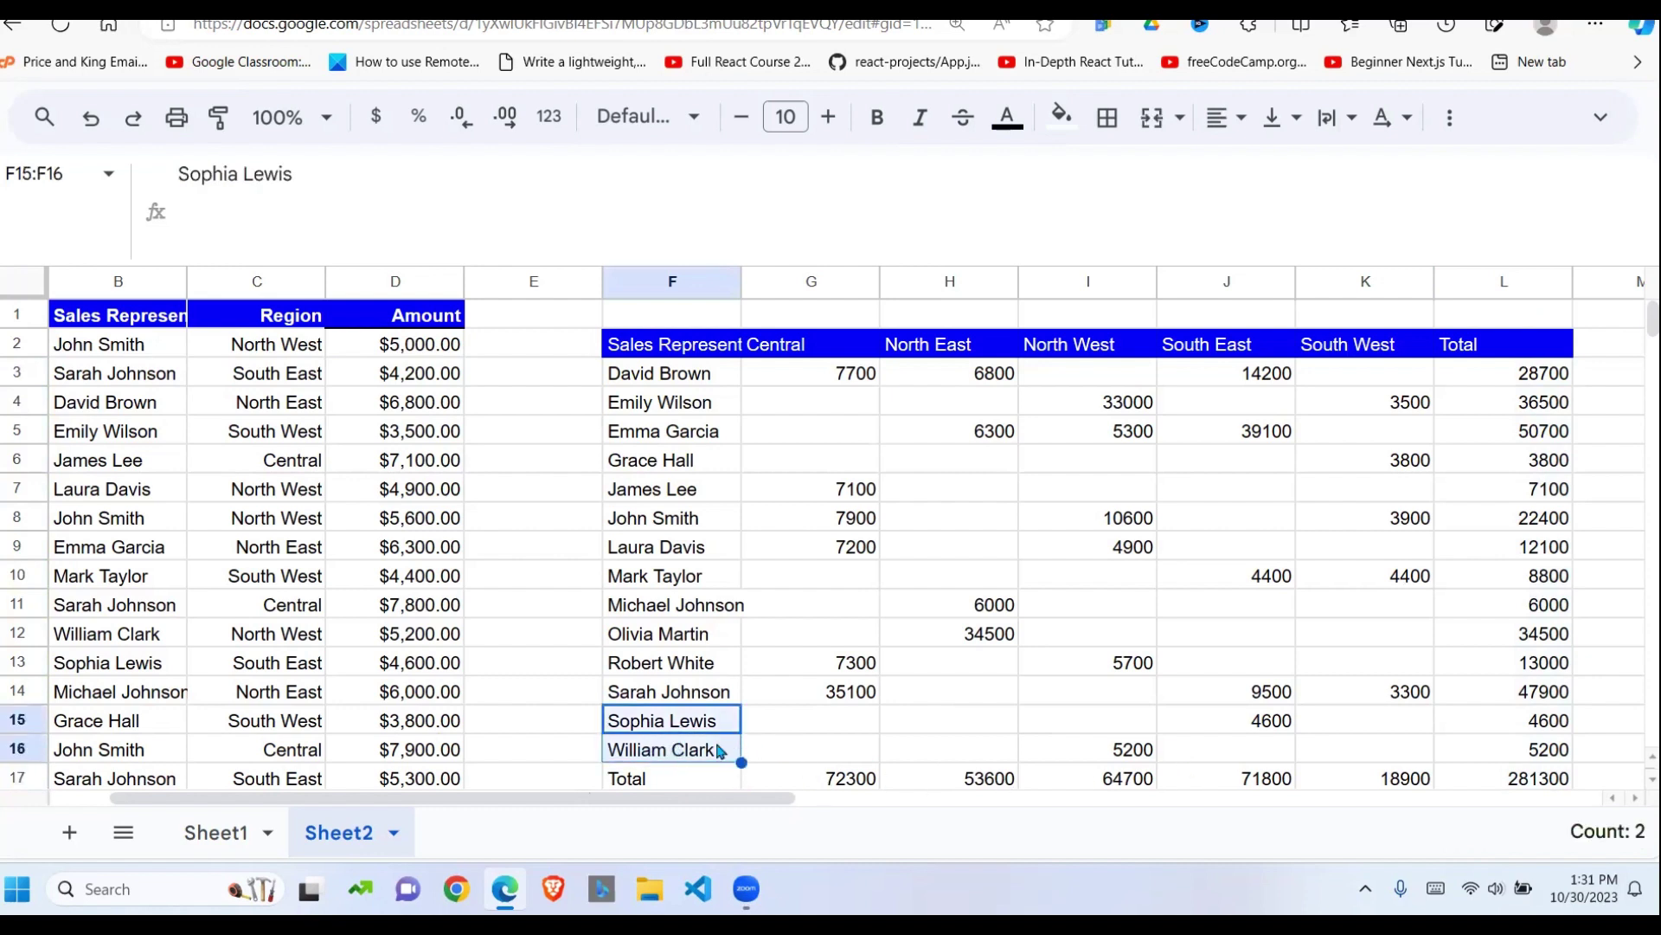
left_click(723, 778)
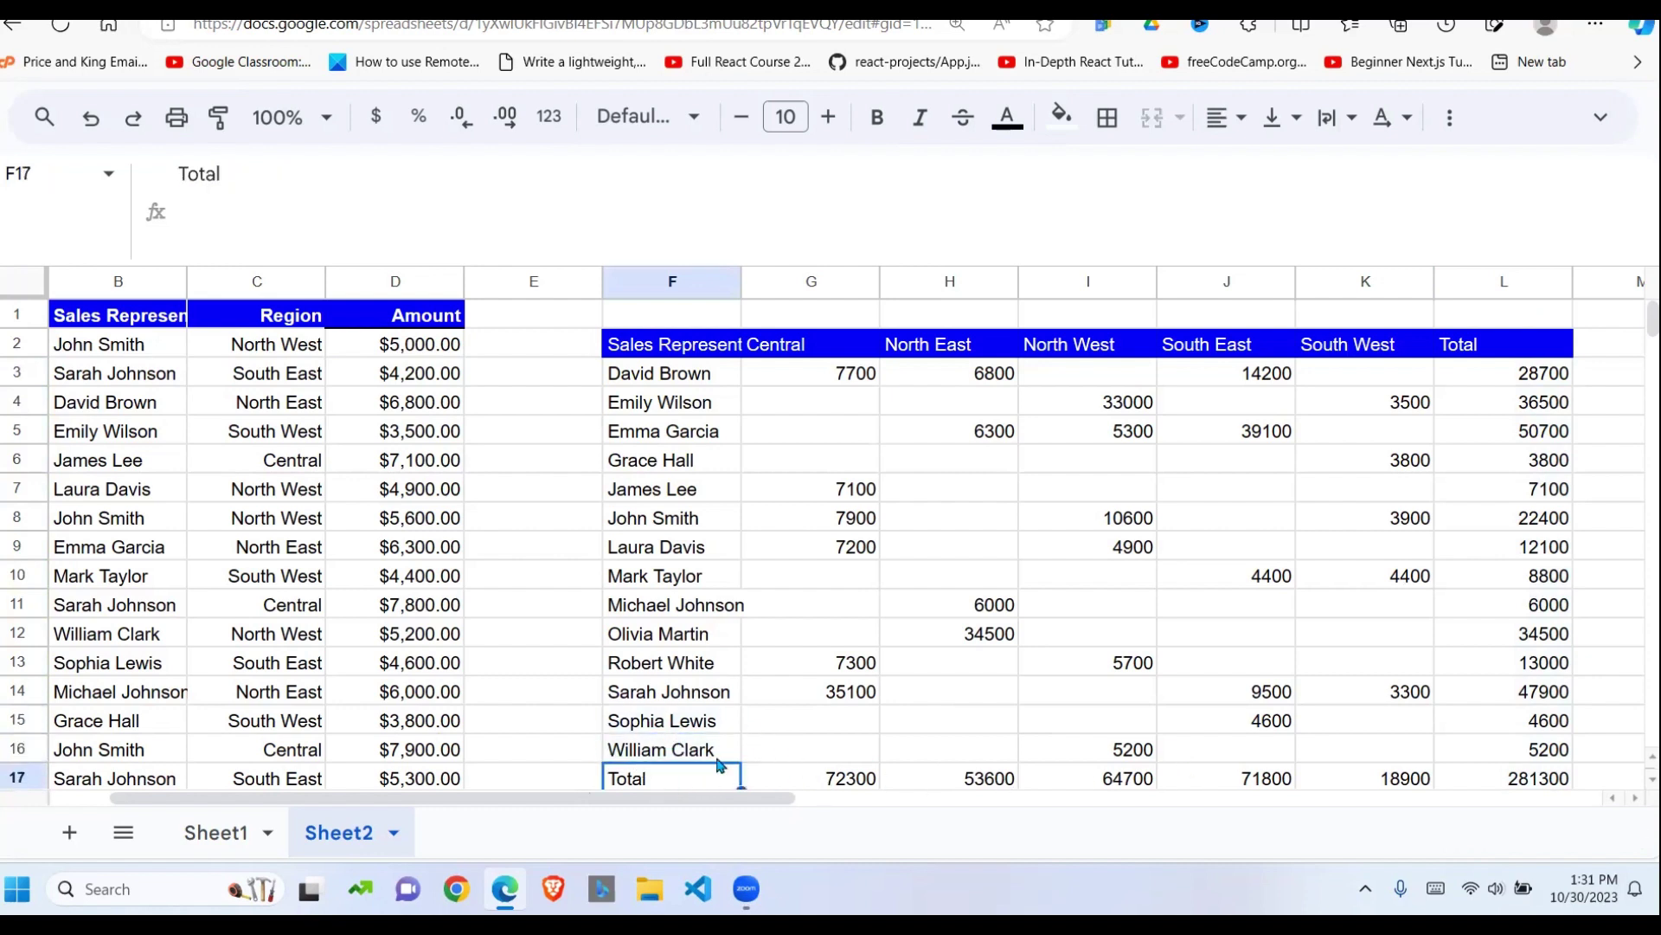
left_click(334, 753)
Move down the region column to the last sales entry at row 52
key("Left")
key("Down")
key("Down")
key("Down")
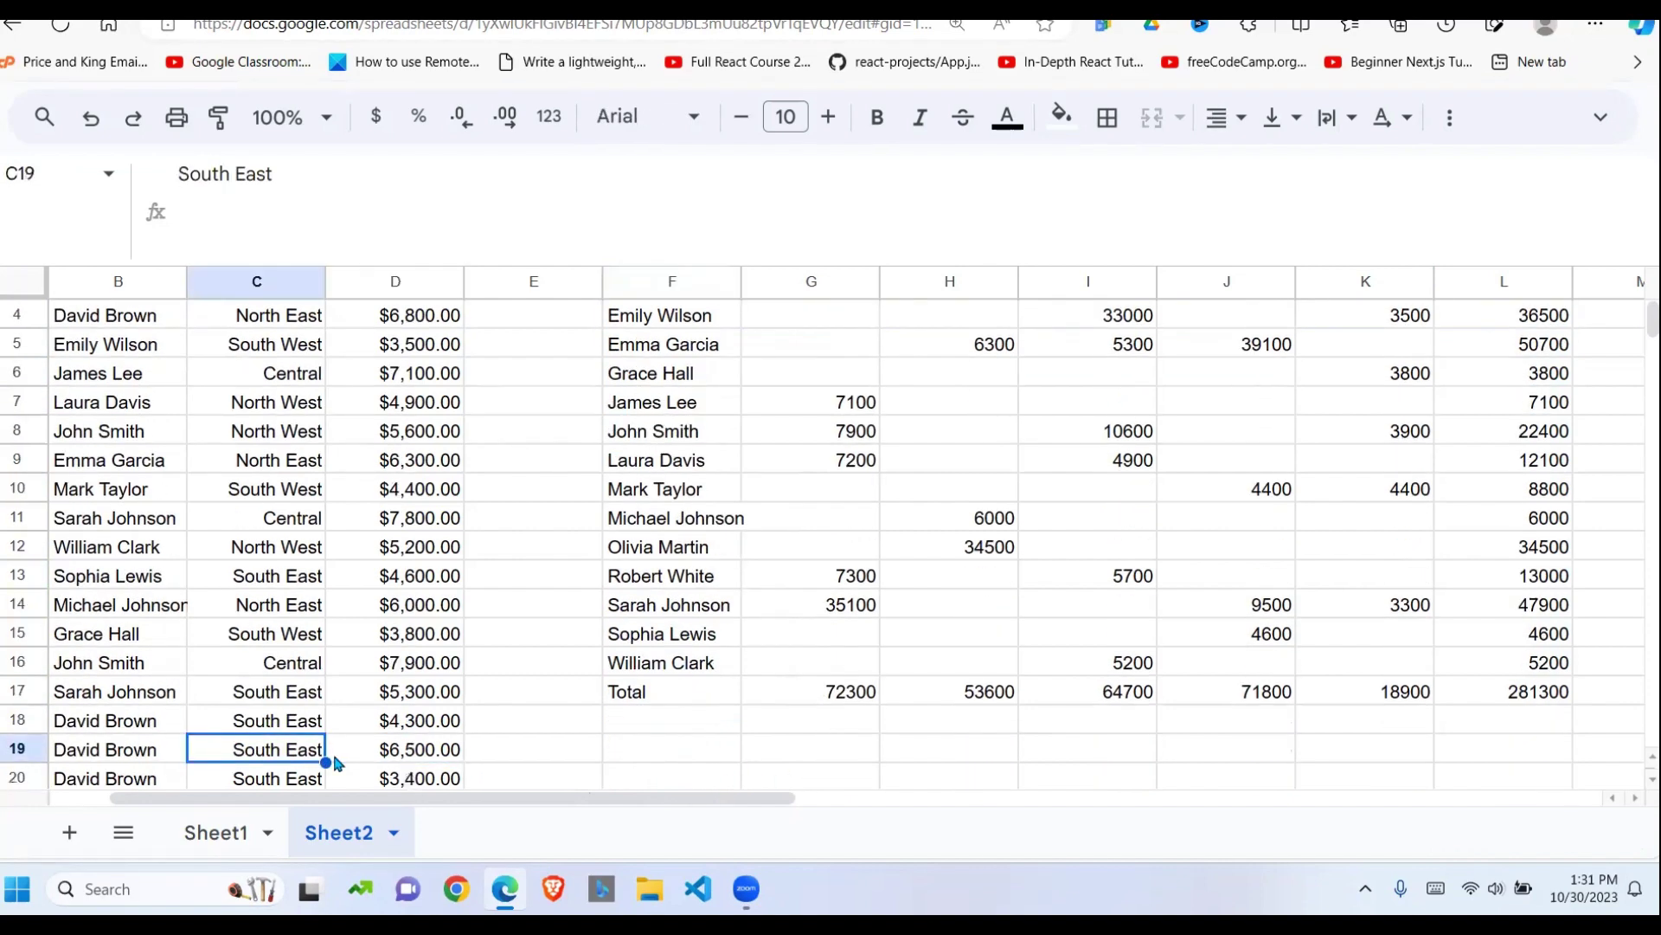
key("Down")
key("Down")
key("Down")
key("Down")
key("Down")
key("Down")
key("Down")
key("Down")
key("Down")
key("Down")
key("Down")
key("Down")
key("Down")
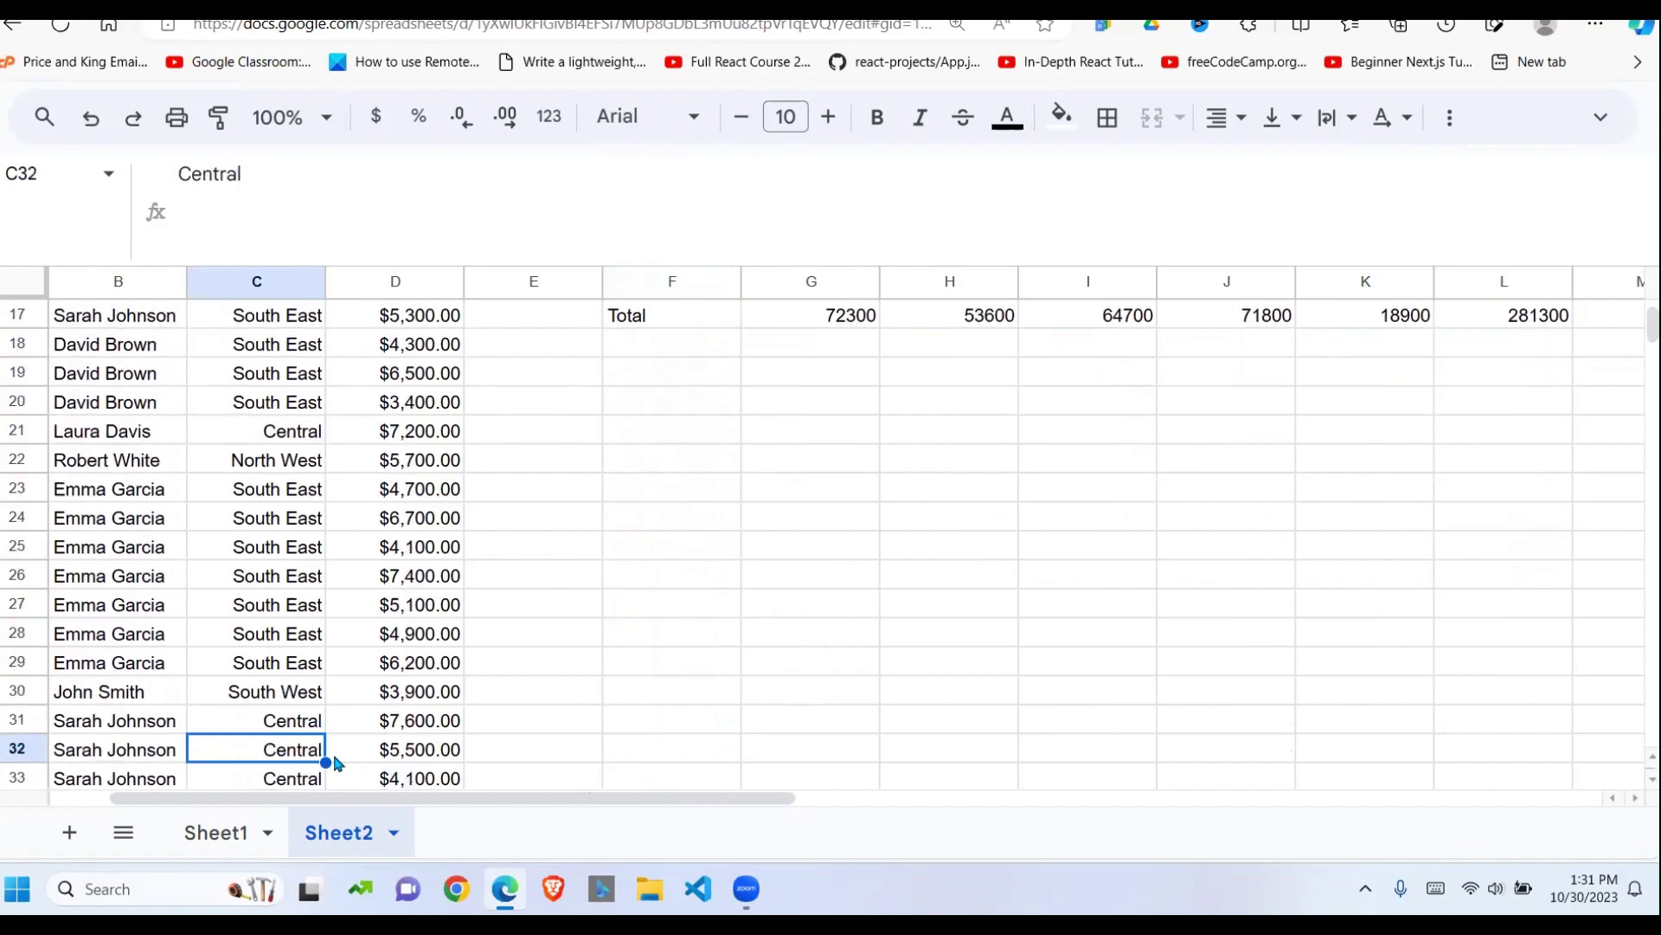
key("Down")
key("Down")
key("Down")
key("Down")
key("Down")
key("Down")
key("Down")
key("Down")
key("Down")
key("Down")
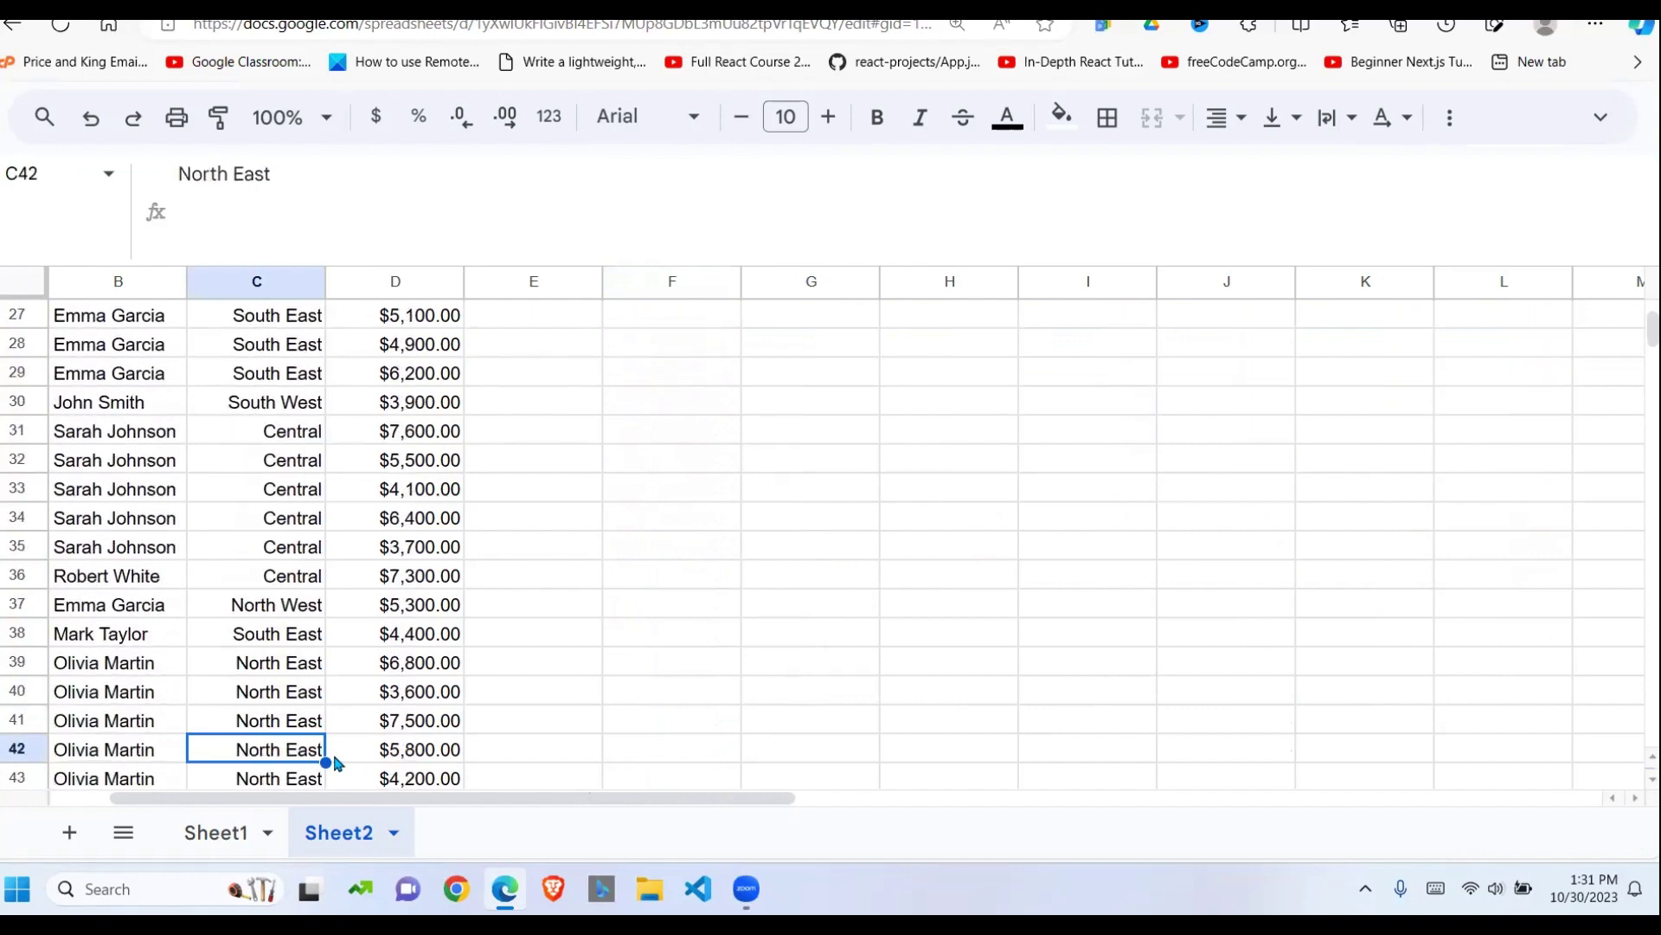
key("Down")
key("Down")
key("Down")
key("Down")
key("Down")
key("Down")
key("Down")
key("Down")
key("Down")
key("Down")
key("Down")
key("Down")
key("Down")
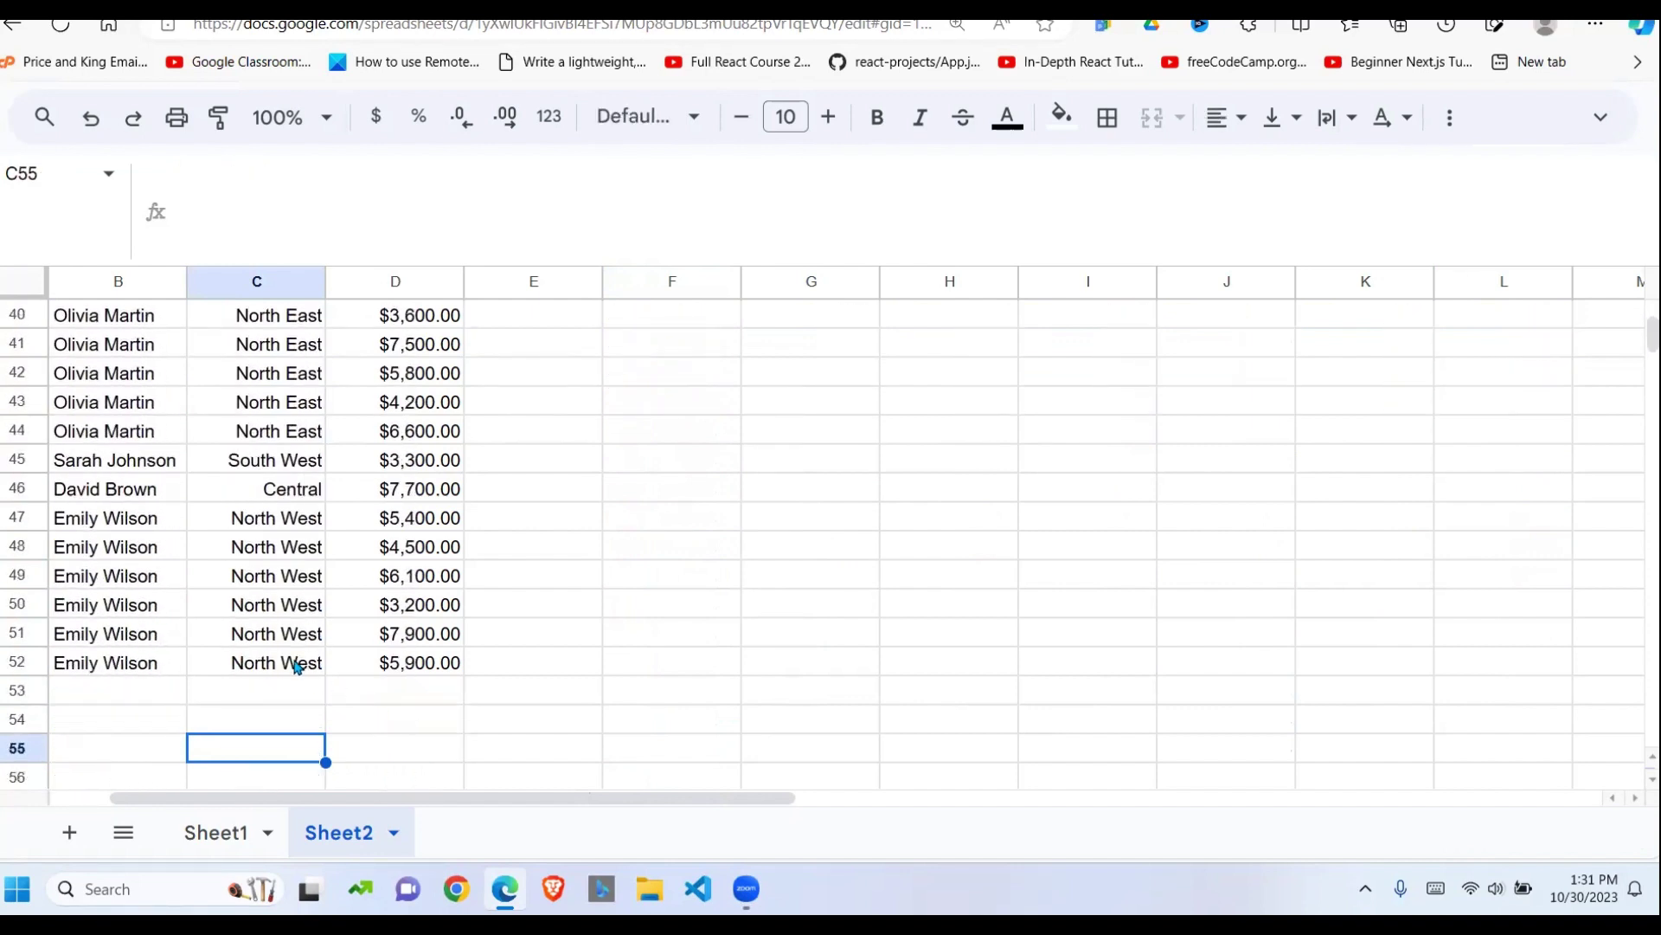
left_click(297, 664)
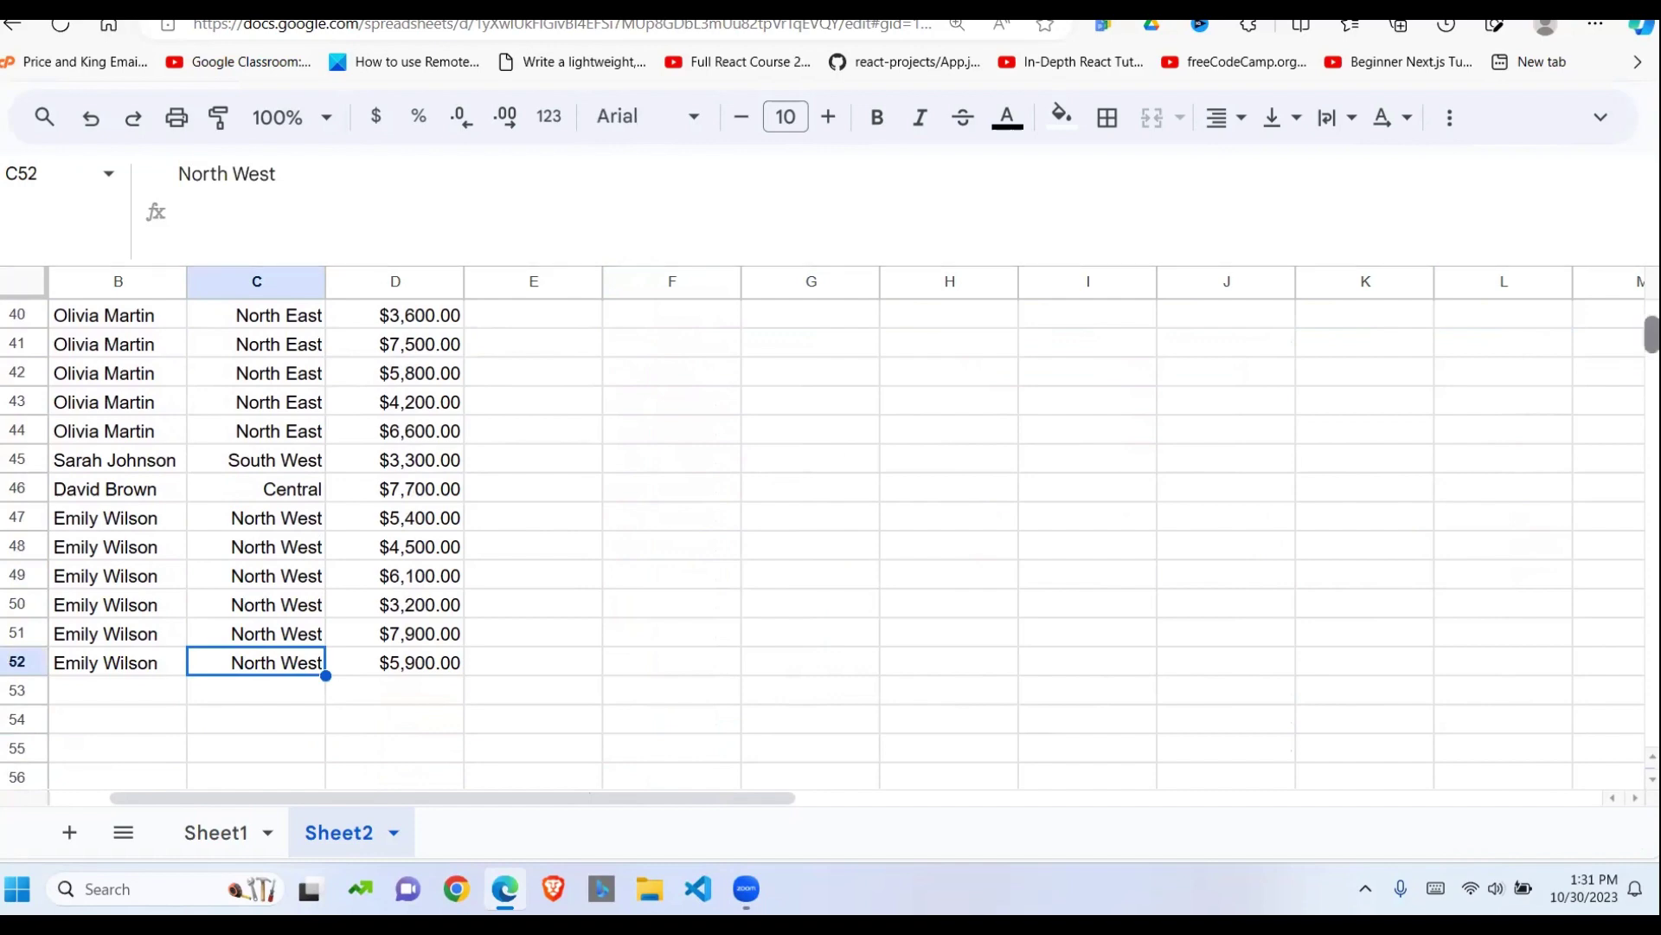
scroll(1272, 370, "up", 13)
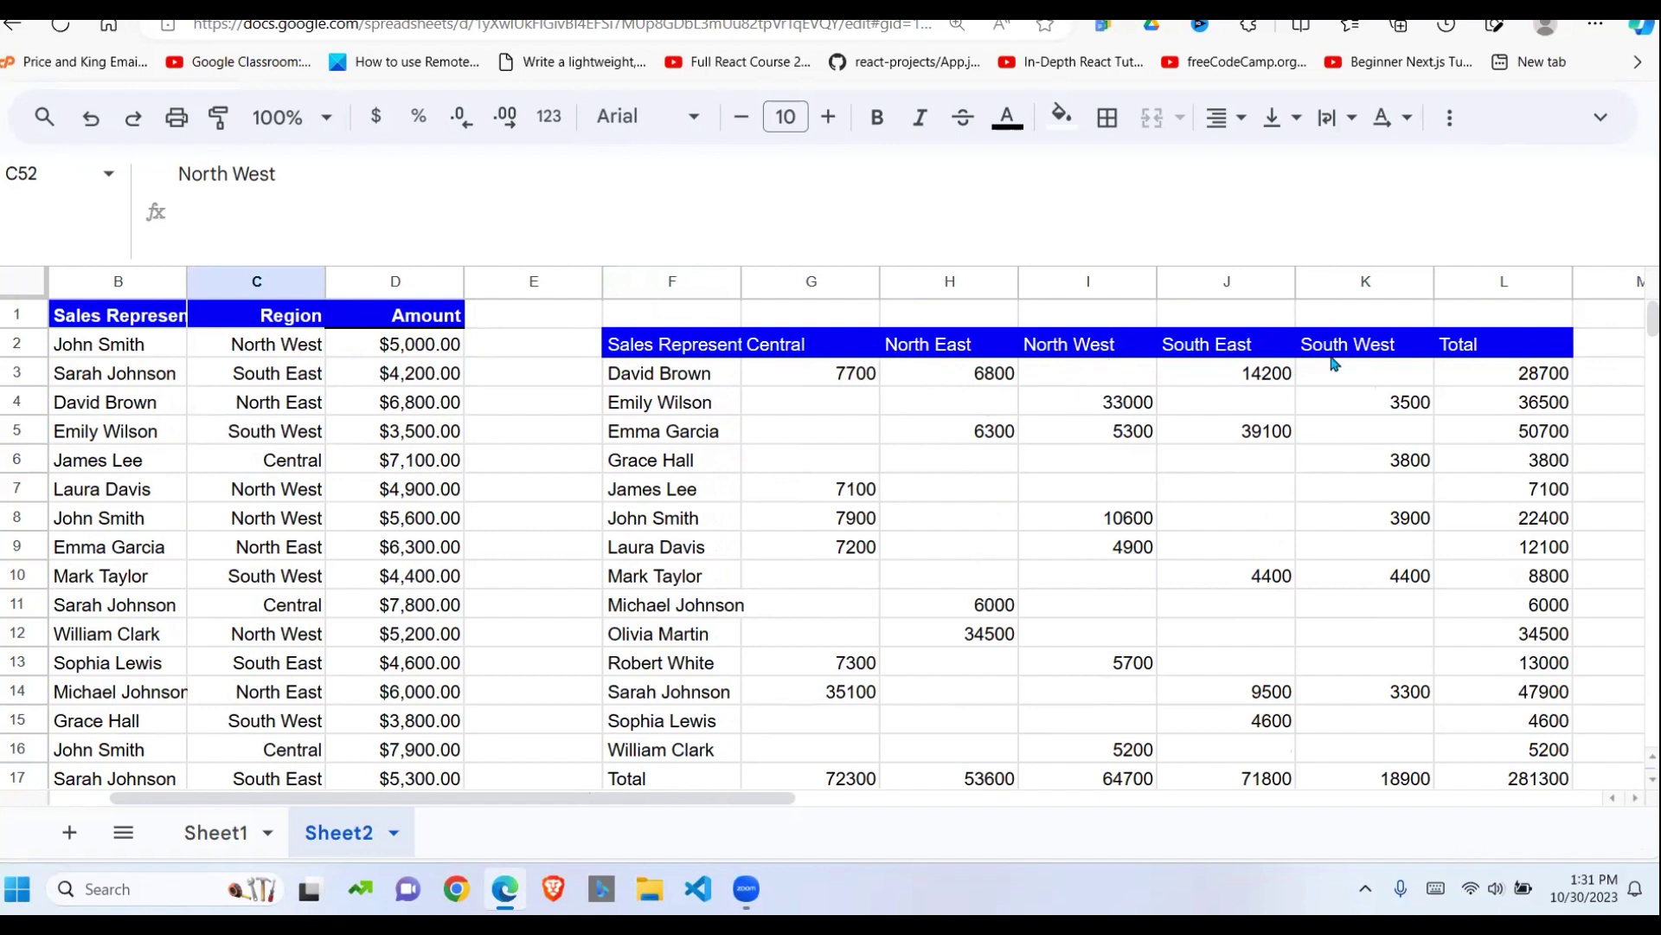
left_click(835, 606)
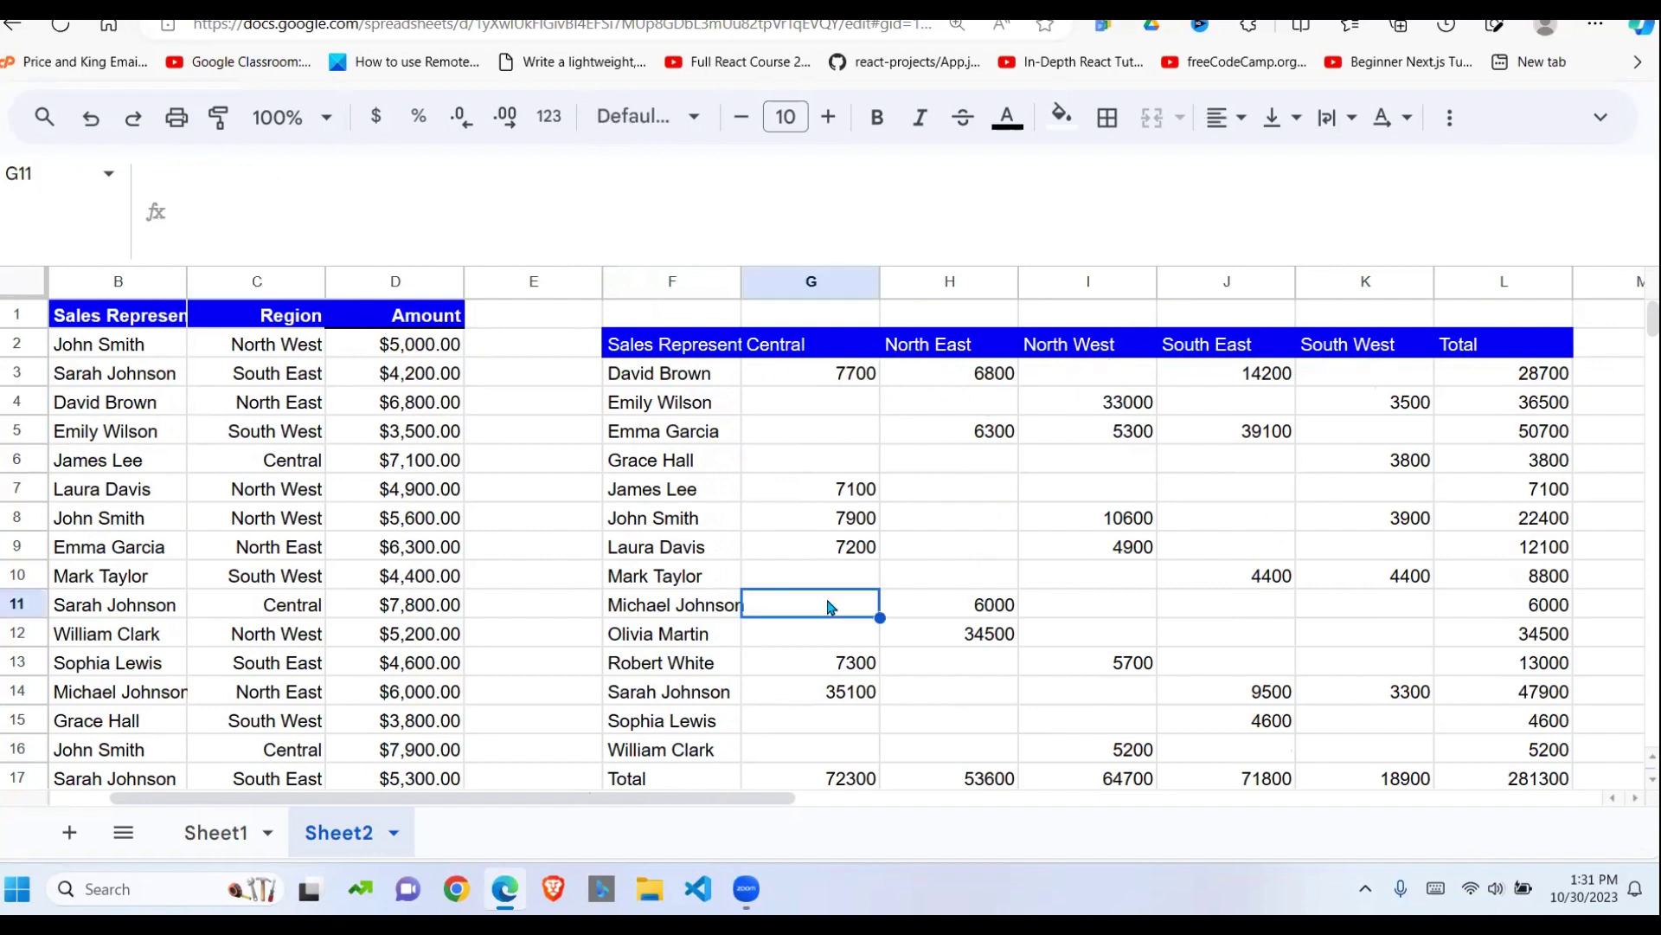
left_click(684, 718)
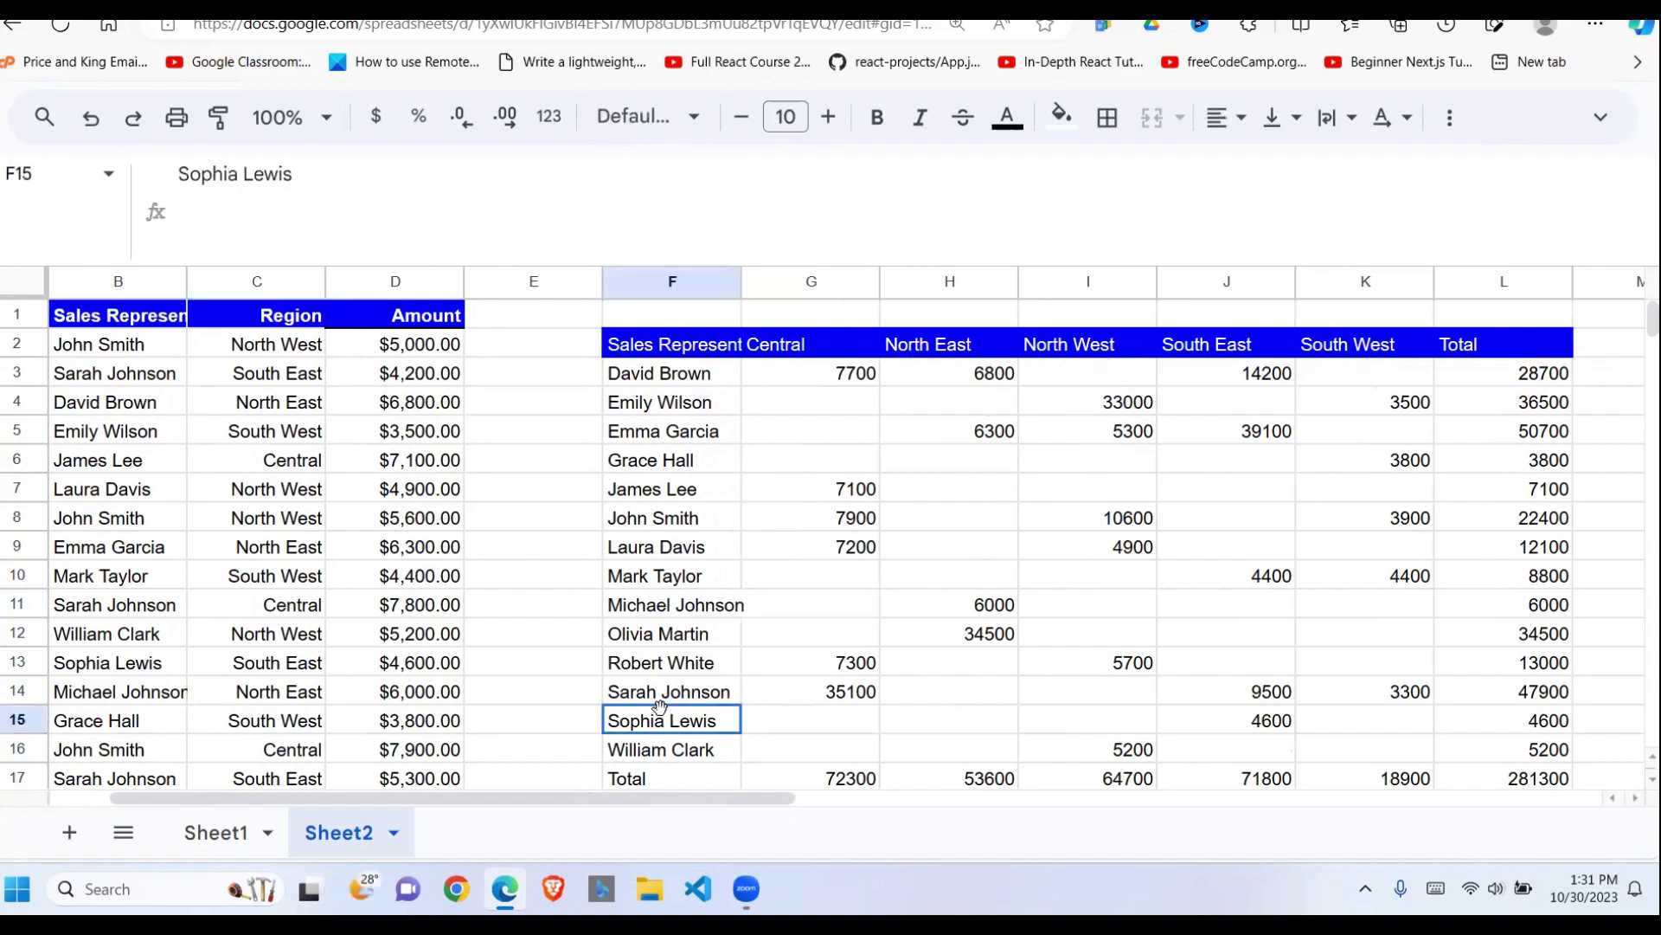
left_click(207, 703)
key("Down")
key("Down")
key("Down")
key("Down")
key("Down")
key("Down")
key("Down")
key("Down")
key("Down")
key("Down")
key("Down")
key("Down")
key("Down")
key("Down")
key("Down")
key("Down")
key("Down")
key("Down")
key("Down")
key("Down")
key("Down")
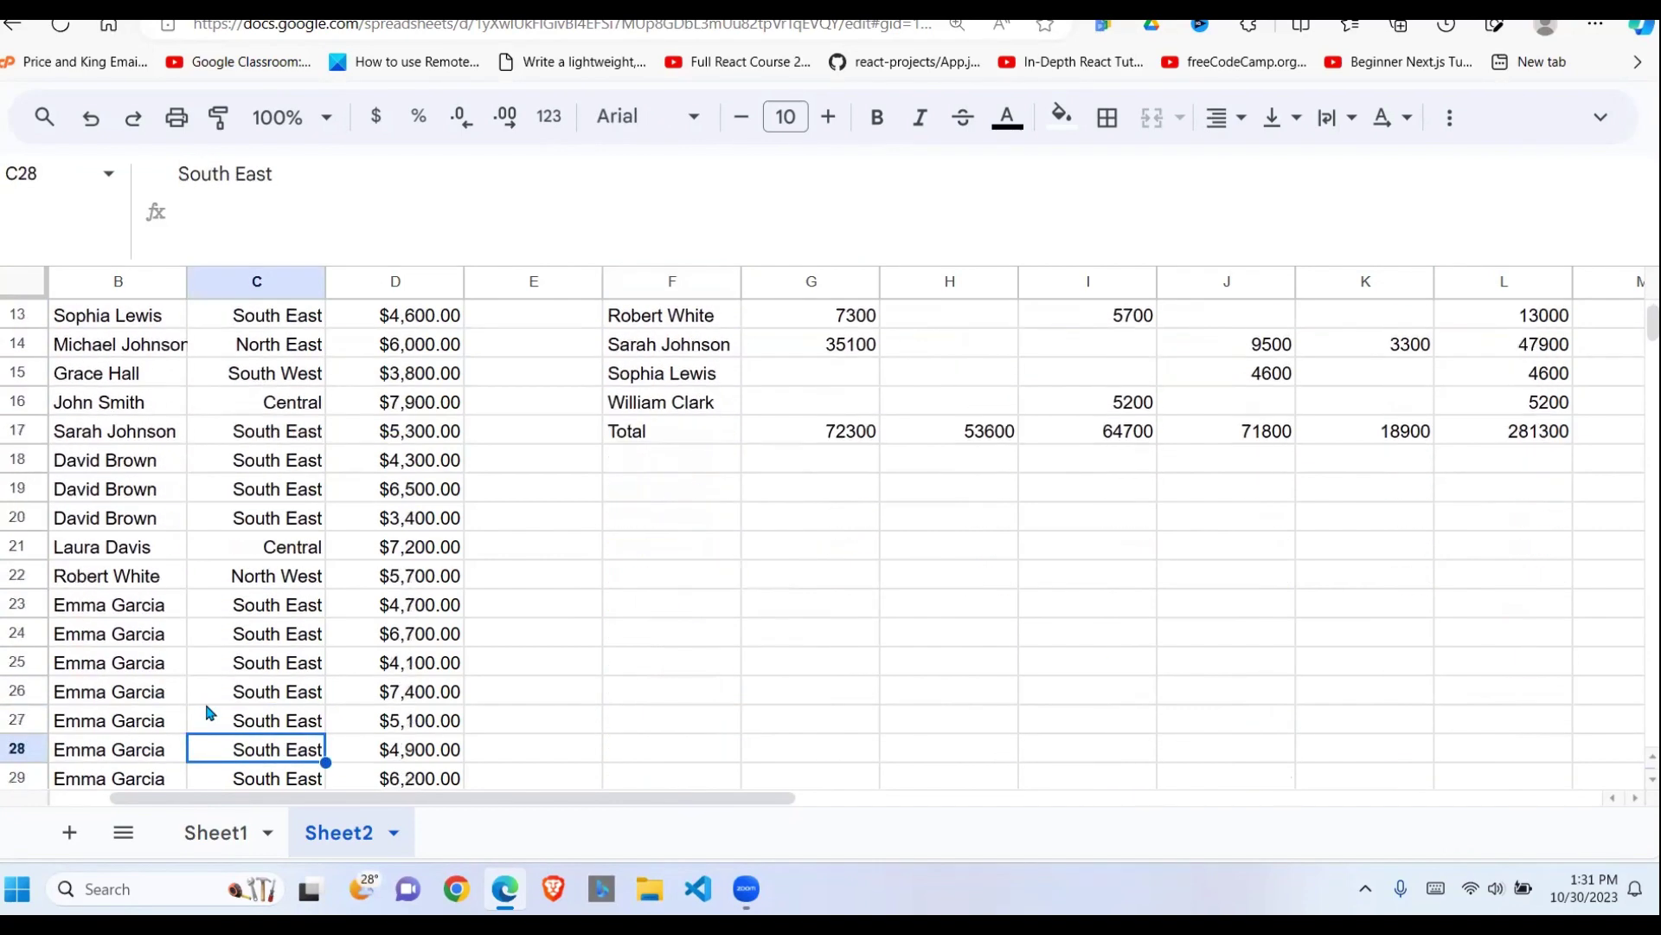
key("Down")
key("Down")
key("Down")
key("Down")
key("Down")
key("Down")
key("Down")
key("Down")
key("Down")
key("Down")
key("Down")
key("Down")
key("Down")
key("Down")
key("Down")
key("Down")
key("Down")
key("Down")
key("Down")
key("Down")
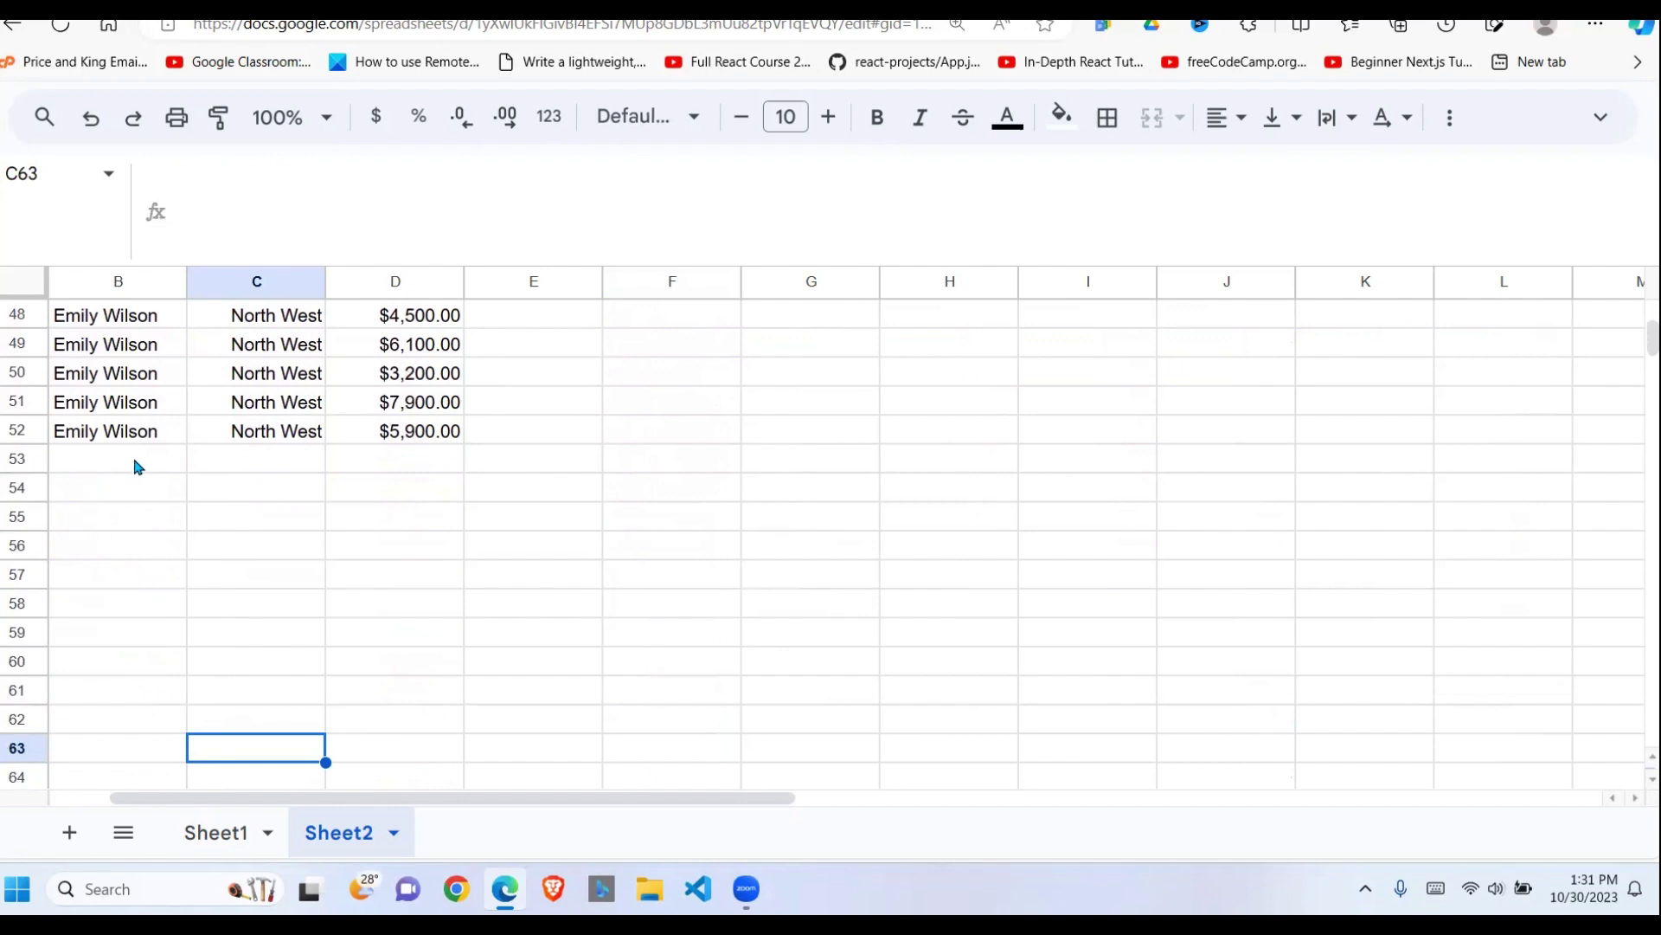
Enter a new rep in row 53 with region East and amount 6470
left_click(136, 466)
type("rO")
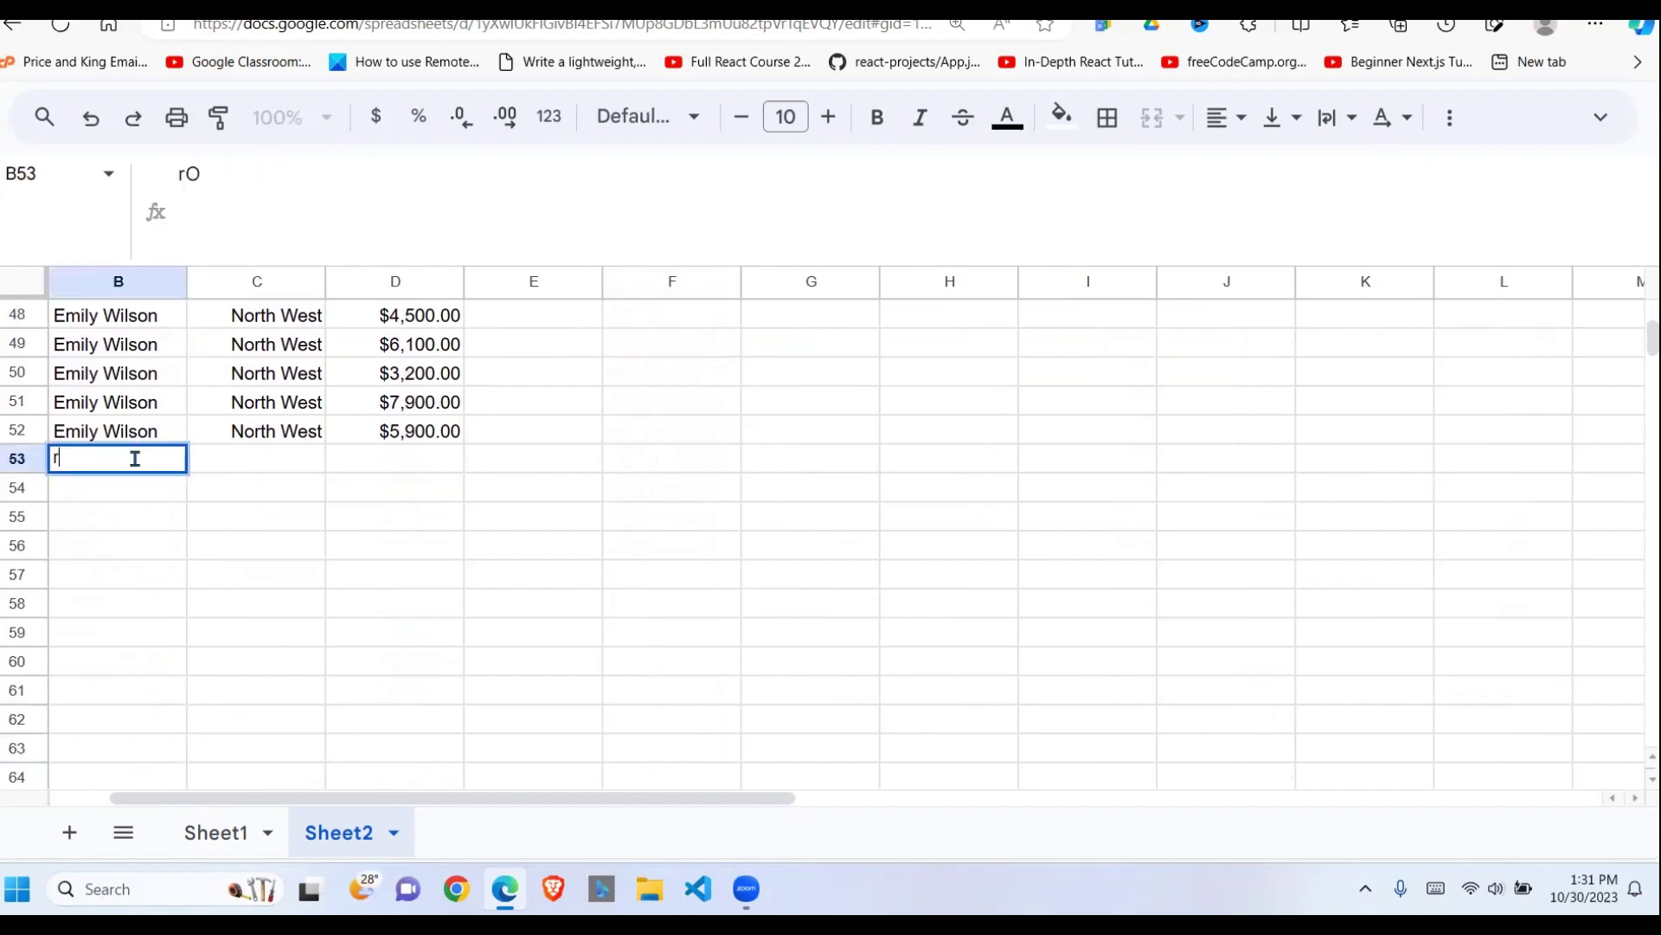
key("BackSpace")
type("r")
key("BackSpace")
type("Rober")
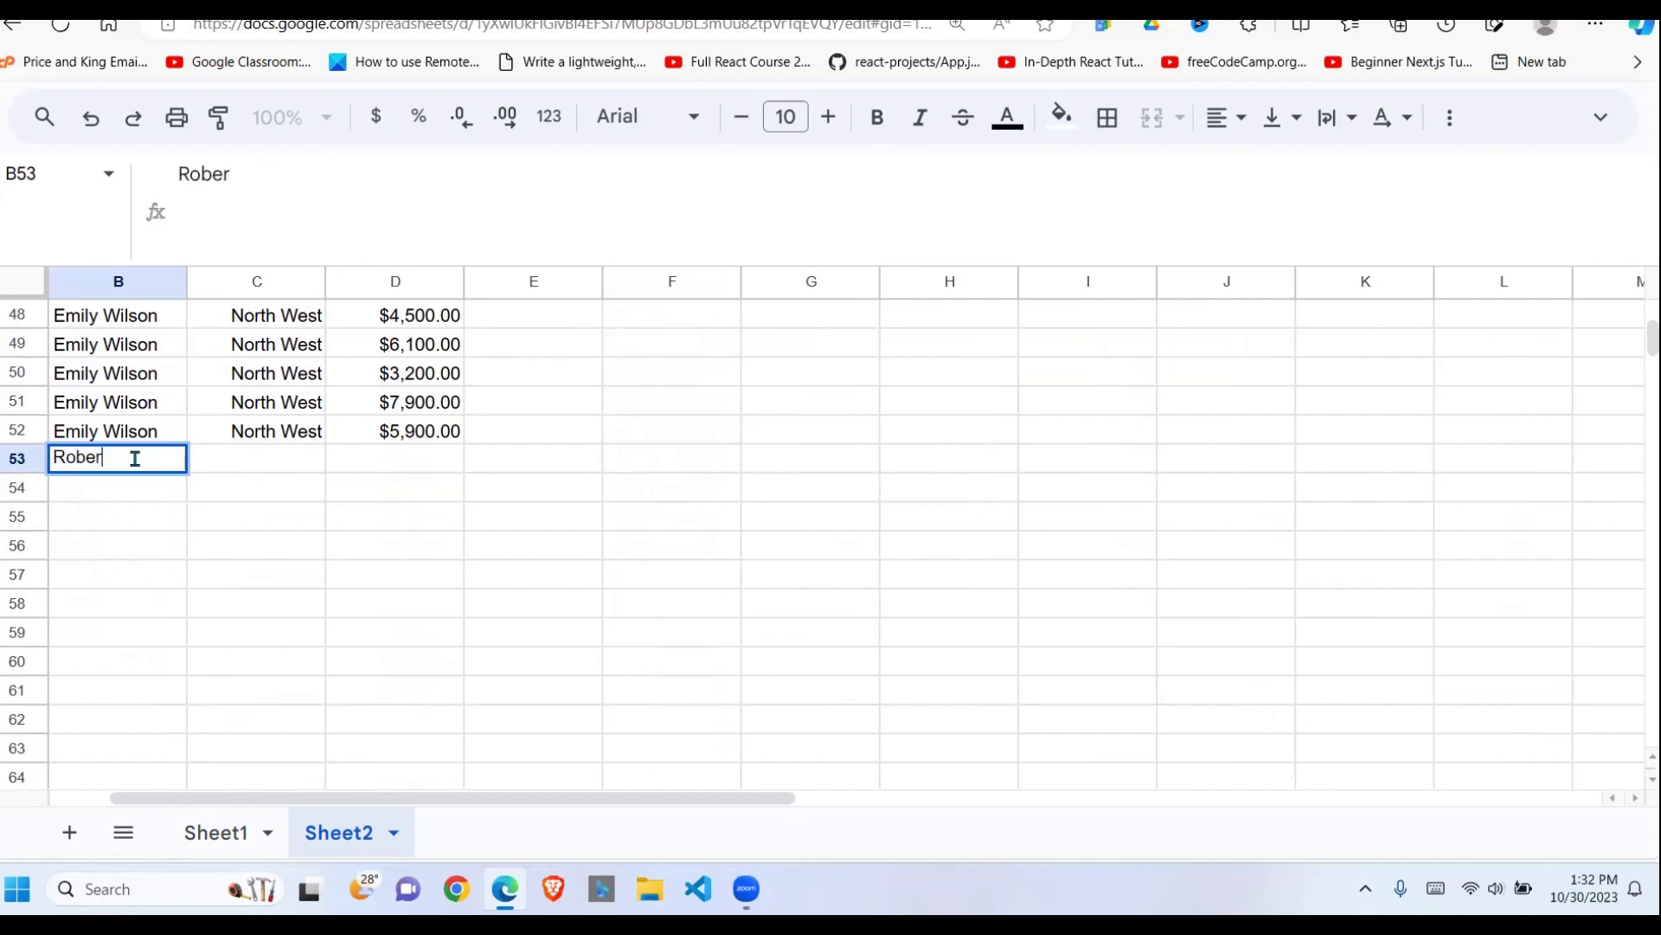
type("to")
key("Tab")
type("East")
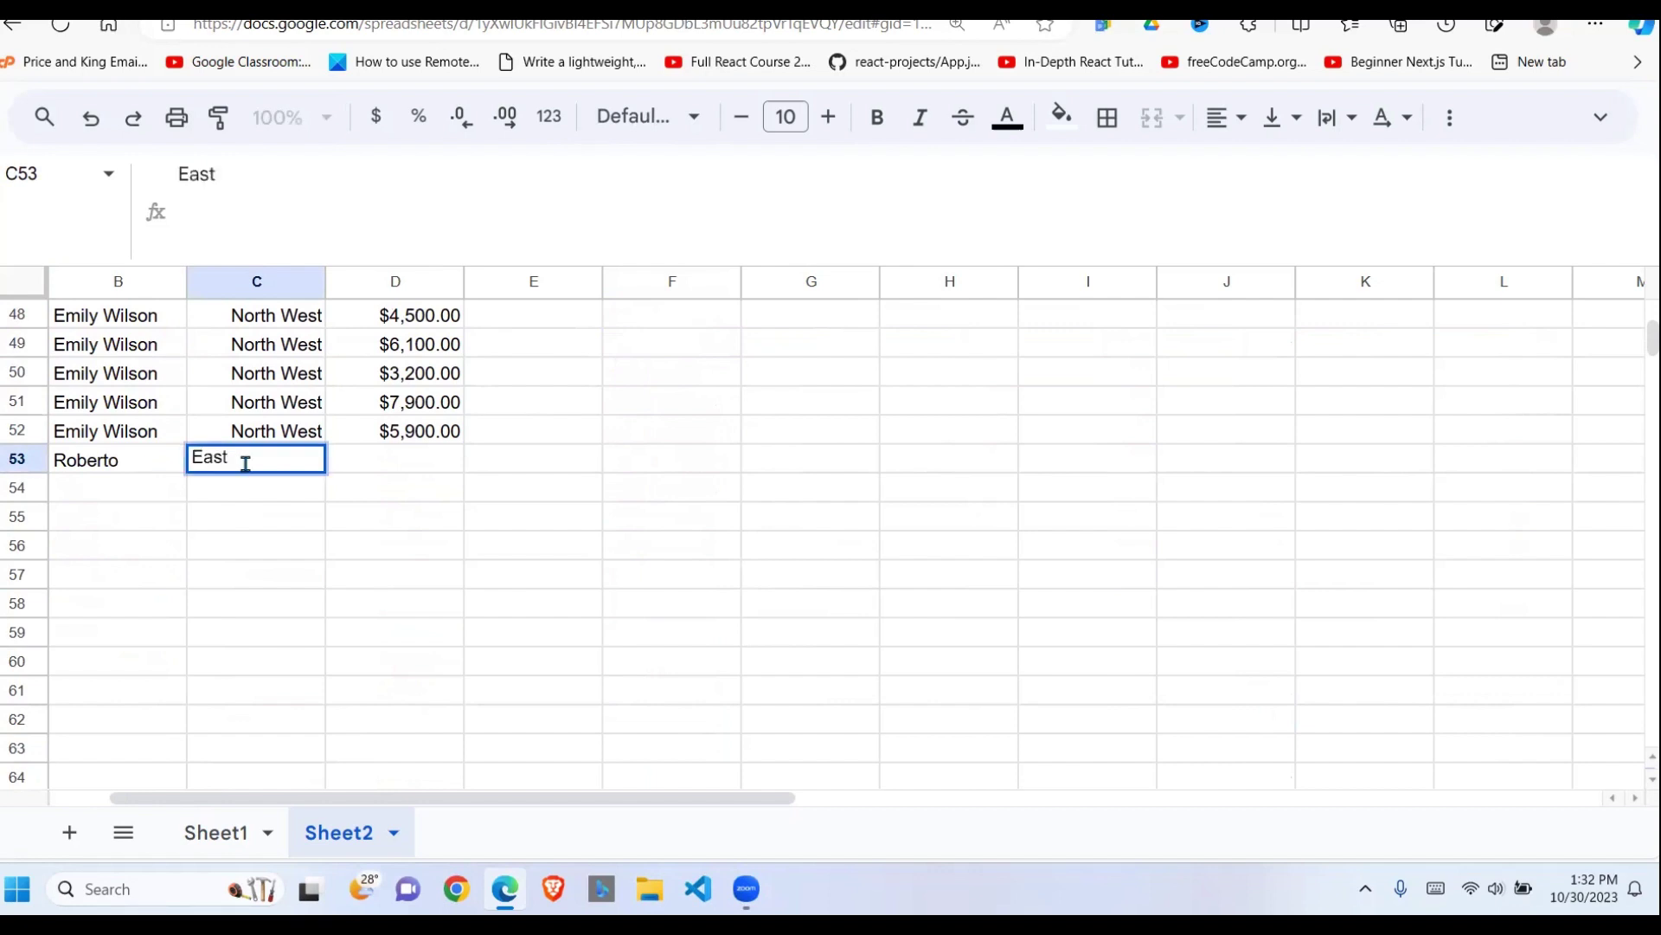
key("Tab")
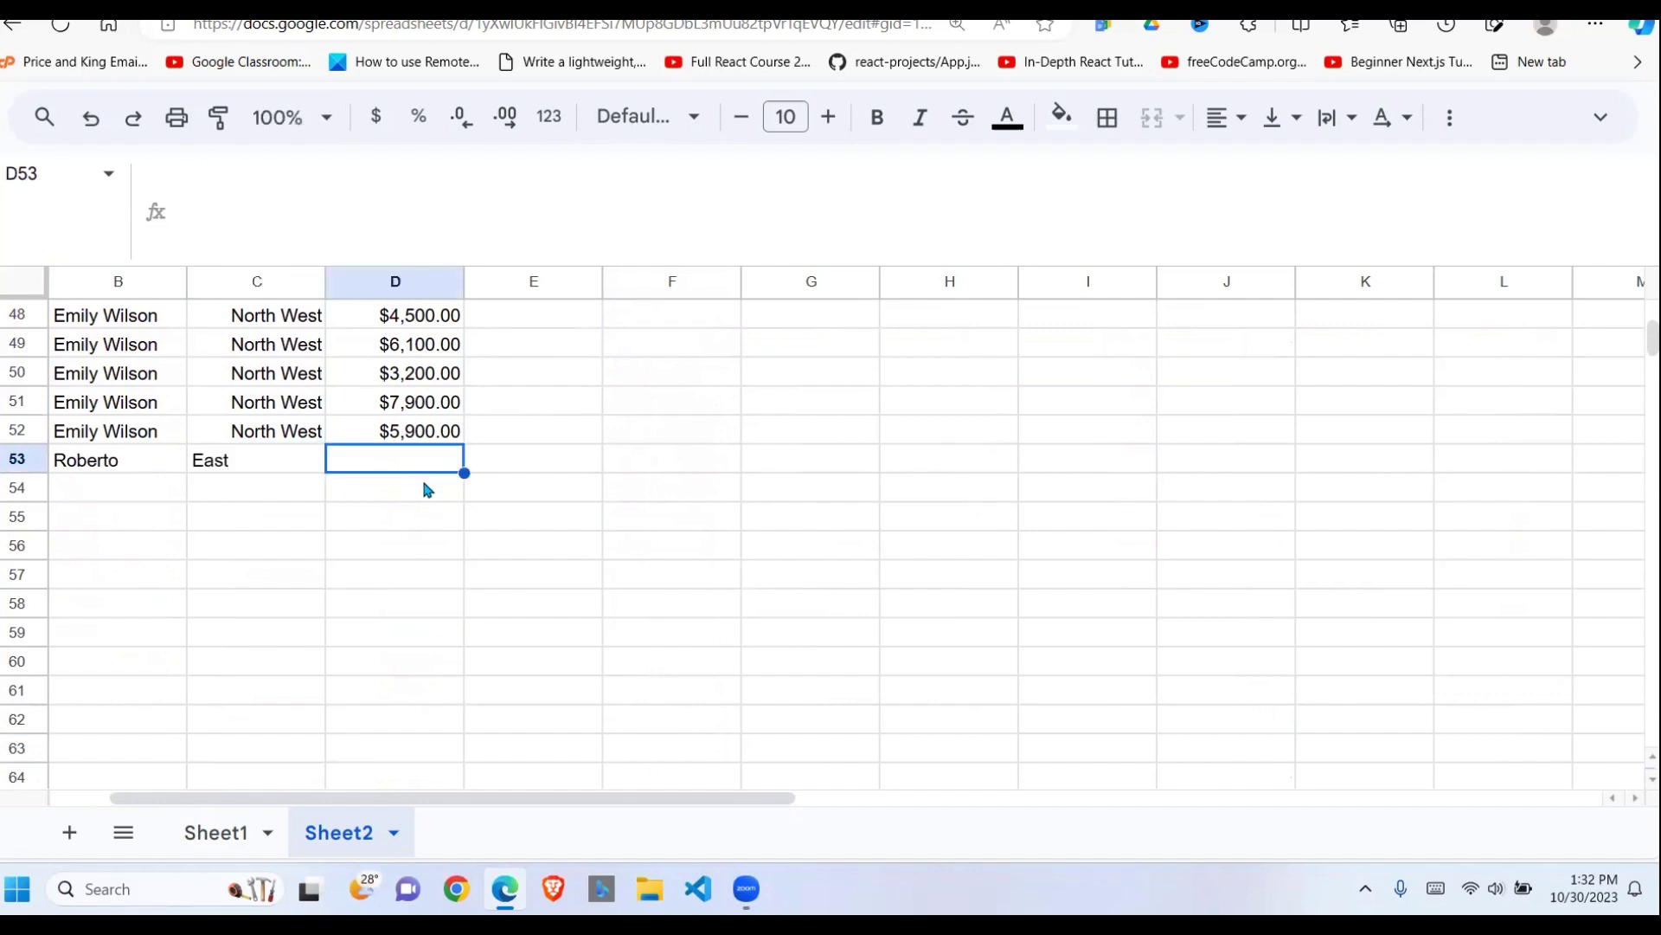
type("647")
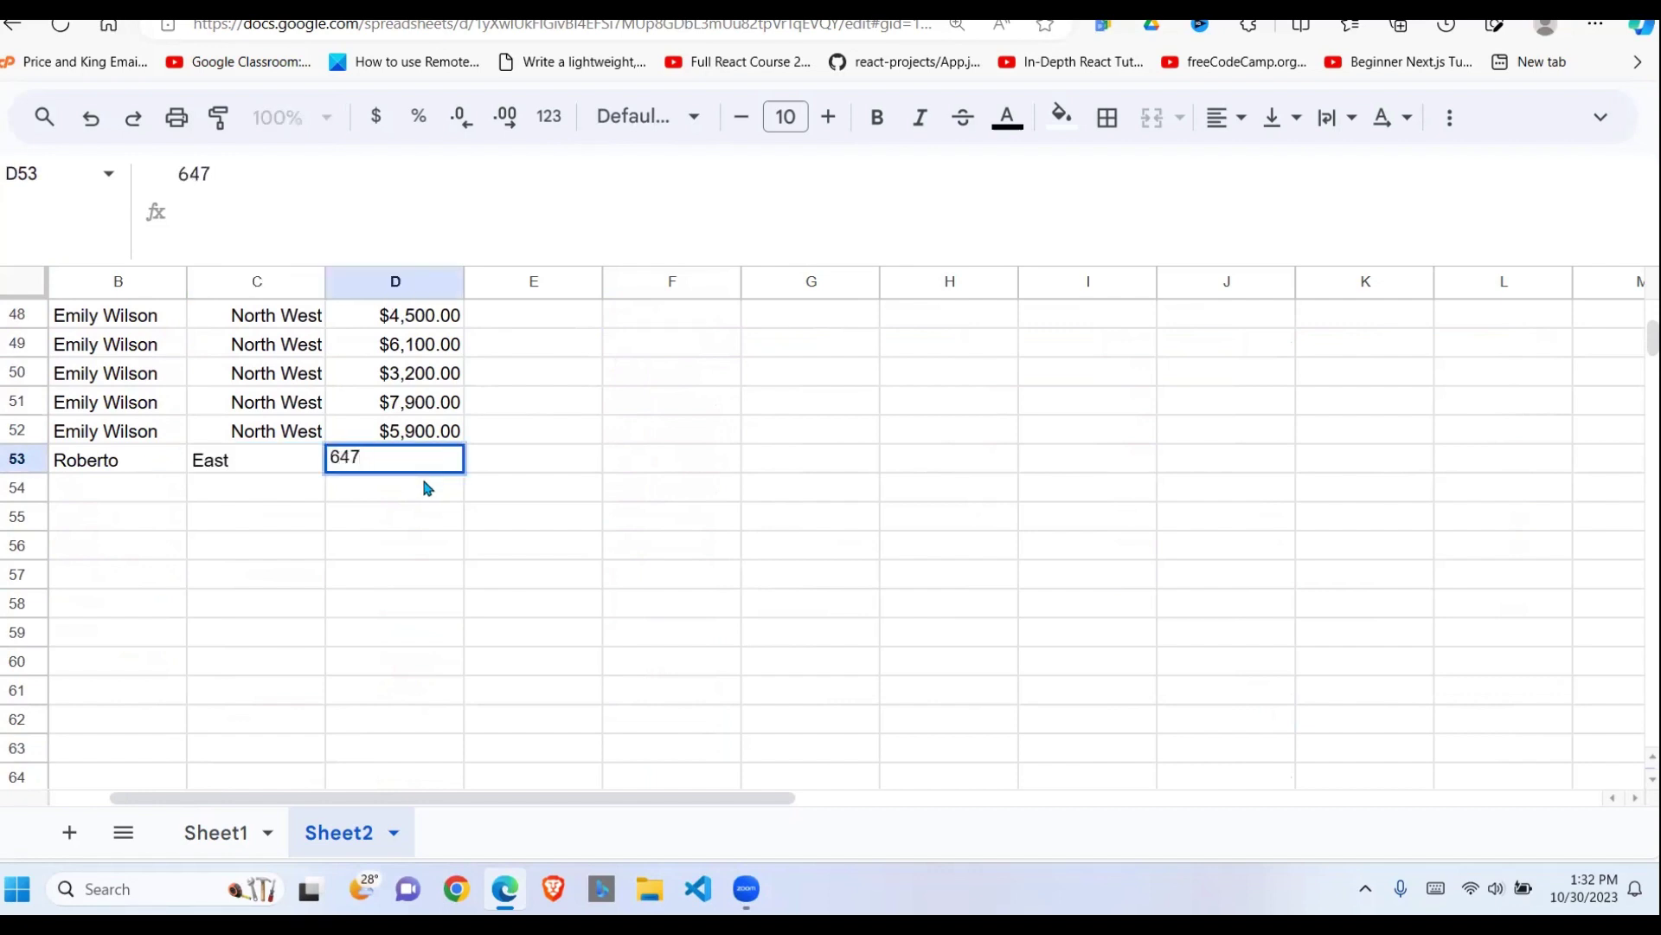
type("0")
key("Return")
left_click(428, 465)
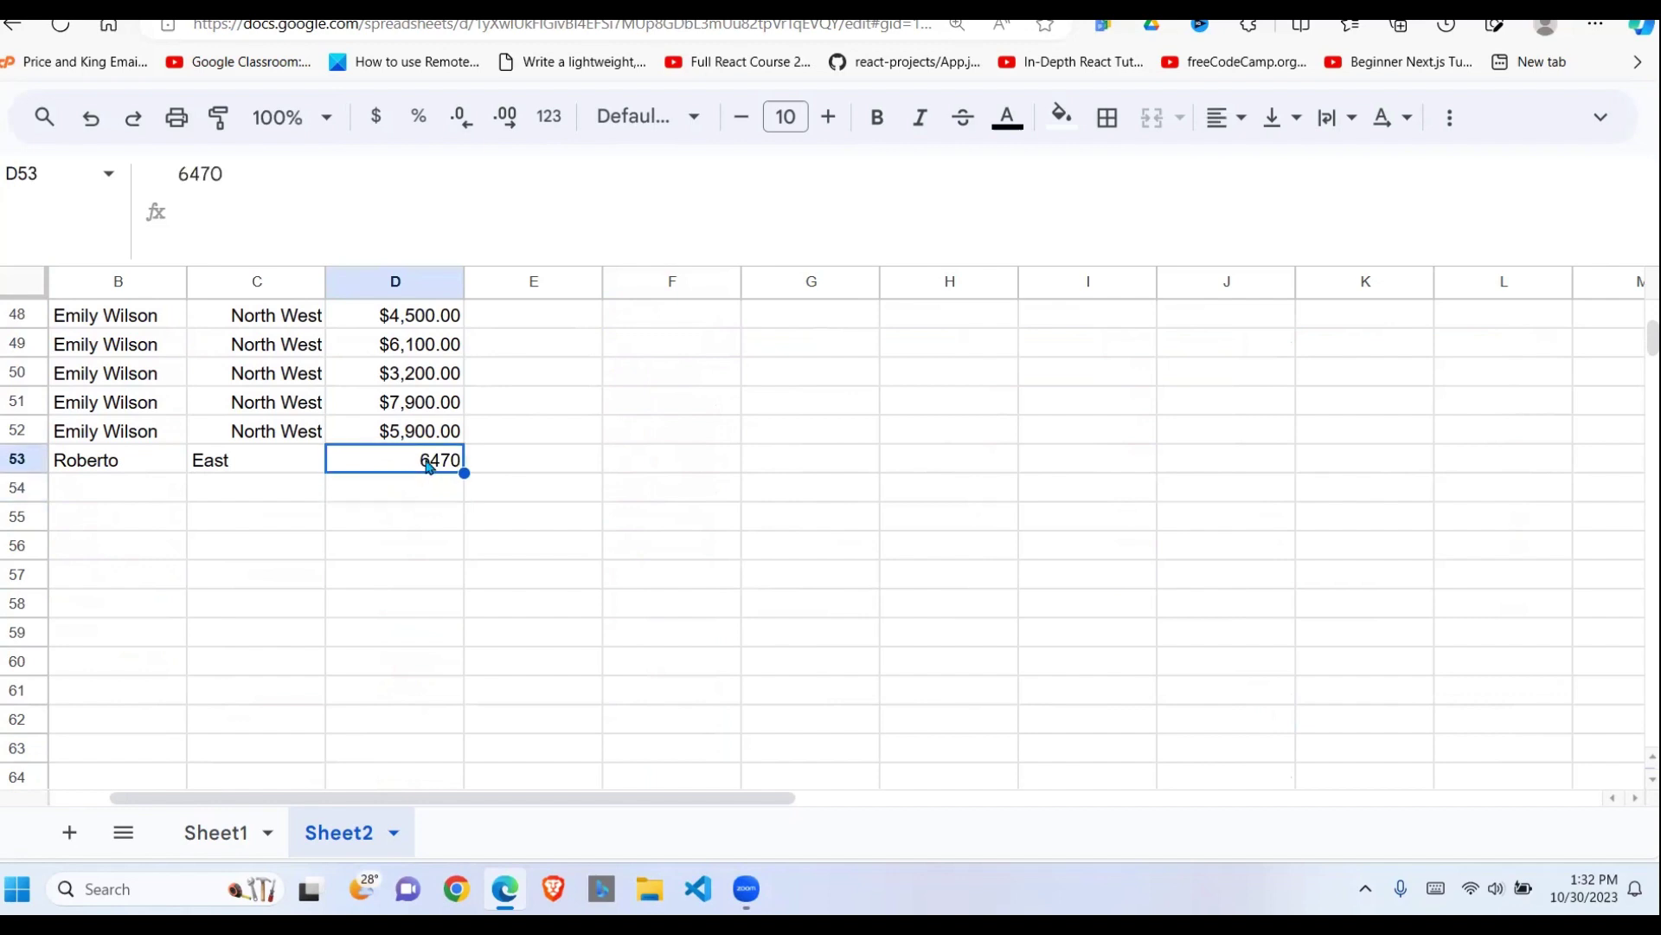
scroll(1373, 435, "up", 15)
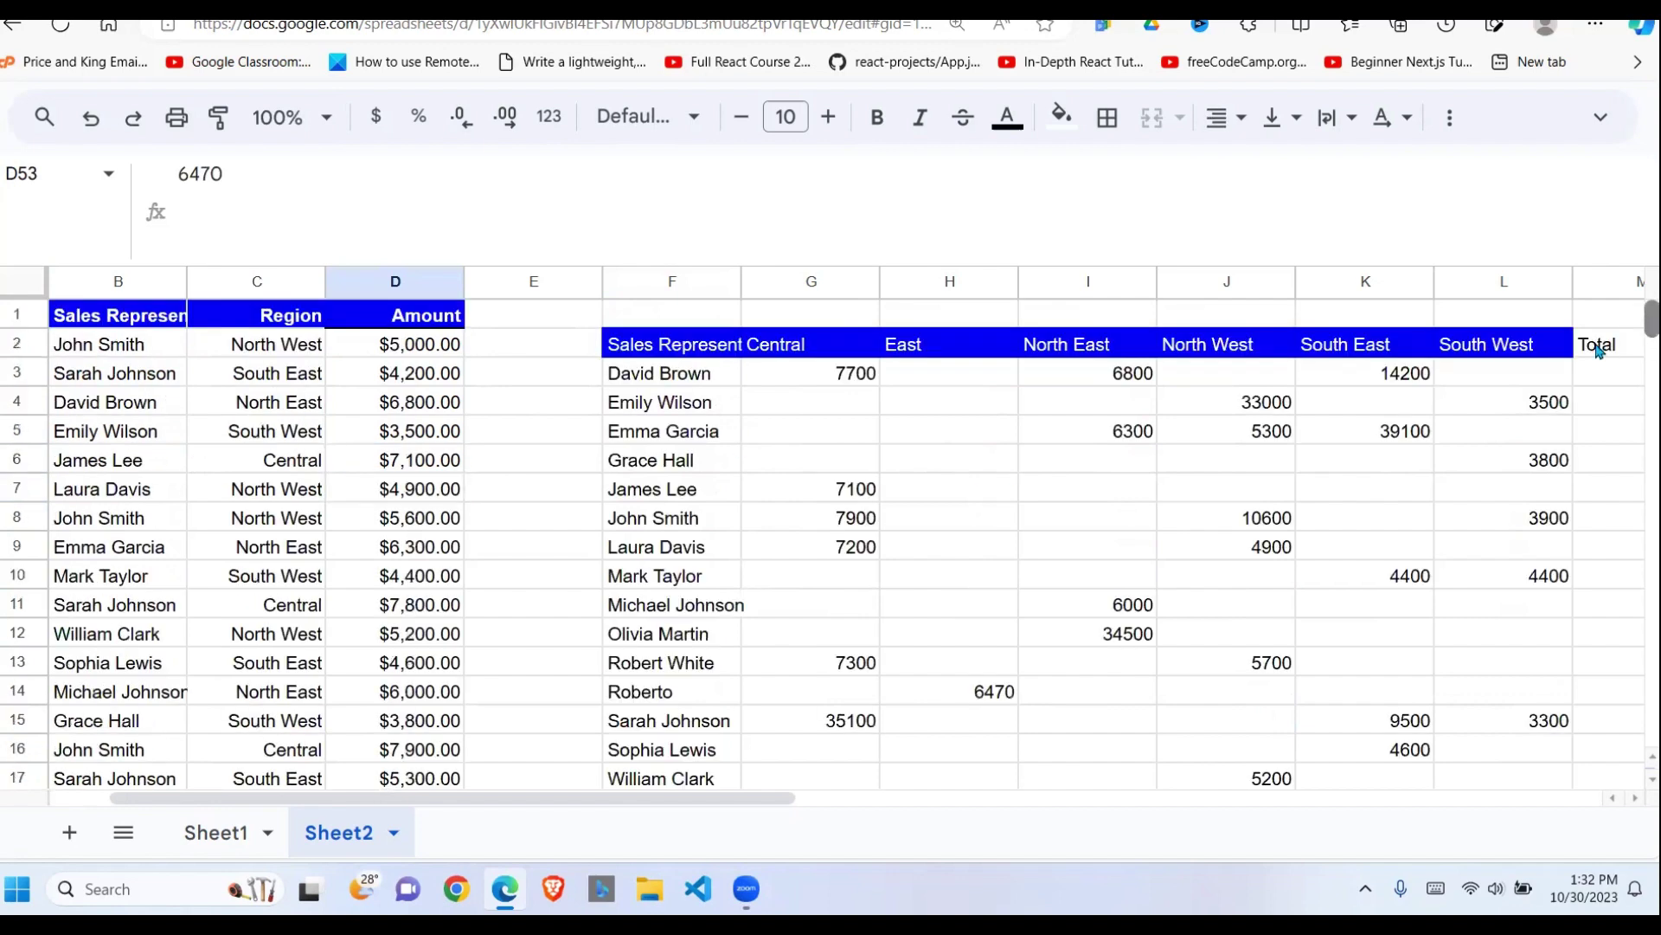
Confirm the pivot's new East column shows a Total of 6470
left_click(1372, 434)
left_click(1061, 414)
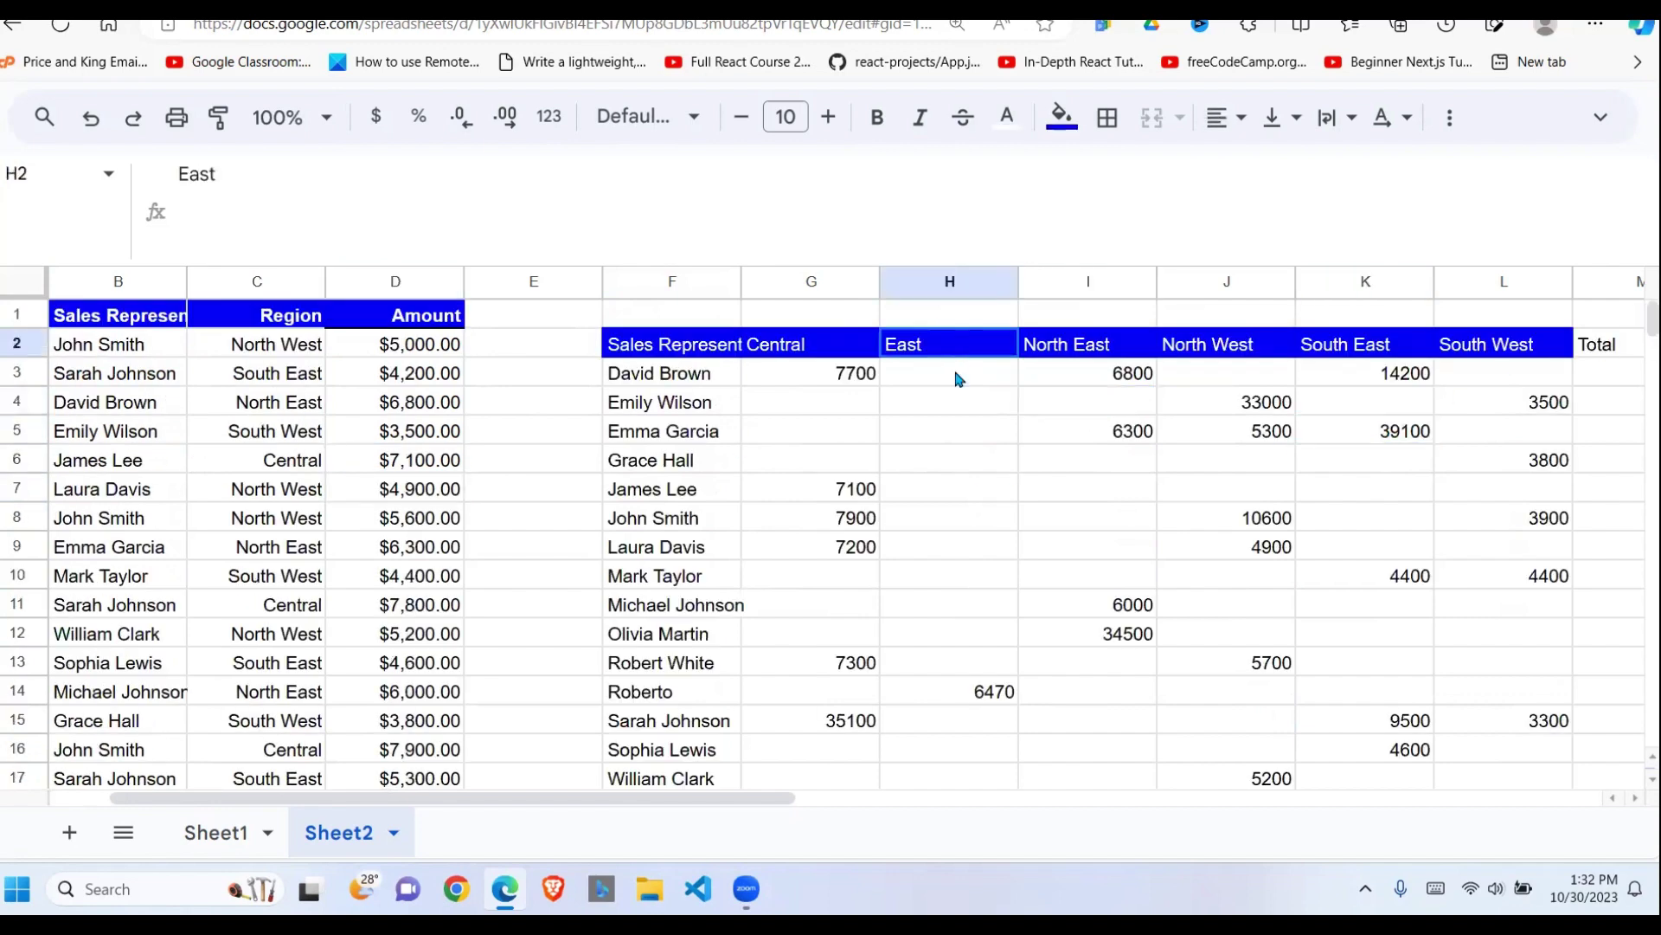
left_click_drag(955, 344, 956, 777)
scroll(973, 407, "down", 4)
left_click_drag(972, 407, 976, 441)
left_click(976, 437)
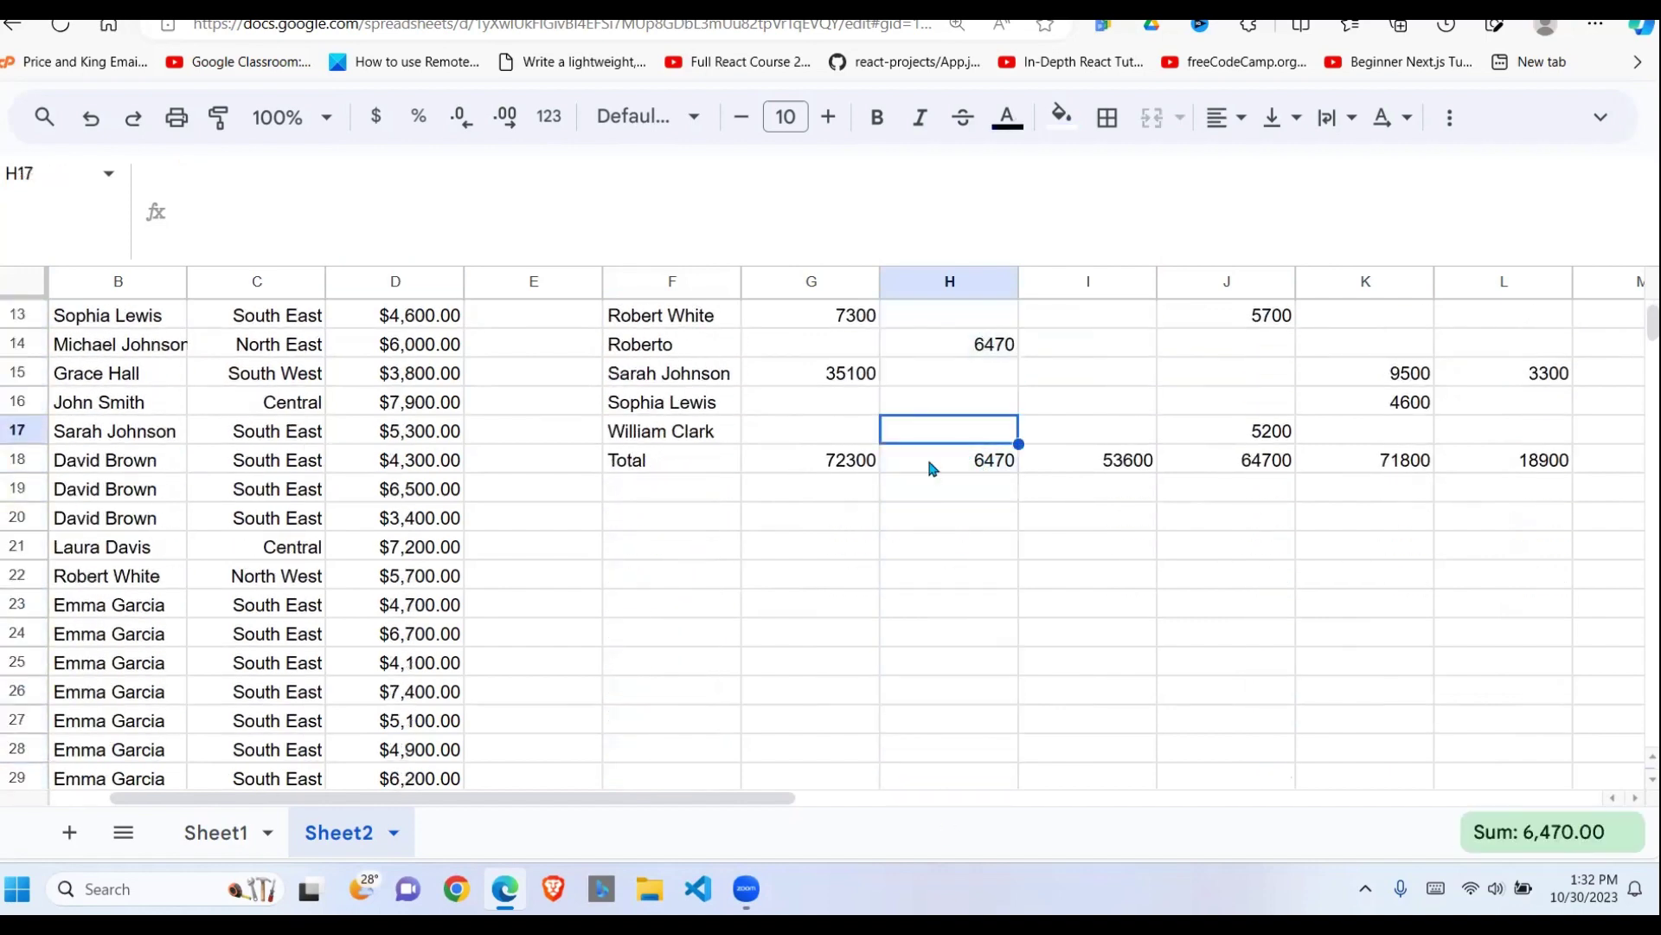
left_click(623, 467)
left_click(1002, 463)
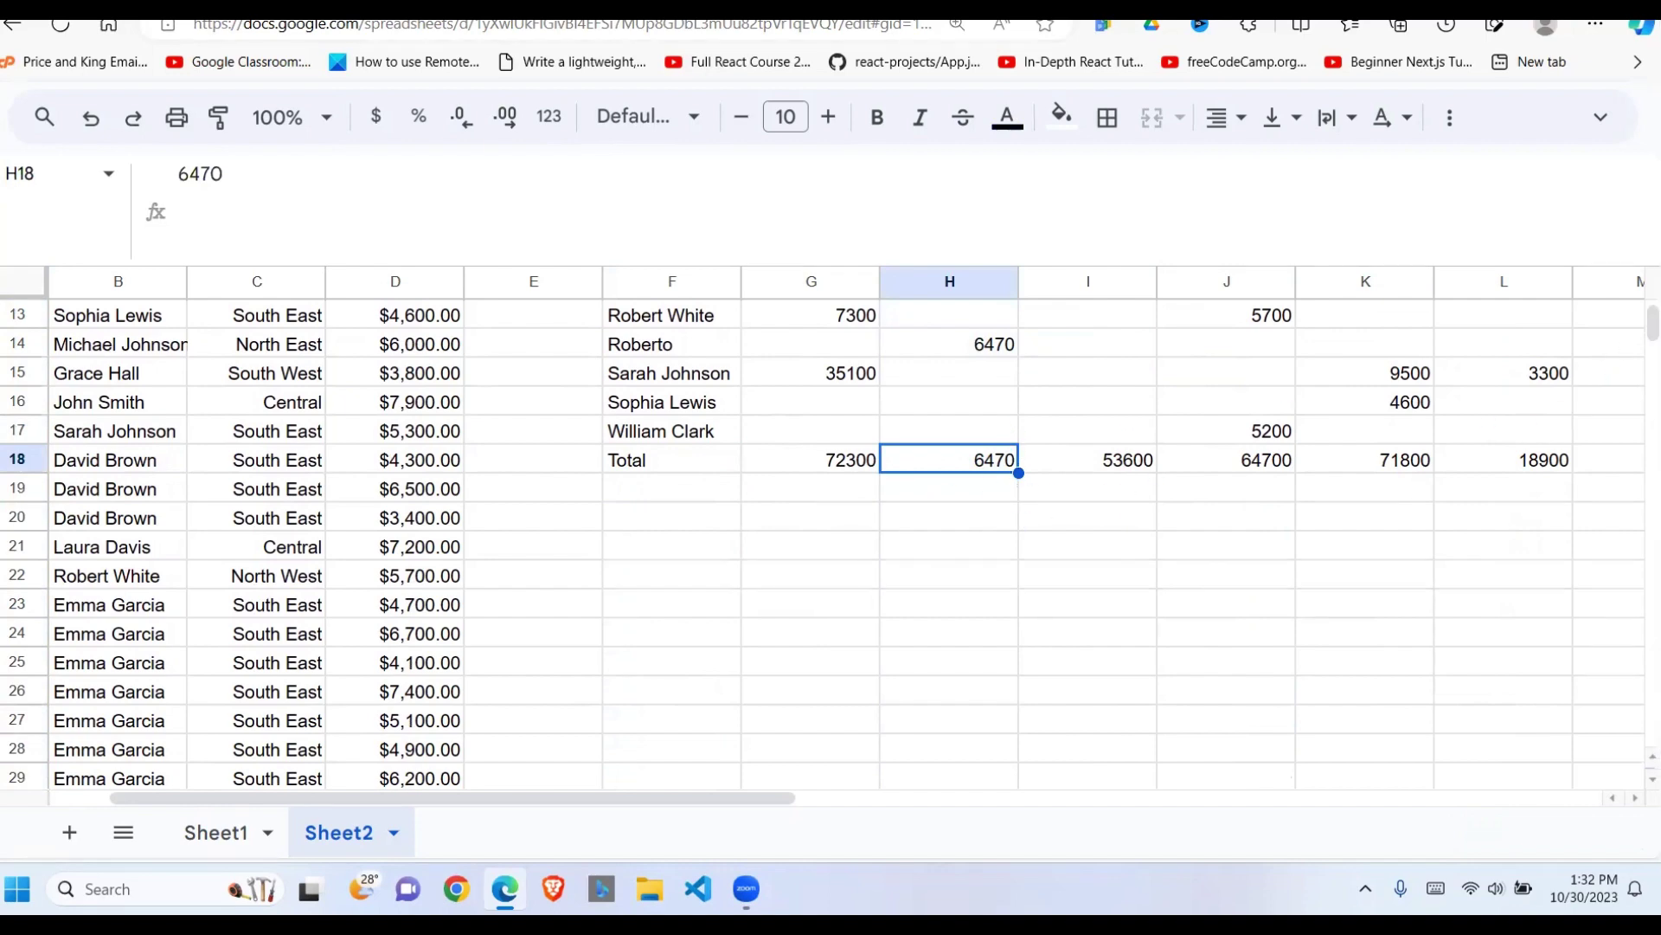
scroll(1648, 329, "up", 4)
Copy the South West heading's blue header formatting with Paint format
left_click(1116, 433)
left_click(855, 343)
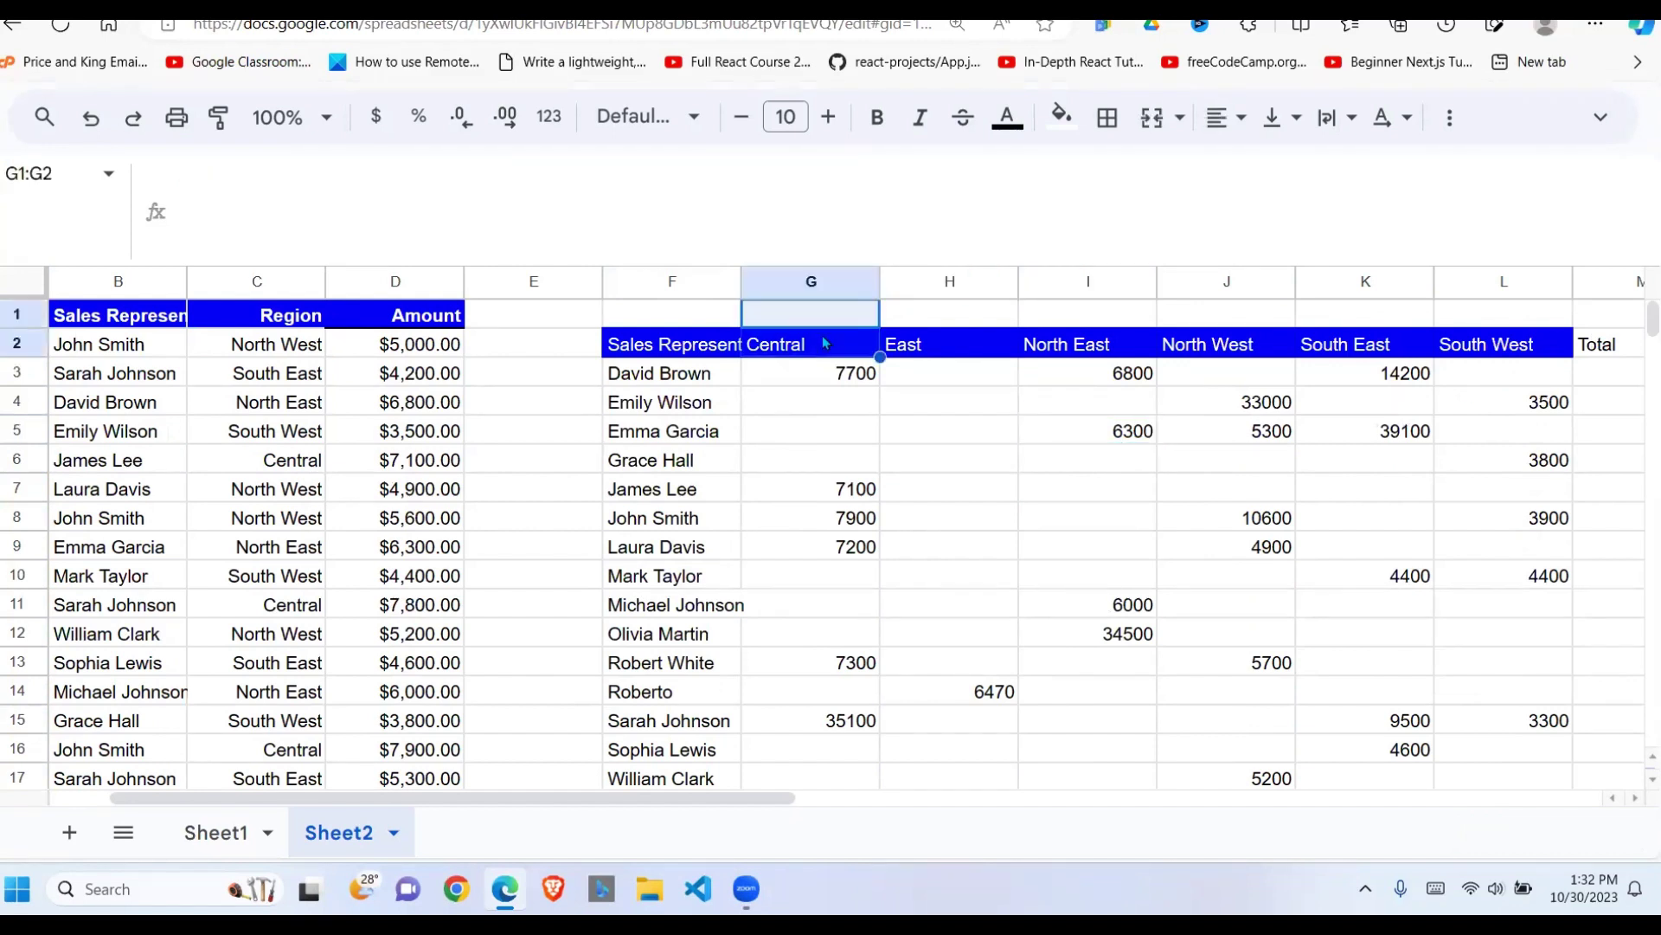
left_click(1043, 405)
left_click(1462, 349)
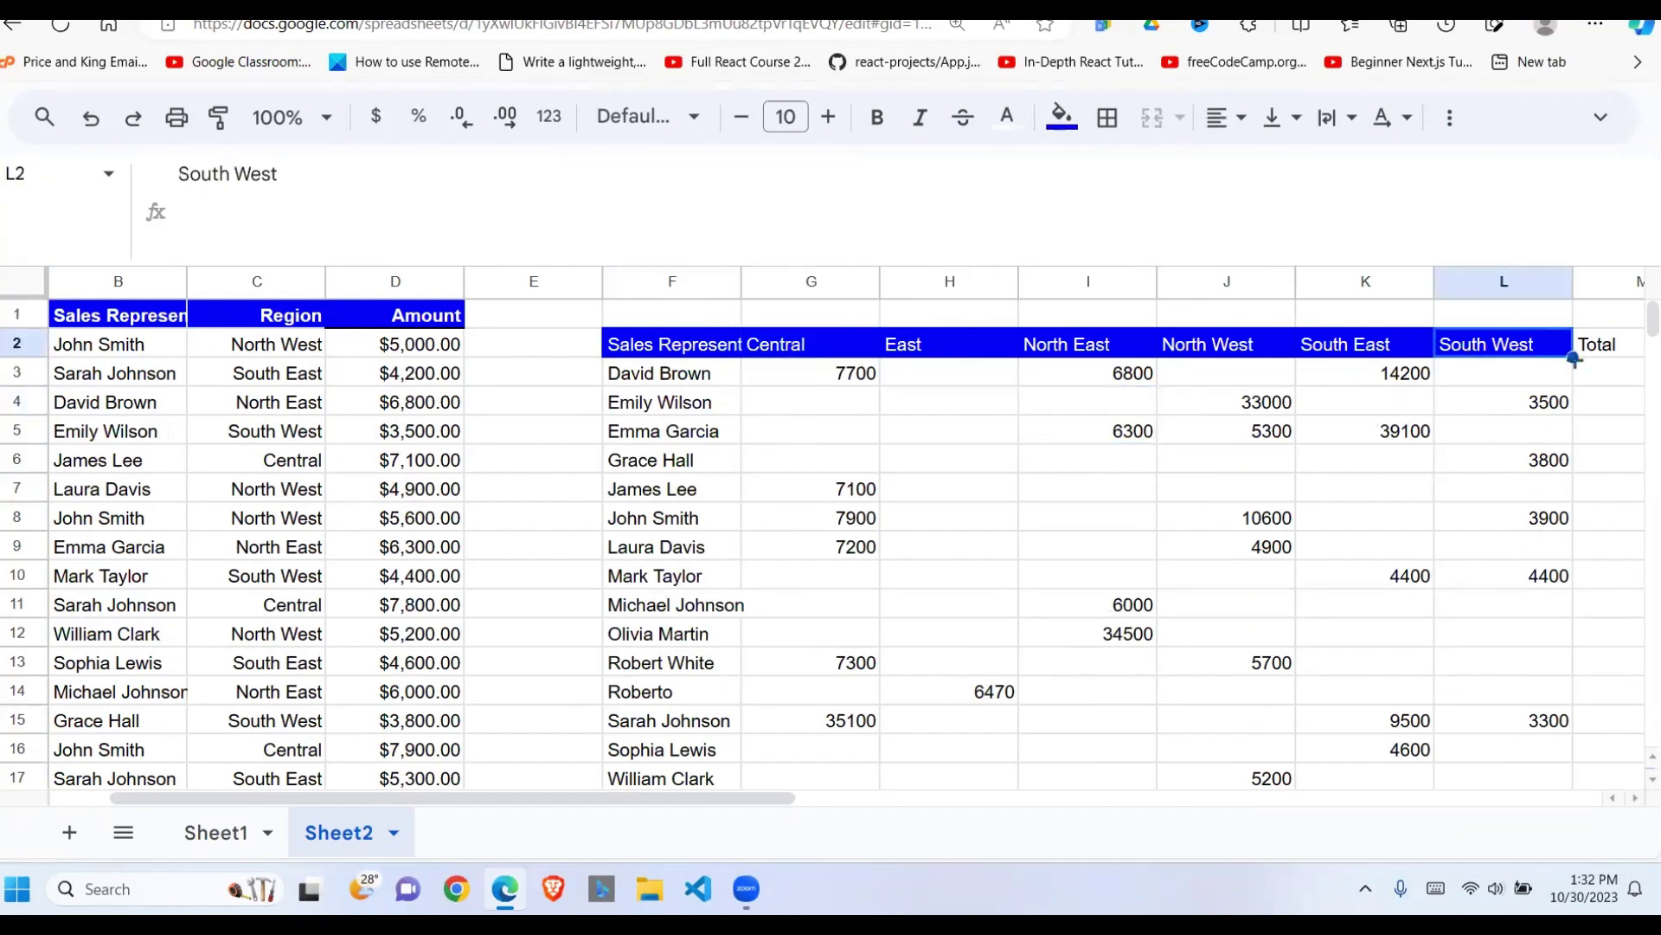
left_click(1602, 350)
left_click(1514, 346)
left_click(219, 117)
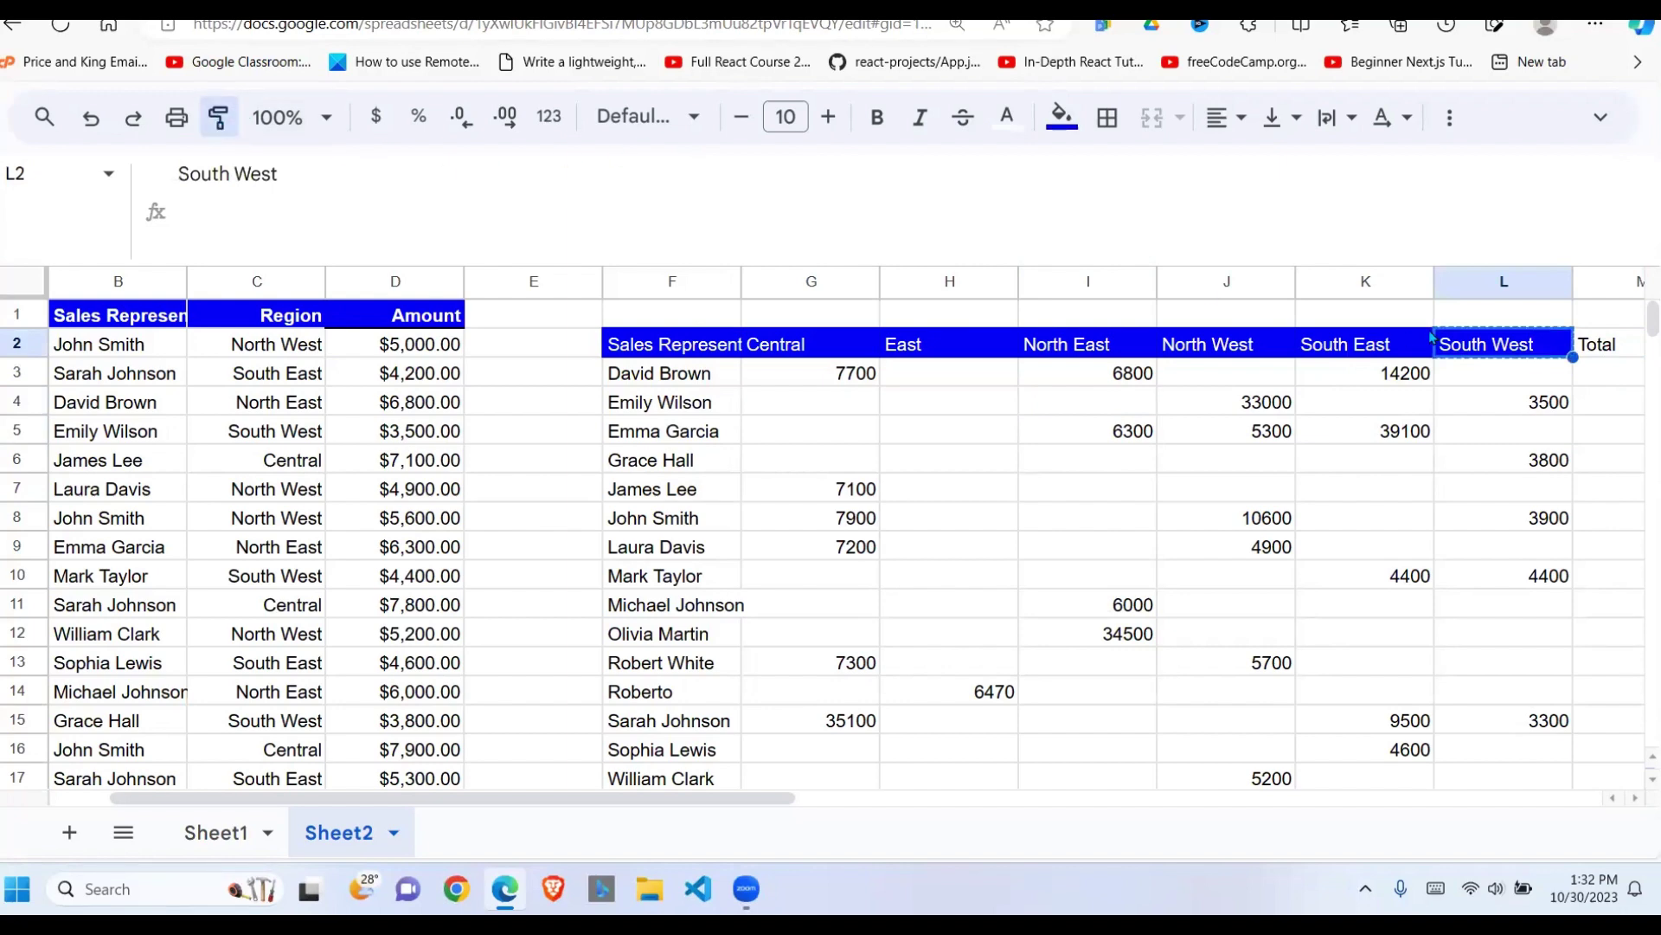
Apply the blue header style to the pivot's Total column heading
left_click(1587, 345)
left_click(1509, 456)
key("Right")
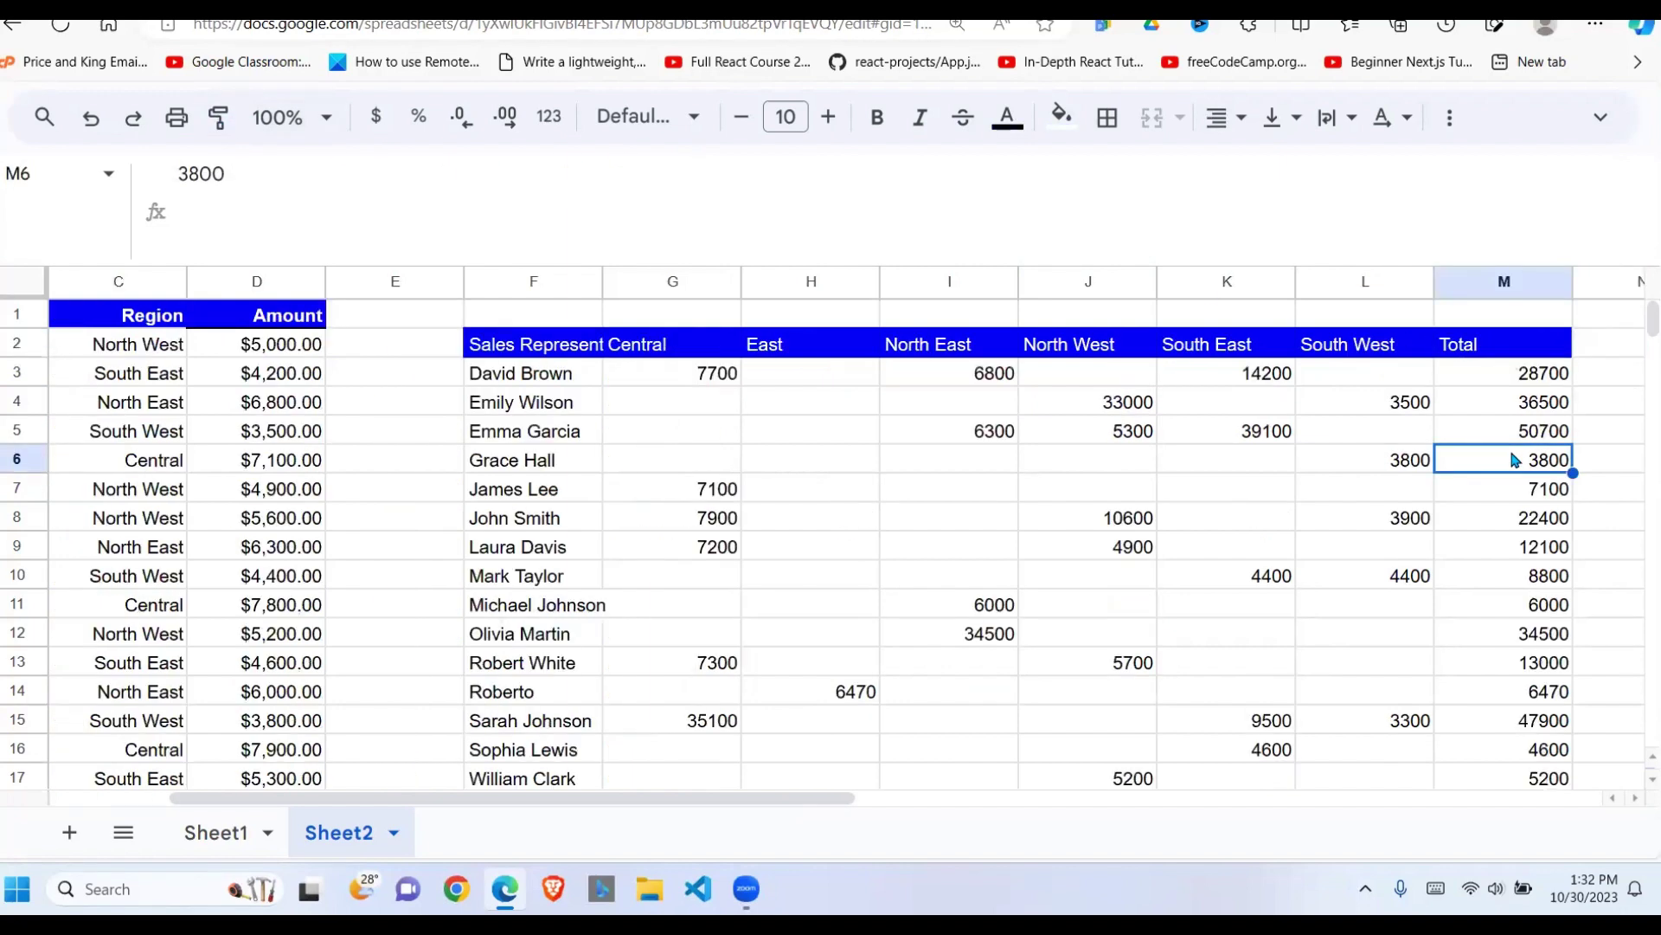
left_click(1368, 431)
Check the rep rows and East column totals, with the grand total now 287770
left_click_drag(734, 380, 1506, 379)
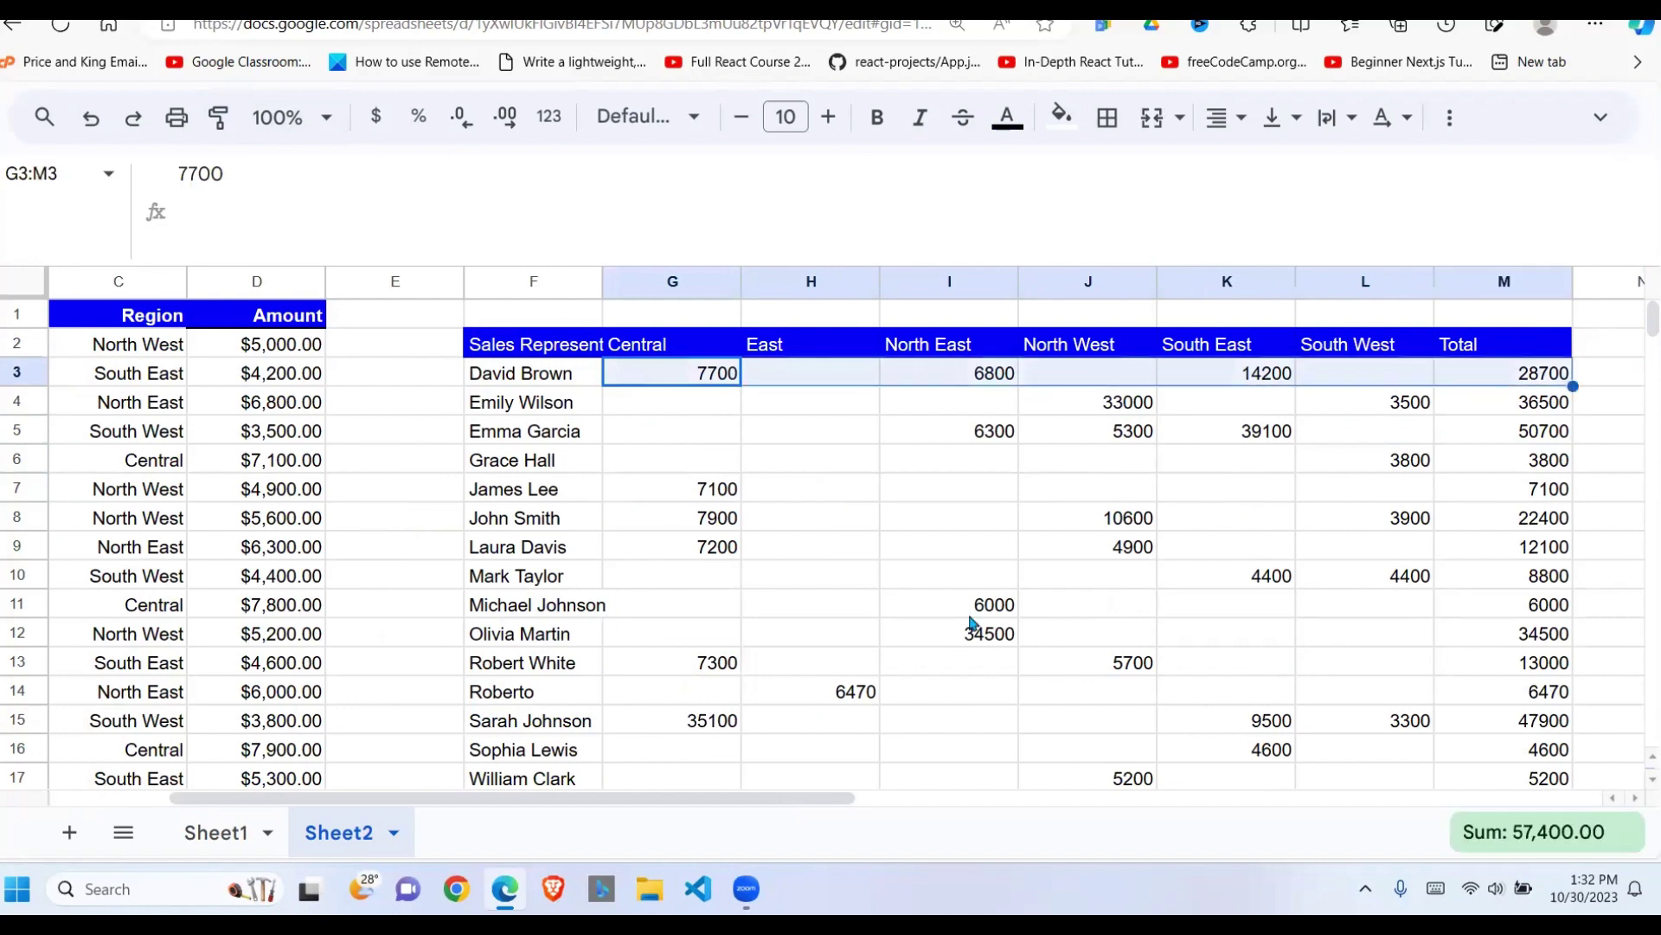
left_click_drag(667, 697, 1527, 695)
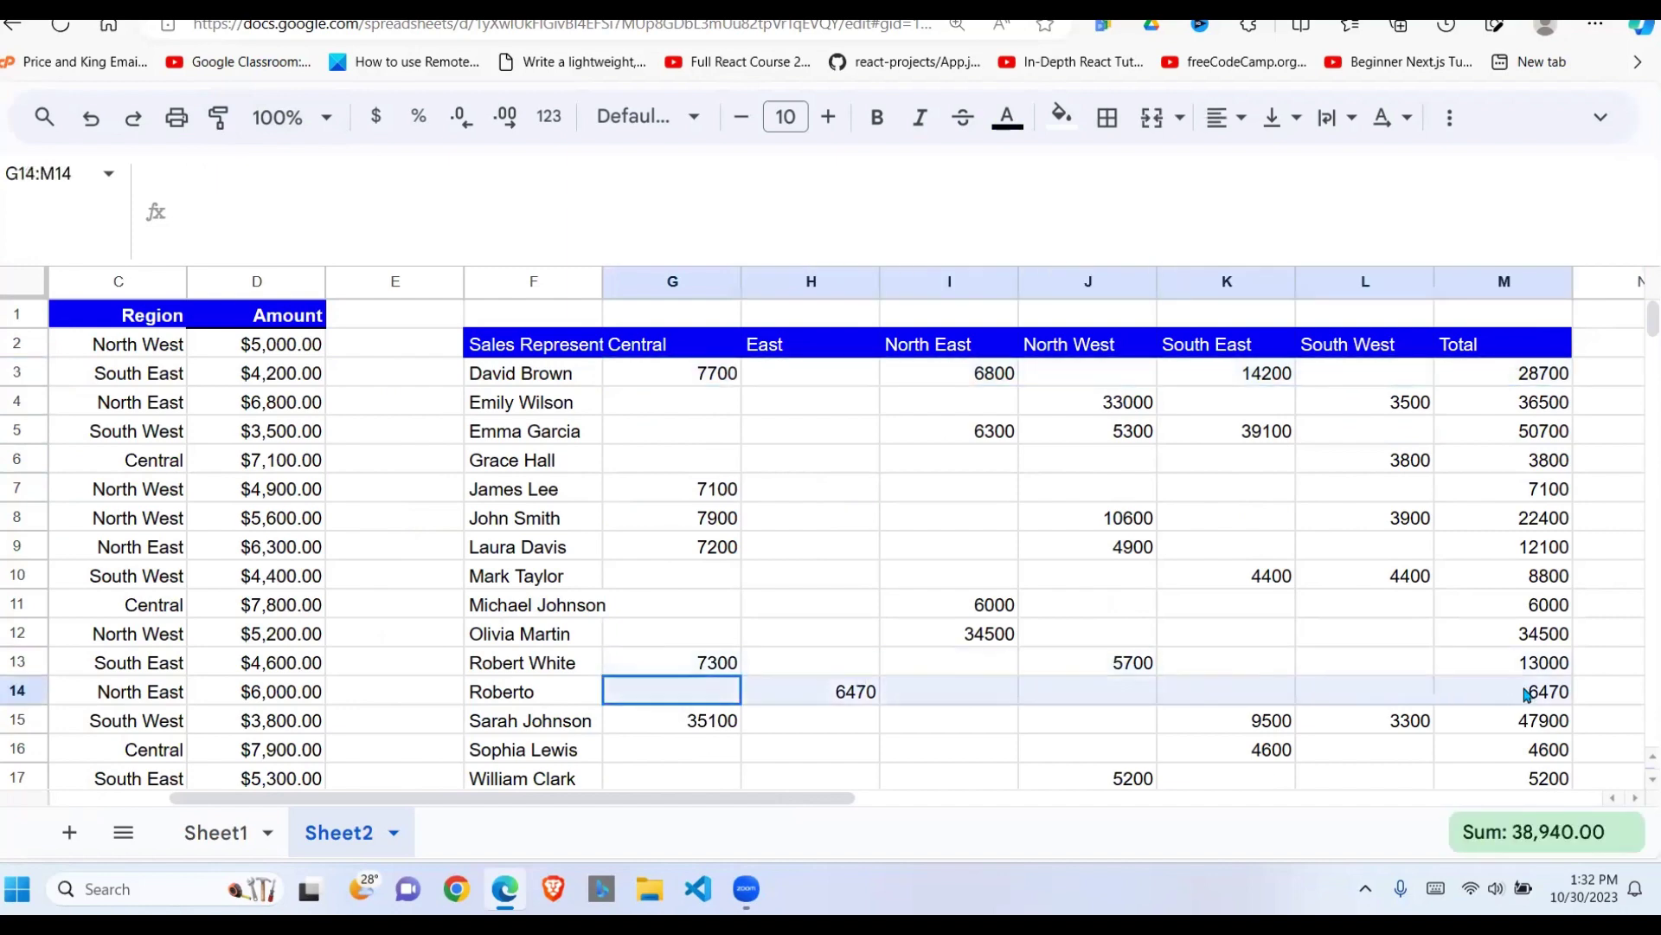
left_click_drag(813, 344, 848, 381)
left_click(835, 476)
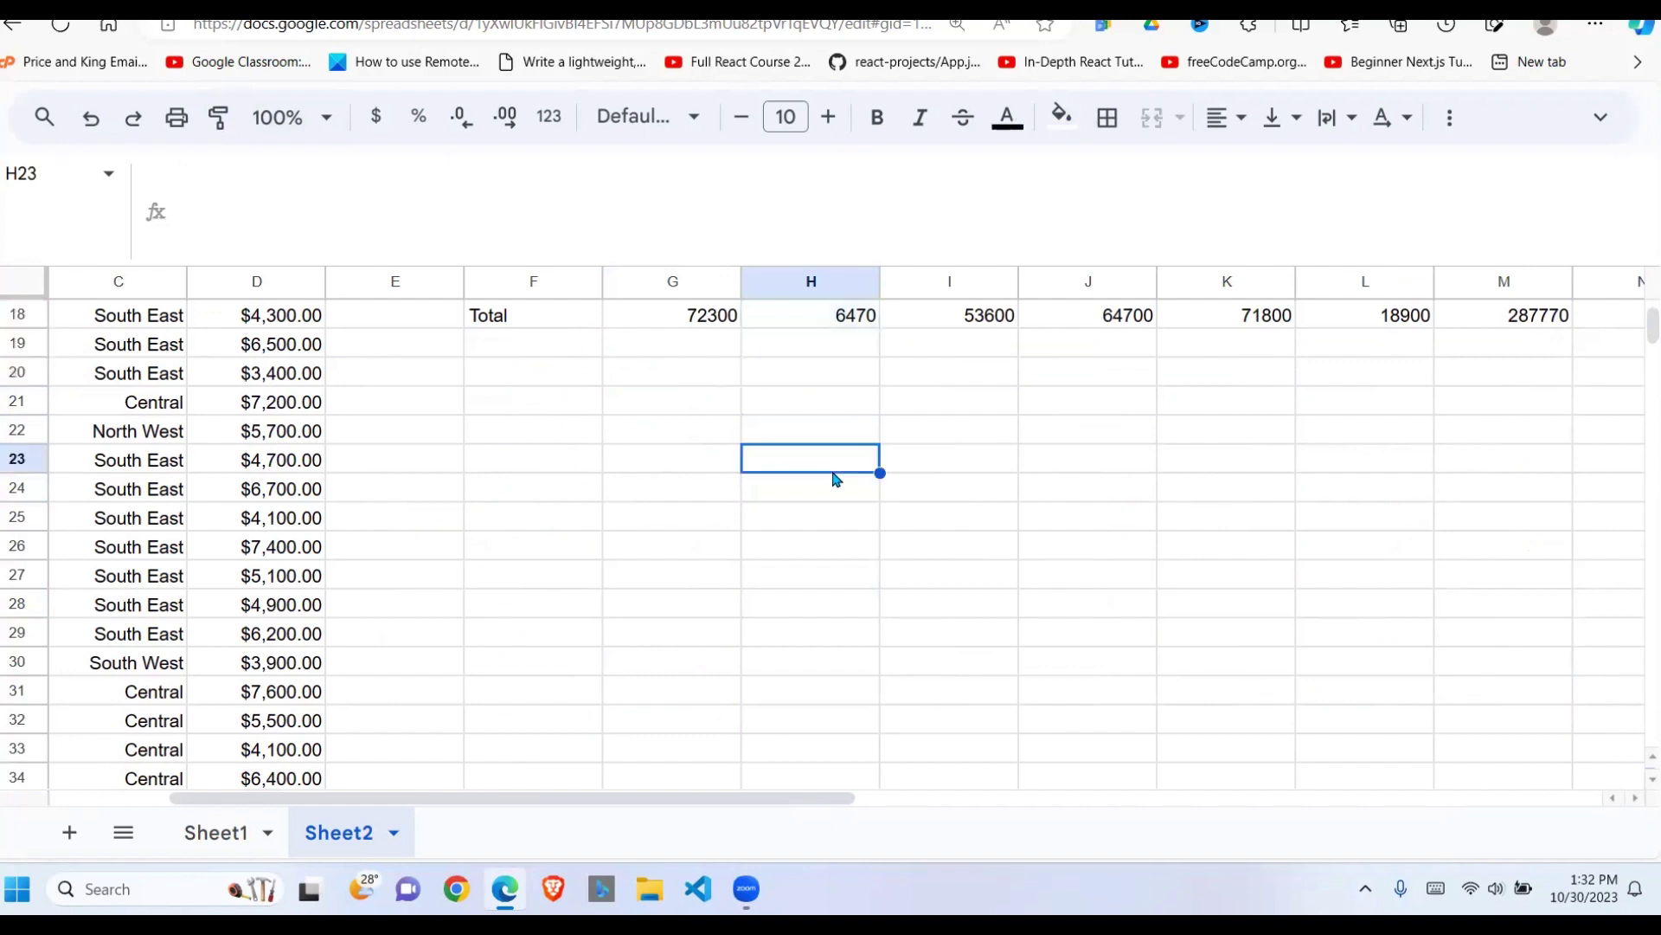